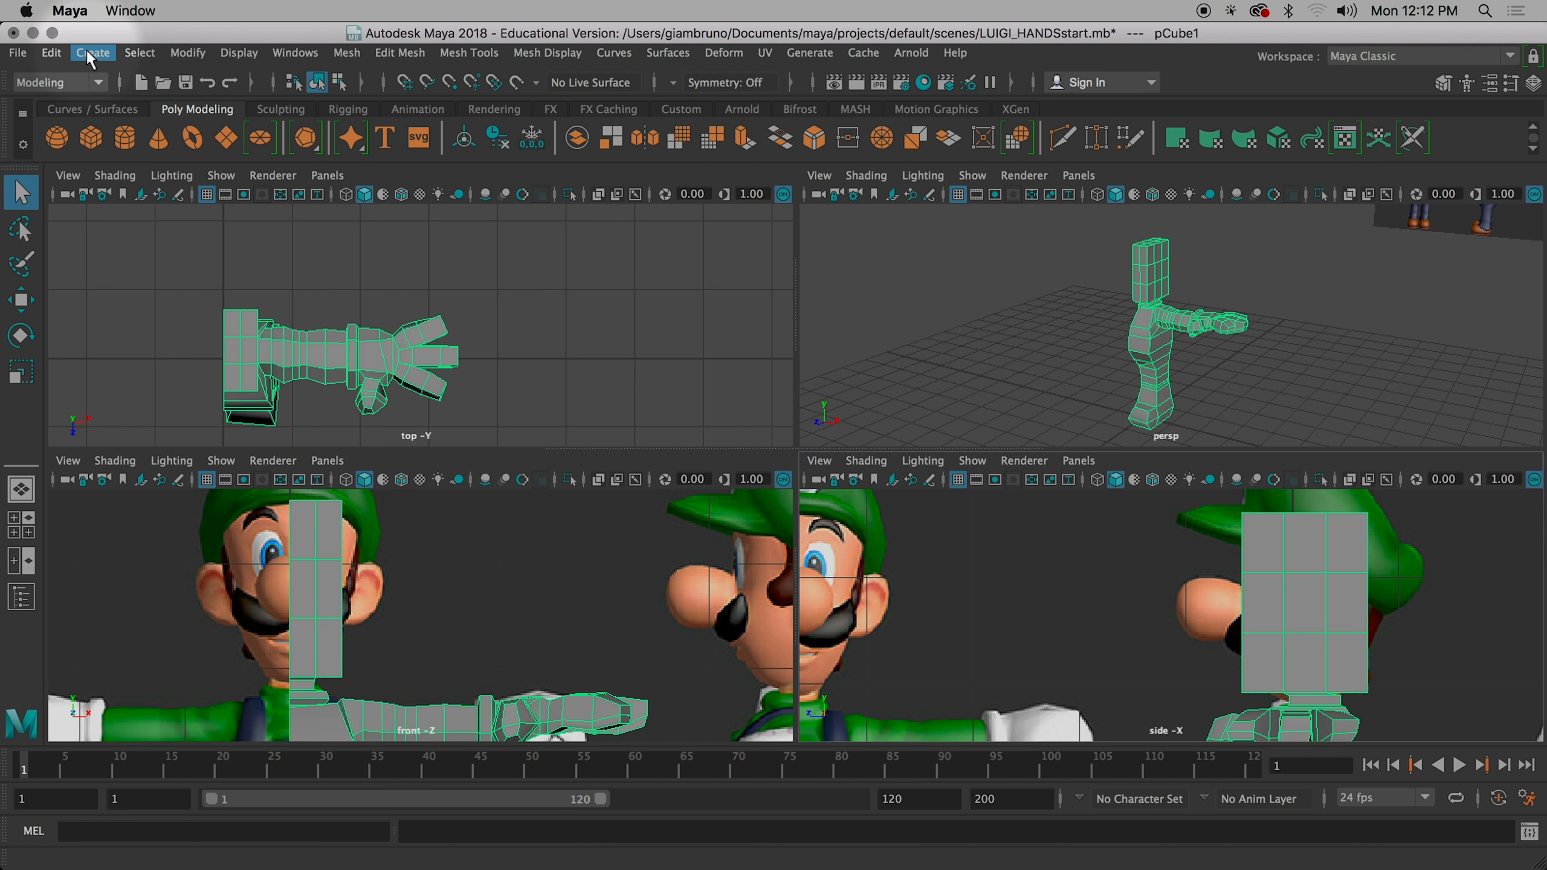
# - Enlarge the perspective view and preview the Luigi body mesh in smoothed display from the side
pyautogui.scroll(-5, 1068, 319)
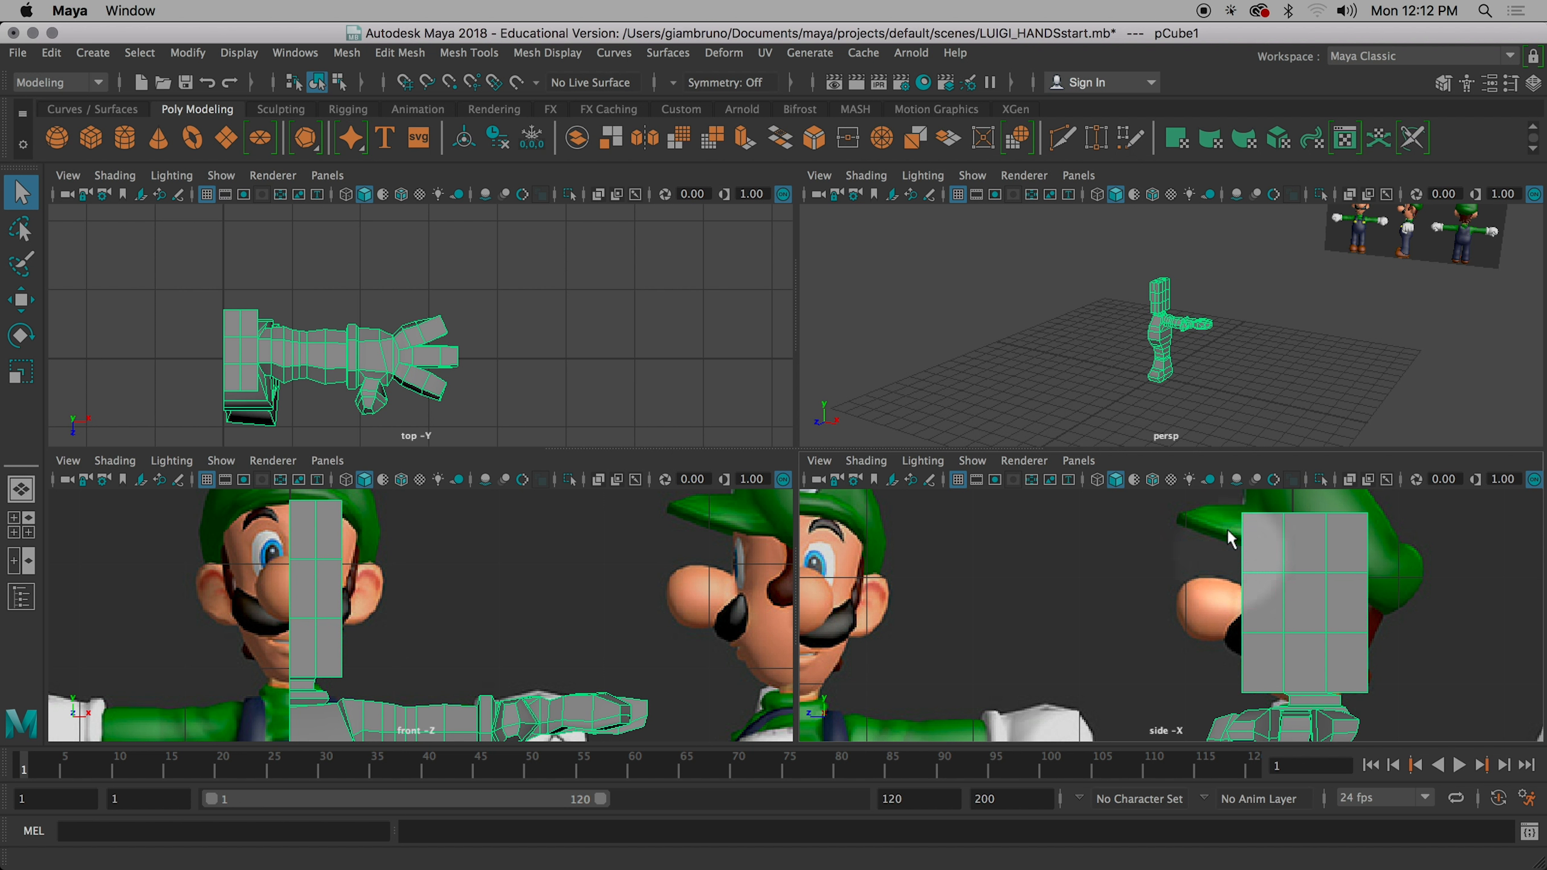
pyautogui.press('space')
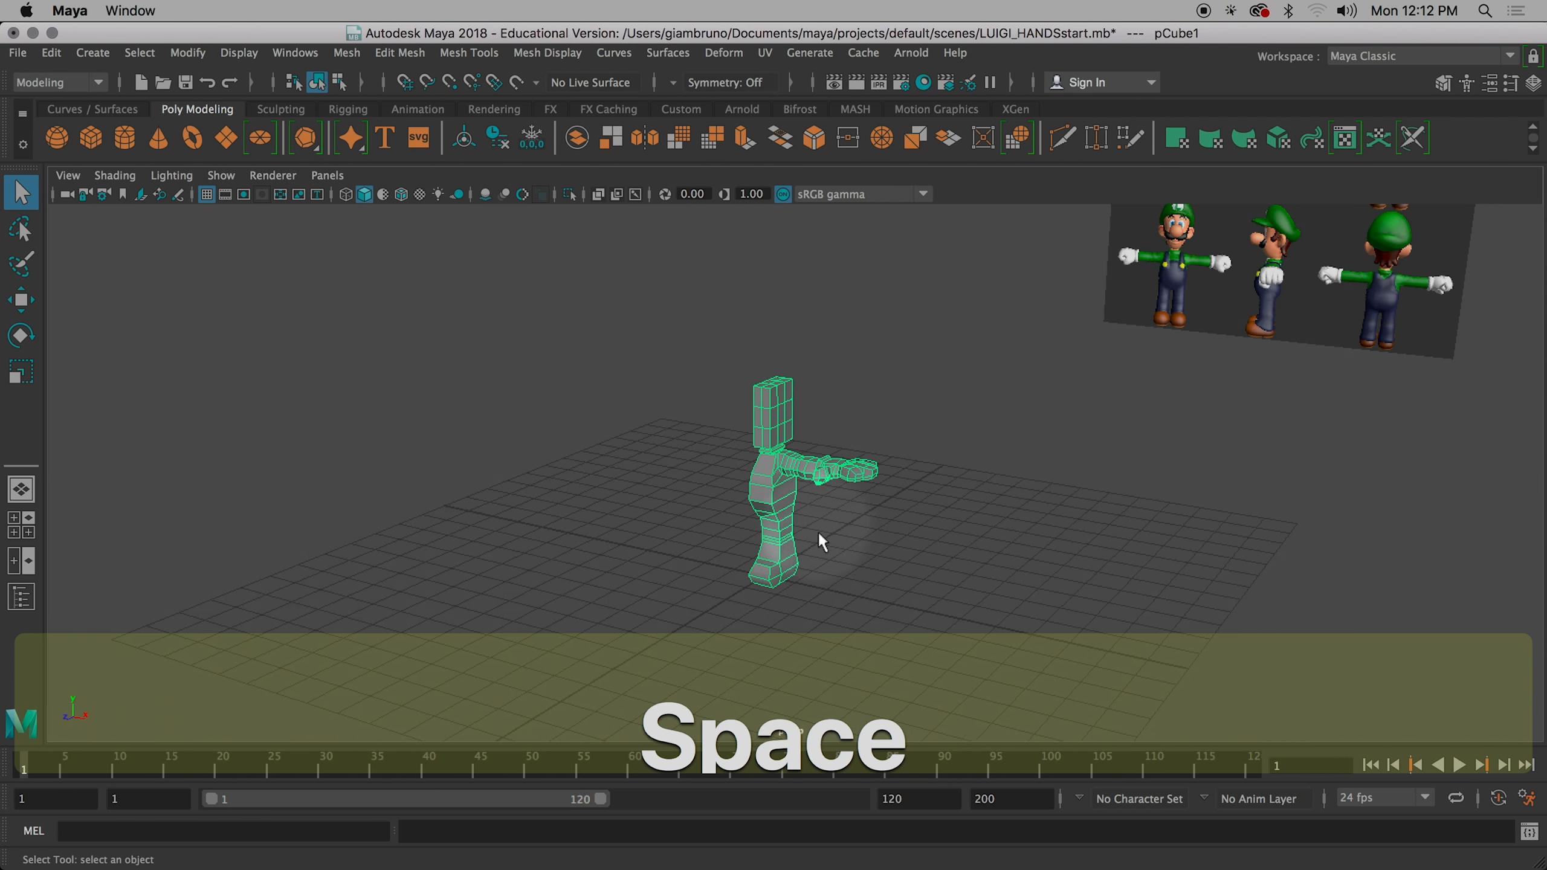
pyautogui.scroll(5, 815, 525)
pyautogui.keyDown('alt'); pyautogui.moveTo(941, 500); pyautogui.dragTo(883, 358); pyautogui.keyUp('alt')
pyautogui.press('3')
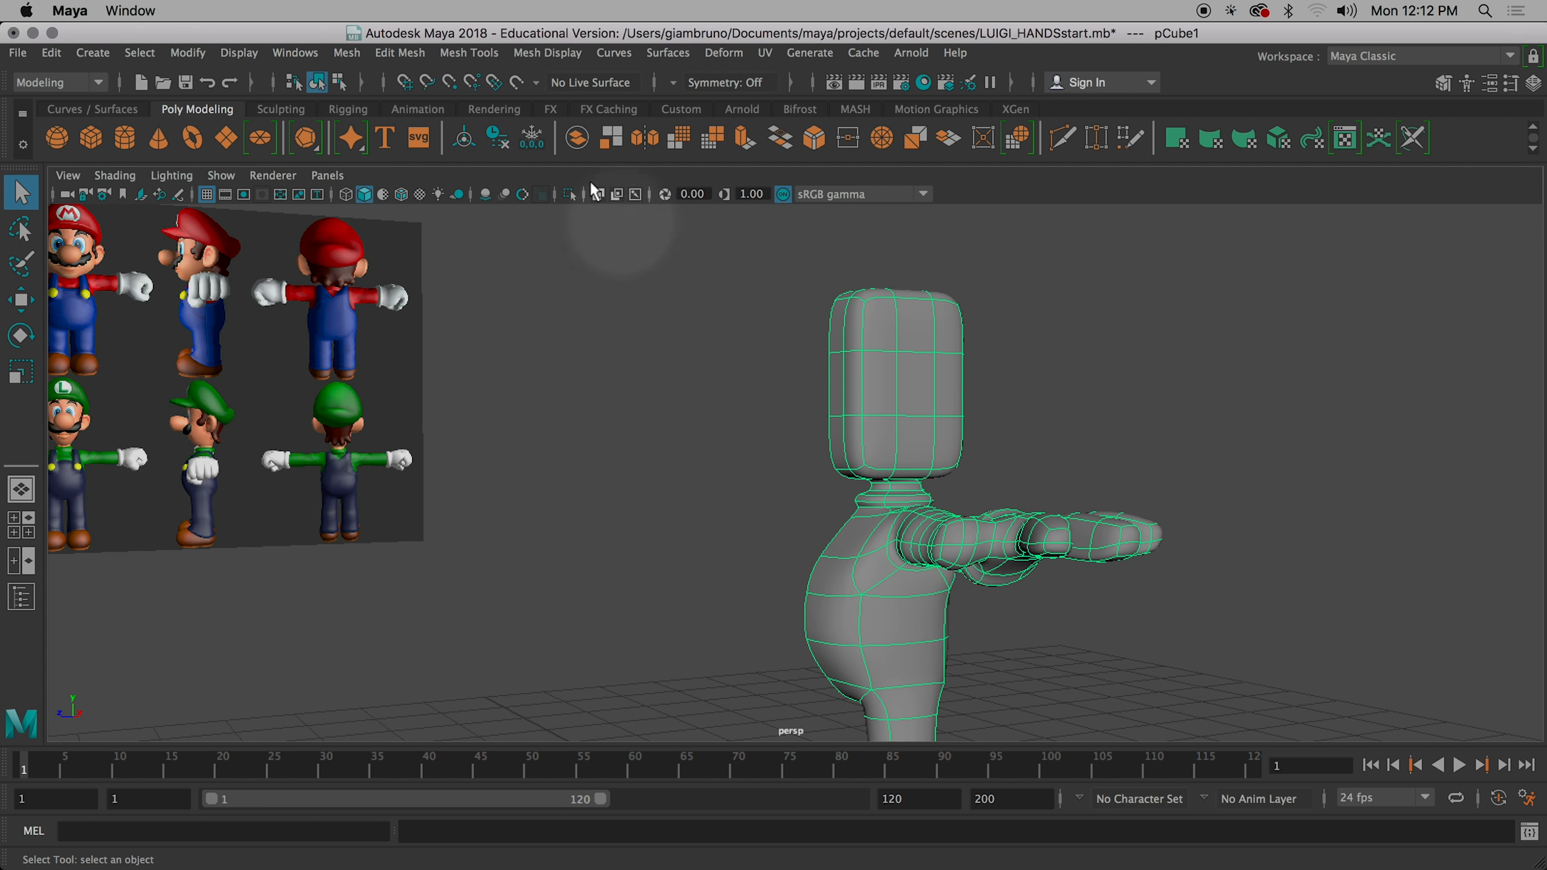
# - Review the division settings in the polygon cube options and close them
pyautogui.click(94, 52)
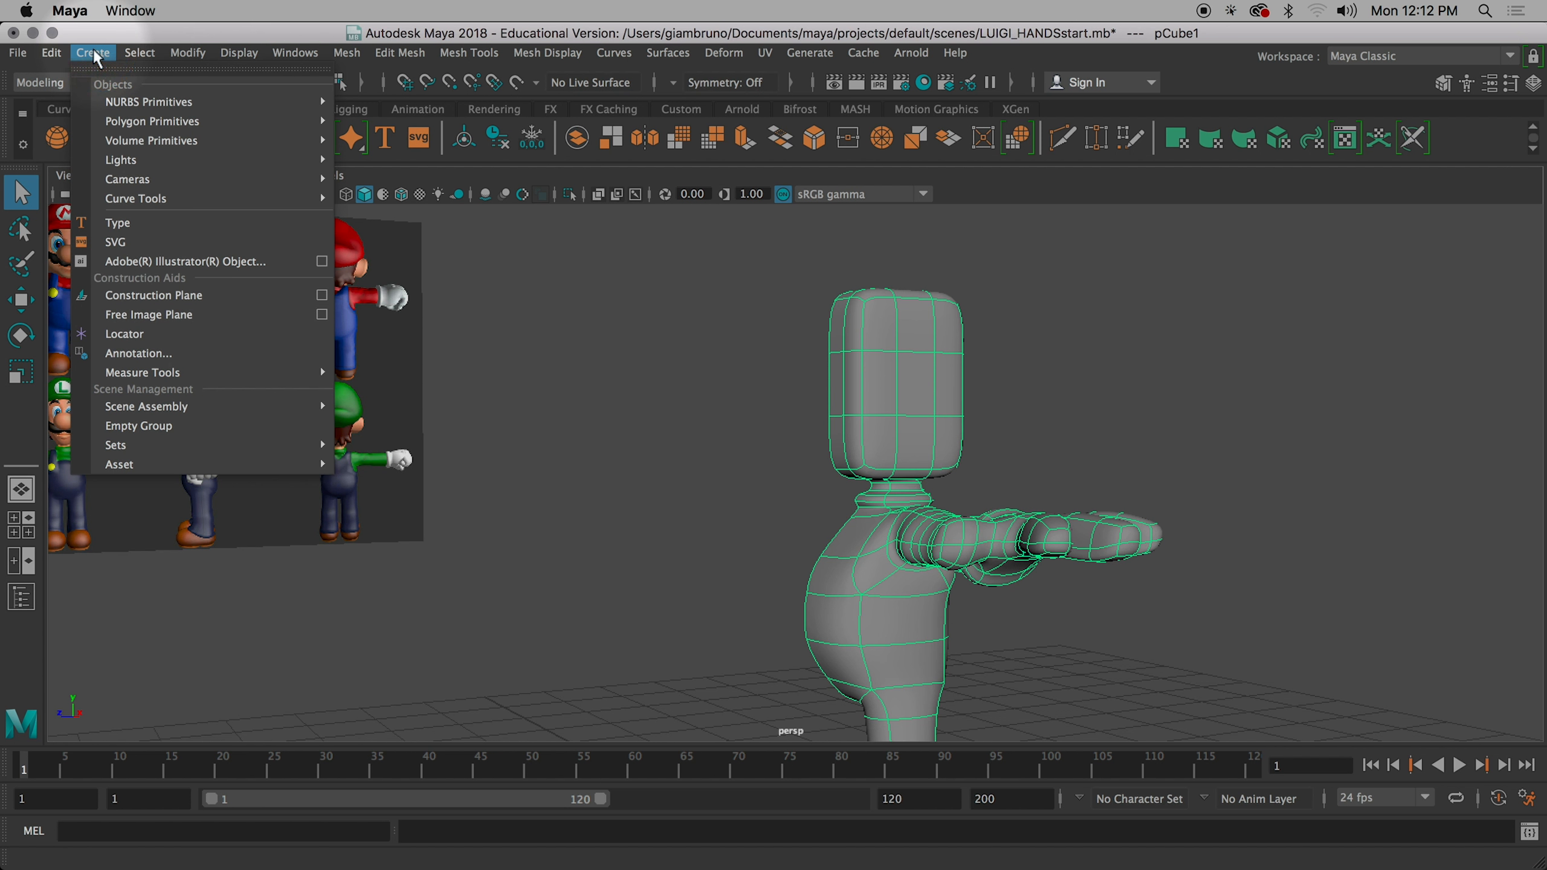
pyautogui.moveTo(162, 125)
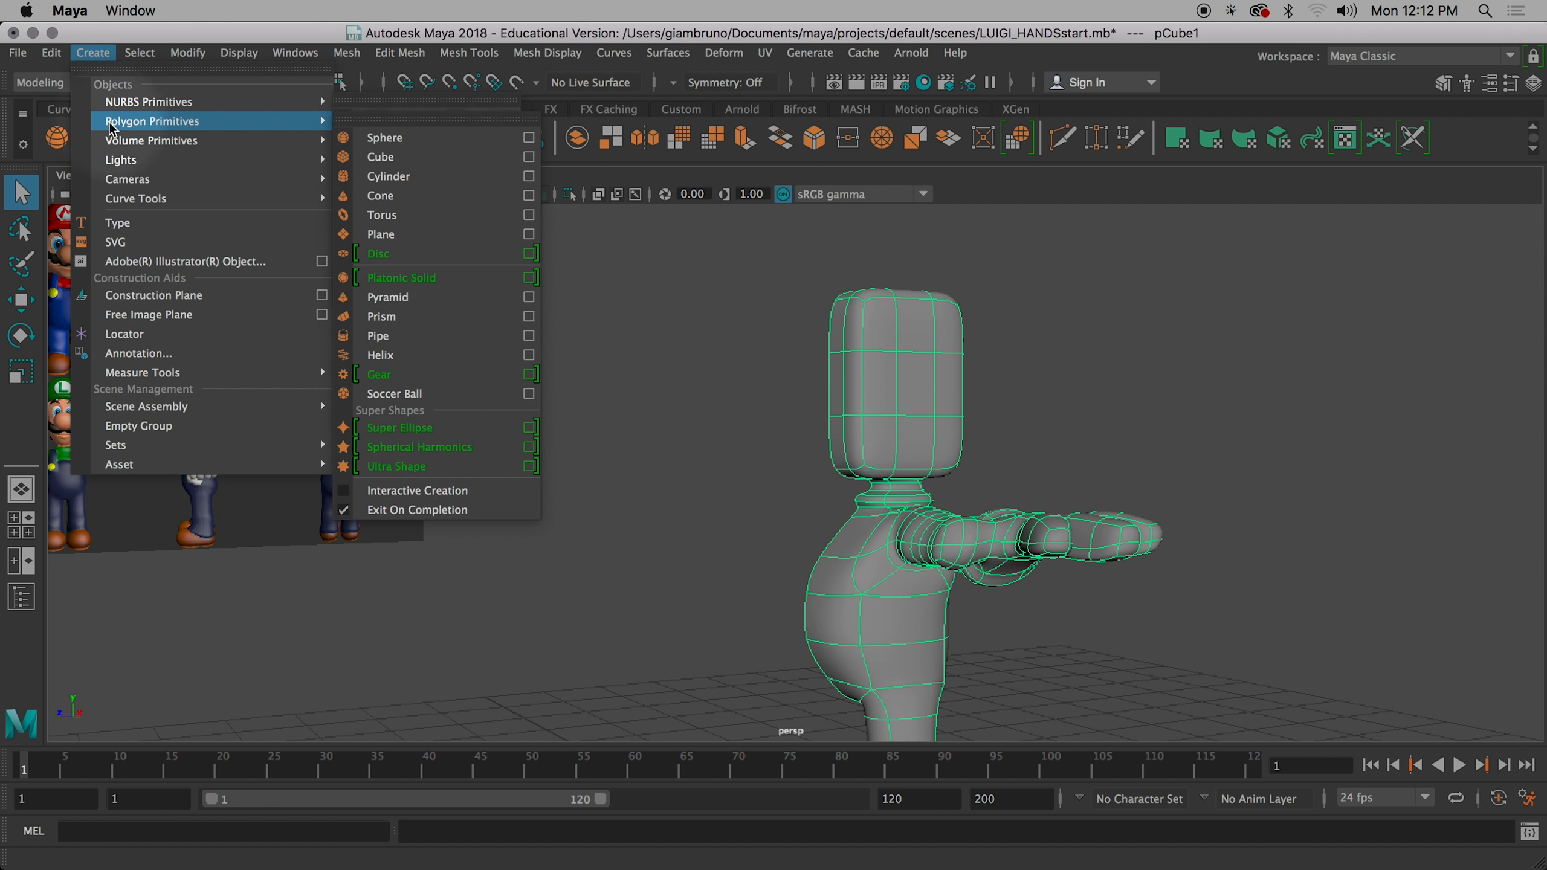
pyautogui.click(528, 157)
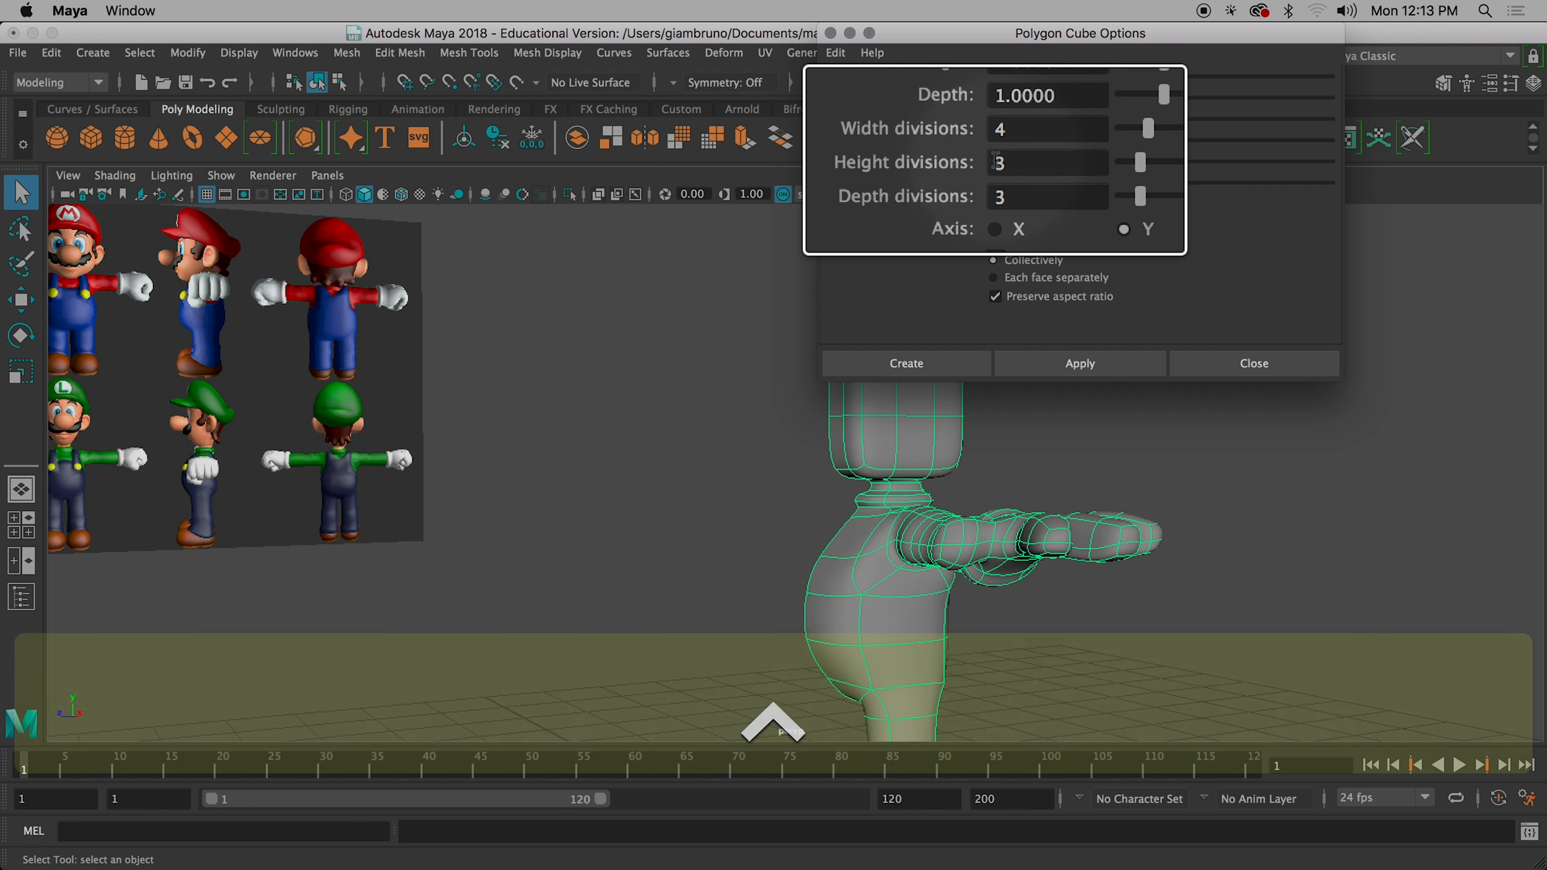
pyautogui.click(1279, 367)
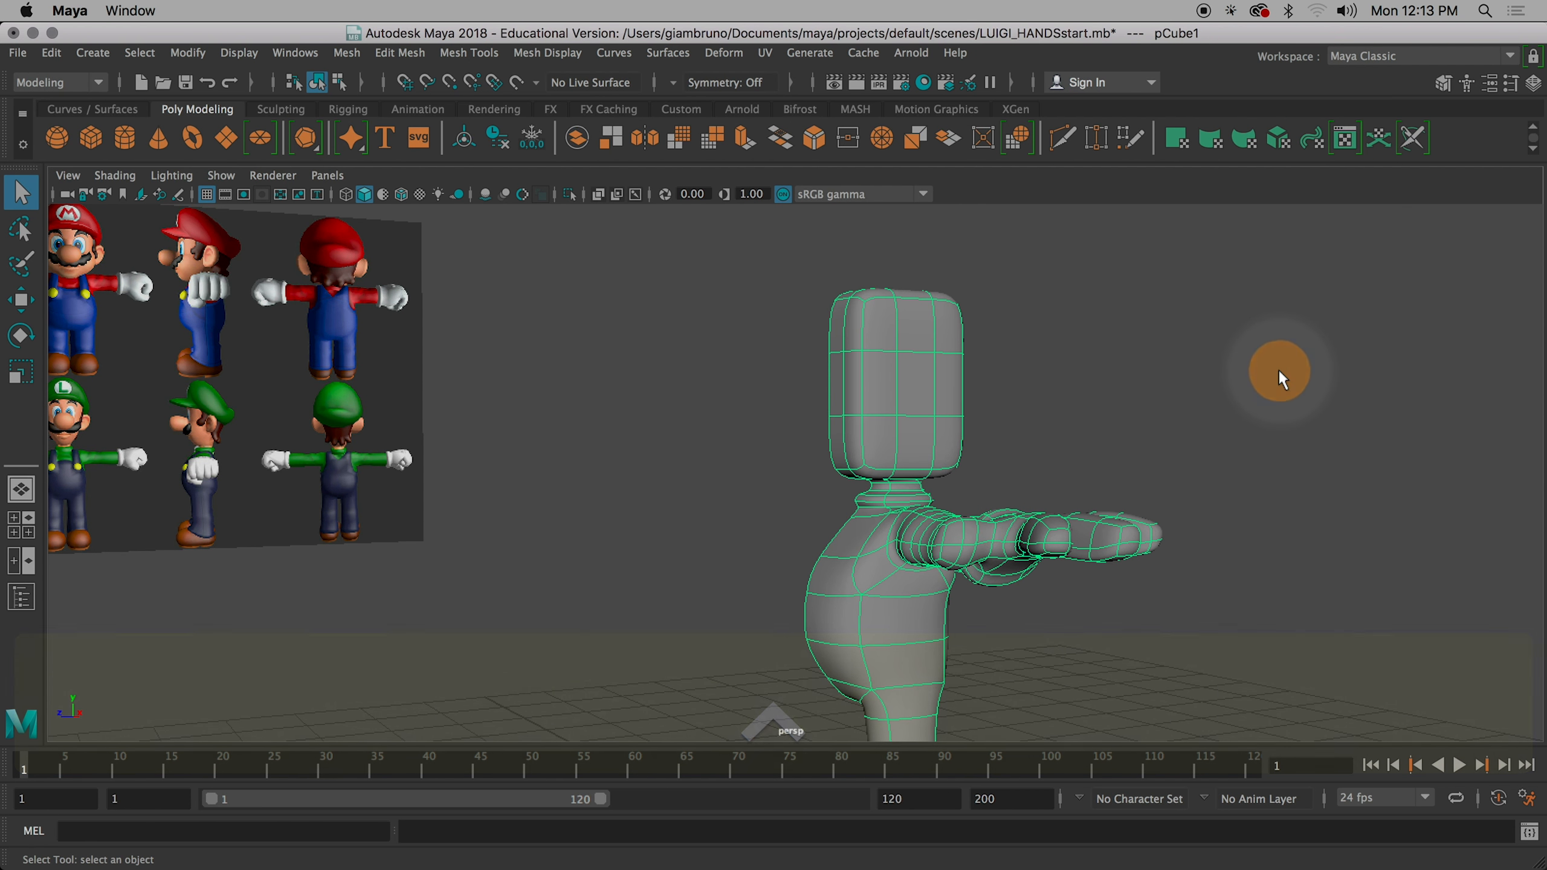
# - Return the body mesh to unsmoothed display and go back to the four-view layout
pyautogui.press('1')
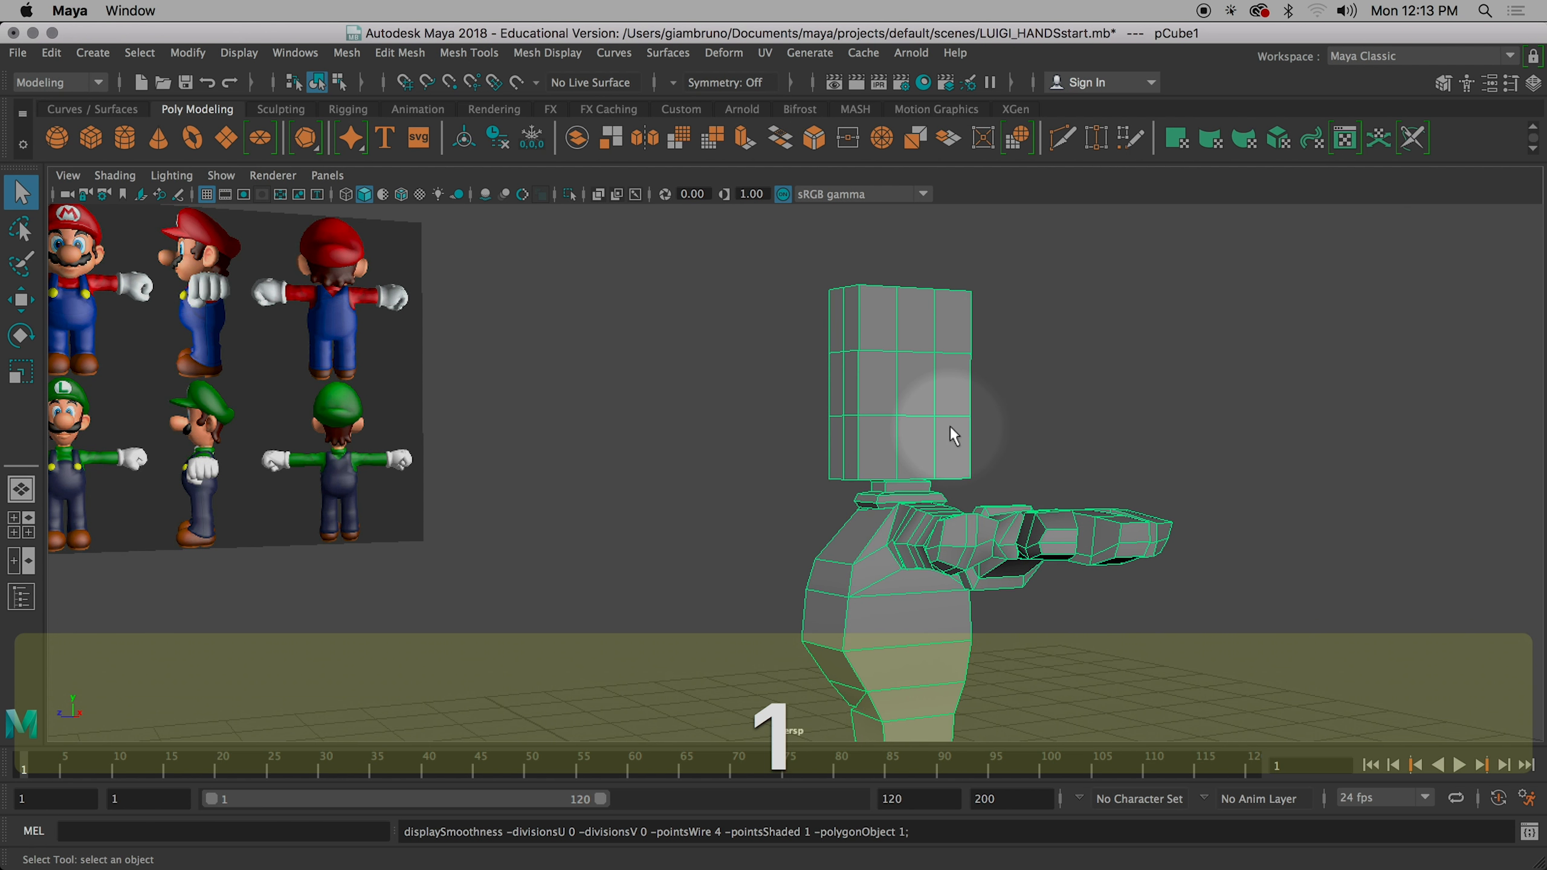
pyautogui.keyDown('alt'); pyautogui.moveTo(1064, 436); pyautogui.dragTo(938, 427); pyautogui.keyUp('alt')
pyautogui.press('space')
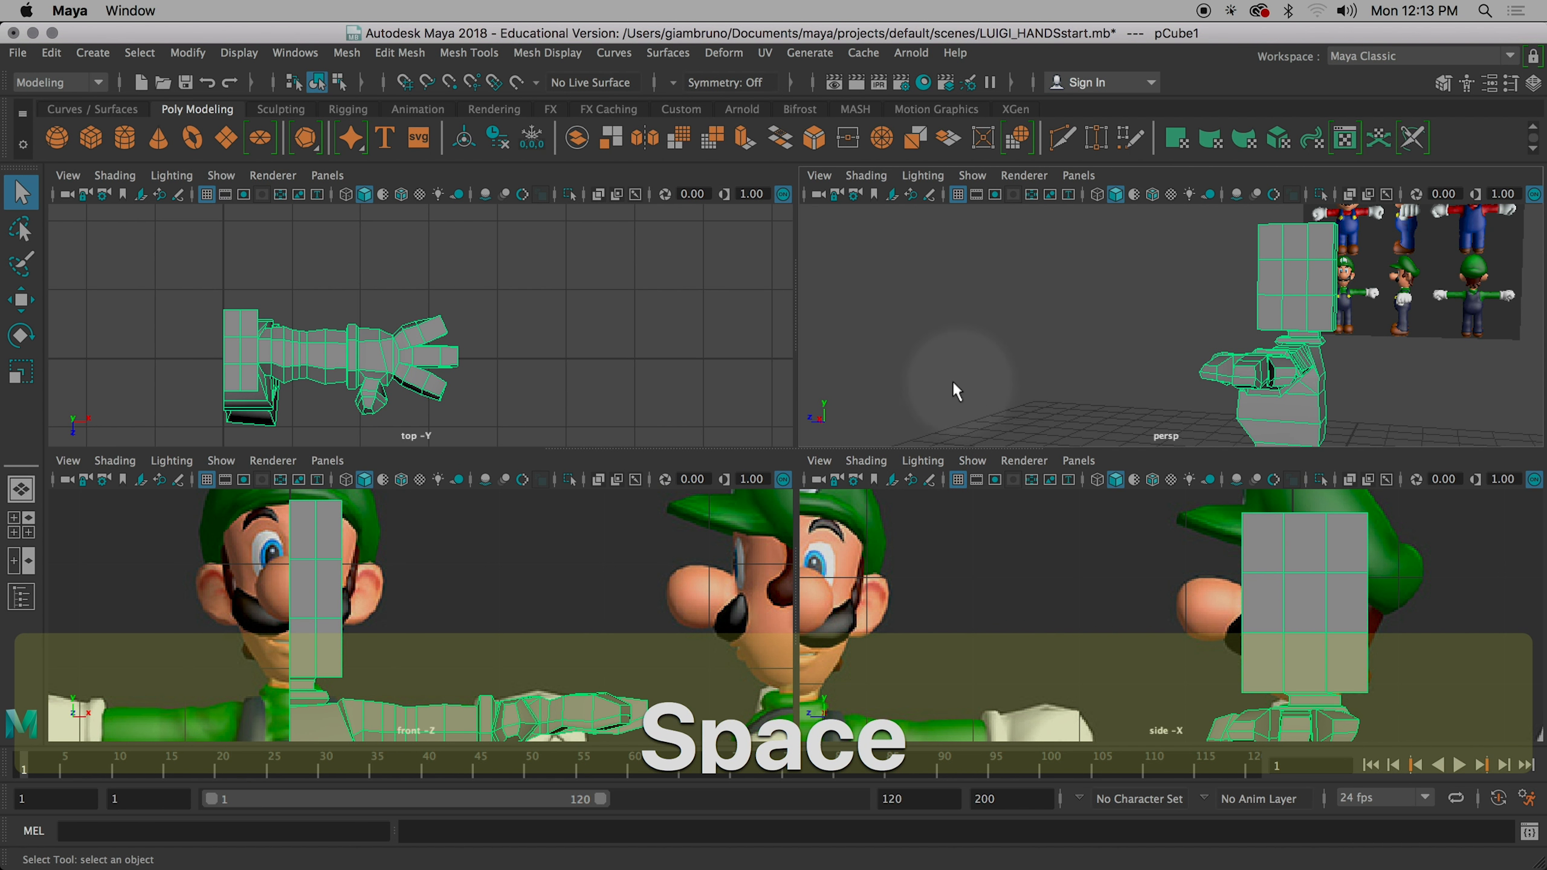
pyautogui.scroll(3, 1310, 396)
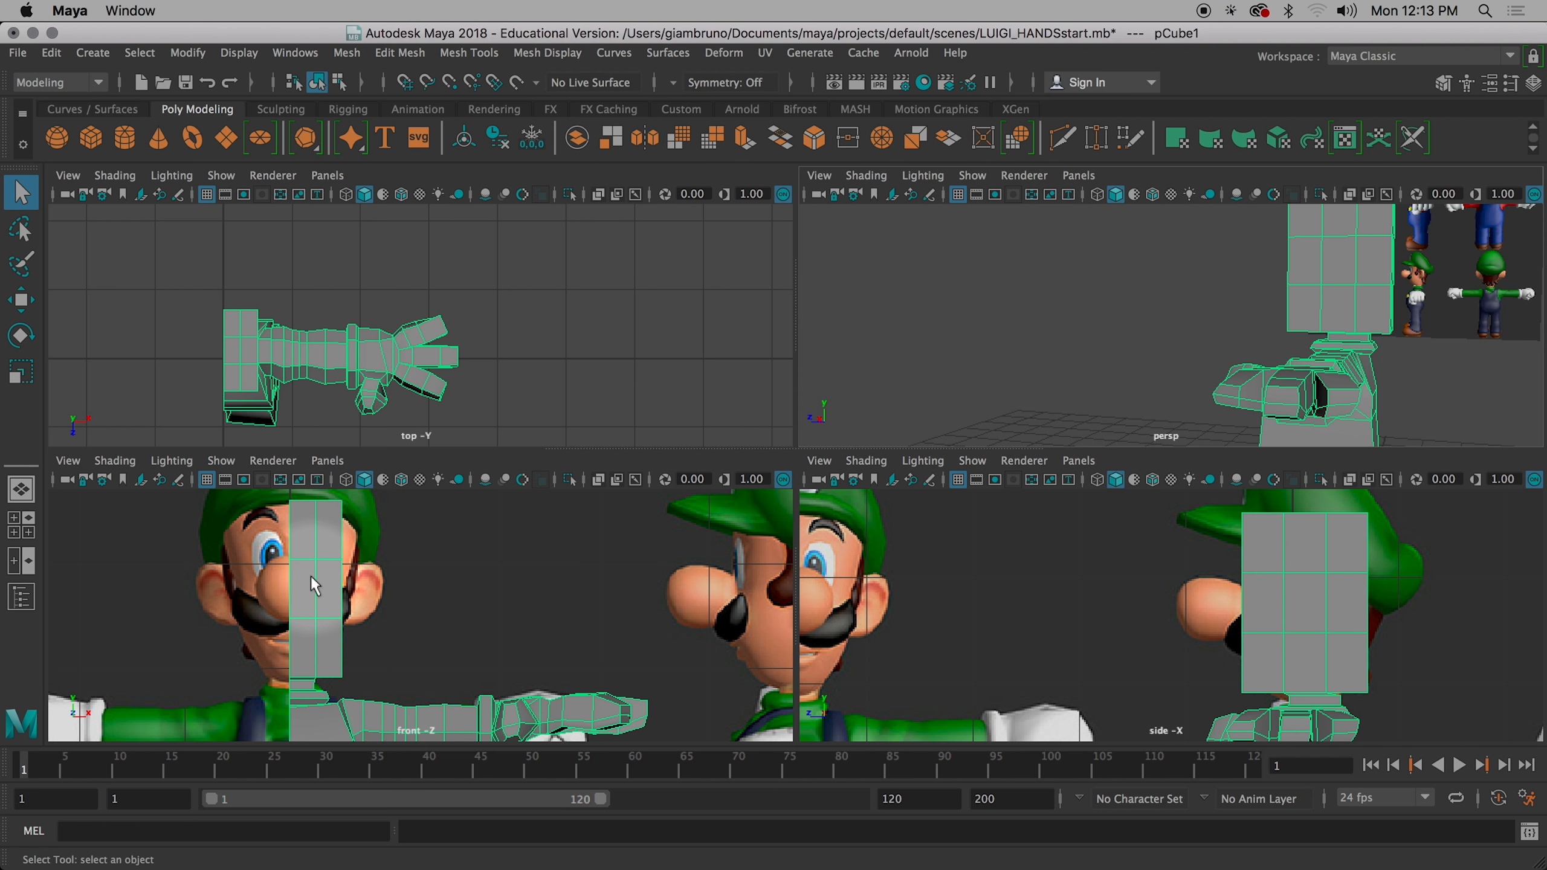
pyautogui.press('space')
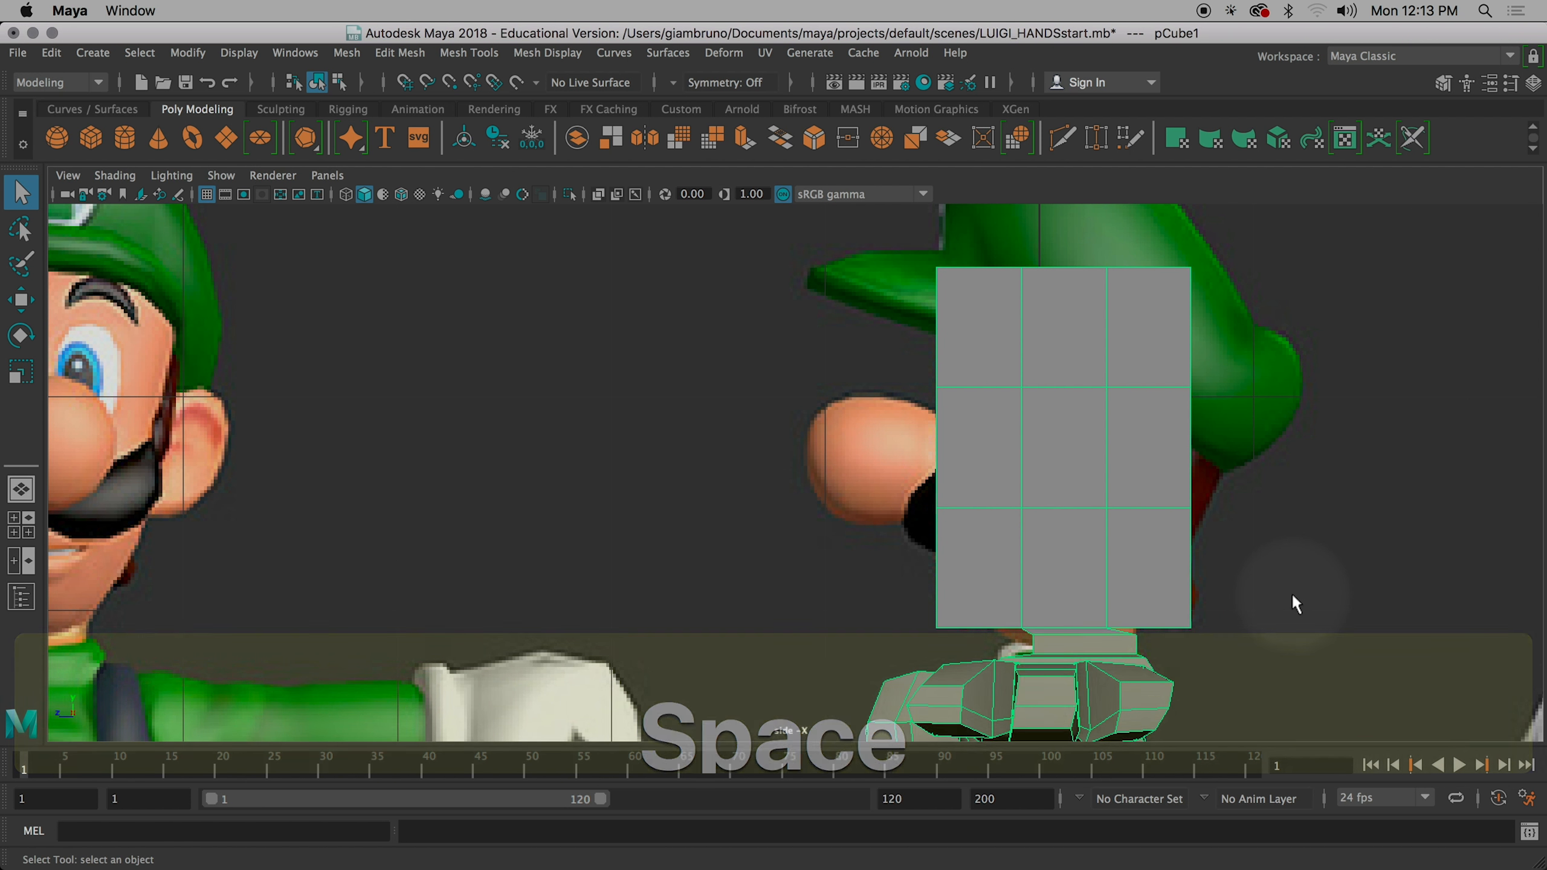
pyautogui.scroll(-6, 1252, 626)
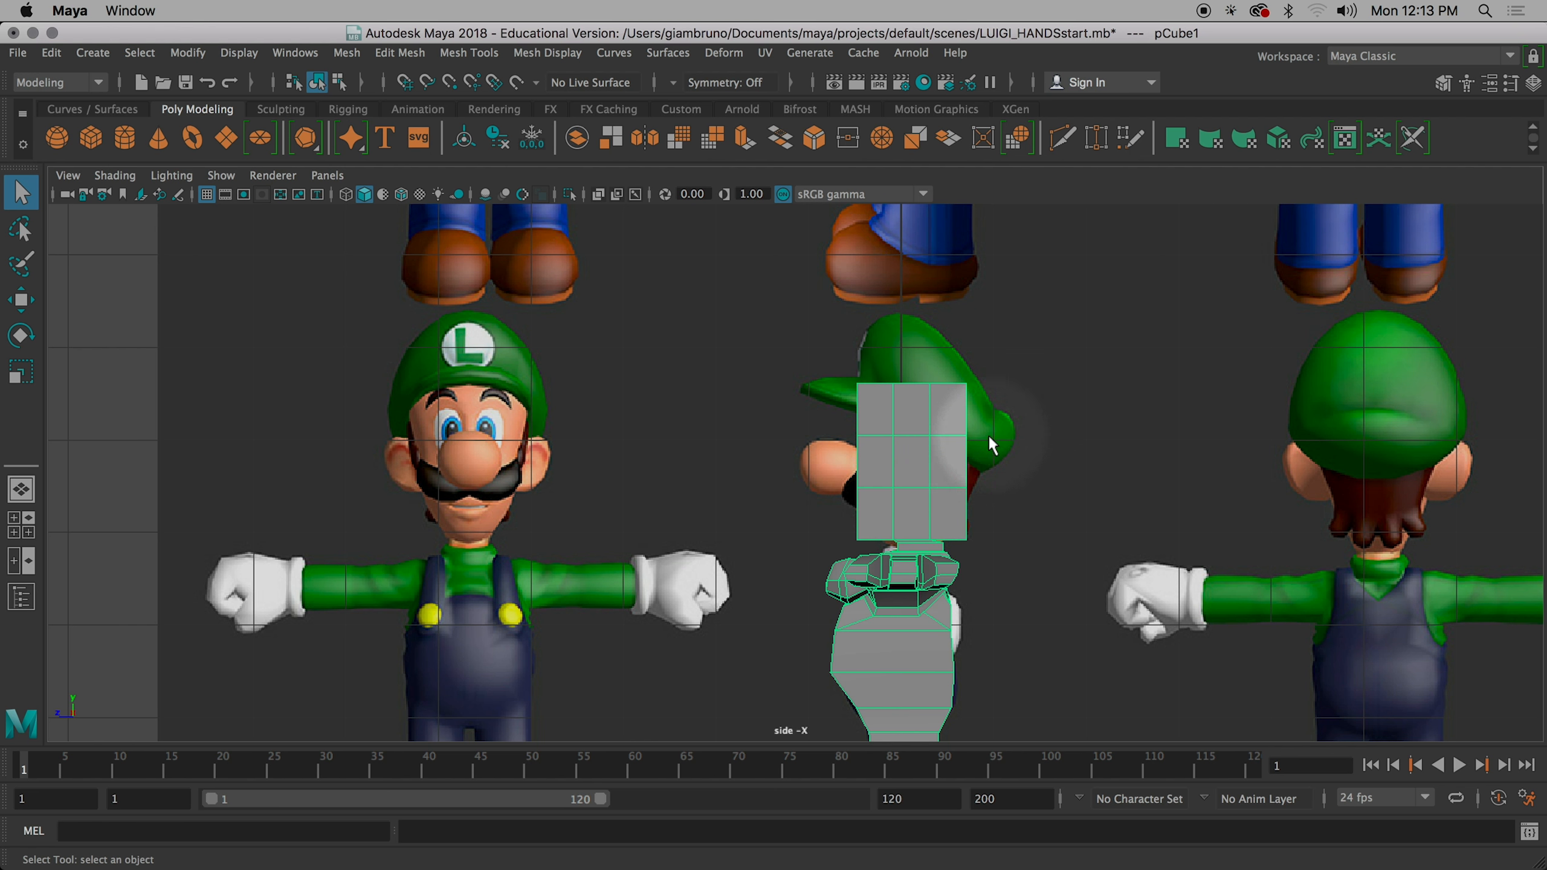
pyautogui.keyDown('alt'); pyautogui.moveTo(975, 436); pyautogui.dragTo(1082, 548, button='middle'); pyautogui.keyUp('alt')
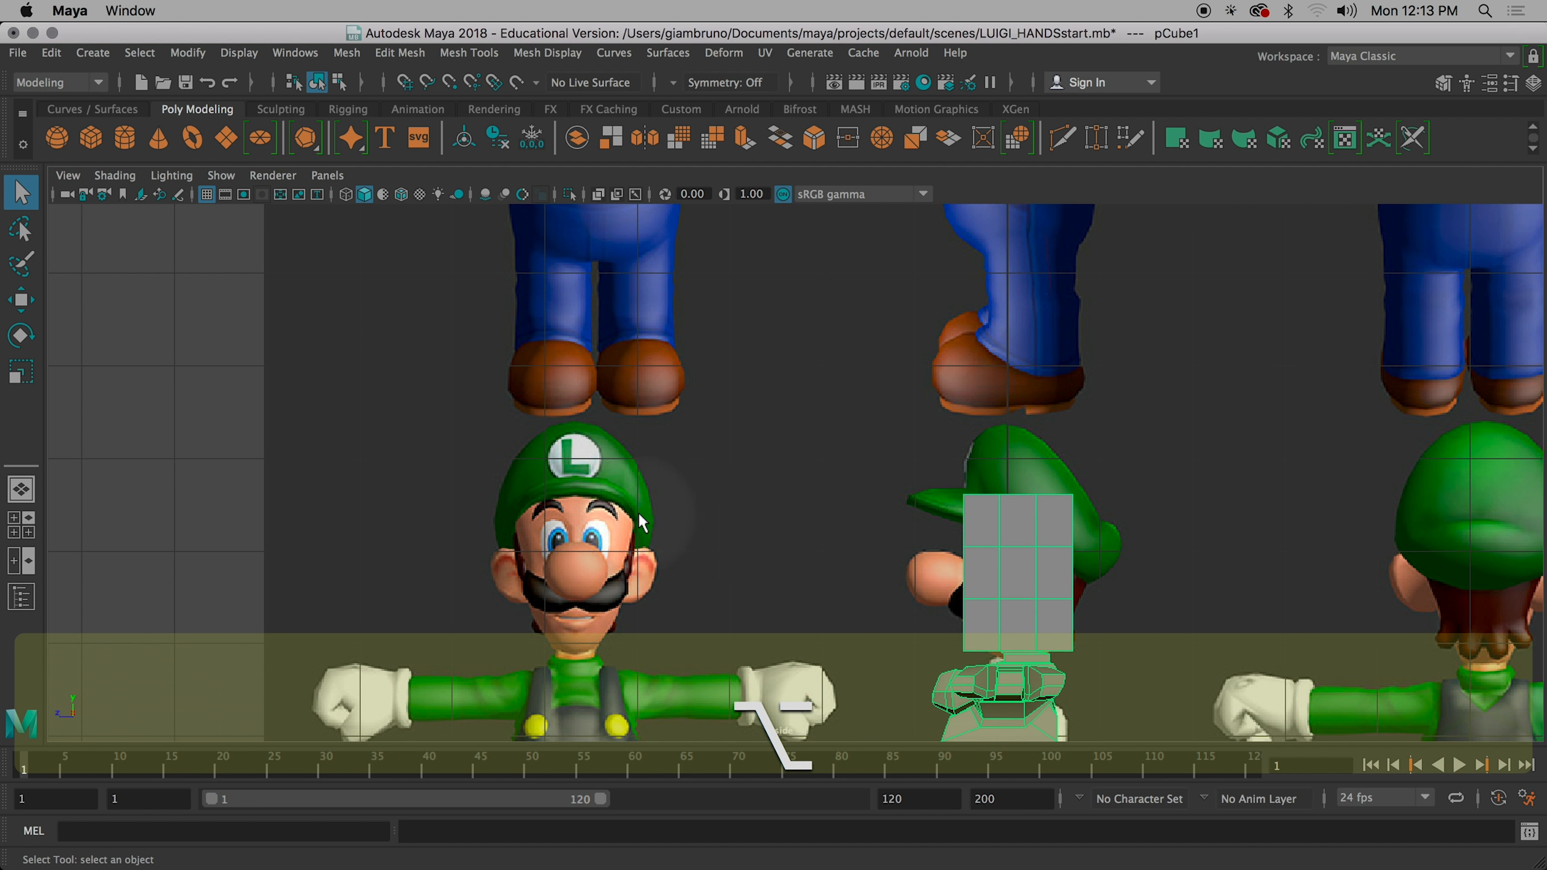
pyautogui.keyDown('alt'); pyautogui.moveTo(639, 515); pyautogui.dragTo(732, 508, button='middle'); pyautogui.keyUp('alt')
pyautogui.scroll(-6, 1013, 499)
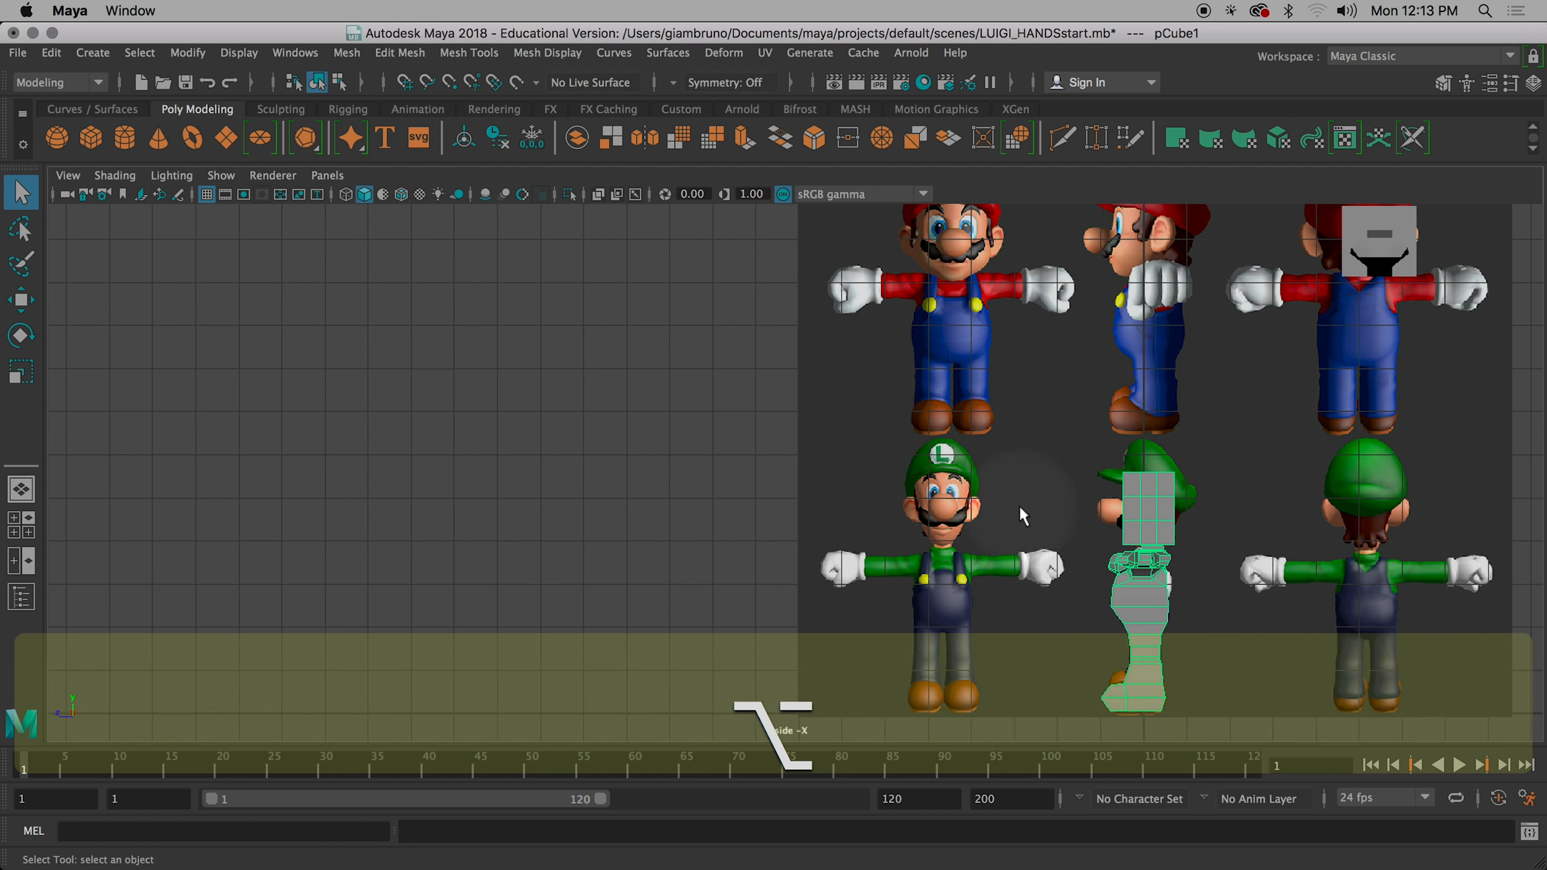
pyautogui.keyDown('alt'); pyautogui.moveTo(1209, 352); pyautogui.dragTo(939, 650, button='middle'); pyautogui.keyUp('alt')
pyautogui.scroll(3, 936, 583)
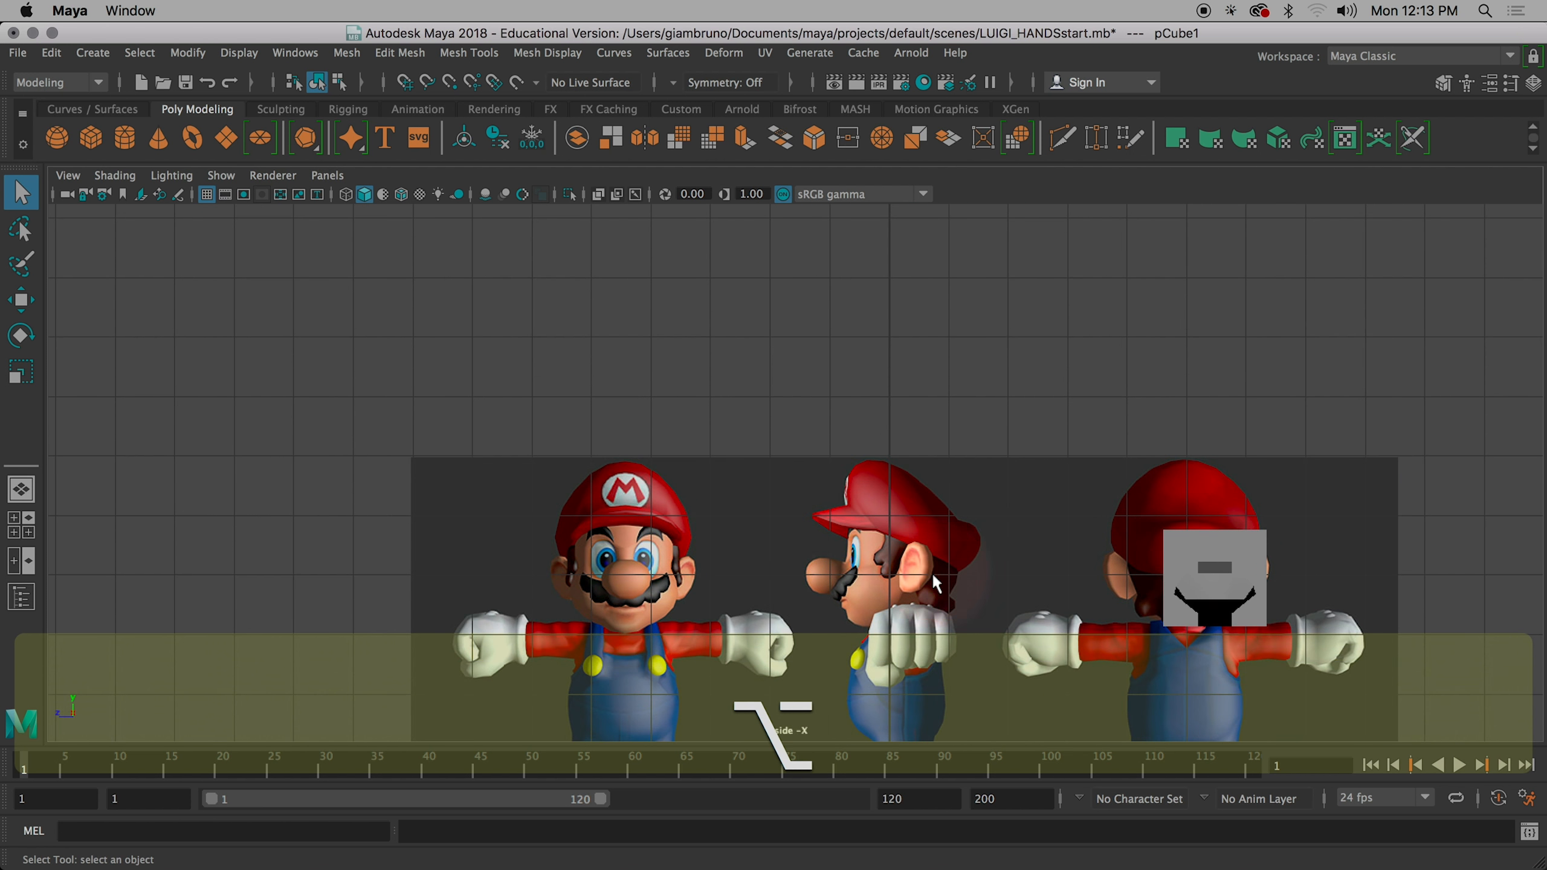
pyautogui.scroll(3, 931, 572)
pyautogui.keyDown('alt'); pyautogui.moveTo(944, 595); pyautogui.dragTo(902, 395, button='middle'); pyautogui.keyUp('alt')
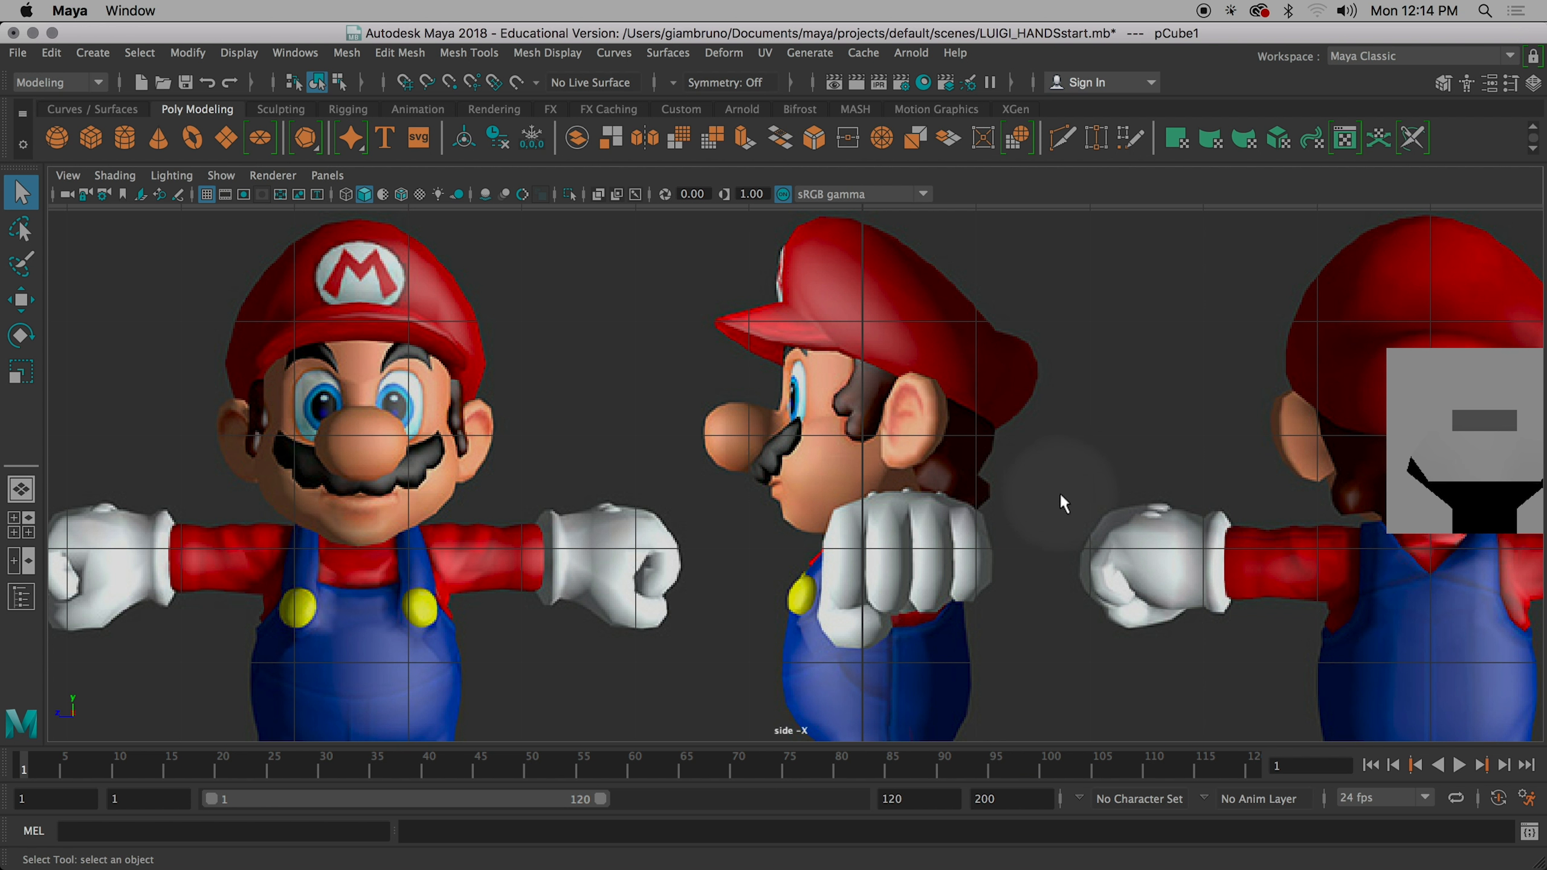
# - Compare the head block with Luigi's side and back reference images and return to the four-view layout
pyautogui.press('space')
pyautogui.press('space')
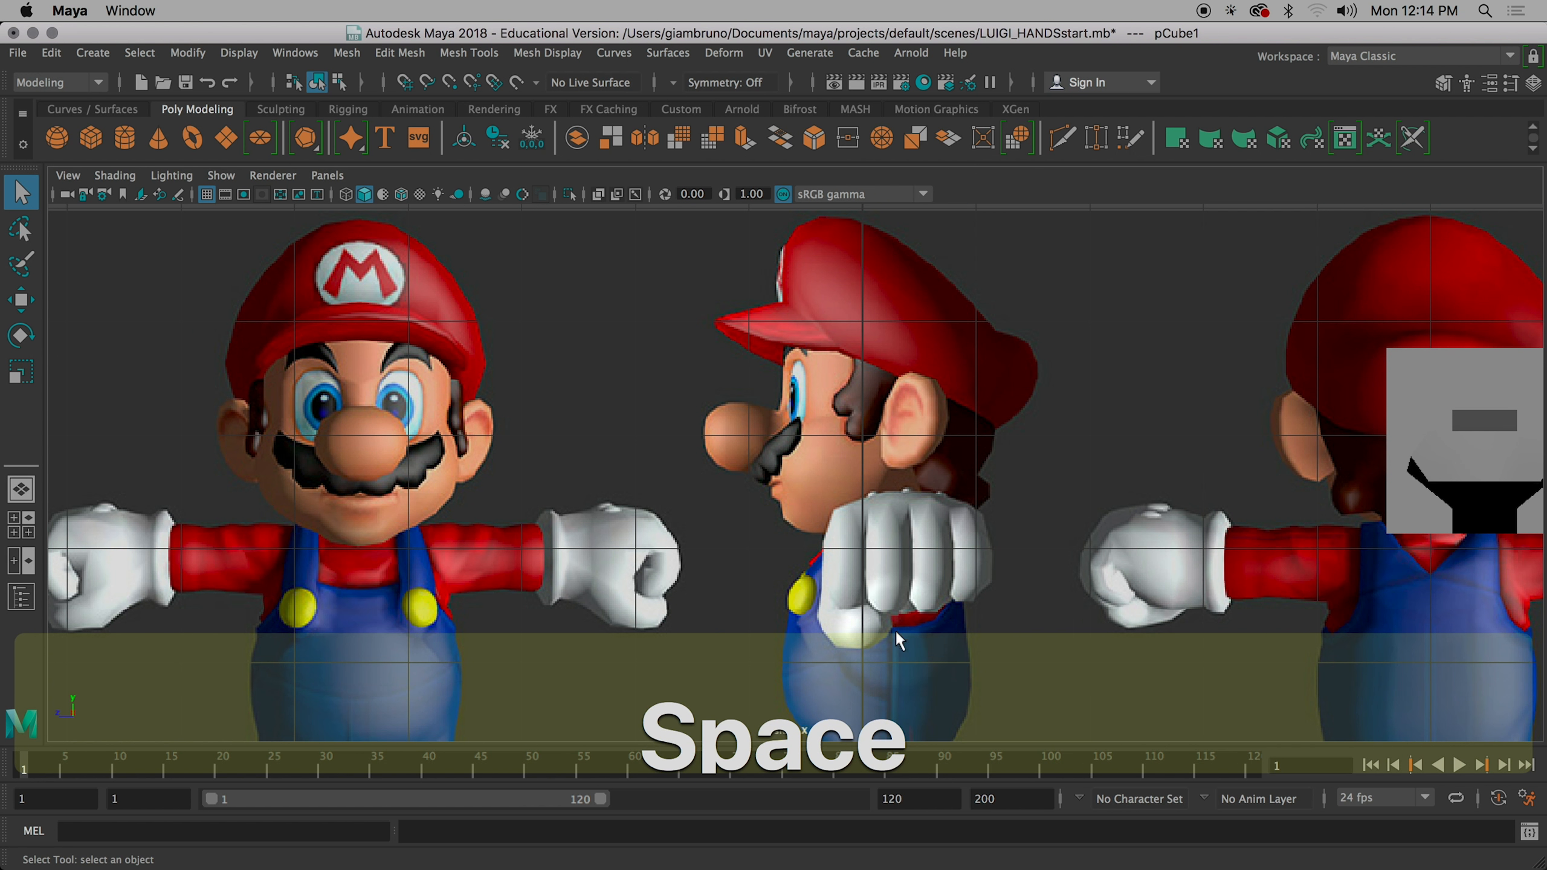
pyautogui.keyDown('alt'); pyautogui.moveTo(1047, 590); pyautogui.dragTo(918, 293, button='middle'); pyautogui.keyUp('alt')
pyautogui.keyDown('alt'); pyautogui.scroll(5, 1046, 435); pyautogui.keyUp('alt')
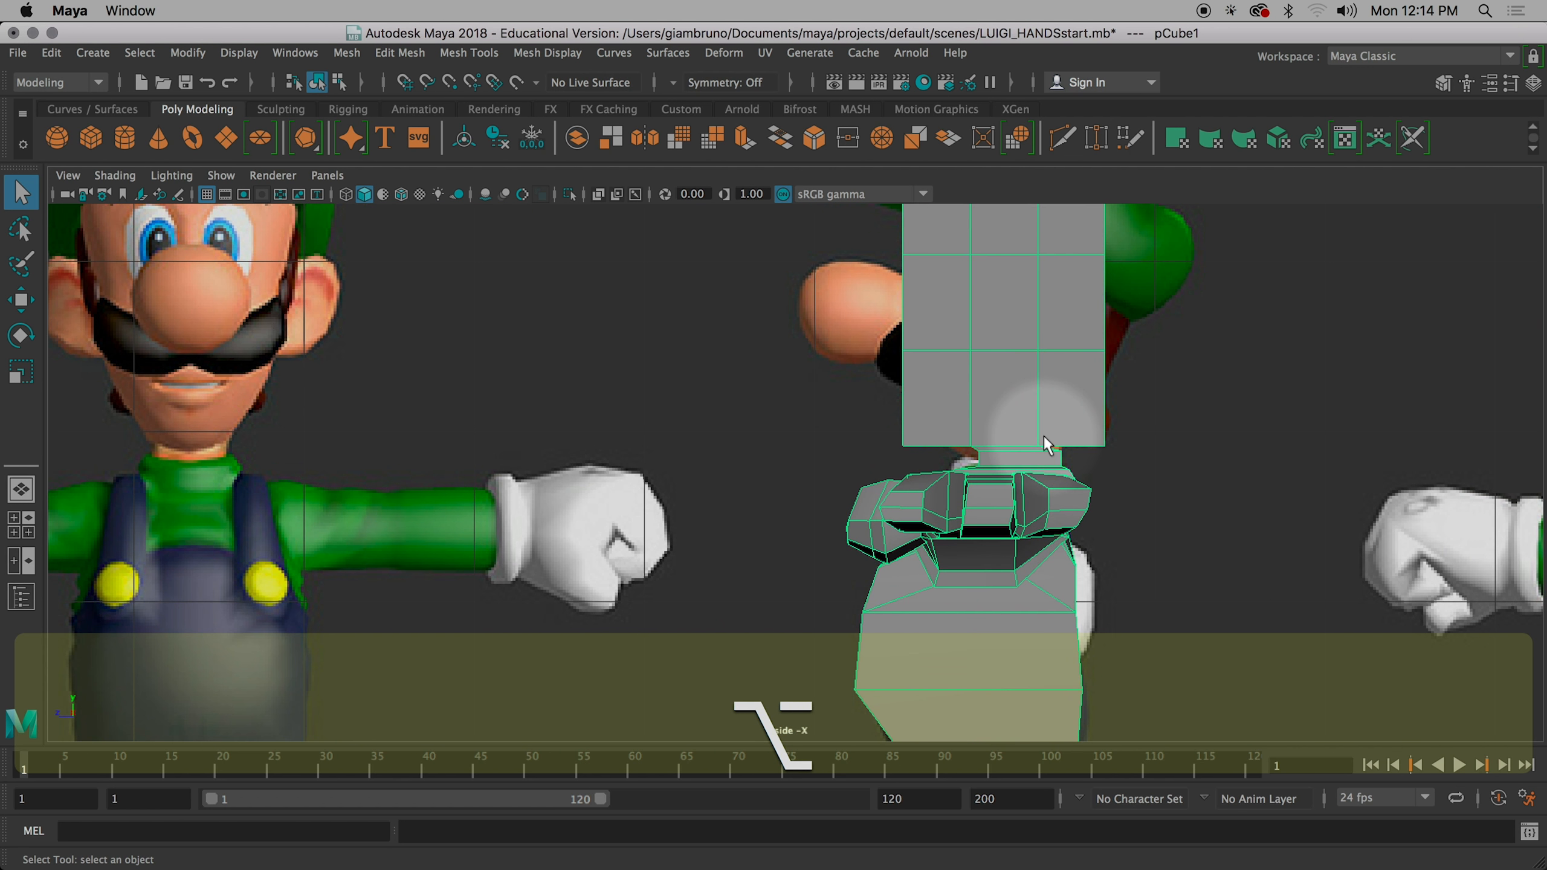
pyautogui.keyDown('alt'); pyautogui.scroll(-6, 1044, 435); pyautogui.keyUp('alt')
pyautogui.keyDown('alt'); pyautogui.moveTo(1026, 430); pyautogui.dragTo(771, 490, button='middle'); pyautogui.keyUp('alt')
pyautogui.keyDown('alt'); pyautogui.scroll(4, 620, 494); pyautogui.keyUp('alt')
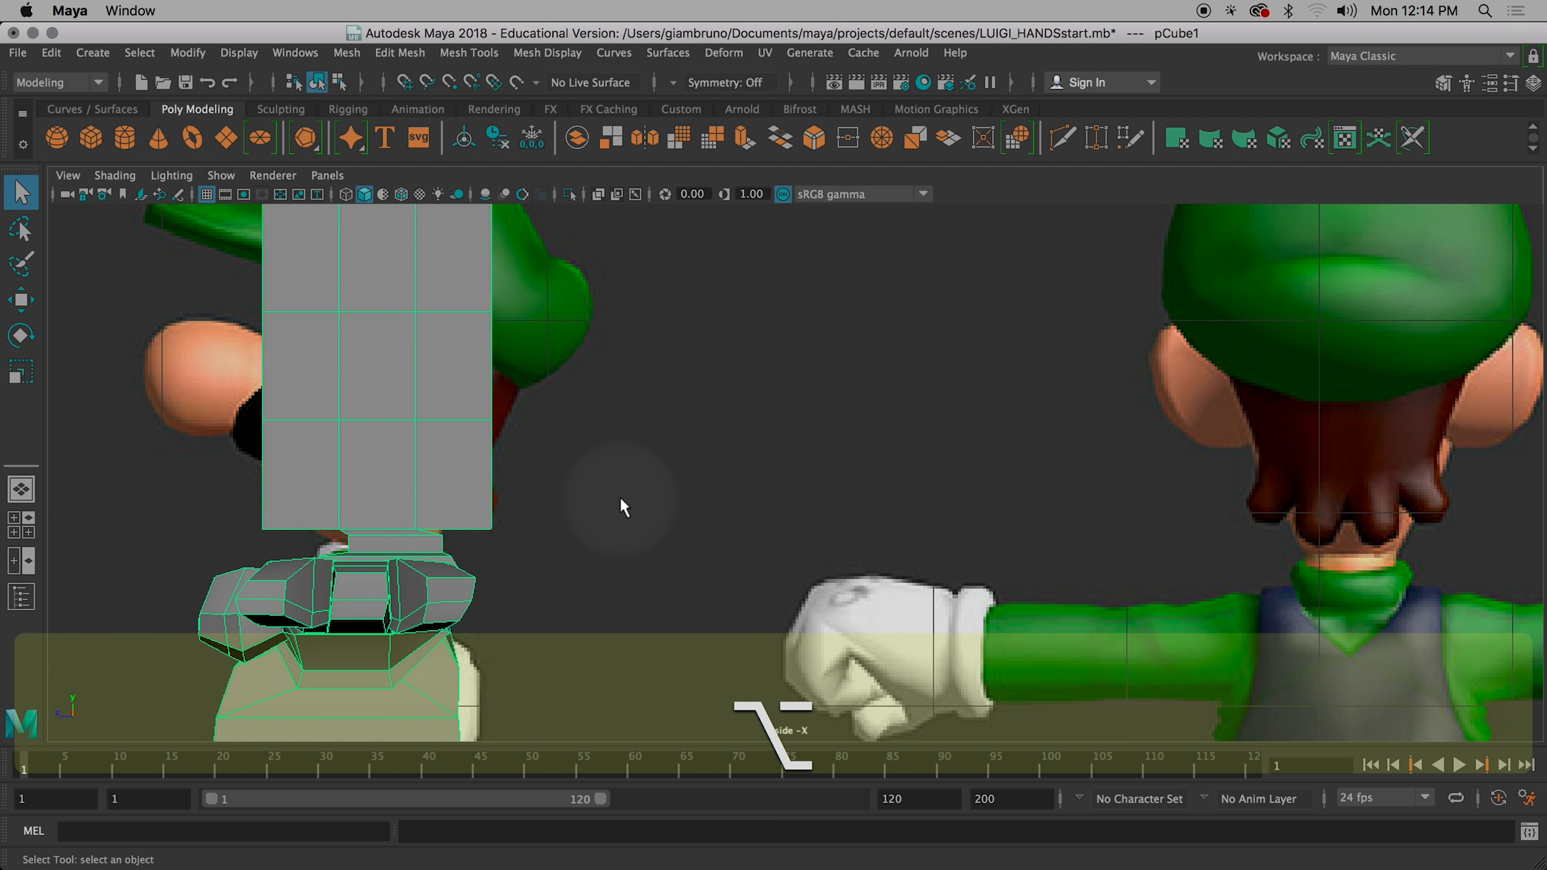
pyautogui.keyDown('alt'); pyautogui.moveTo(619, 496); pyautogui.dragTo(1136, 553, button='middle'); pyautogui.keyUp('alt')
pyautogui.press('space')
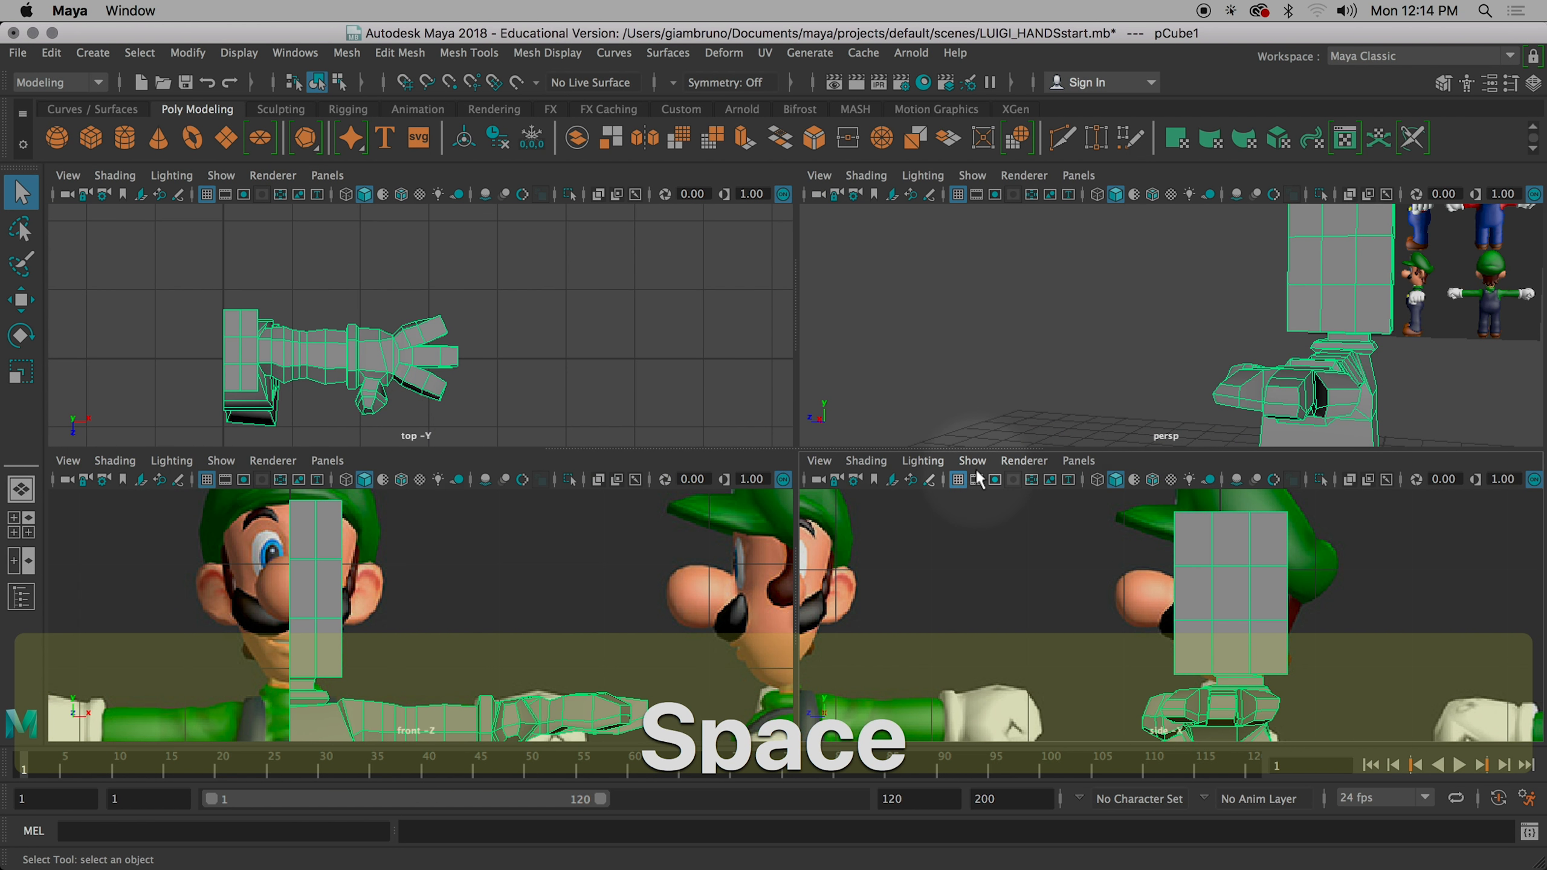
# - Bring the top of the head block into view and switch the body mesh to edge selection
pyautogui.keyDown('alt'); pyautogui.moveTo(1114, 351); pyautogui.dragTo(1279, 414); pyautogui.keyUp('alt')
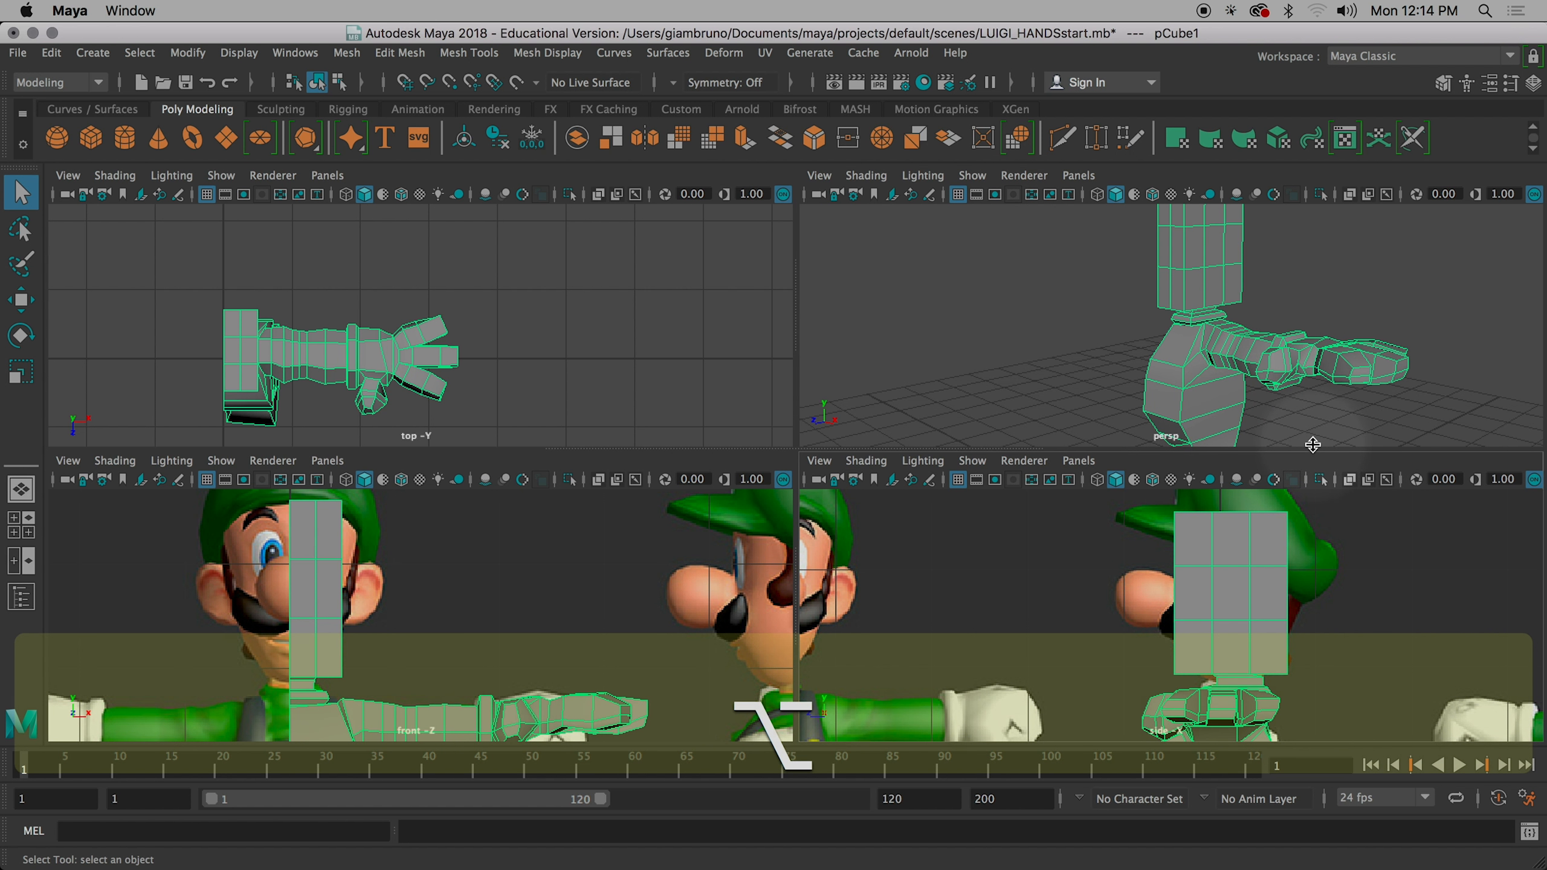
pyautogui.moveTo(1343, 387)
pyautogui.keyDown('alt'); pyautogui.mouseDown(button='middle')
pyautogui.moveTo(1352, 367)
pyautogui.moveTo(1282, 507)
pyautogui.moveTo(1252, 530)
pyautogui.mouseUp(button='middle'); pyautogui.keyUp('alt')
pyautogui.keyDown('alt'); pyautogui.moveTo(1244, 396); pyautogui.dragTo(999, 464); pyautogui.keyUp('alt')
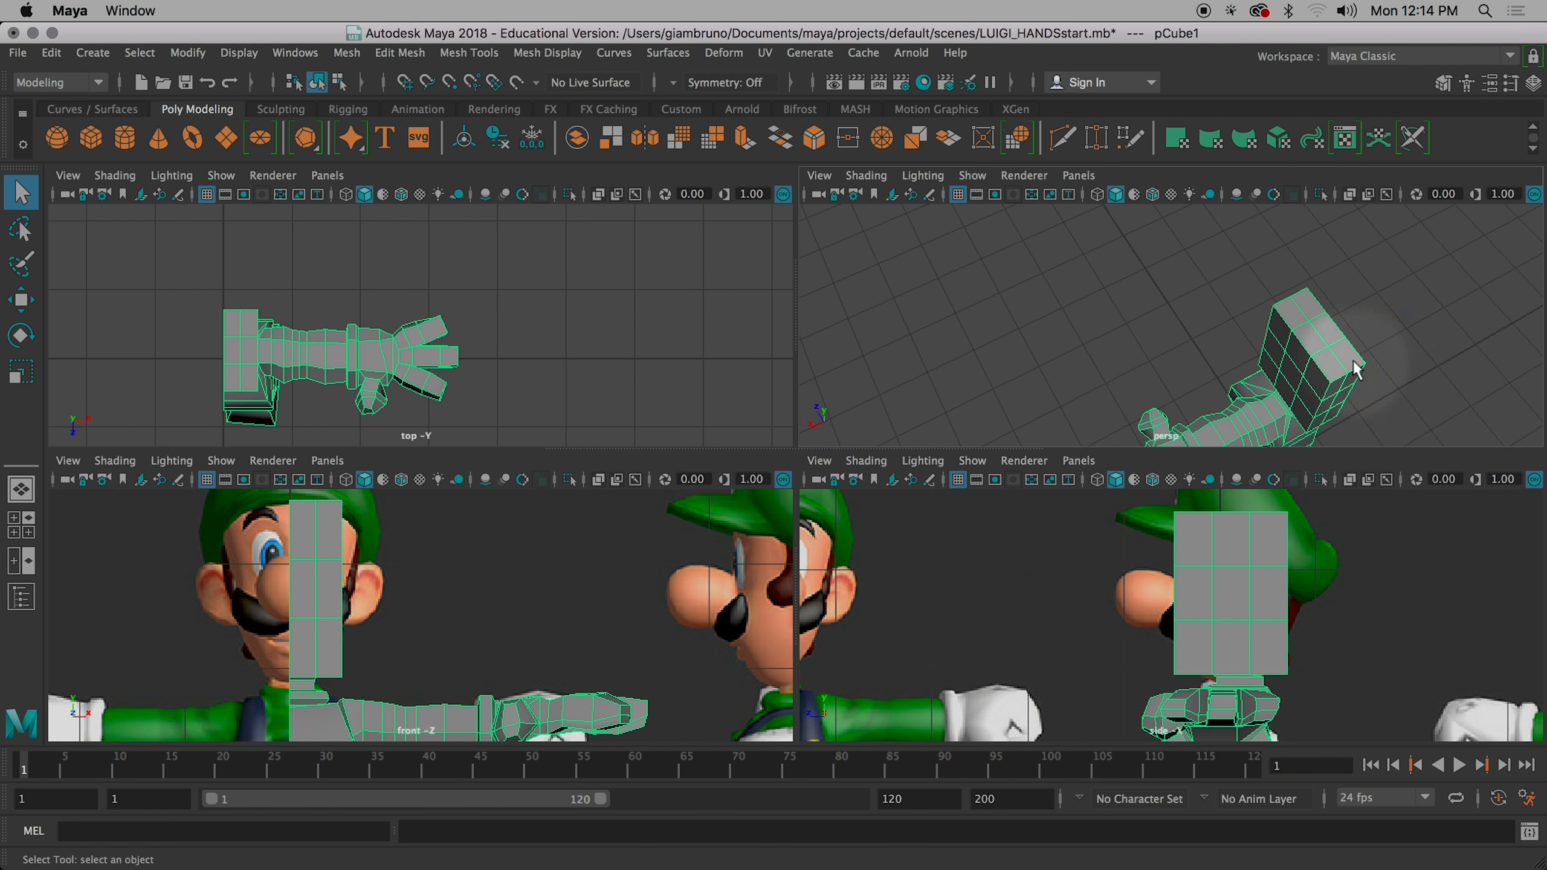
pyautogui.scroll(5, 1349, 361)
pyautogui.keyDown('alt'); pyautogui.moveTo(1439, 355); pyautogui.dragTo(999, 327, button='middle'); pyautogui.keyUp('alt')
pyautogui.click(1272, 437)
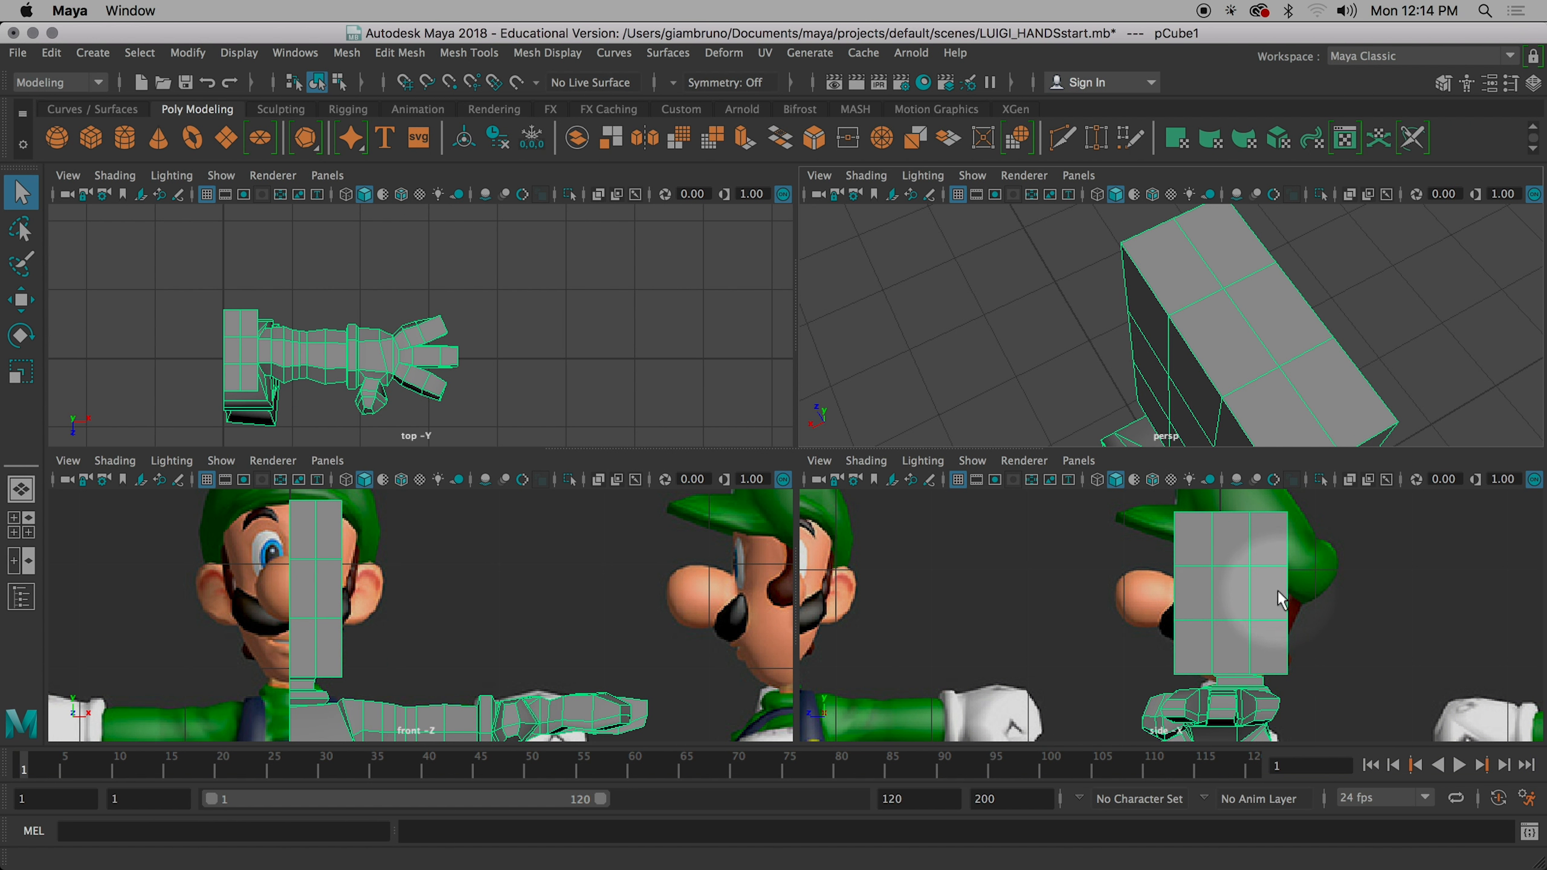
pyautogui.rightClick(1233, 294)
pyautogui.moveTo(1233, 293); pyautogui.dragTo(1231, 241, button='right')
pyautogui.keyDown('alt'); pyautogui.moveTo(1243, 278); pyautogui.dragTo(1246, 290, button='middle'); pyautogui.keyUp('alt')
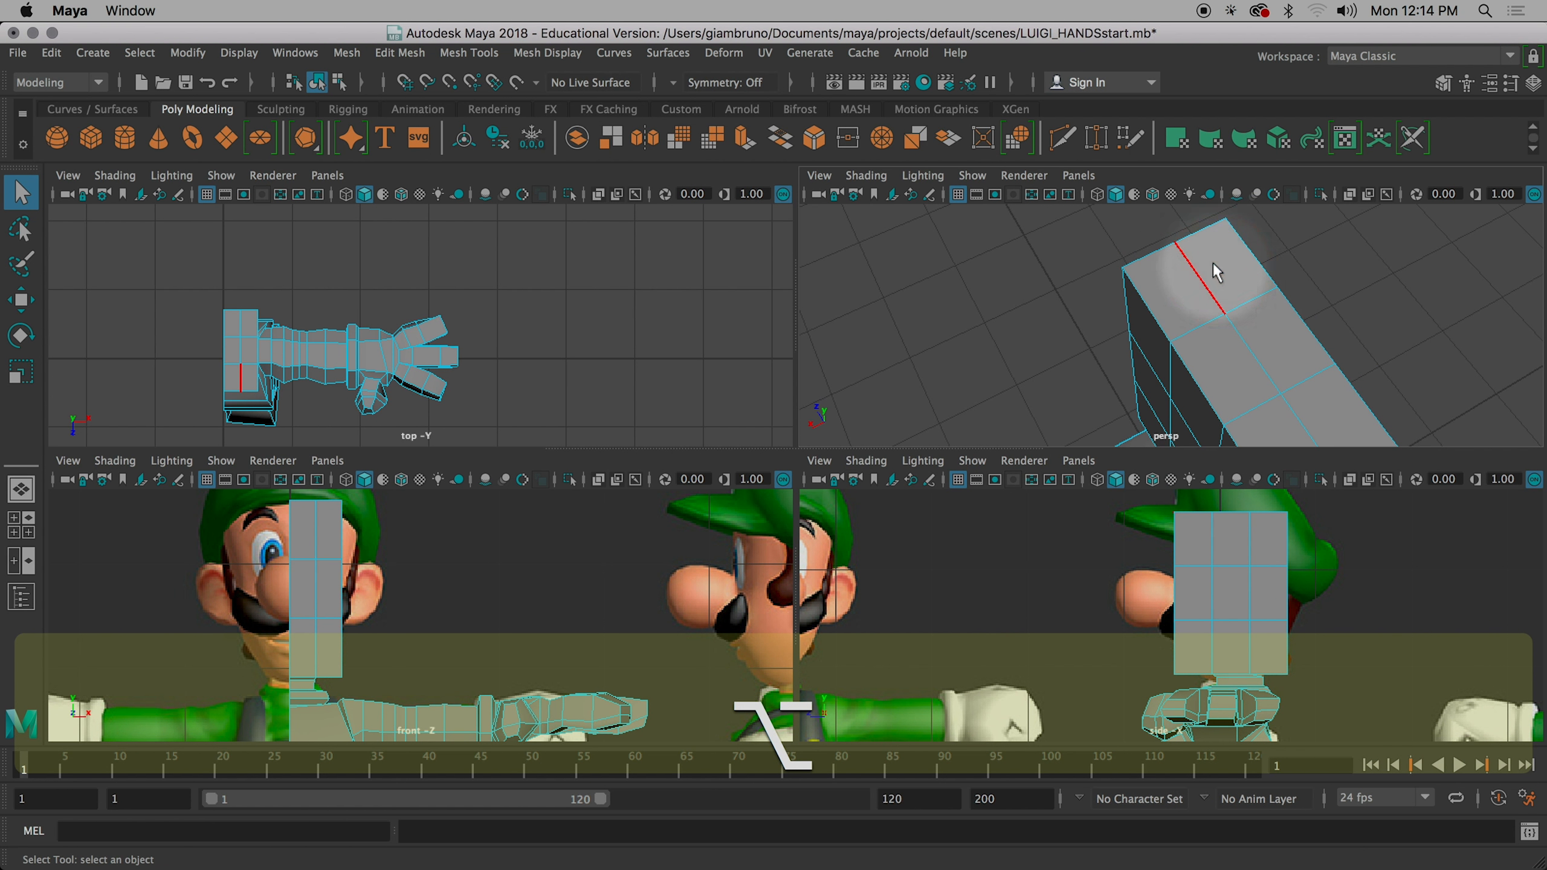
# - Select the two edges along the top back of the head block
pyautogui.click(1215, 236)
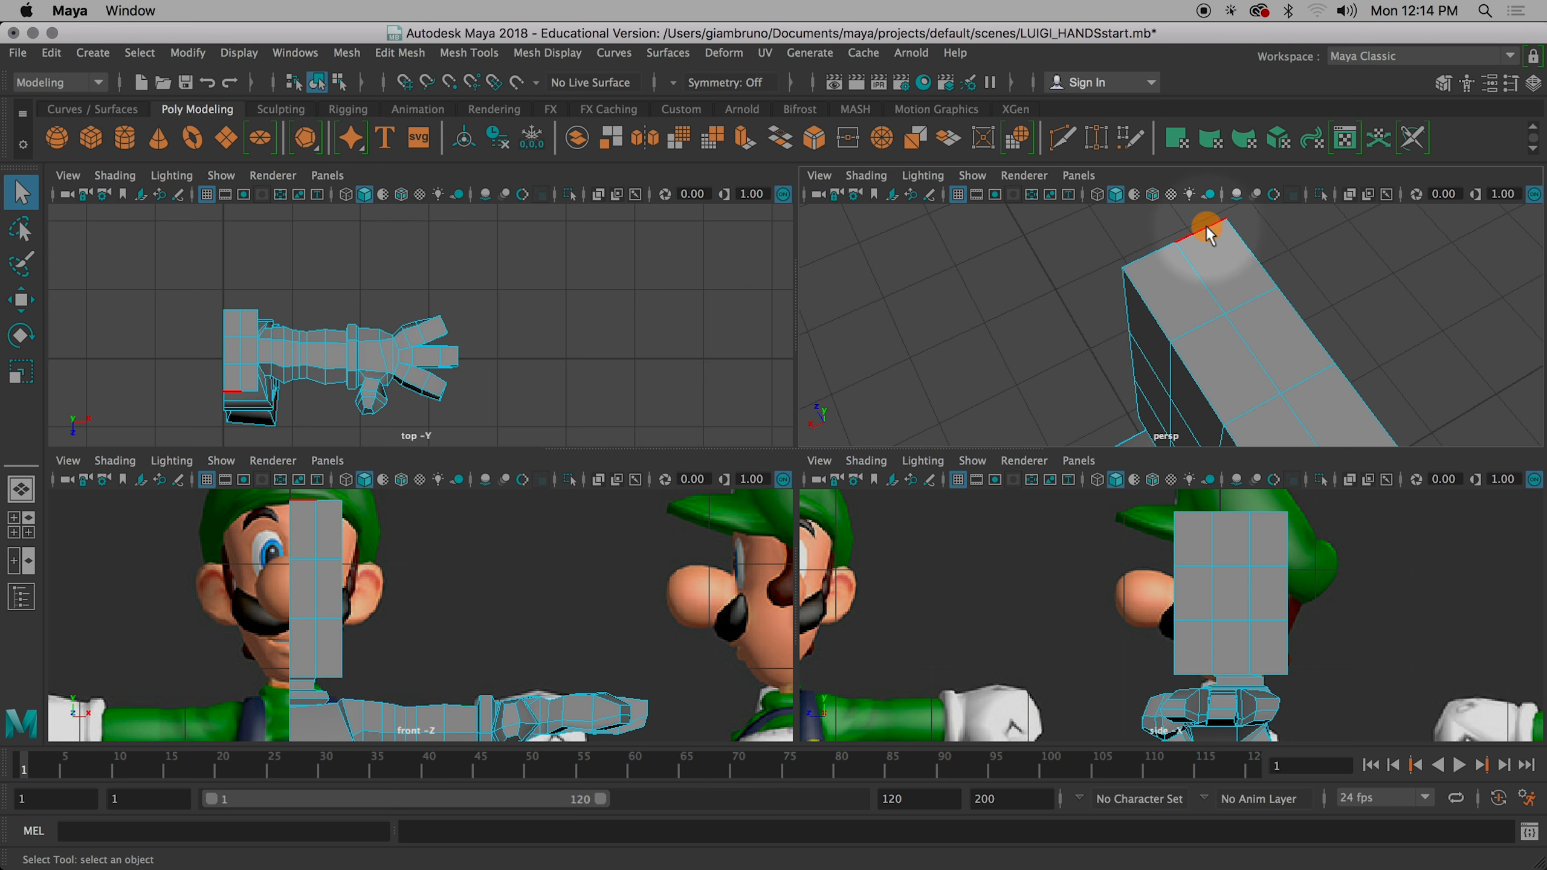
pyautogui.keyDown('alt'); pyautogui.moveTo(1383, 402); pyautogui.dragTo(1308, 304, button='middle'); pyautogui.keyUp('alt')
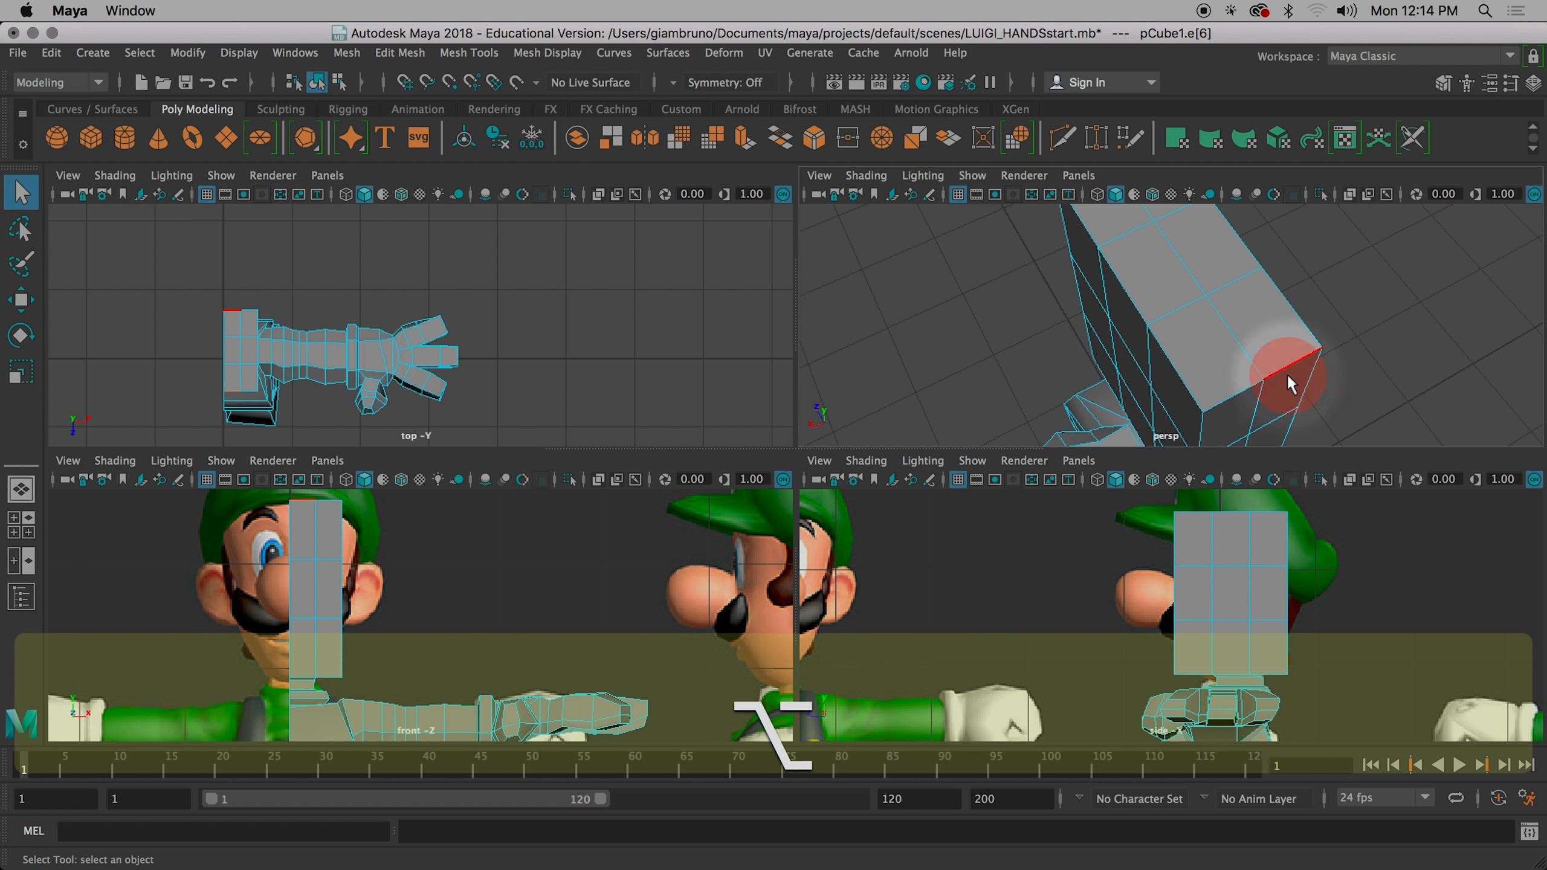
pyautogui.click(1295, 363)
pyautogui.keyDown('shift'); pyautogui.click(1244, 394); pyautogui.keyUp('shift')
pyautogui.keyDown('alt'); pyautogui.moveTo(1271, 383); pyautogui.dragTo(1199, 341); pyautogui.keyUp('alt')
pyautogui.keyDown('ctrl'); pyautogui.scroll(5, 1160, 327); pyautogui.keyUp('ctrl')
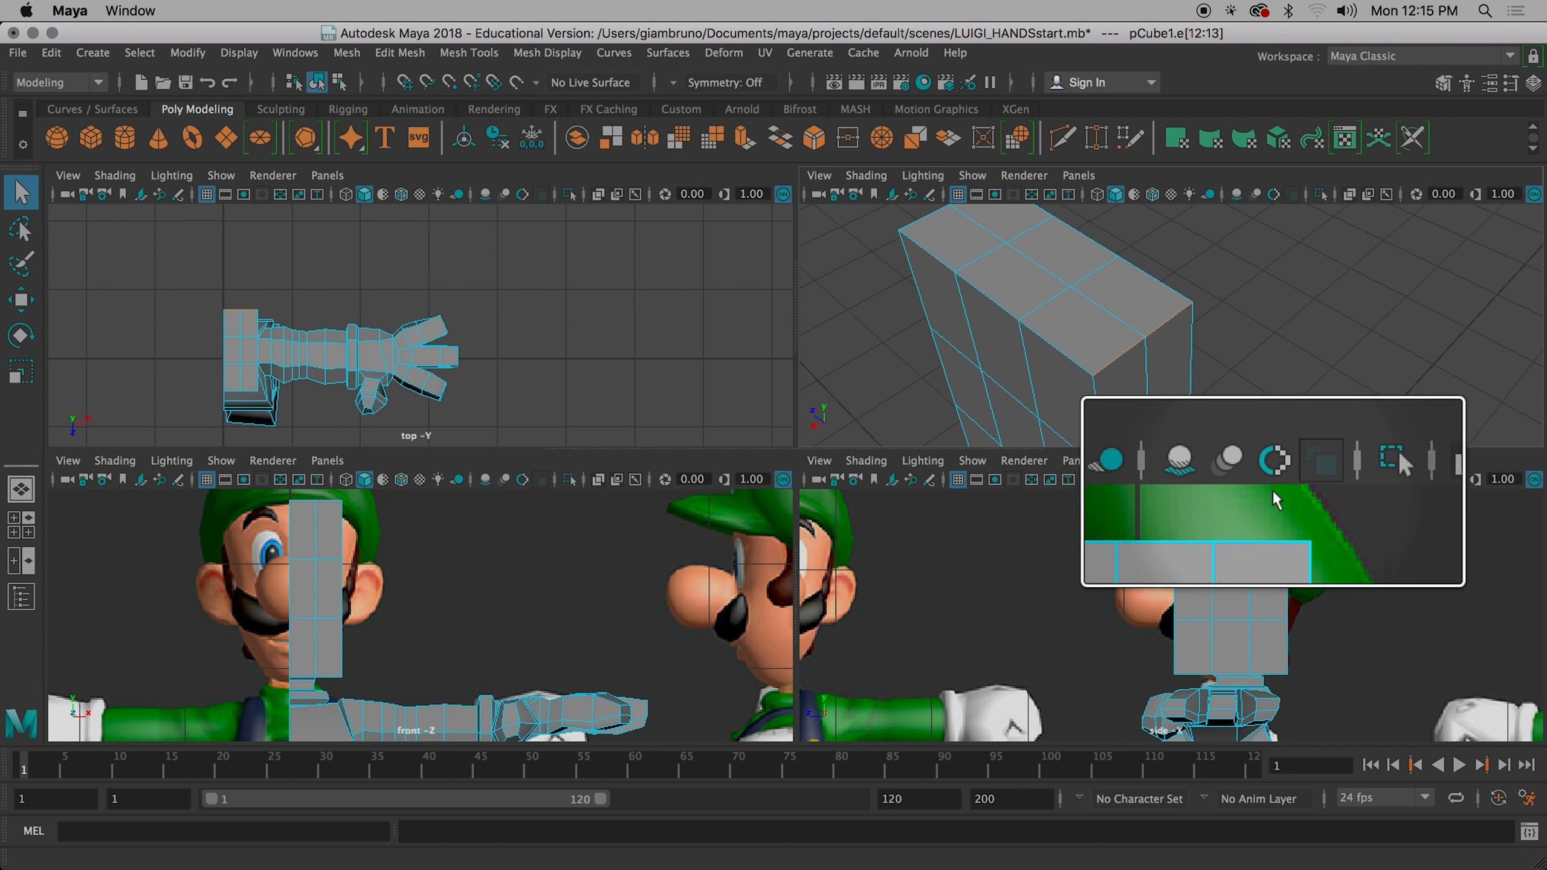
pyautogui.click(1281, 514)
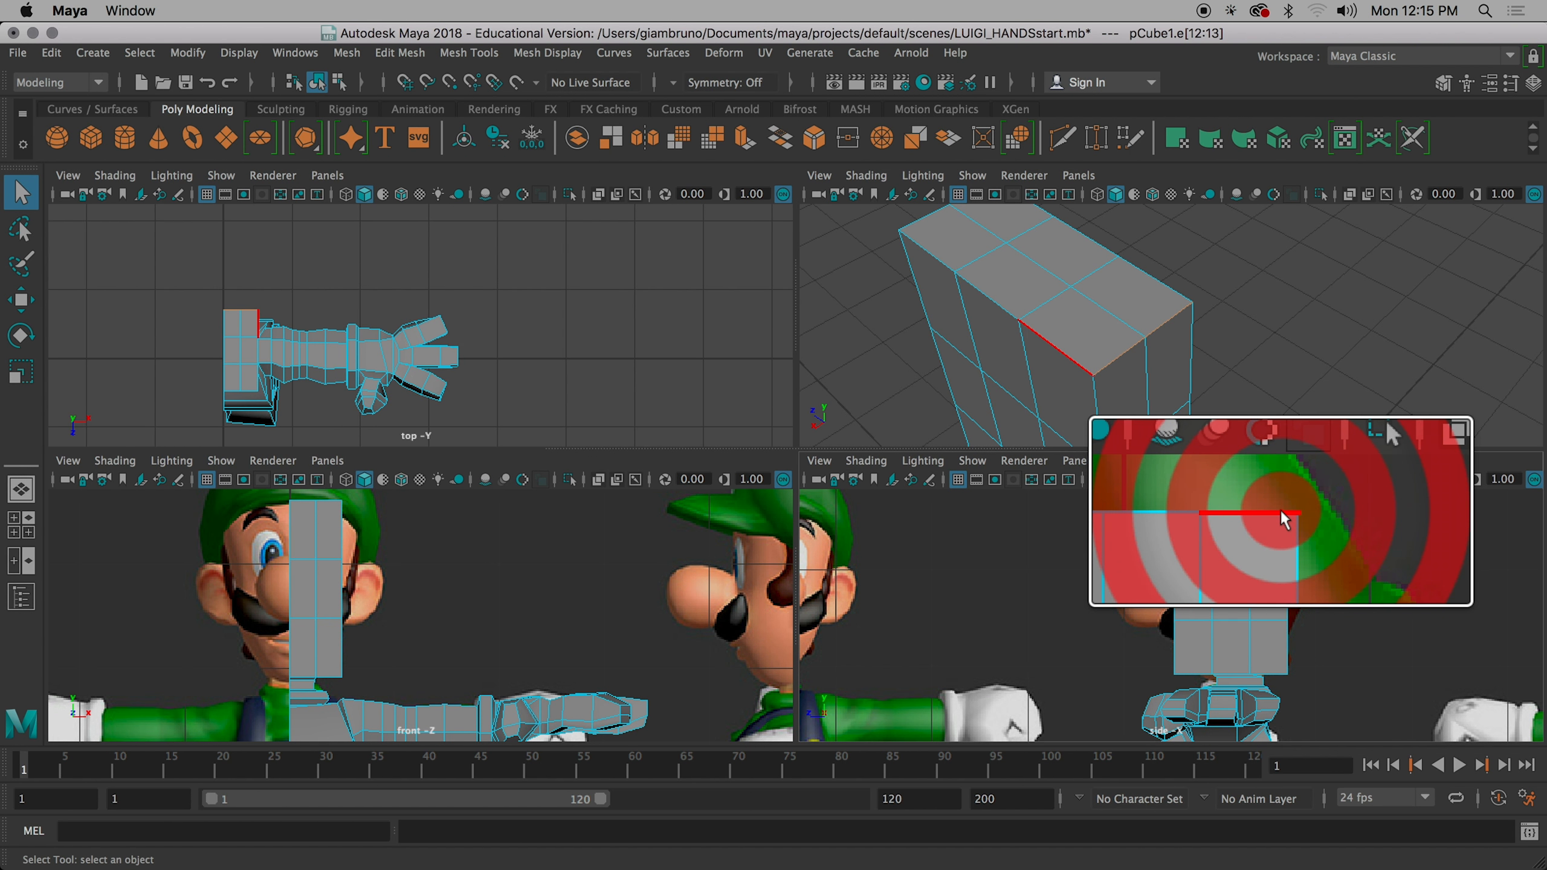
pyautogui.click(1169, 317)
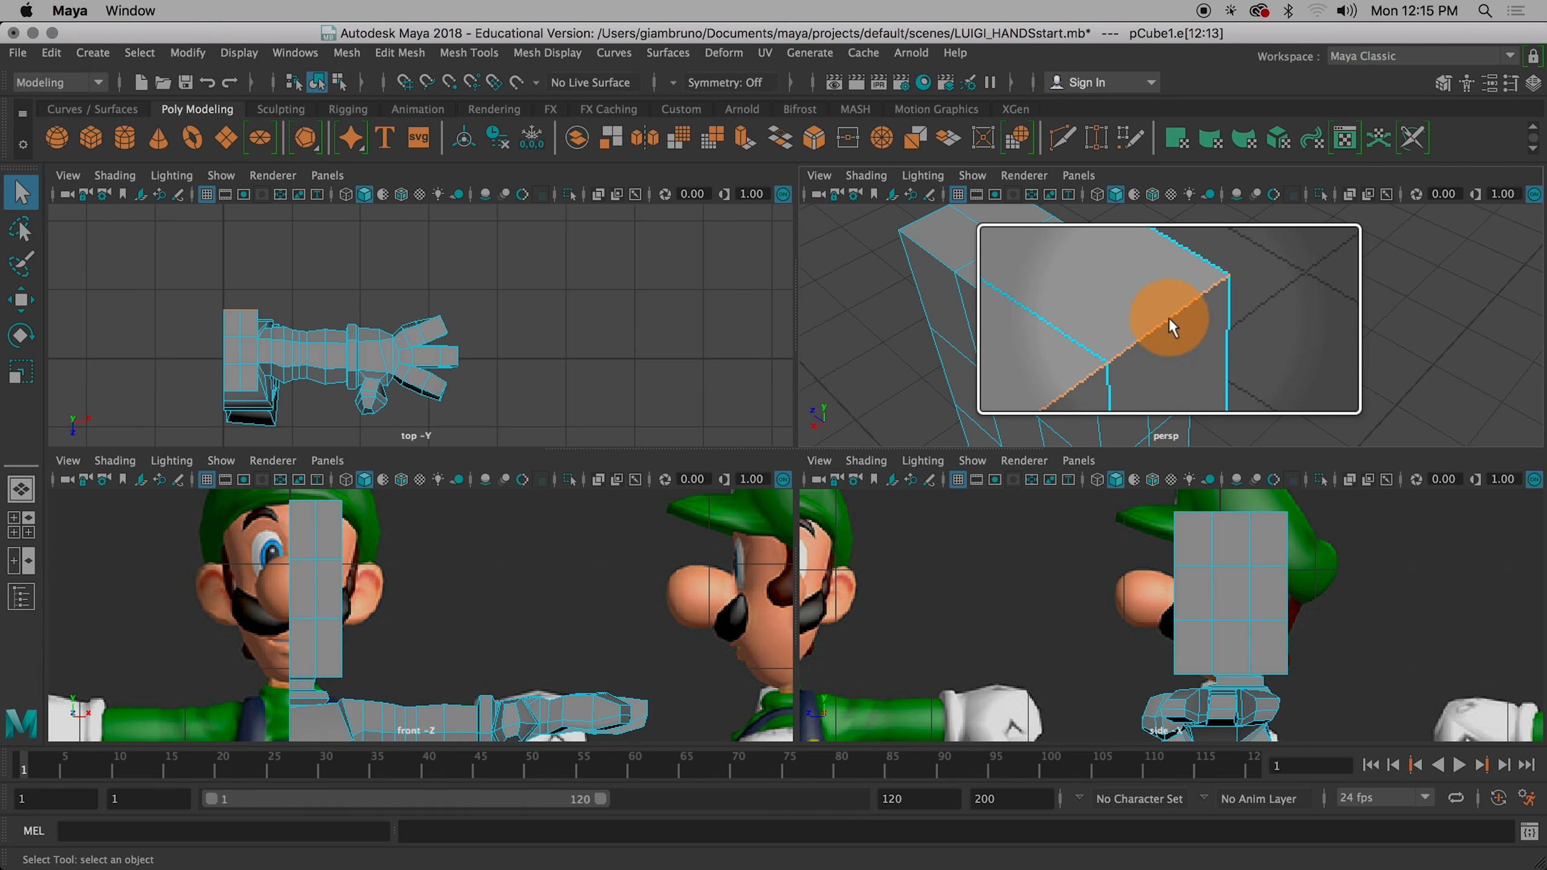
pyautogui.keyDown('shift'); pyautogui.click(1129, 349); pyautogui.keyUp('shift')
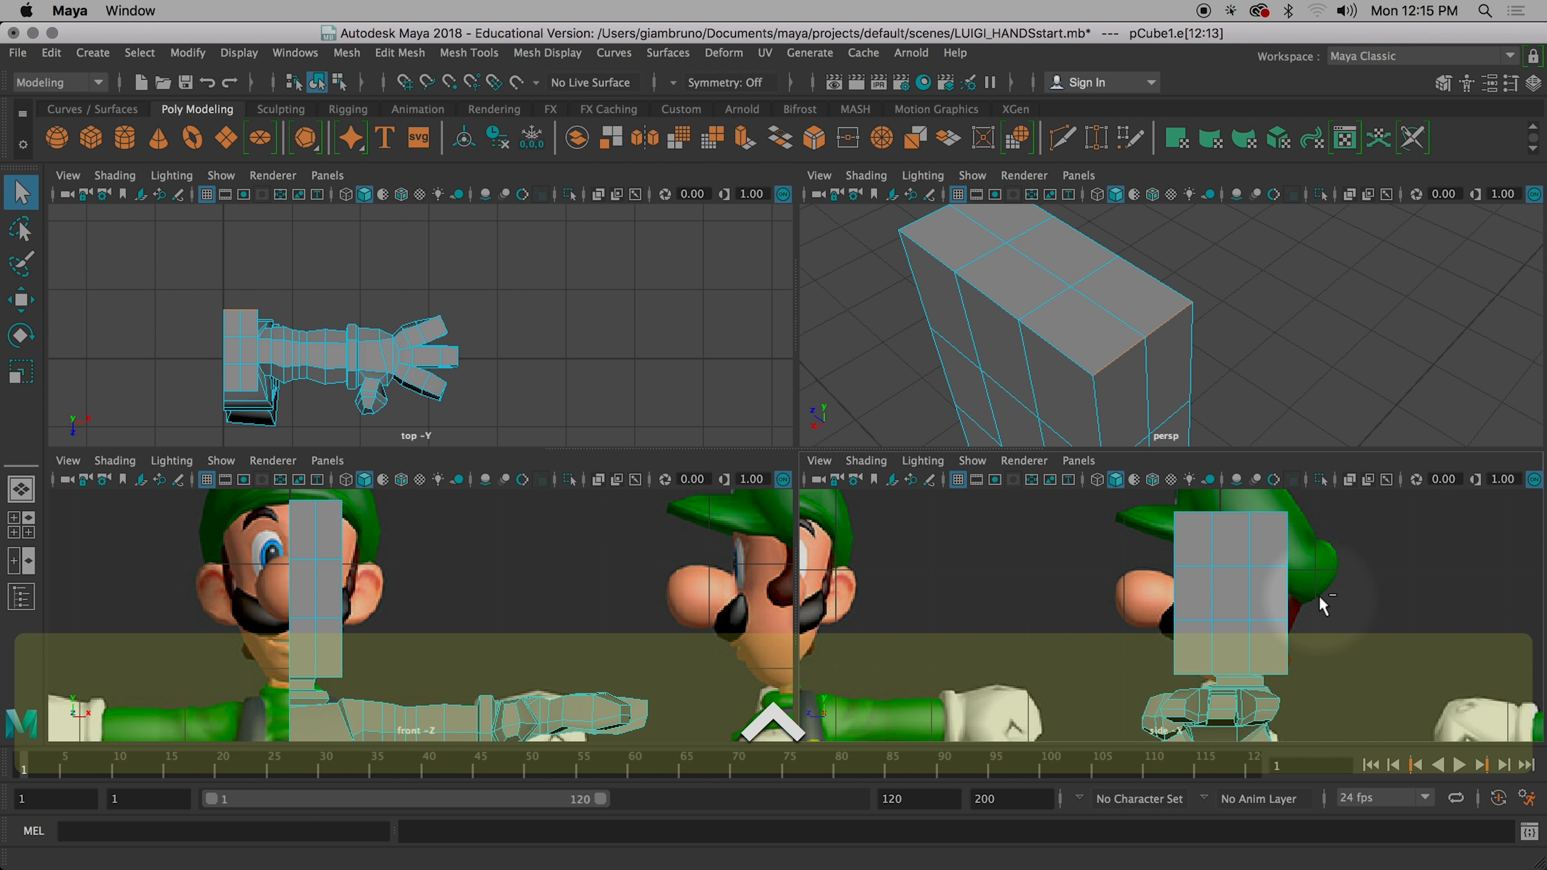
# - Try moving the head block's two top back edges down along the back of Luigi's hat toward its lower rim
pyautogui.press('alt')
pyautogui.press('w')
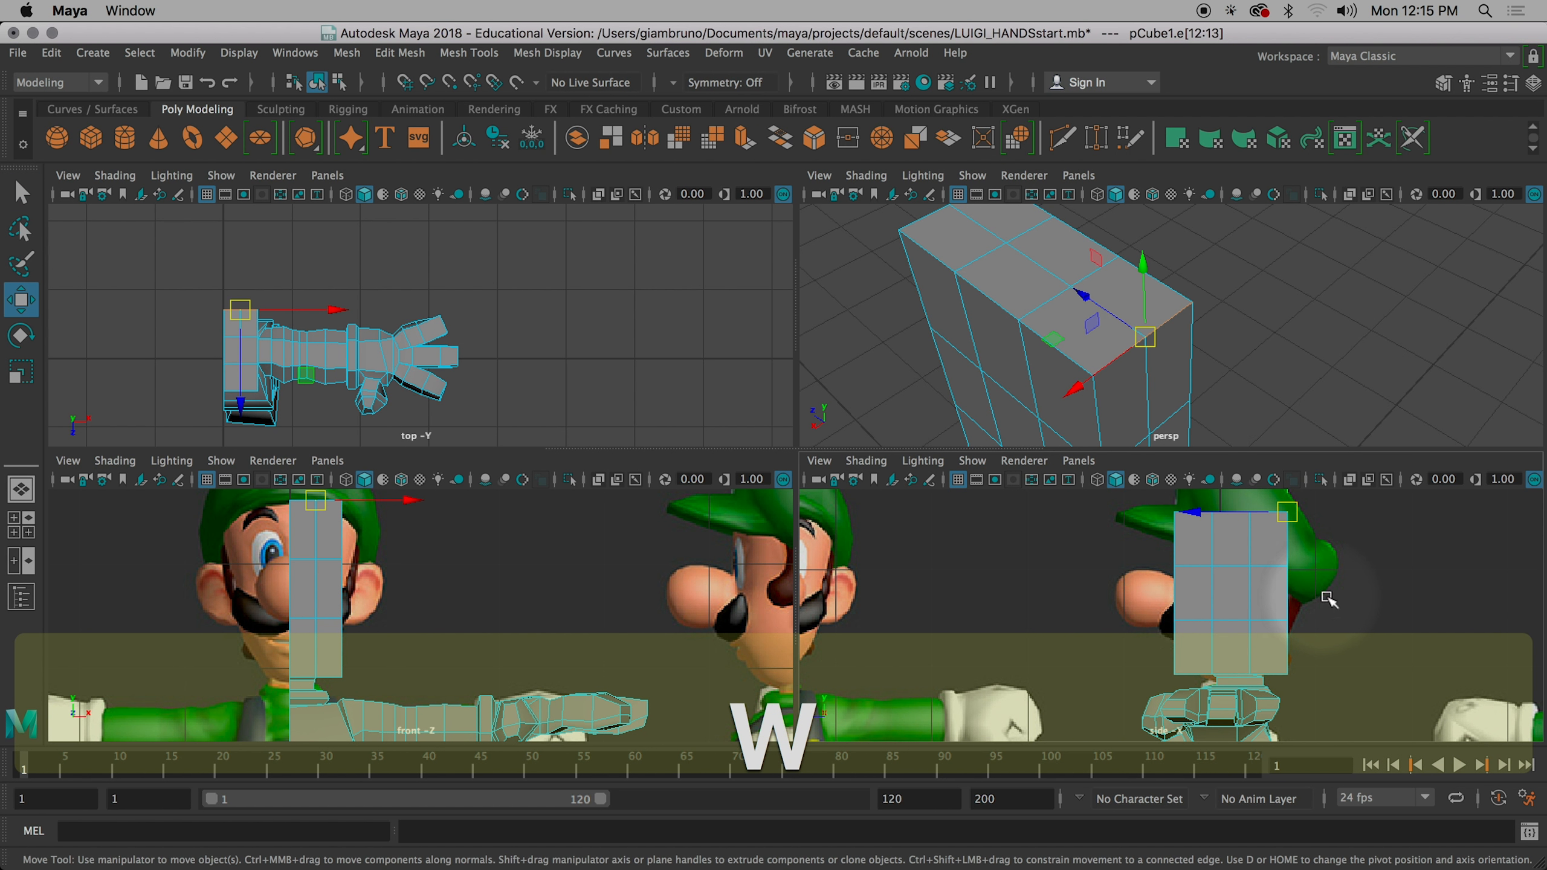
pyautogui.keyDown('alt'); pyautogui.moveTo(1405, 661); pyautogui.dragTo(1296, 676, button='middle'); pyautogui.keyUp('alt')
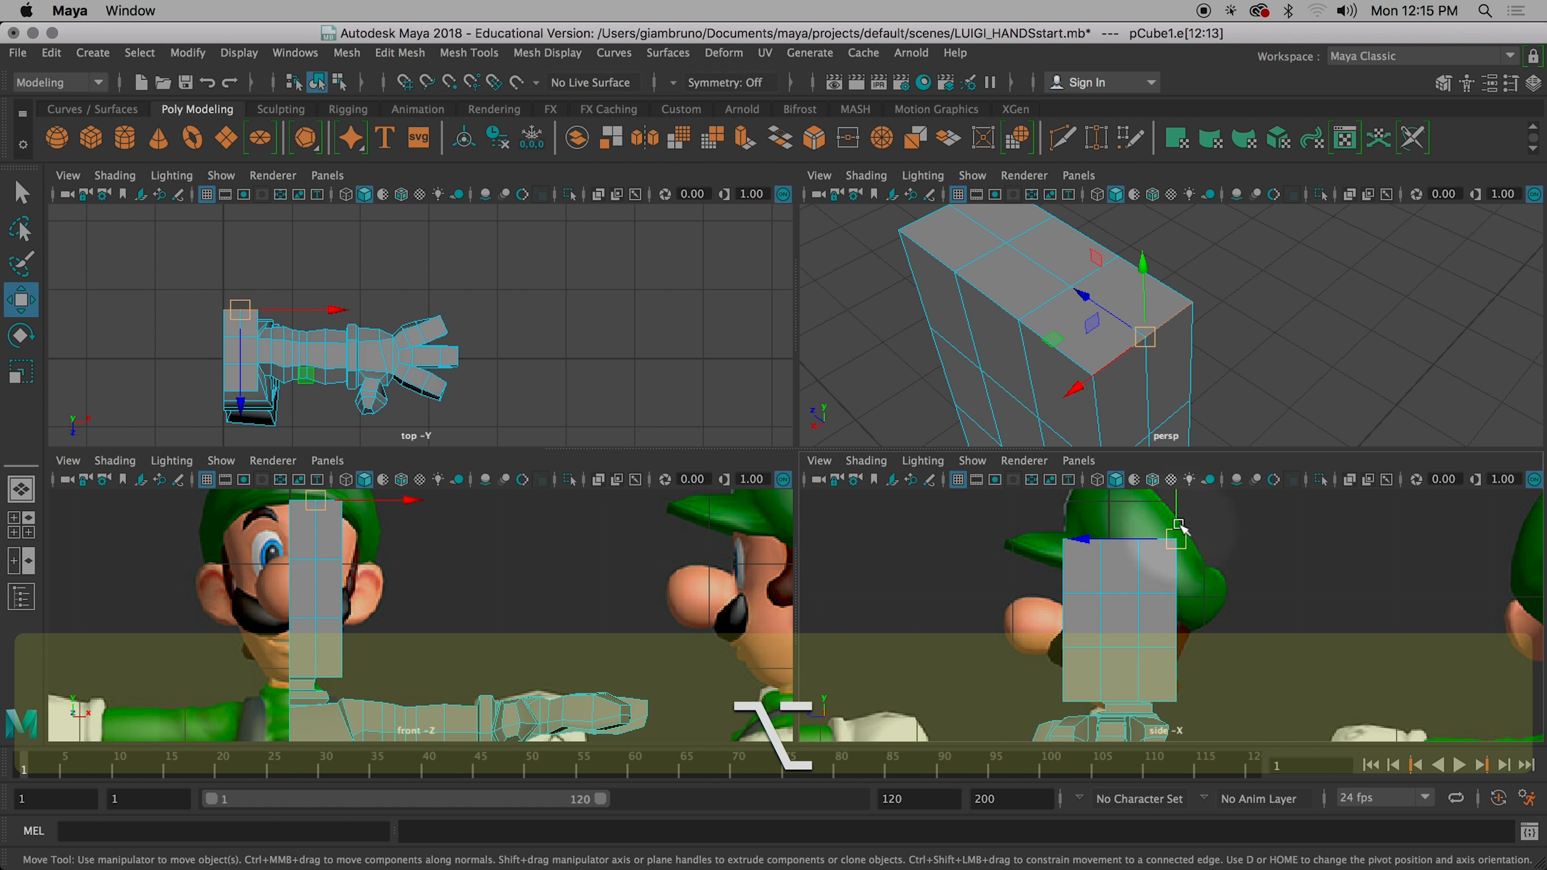
pyautogui.moveTo(1175, 530); pyautogui.dragTo(1140, 576)
pyautogui.keyDown('alt'); pyautogui.moveTo(1223, 628); pyautogui.dragTo(1098, 553, button='middle'); pyautogui.keyUp('alt')
pyautogui.keyDown('alt'); pyautogui.scroll(5, 1151, 634); pyautogui.keyUp('alt')
pyautogui.press('space')
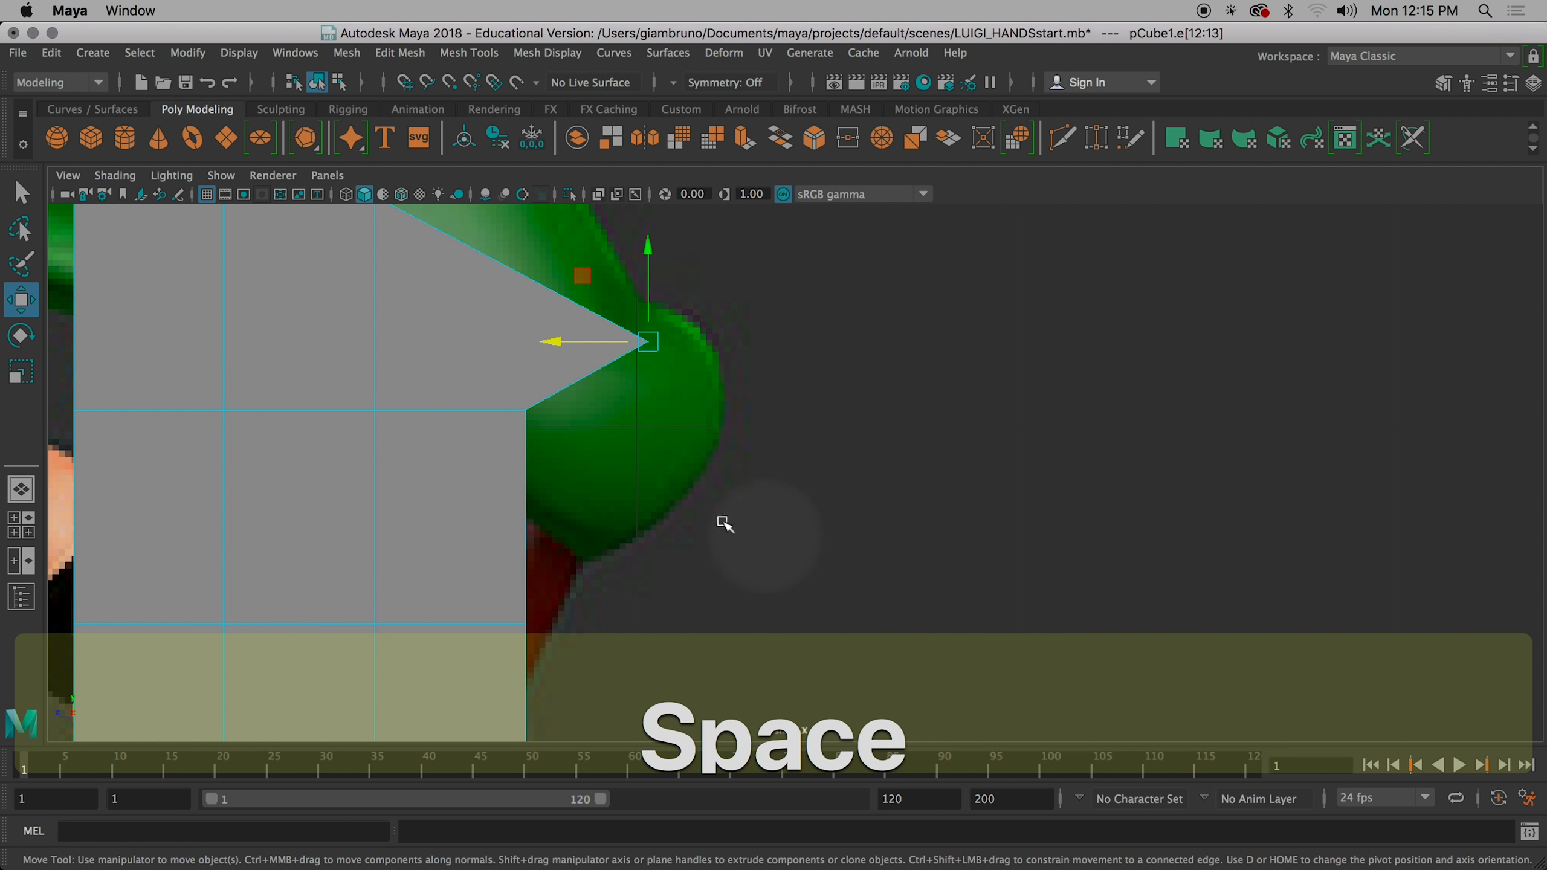
pyautogui.moveTo(656, 264); pyautogui.dragTo(591, 469)
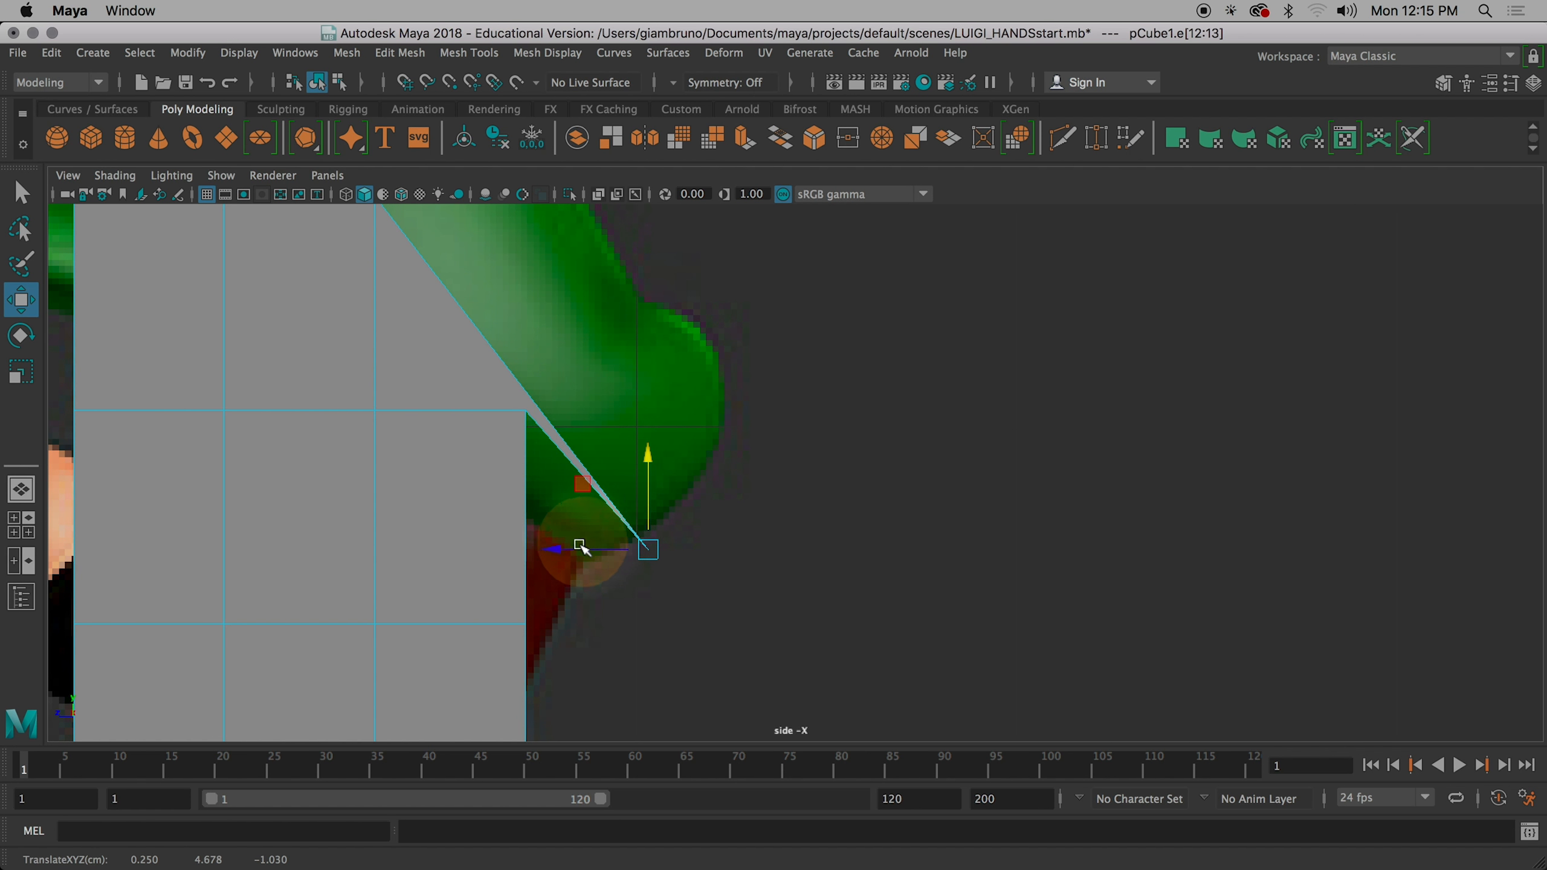
pyautogui.moveTo(581, 546); pyautogui.dragTo(501, 546)
# - Undo the moves of the head block's top back edges
pyautogui.press('super+z')
pyautogui.press('super+z')
pyautogui.press('super+z')
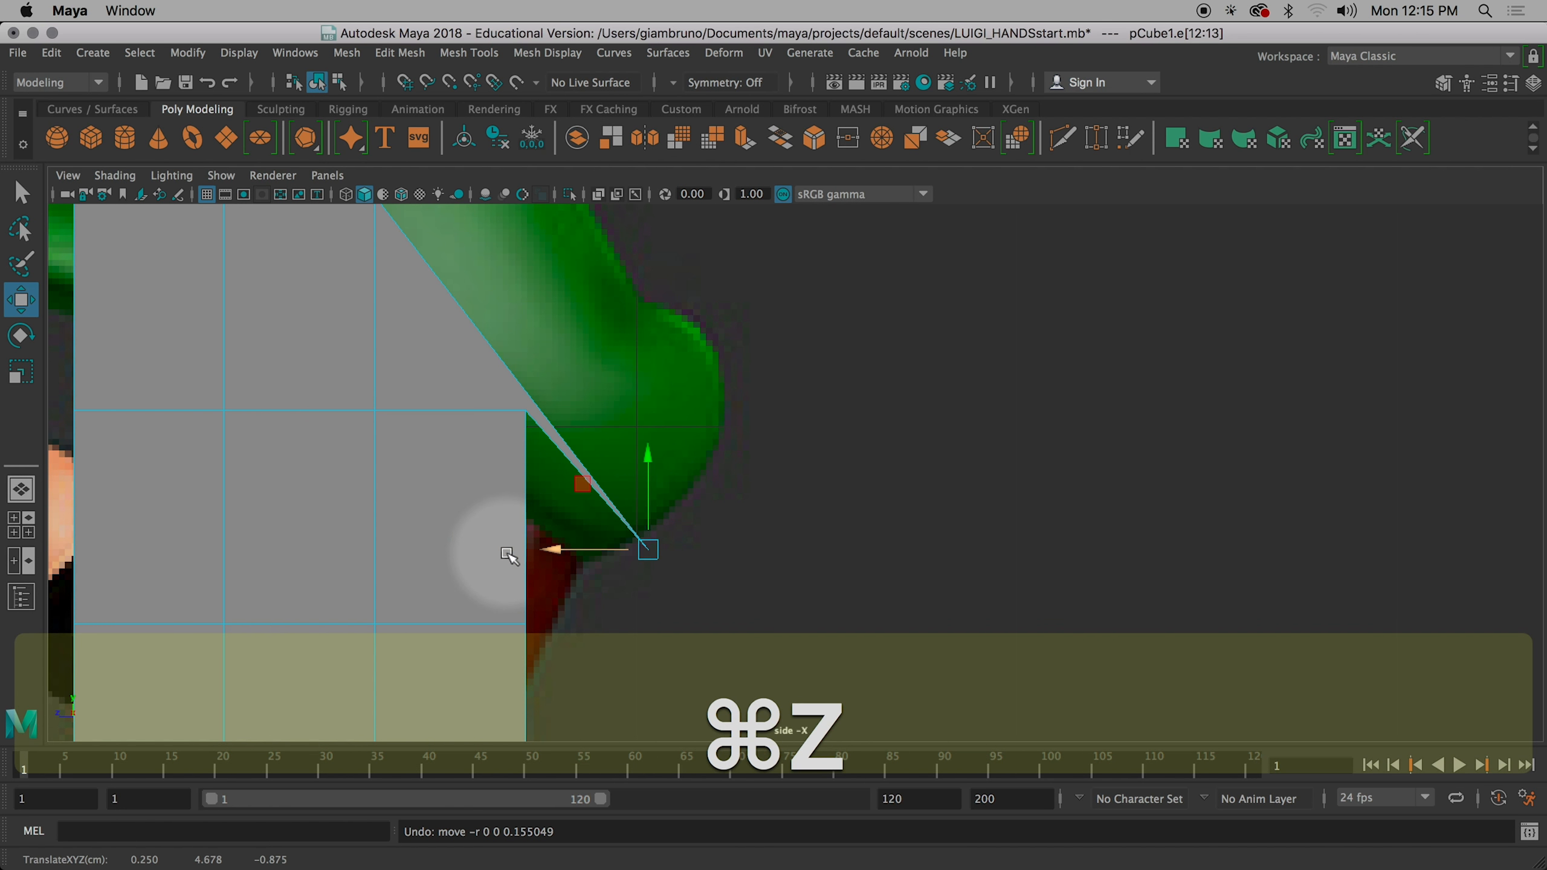
# - Select the two horizontal edges across the back of the head block, one row below its top back edges
pyautogui.keyDown('alt'); pyautogui.click(892, 444); pyautogui.keyUp('alt')
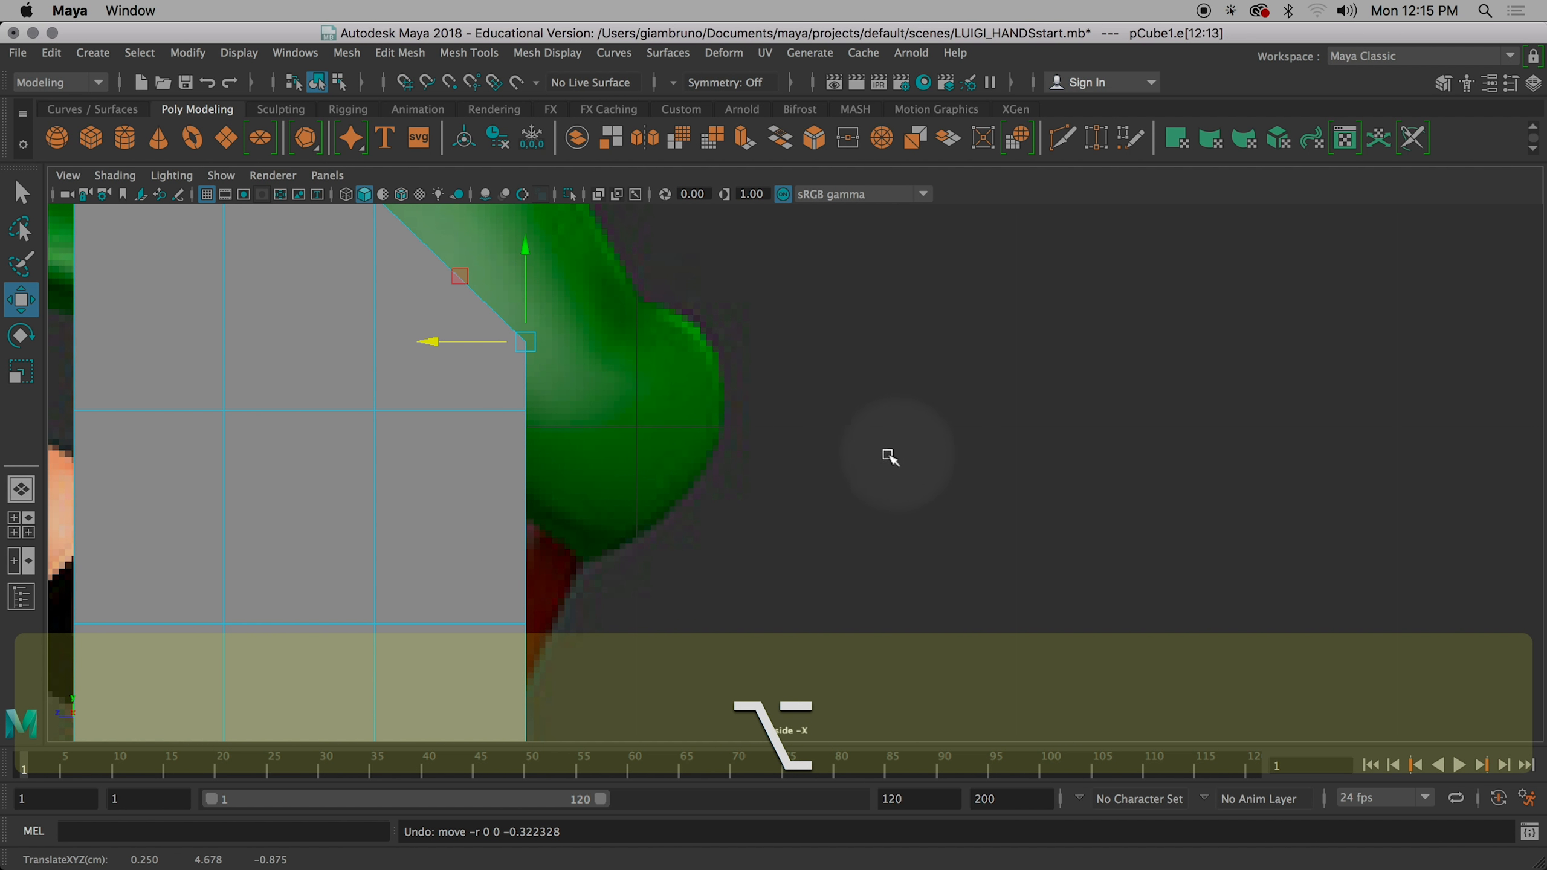
pyautogui.keyDown('alt'); pyautogui.moveTo(898, 457); pyautogui.dragTo(864, 459, button='right'); pyautogui.keyUp('alt')
pyautogui.press('space')
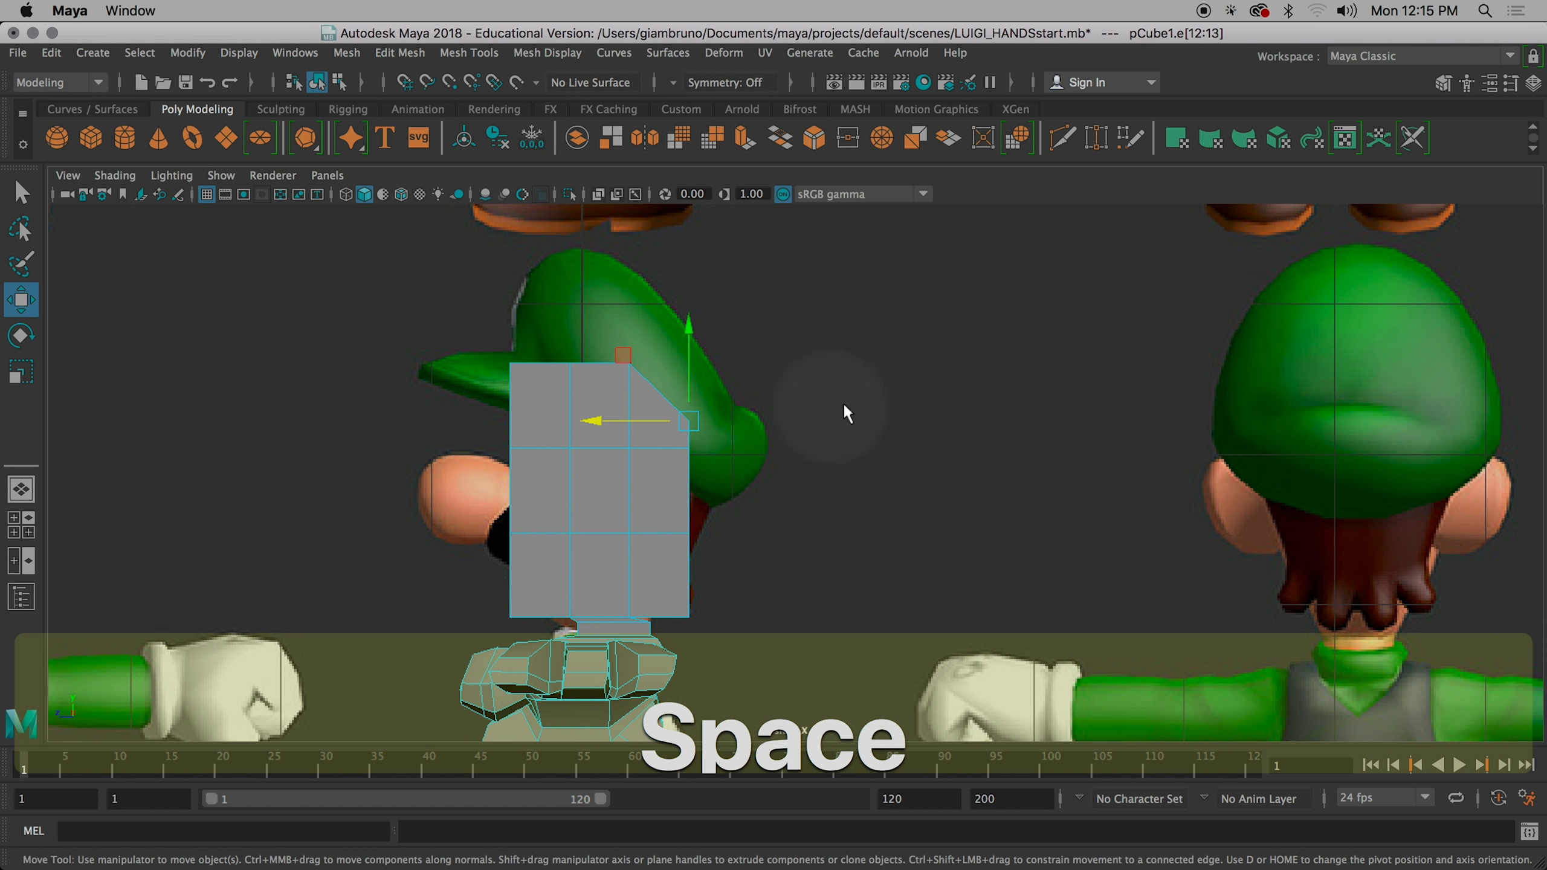
pyautogui.keyDown('alt'); pyautogui.moveTo(1209, 389); pyautogui.dragTo(1153, 302); pyautogui.keyUp('alt')
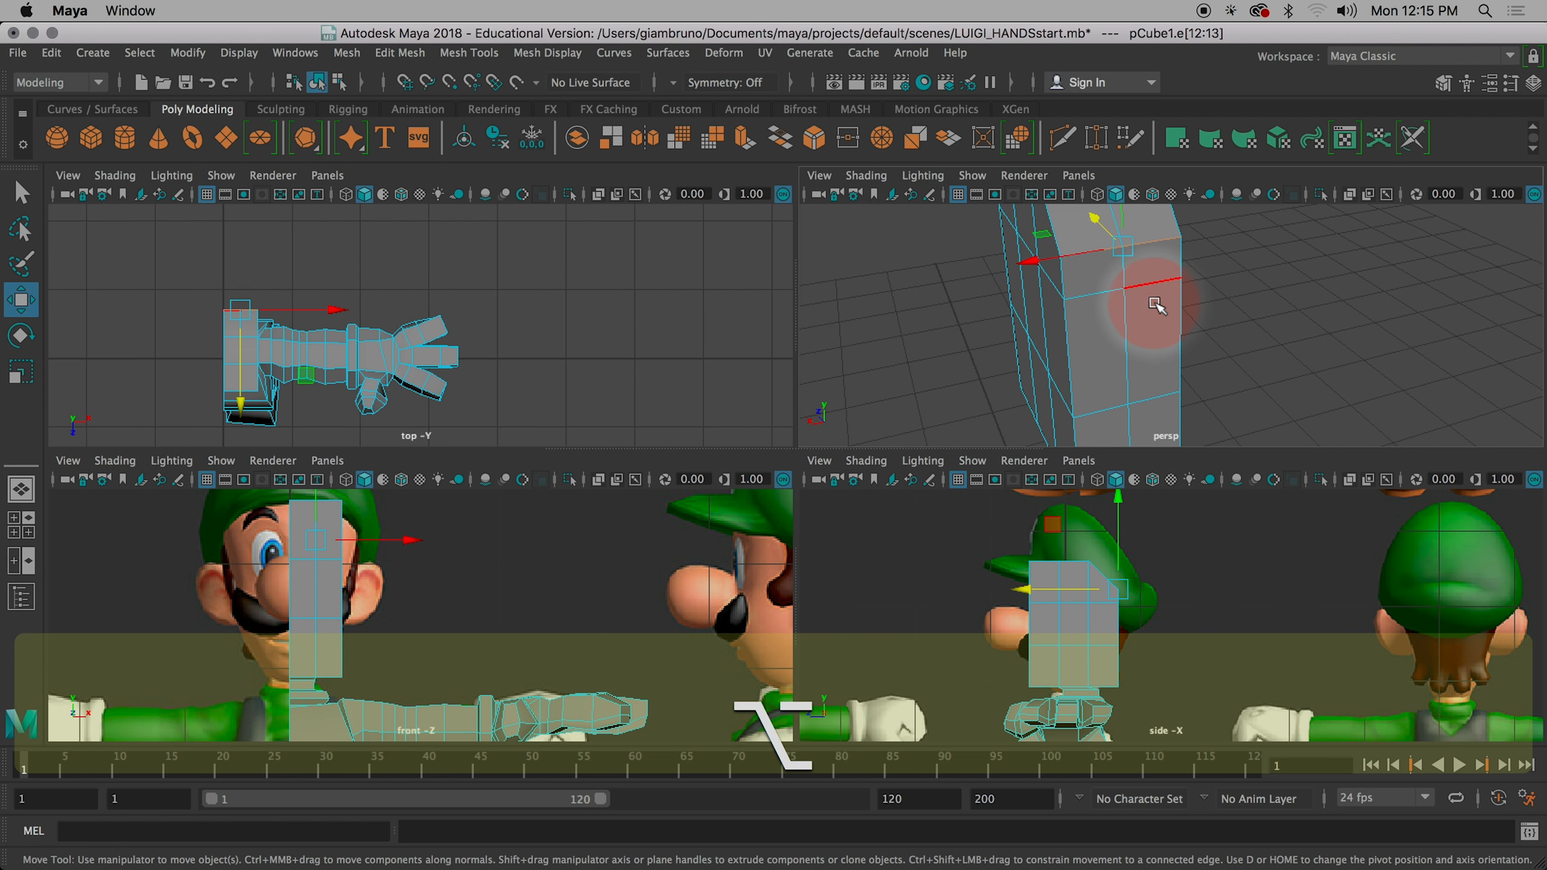
pyautogui.click(1149, 285)
pyautogui.press('q')
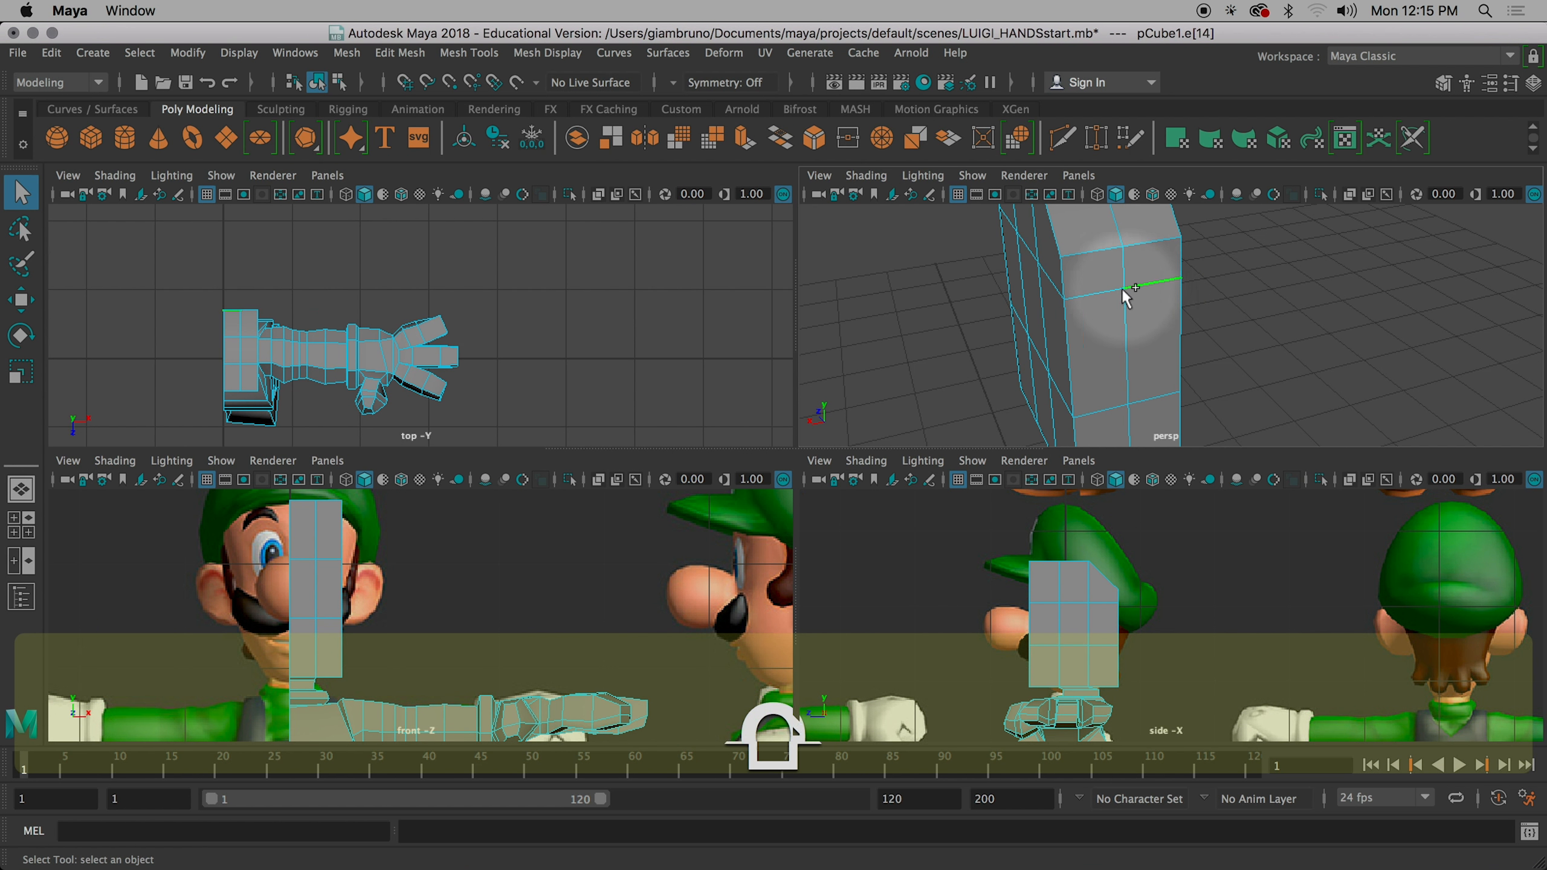
pyautogui.keyDown('shift'); pyautogui.click(1154, 297); pyautogui.keyUp('shift')
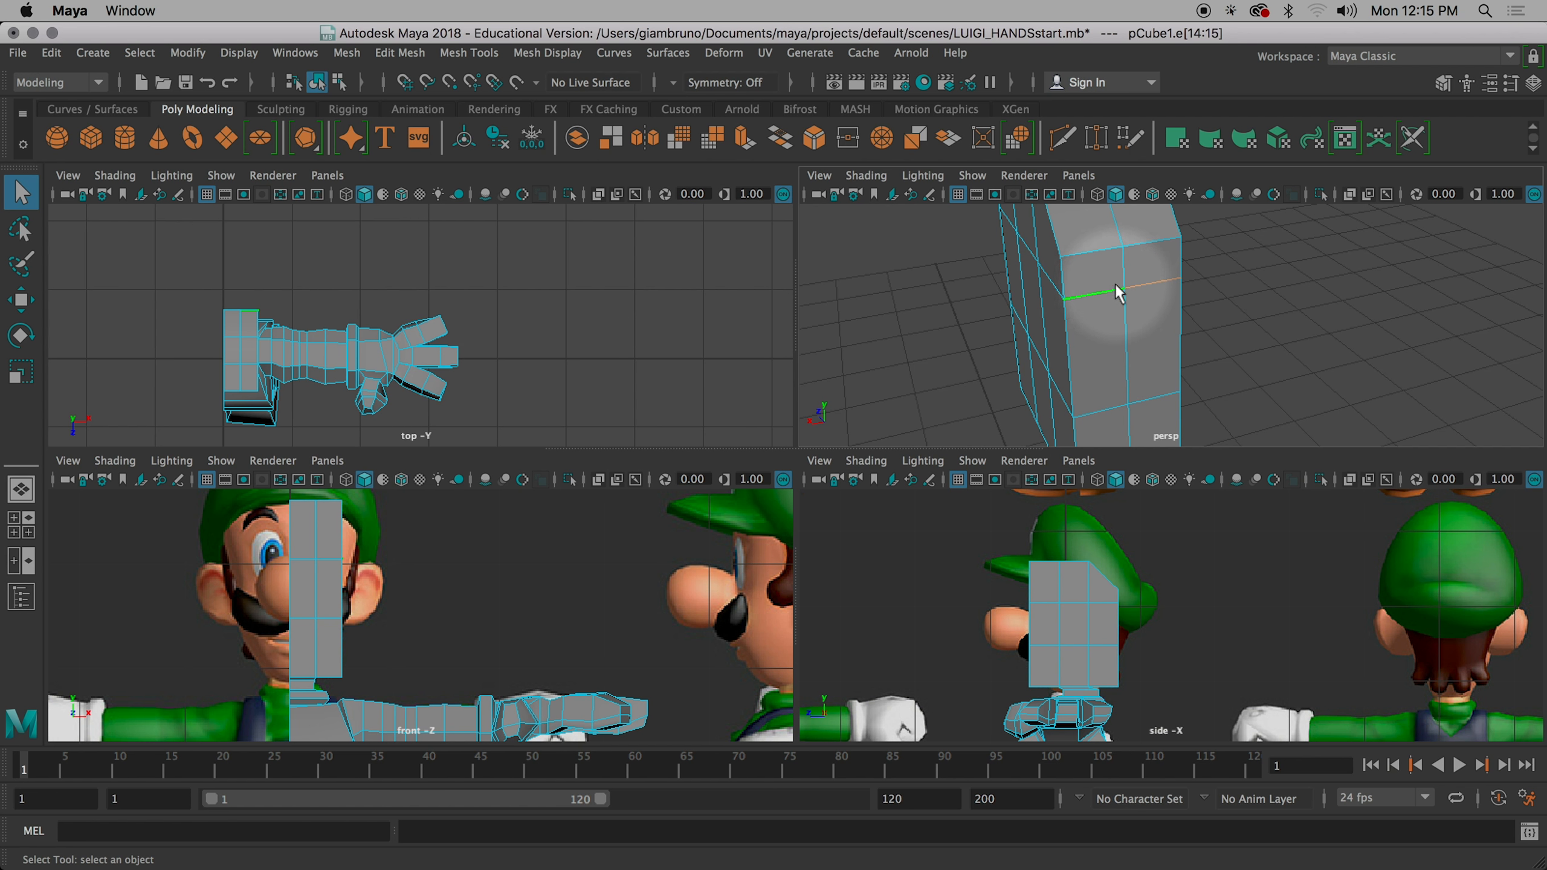
# - Move the selected back edges straight down to just below the lower rim of Luigi's hat in the side reference
pyautogui.press('w')
pyautogui.moveTo(1122, 245); pyautogui.dragTo(1126, 335)
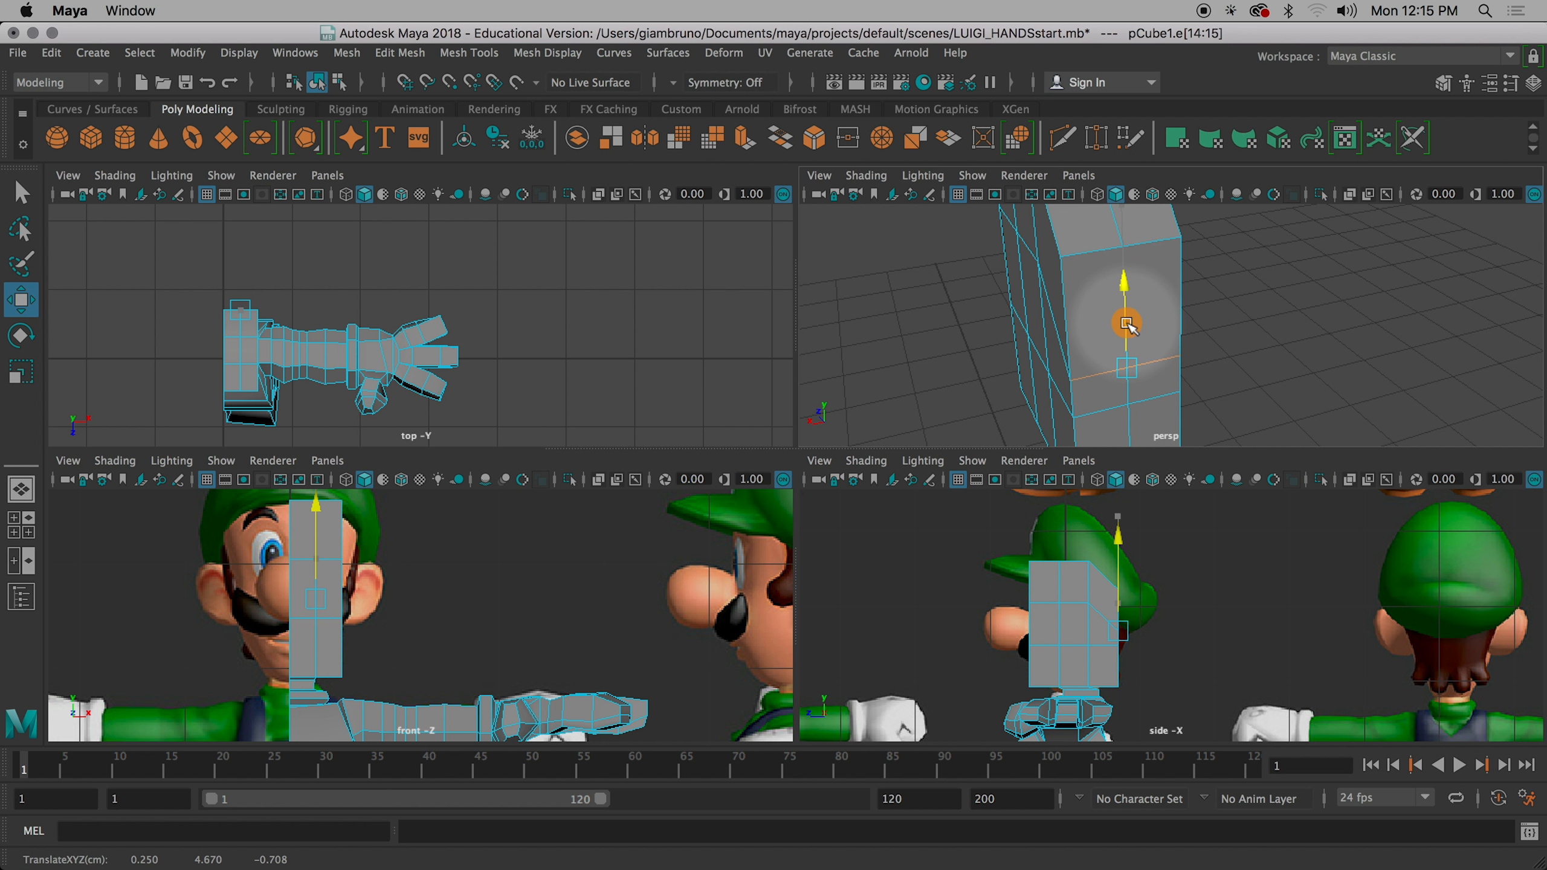
pyautogui.moveTo(1126, 327); pyautogui.dragTo(1127, 328)
pyautogui.scroll(6, 1142, 646)
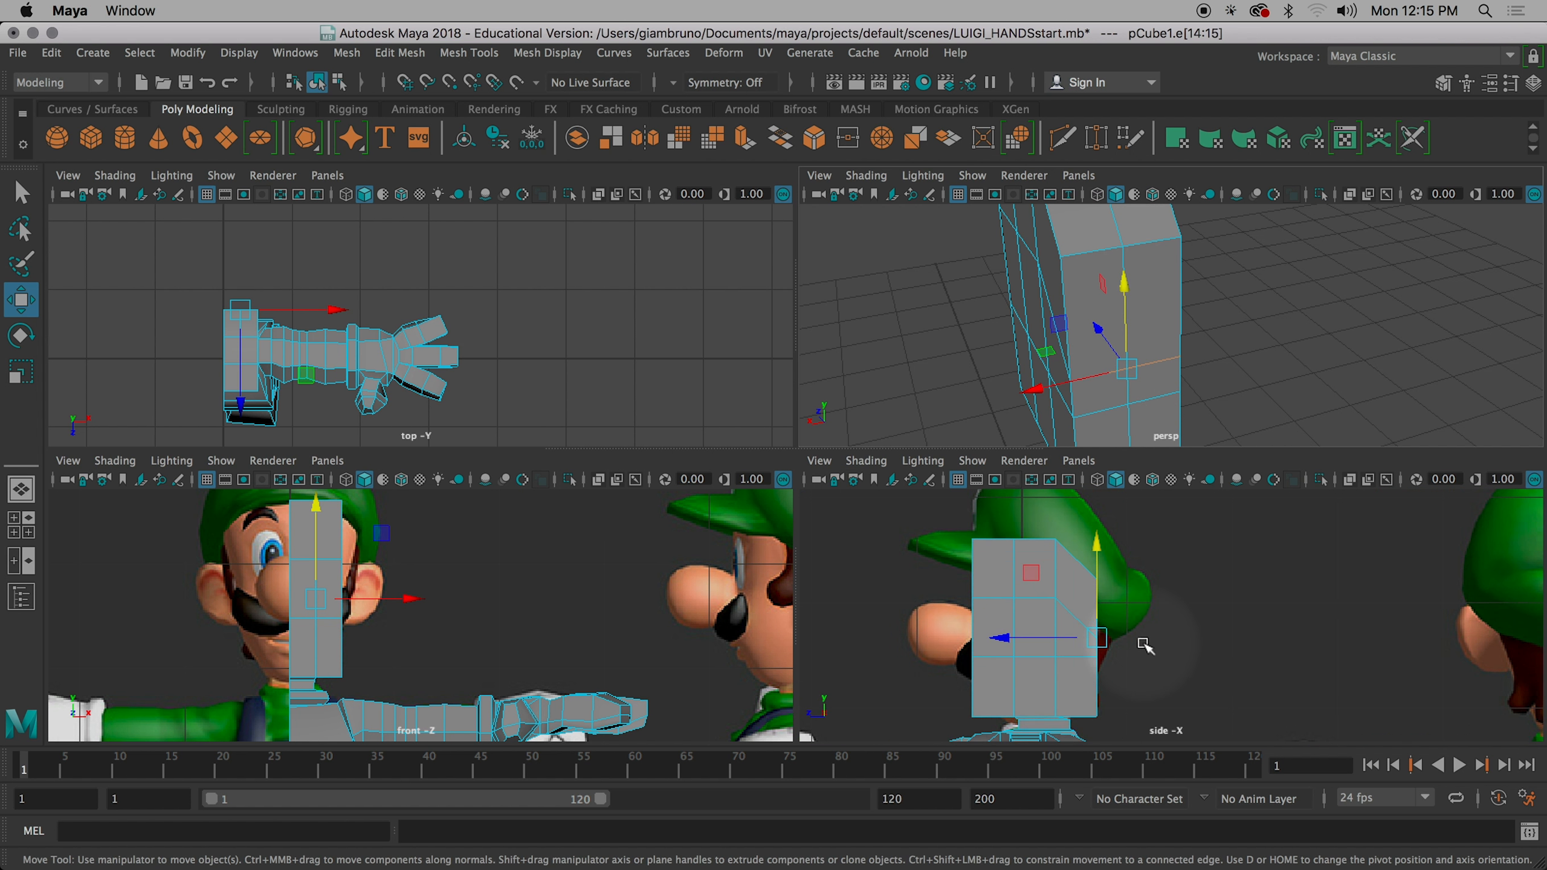
pyautogui.keyDown('alt'); pyautogui.moveTo(1054, 683); pyautogui.dragTo(1034, 634, button='middle'); pyautogui.keyUp('alt')
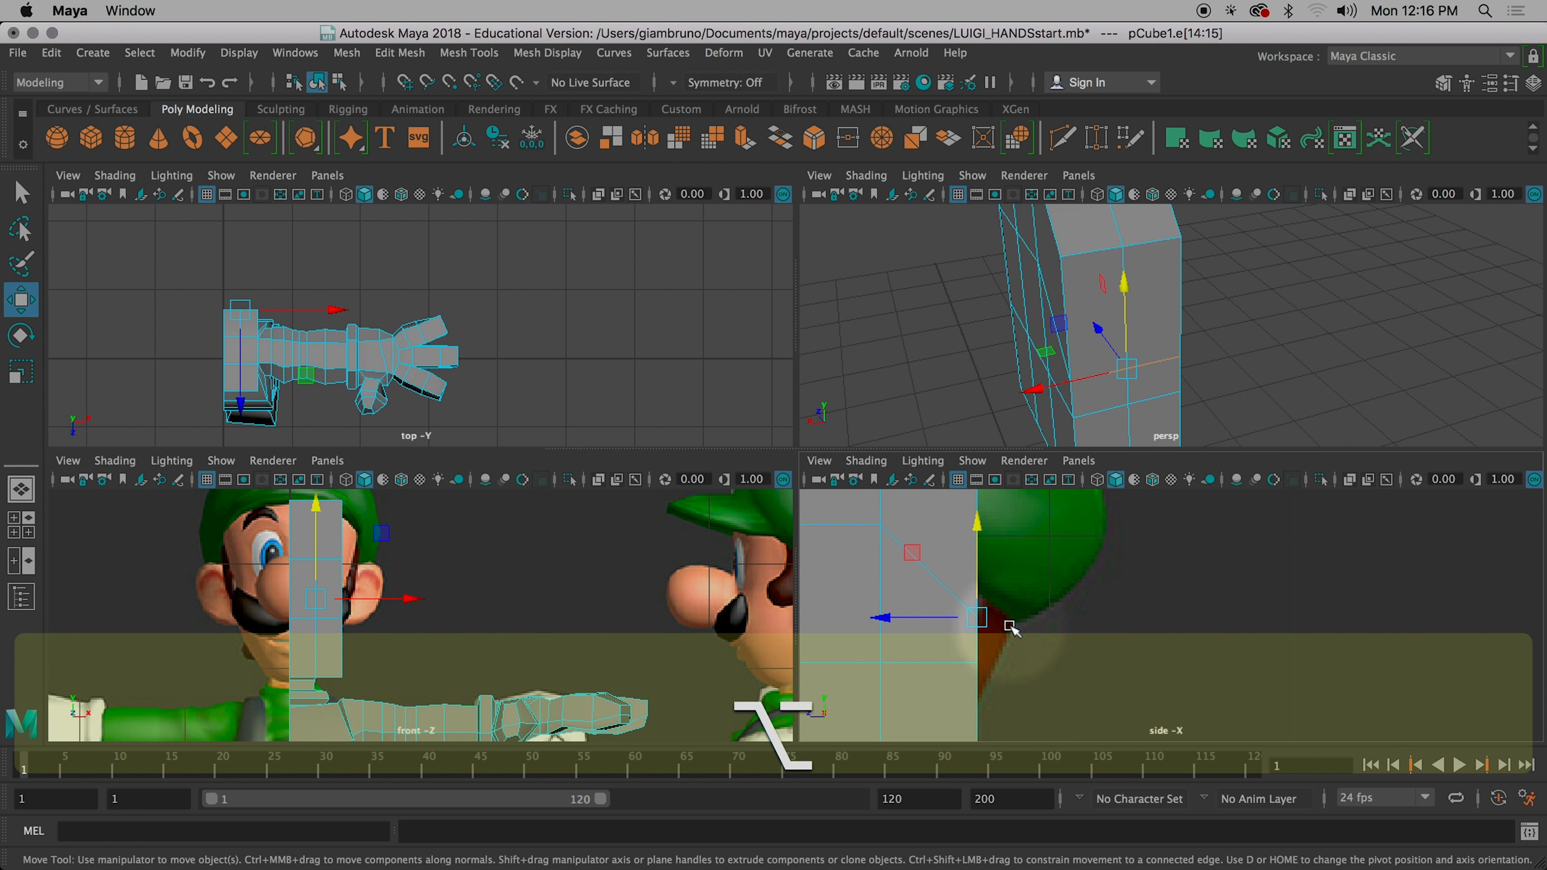
pyautogui.moveTo(978, 617); pyautogui.dragTo(980, 544)
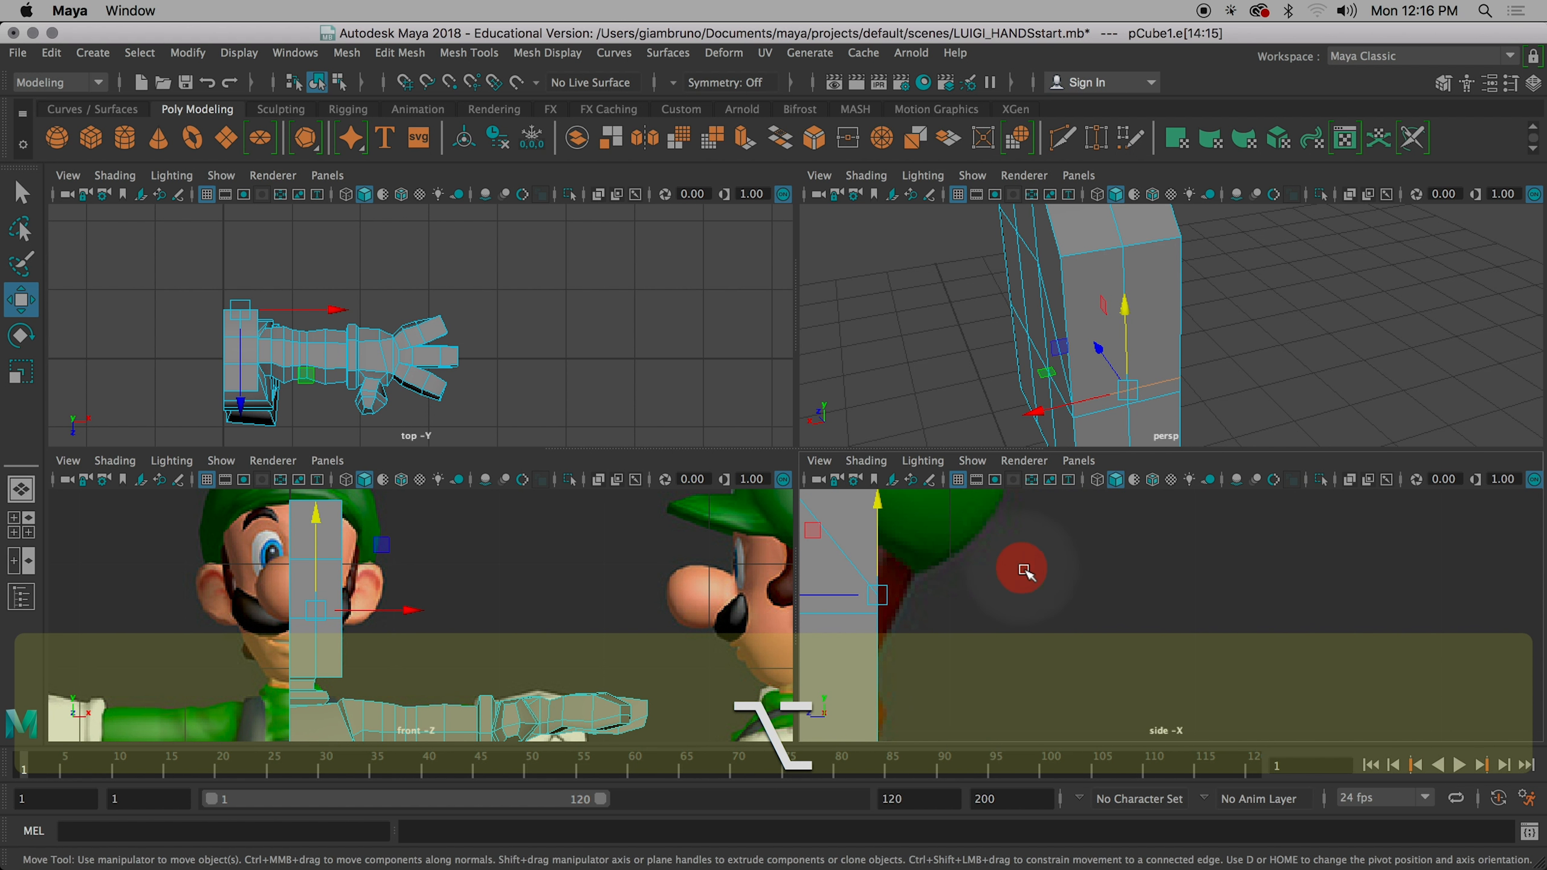
# - Select the two edges at the foot of the sloped top back faces of the head block
pyautogui.press('space')
pyautogui.keyDown('alt'); pyautogui.moveTo(1094, 501); pyautogui.dragTo(1338, 466, button='middle'); pyautogui.keyUp('alt')
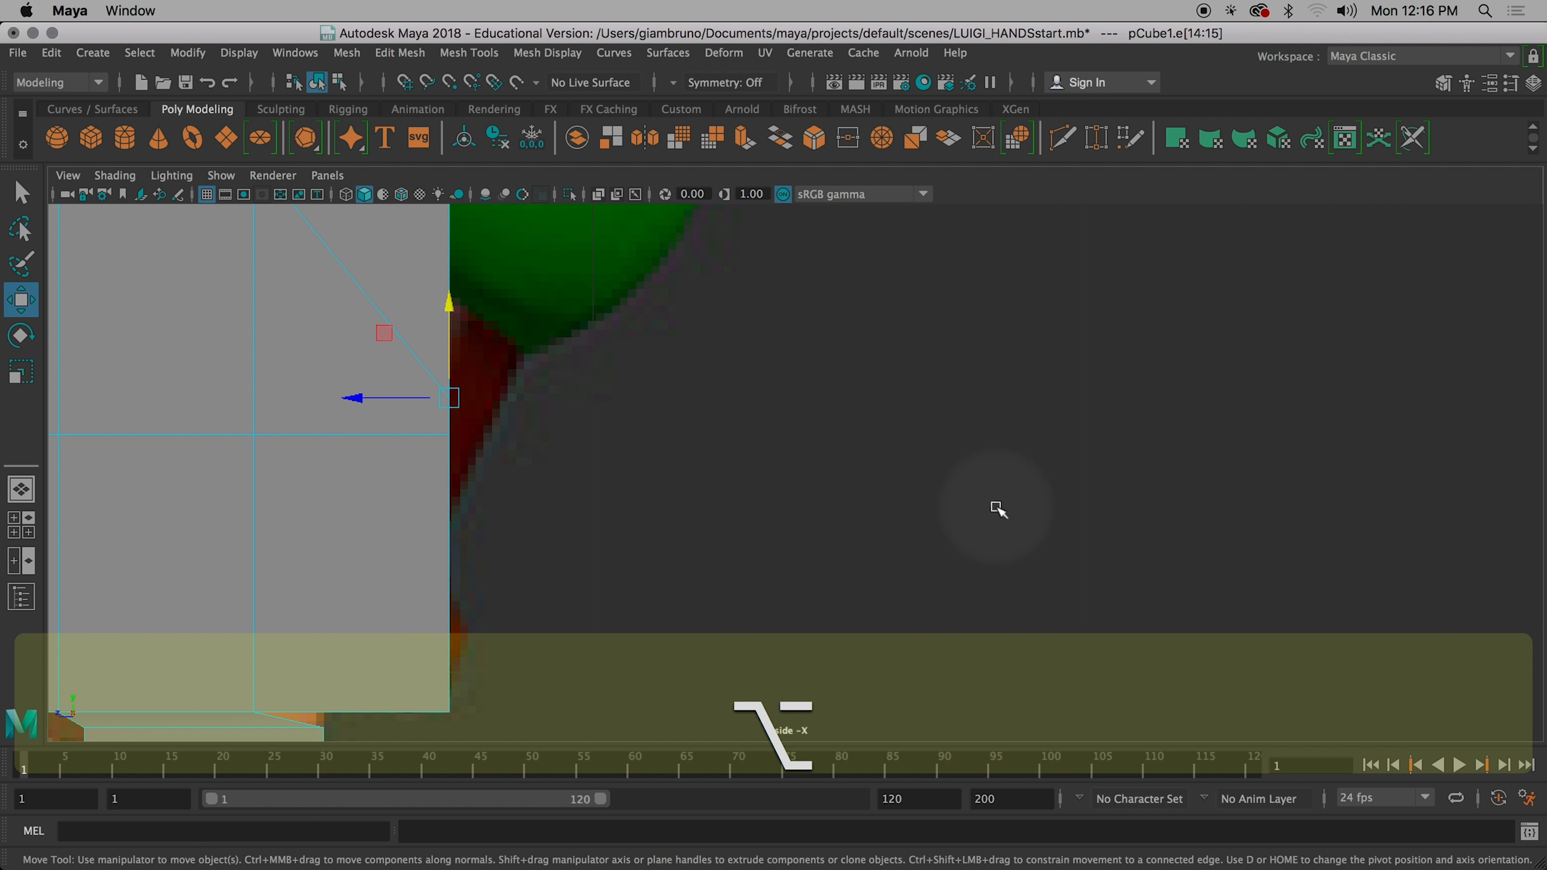
pyautogui.press('space')
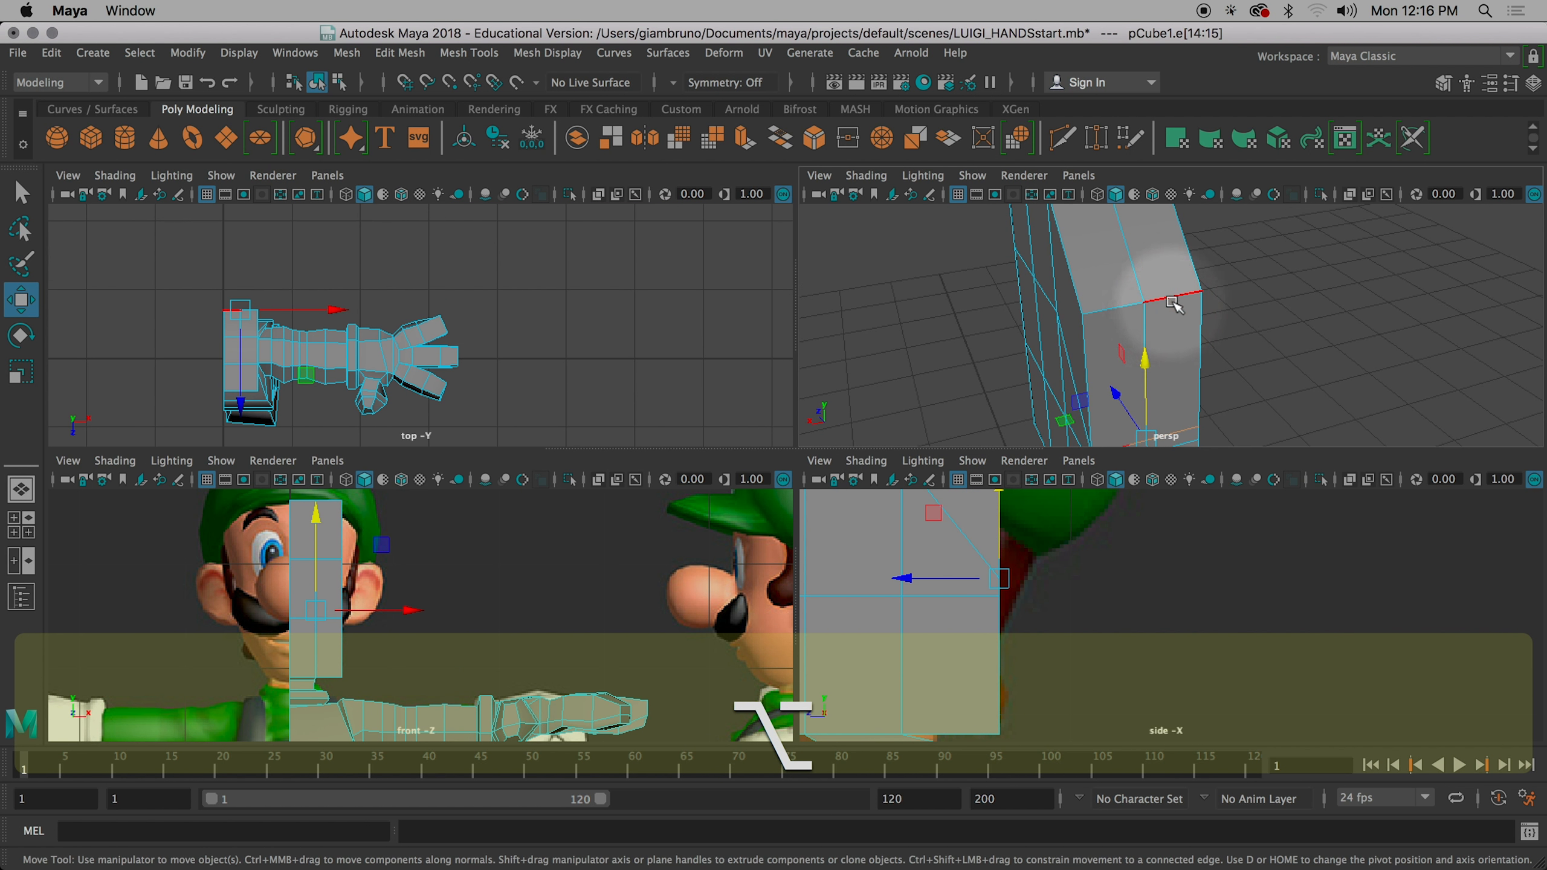
pyautogui.click(1174, 304)
pyautogui.press('q')
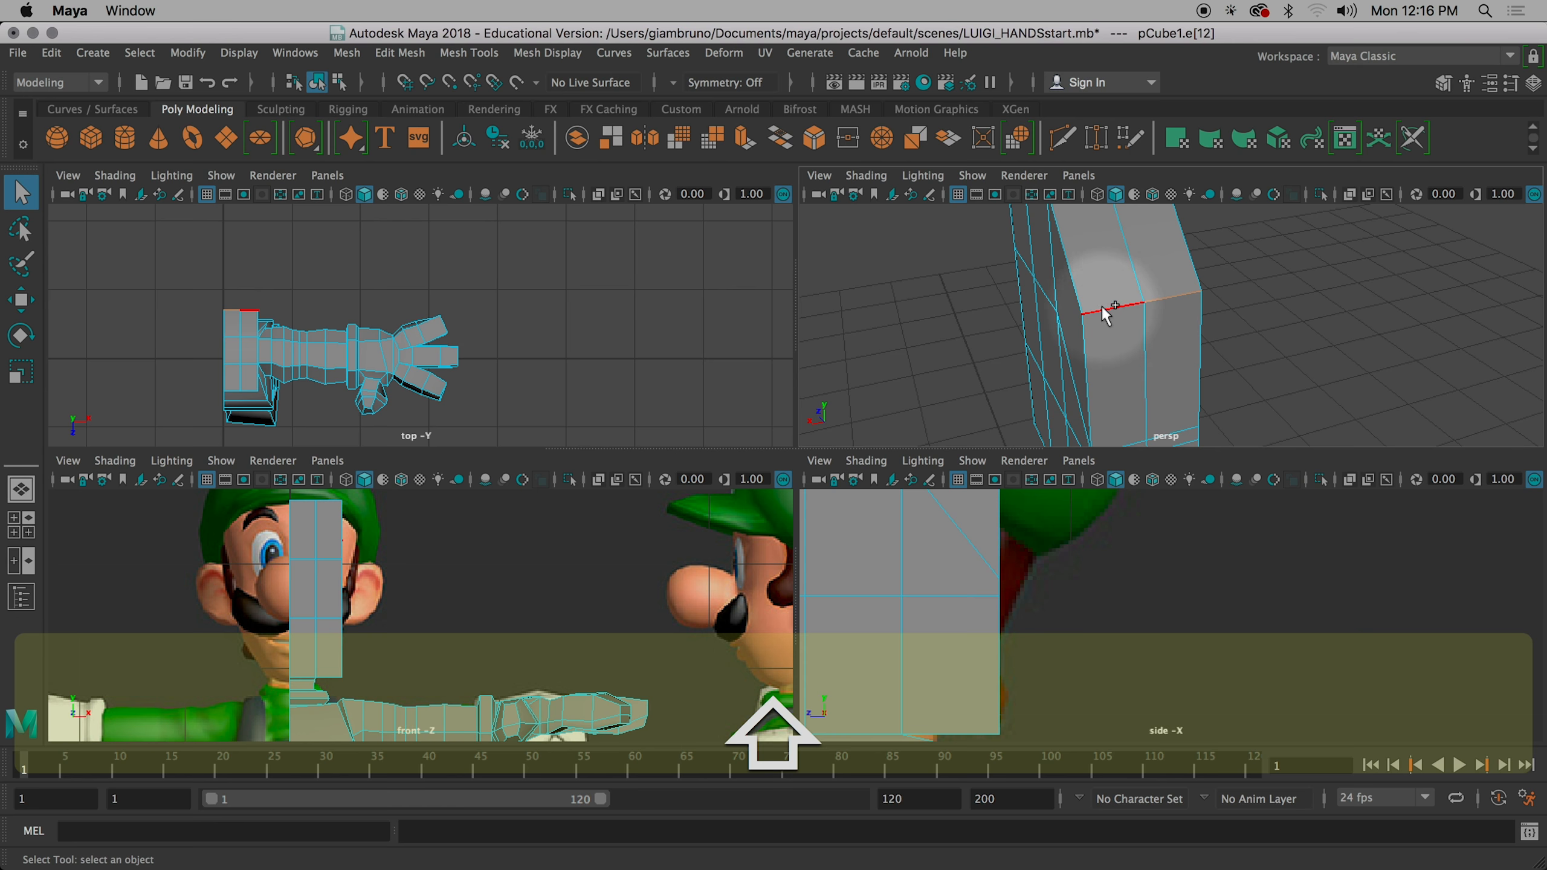
pyautogui.keyDown('shift'); pyautogui.click(975, 552); pyautogui.keyUp('shift')
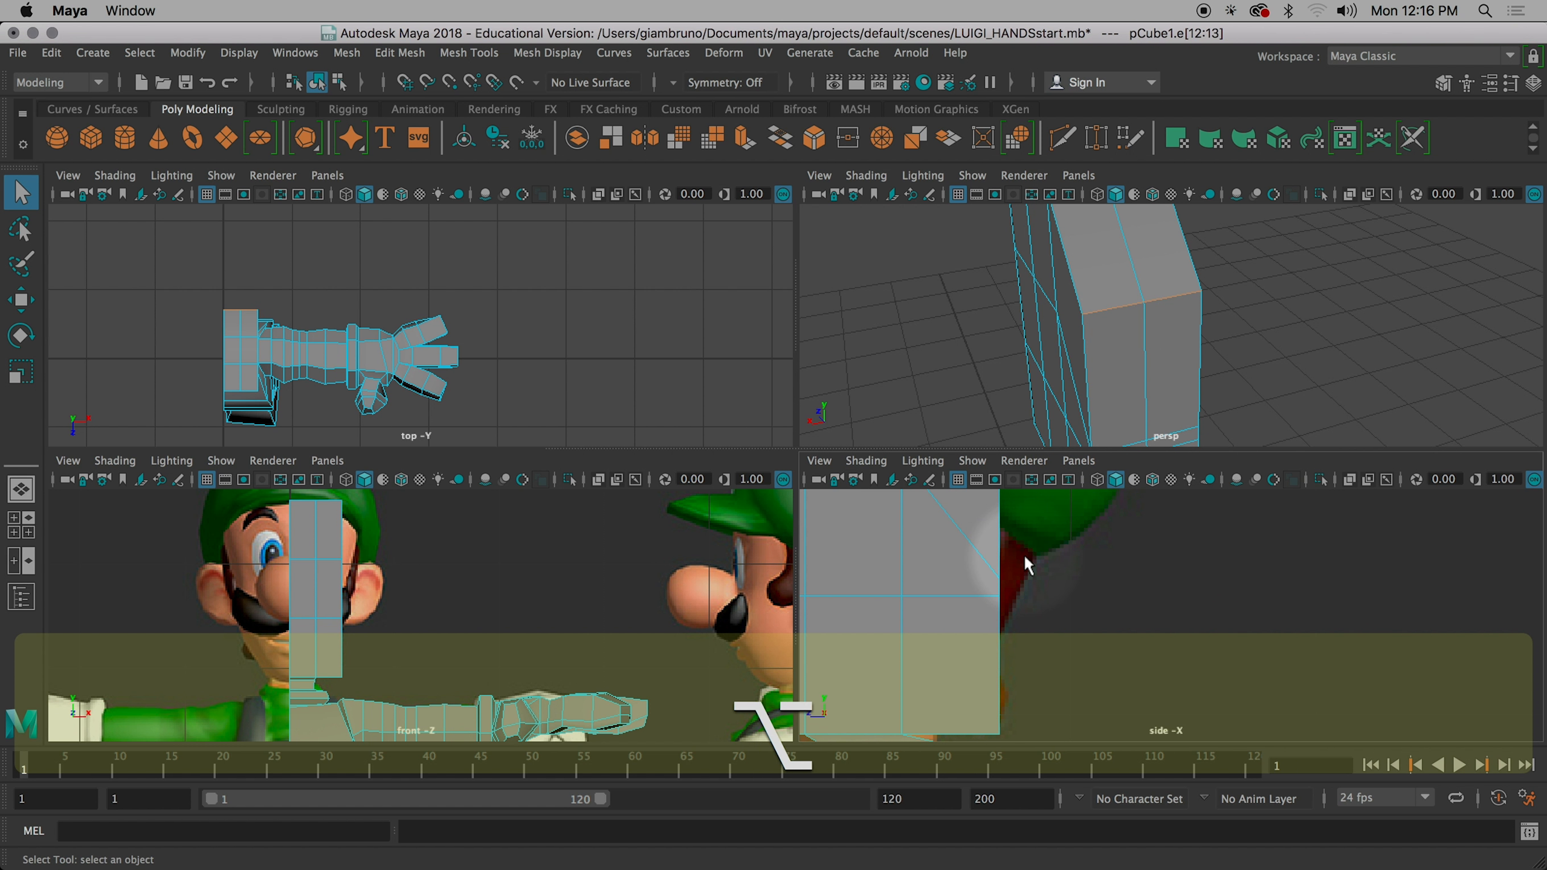
# - Move the selected edges backward and down so the head block's back slopes along the hat to its lower rim
pyautogui.press('space')
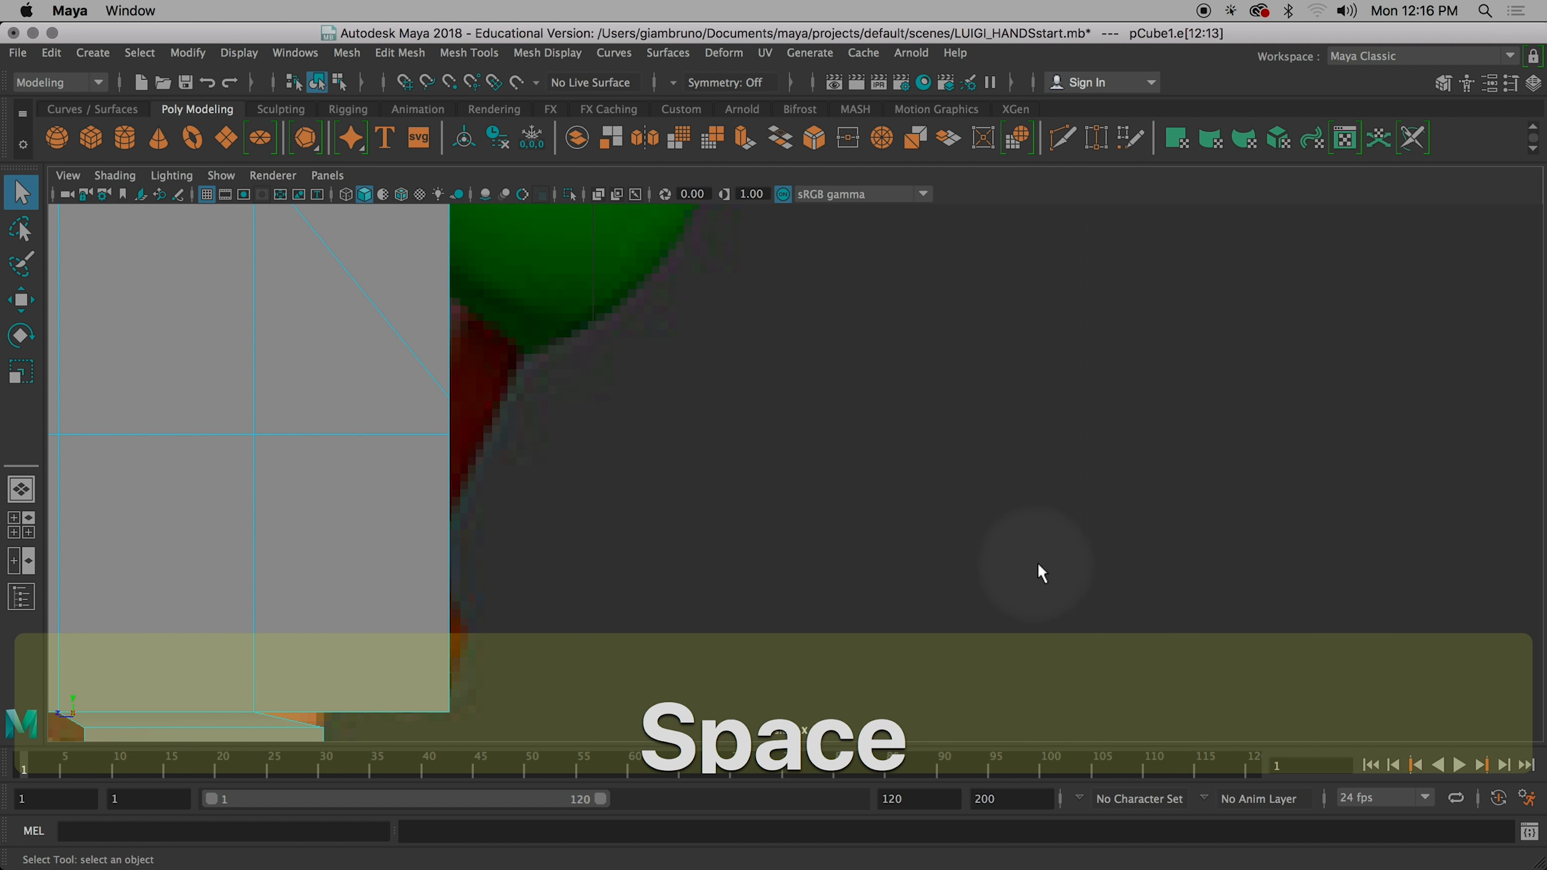
pyautogui.keyDown('alt'); pyautogui.keyDown('super'); pyautogui.moveTo(469, 499); pyautogui.dragTo(650, 671); pyautogui.keyUp('super'); pyautogui.keyUp('alt')
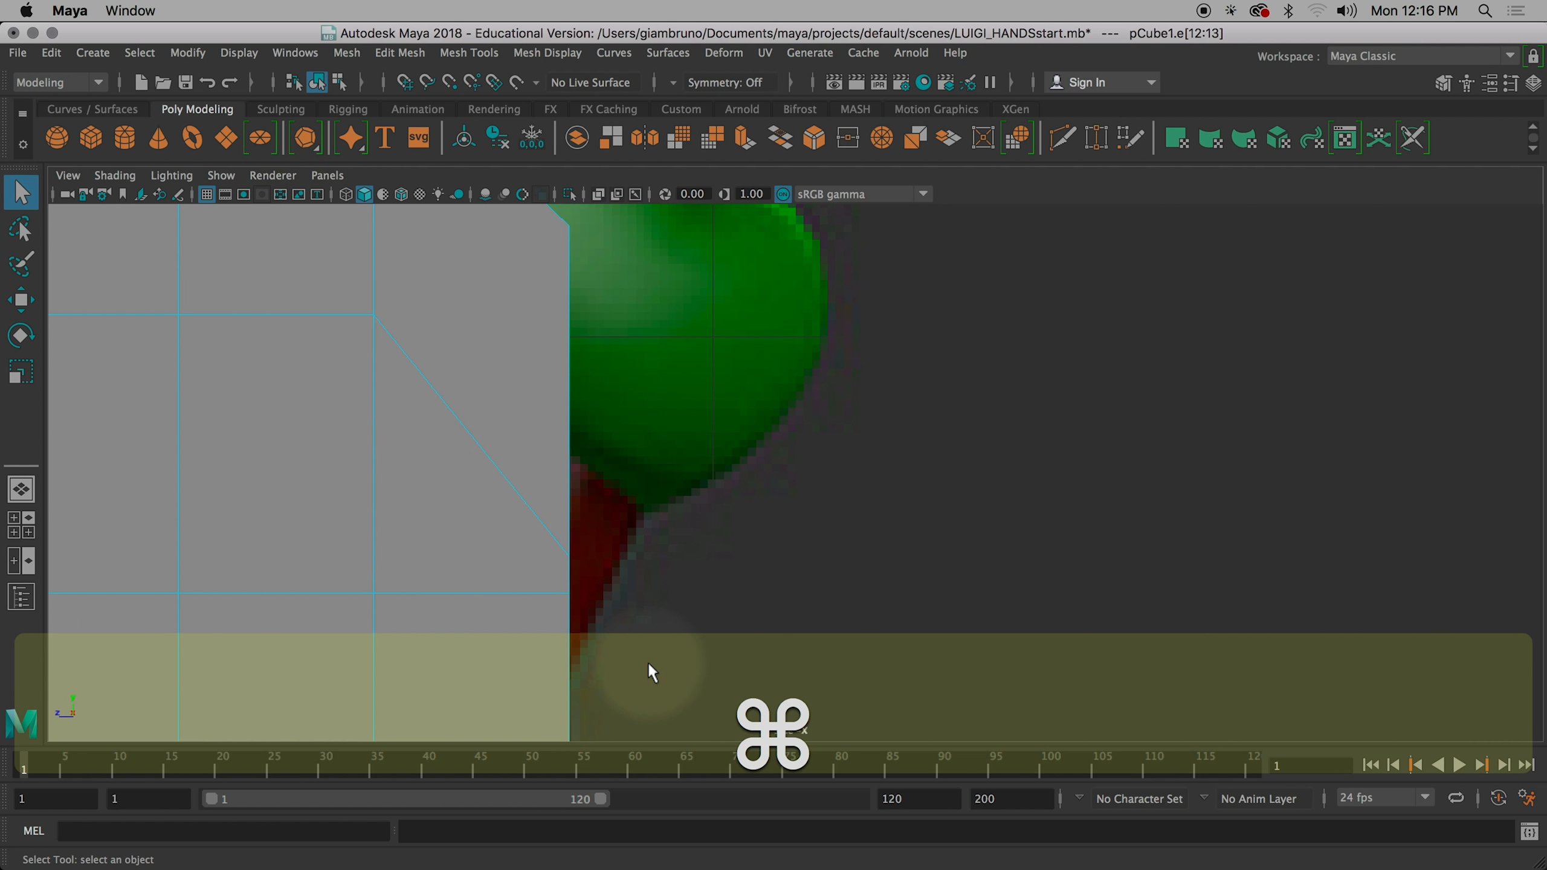
pyautogui.press('w')
pyautogui.scroll(-6, 697, 639)
pyautogui.moveTo(719, 298); pyautogui.dragTo(724, 349)
pyautogui.moveTo(656, 442)
pyautogui.mouseDown()
pyautogui.moveTo(638, 449)
pyautogui.moveTo(682, 437)
pyautogui.mouseUp()
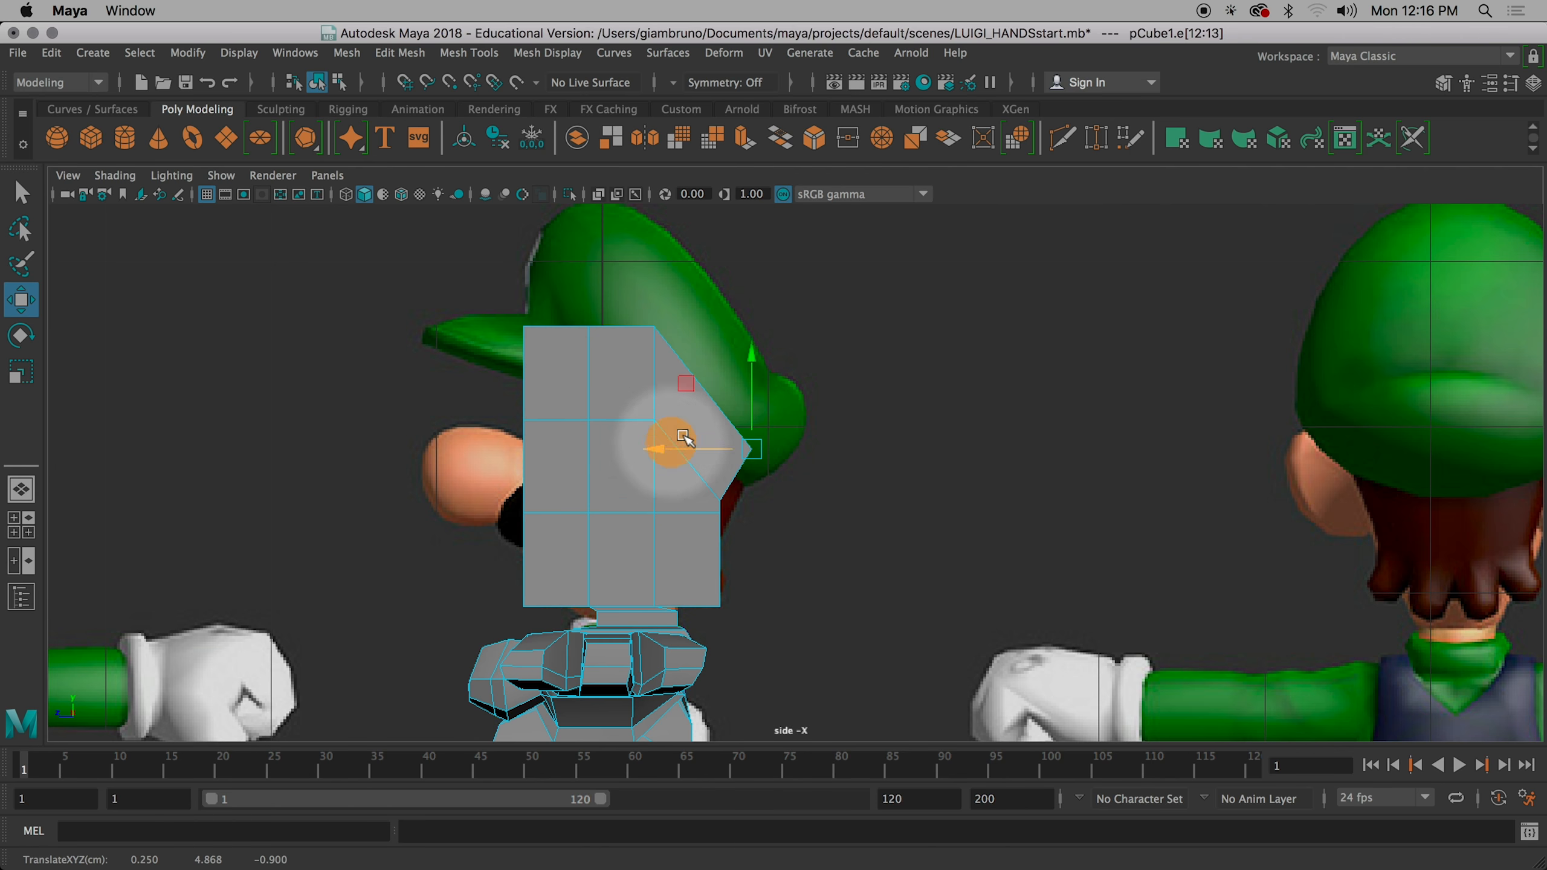
pyautogui.moveTo(751, 347); pyautogui.dragTo(747, 374)
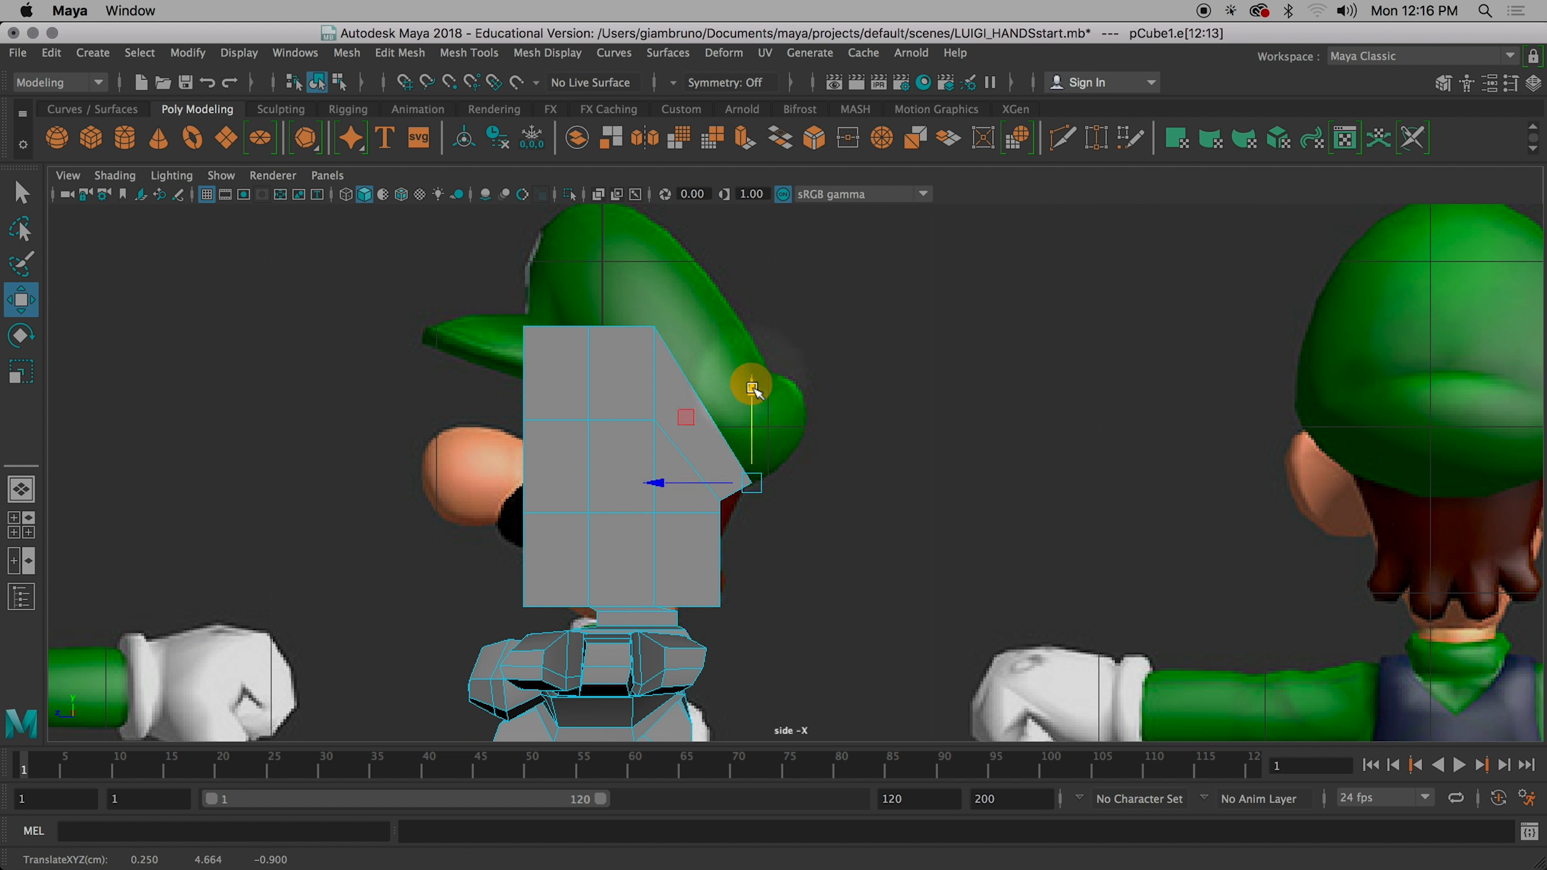
# - Show the side view in wireframe and nudge the selected edges down and forward to where the hat rim meets the hair
pyautogui.scroll(8, 746, 497)
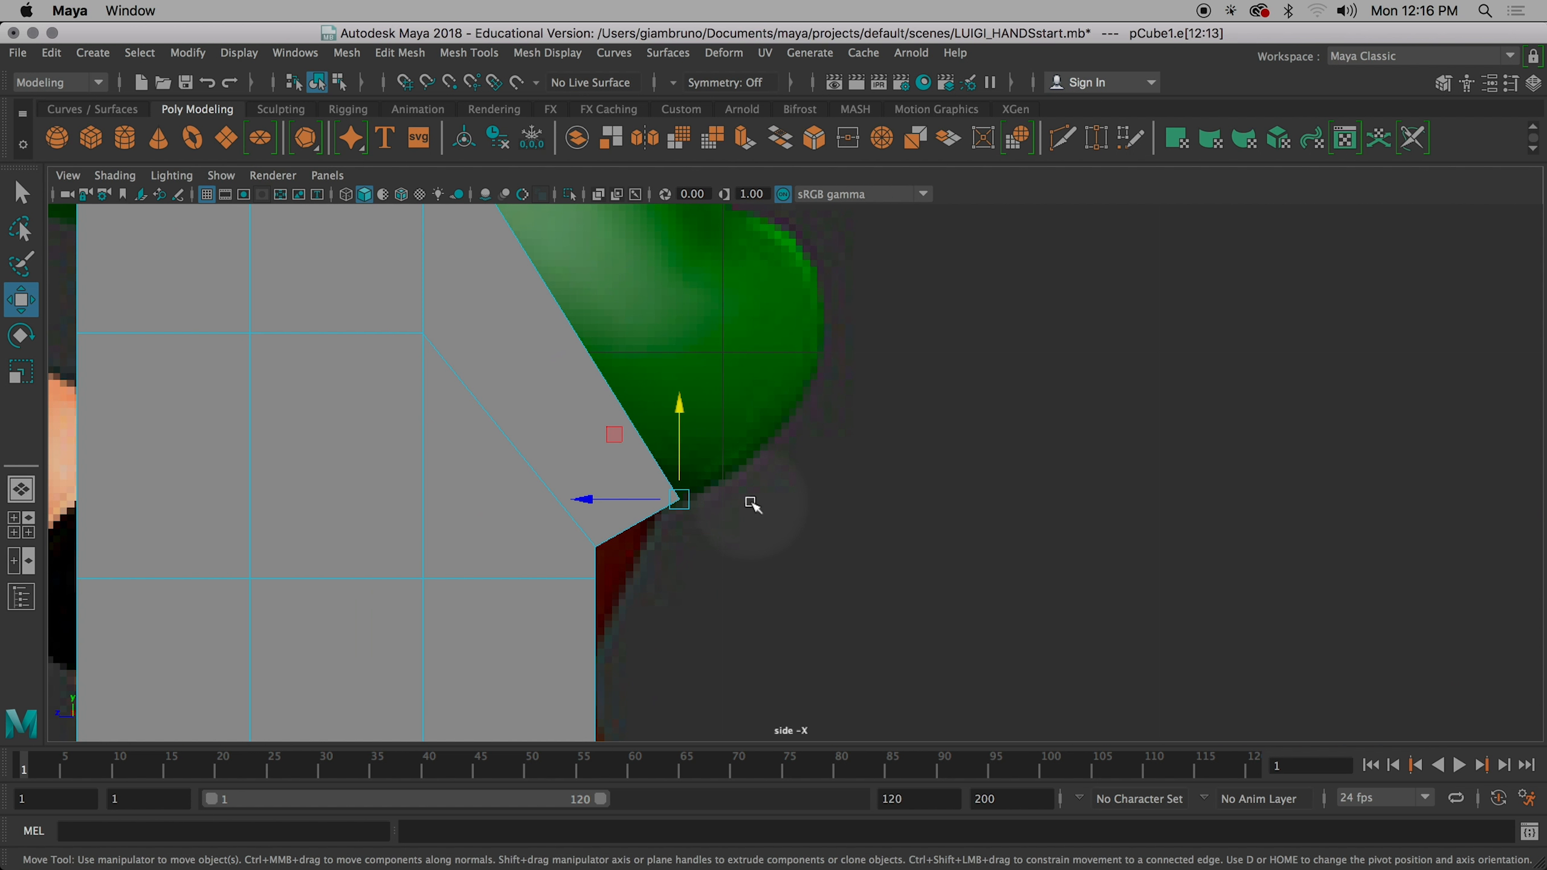
pyautogui.press('4')
pyautogui.moveTo(680, 421); pyautogui.dragTo(678, 427)
pyautogui.moveTo(592, 505)
pyautogui.mouseDown()
pyautogui.moveTo(560, 504)
pyautogui.moveTo(578, 505)
pyautogui.mouseUp()
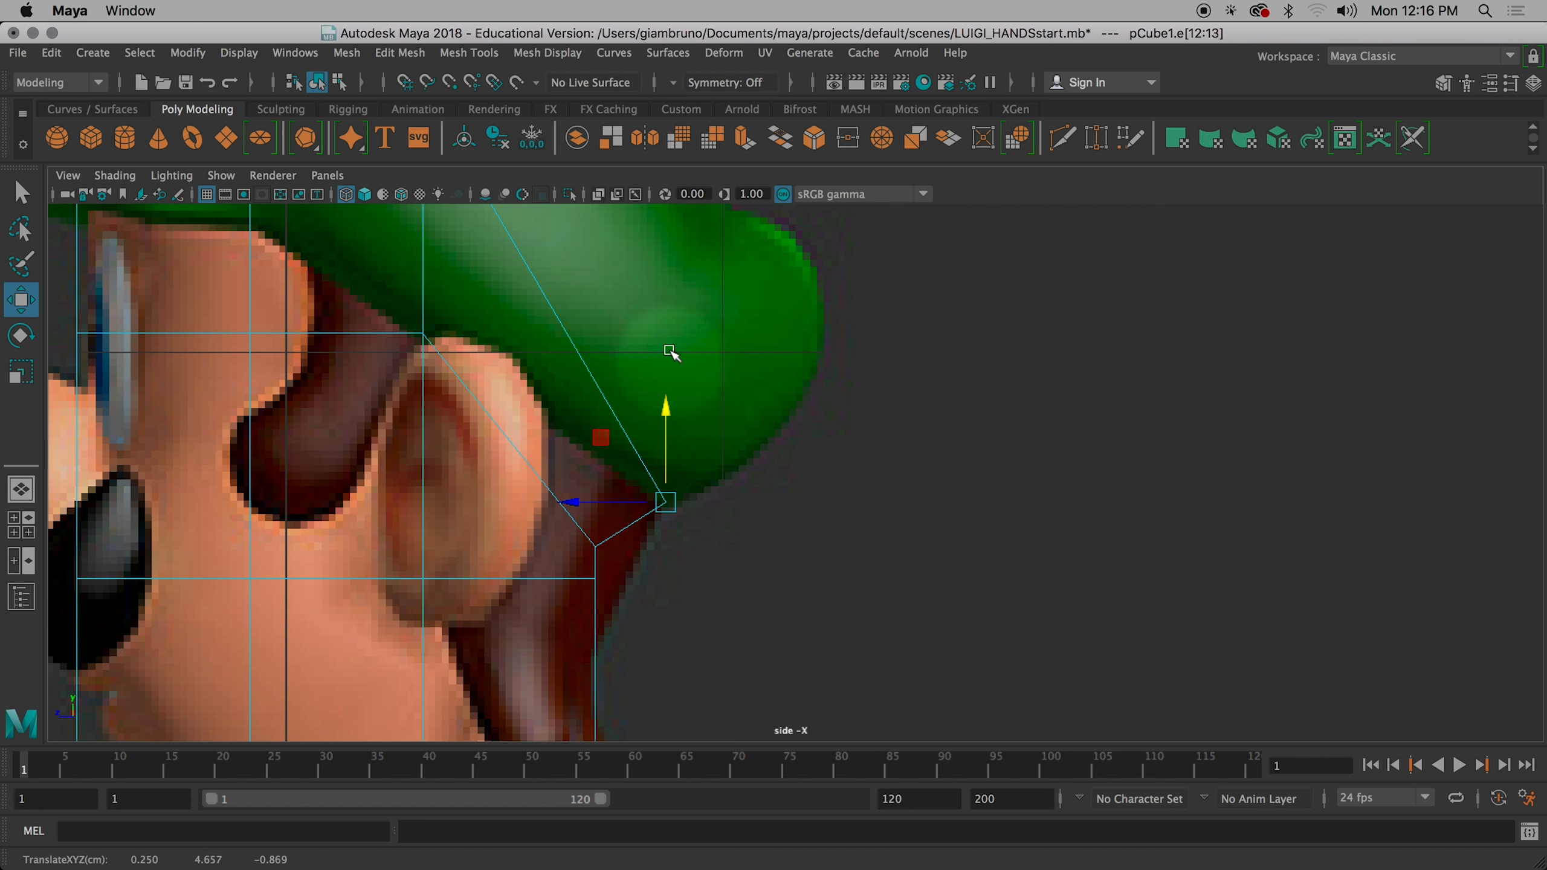
# - Preview the head block with X-ray shading, return to solid shading, and nudge the selected back edges slightly lower onto the hat rim
pyautogui.click(597, 195)
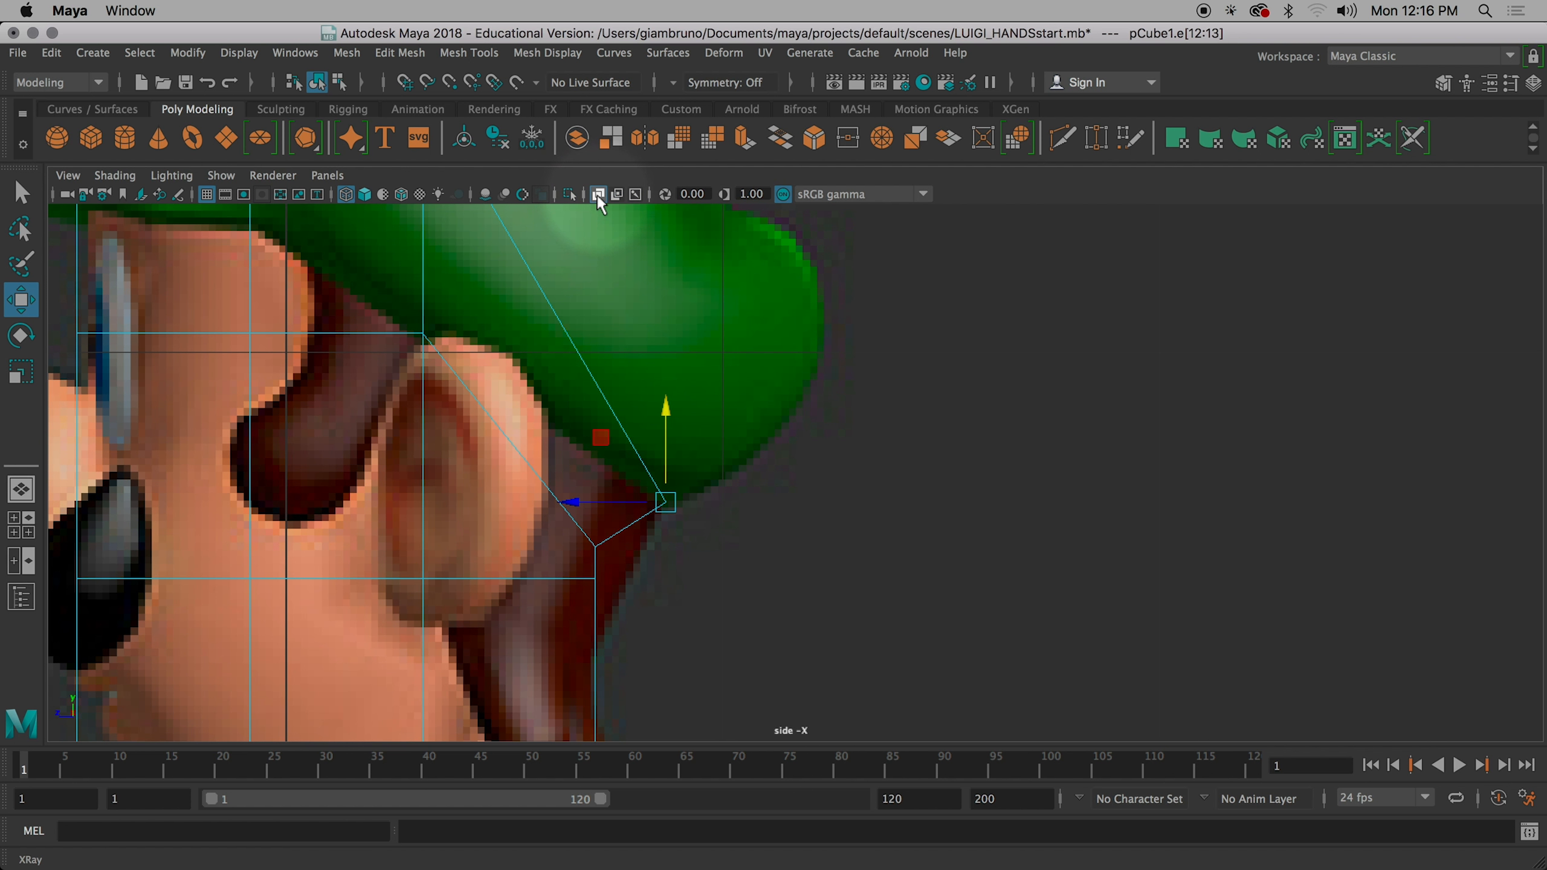
pyautogui.press('5')
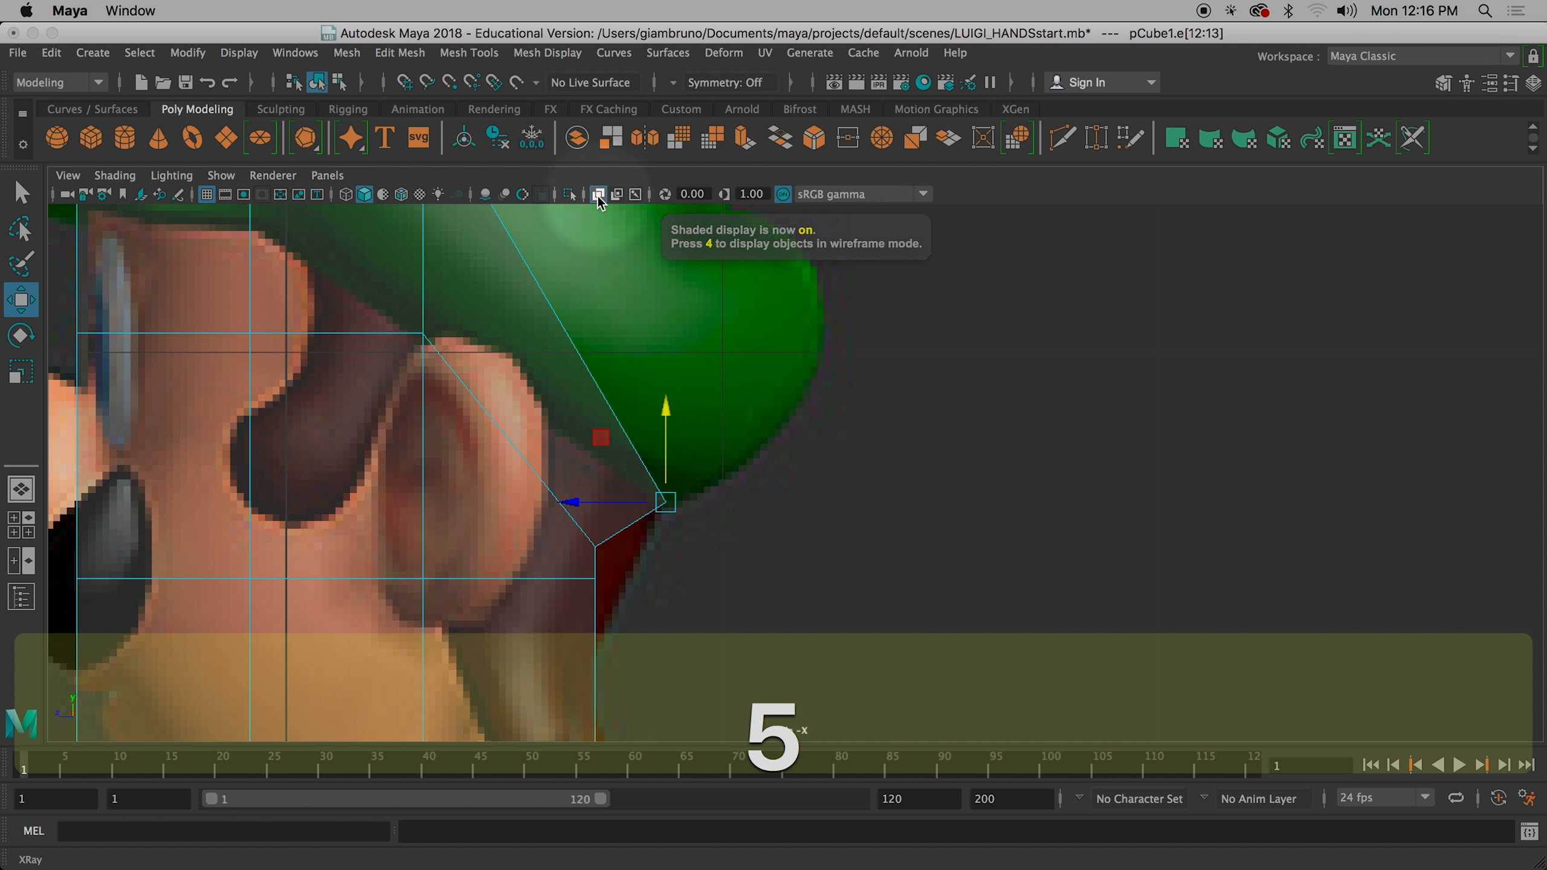
pyautogui.click(597, 195)
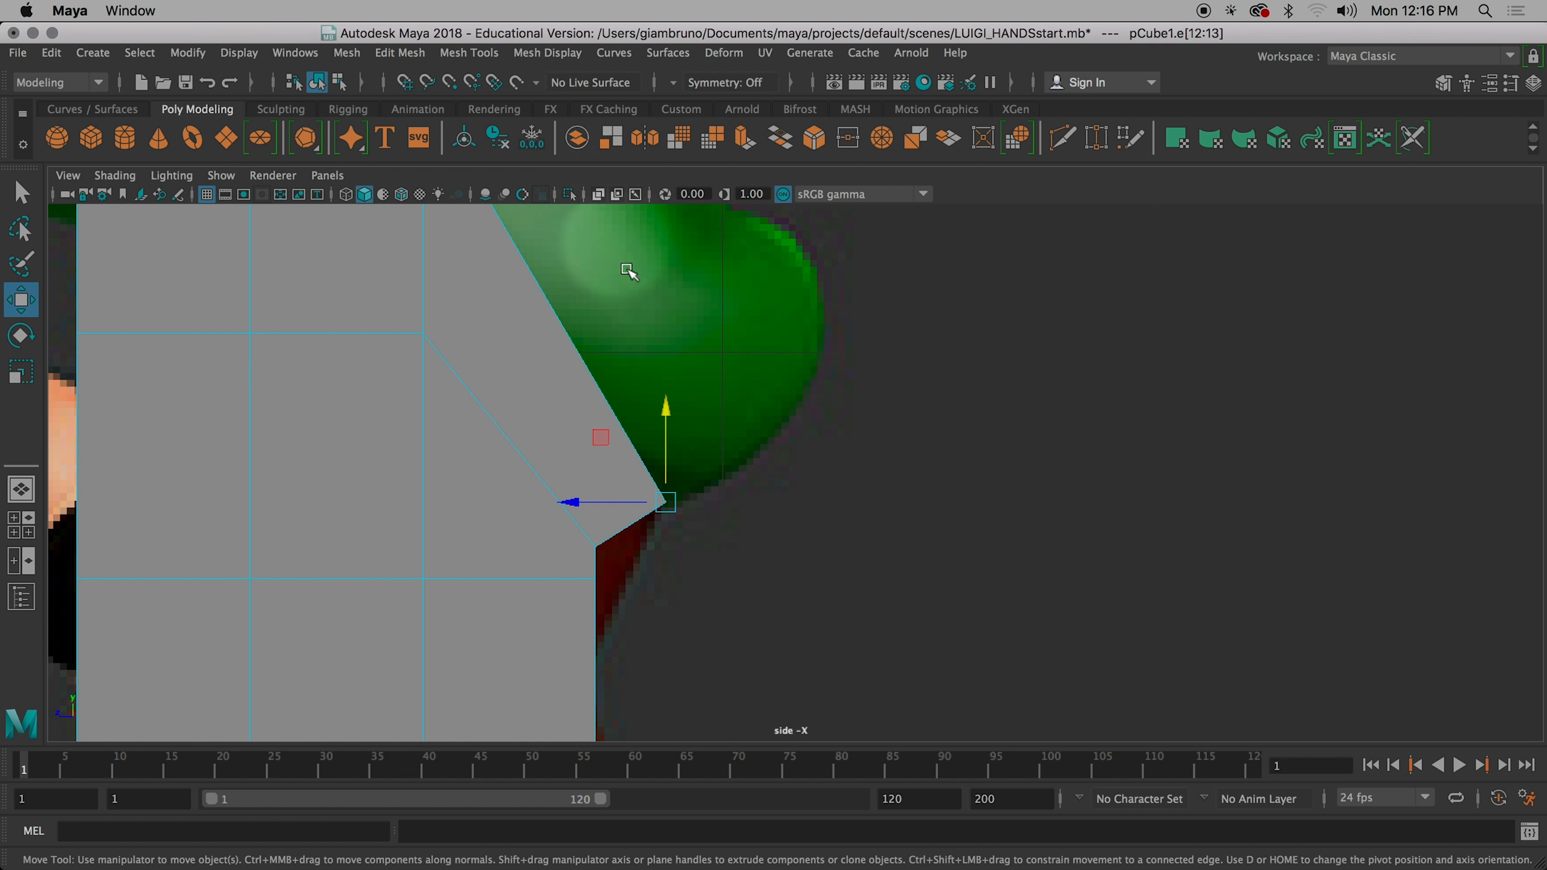
pyautogui.moveTo(578, 502)
pyautogui.mouseDown()
pyautogui.moveTo(595, 501)
pyautogui.moveTo(577, 503)
pyautogui.mouseUp()
pyautogui.moveTo(663, 413); pyautogui.dragTo(659, 421)
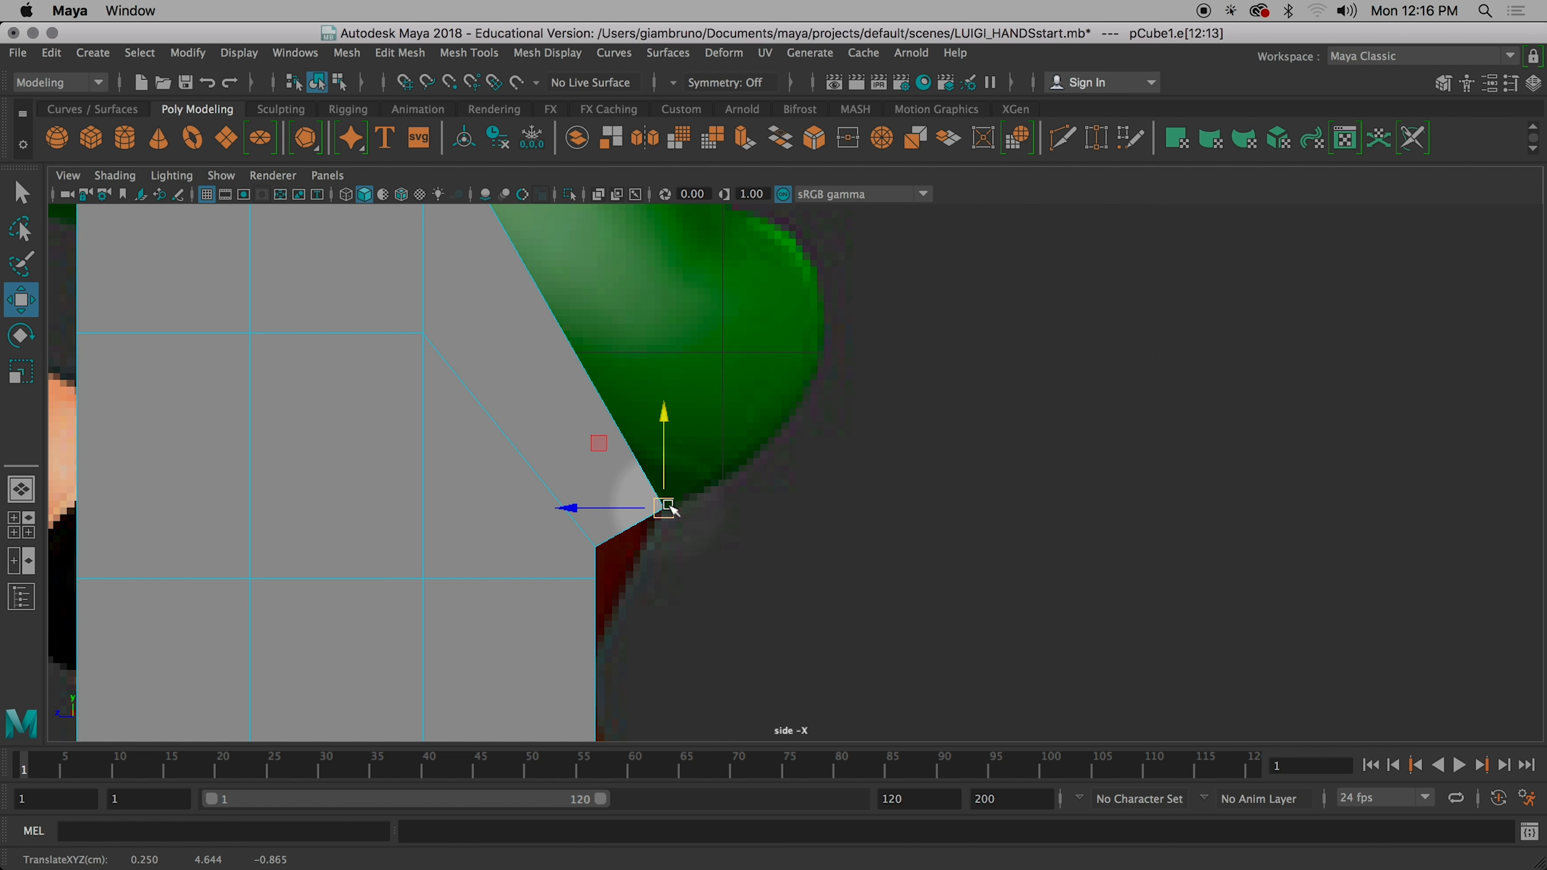
# - Select the two bottom back edges of the head block, above the neck
pyautogui.press('space')
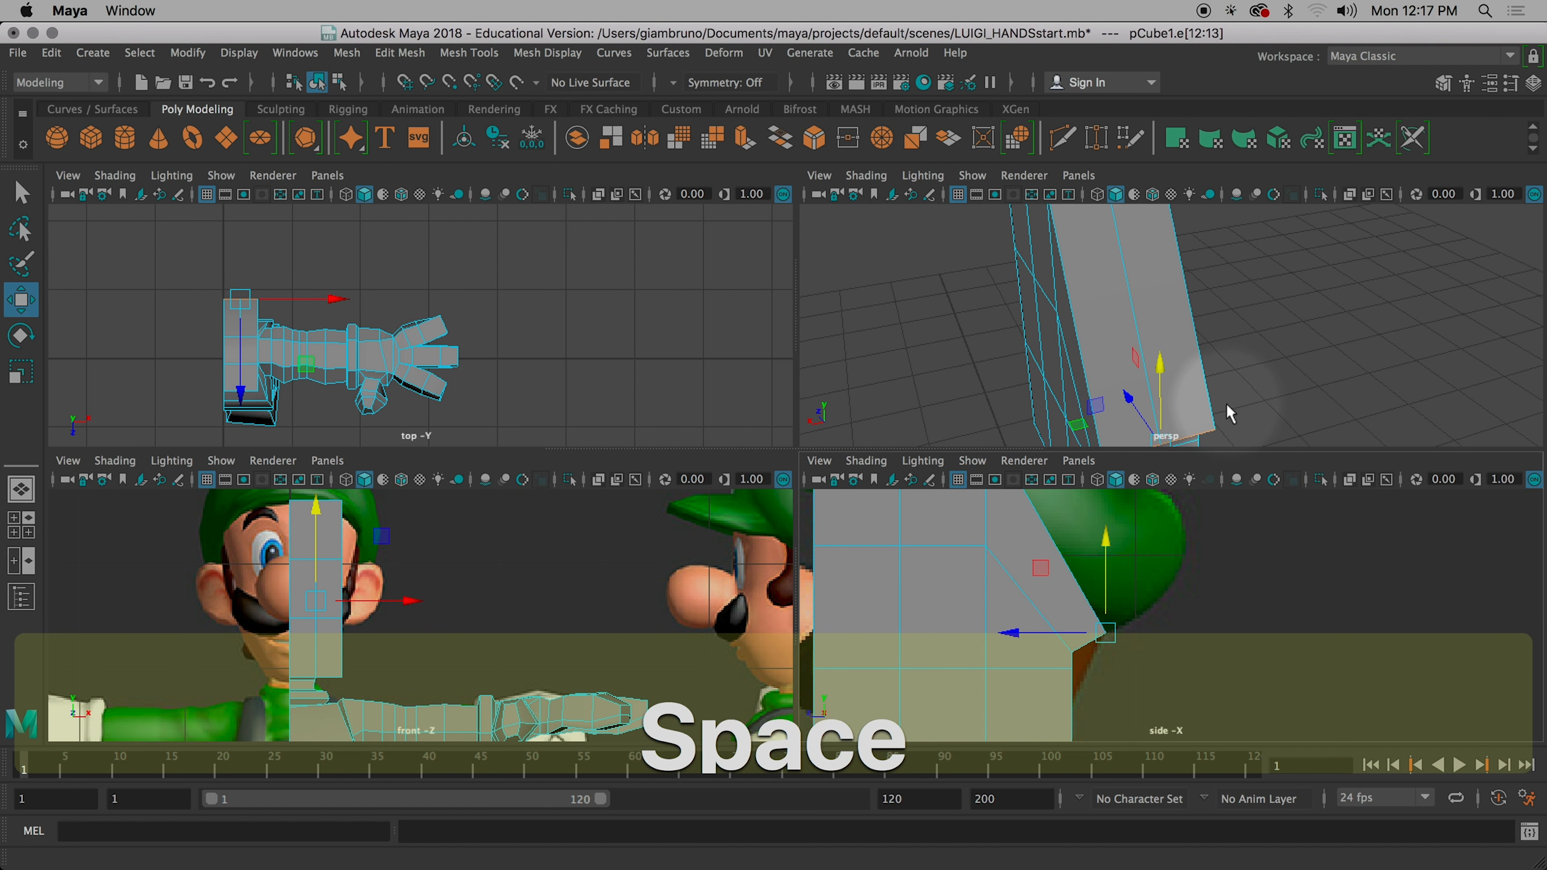
pyautogui.keyDown('alt'); pyautogui.moveTo(1231, 421); pyautogui.dragTo(1075, 319, button='middle'); pyautogui.keyUp('alt')
pyautogui.keyDown('alt'); pyautogui.moveTo(1075, 319); pyautogui.dragTo(1227, 266); pyautogui.keyUp('alt')
pyautogui.click(1228, 265)
pyautogui.press('q')
pyautogui.keyDown('shift'); pyautogui.click(1147, 266); pyautogui.keyUp('shift')
pyautogui.moveTo(1214, 298)
pyautogui.keyDown('alt'); pyautogui.mouseDown()
pyautogui.moveTo(1260, 308)
pyautogui.moveTo(1208, 287)
pyautogui.moveTo(1197, 344)
pyautogui.moveTo(1168, 346)
pyautogui.moveTo(1202, 316)
pyautogui.mouseUp(); pyautogui.keyUp('alt')
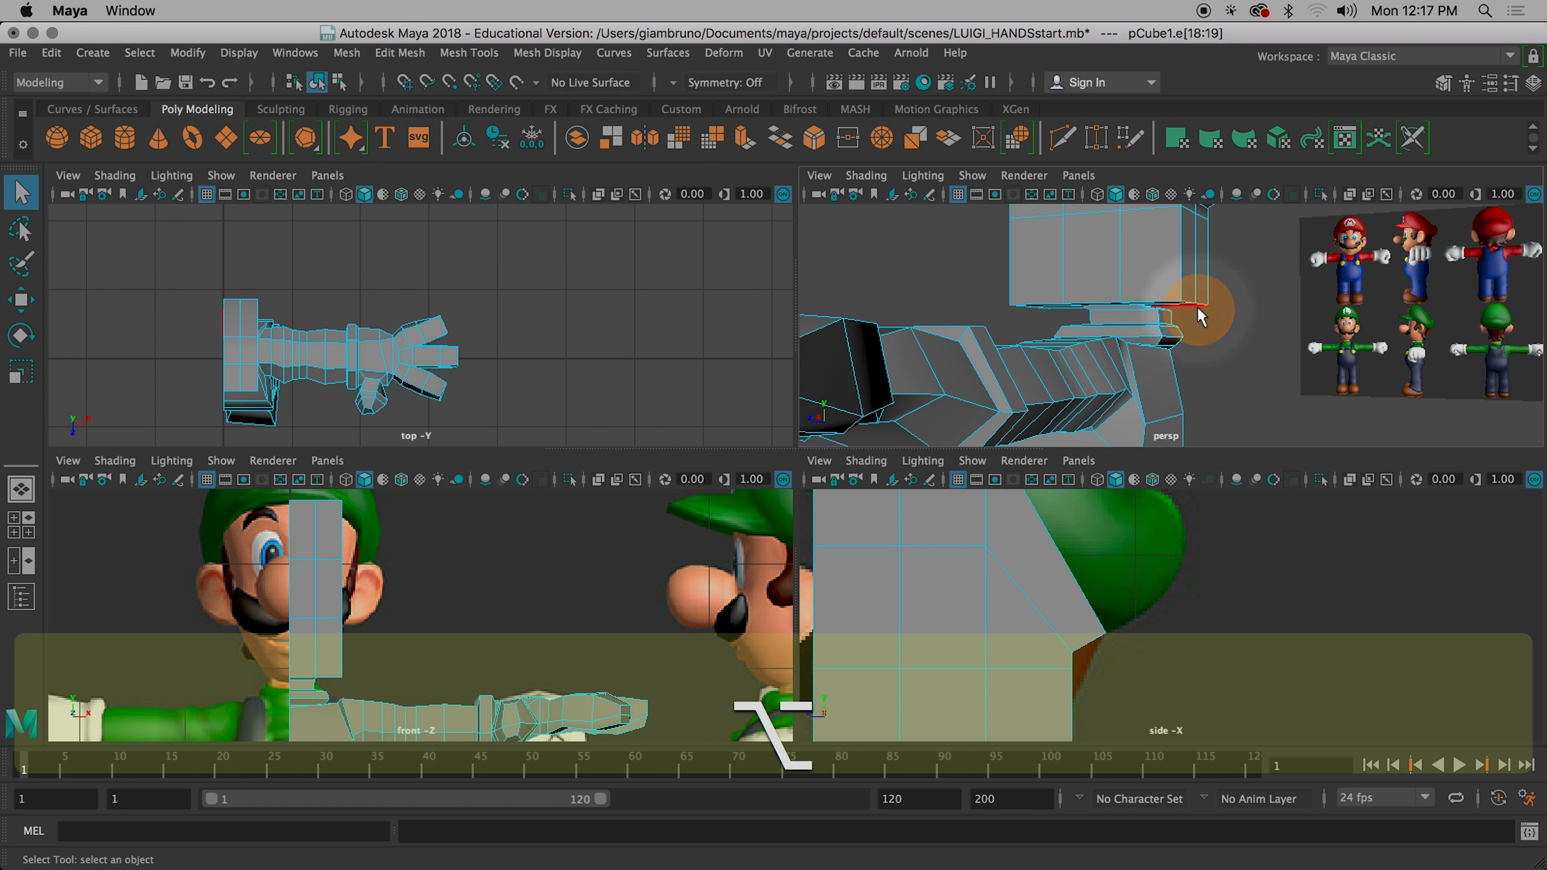
pyautogui.click(1213, 310)
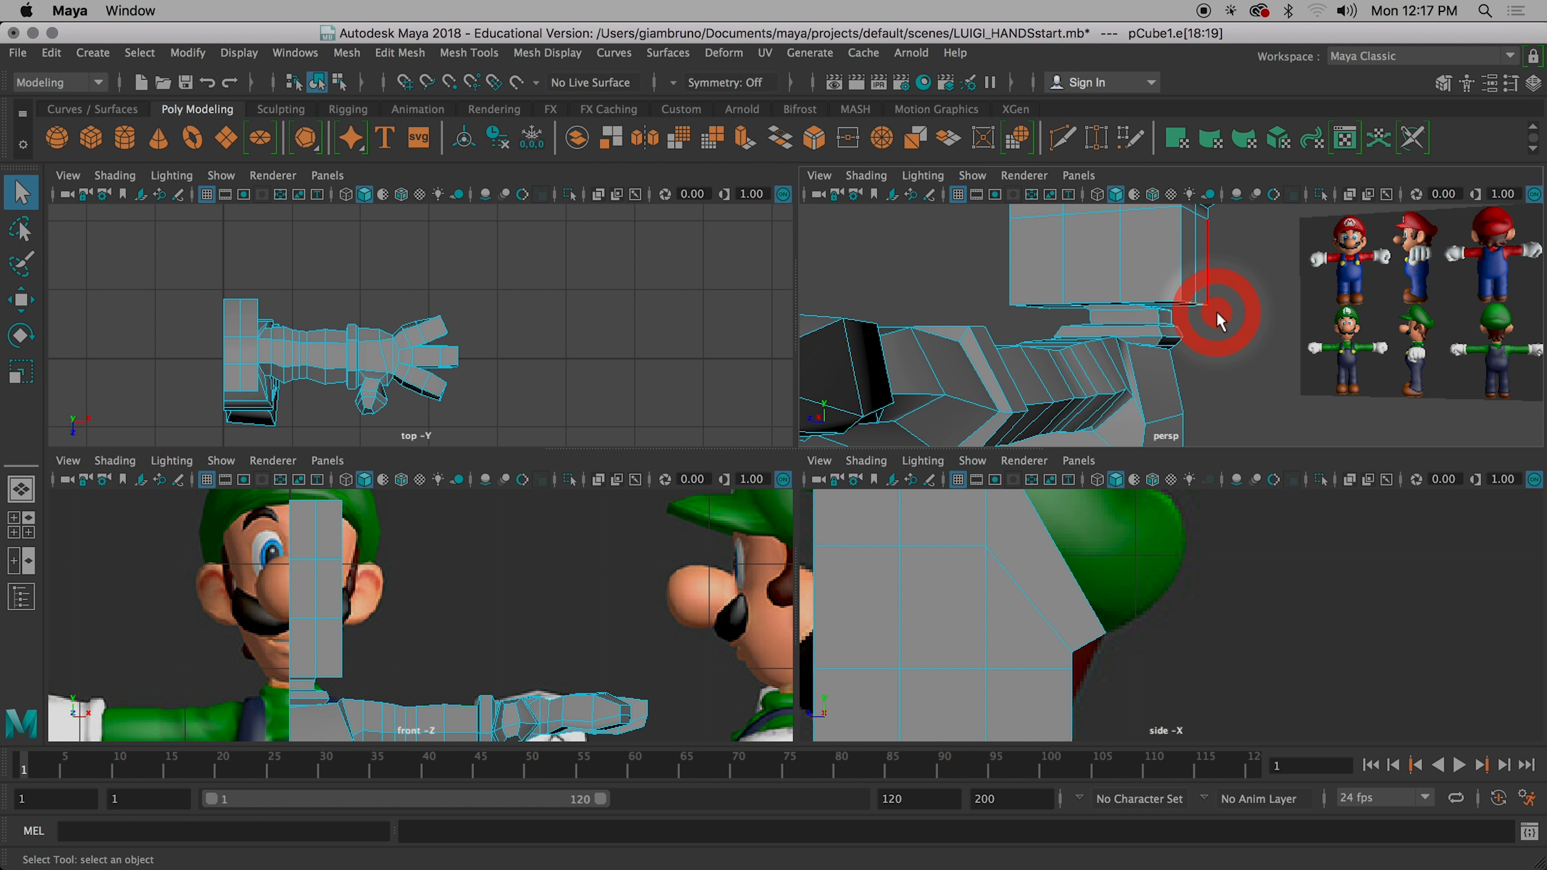
pyautogui.keyDown('alt'); pyautogui.moveTo(1221, 320); pyautogui.dragTo(1226, 281); pyautogui.keyUp('alt')
pyautogui.keyDown('shift'); pyautogui.click(1208, 283); pyautogui.keyUp('shift')
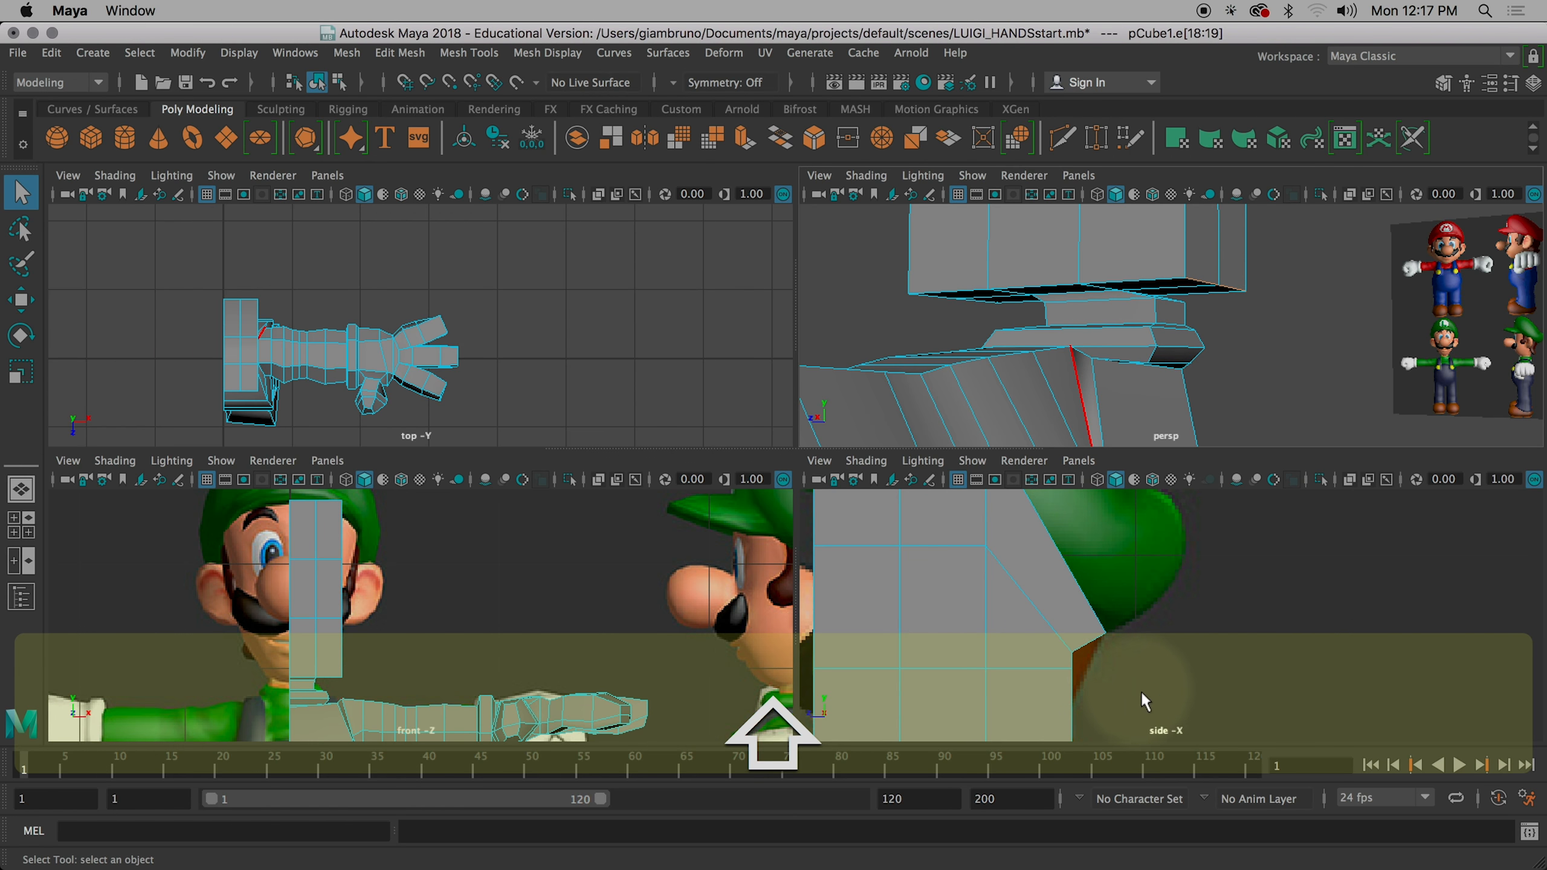
# - Using wireframe display in the side view, move the bottom back edges forward to the back of the neck and slightly up
pyautogui.keyDown('alt'); pyautogui.moveTo(1140, 560); pyautogui.dragTo(1172, 491, button='middle'); pyautogui.keyUp('alt')
pyautogui.keyDown('alt'); pyautogui.moveTo(1116, 628); pyautogui.dragTo(1092, 639, button='middle'); pyautogui.keyUp('alt')
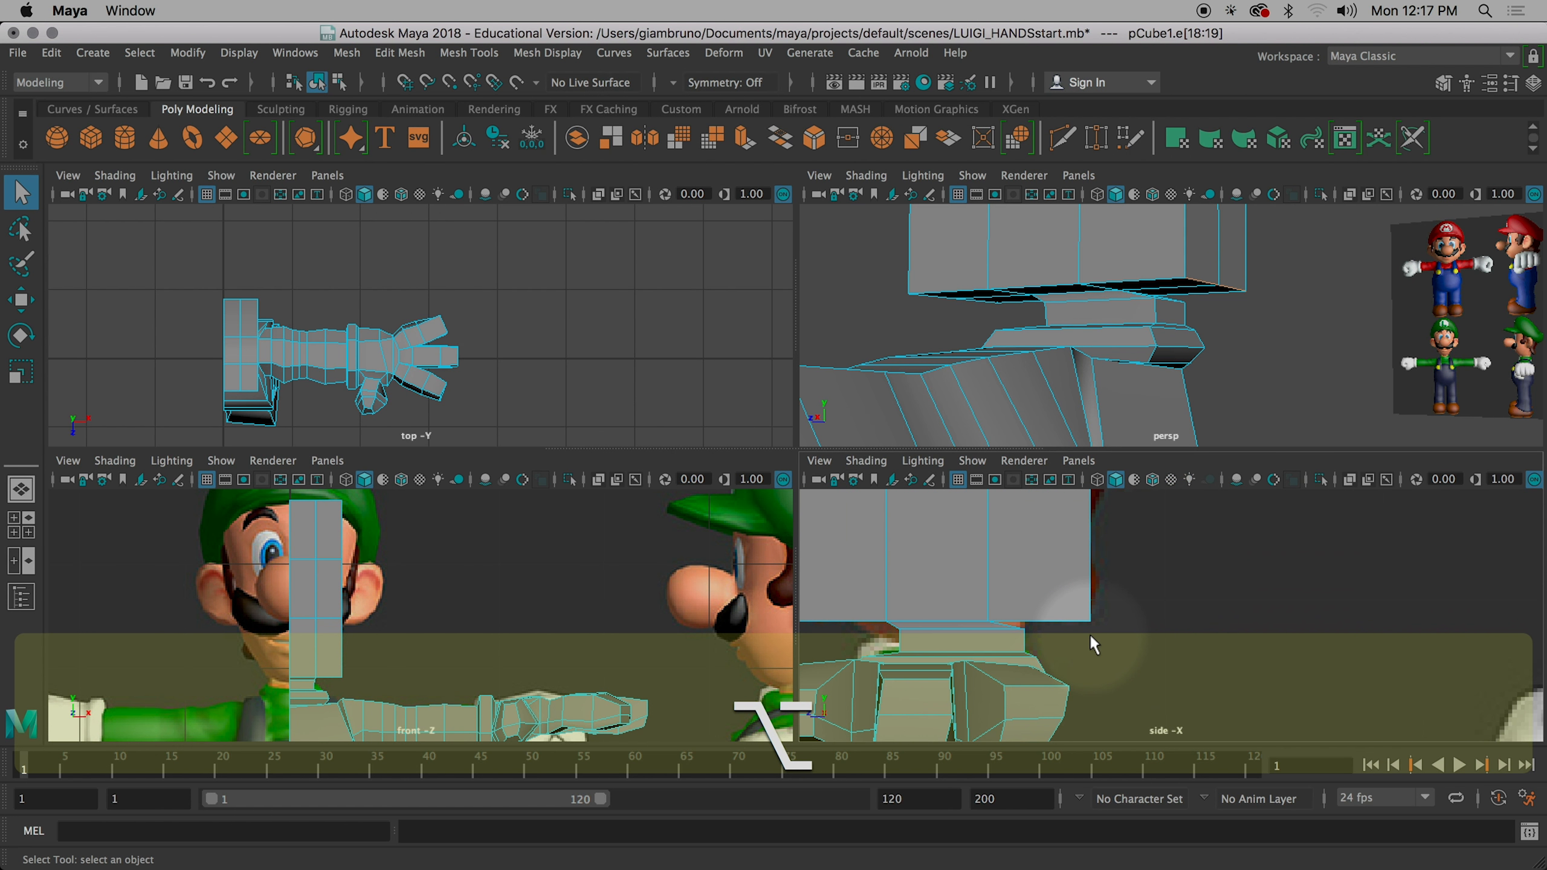
pyautogui.press('4')
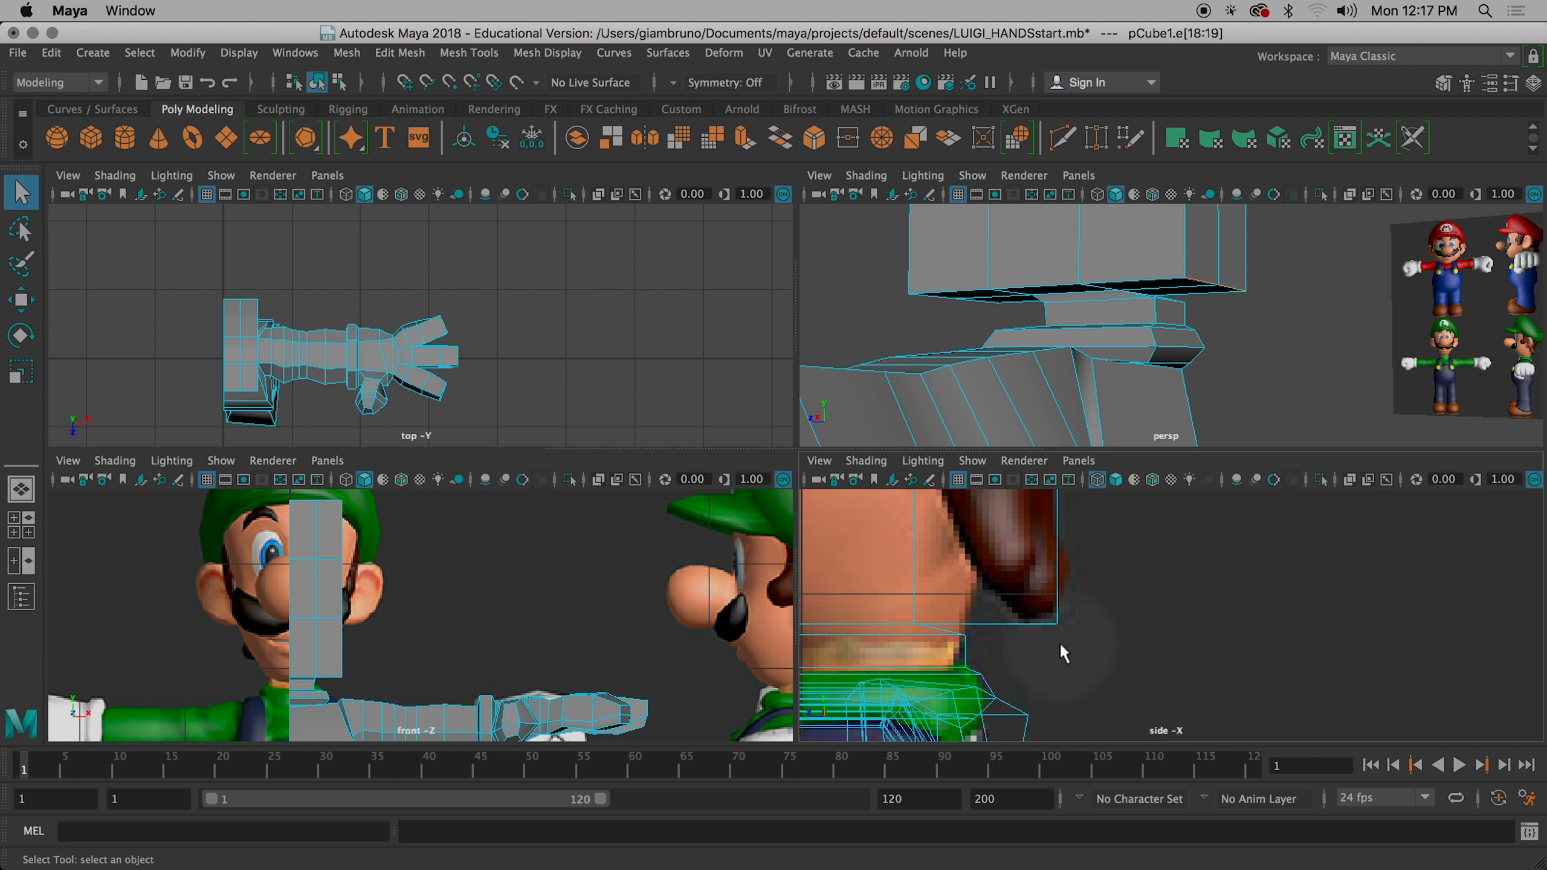
pyautogui.press('w')
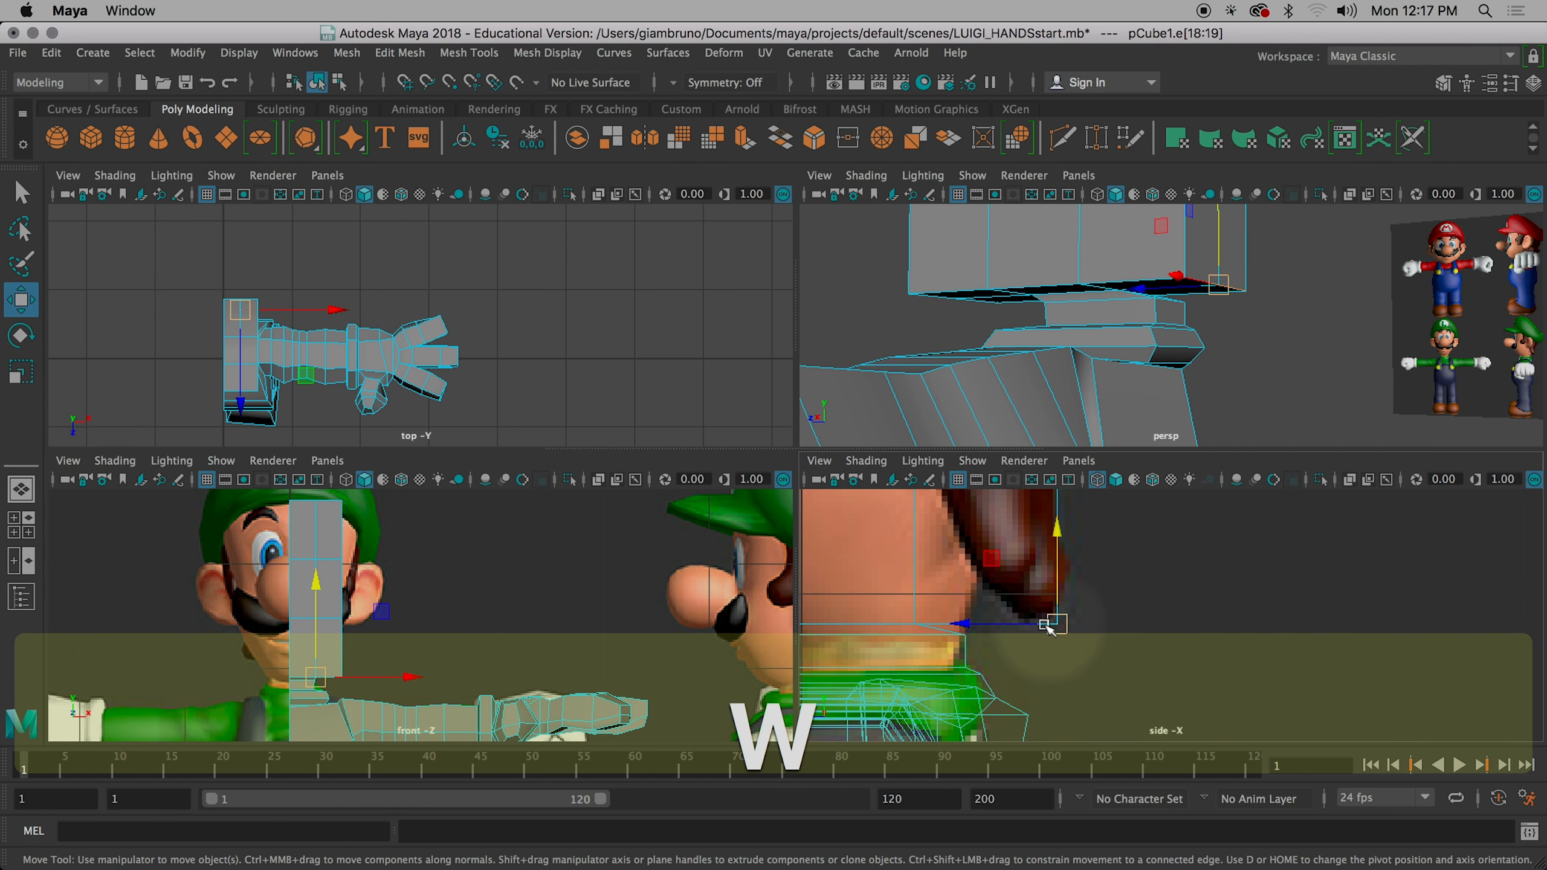
pyautogui.moveTo(1047, 627); pyautogui.dragTo(914, 603)
pyautogui.moveTo(964, 534); pyautogui.dragTo(963, 524)
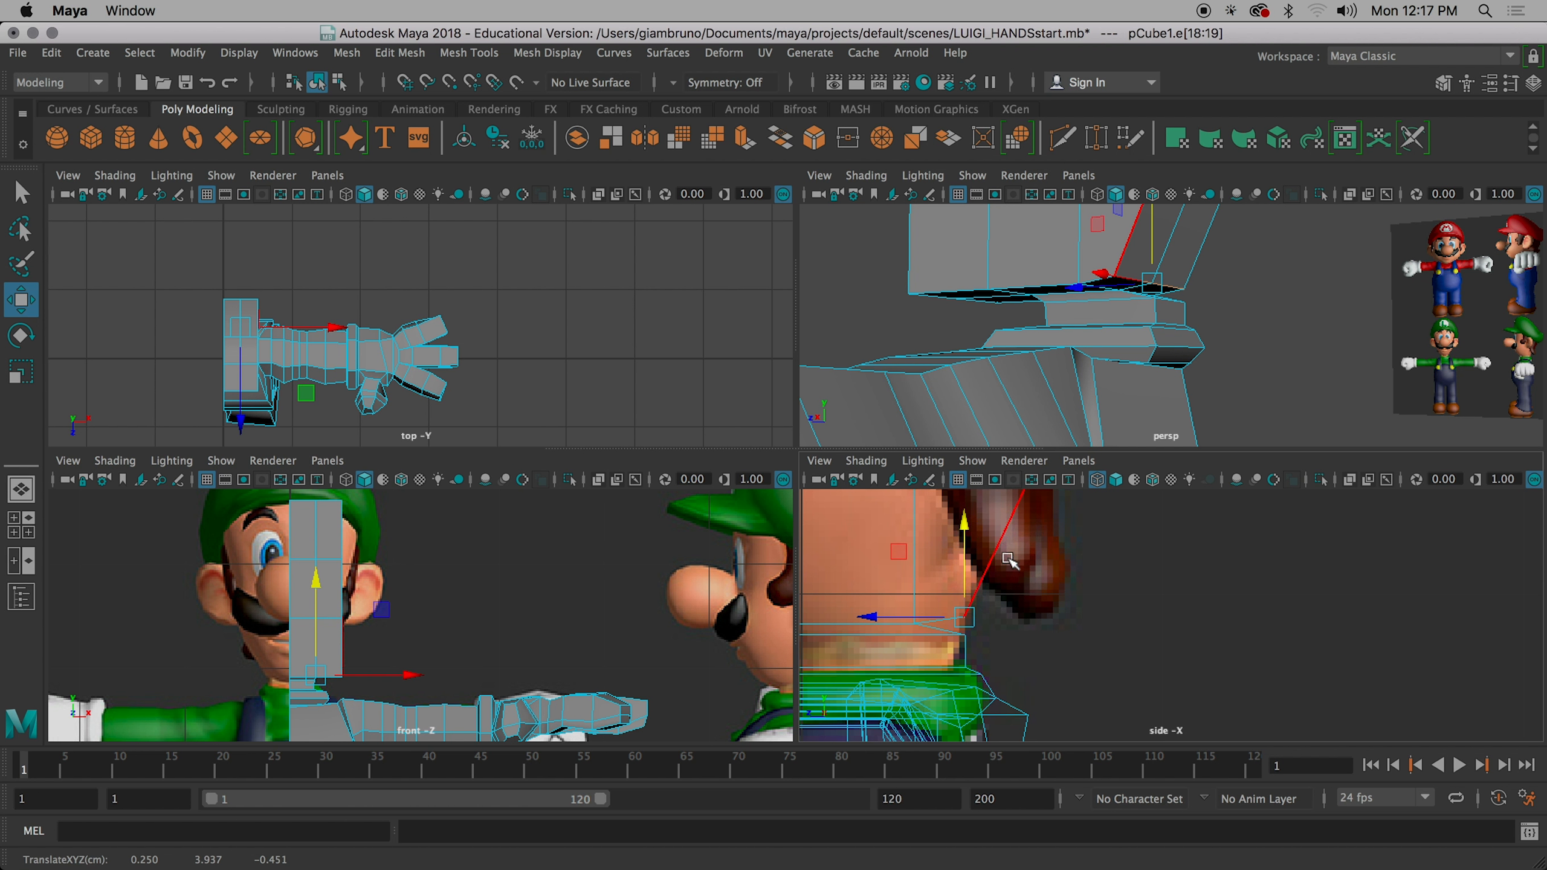
# - Raise the head block's bottom back edges slightly farther above the neck and check the gap from behind
pyautogui.keyDown('alt'); pyautogui.moveTo(1015, 614); pyautogui.dragTo(1185, 596, button='middle'); pyautogui.keyUp('alt')
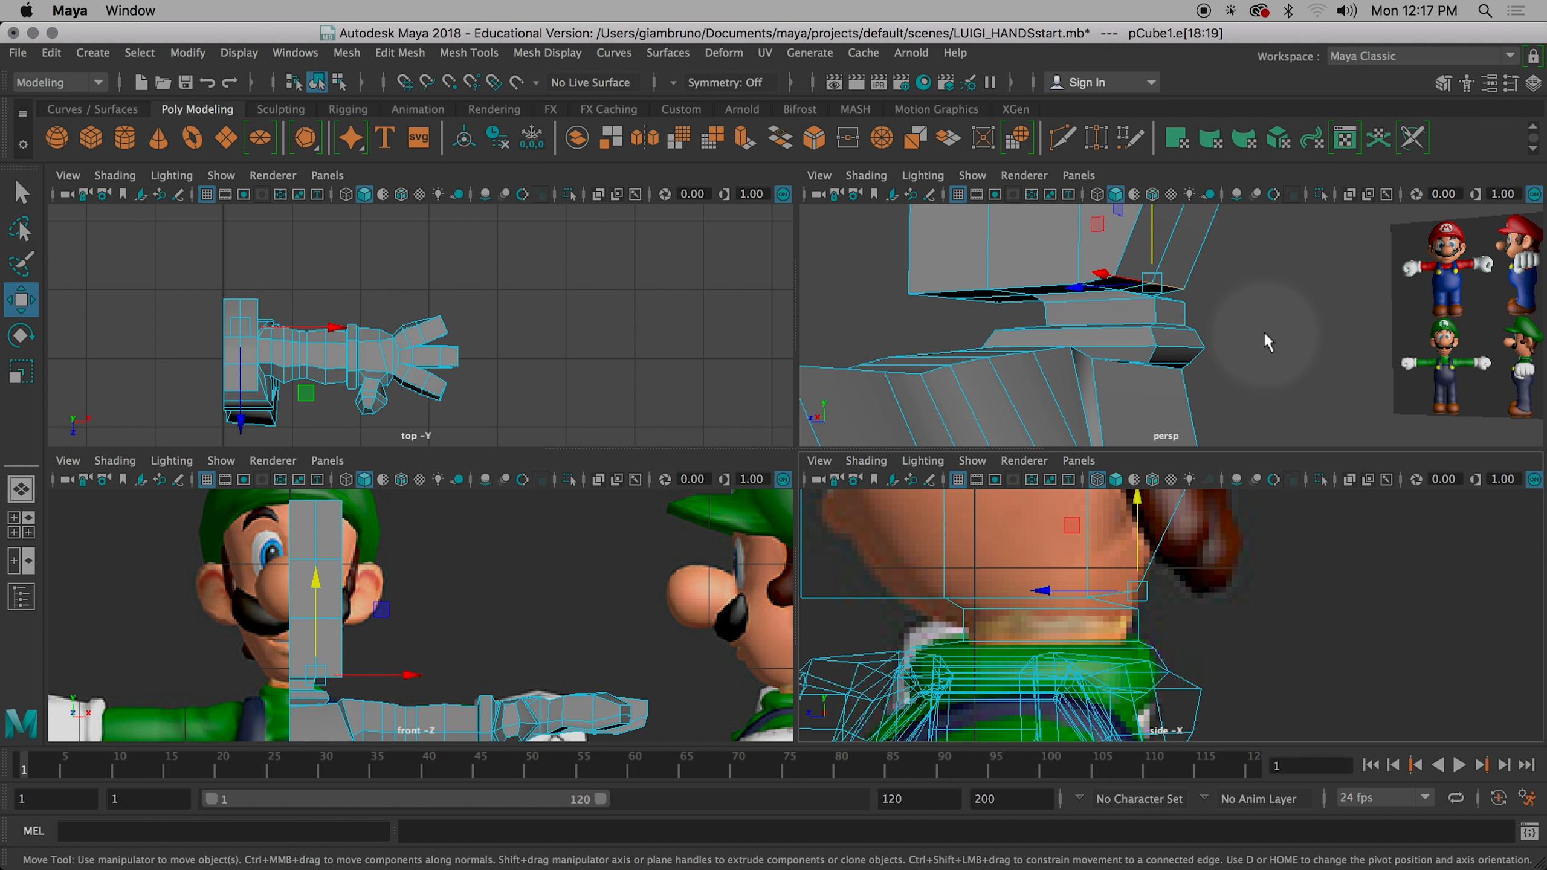
pyautogui.keyDown('alt'); pyautogui.moveTo(1263, 330); pyautogui.dragTo(1197, 426); pyautogui.keyUp('alt')
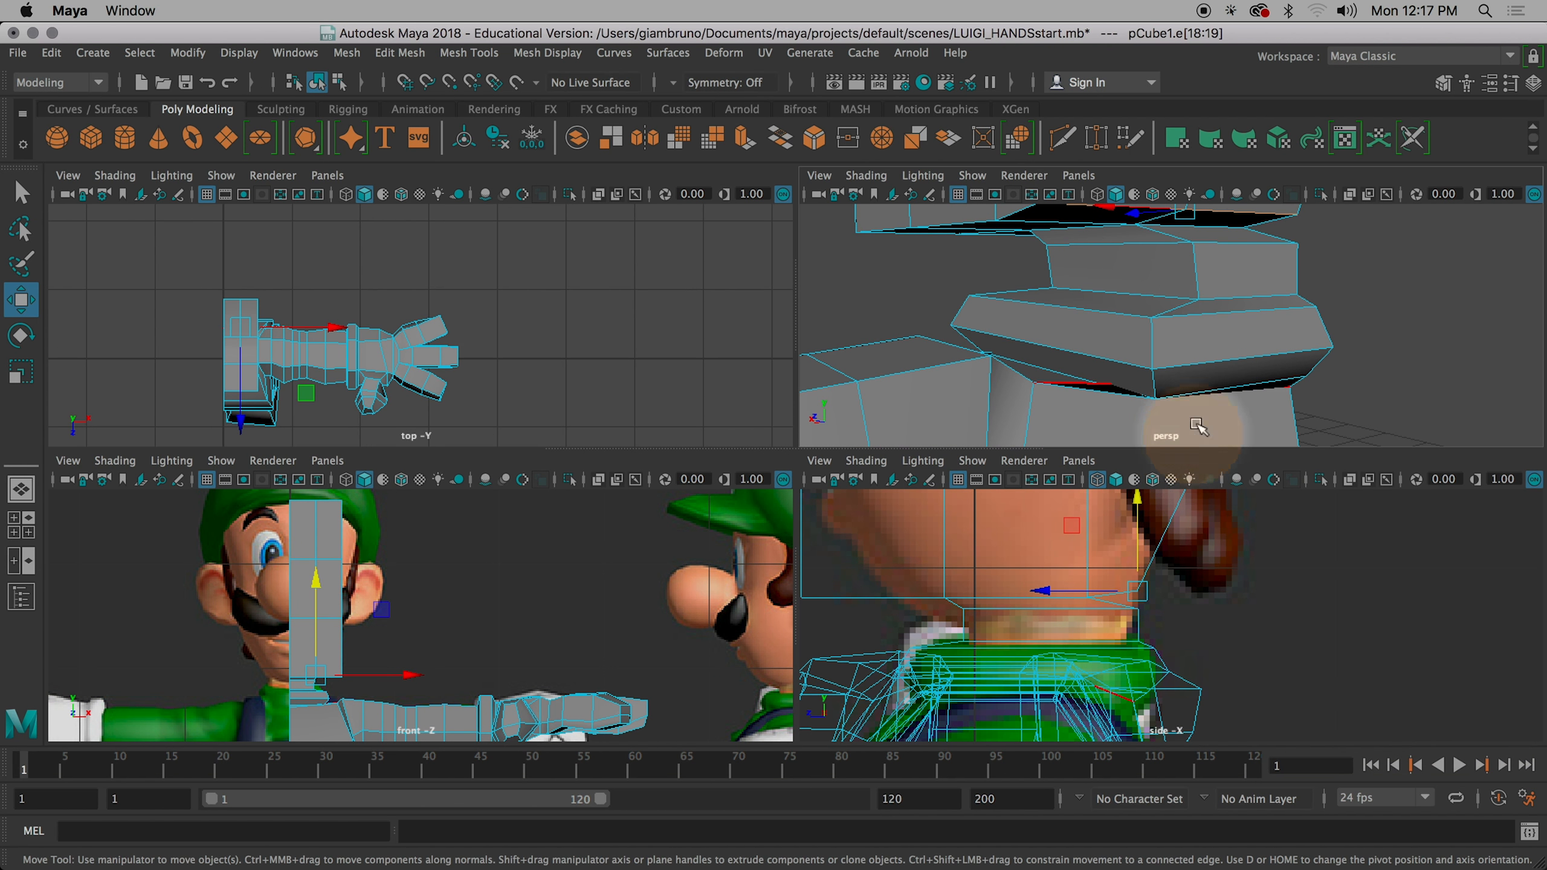
pyautogui.keyDown('alt'); pyautogui.moveTo(1197, 427); pyautogui.dragTo(1181, 353, button='right'); pyautogui.keyUp('alt')
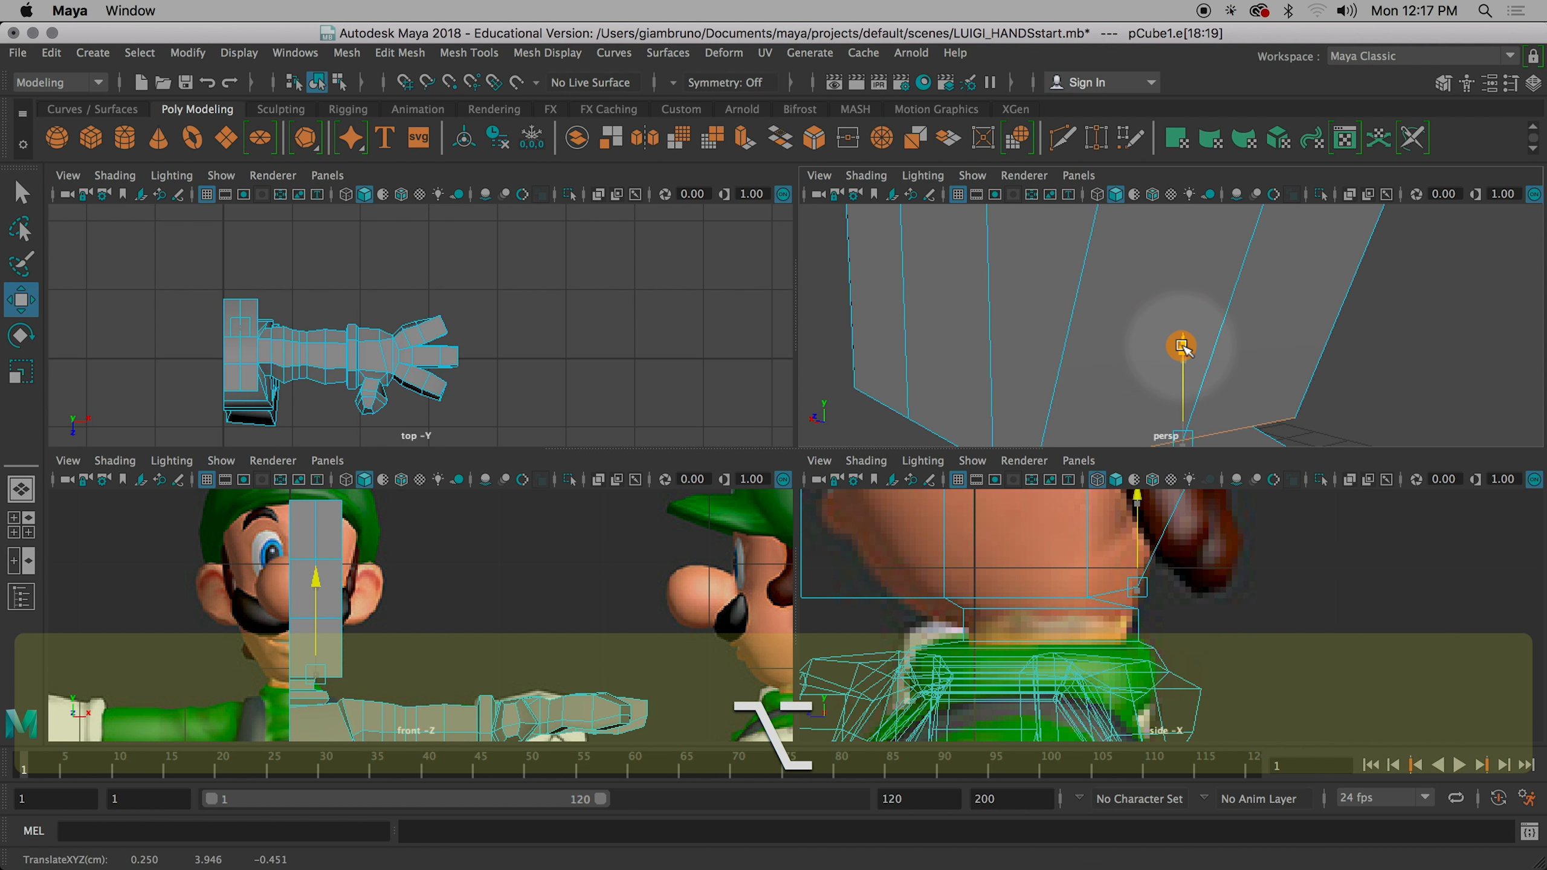
pyautogui.moveTo(1182, 346); pyautogui.dragTo(1183, 342)
pyautogui.keyDown('alt'); pyautogui.moveTo(1245, 420); pyautogui.dragTo(1222, 339, button='middle'); pyautogui.keyUp('alt')
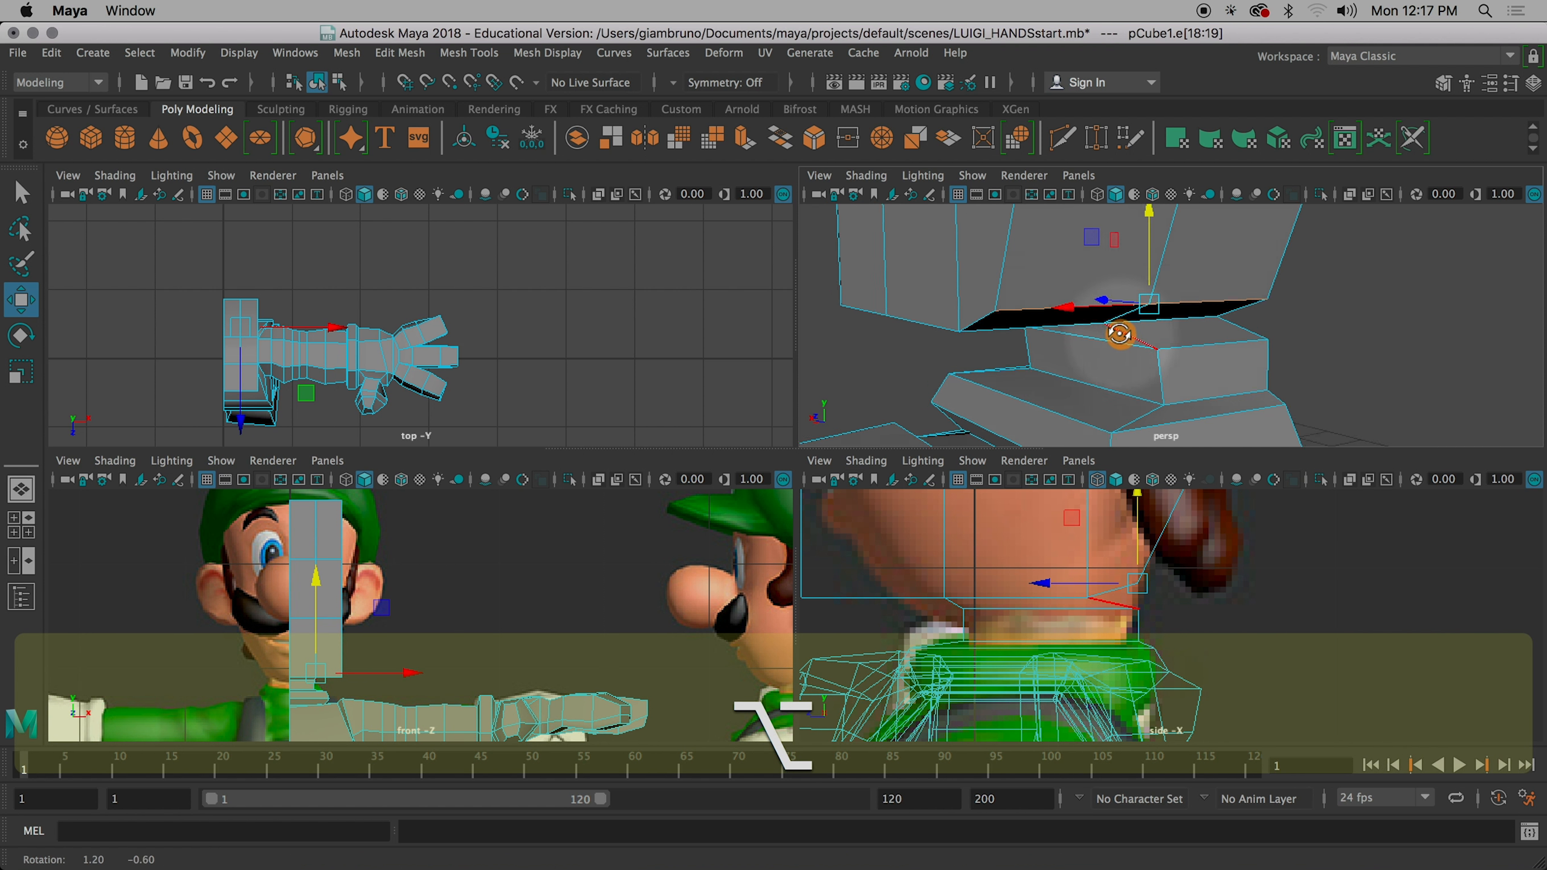
# - Select the two underside edges just in front of the head block's bottom back edges and move them backward to the rear of the neck
pyautogui.keyDown('alt'); pyautogui.moveTo(1115, 346); pyautogui.dragTo(1165, 377); pyautogui.keyUp('alt')
pyautogui.scroll(5, 1157, 410)
pyautogui.scroll(-3, 1163, 408)
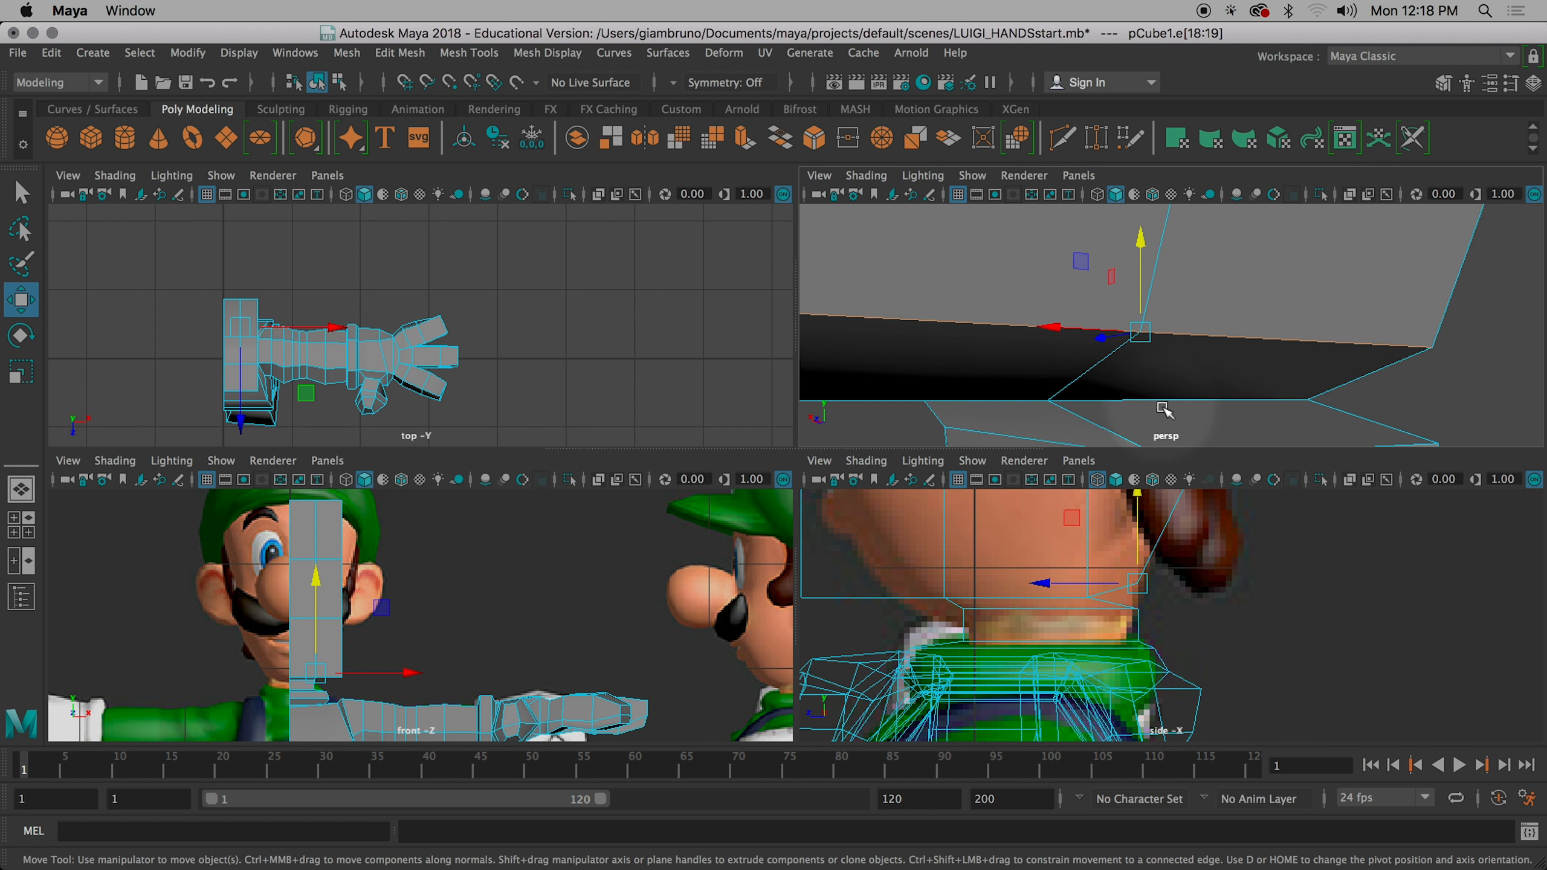
pyautogui.keyDown('alt'); pyautogui.moveTo(1163, 402); pyautogui.dragTo(1175, 380, button='middle'); pyautogui.keyUp('alt')
pyautogui.keyDown('alt'); pyautogui.moveTo(1174, 380); pyautogui.dragTo(1178, 336); pyautogui.keyUp('alt')
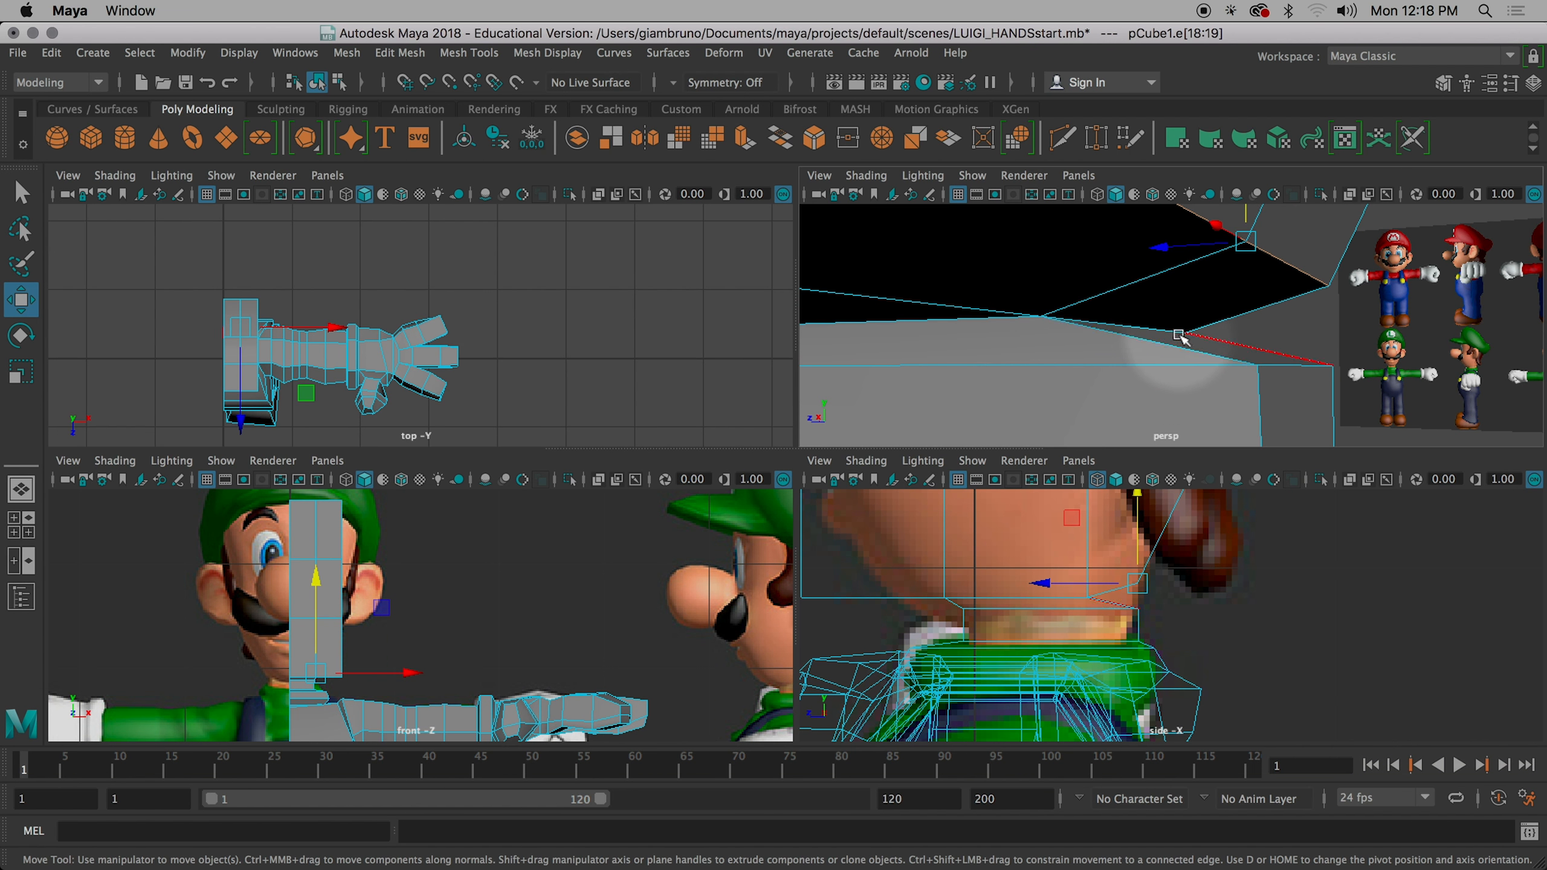
pyautogui.click(1146, 364)
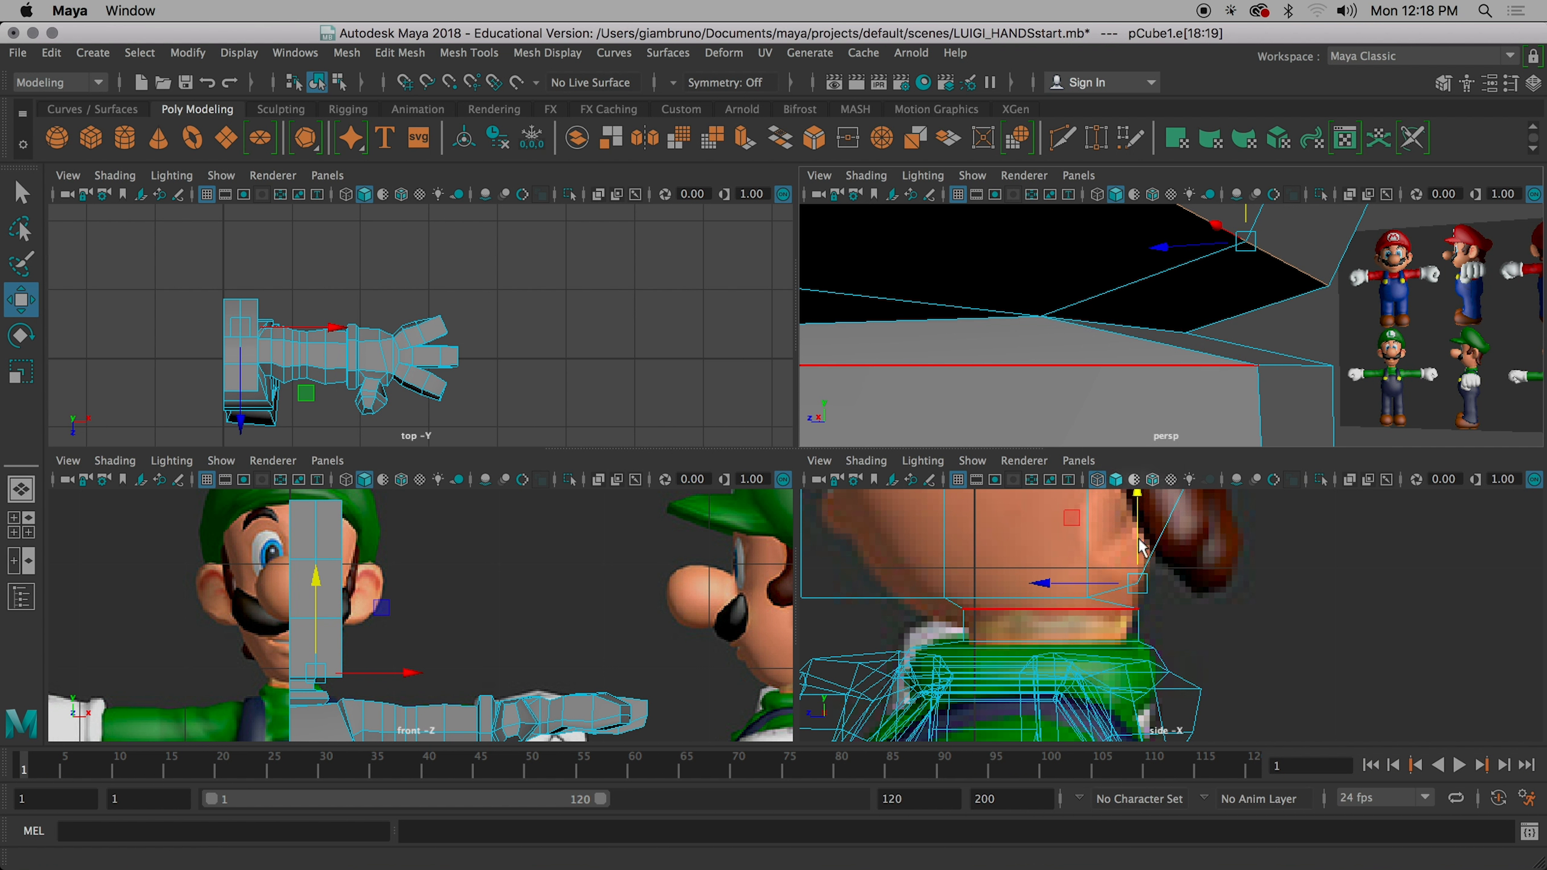
pyautogui.click(1105, 314)
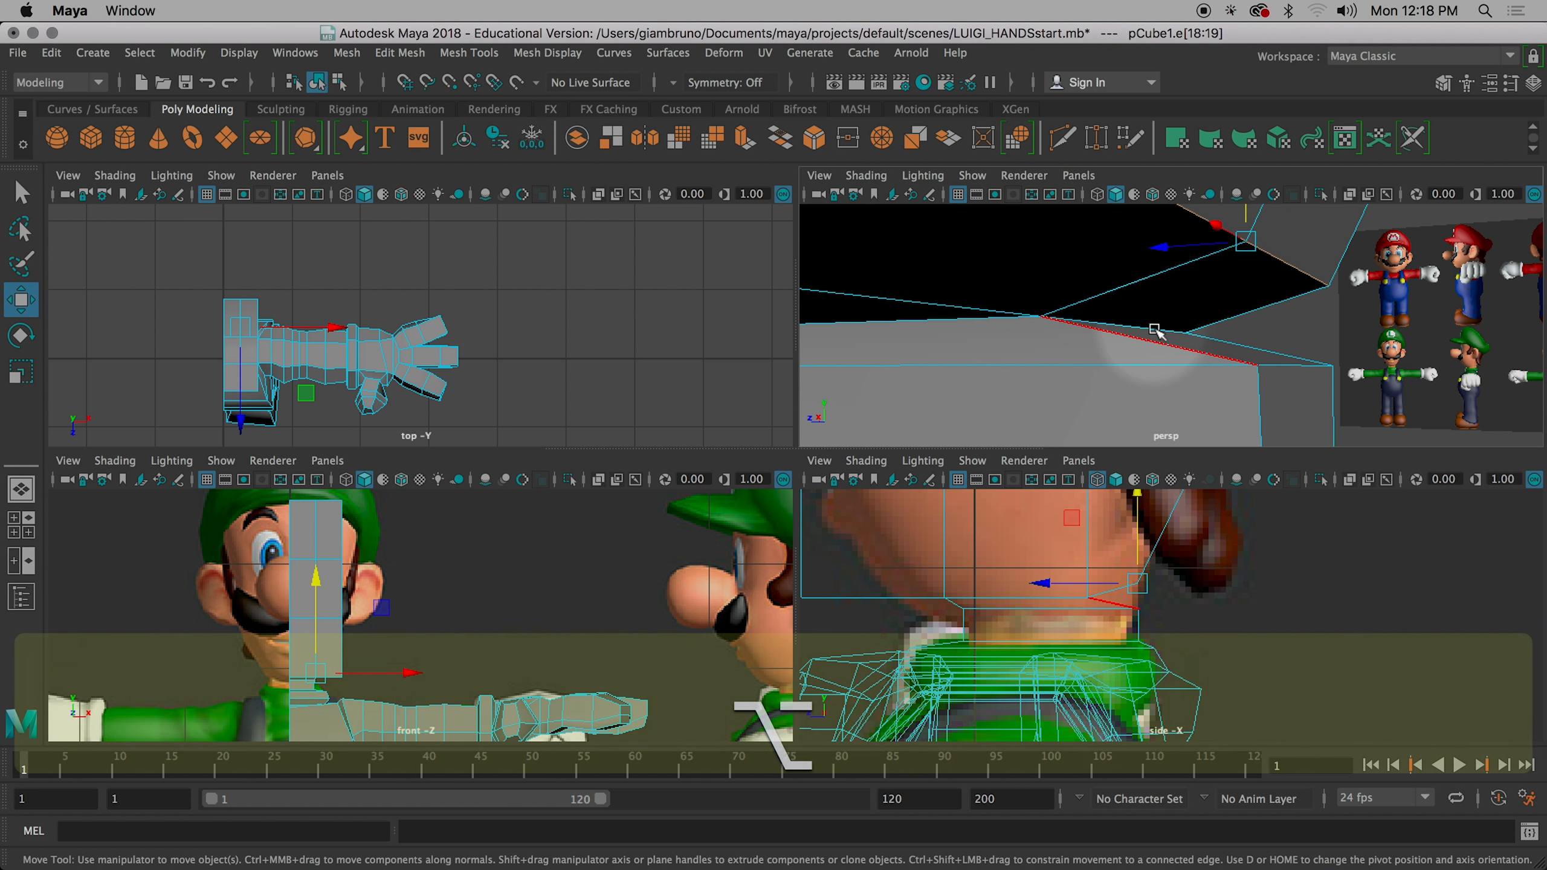
pyautogui.moveTo(1126, 317)
pyautogui.keyDown('alt'); pyautogui.mouseDown()
pyautogui.moveTo(1115, 336)
pyautogui.moveTo(1145, 321)
pyautogui.mouseUp(); pyautogui.keyUp('alt')
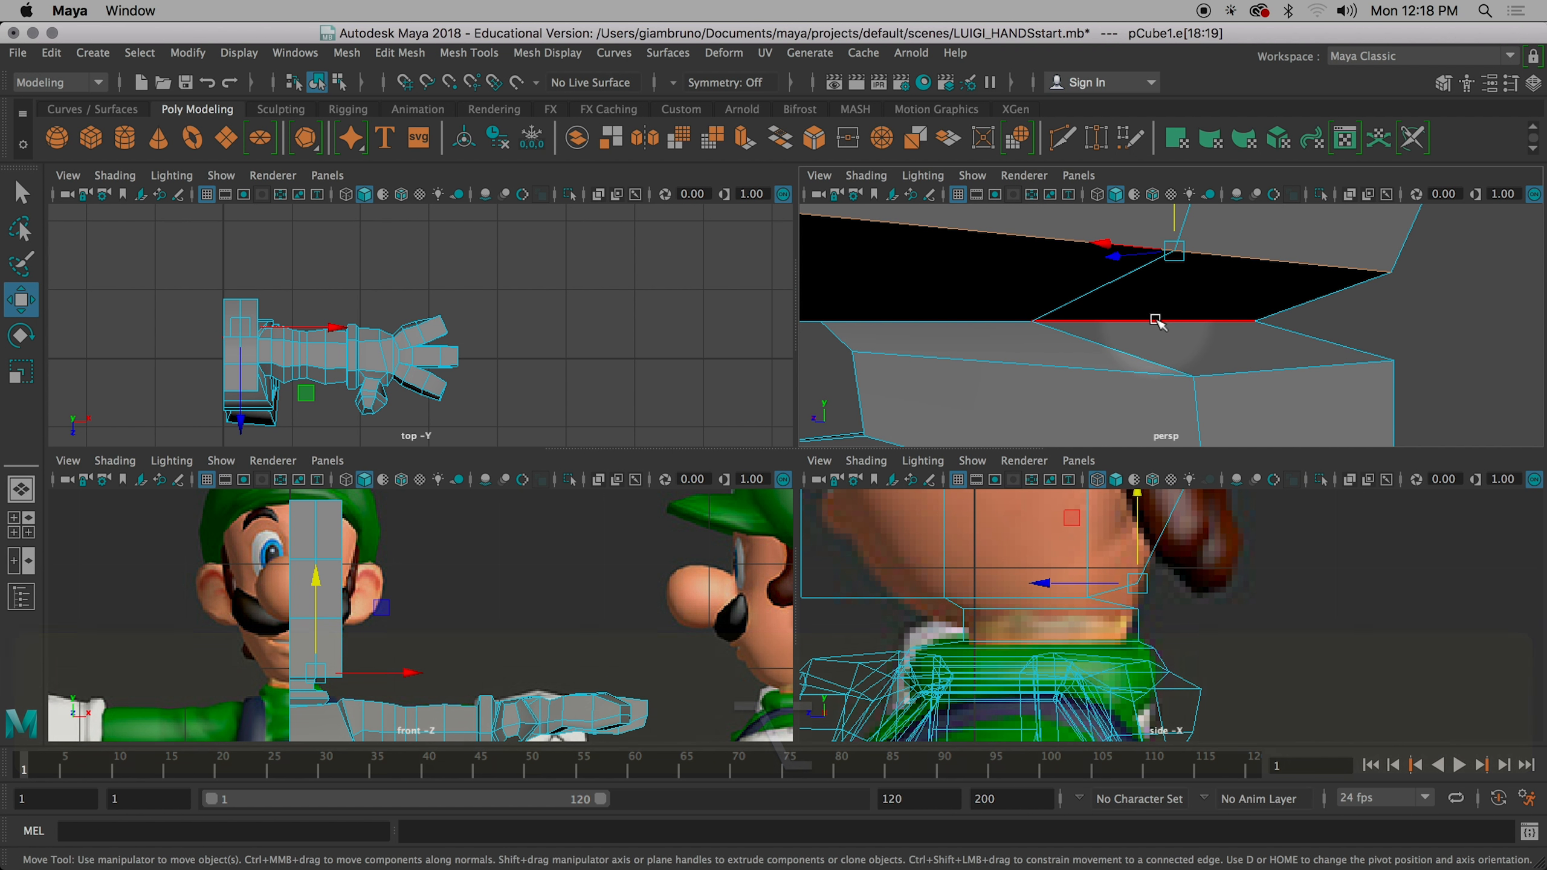
pyautogui.click(954, 333)
pyautogui.keyDown('shift'); pyautogui.click(941, 319); pyautogui.keyUp('shift')
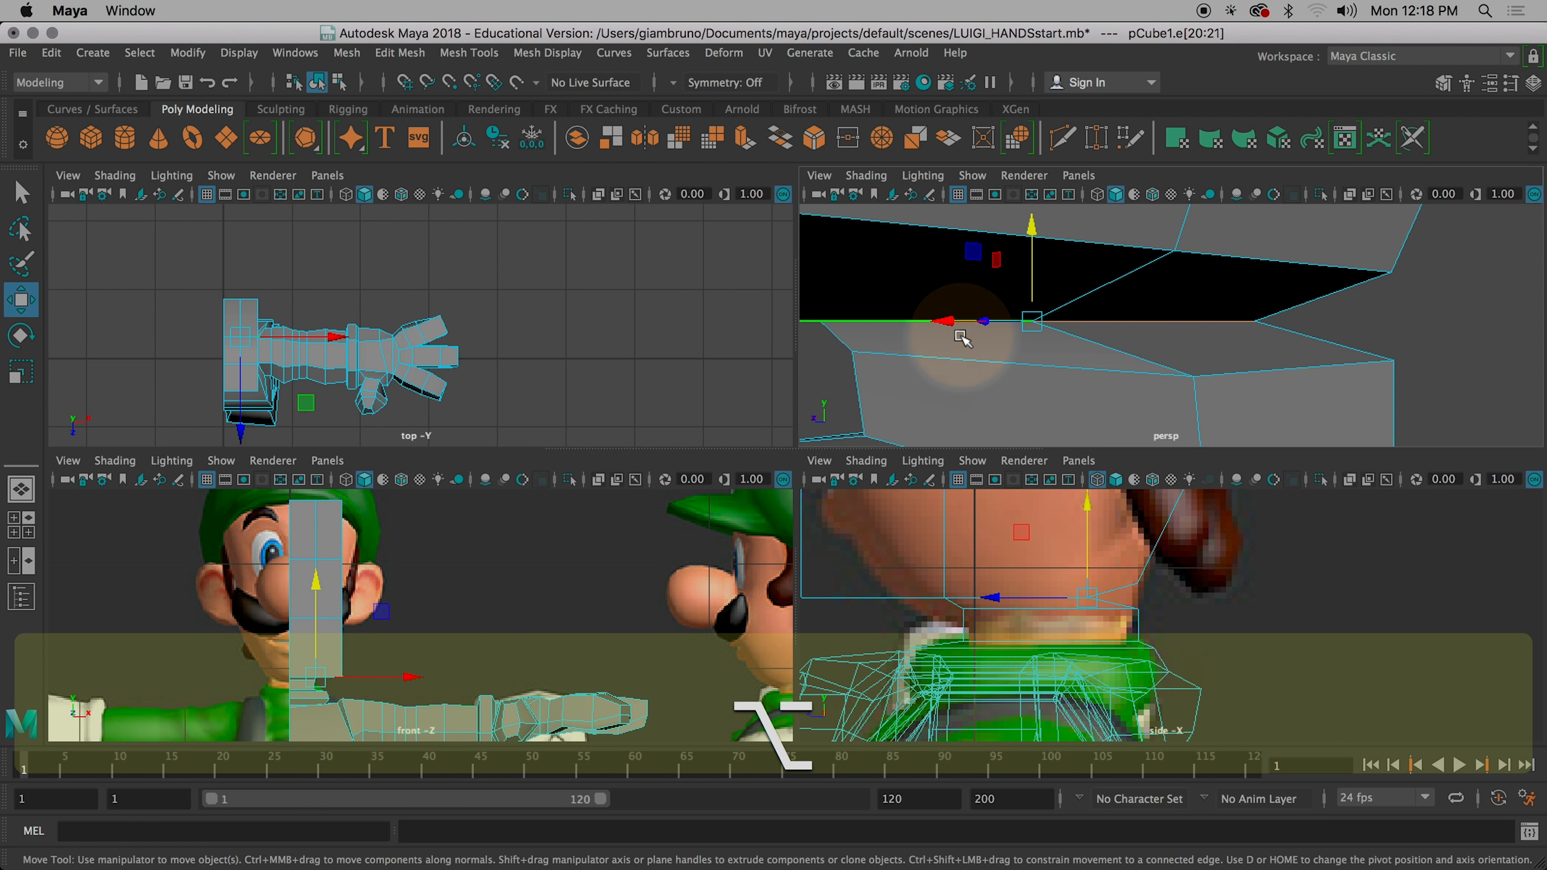
pyautogui.keyDown('alt'); pyautogui.moveTo(967, 335); pyautogui.dragTo(1028, 333); pyautogui.keyUp('alt')
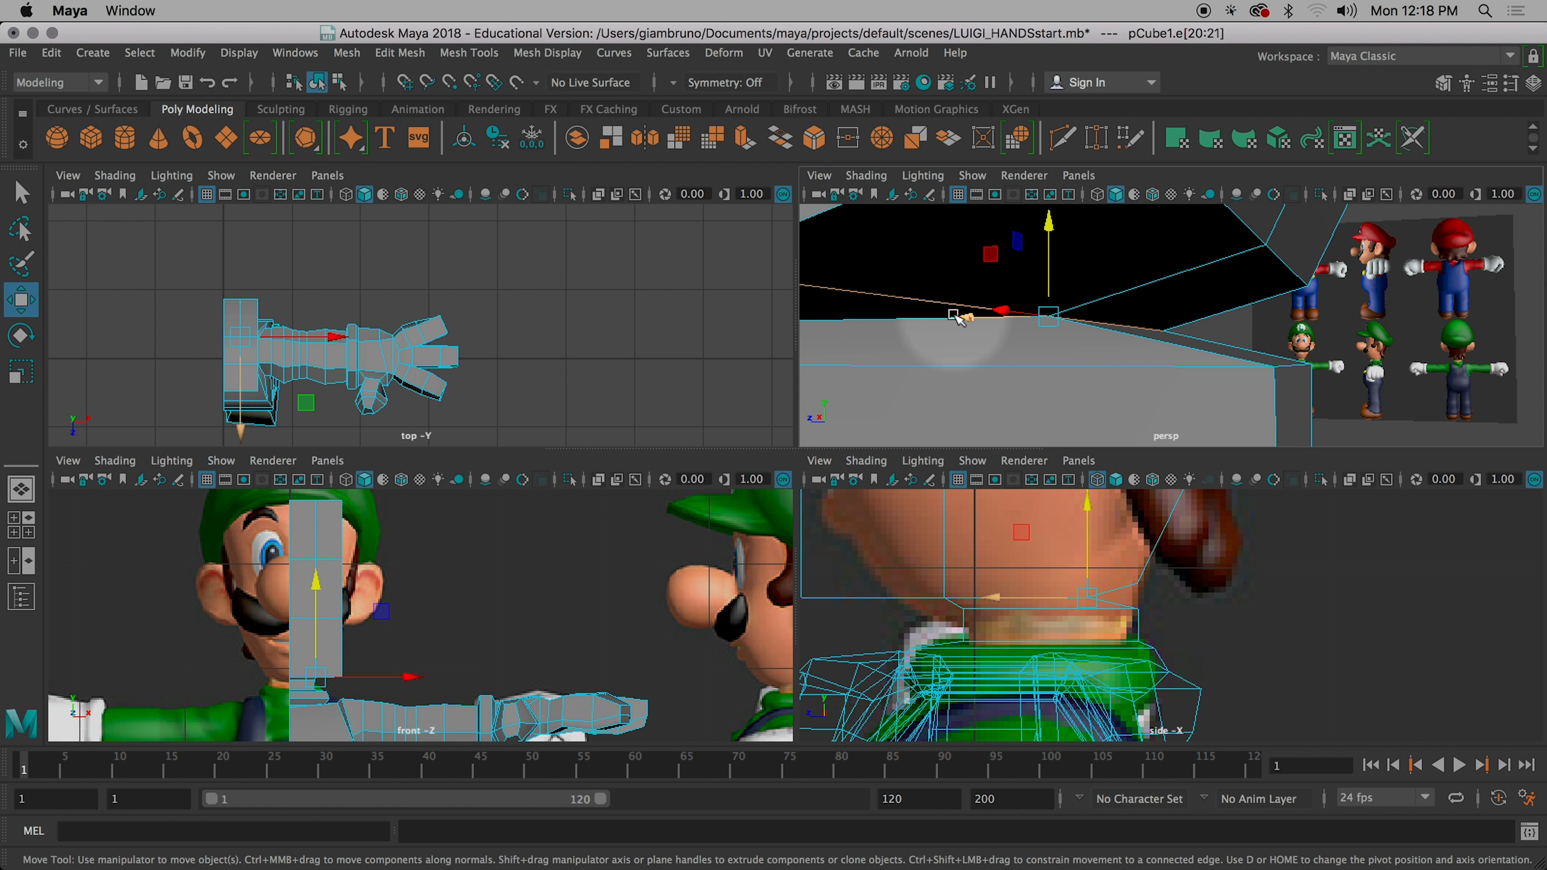
pyautogui.moveTo(965, 317); pyautogui.dragTo(1120, 315)
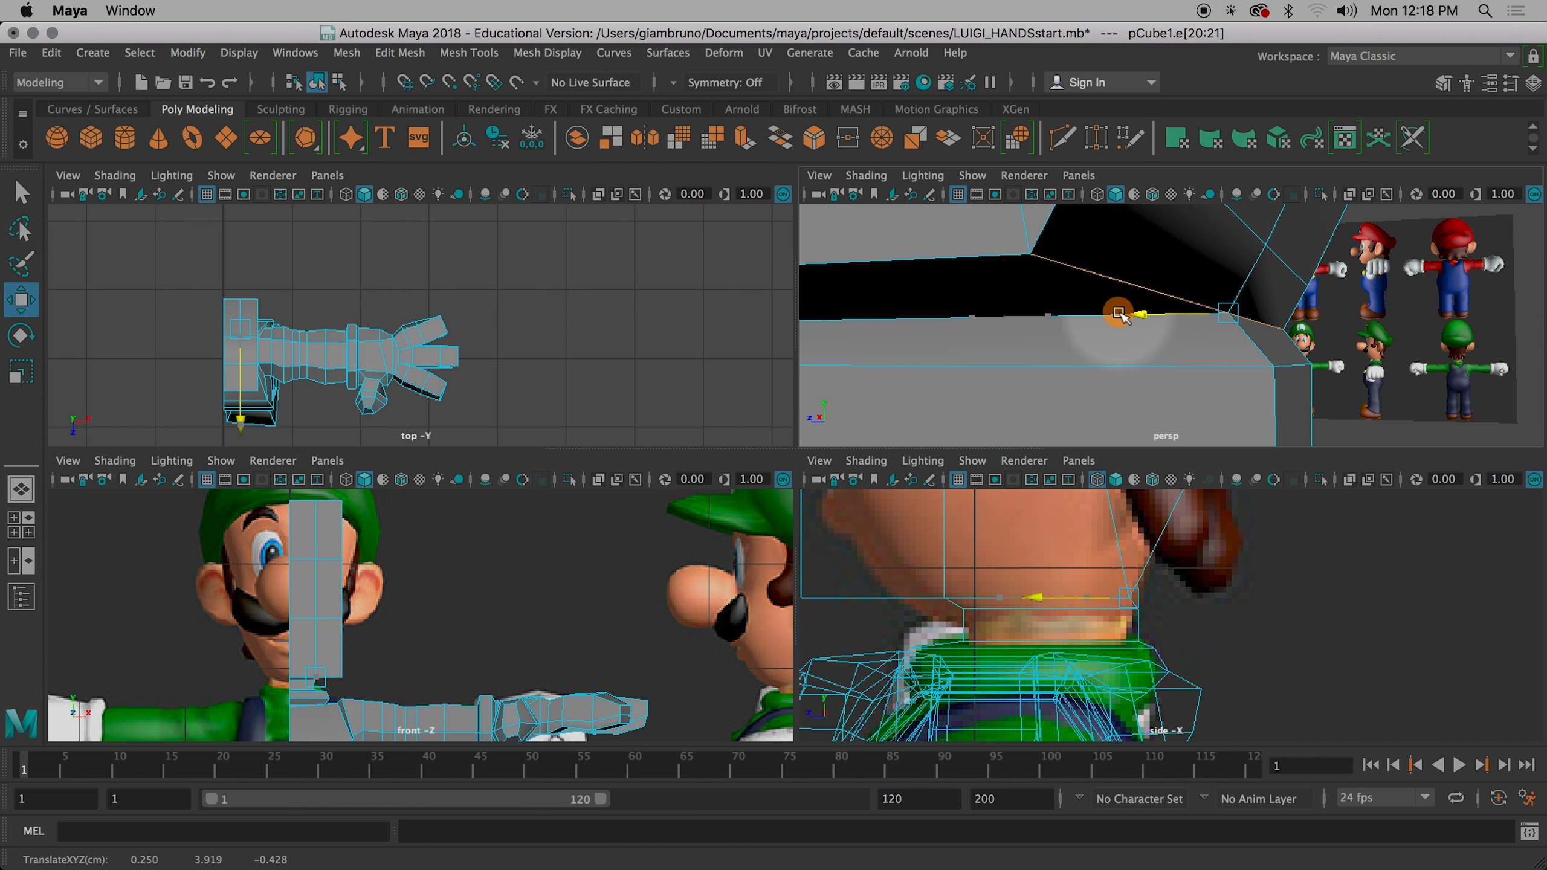
# - Move the edge at the top back of the neck slightly forward
pyautogui.click(1290, 365)
pyautogui.moveTo(1204, 366); pyautogui.dragTo(1173, 360)
pyautogui.scroll(-3, 1315, 388)
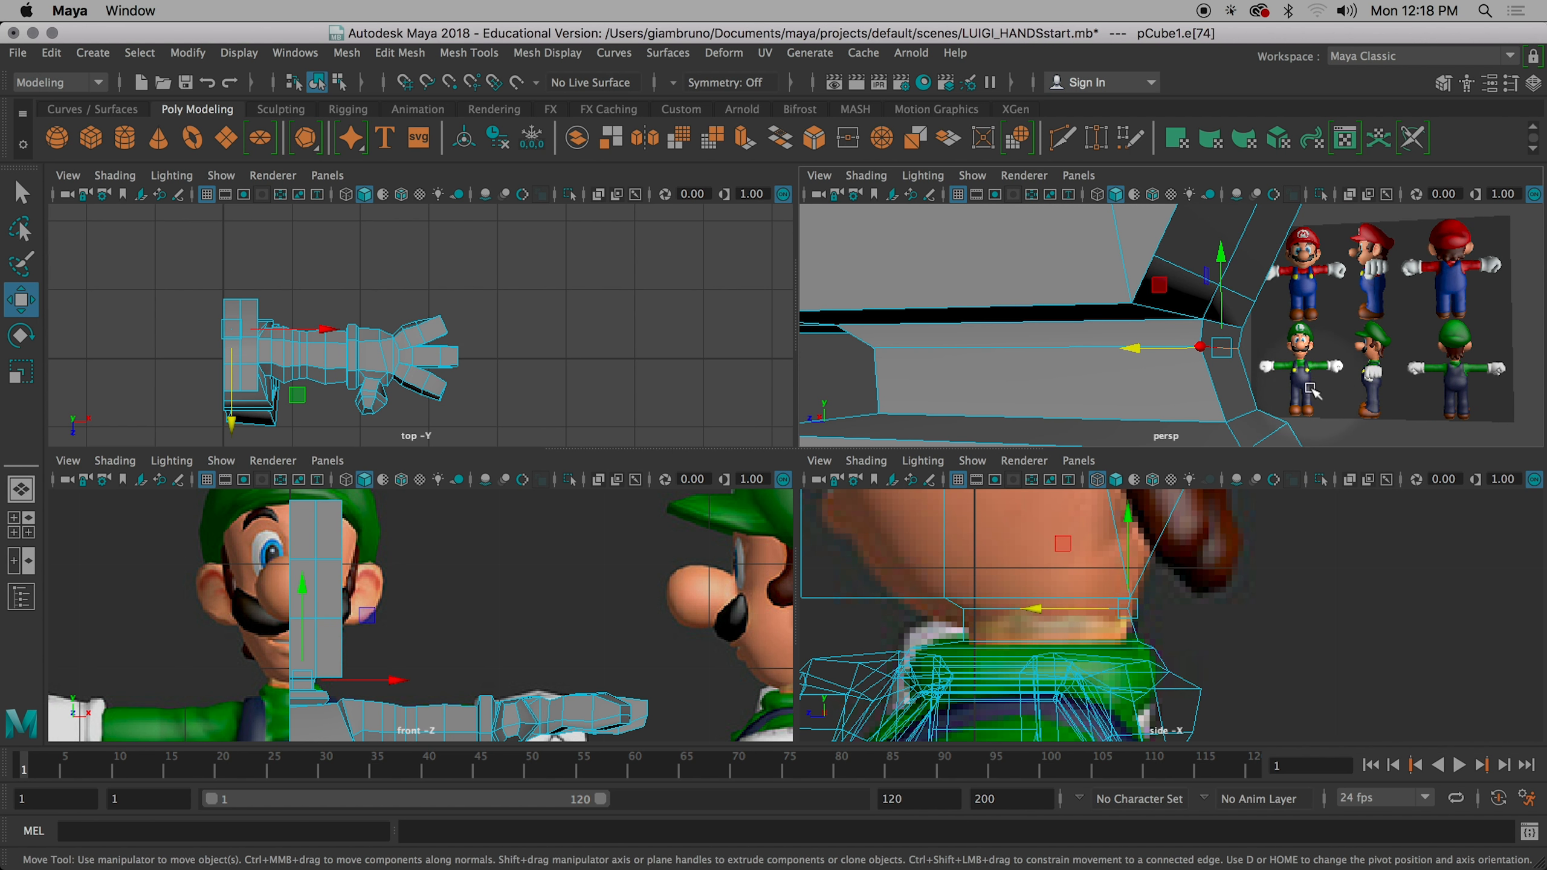
pyautogui.scroll(3, 1291, 390)
pyautogui.scroll(-3, 1288, 390)
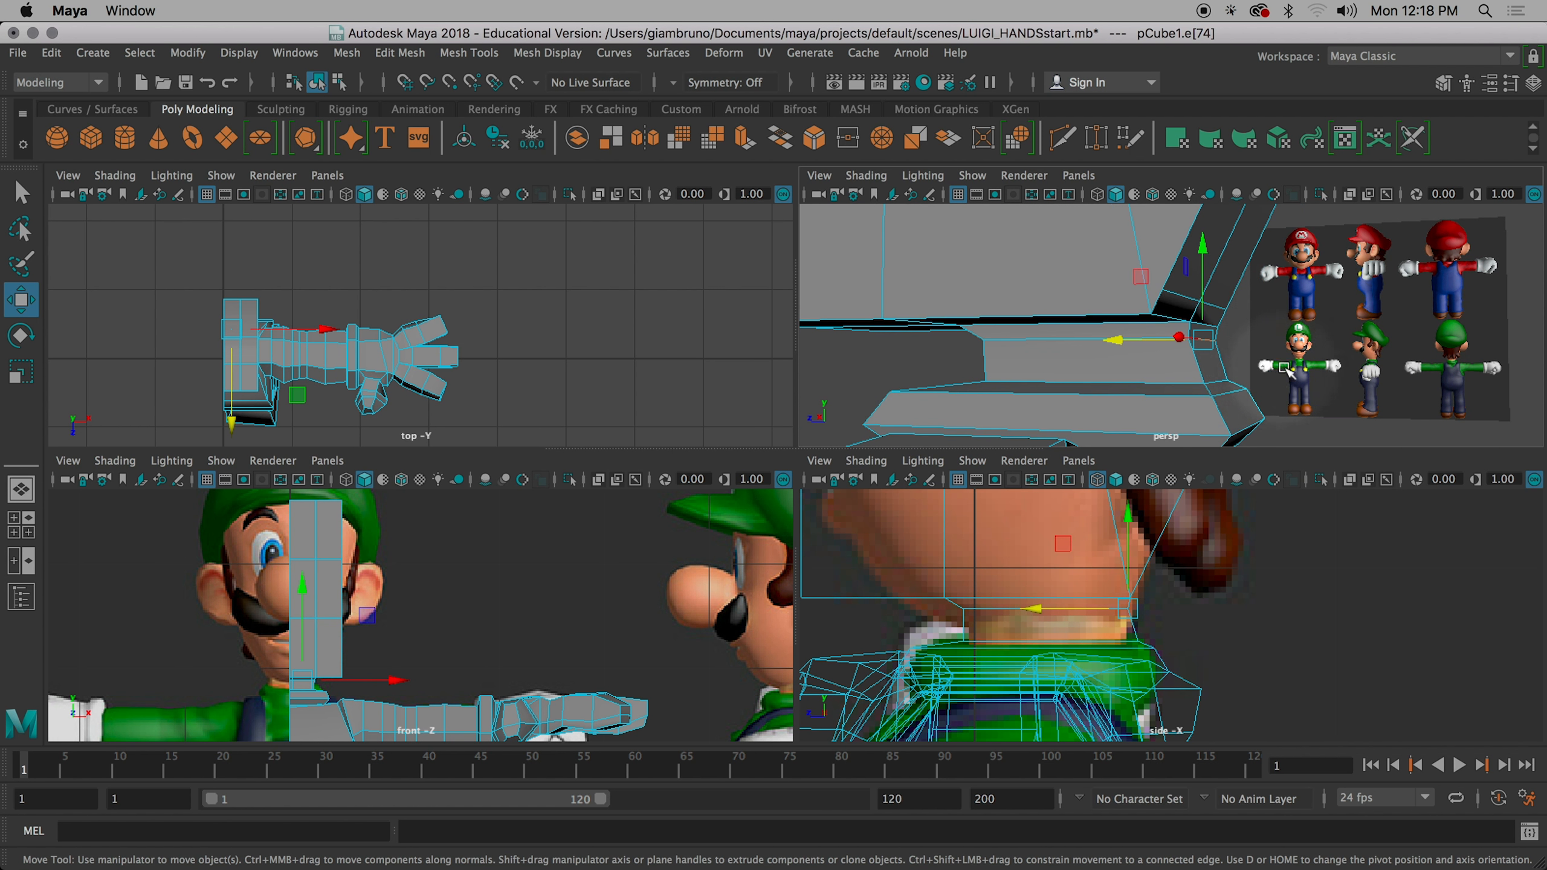
# - Examine the back of the head block and neck joint from several angles and against the hair in the side reference
pyautogui.keyDown('alt'); pyautogui.moveTo(1273, 378); pyautogui.dragTo(1197, 409); pyautogui.keyUp('alt')
pyautogui.scroll(-2, 1175, 393)
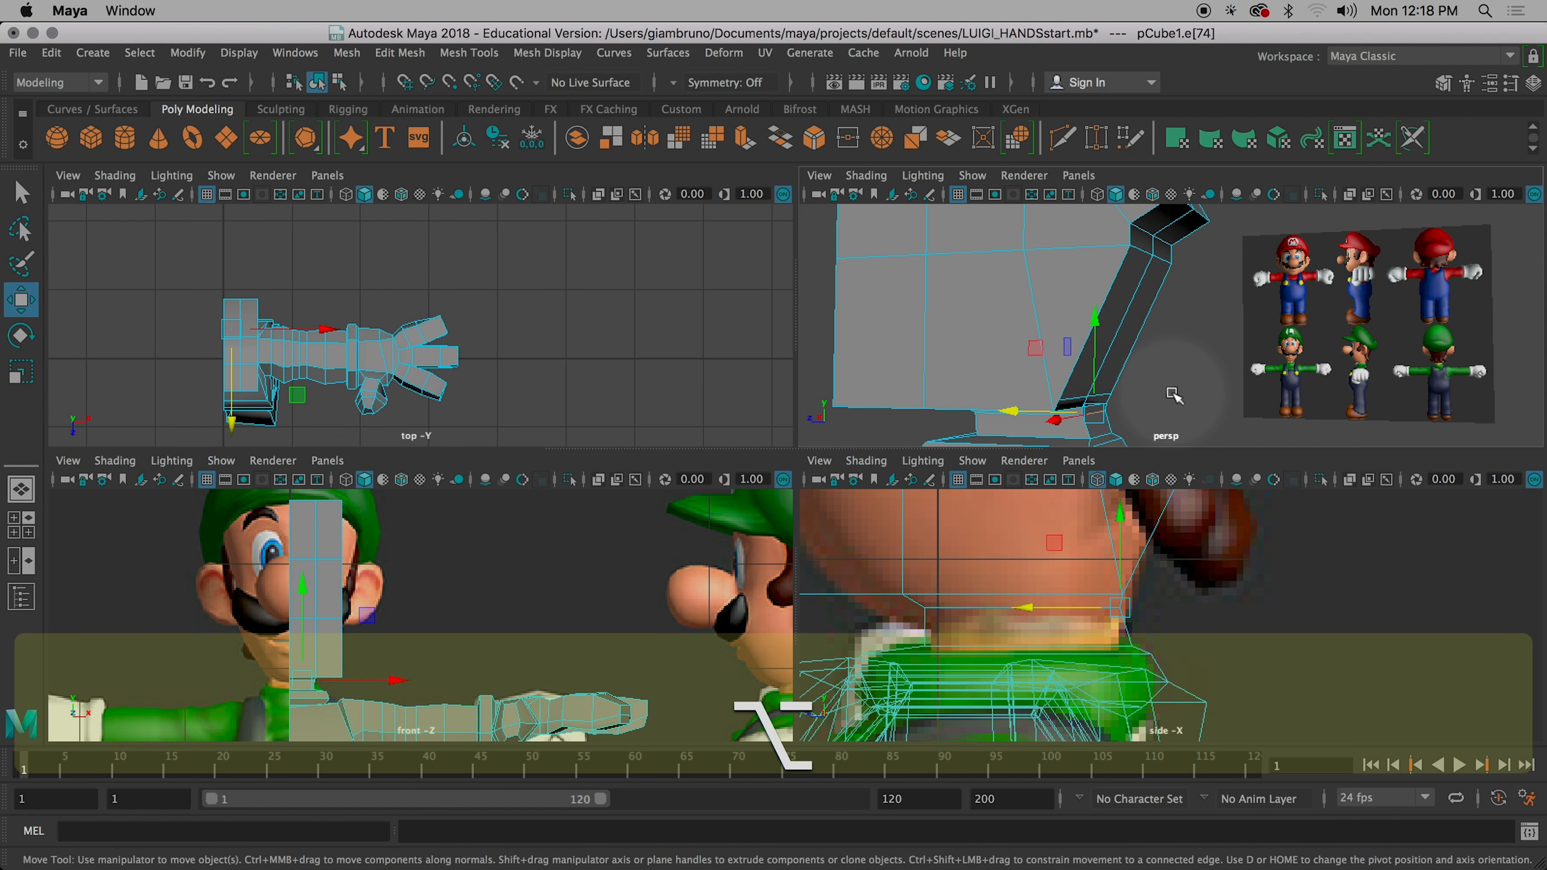
pyautogui.scroll(2, 1178, 394)
pyautogui.keyDown('alt'); pyautogui.moveTo(1239, 585); pyautogui.dragTo(1179, 710, button='middle'); pyautogui.keyUp('alt')
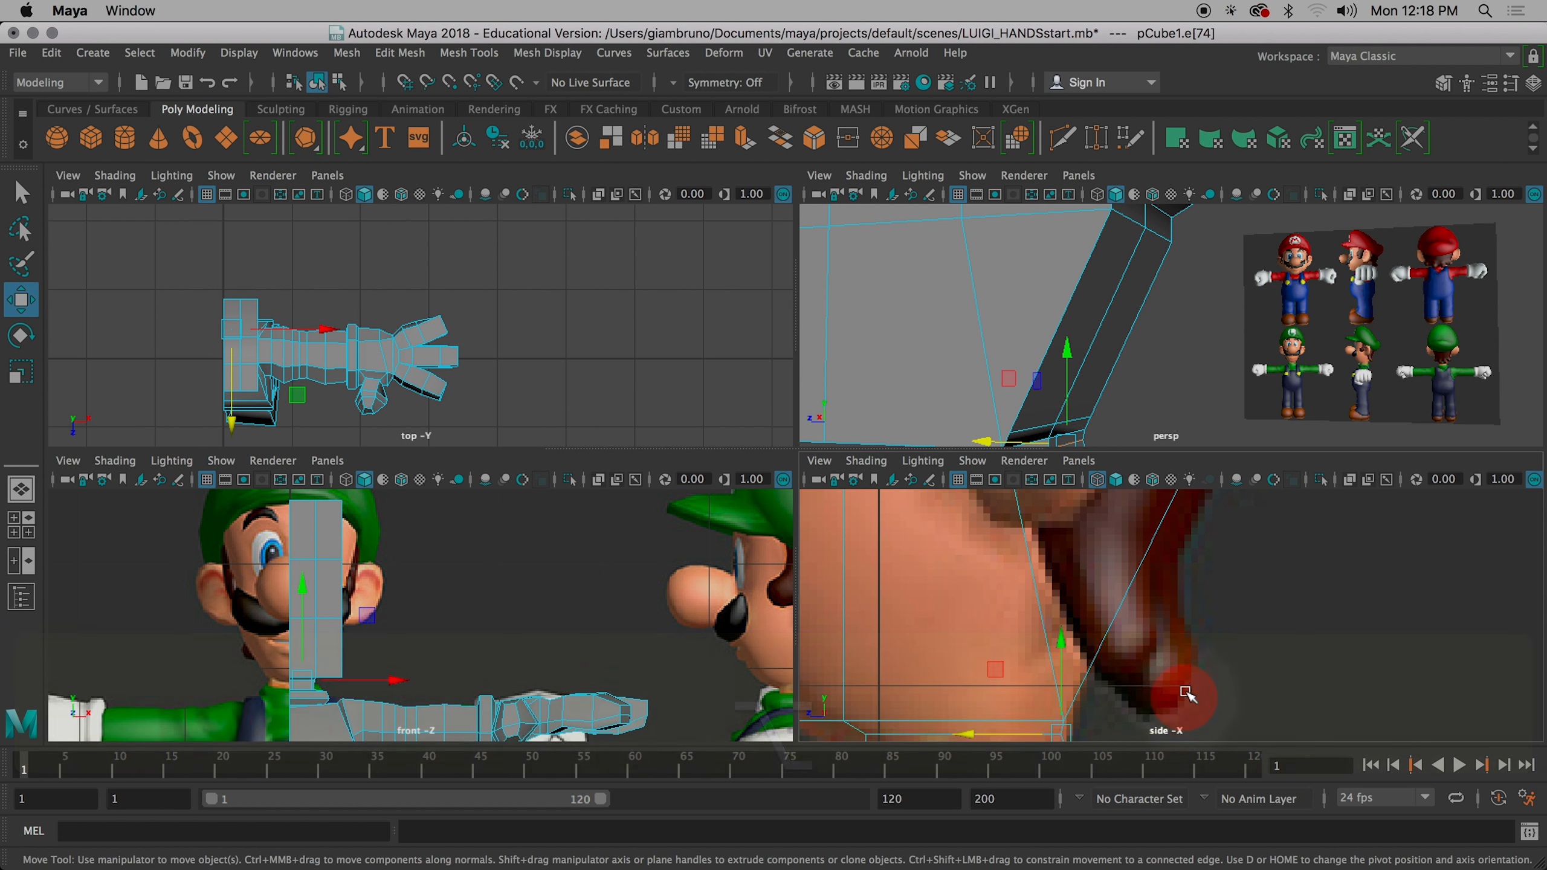
pyautogui.keyDown('alt'); pyautogui.moveTo(1207, 636); pyautogui.dragTo(1283, 546, button='middle'); pyautogui.keyUp('alt')
pyautogui.keyDown('alt'); pyautogui.moveTo(1222, 351); pyautogui.dragTo(1032, 319); pyautogui.keyUp('alt')
pyautogui.keyDown('alt'); pyautogui.moveTo(1138, 322); pyautogui.dragTo(1036, 528); pyautogui.keyUp('alt')
pyautogui.press('space')
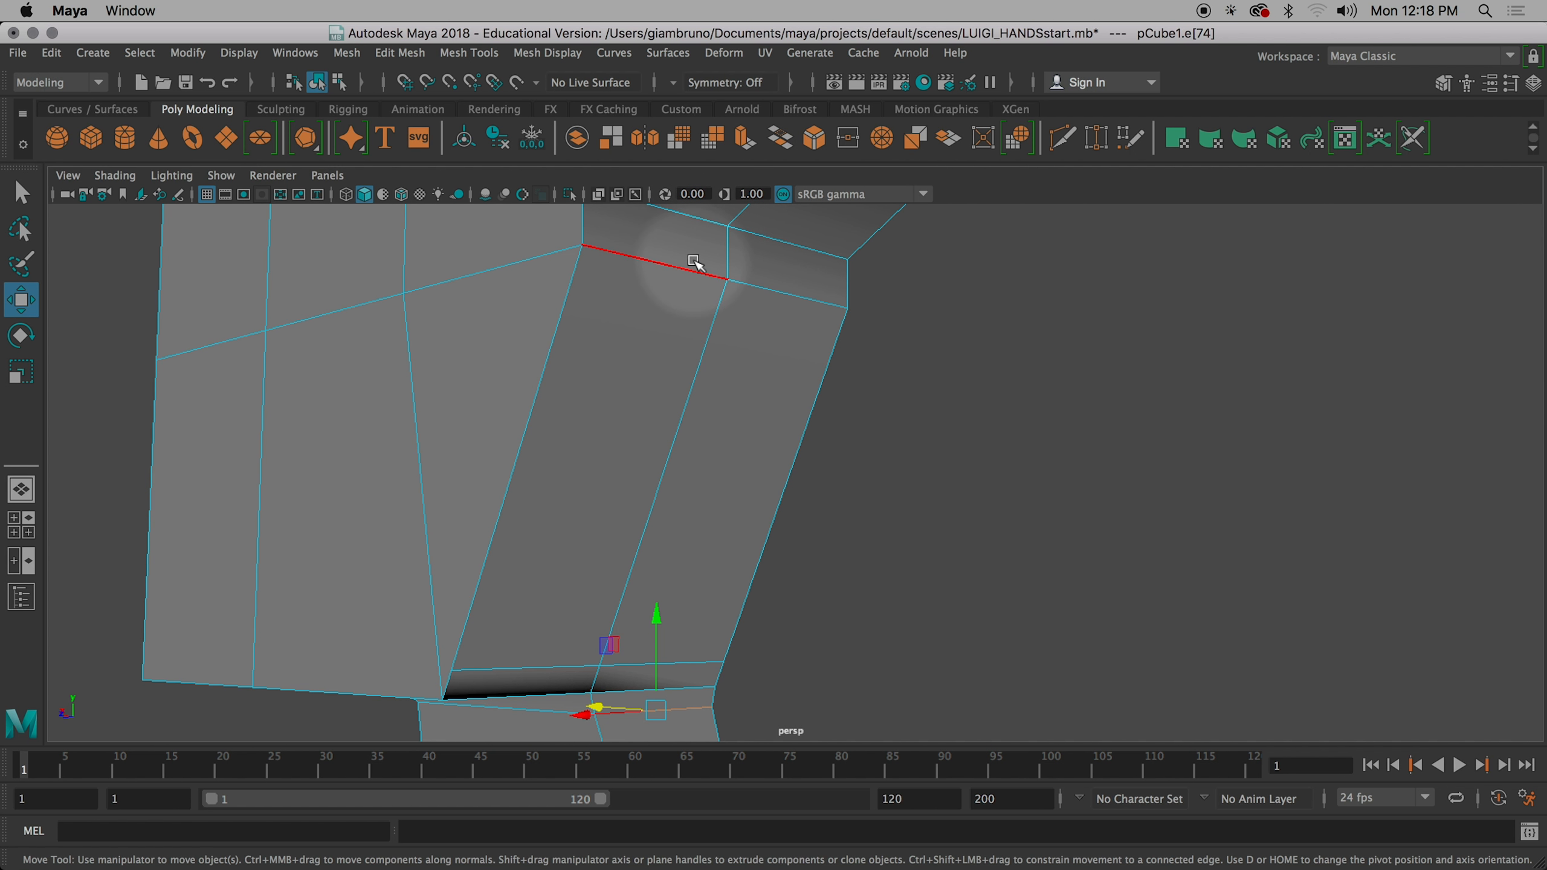
pyautogui.press('space')
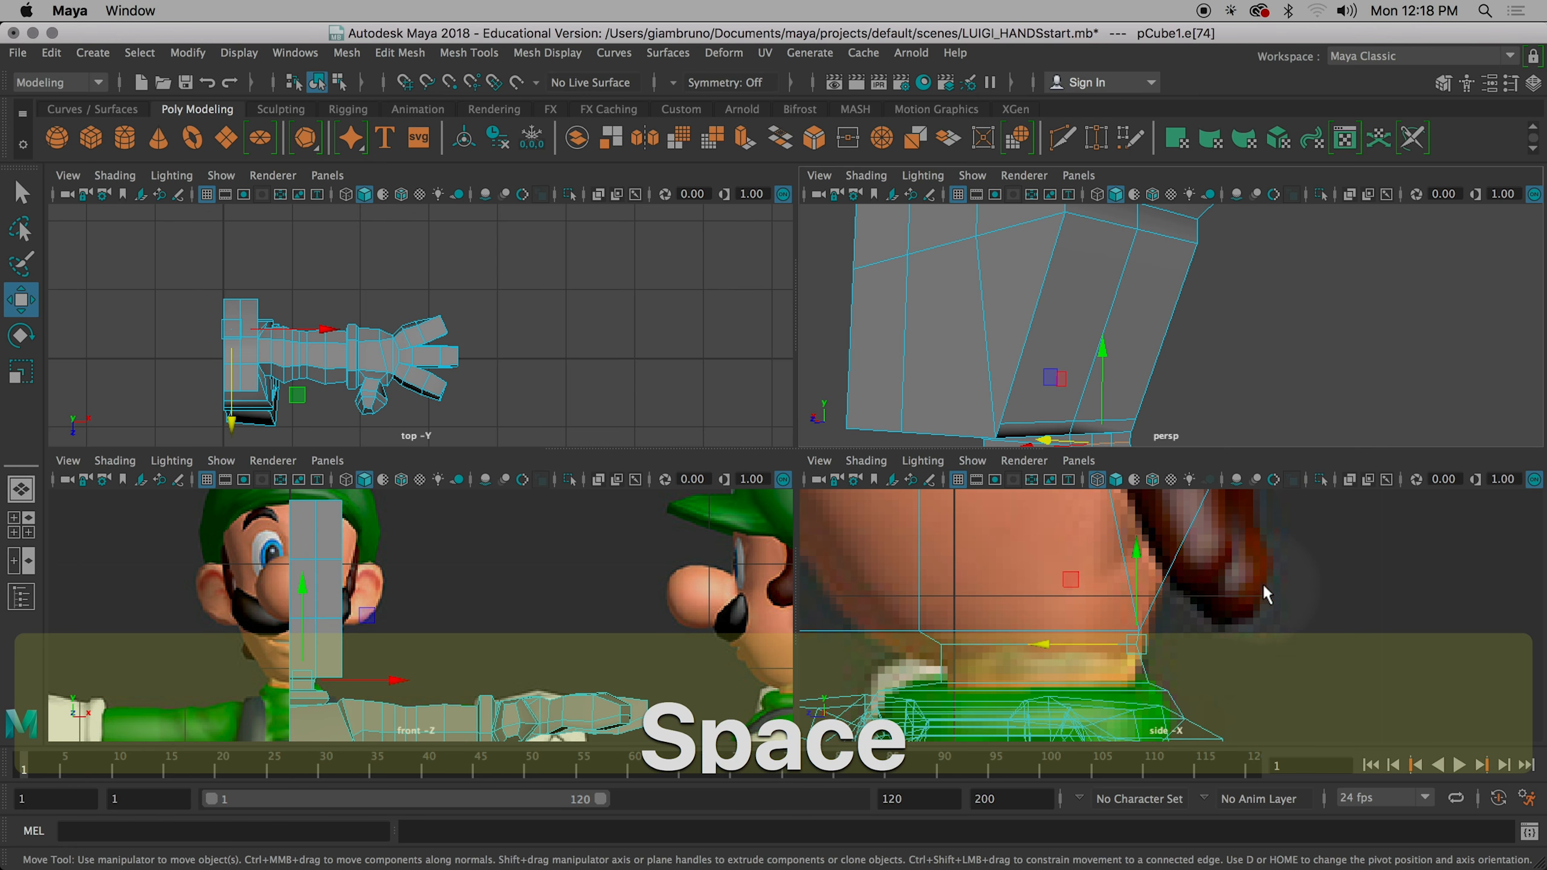
pyautogui.keyDown('alt'); pyautogui.moveTo(1262, 583); pyautogui.dragTo(1110, 677, button='middle'); pyautogui.keyUp('alt')
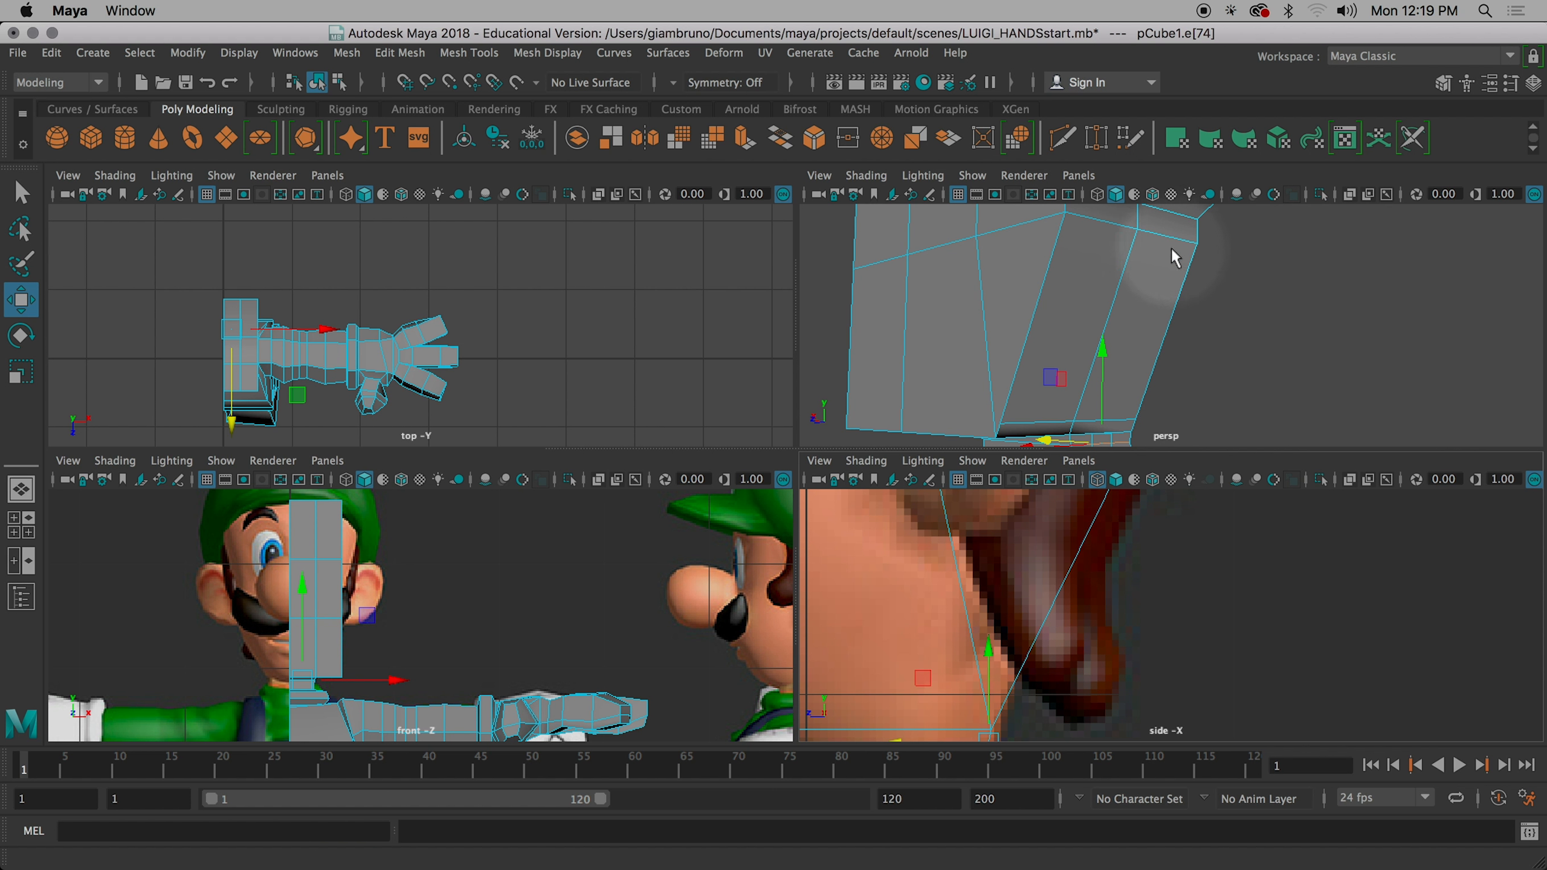
# - Select the two lower edges under the overhang at the back of the head and move them down and forward to the nape
pyautogui.keyDown('alt'); pyautogui.moveTo(1237, 310); pyautogui.dragTo(1174, 274); pyautogui.keyUp('alt')
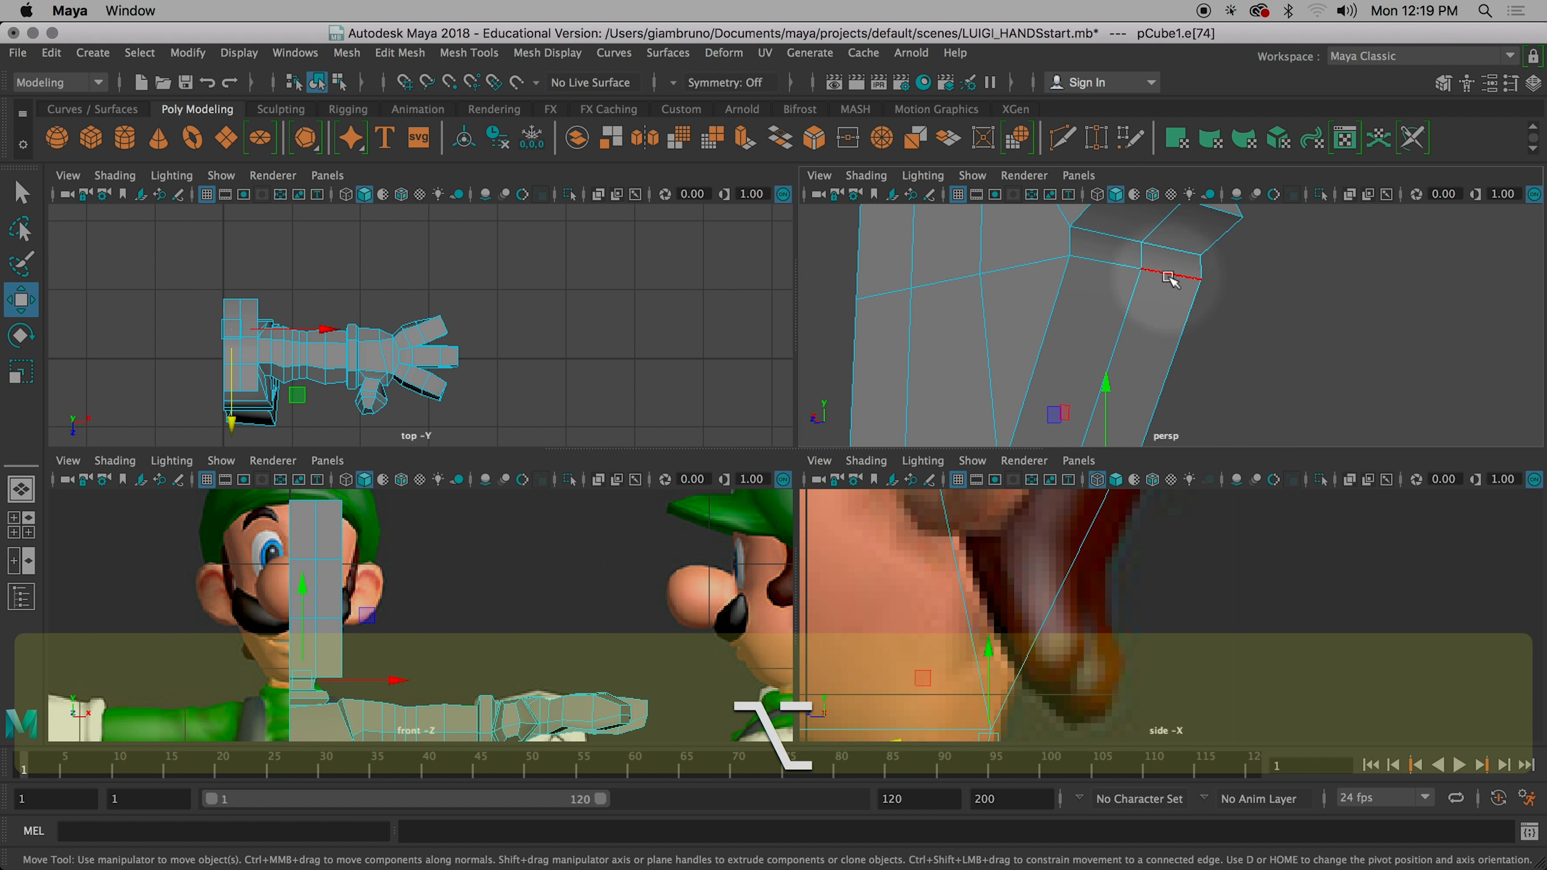
pyautogui.click(1163, 281)
pyautogui.press('q')
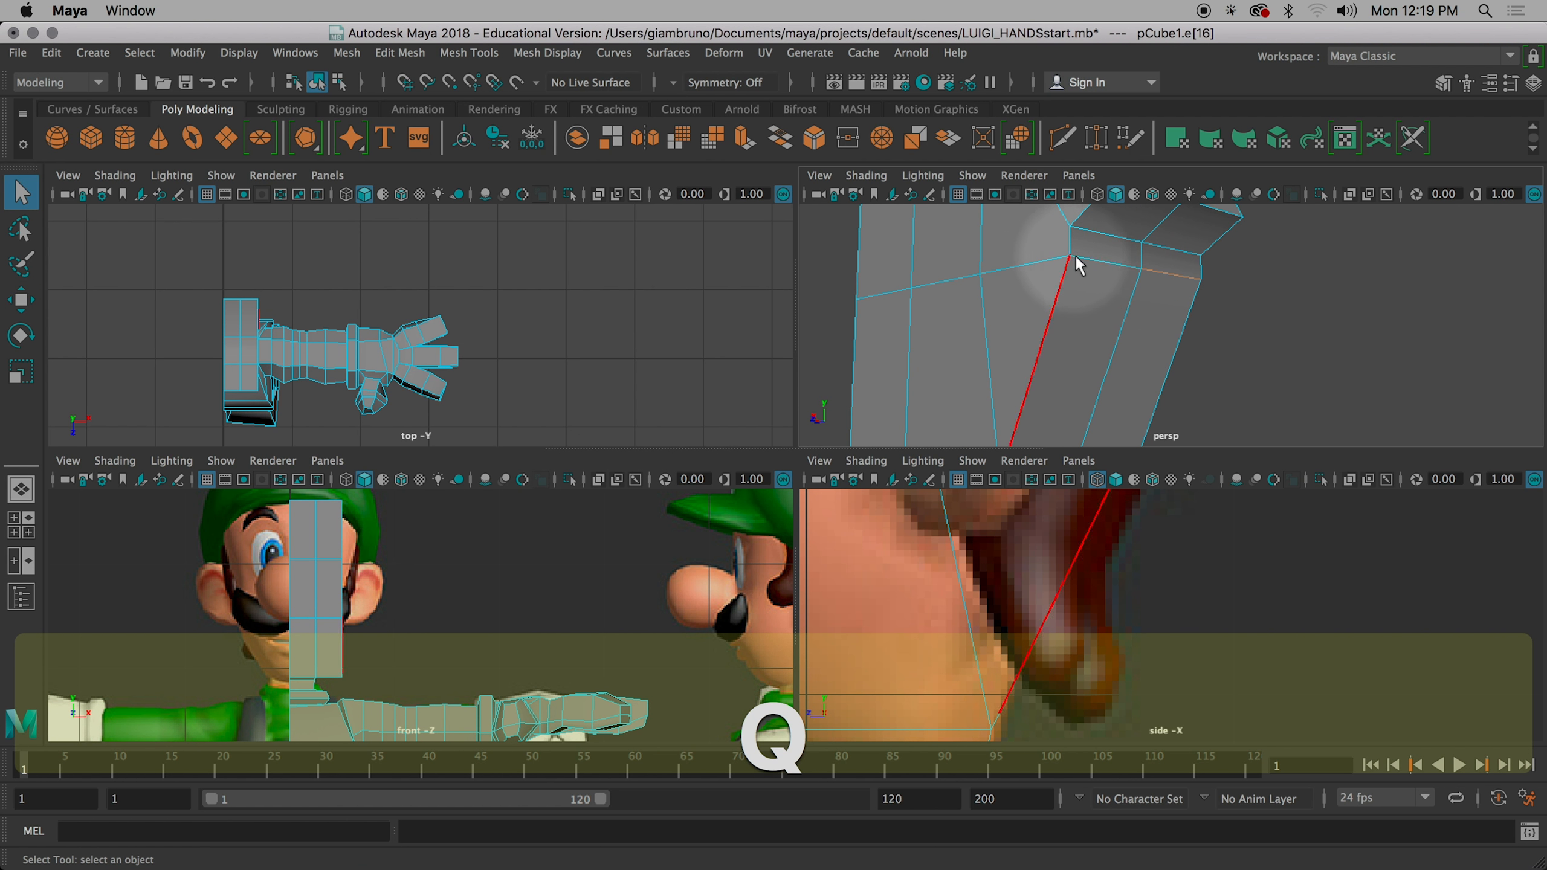
pyautogui.keyDown('shift'); pyautogui.click(1091, 262); pyautogui.keyUp('shift')
pyautogui.keyDown('alt'); pyautogui.moveTo(1194, 310); pyautogui.dragTo(1199, 372); pyautogui.keyUp('alt')
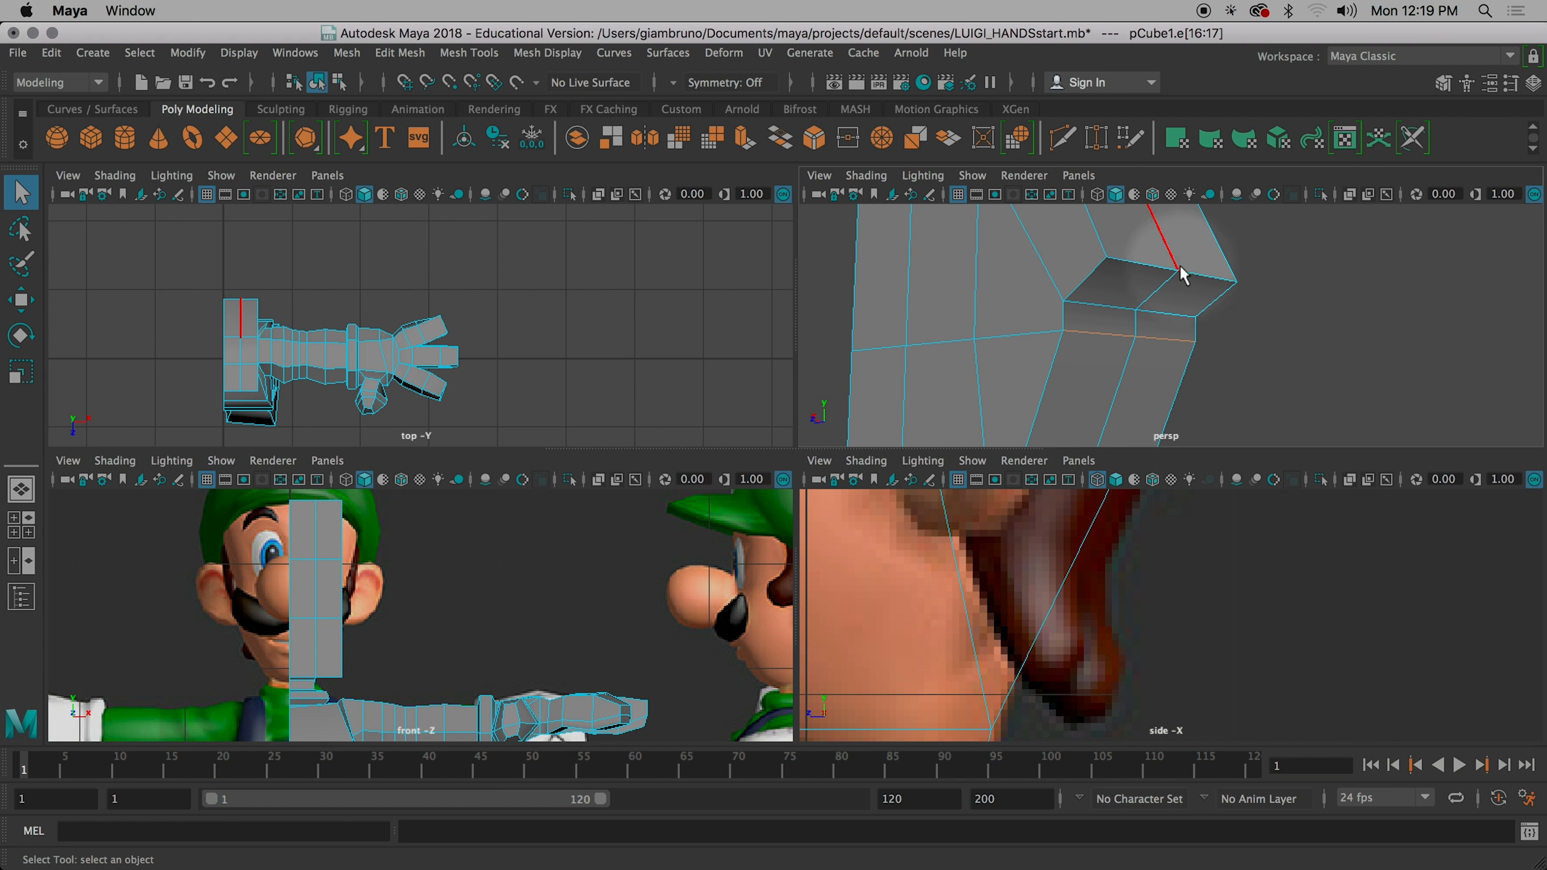
pyautogui.keyDown('alt'); pyautogui.moveTo(1216, 311); pyautogui.dragTo(1151, 304); pyautogui.keyUp('alt')
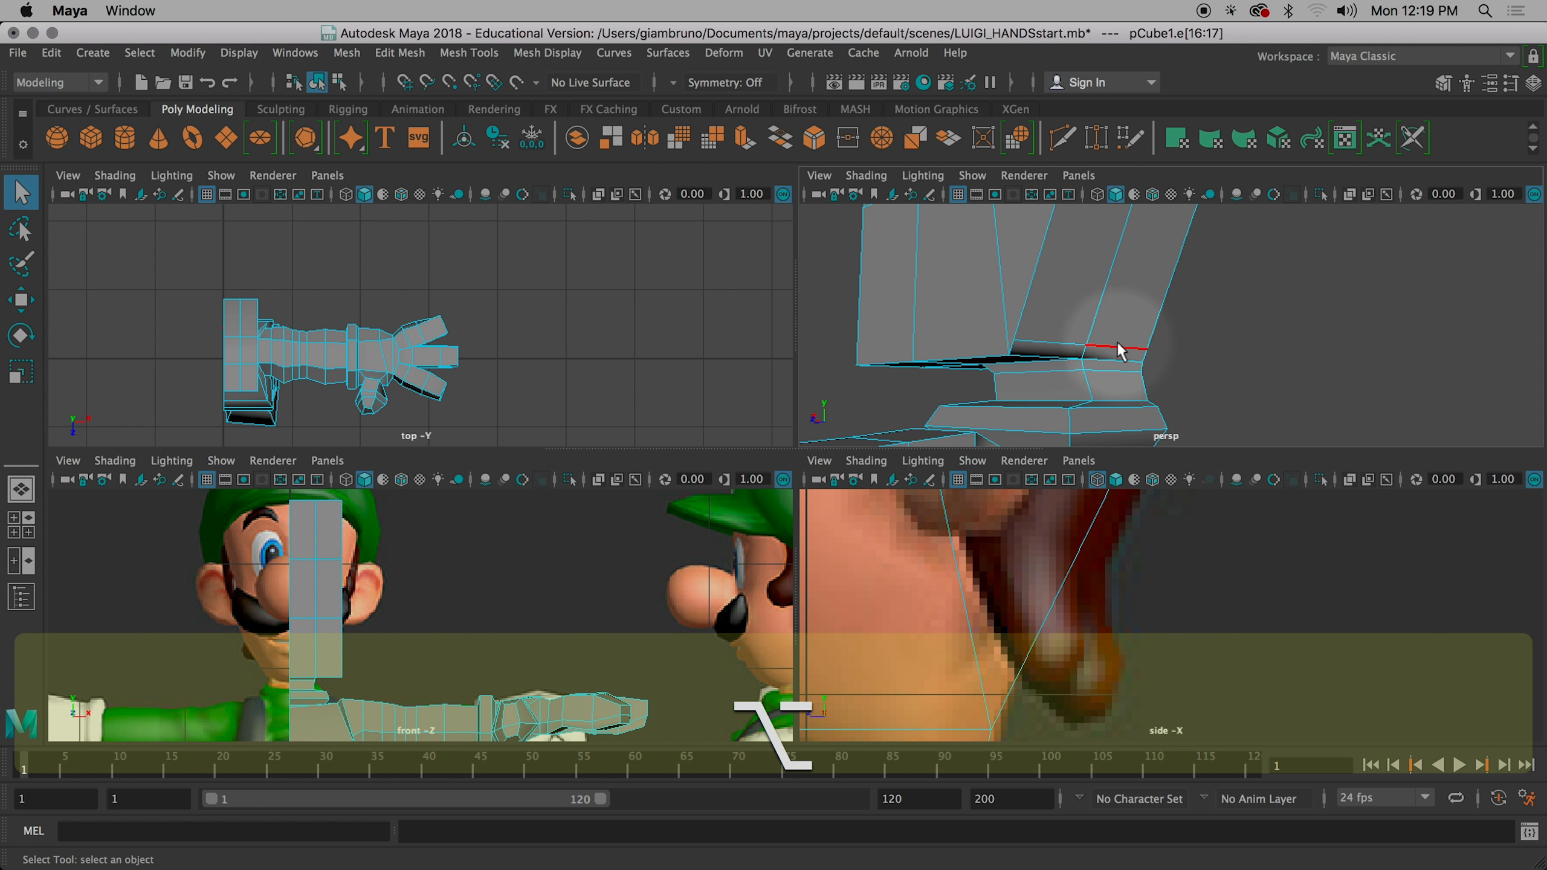
pyautogui.keyDown('alt'); pyautogui.moveTo(1080, 346); pyautogui.dragTo(1184, 432); pyautogui.keyUp('alt')
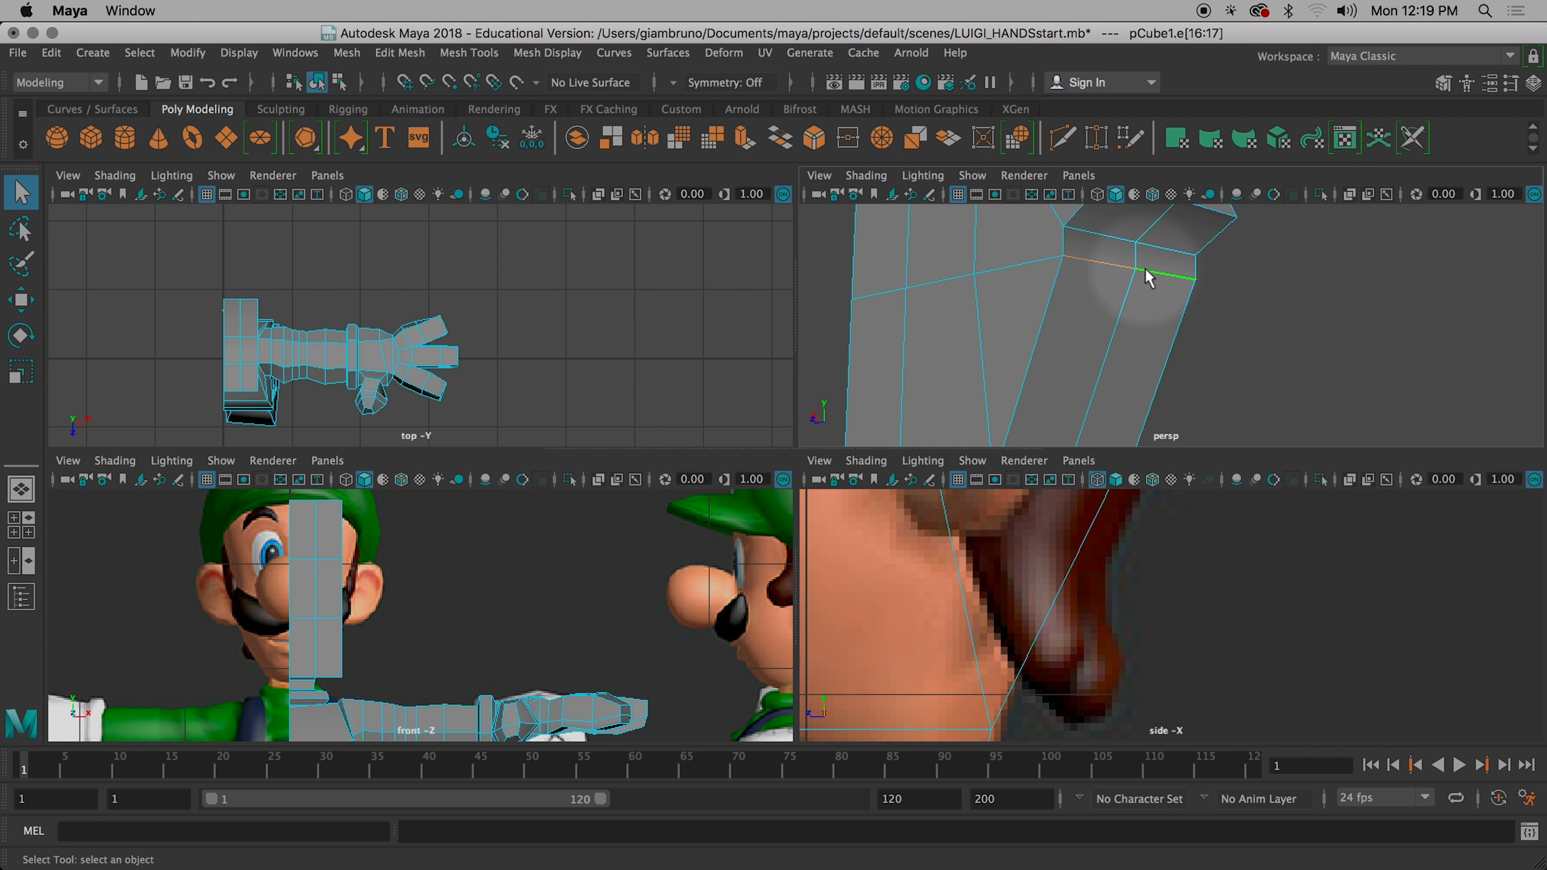
pyautogui.press('w')
pyautogui.keyDown('alt'); pyautogui.moveTo(1098, 518); pyautogui.dragTo(1184, 613, button='middle'); pyautogui.keyUp('alt')
pyautogui.moveTo(1119, 552); pyautogui.dragTo(962, 642)
pyautogui.moveTo(1026, 567); pyautogui.dragTo(1027, 543)
pyautogui.moveTo(961, 617); pyautogui.dragTo(953, 616)
pyautogui.keyDown('alt'); pyautogui.moveTo(1125, 586); pyautogui.dragTo(1142, 622, button='middle'); pyautogui.keyUp('alt')
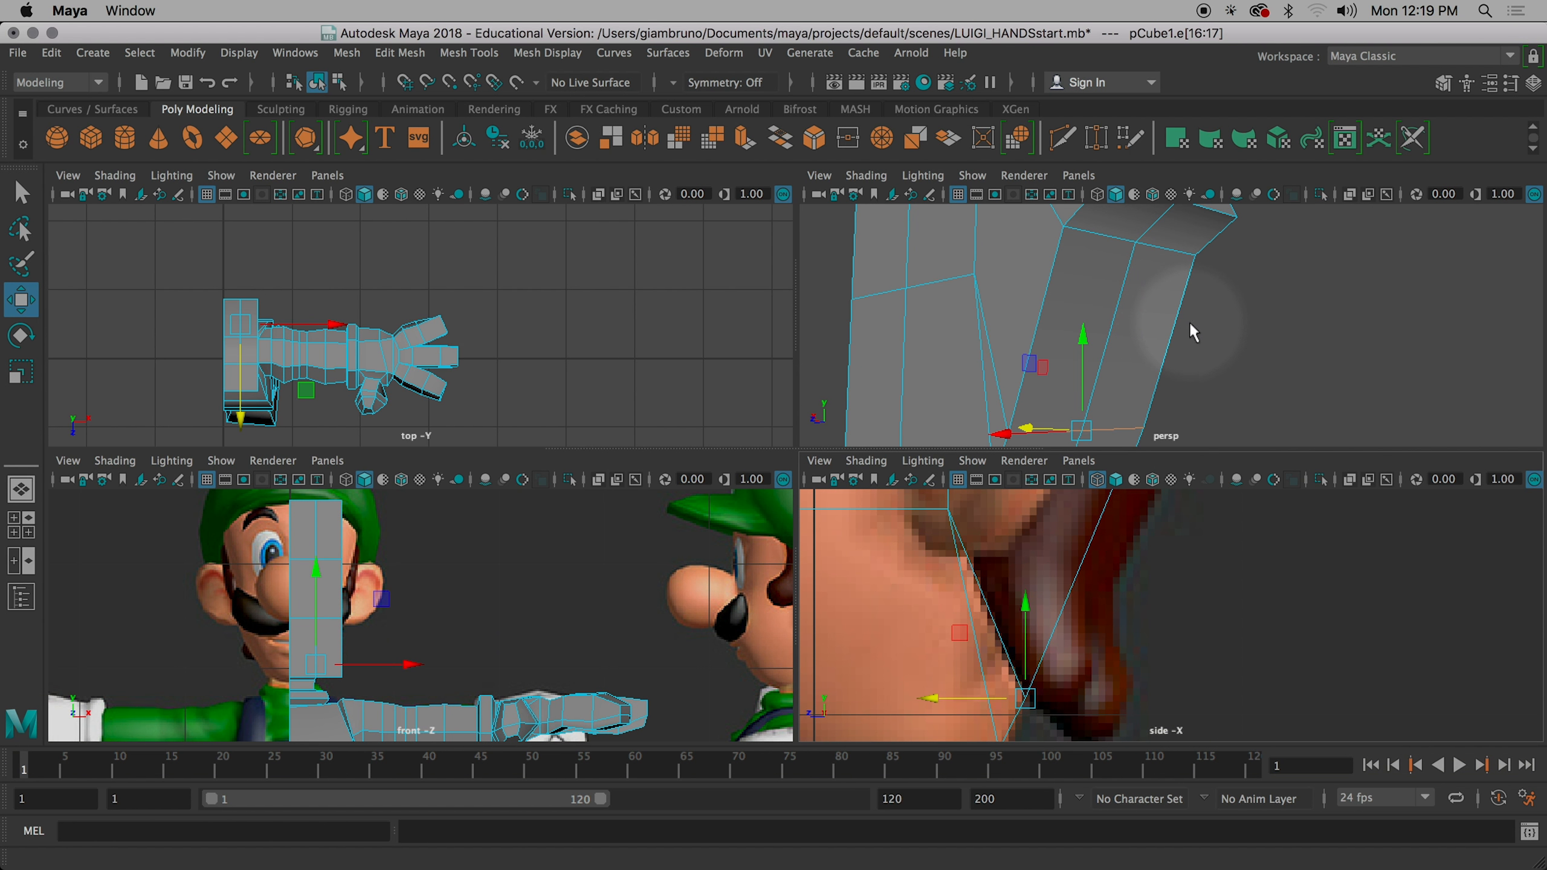
# - Select the two edges directly beneath the overhang on the head's back and move them down and slightly forward within the hair outline
pyautogui.scroll(-3, 1189, 320)
pyautogui.keyDown('alt'); pyautogui.moveTo(1189, 321); pyautogui.dragTo(1375, 263, button='middle'); pyautogui.keyUp('alt')
pyautogui.moveTo(1315, 283)
pyautogui.keyDown('alt'); pyautogui.mouseDown()
pyautogui.moveTo(1312, 317)
pyautogui.moveTo(1286, 292)
pyautogui.moveTo(1318, 274)
pyautogui.mouseUp(); pyautogui.keyUp('alt')
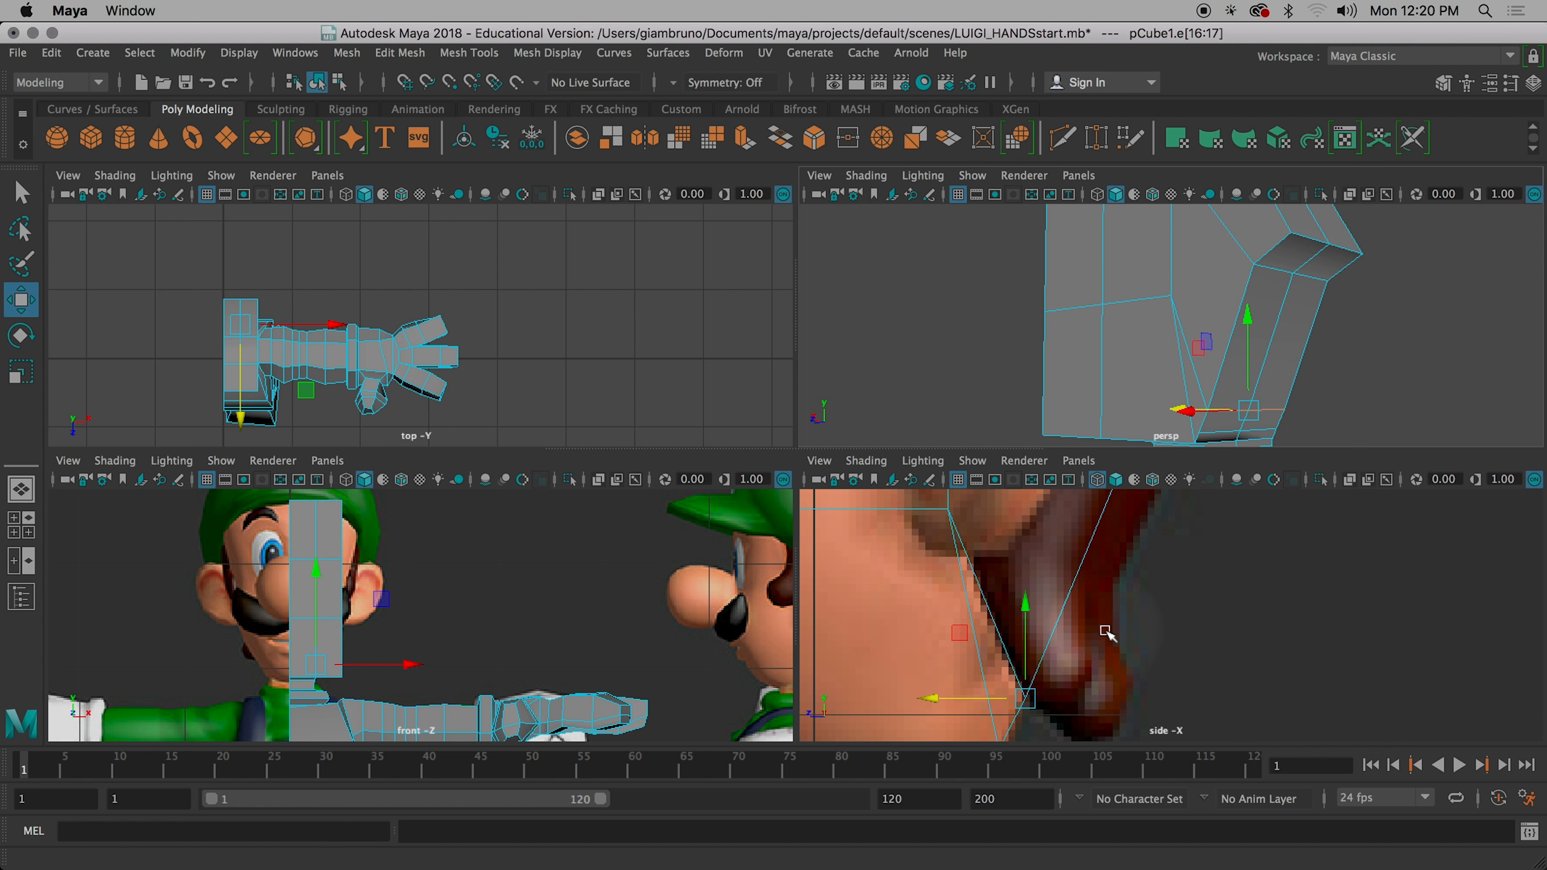
pyautogui.keyDown('alt'); pyautogui.moveTo(1132, 619); pyautogui.dragTo(1119, 650, button='middle'); pyautogui.keyUp('alt')
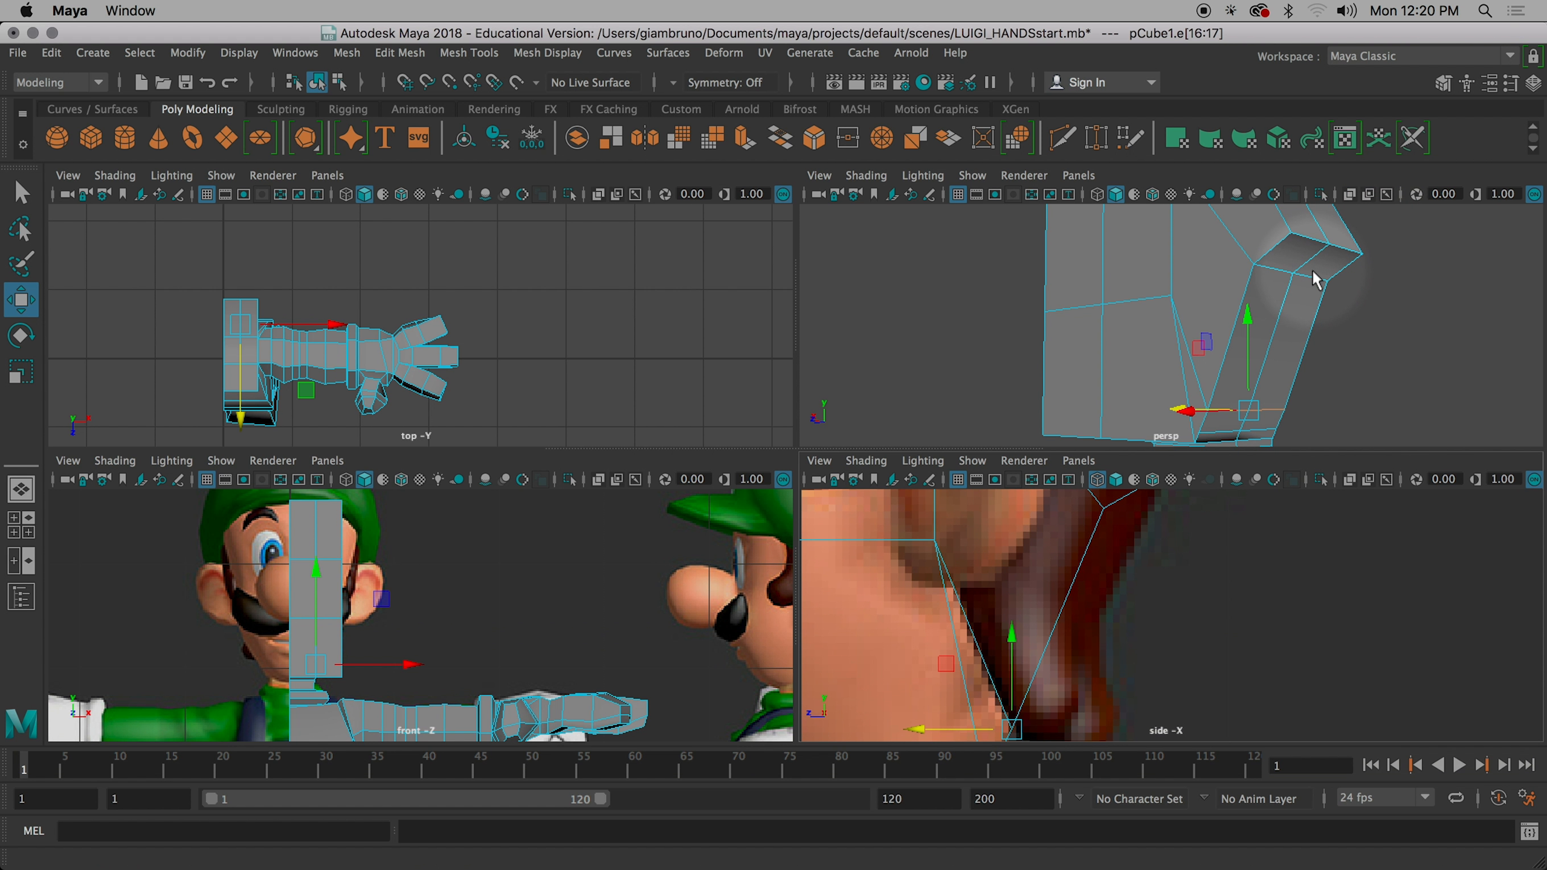
pyautogui.click(1313, 274)
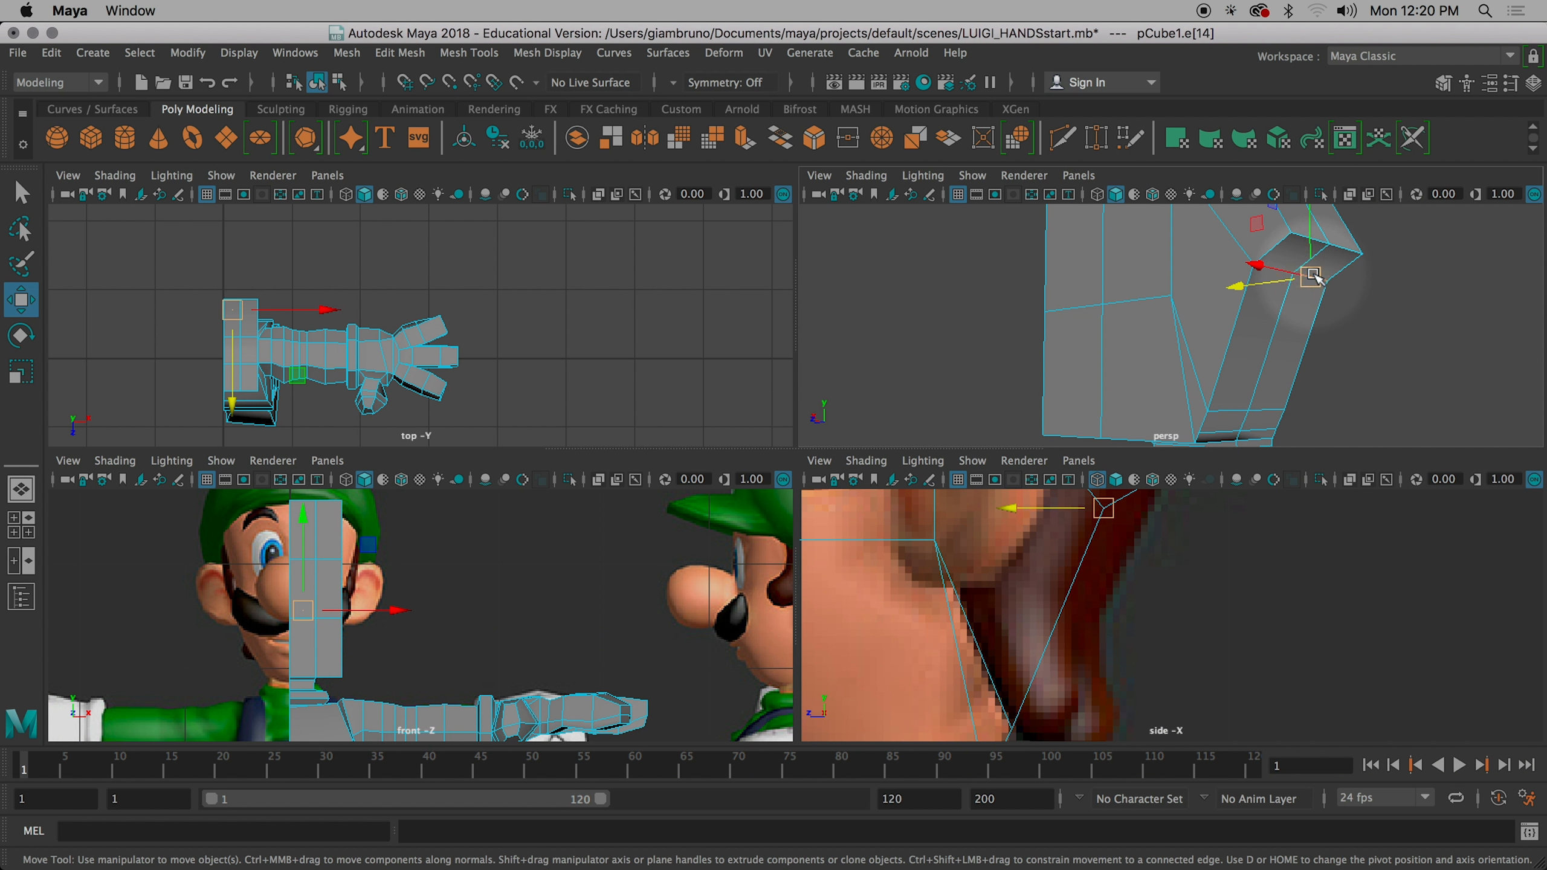
pyautogui.press('q')
pyautogui.keyDown('shift'); pyautogui.click(1274, 270); pyautogui.keyUp('shift')
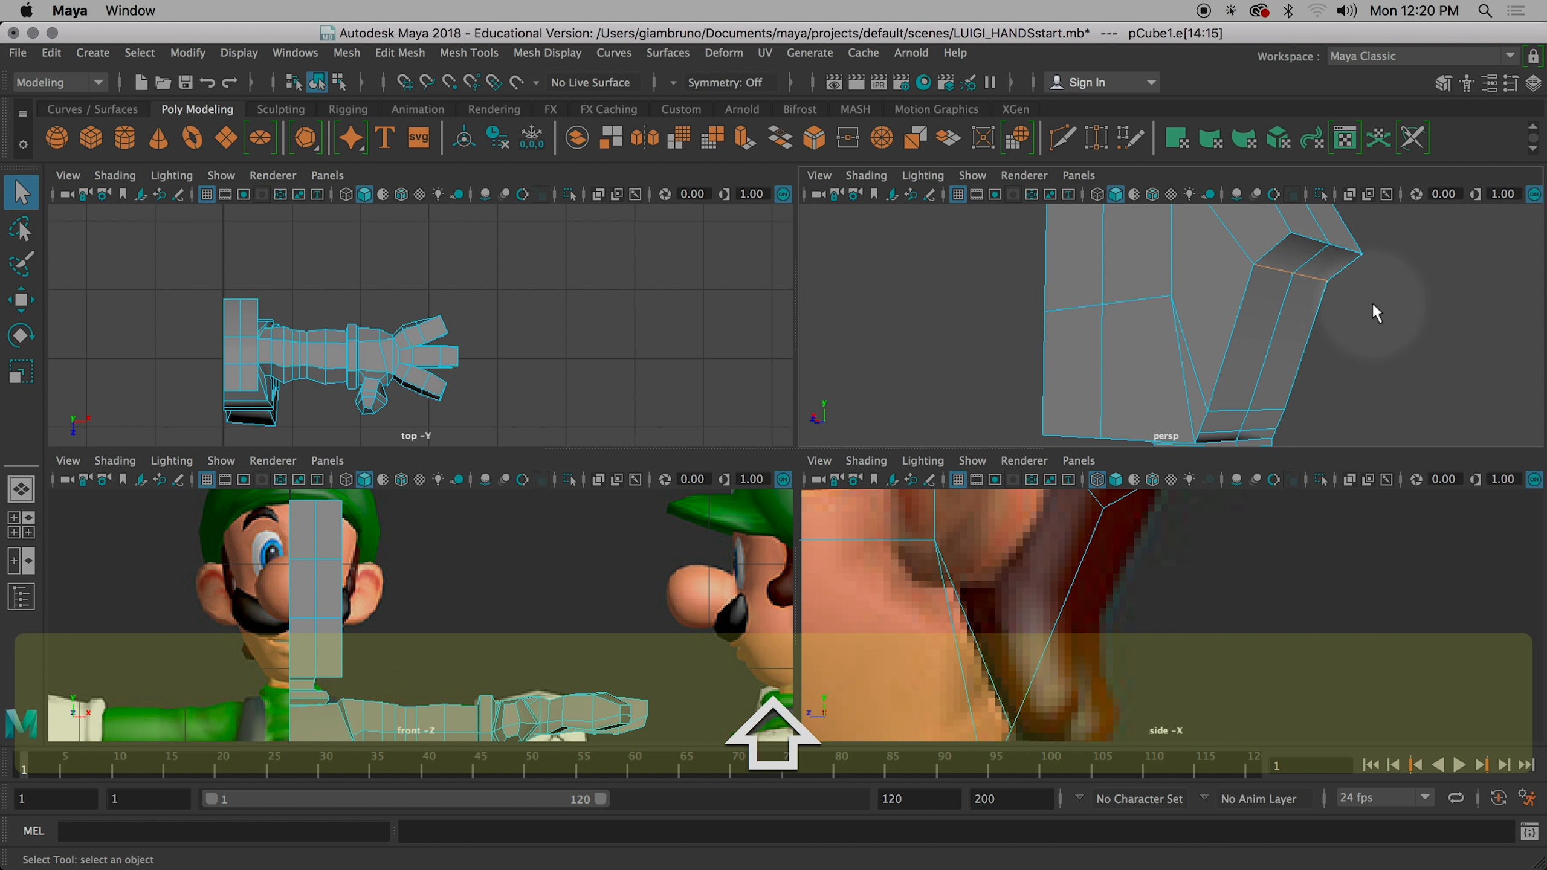
pyautogui.keyDown('alt'); pyautogui.moveTo(1230, 563); pyautogui.dragTo(1127, 573, button='middle'); pyautogui.keyUp('alt')
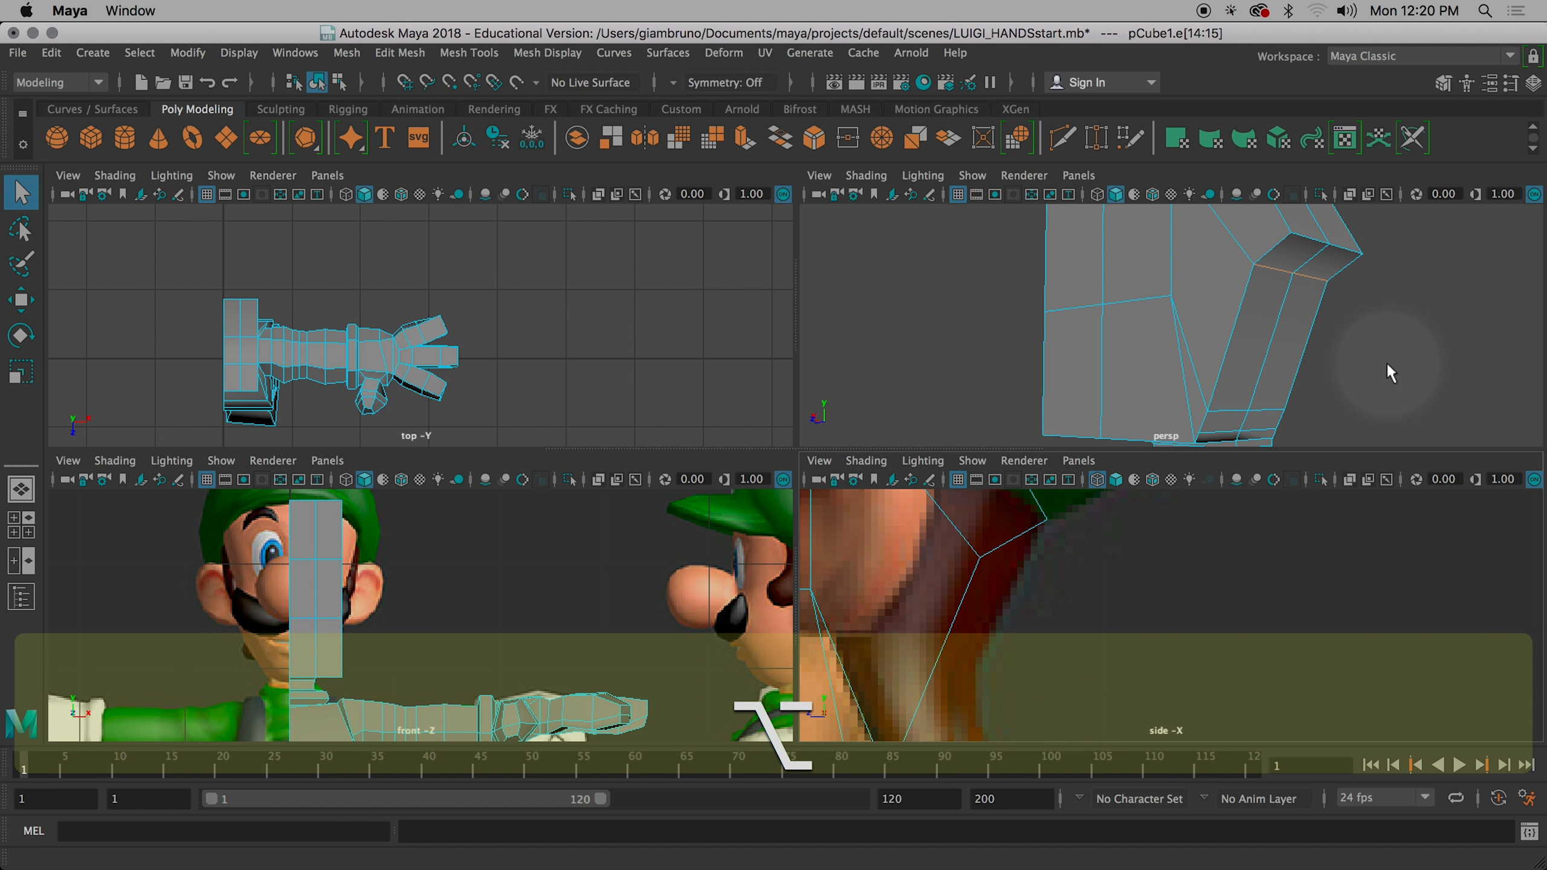
pyautogui.keyDown('alt'); pyautogui.moveTo(1391, 373); pyautogui.dragTo(1316, 359); pyautogui.keyUp('alt')
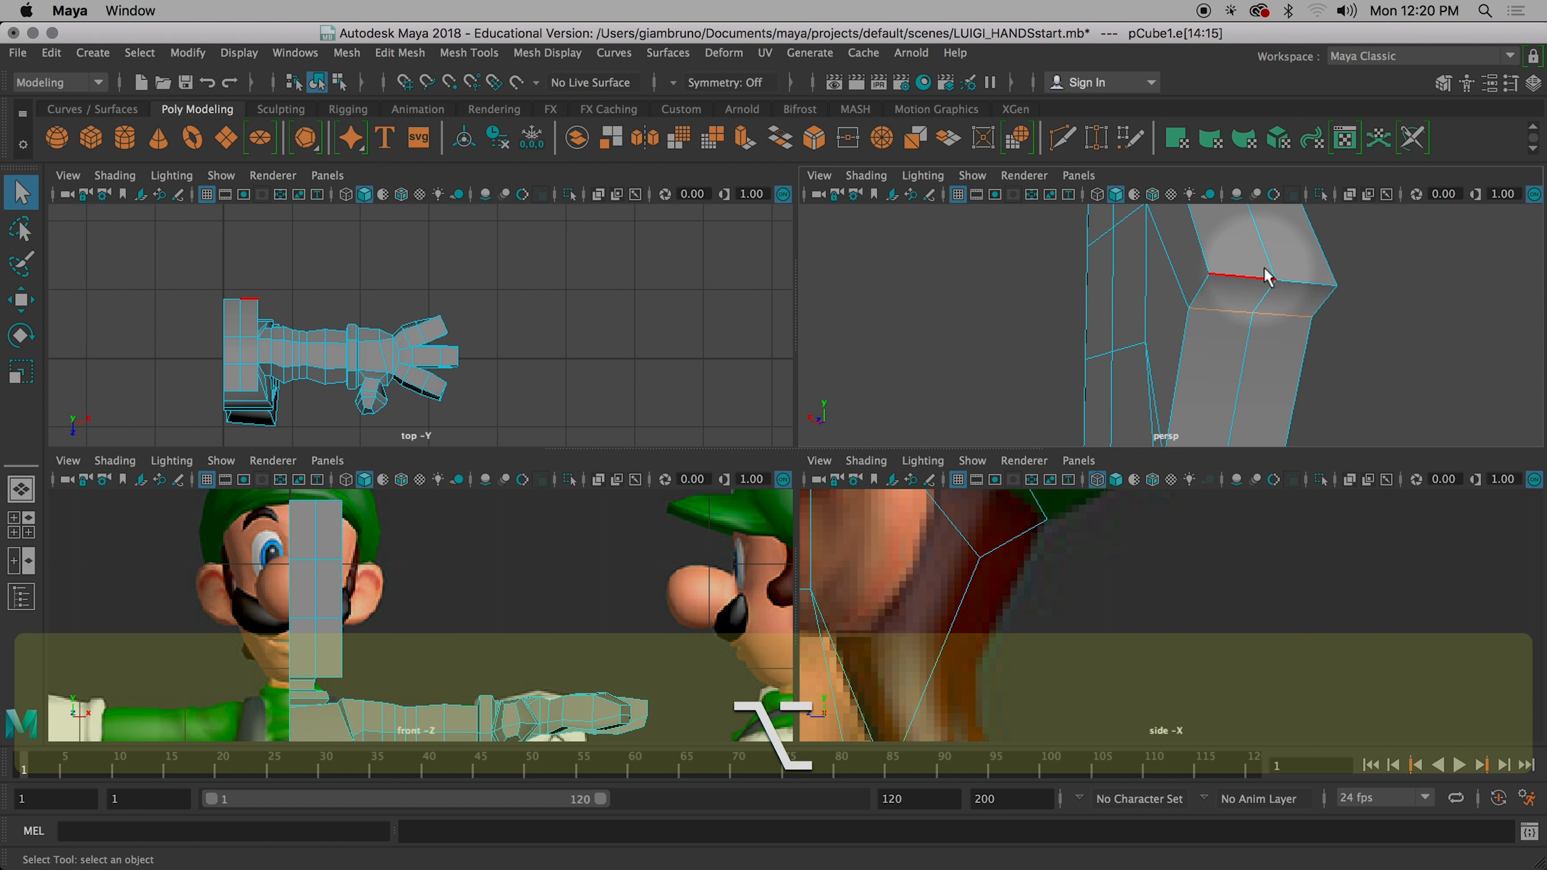
pyautogui.keyDown('alt'); pyautogui.moveTo(1221, 358); pyautogui.dragTo(1263, 346); pyautogui.keyUp('alt')
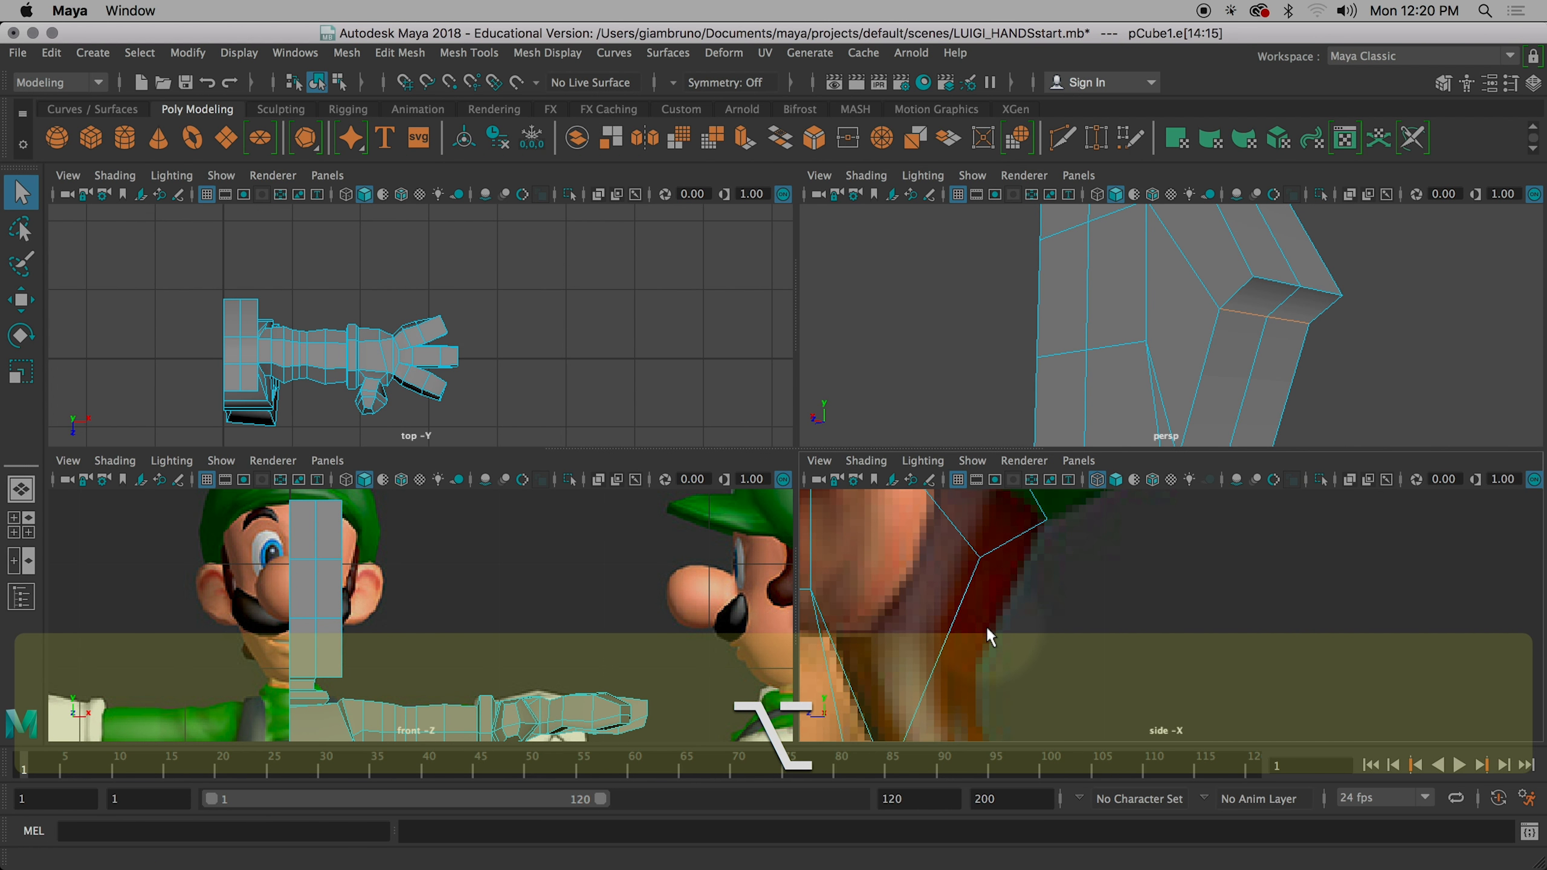
pyautogui.keyDown('alt'); pyautogui.moveTo(988, 630); pyautogui.dragTo(1026, 581, button='middle'); pyautogui.keyUp('alt')
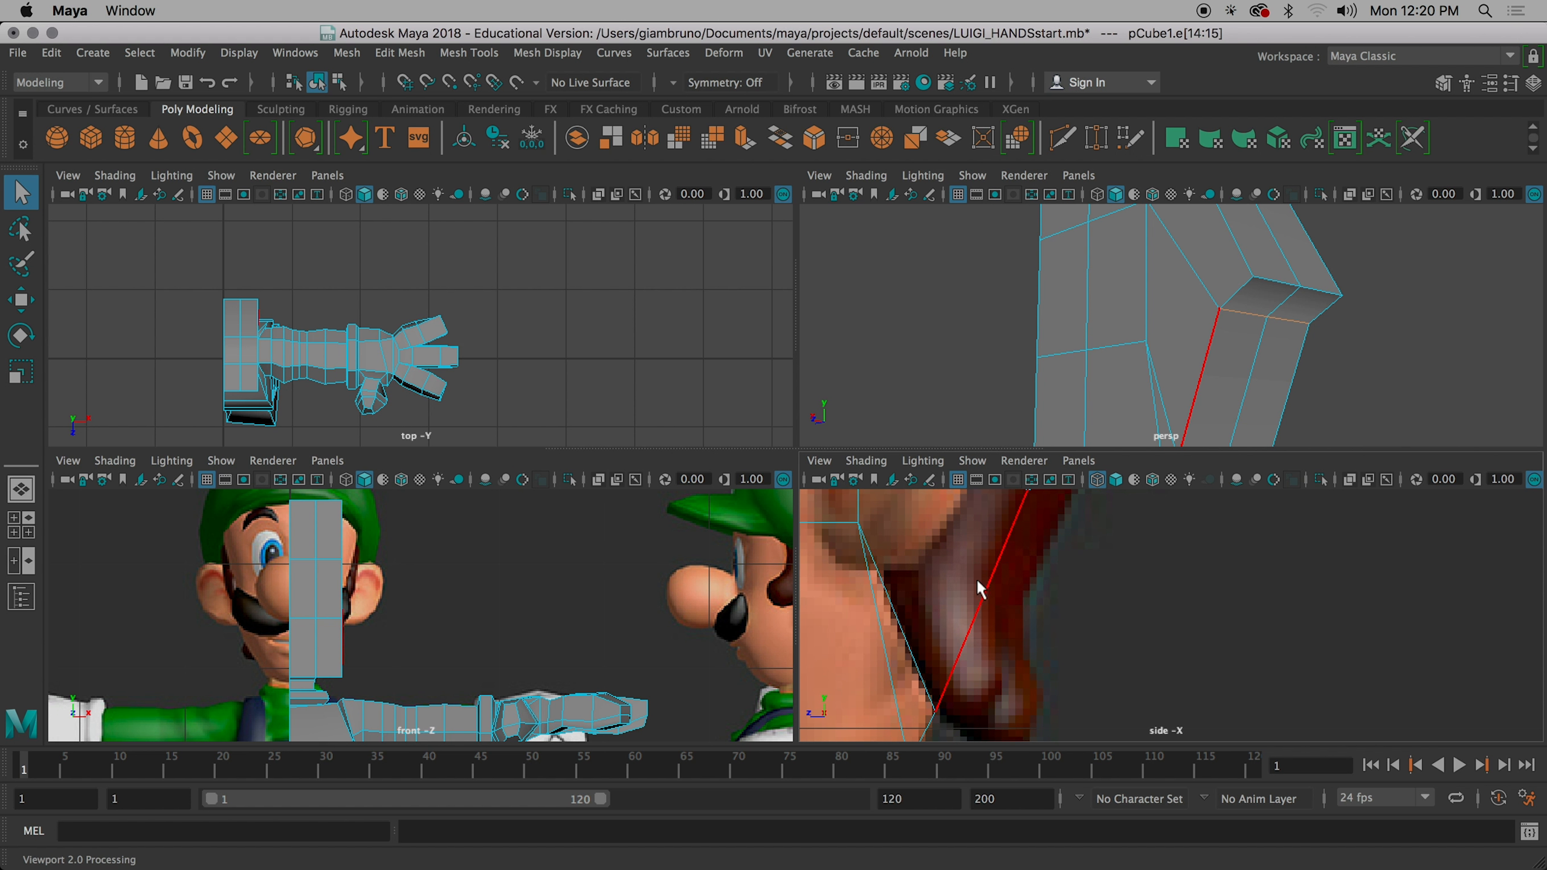
pyautogui.keyDown('alt'); pyautogui.moveTo(996, 578); pyautogui.dragTo(1011, 611, button='middle'); pyautogui.keyUp('alt')
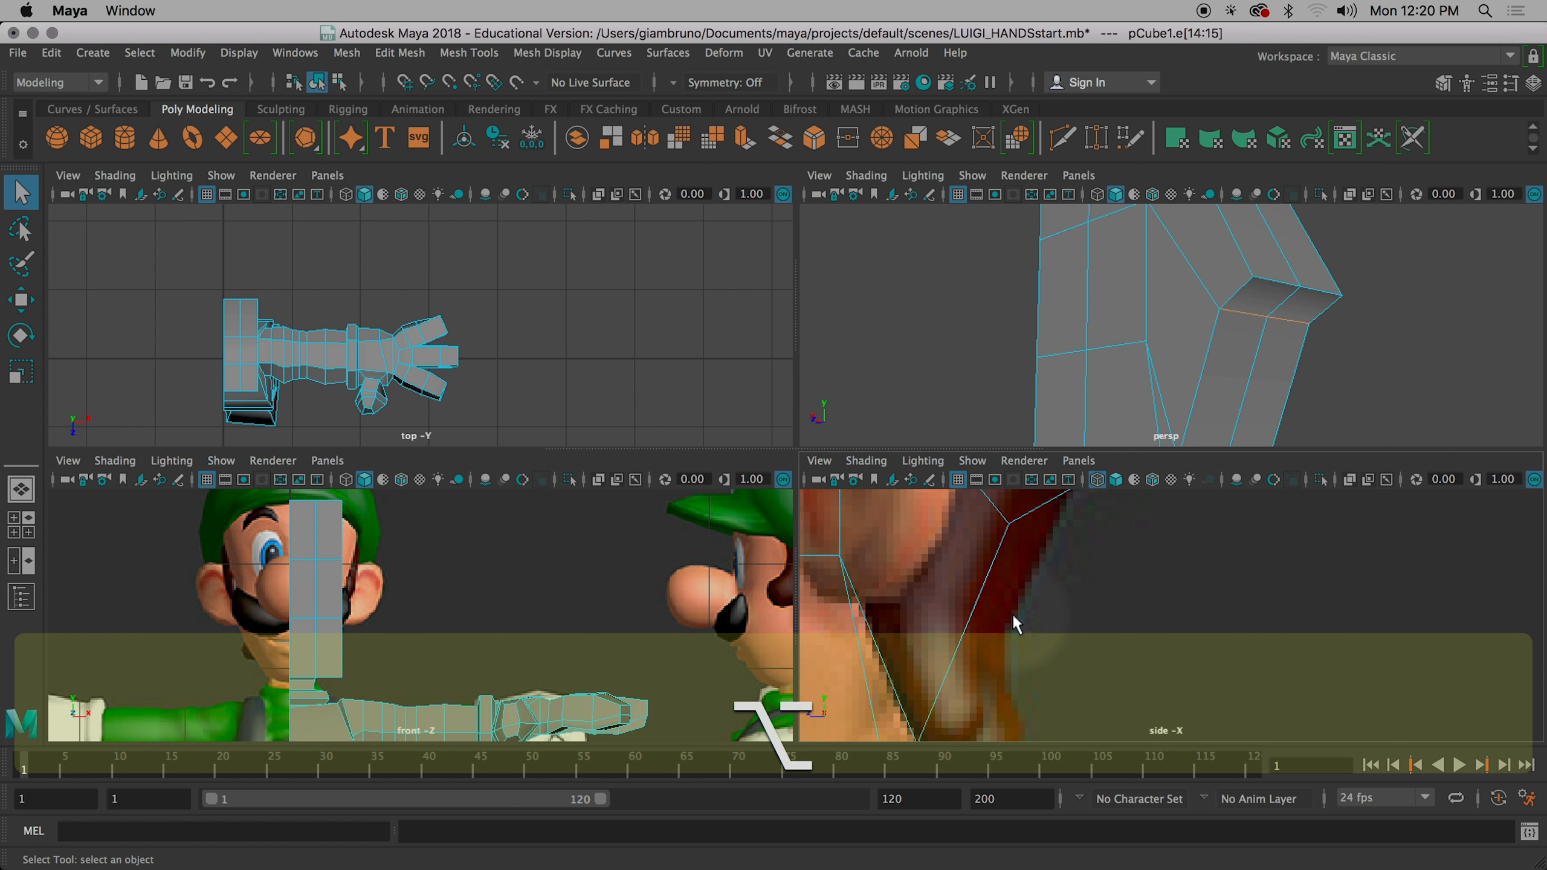
pyautogui.press('w')
pyautogui.moveTo(1270, 235); pyautogui.dragTo(1233, 281)
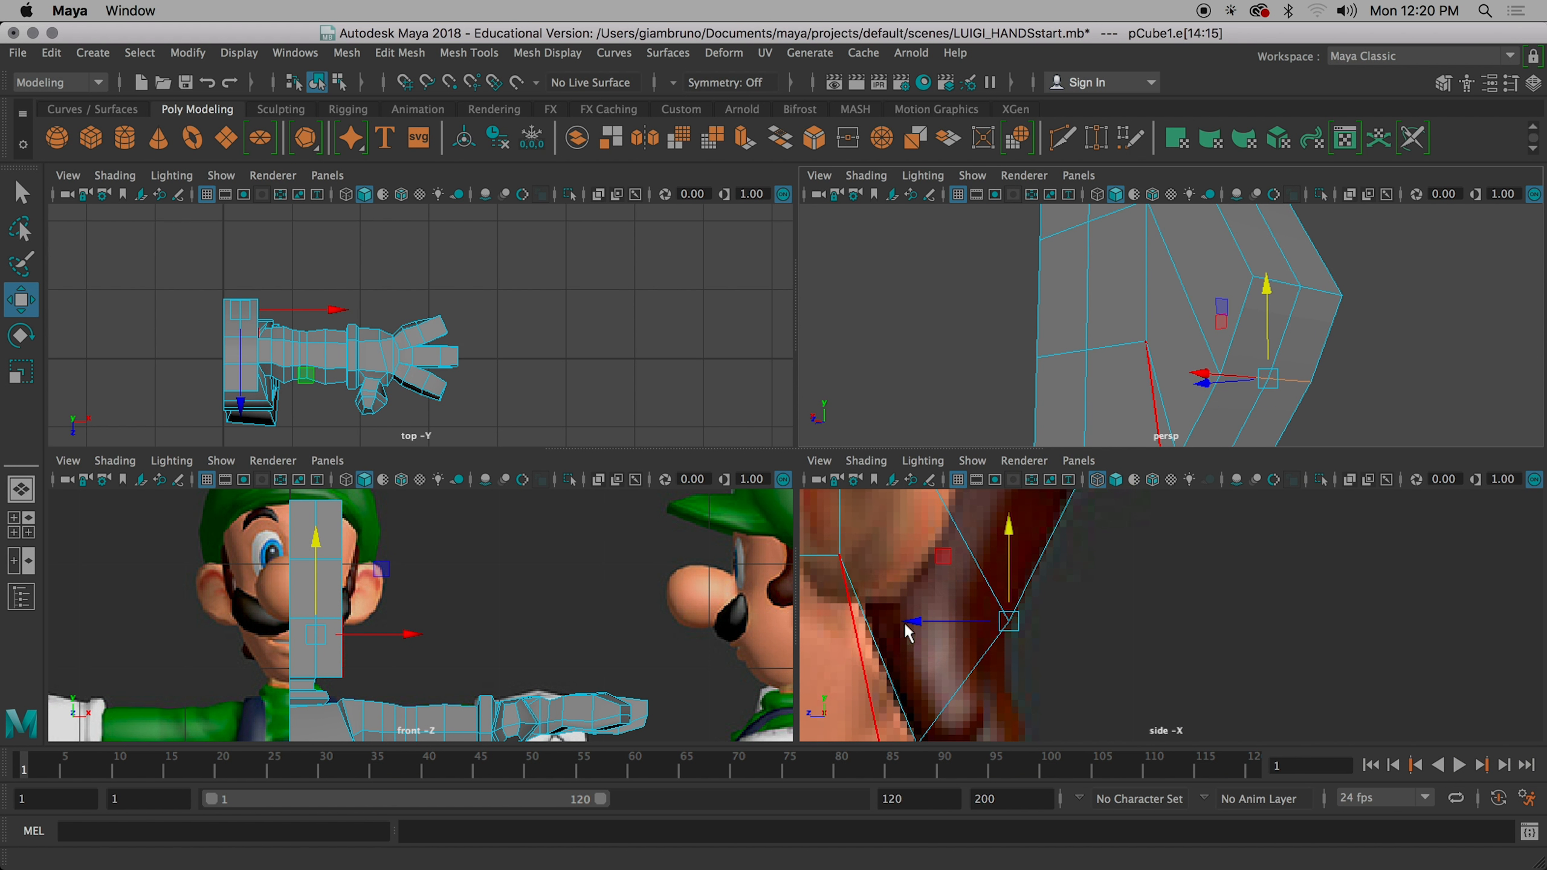
pyautogui.moveTo(906, 627); pyautogui.dragTo(906, 614)
# - Check the head's side profile against the reference using shaded display in an enlarged side view
pyautogui.keyDown('alt'); pyautogui.moveTo(1377, 365); pyautogui.dragTo(1310, 359, button='right'); pyautogui.keyUp('alt')
pyautogui.keyDown('alt'); pyautogui.moveTo(1309, 360); pyautogui.dragTo(1180, 378); pyautogui.keyUp('alt')
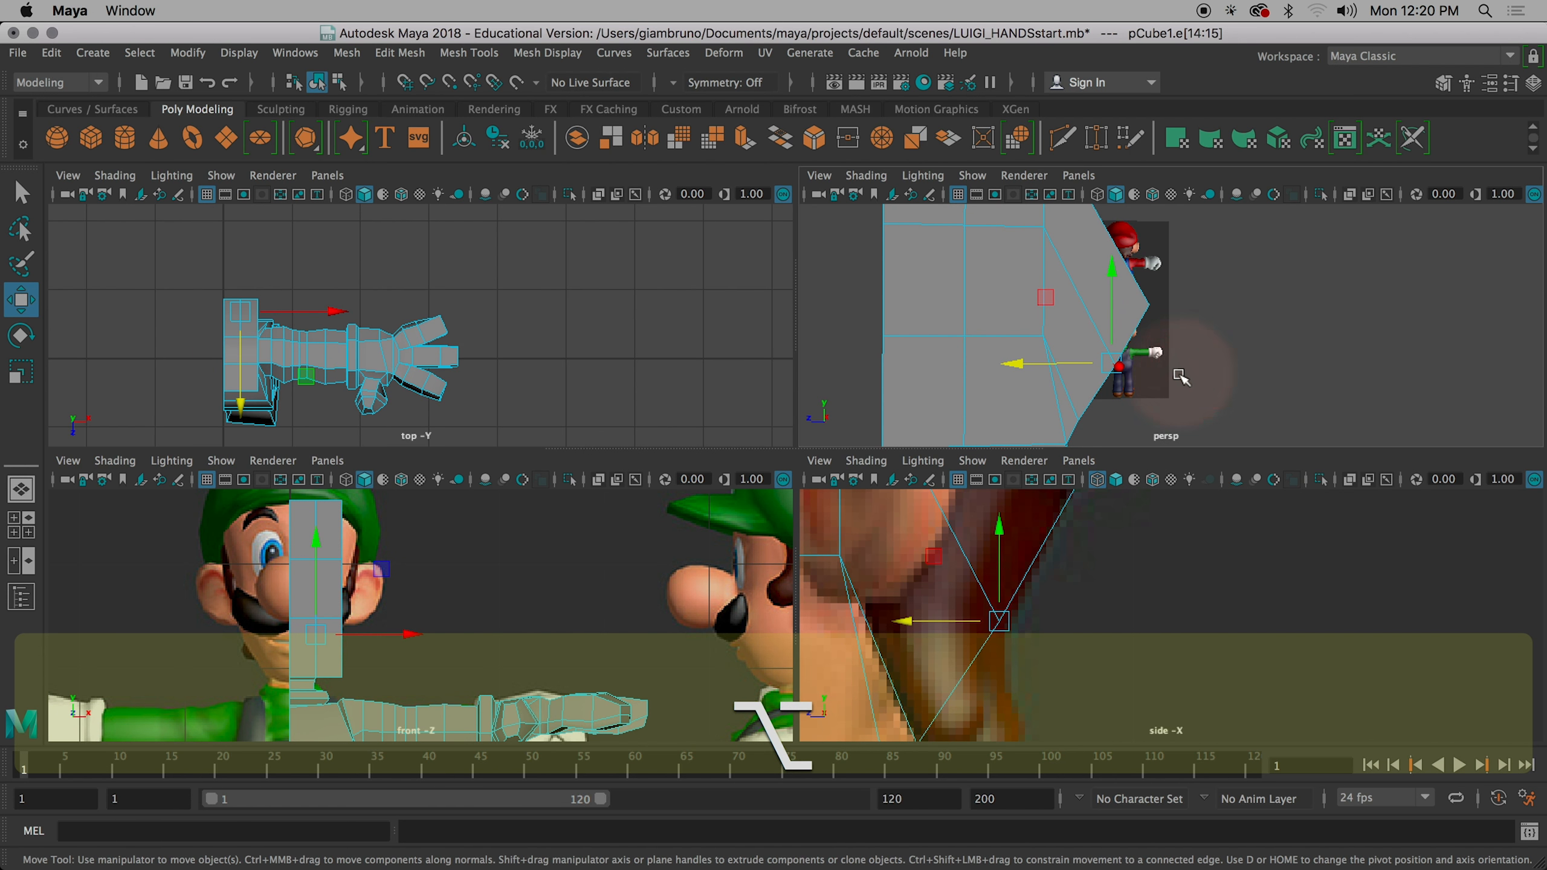
pyautogui.moveTo(1077, 629)
pyautogui.keyDown('alt'); pyautogui.mouseDown(button='right')
pyautogui.moveTo(1029, 628)
pyautogui.moveTo(1103, 627)
pyautogui.mouseUp(button='right'); pyautogui.keyUp('alt')
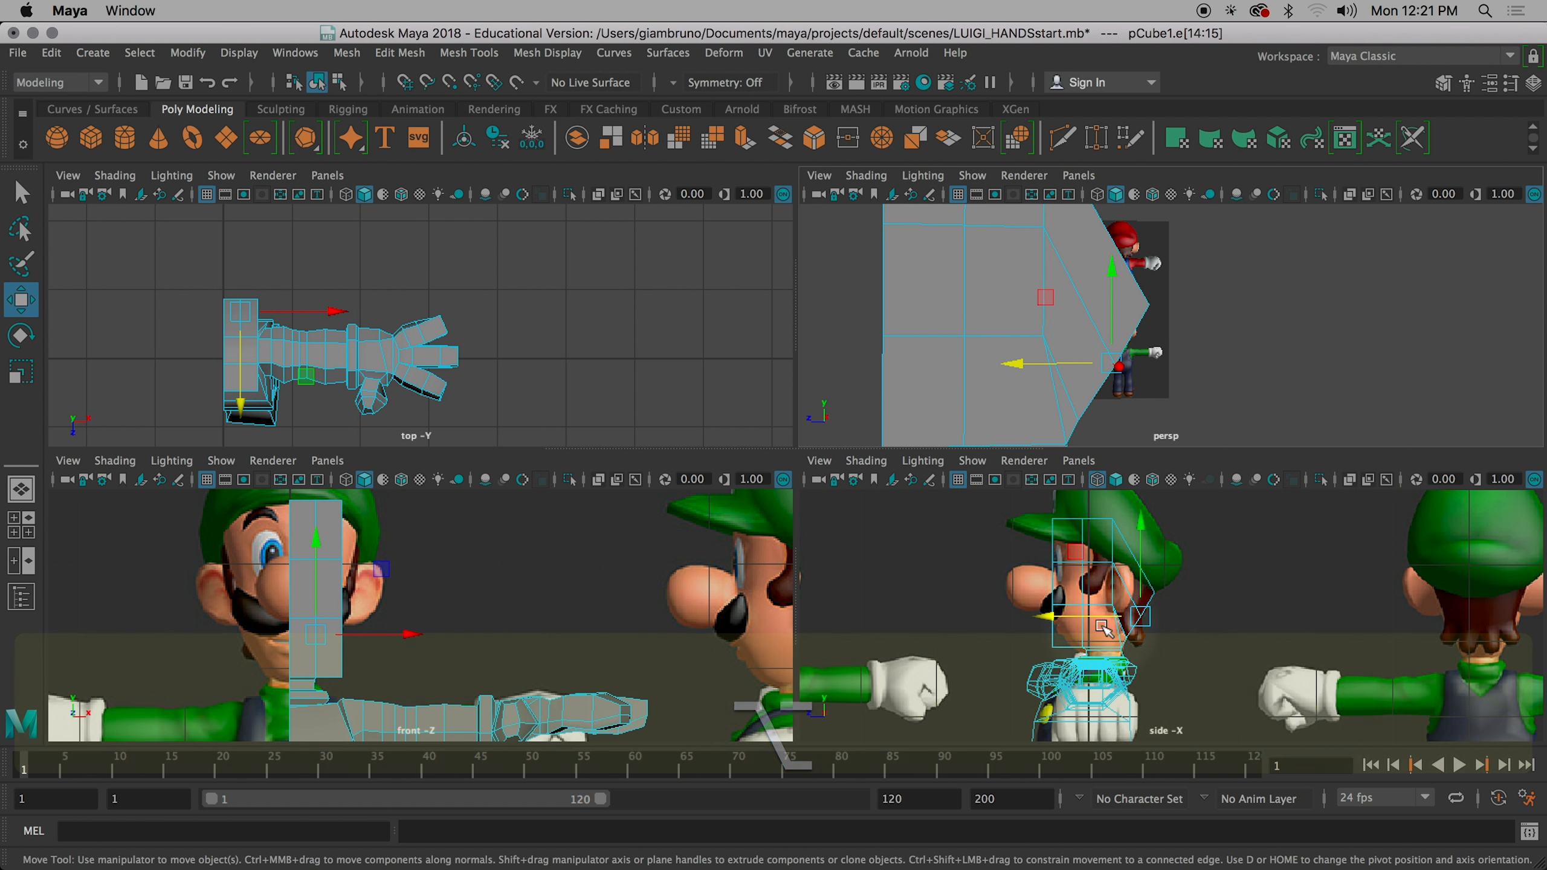
pyautogui.press('5')
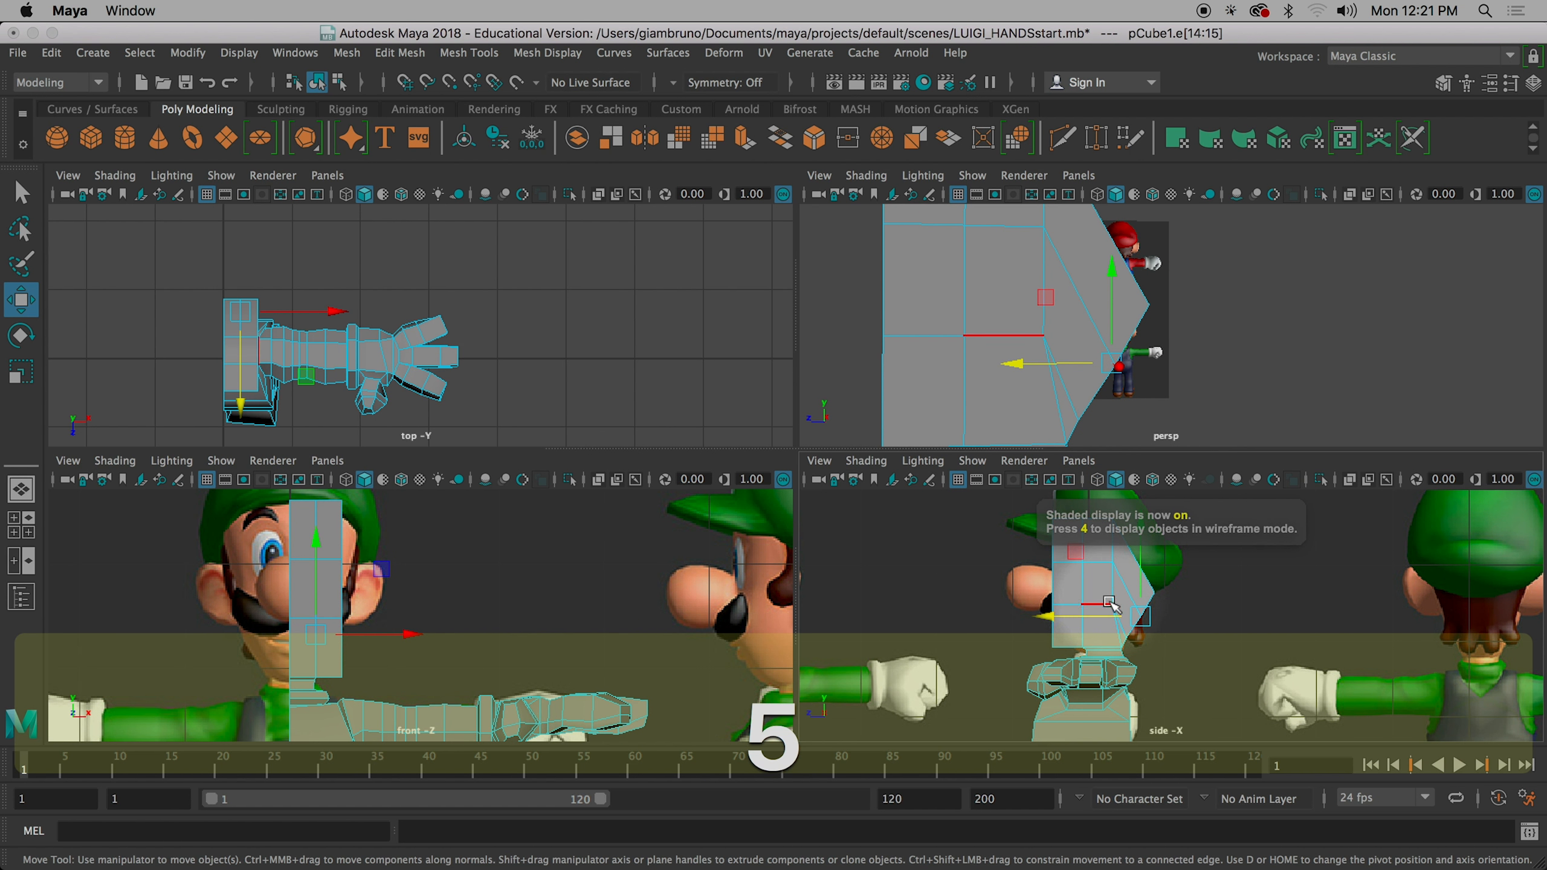
pyautogui.scroll(3, 1127, 622)
pyautogui.press('space')
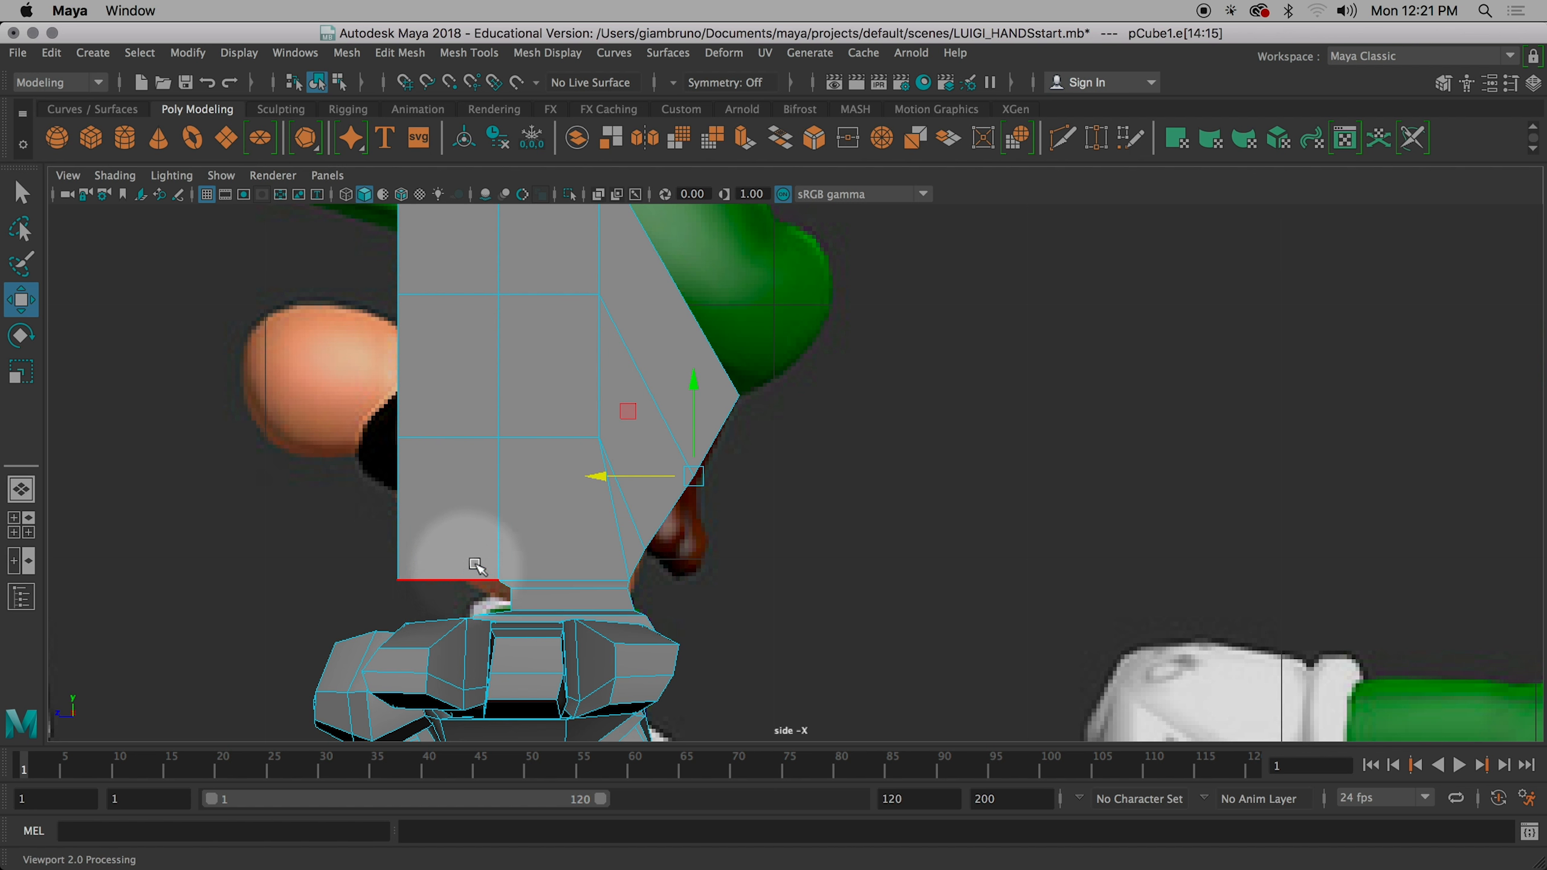
# - Select the half-body mesh and bring the top of its head block into view in perspective
pyautogui.scroll(-3, 867, 487)
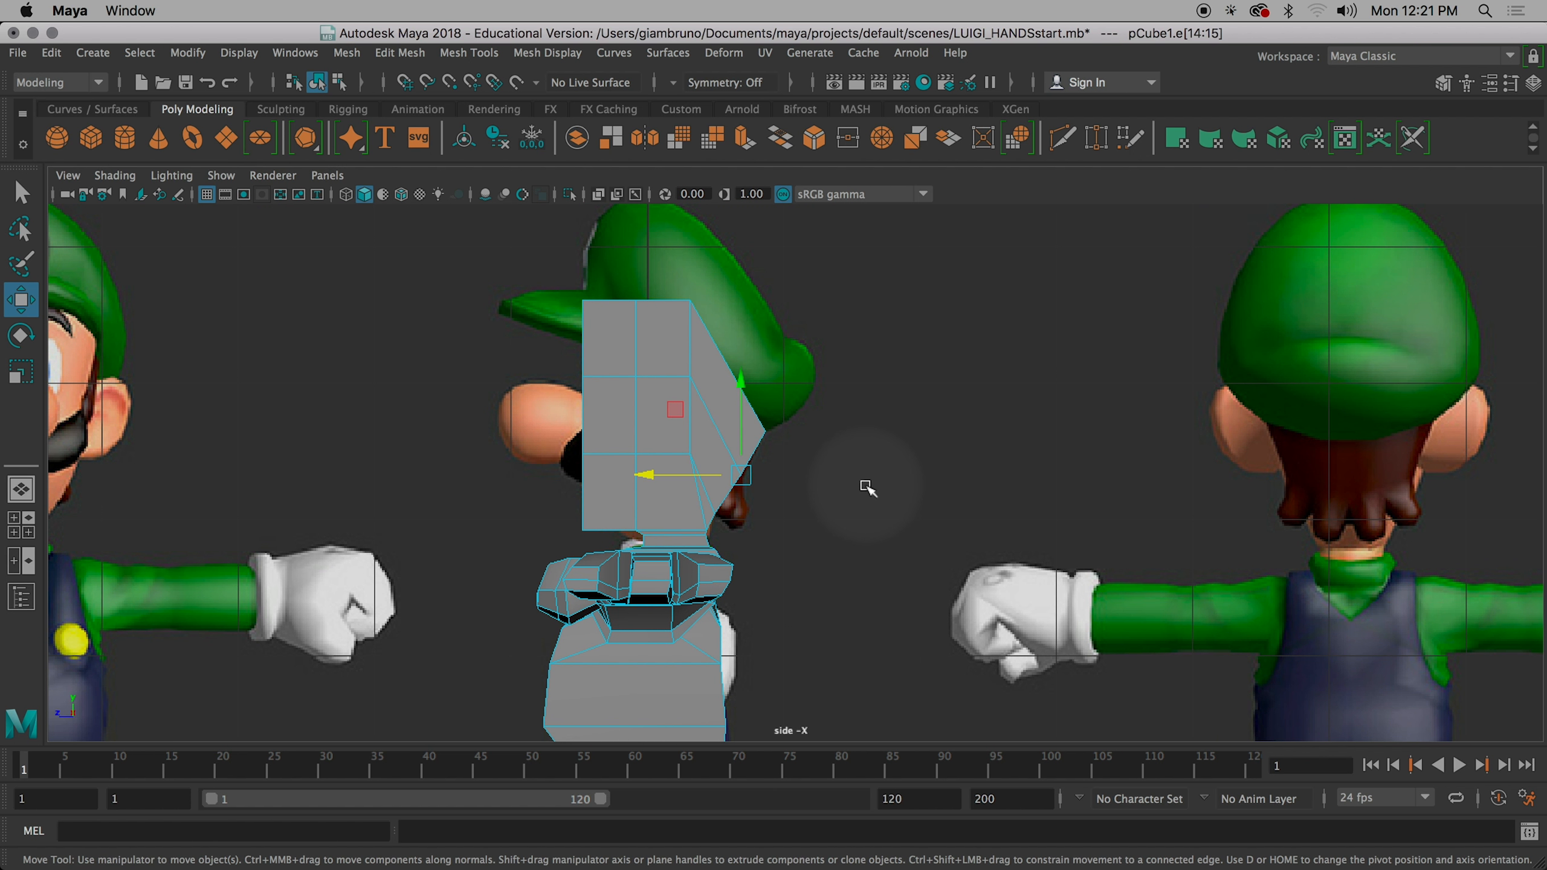
pyautogui.scroll(3, 867, 488)
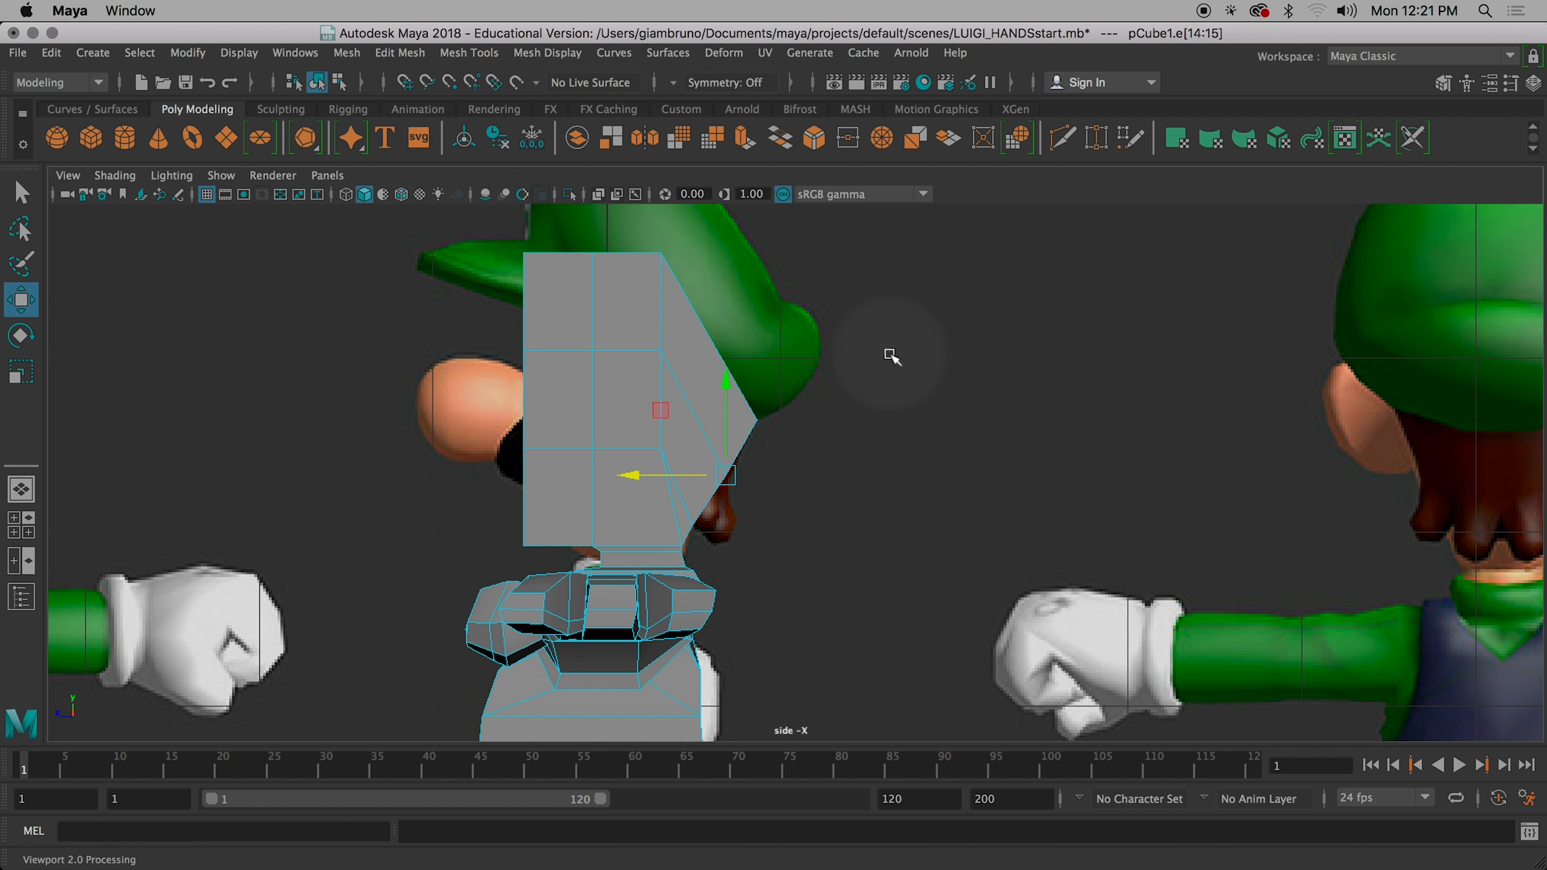
pyautogui.press('space')
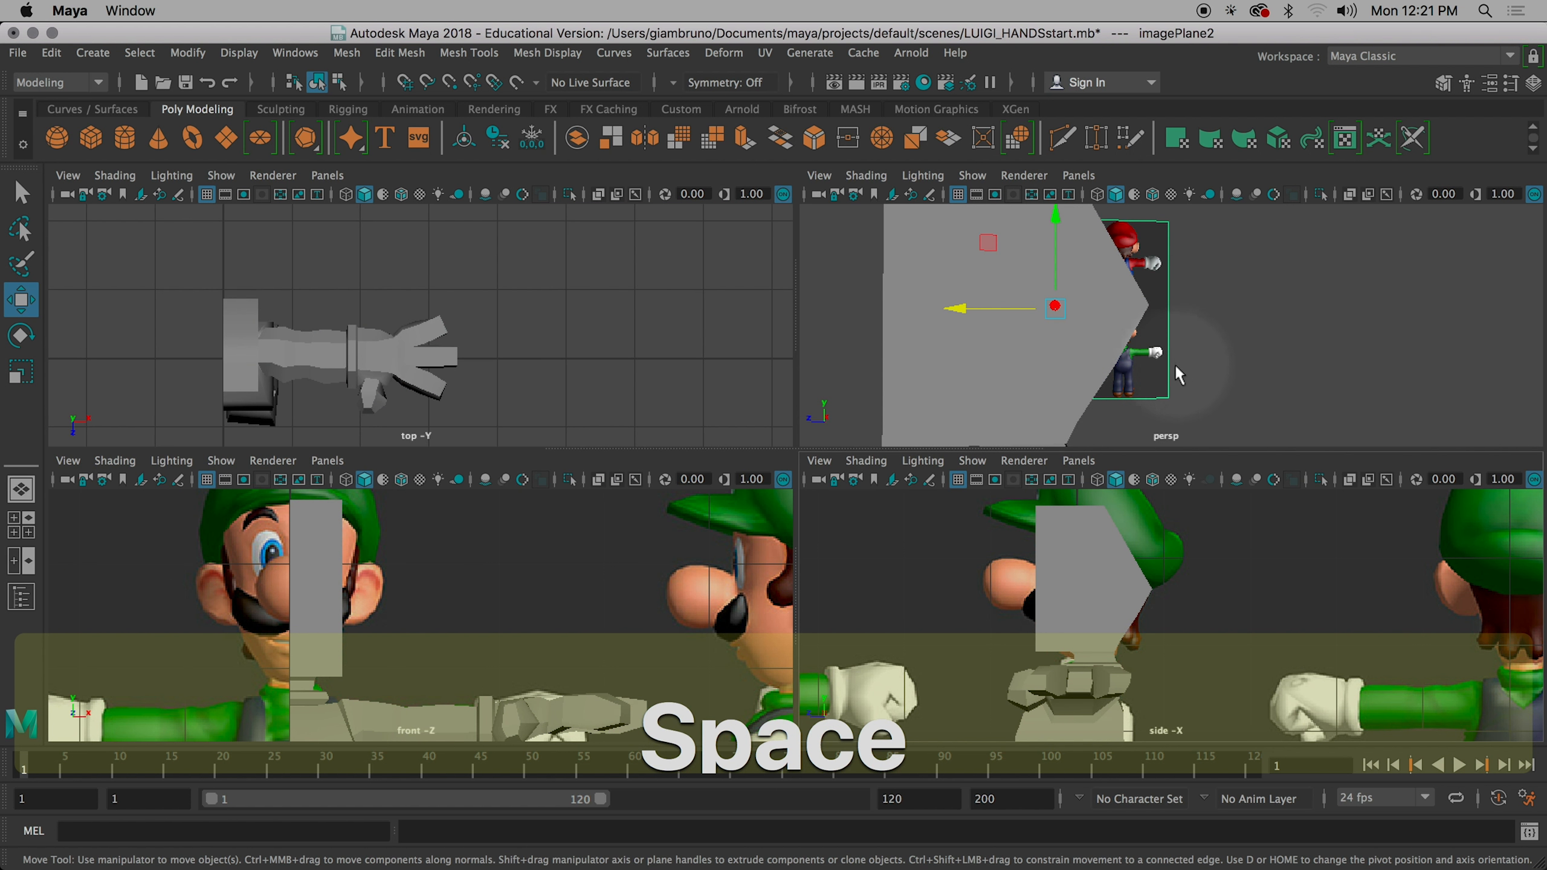
pyautogui.click(1175, 364)
pyautogui.scroll(-3, 1177, 368)
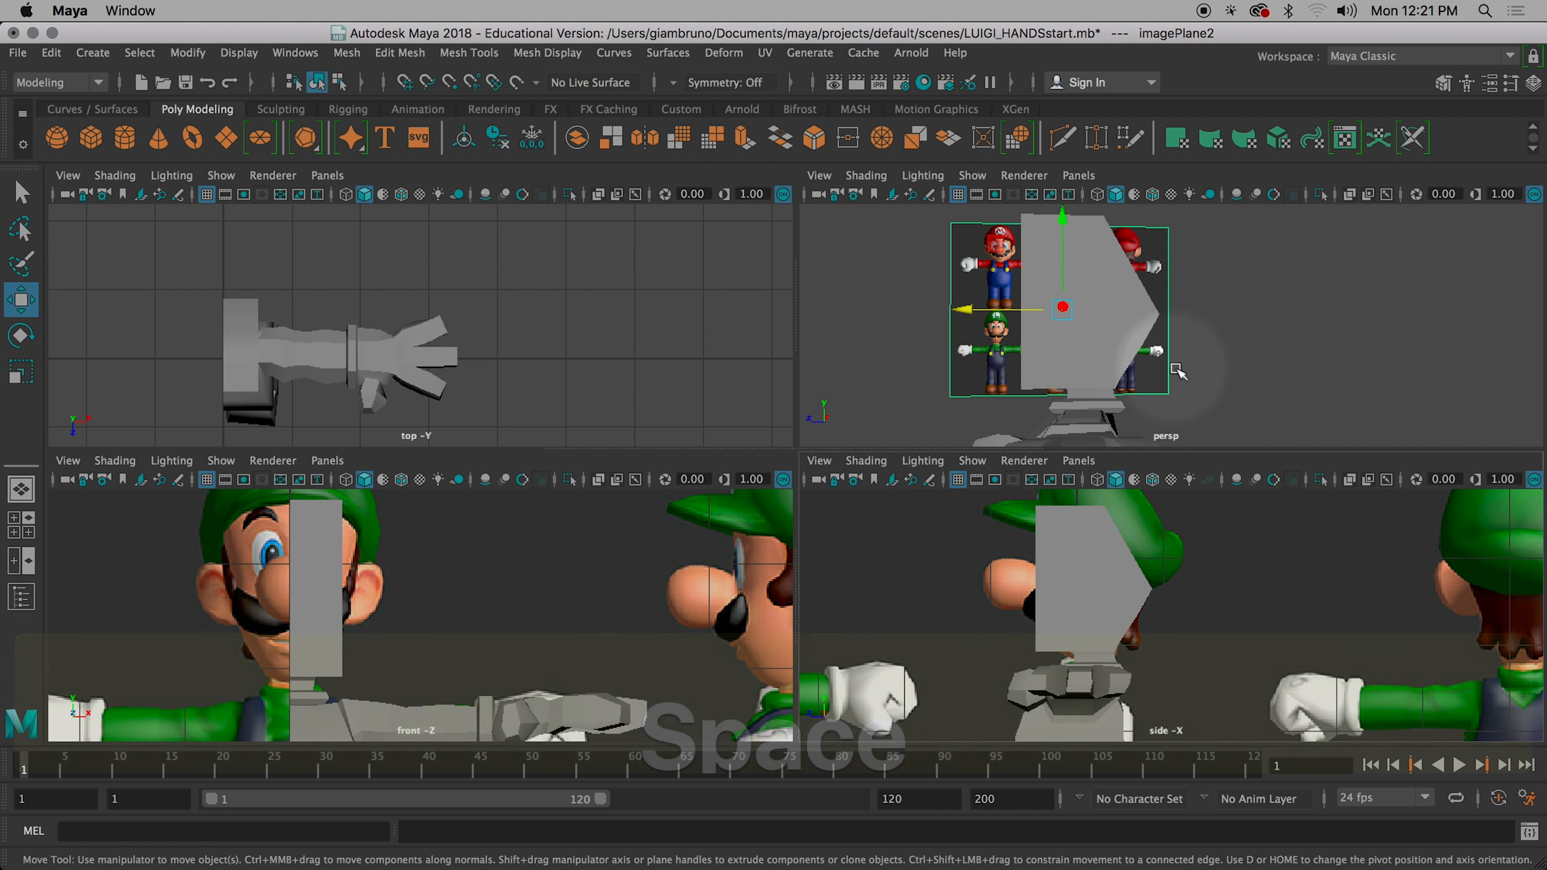
pyautogui.keyDown('alt'); pyautogui.moveTo(1216, 351); pyautogui.dragTo(1107, 409); pyautogui.keyUp('alt')
pyautogui.keyDown('alt'); pyautogui.moveTo(1221, 309); pyautogui.dragTo(1132, 330, button='middle'); pyautogui.keyUp('alt')
pyautogui.click(1103, 362)
pyautogui.scroll(5, 1106, 403)
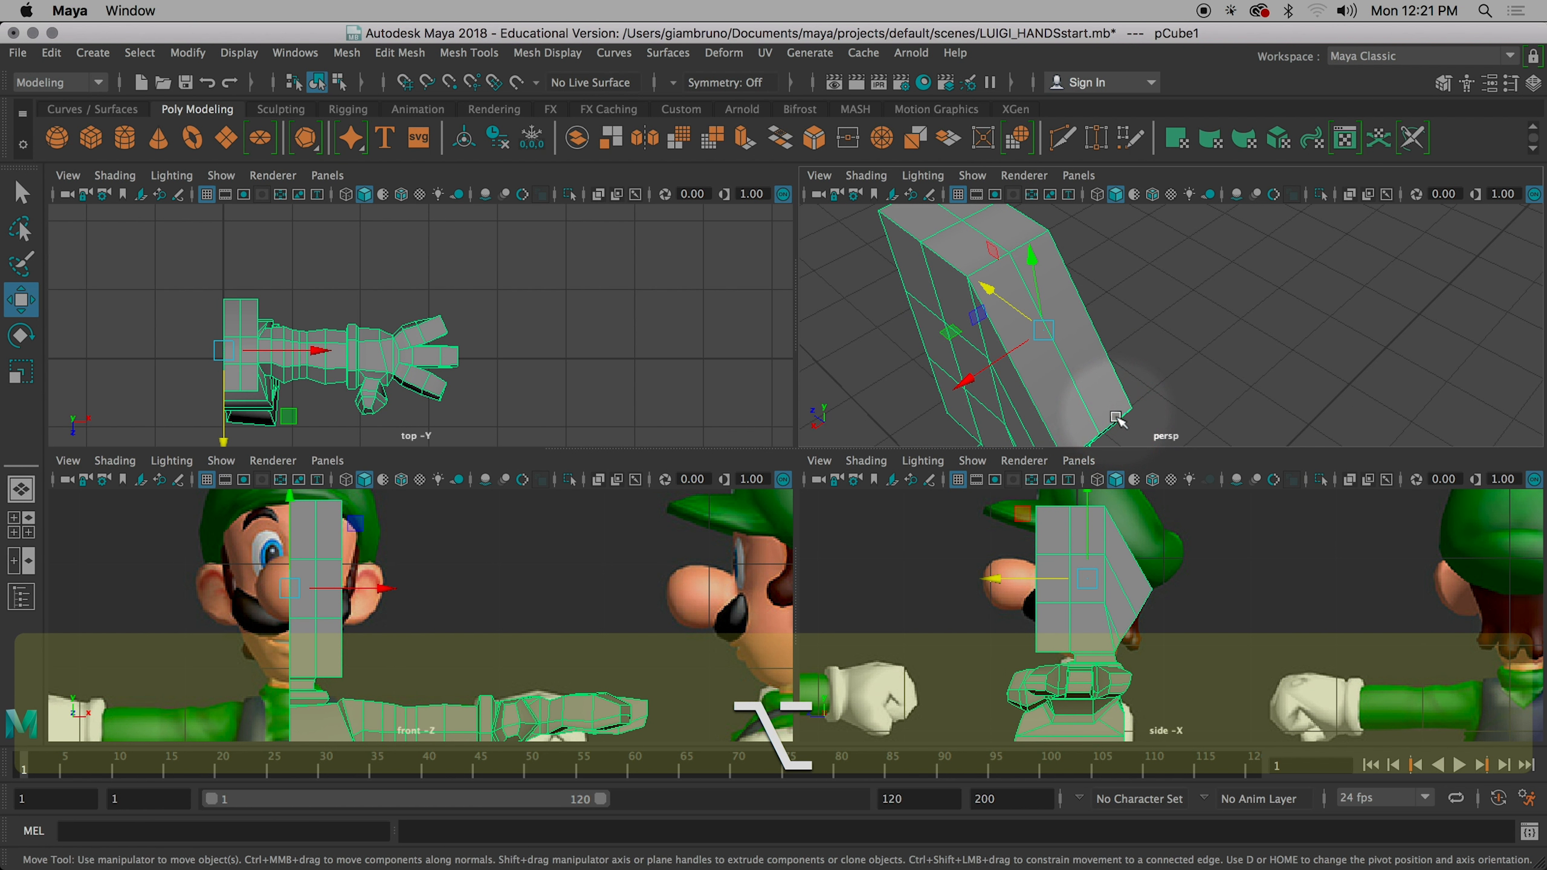
pyautogui.keyDown('alt'); pyautogui.moveTo(1112, 418); pyautogui.dragTo(1172, 375); pyautogui.keyUp('alt')
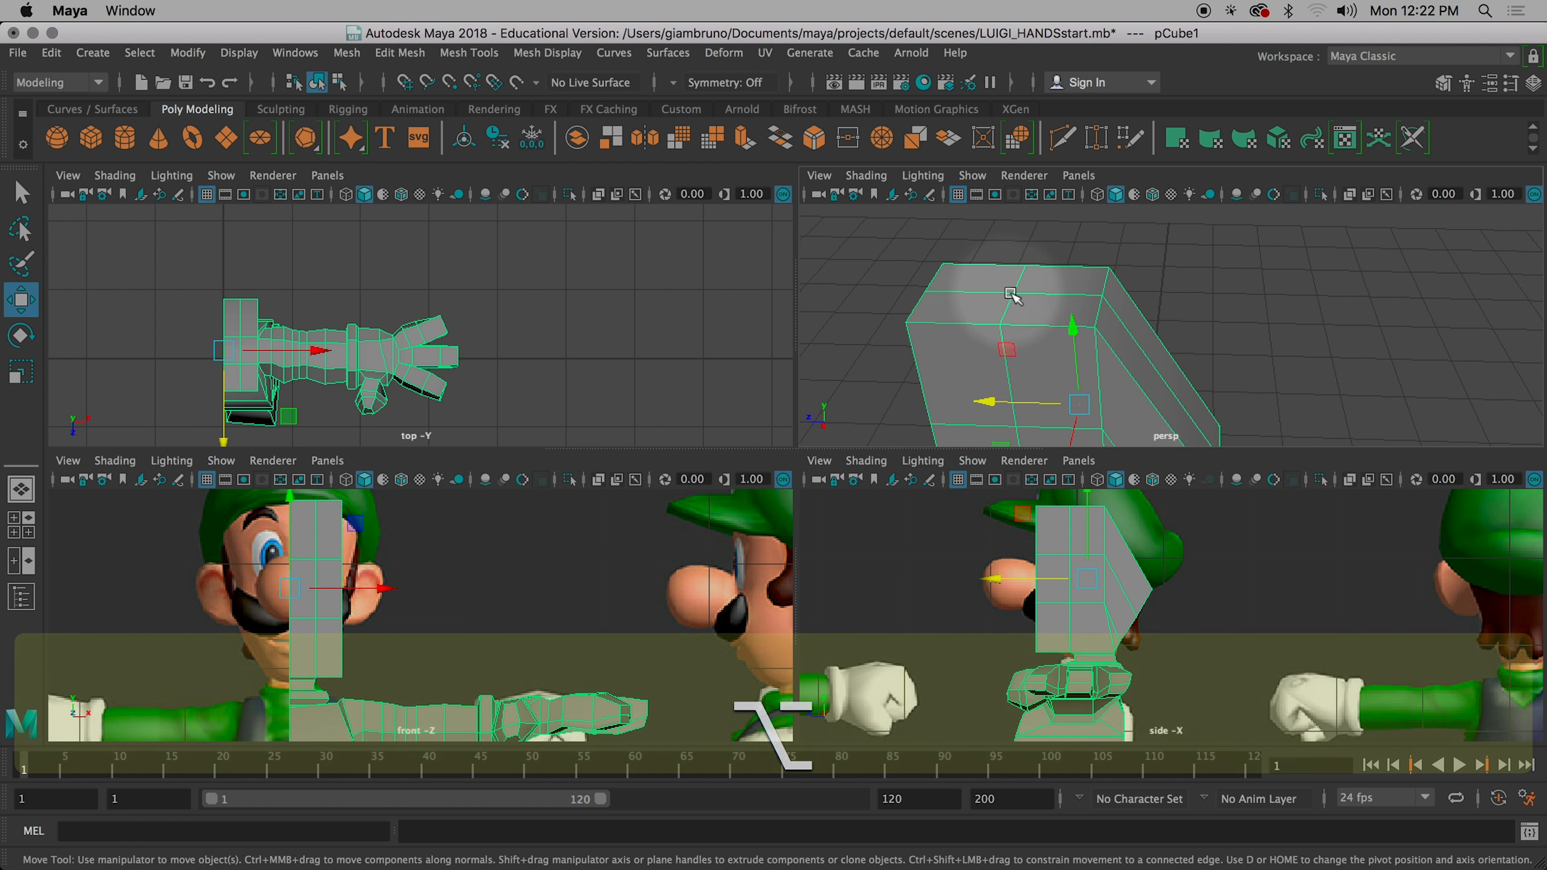
# - Select the two front edges on top of the head block and ready them for moving in an enlarged side view
pyautogui.moveTo(935, 278); pyautogui.dragTo(932, 226, button='right')
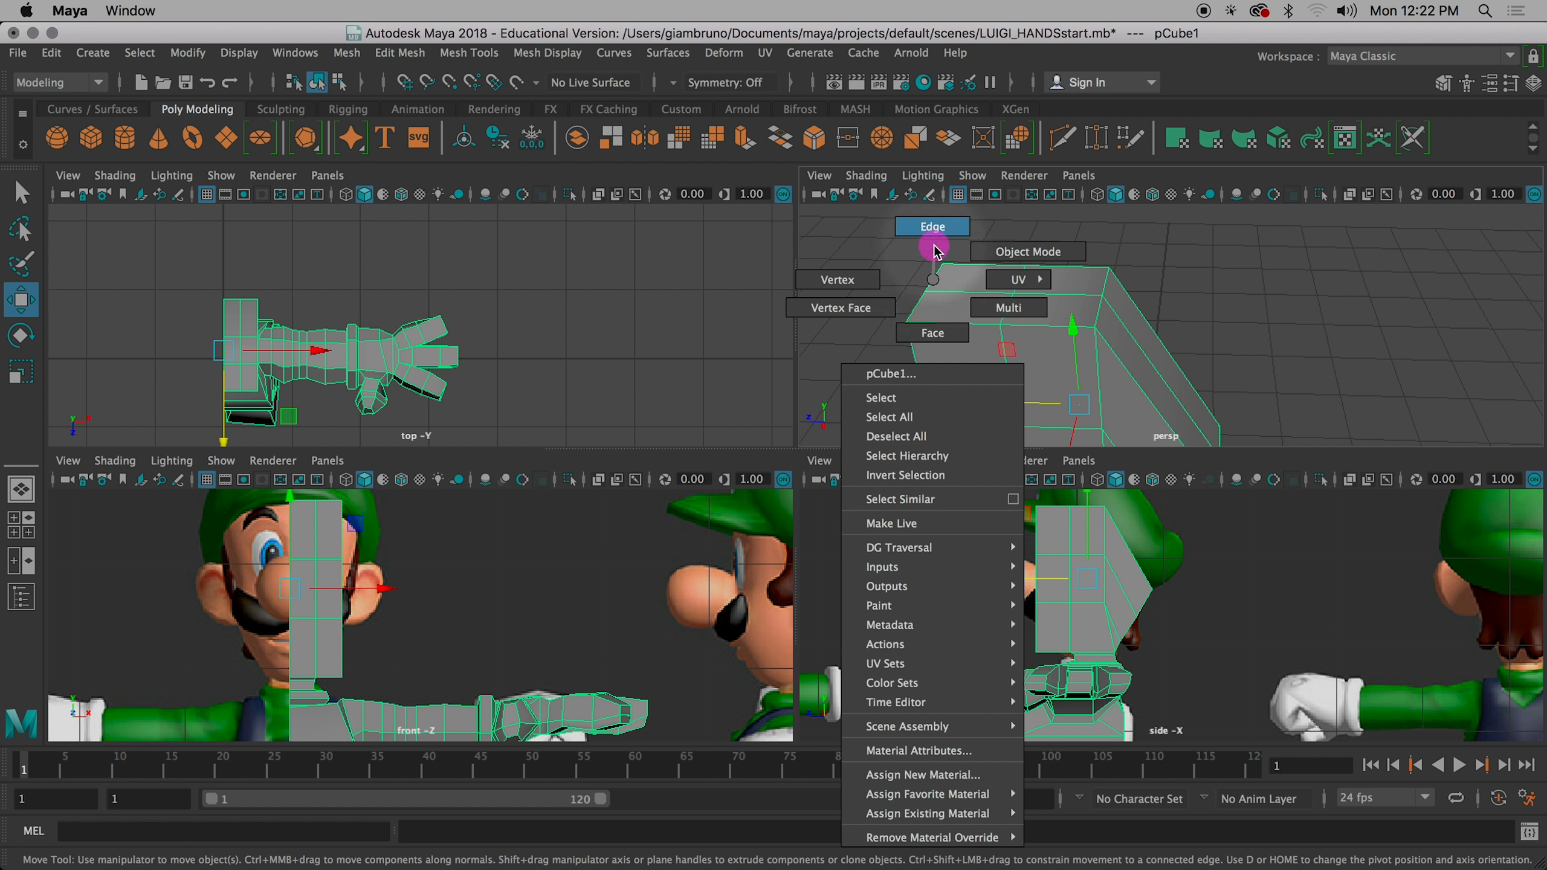
pyautogui.click(937, 278)
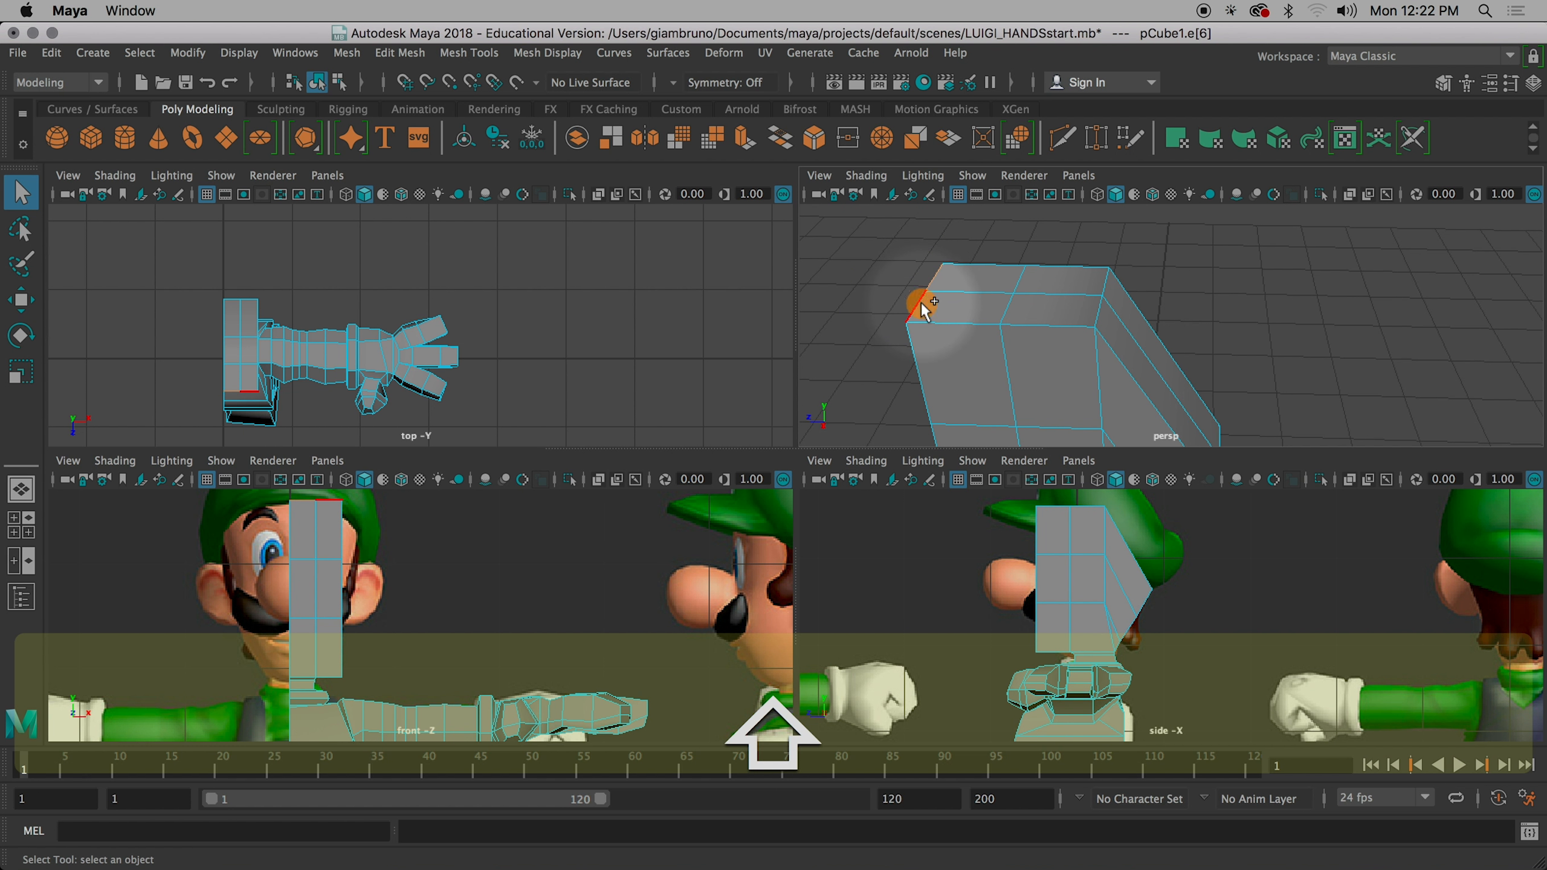
pyautogui.keyDown('shift'); pyautogui.click(1107, 291); pyautogui.keyUp('shift')
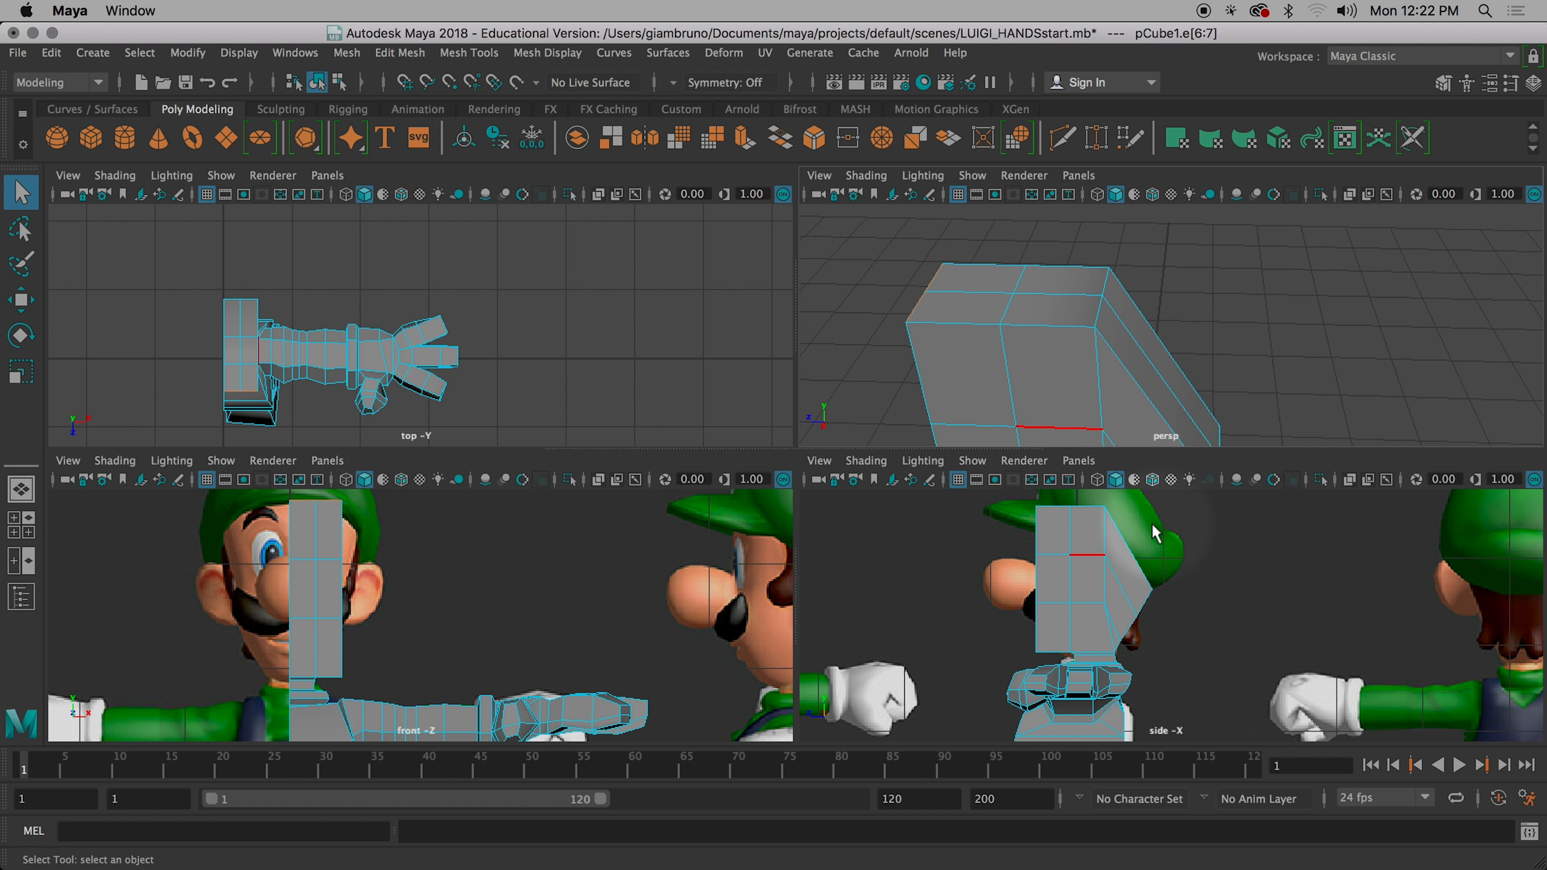
pyautogui.press('space')
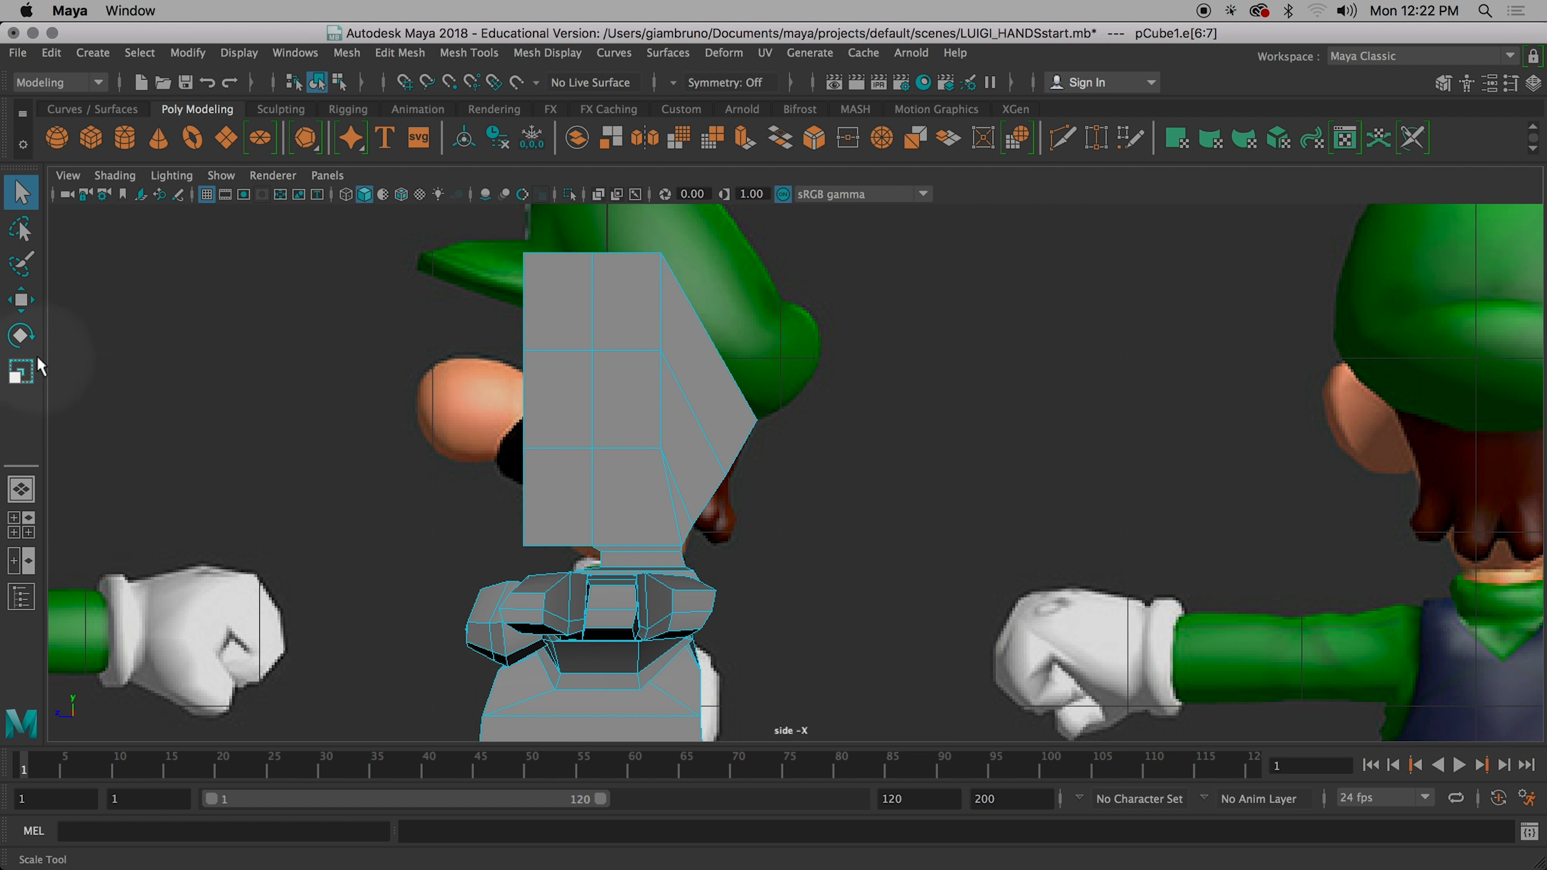
pyautogui.click(21, 304)
pyautogui.keyDown('alt'); pyautogui.moveTo(553, 346); pyautogui.dragTo(582, 488, button='middle'); pyautogui.keyUp('alt')
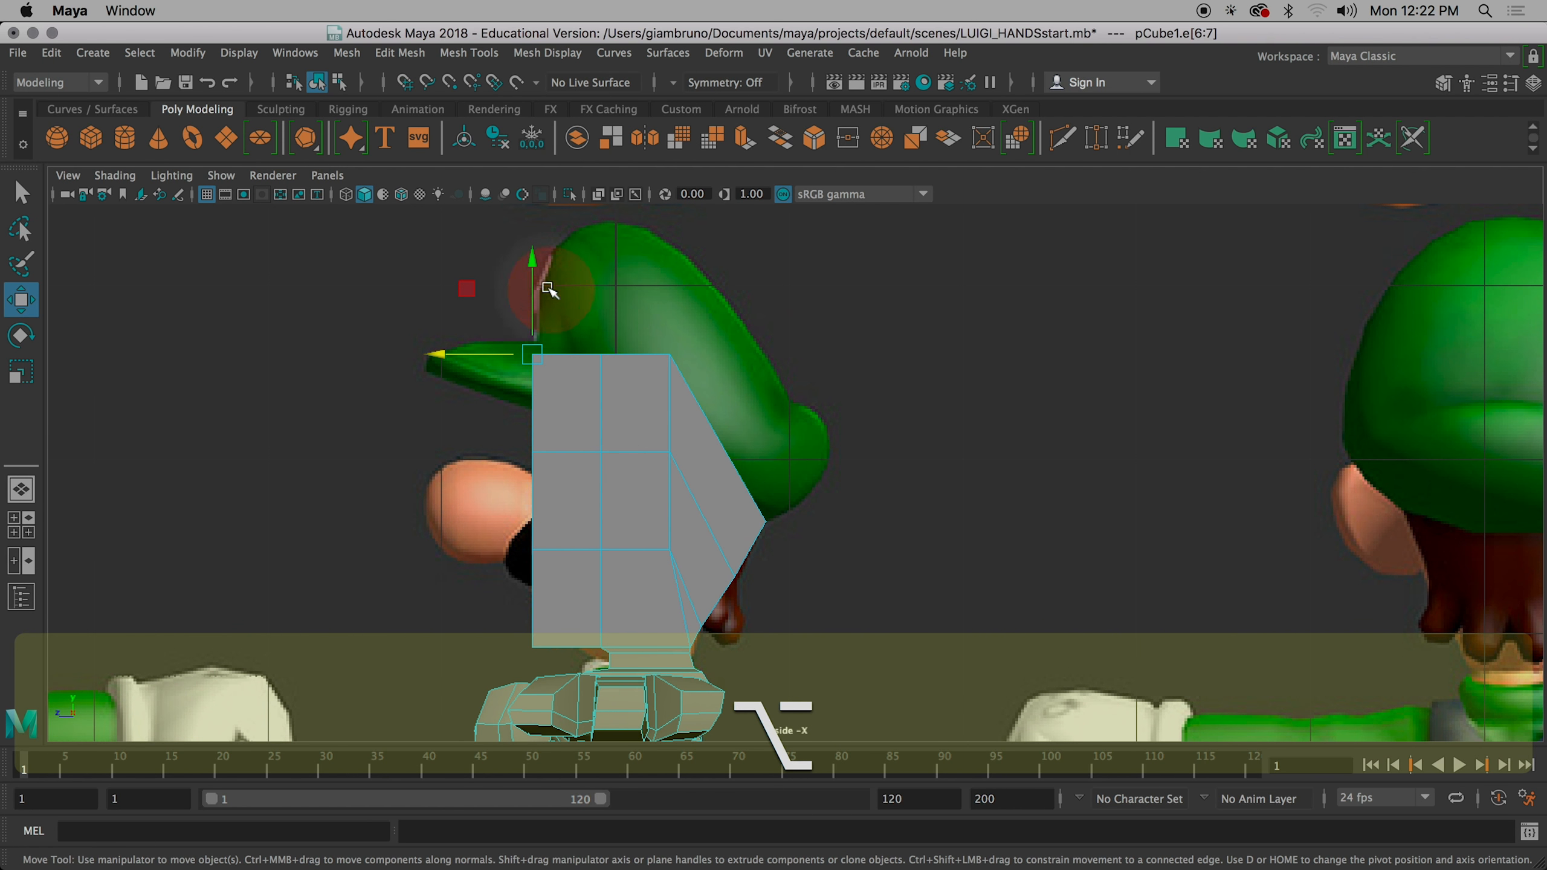
# - Try to lower the two top front edges to the cap brim and nudge them forward, using wireframe display
pyautogui.moveTo(527, 266); pyautogui.dragTo(524, 307)
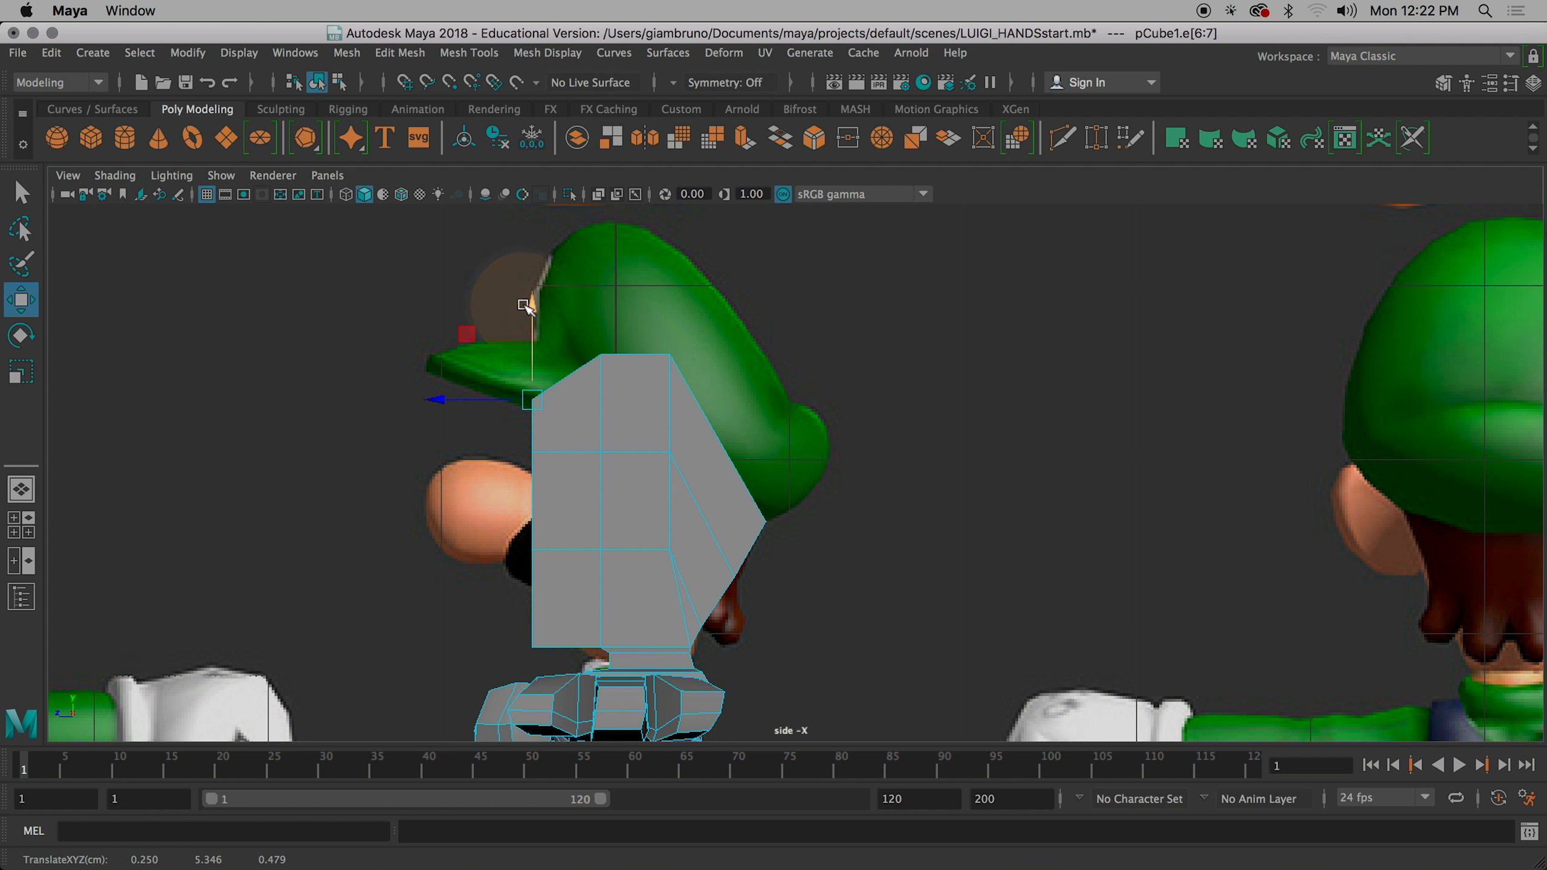
pyautogui.press('4')
pyautogui.moveTo(437, 401); pyautogui.dragTo(431, 400)
pyautogui.press('super+z')
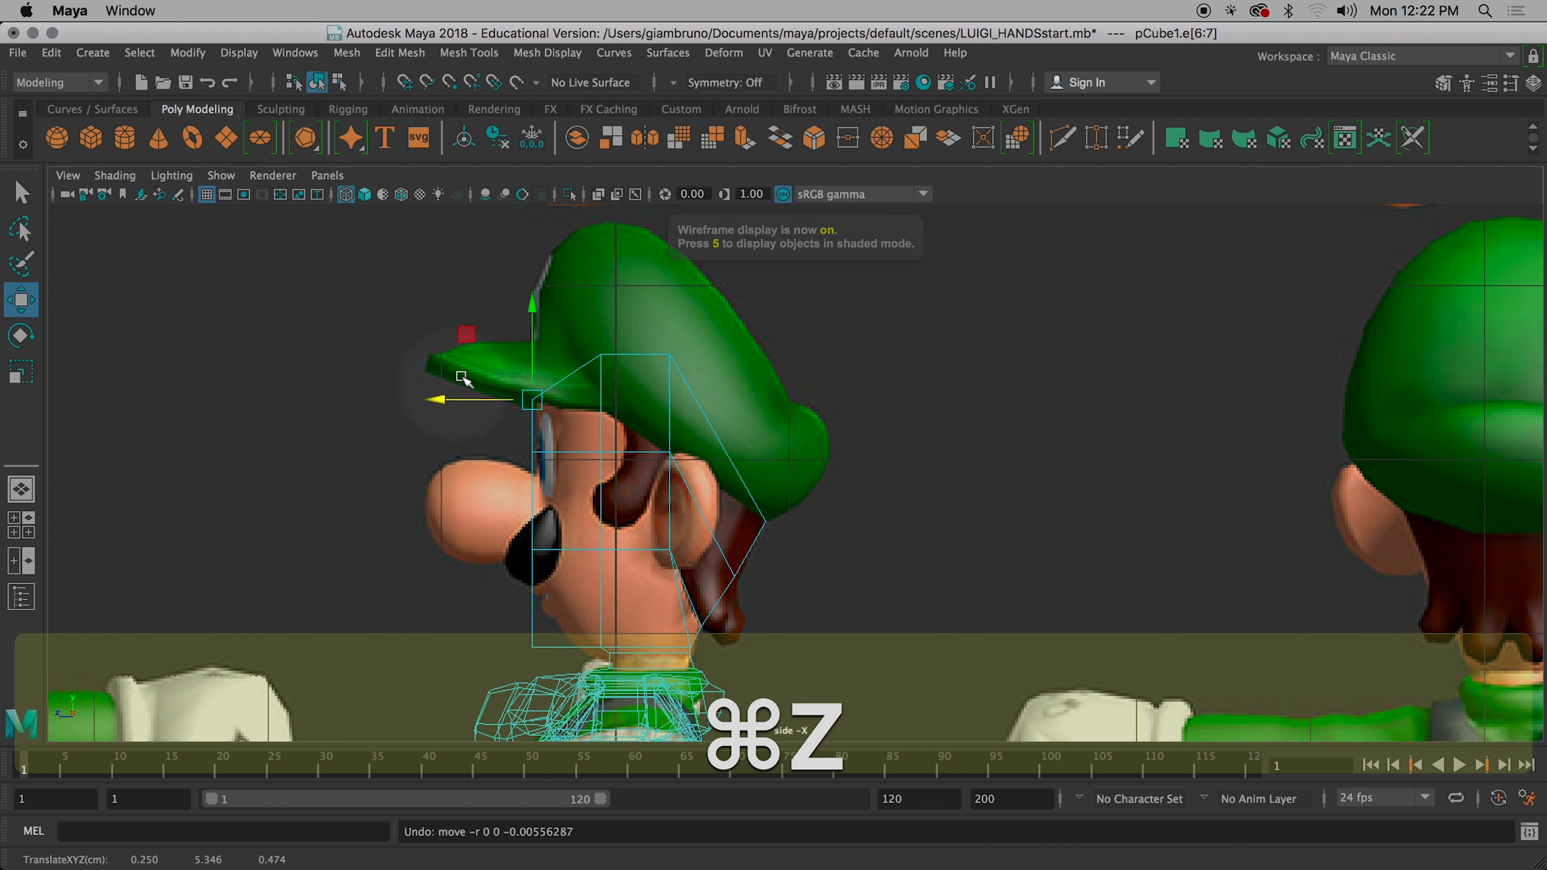
pyautogui.press('super+z')
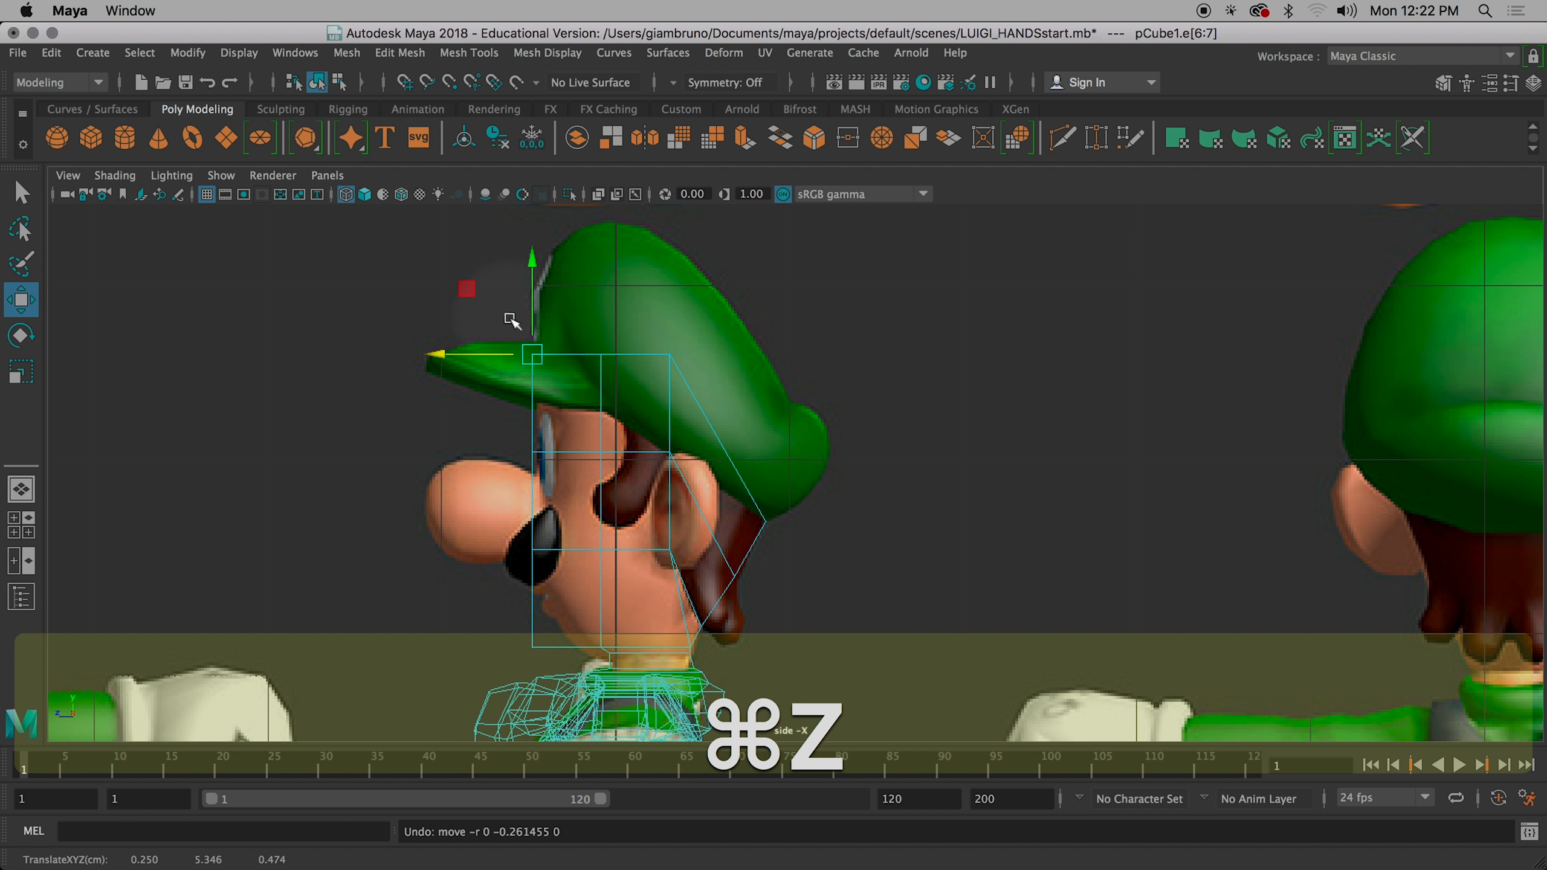
# - Move the two top front edges down to the underside of the cap brim and slightly back to the forehead line
pyautogui.press('6')
pyautogui.moveTo(528, 262)
pyautogui.mouseDown()
pyautogui.moveTo(527, 327)
pyautogui.moveTo(526, 305)
pyautogui.mouseUp()
pyautogui.press('4')
pyautogui.keyDown('alt'); pyautogui.moveTo(518, 422); pyautogui.dragTo(636, 350, button='right'); pyautogui.keyUp('alt')
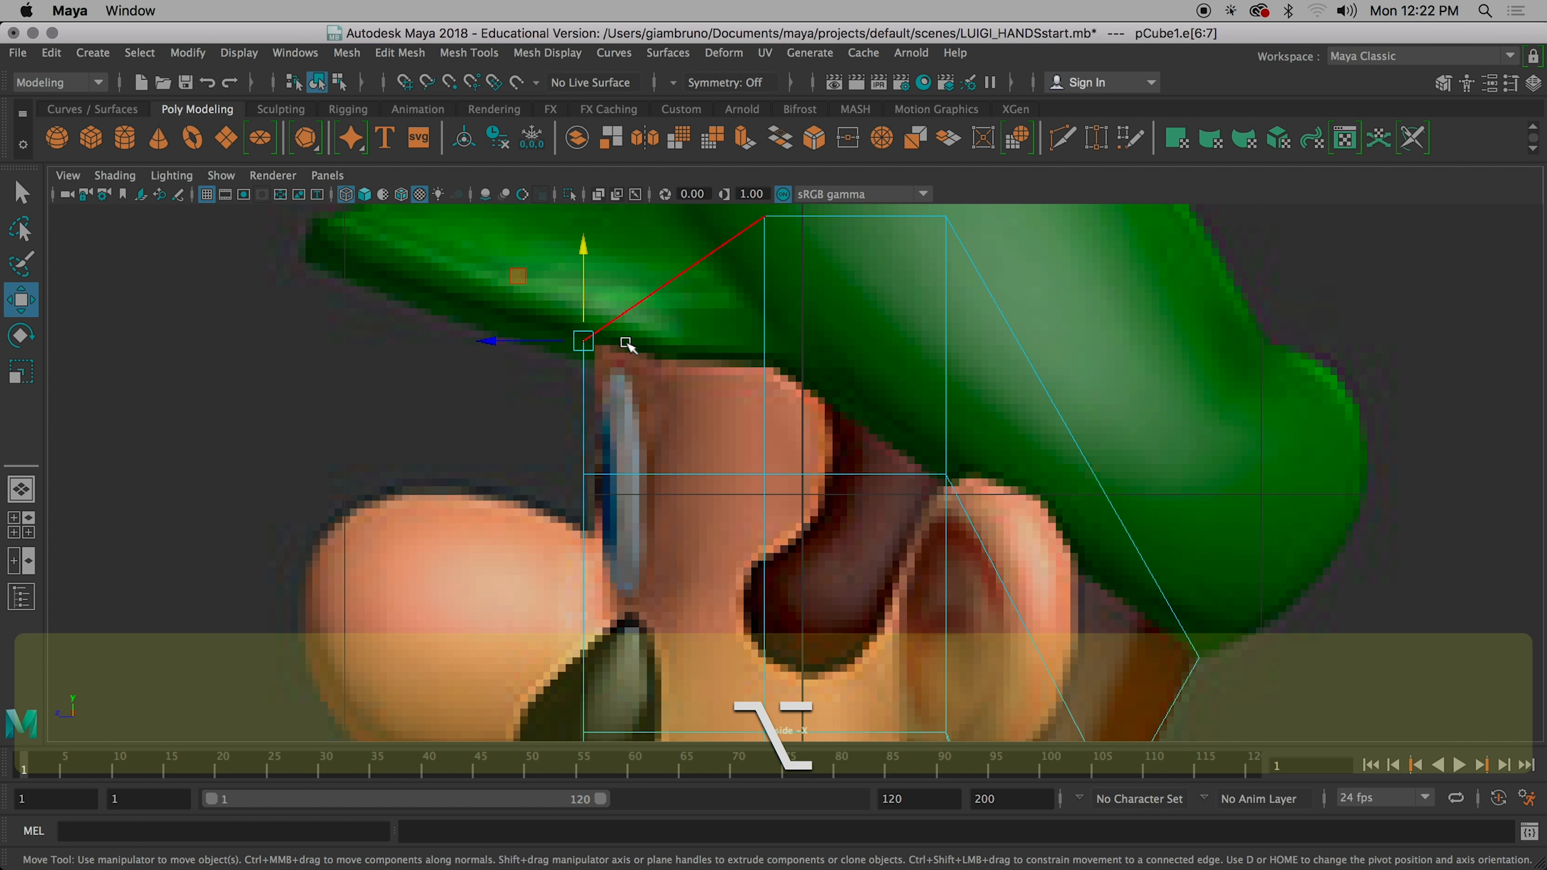
pyautogui.moveTo(580, 262); pyautogui.dragTo(579, 264)
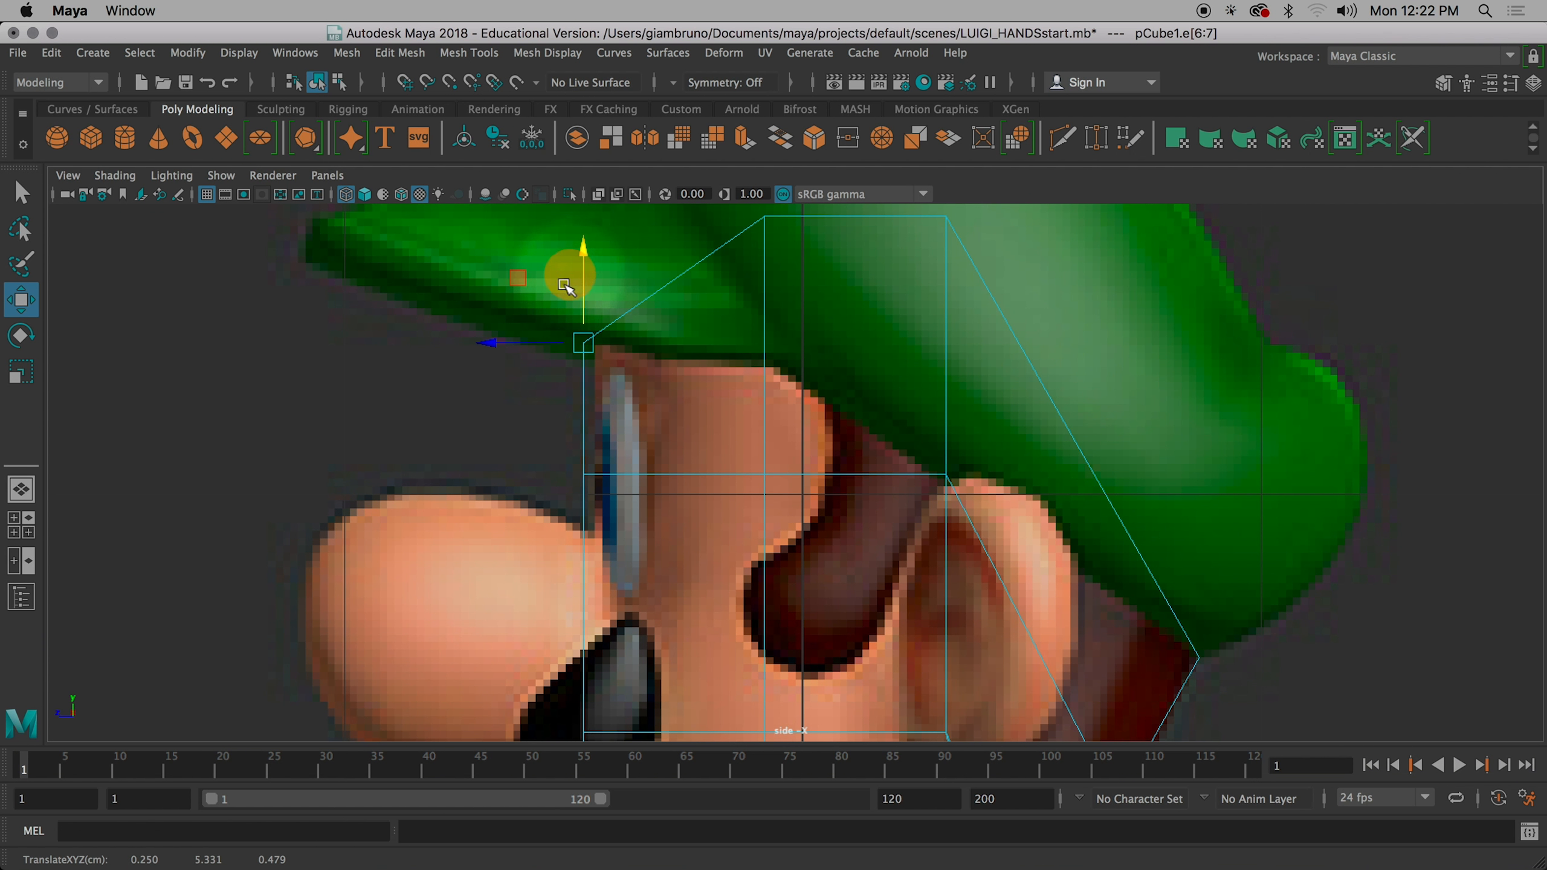
pyautogui.moveTo(494, 342); pyautogui.dragTo(497, 341)
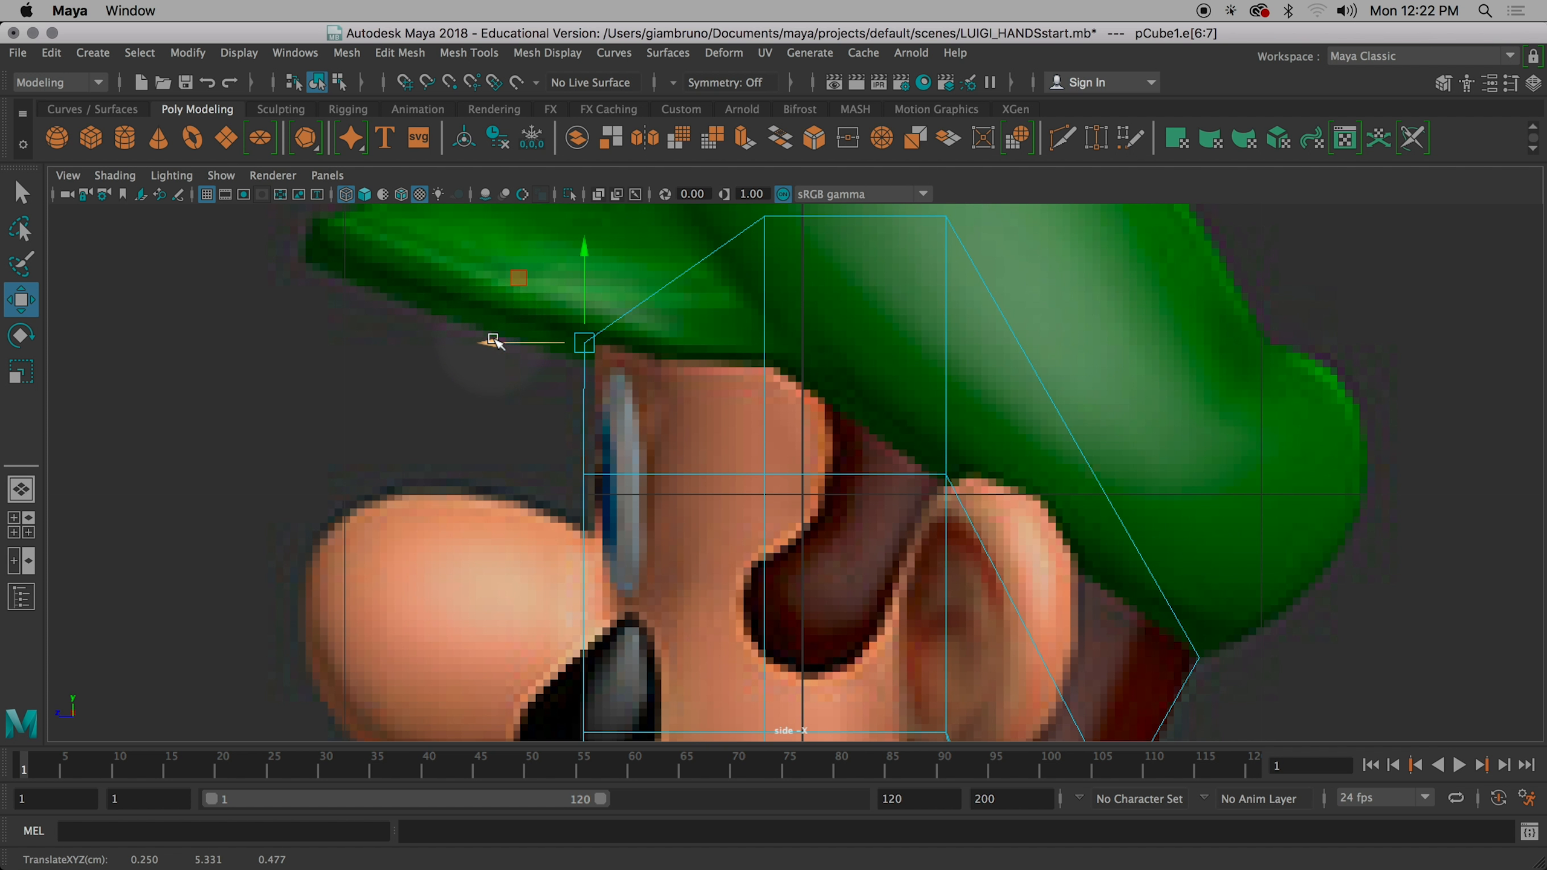
pyautogui.click(494, 342)
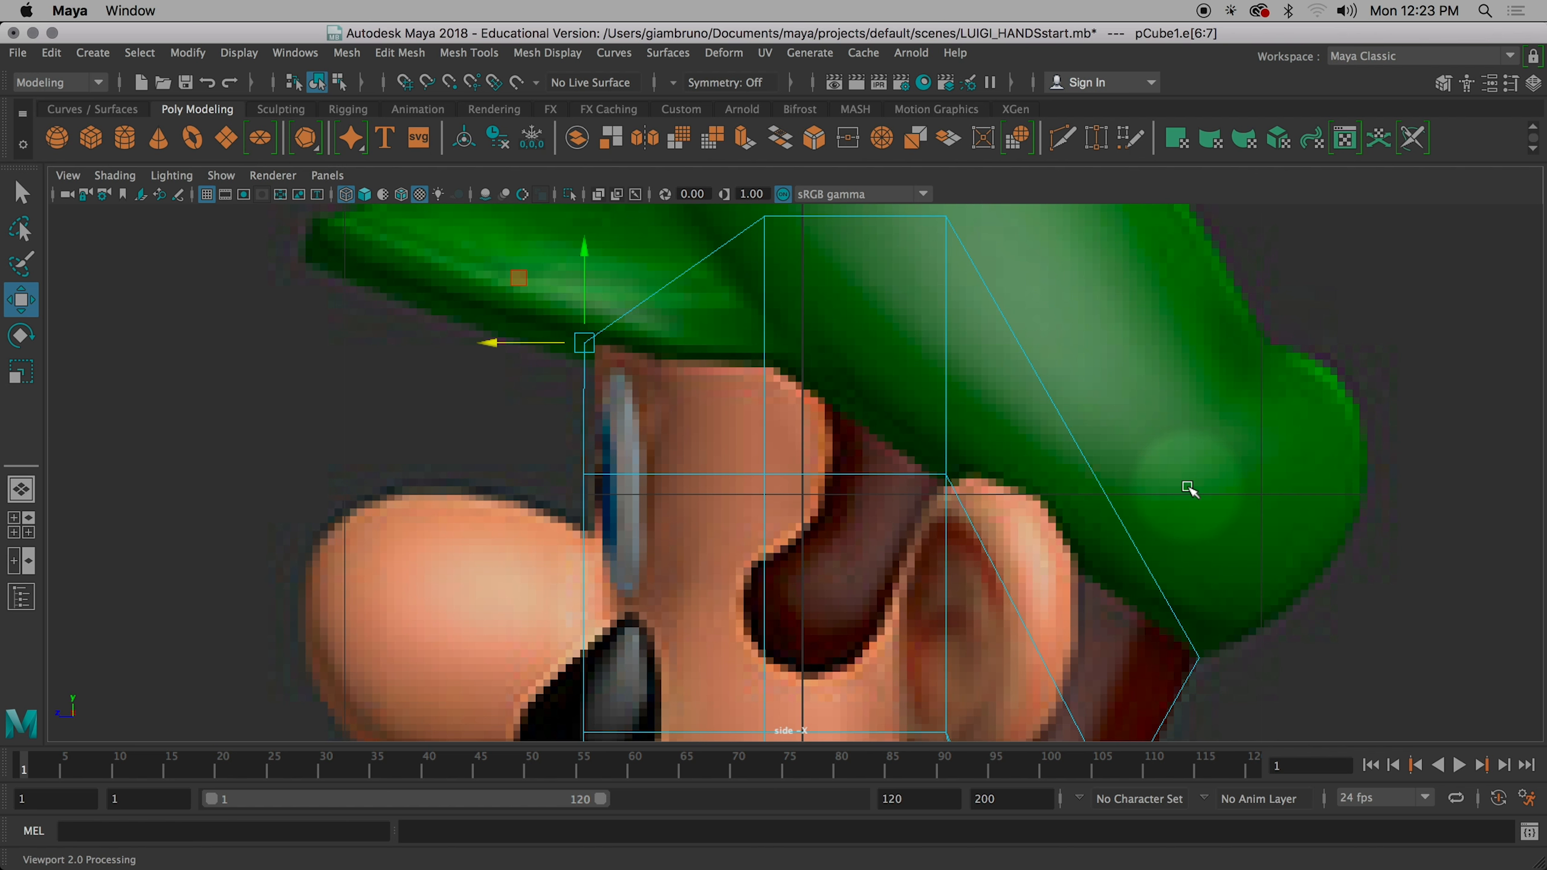
# - Compare the head's front and top profile with the side reference in shaded and wireframe display
pyautogui.press('alt')
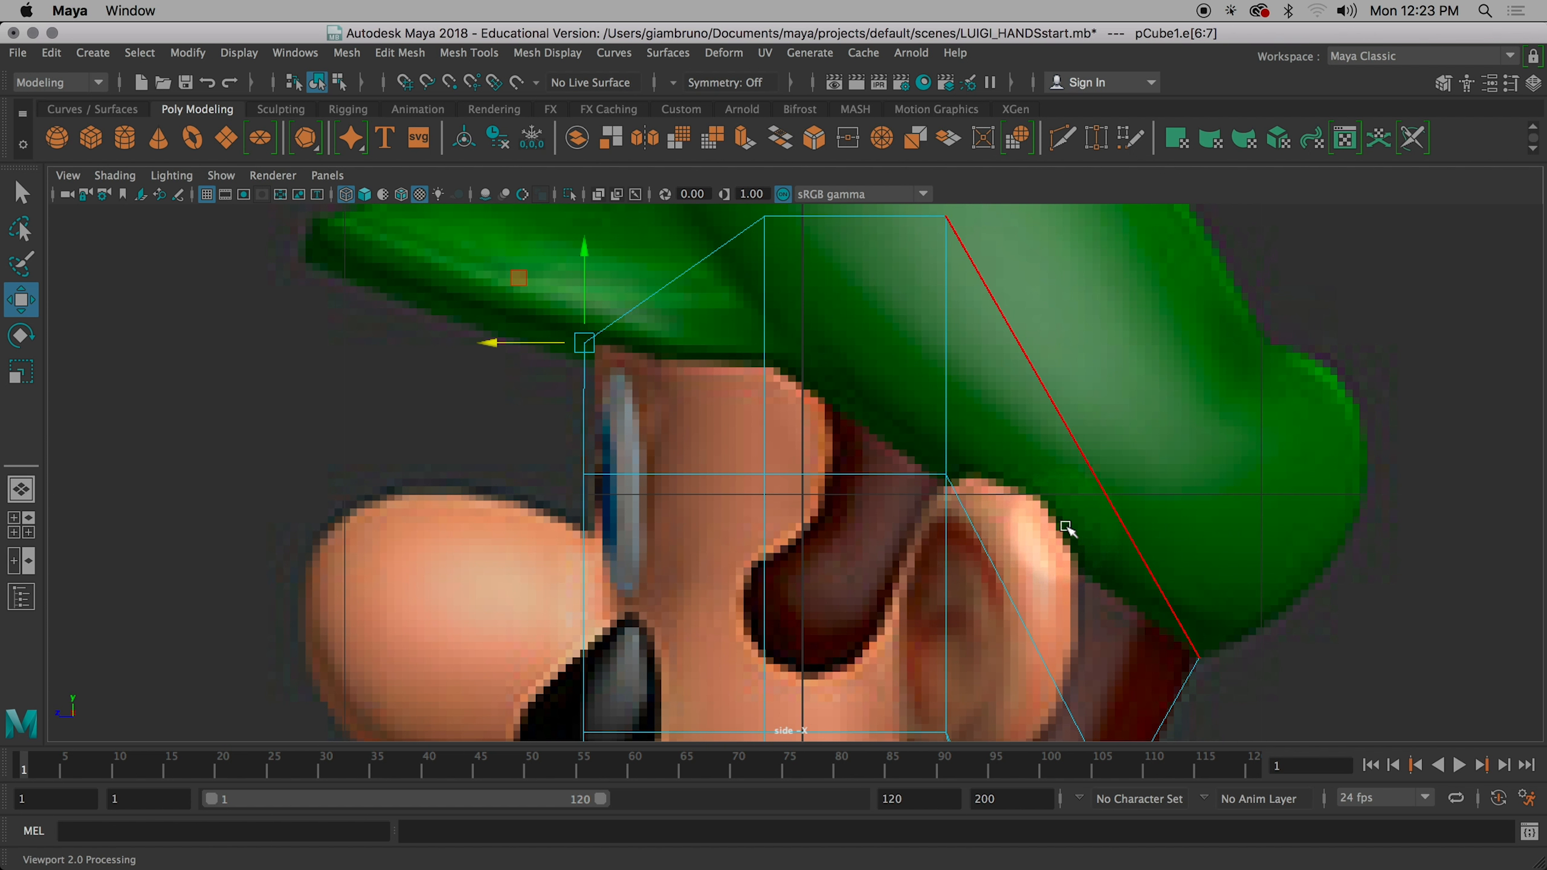
pyautogui.rightClick(857, 562)
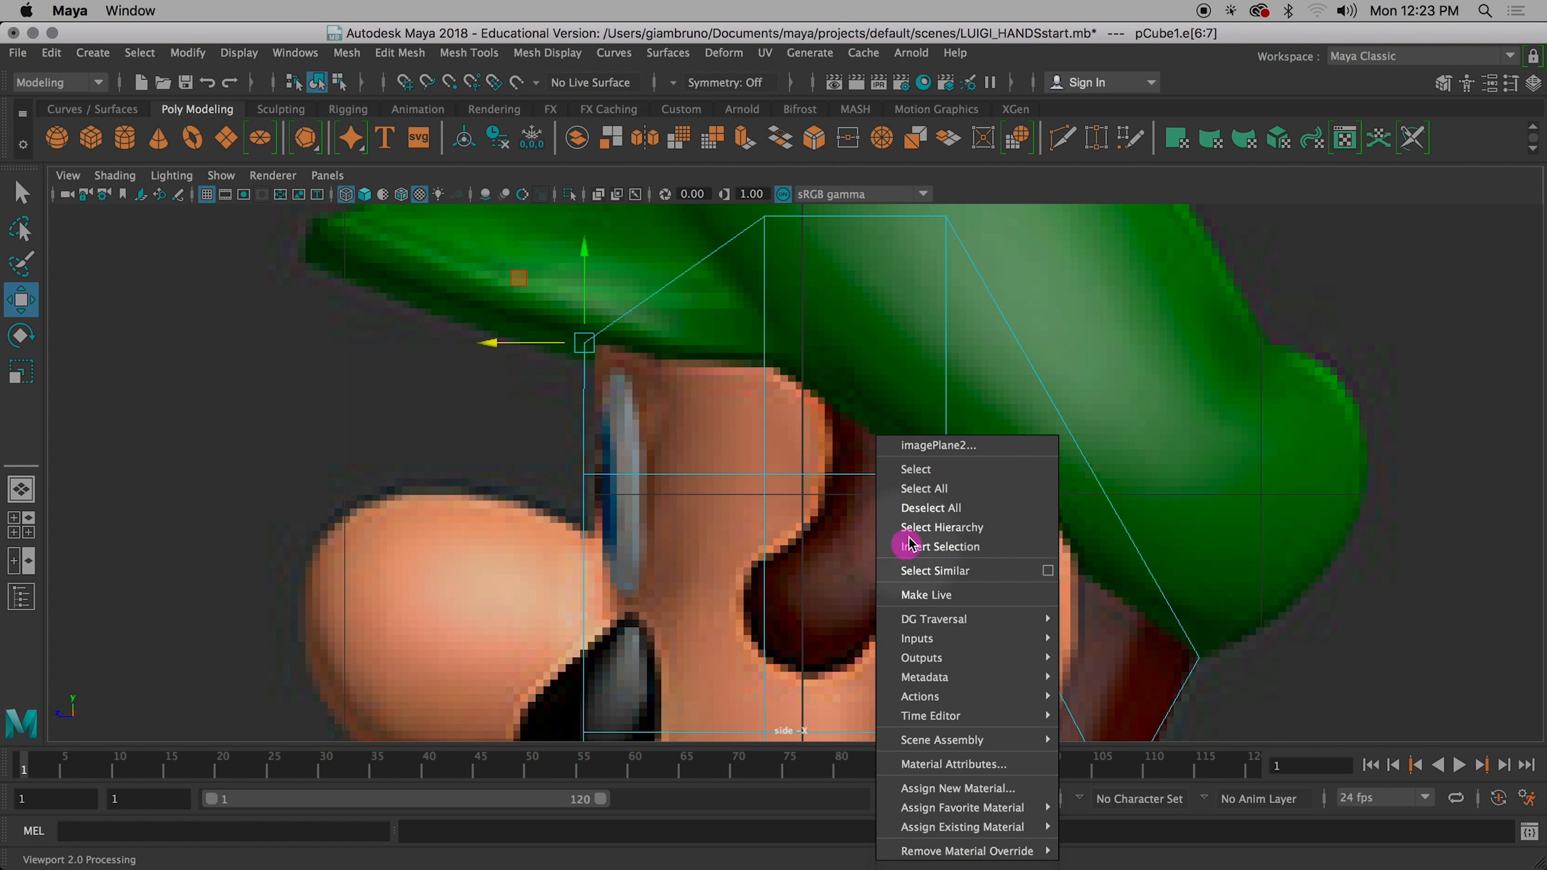
pyautogui.click(859, 602)
pyautogui.click(858, 602)
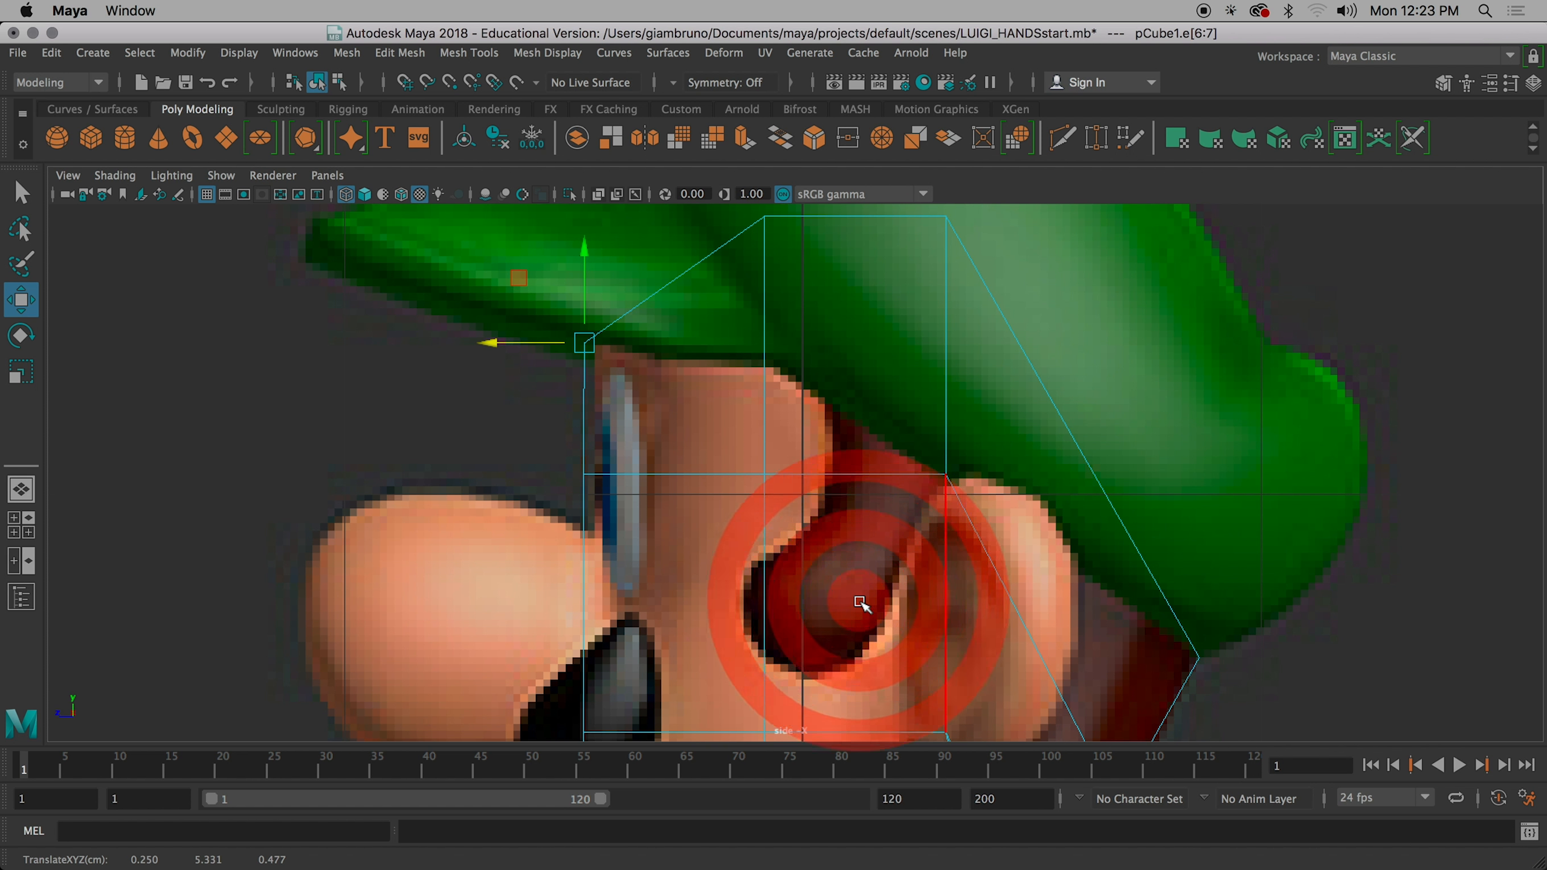
pyautogui.press('5')
pyautogui.moveTo(859, 601); pyautogui.dragTo(860, 601, button='middle')
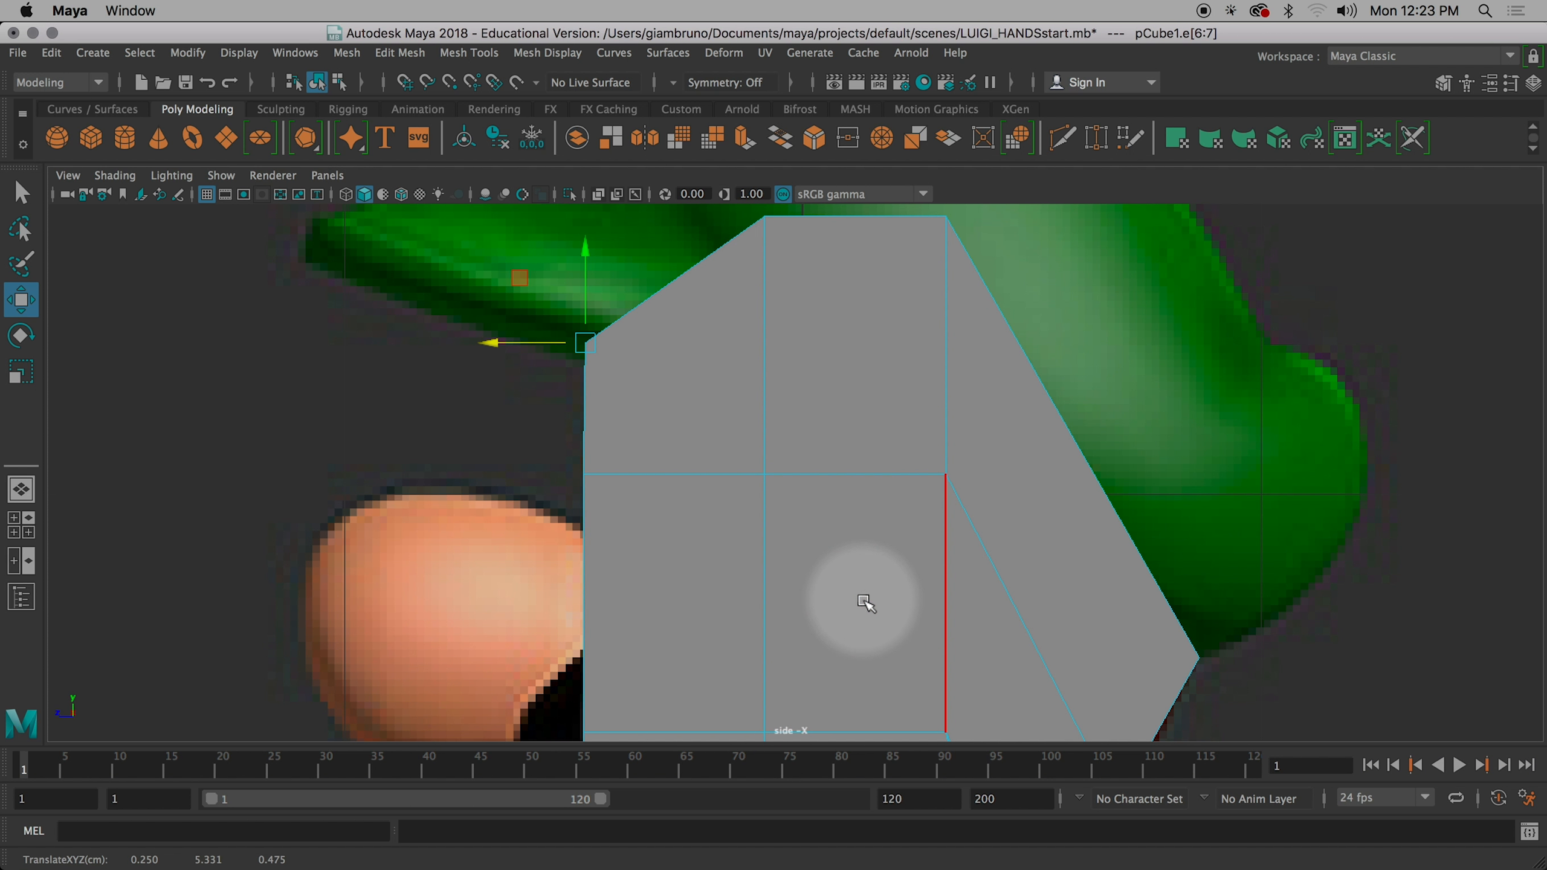
pyautogui.click(864, 601)
pyautogui.press('4')
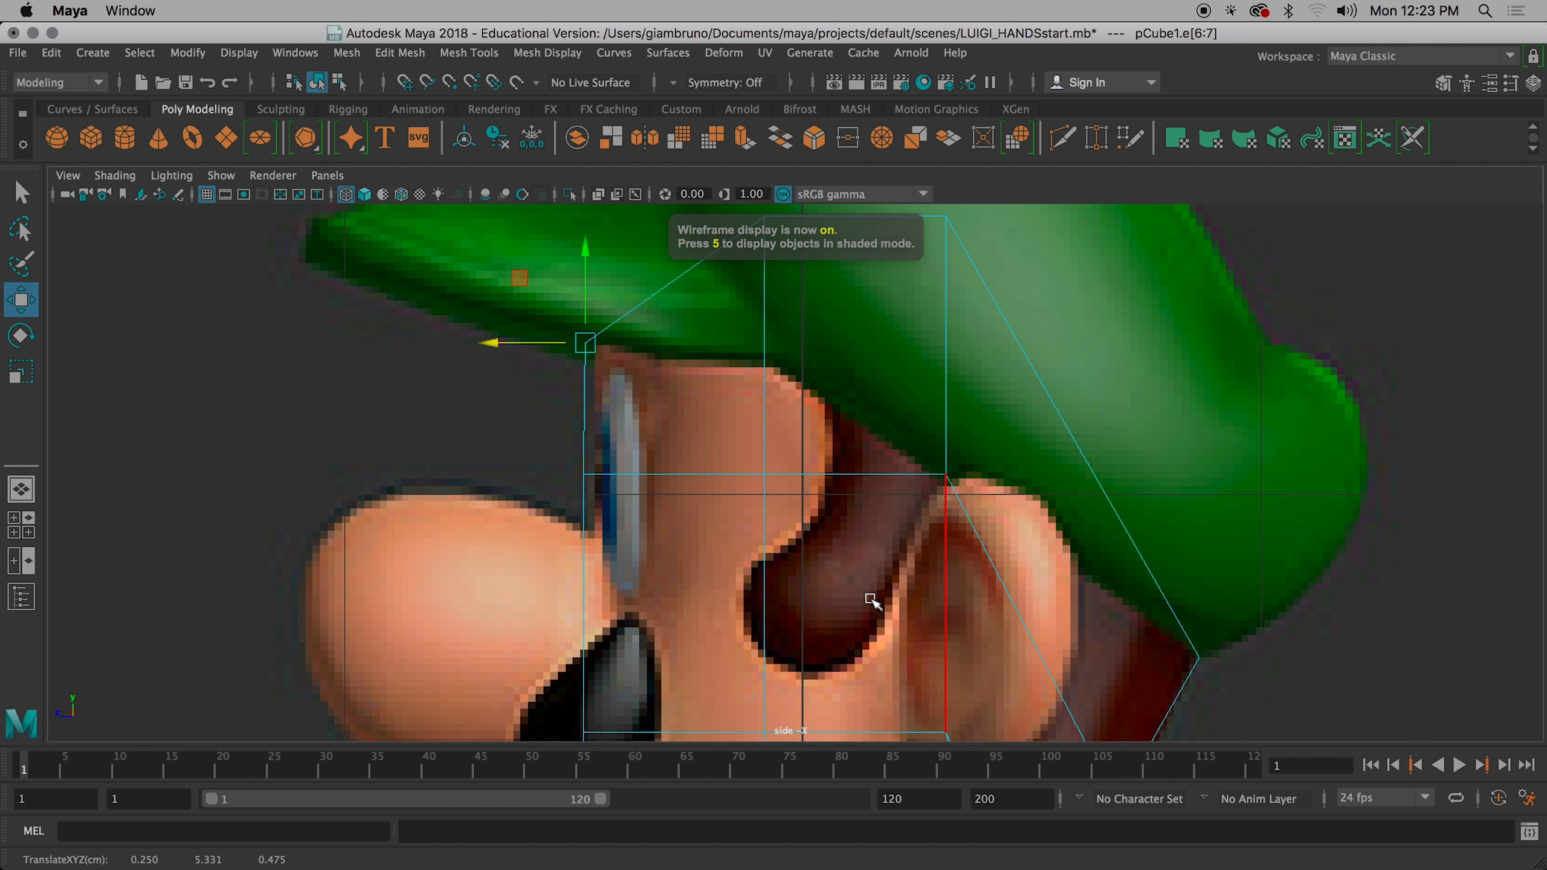
# - Select the two middle edges across the top of the head block, behind the lowered front edges
pyautogui.press('space')
pyautogui.rightClick(1069, 339)
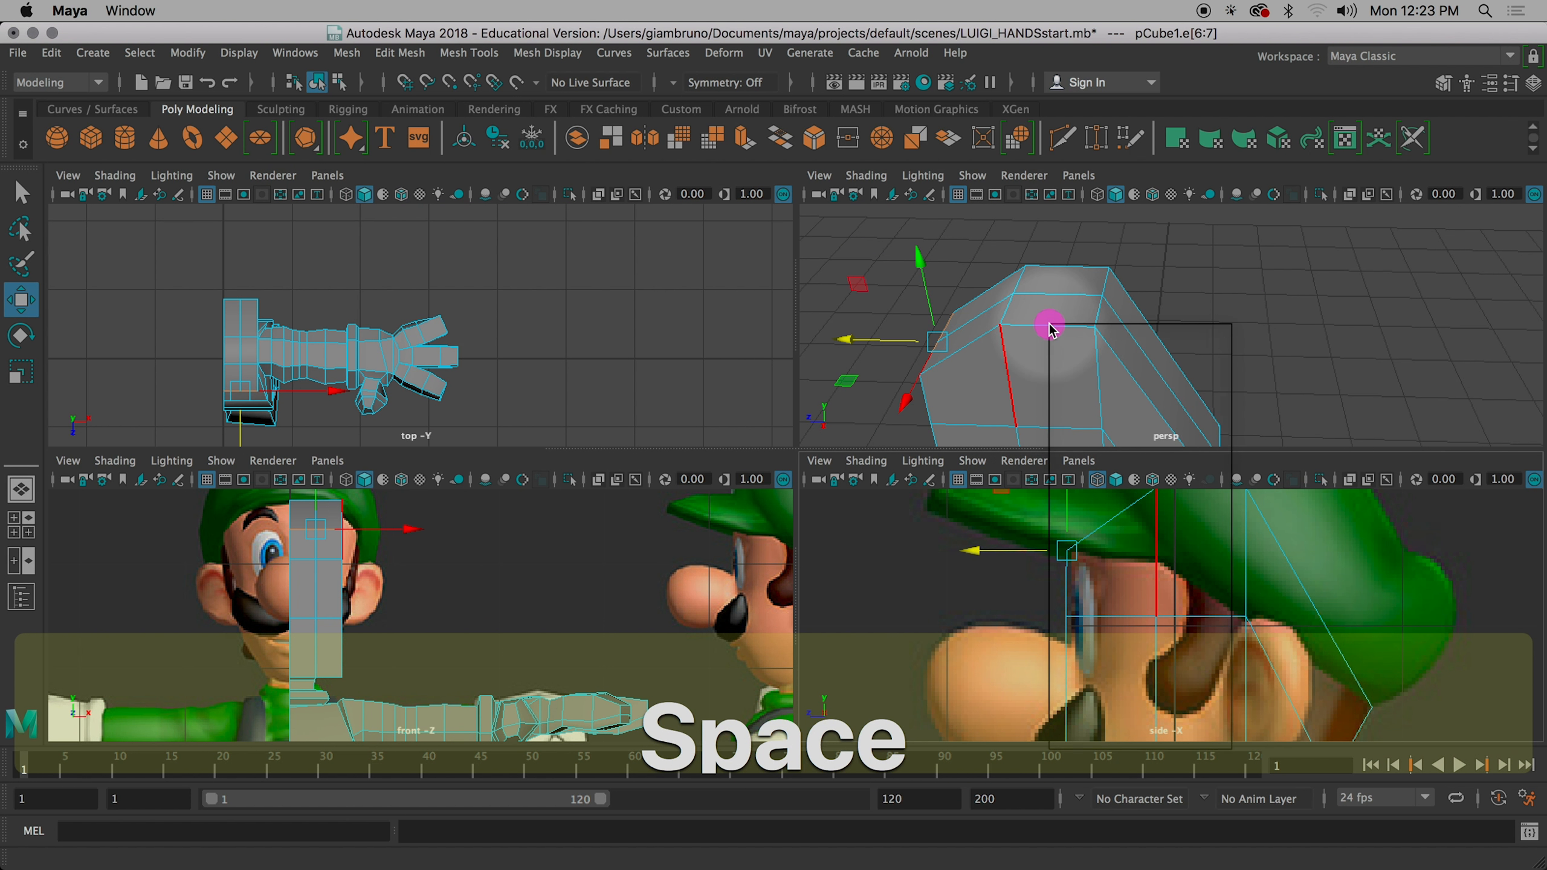
pyautogui.click(1023, 308)
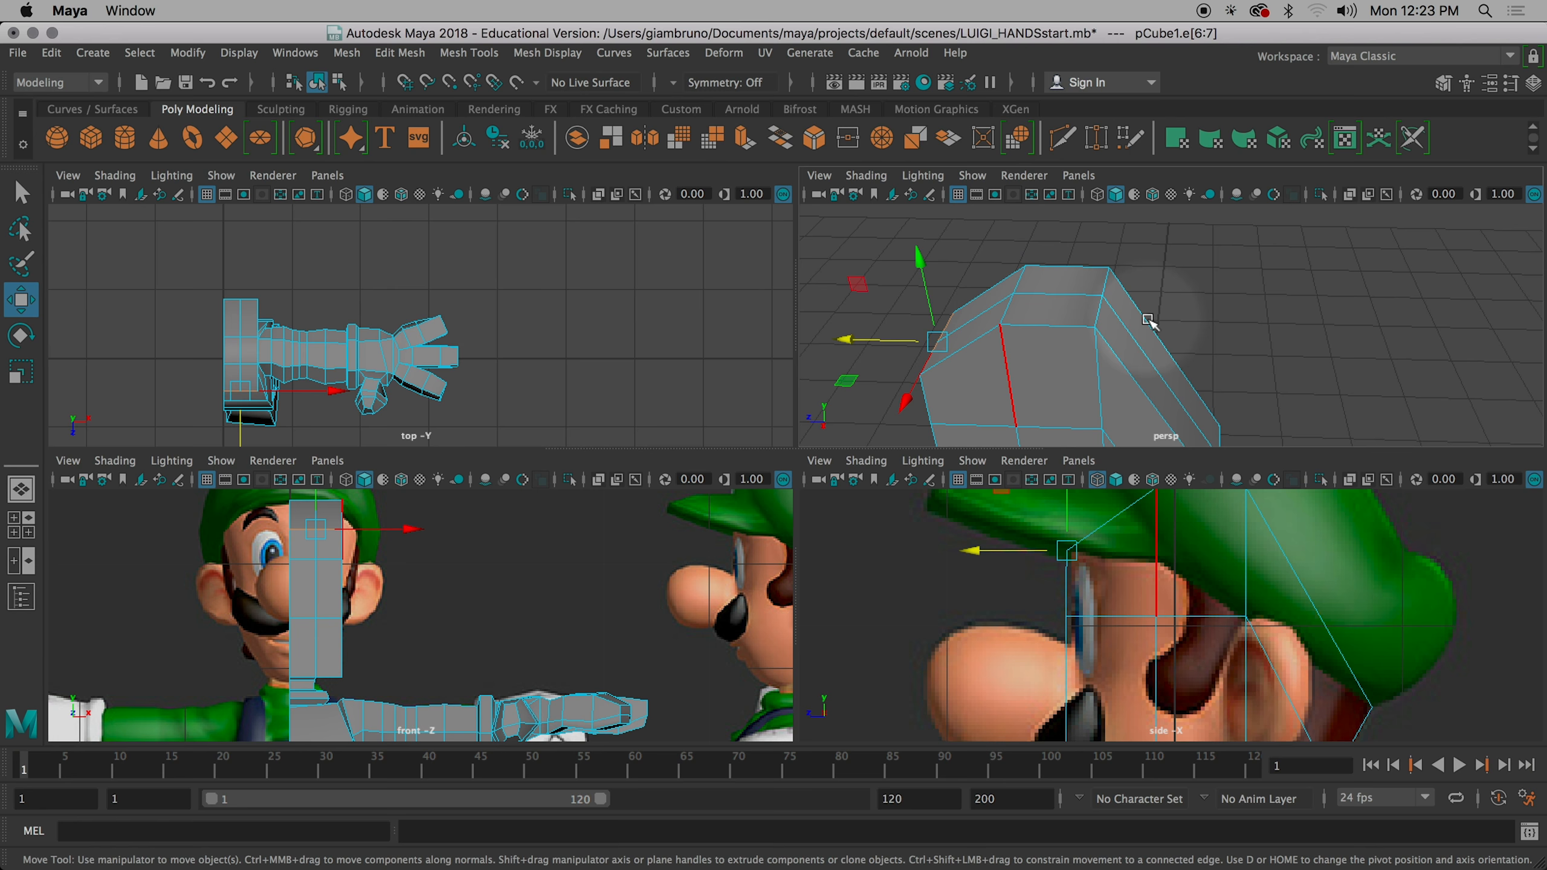
pyautogui.keyDown('alt'); pyautogui.moveTo(1070, 329); pyautogui.dragTo(1134, 353); pyautogui.keyUp('alt')
pyautogui.click(1014, 358)
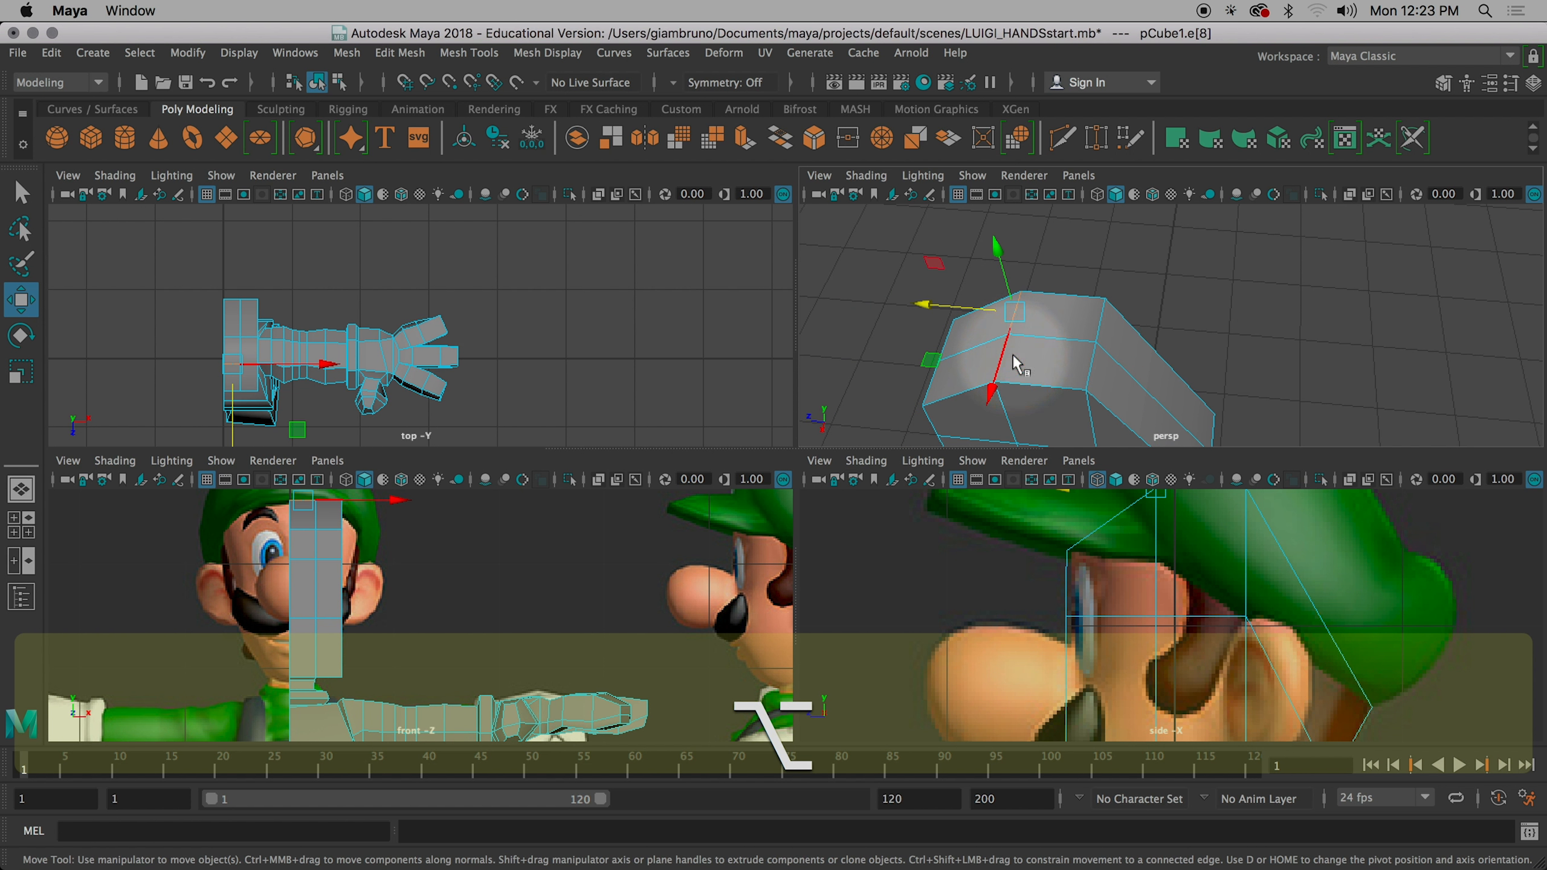
pyautogui.keyDown('shift'); pyautogui.click(1004, 361); pyautogui.keyUp('shift')
pyautogui.press('q')
# - Move the two middle top edges down and slightly back to the lower rim of the cap above the forehead
pyautogui.keyDown('alt'); pyautogui.moveTo(1129, 580); pyautogui.dragTo(1077, 704, button='right'); pyautogui.keyUp('alt')
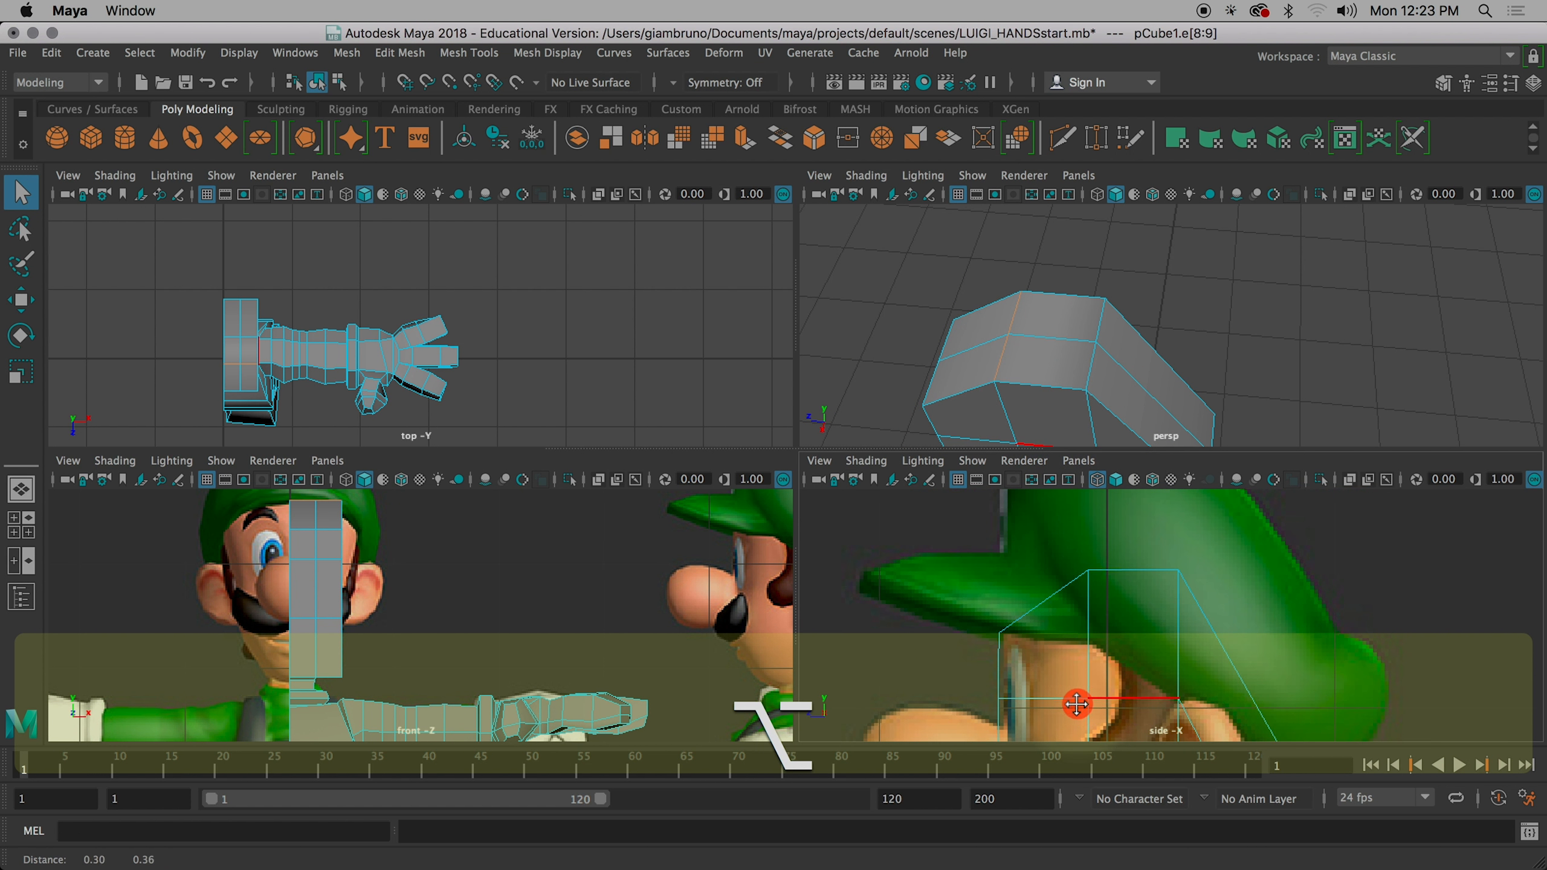
pyautogui.press('w')
pyautogui.moveTo(1089, 517); pyautogui.dragTo(1017, 643)
pyautogui.keyDown('alt'); pyautogui.moveTo(1105, 655); pyautogui.dragTo(1114, 681, button='right'); pyautogui.keyUp('alt')
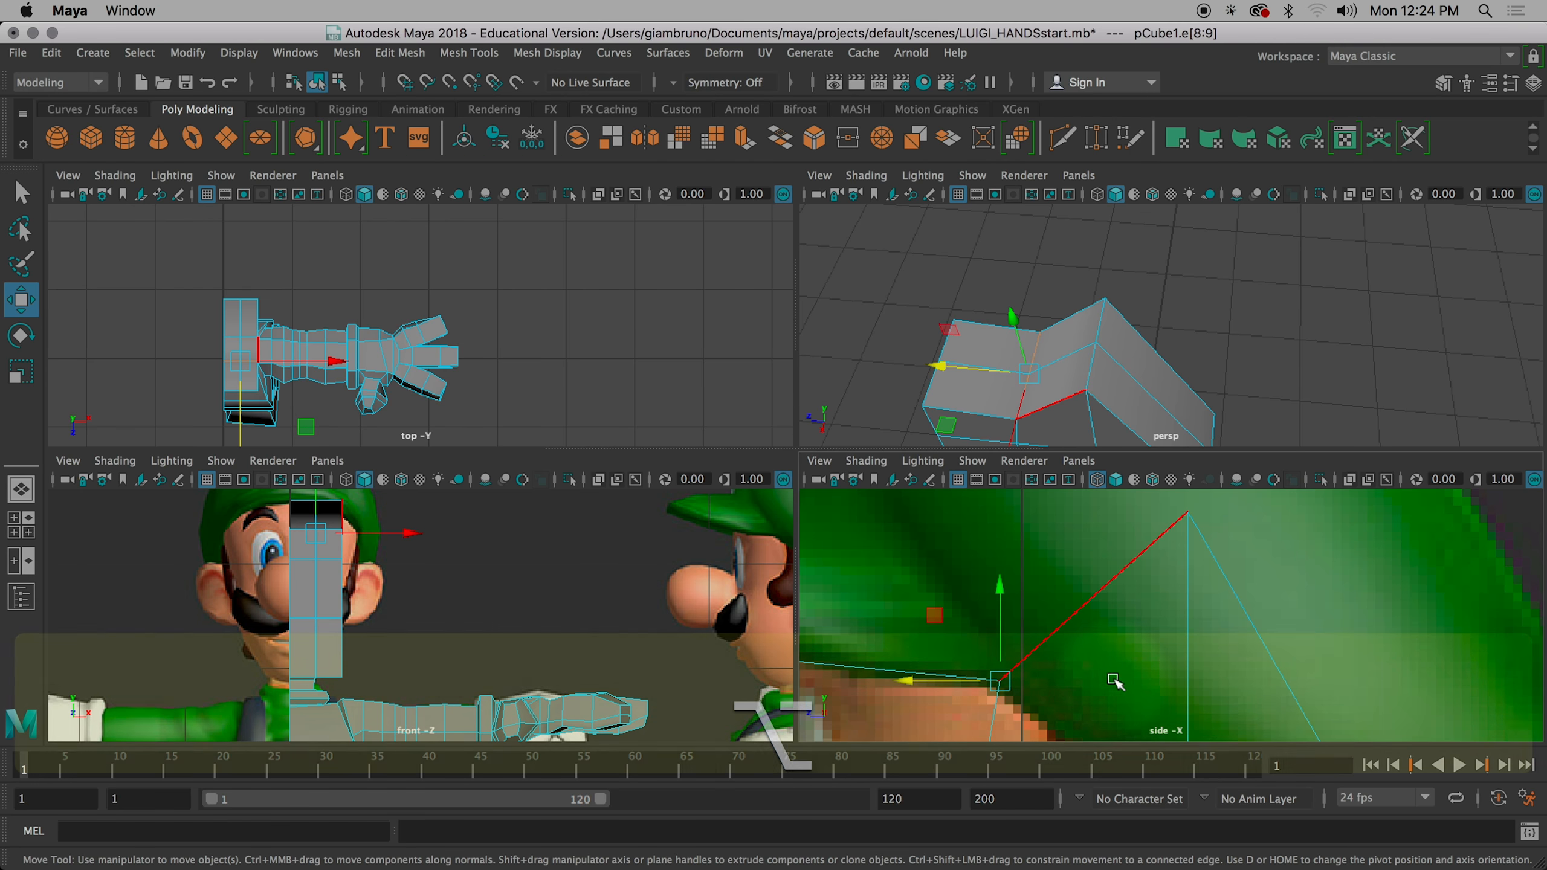
pyautogui.keyDown('alt'); pyautogui.moveTo(1113, 681); pyautogui.dragTo(1132, 626, button='middle'); pyautogui.keyUp('alt')
pyautogui.moveTo(1066, 503); pyautogui.dragTo(1065, 502)
pyautogui.press('alt')
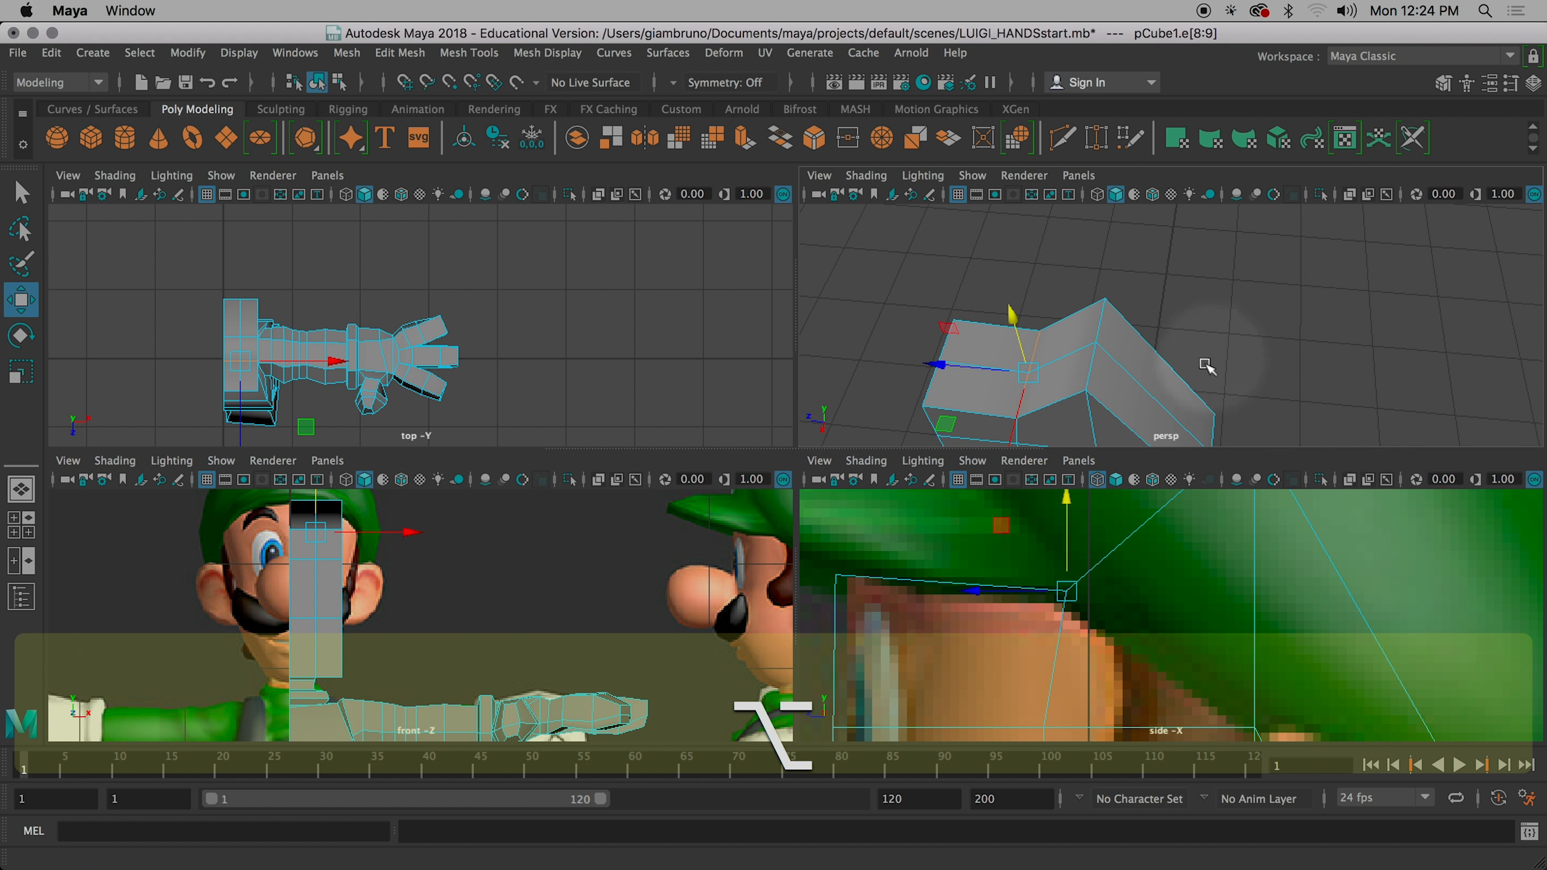
# - Select the two rear edges at the remaining peak on top of the head block
pyautogui.click(1105, 314)
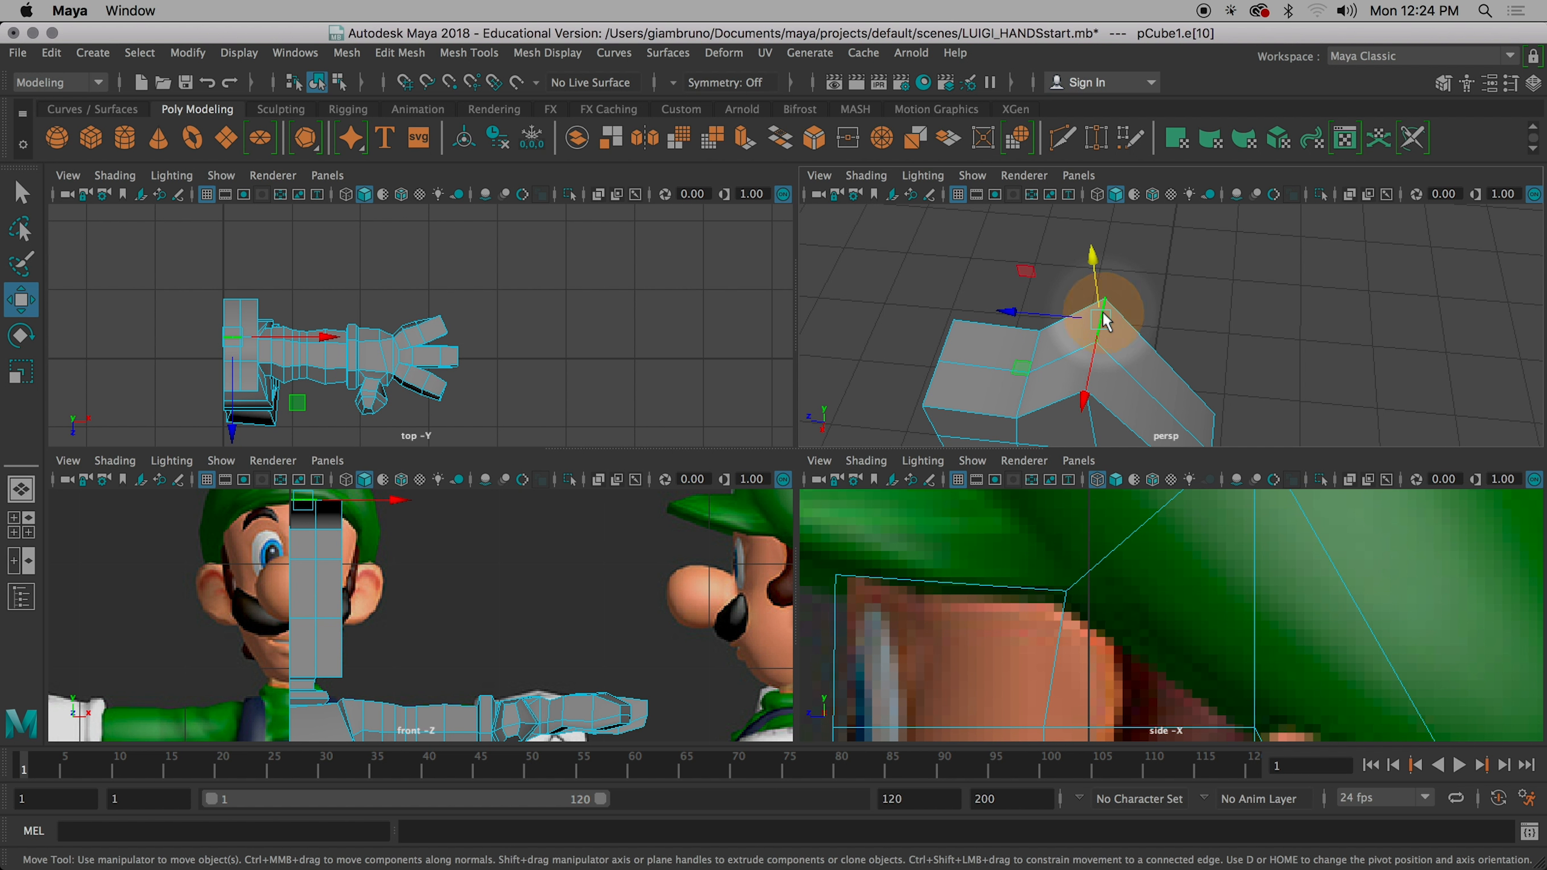
pyautogui.press('q')
pyautogui.press('shift')
pyautogui.keyDown('shift'); pyautogui.click(1089, 362); pyautogui.keyUp('shift')
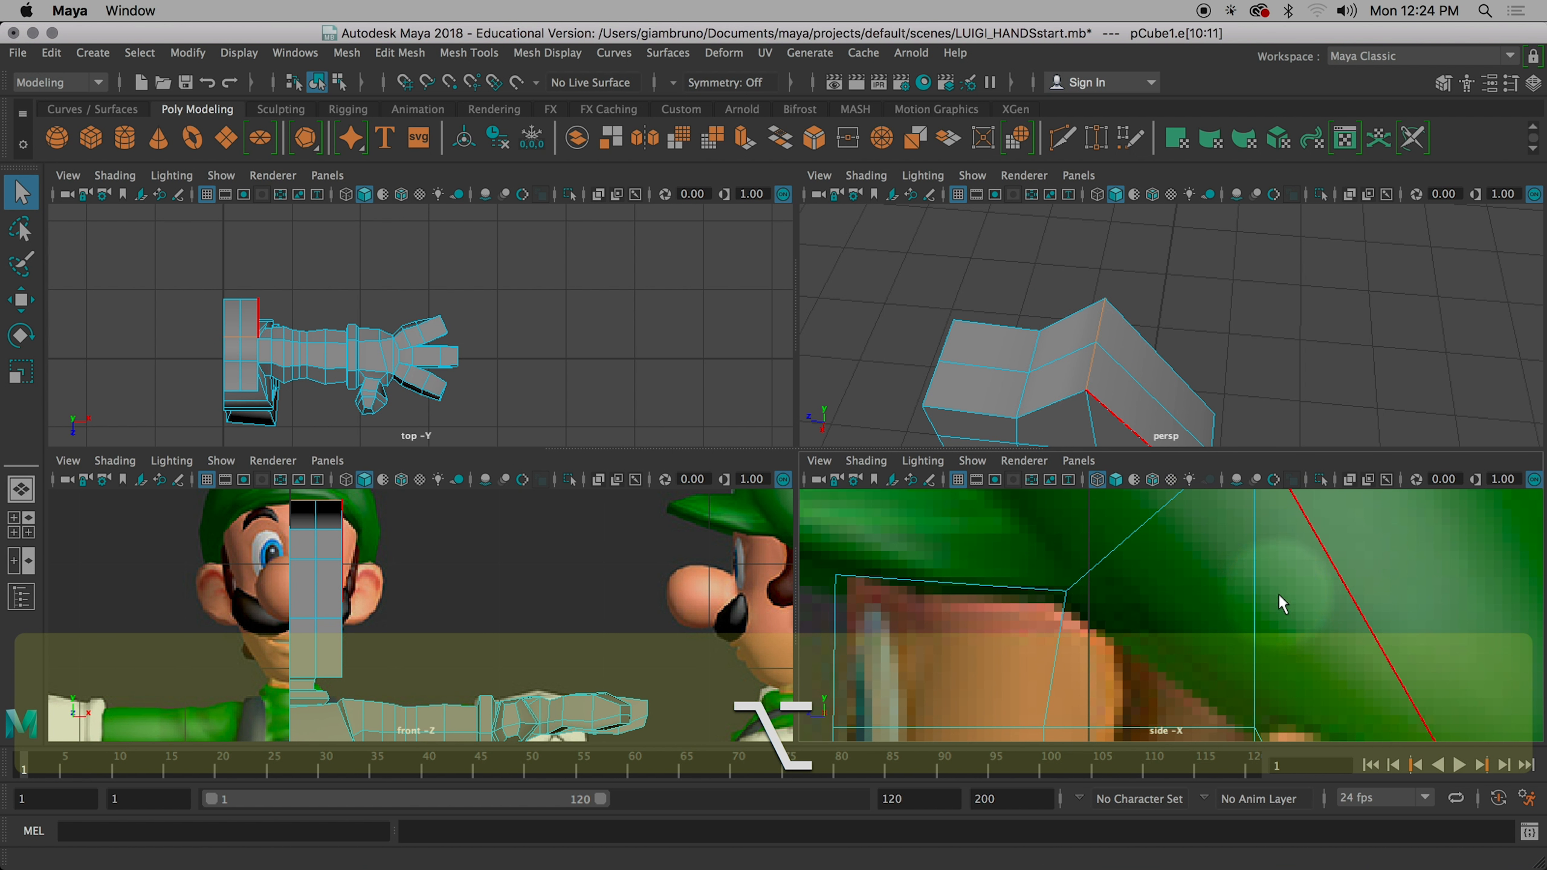
# - Move the two rear top edges down and back to the cap's lower rim above the ear in the side view
pyautogui.keyDown('alt'); pyautogui.moveTo(1277, 591); pyautogui.dragTo(1054, 640, button='middle'); pyautogui.keyUp('alt')
pyautogui.scroll(-10, 1088, 684)
pyautogui.scroll(4, 1091, 686)
pyautogui.scroll(2, 1096, 696)
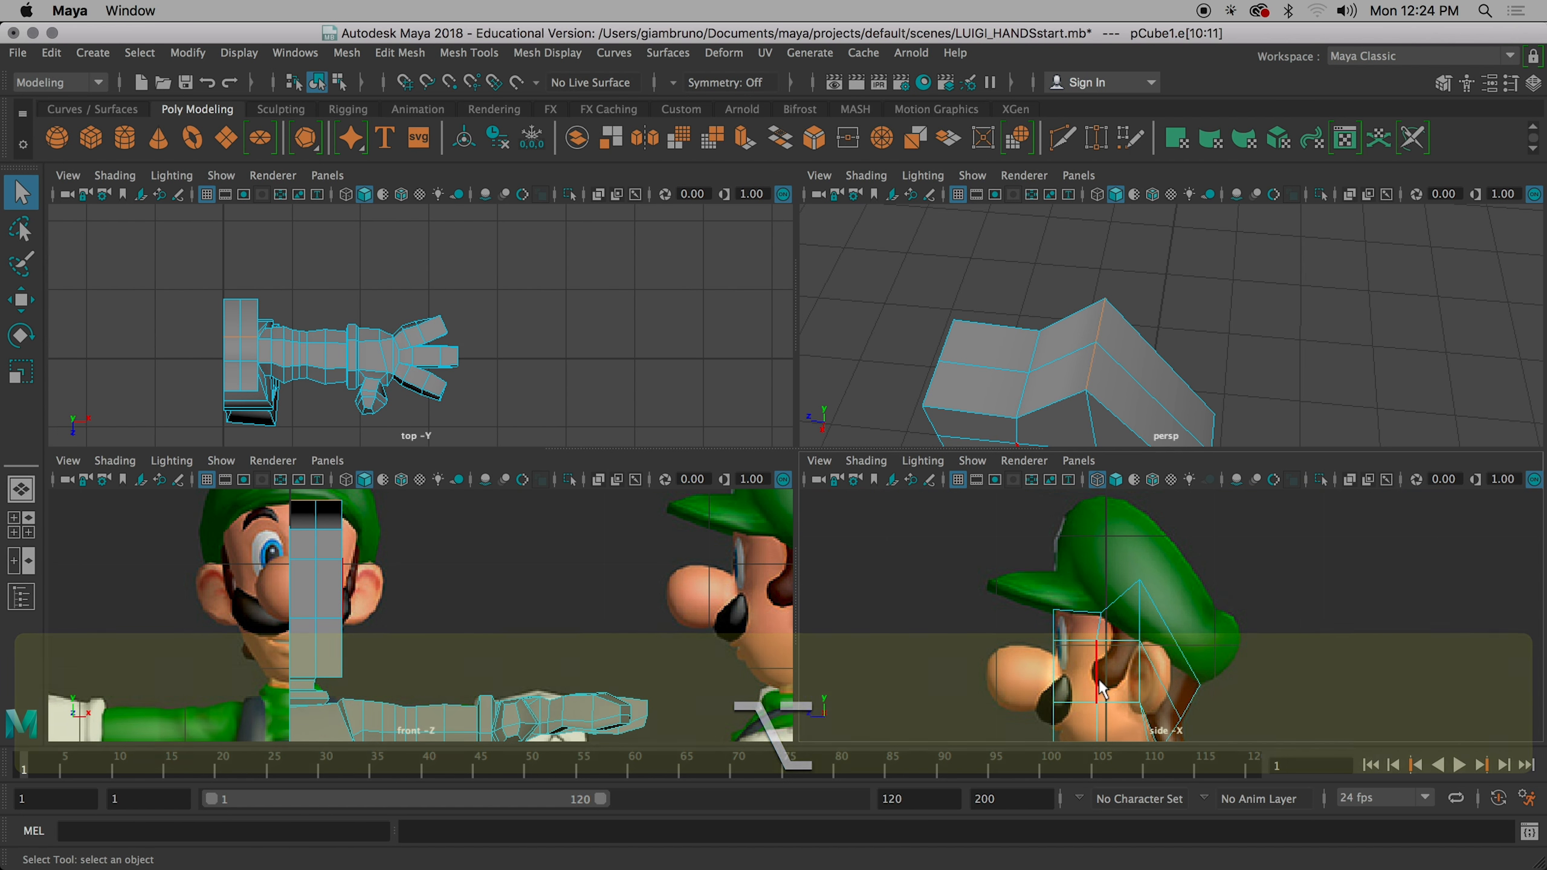
pyautogui.press('w')
pyautogui.moveTo(1141, 497); pyautogui.dragTo(1140, 548)
pyautogui.moveTo(1041, 629); pyautogui.dragTo(1069, 630)
pyautogui.moveTo(1164, 537); pyautogui.dragTo(1162, 556)
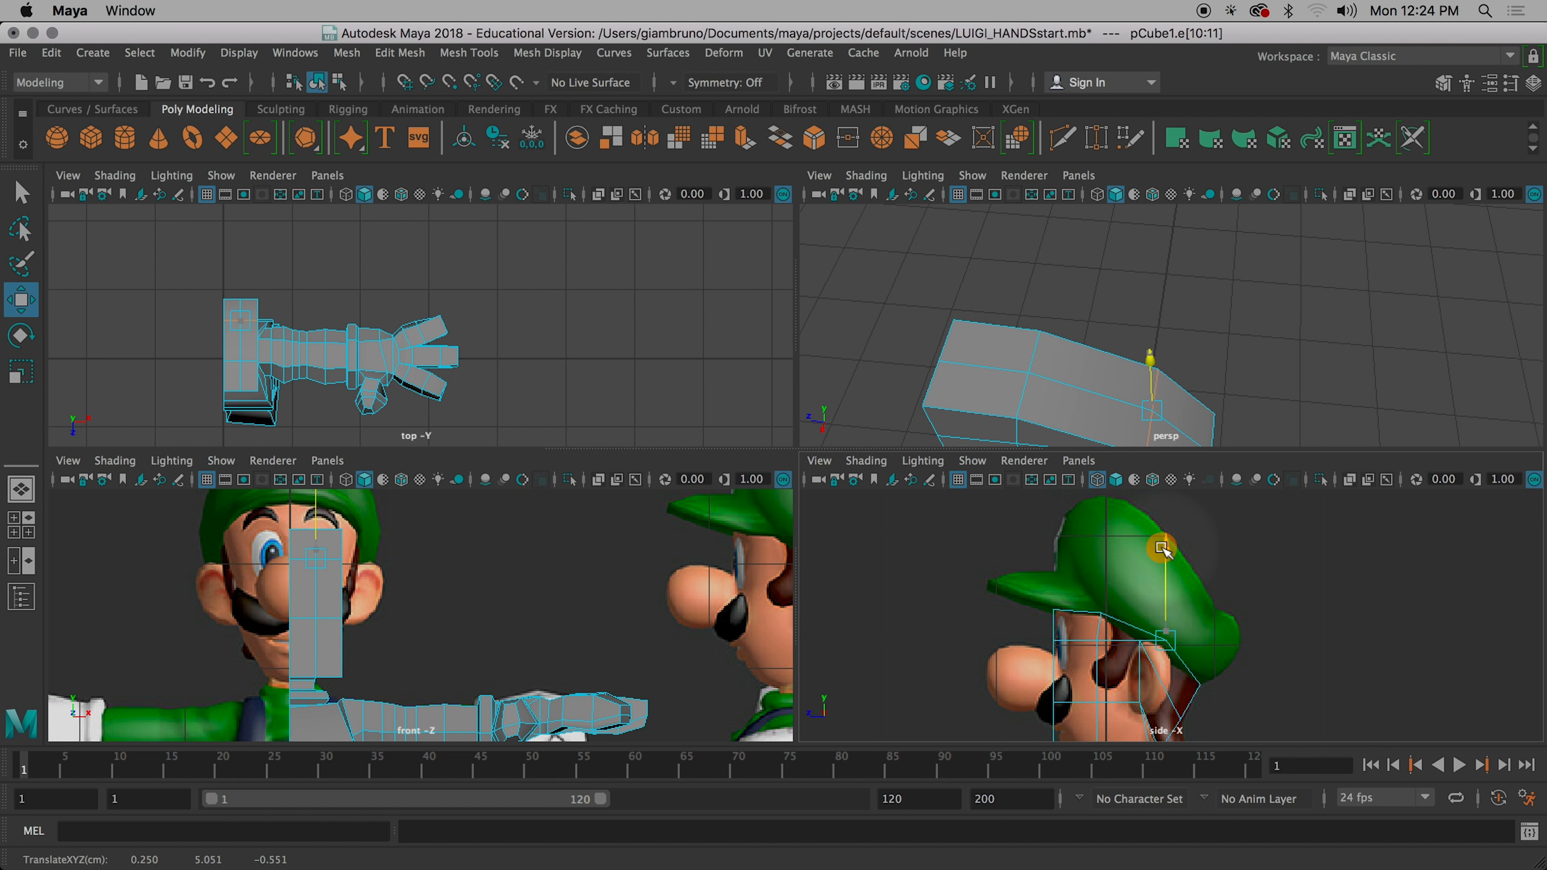
# - Lower the two rear top edges further to the upper back of the ear in an enlarged side view
pyautogui.scroll(6, 1188, 682)
pyautogui.keyDown('alt'); pyautogui.moveTo(1196, 691); pyautogui.dragTo(1232, 453, button='middle'); pyautogui.keyUp('alt')
pyautogui.keyDown('alt'); pyautogui.moveTo(1125, 588); pyautogui.dragTo(1257, 627, button='middle'); pyautogui.keyUp('alt')
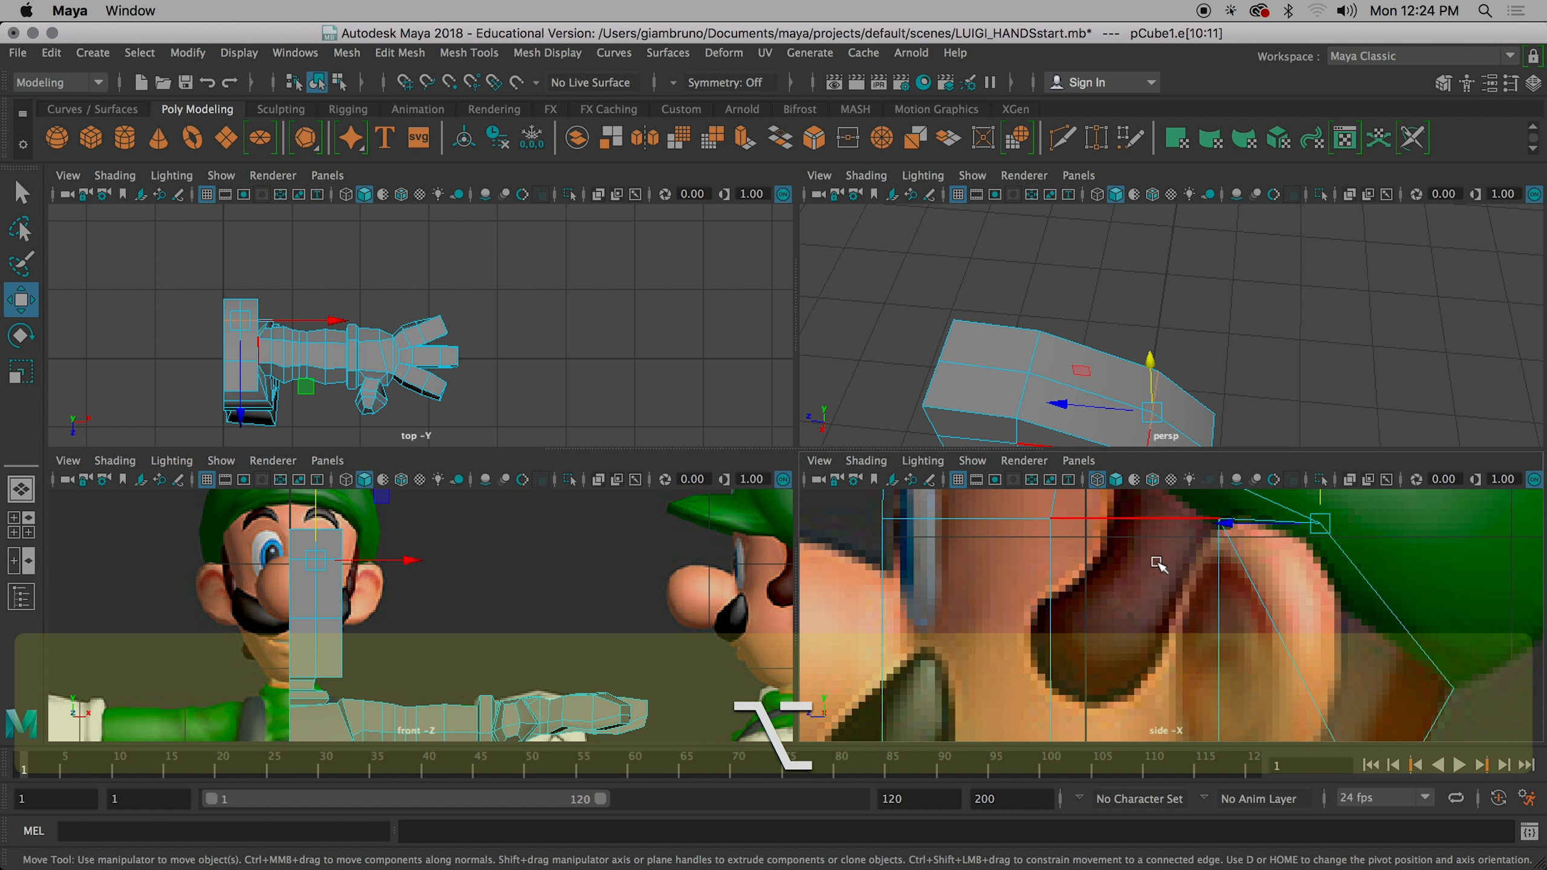
pyautogui.press('space')
pyautogui.keyDown('alt'); pyautogui.moveTo(1088, 614); pyautogui.dragTo(1137, 713, button='middle'); pyautogui.keyUp('alt')
pyautogui.moveTo(1143, 283); pyautogui.dragTo(1102, 371)
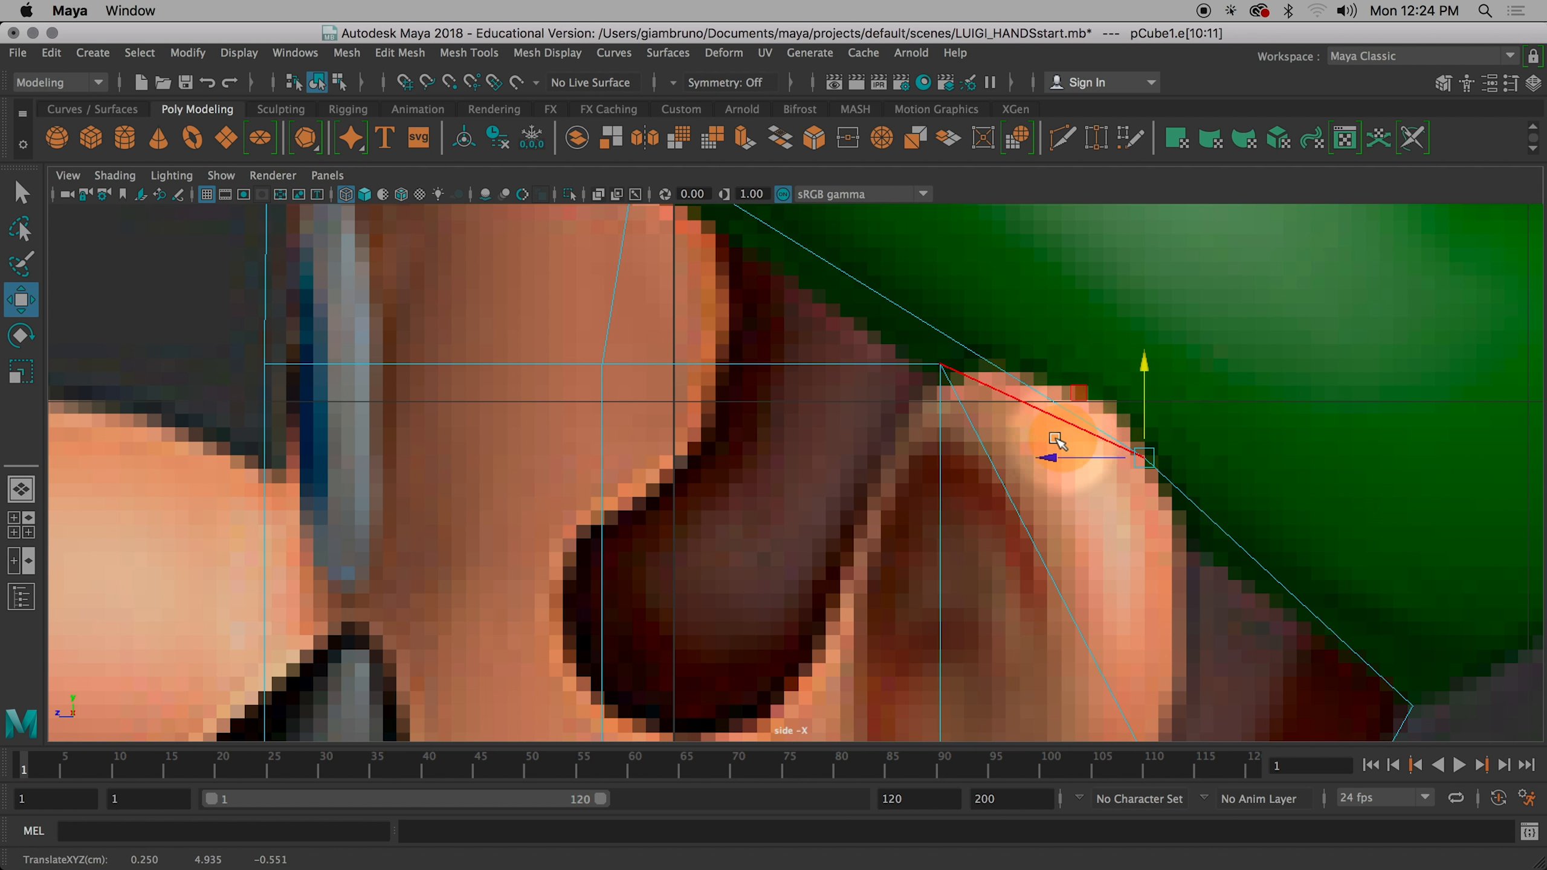
# - Move the two rear top edges of the head forward and slightly up along the cap's lower rim above the ear
pyautogui.moveTo(1057, 452); pyautogui.dragTo(1001, 449)
pyautogui.moveTo(1082, 376); pyautogui.dragTo(1098, 428)
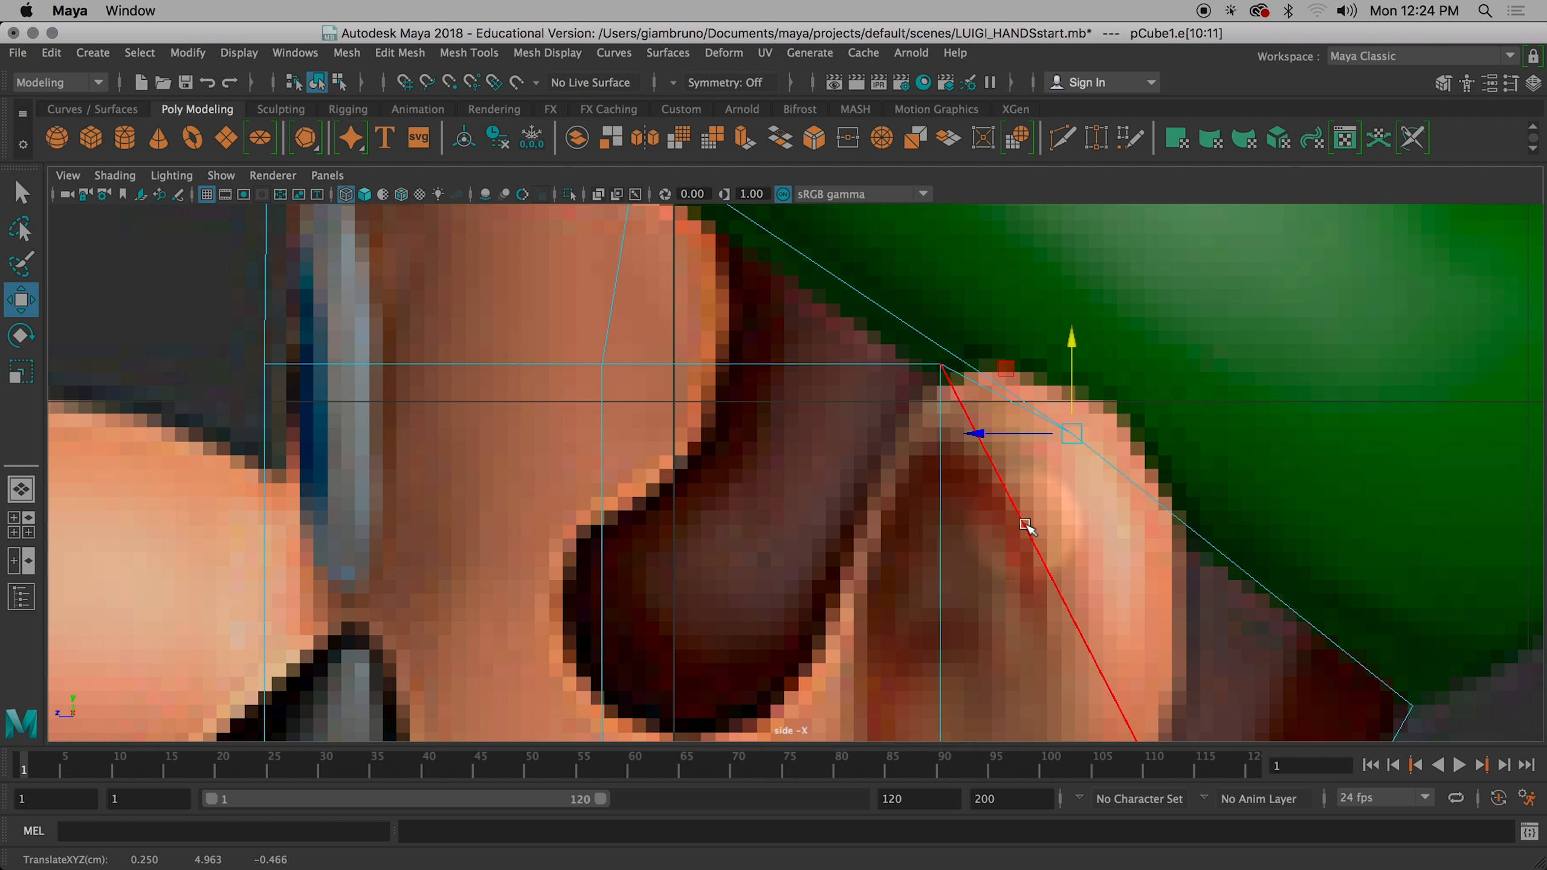
pyautogui.keyDown('alt'); pyautogui.moveTo(987, 553); pyautogui.dragTo(995, 546, button='middle'); pyautogui.keyUp('alt')
pyautogui.press('space')
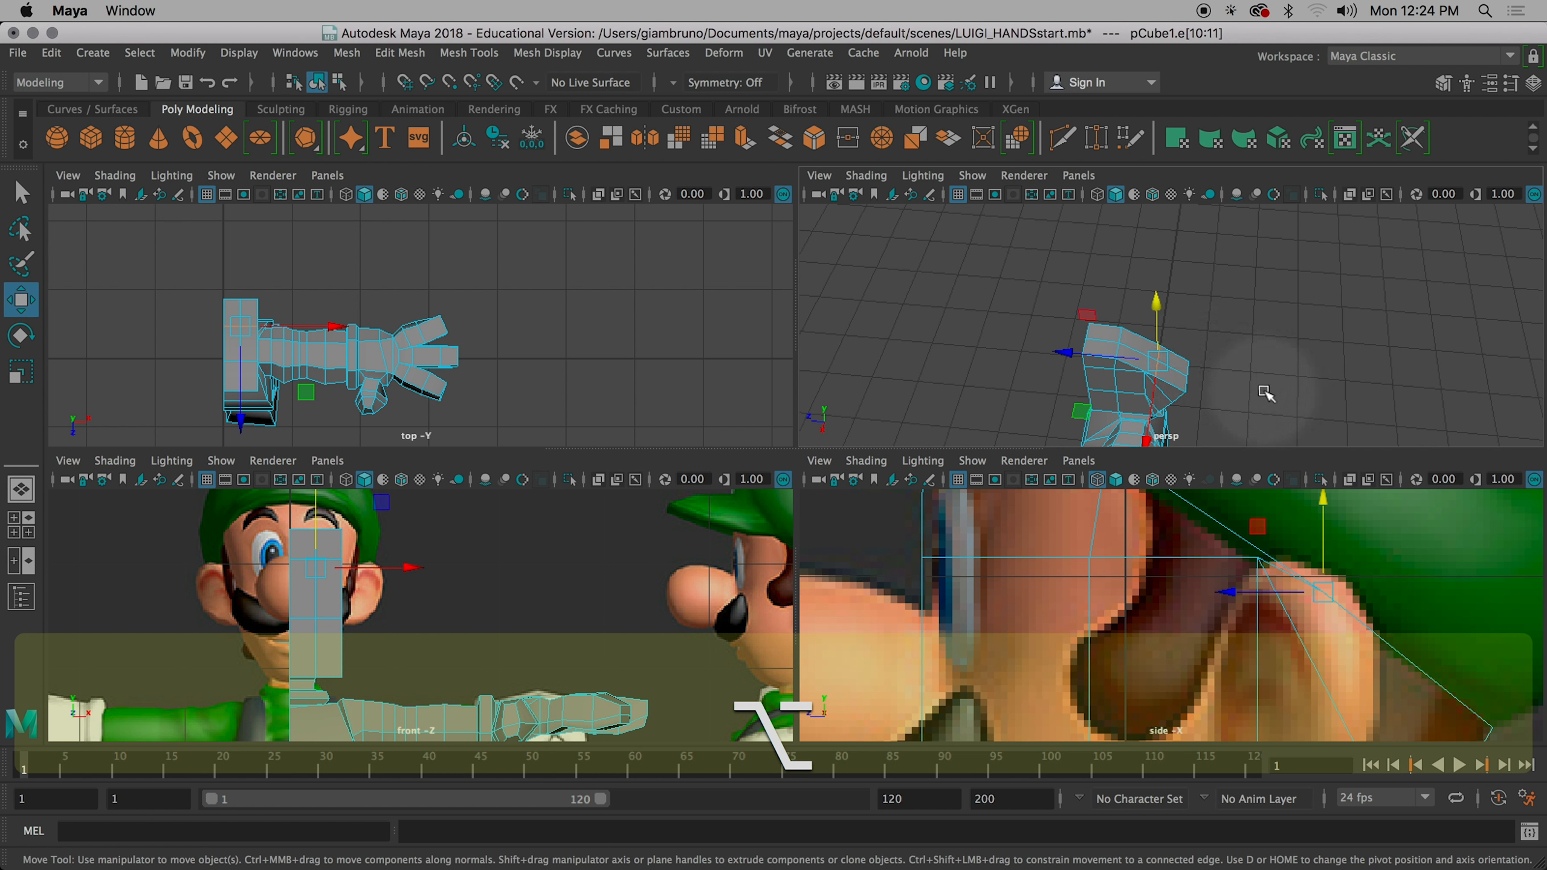
# - Show the side view shaded and raise the two rear top edges slightly to line up with the cap's lower rim
pyautogui.press('space')
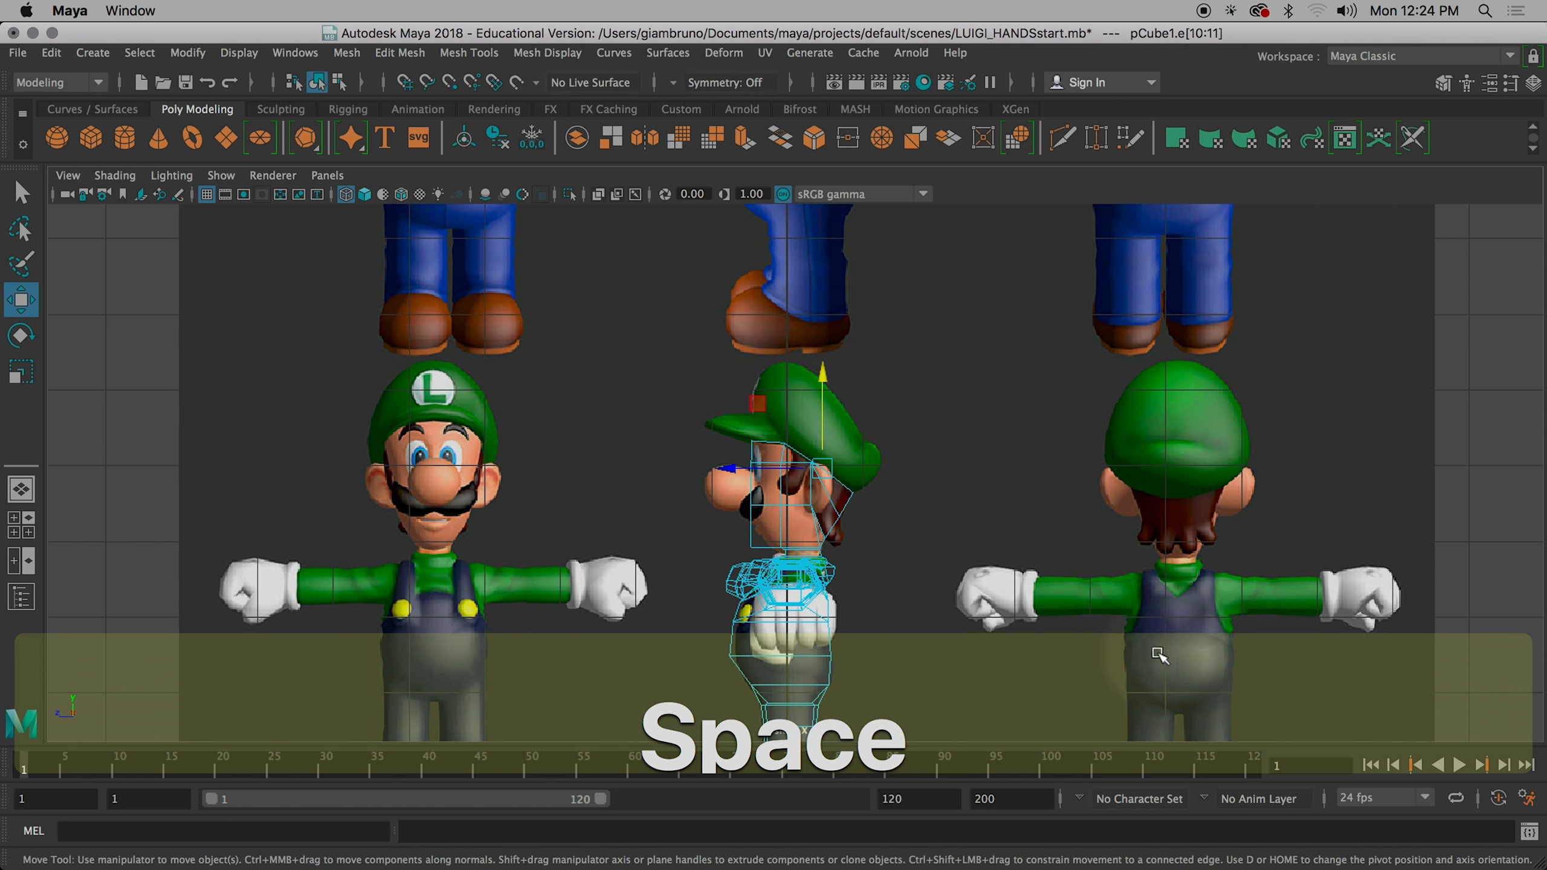
pyautogui.press('KP_5')
pyautogui.scroll(10, 909, 570)
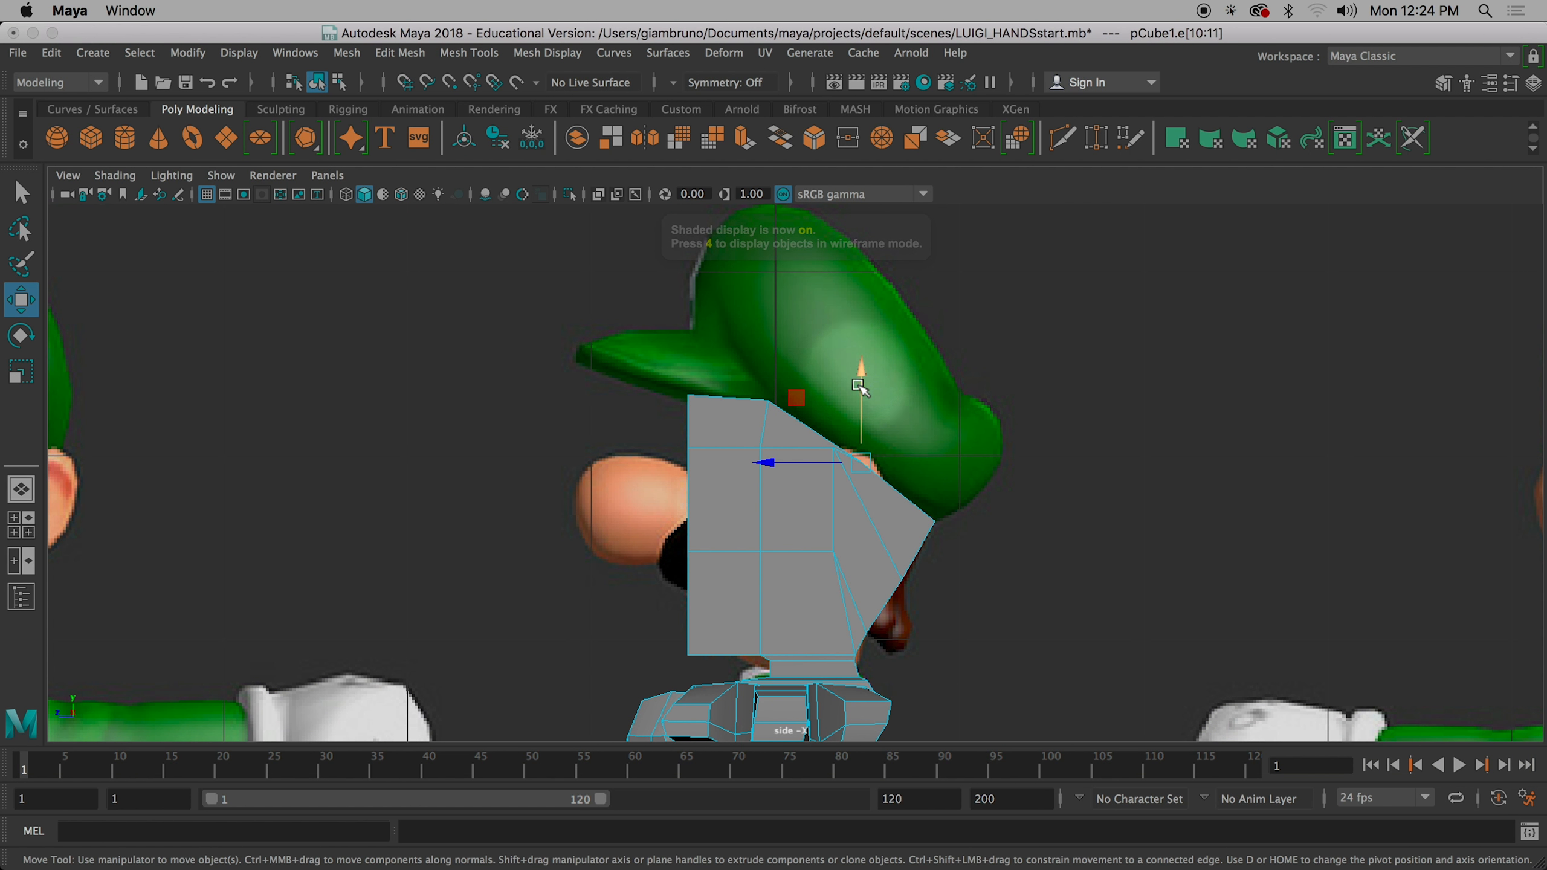
pyautogui.moveTo(861, 365); pyautogui.dragTo(863, 364)
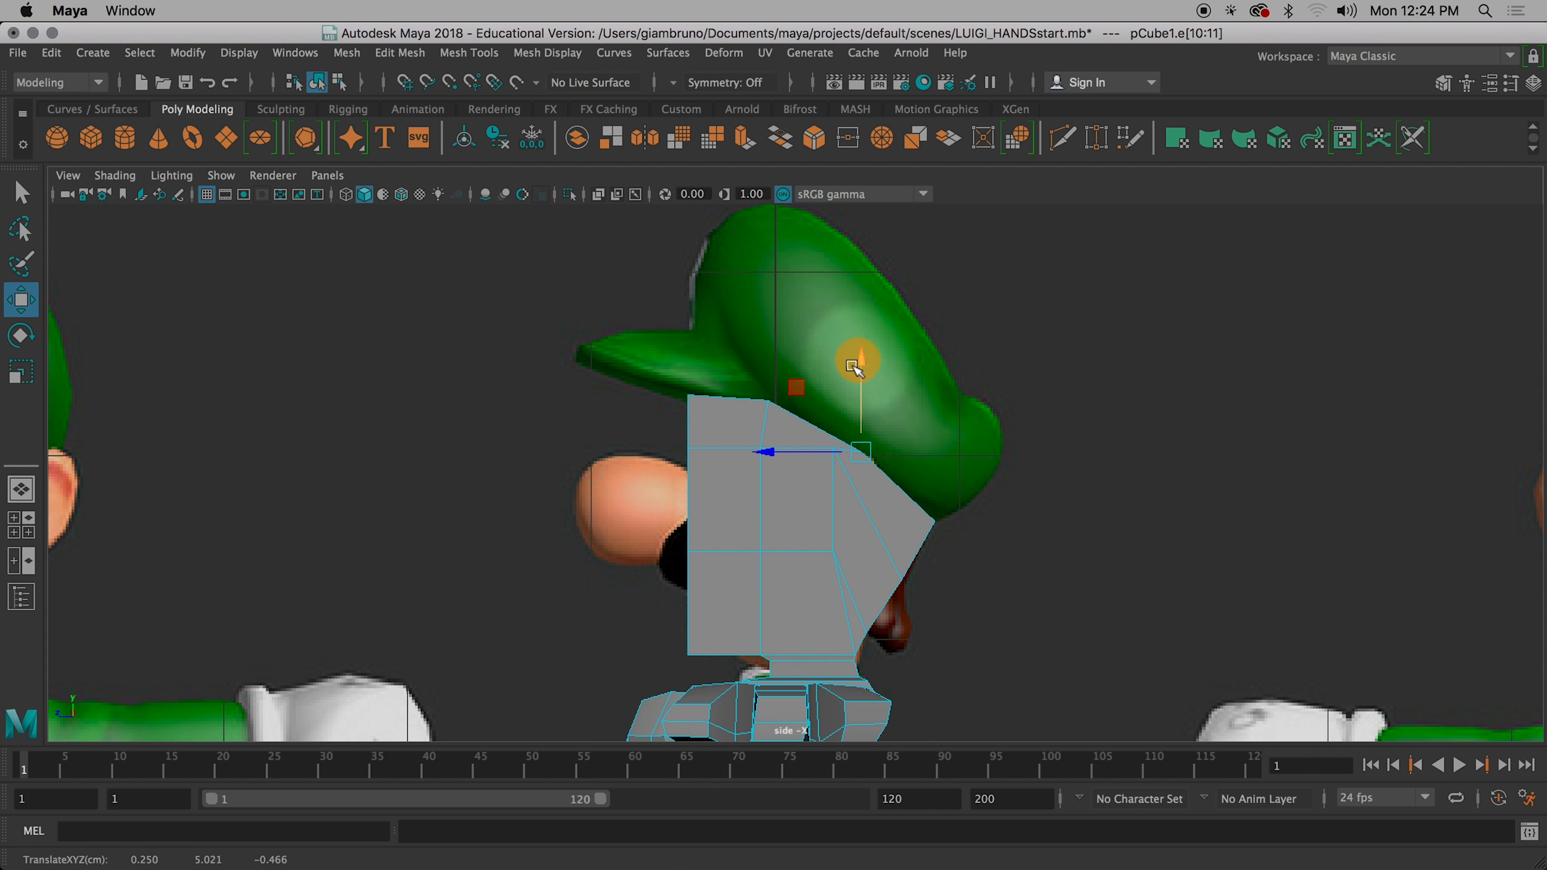
pyautogui.moveTo(774, 444); pyautogui.dragTo(775, 443)
pyautogui.moveTo(860, 362); pyautogui.dragTo(860, 365)
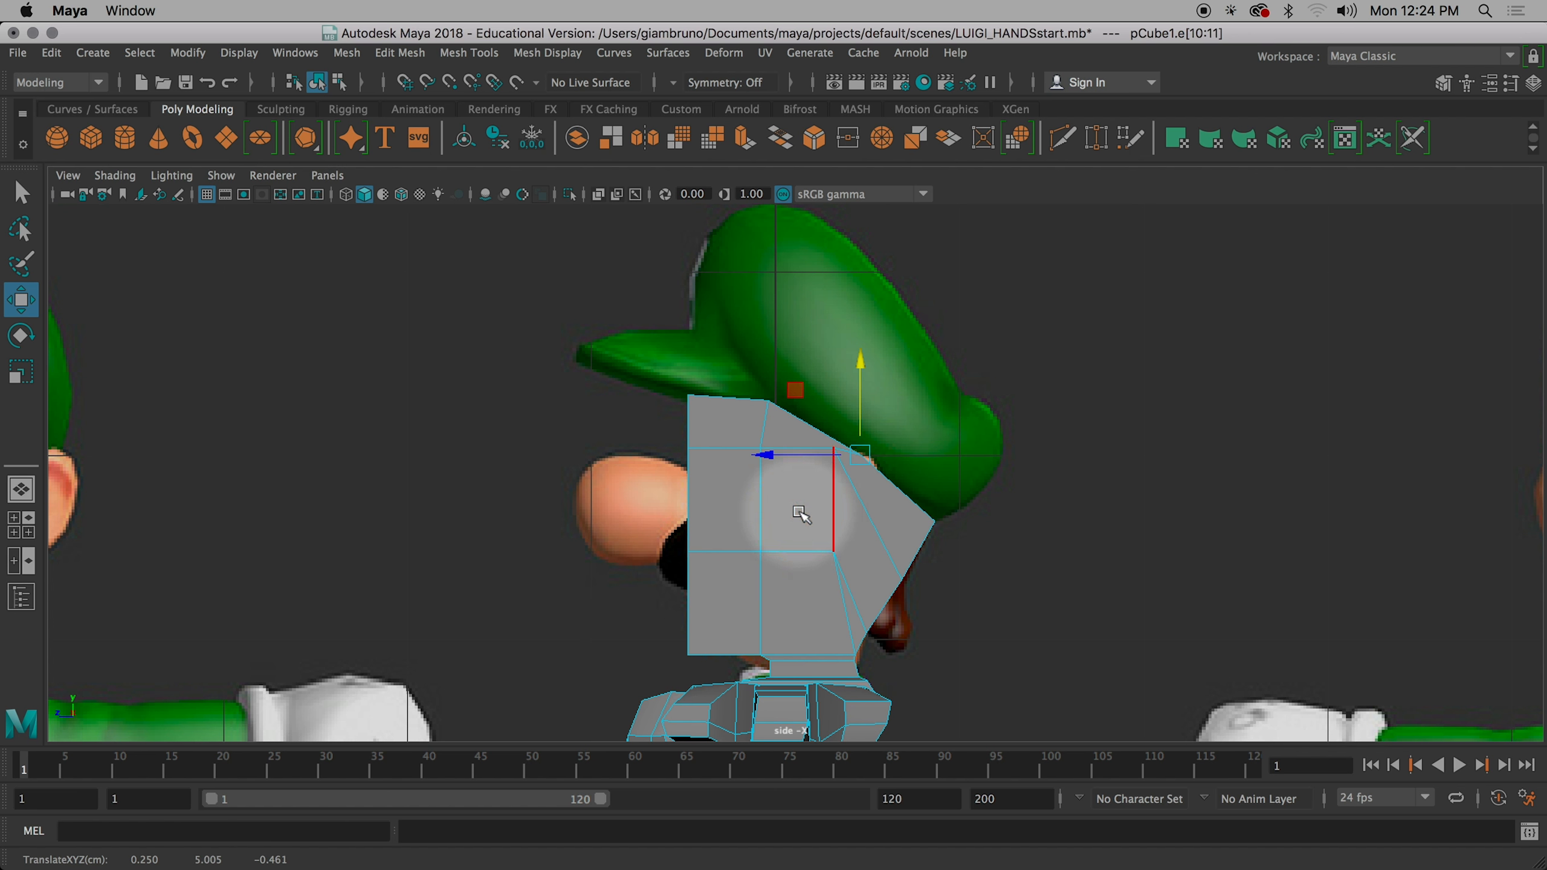
# - Select the middle face on the side of the head and lower it slightly in the side view
pyautogui.moveTo(793, 515); pyautogui.dragTo(793, 336, button='right')
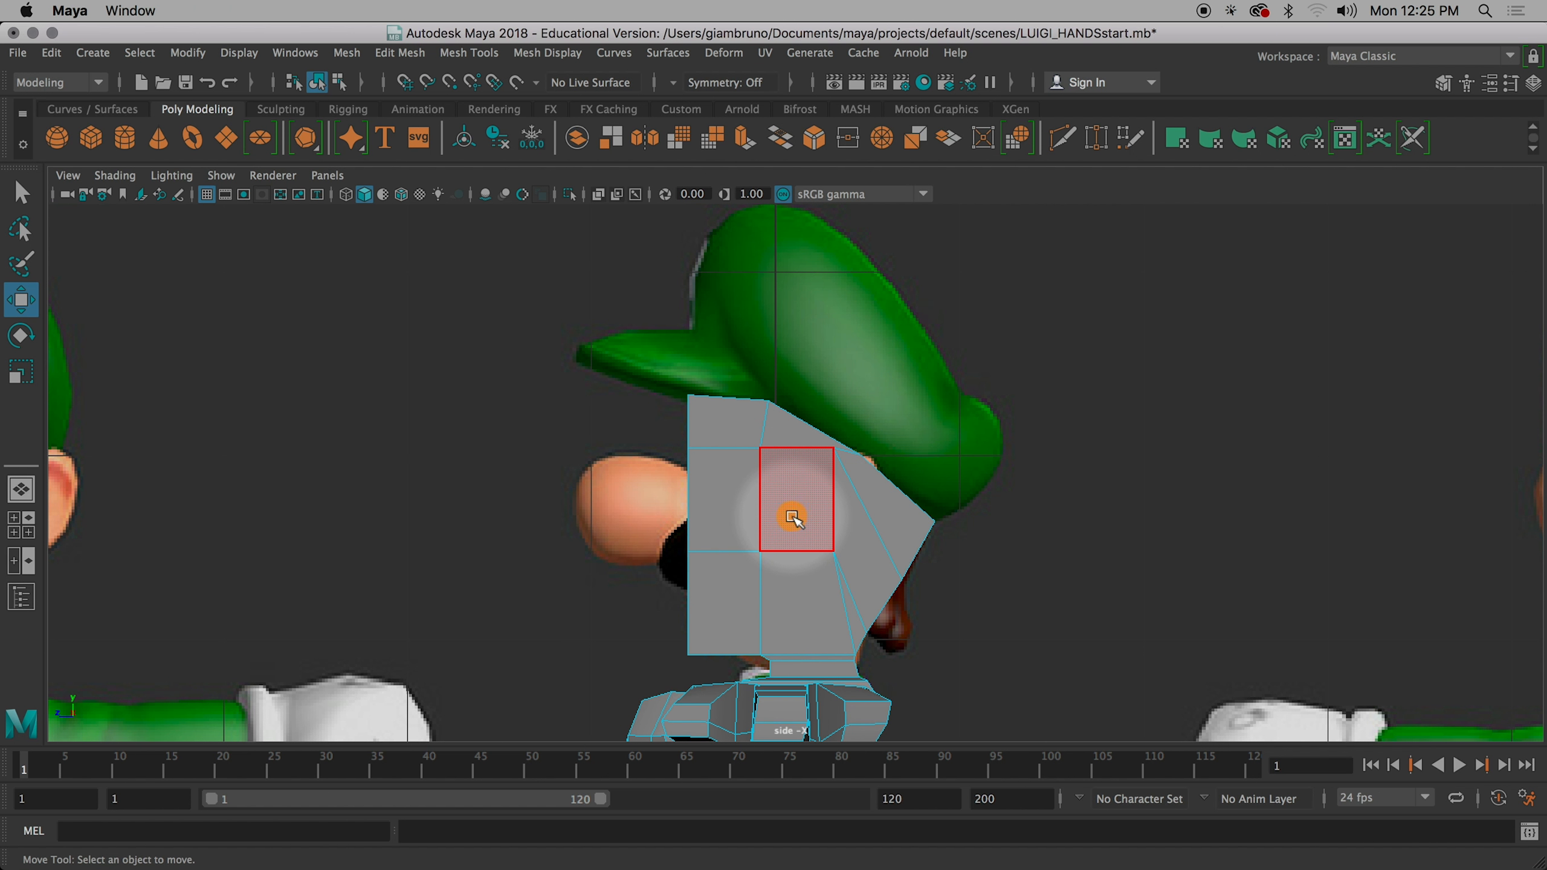
pyautogui.click(792, 516)
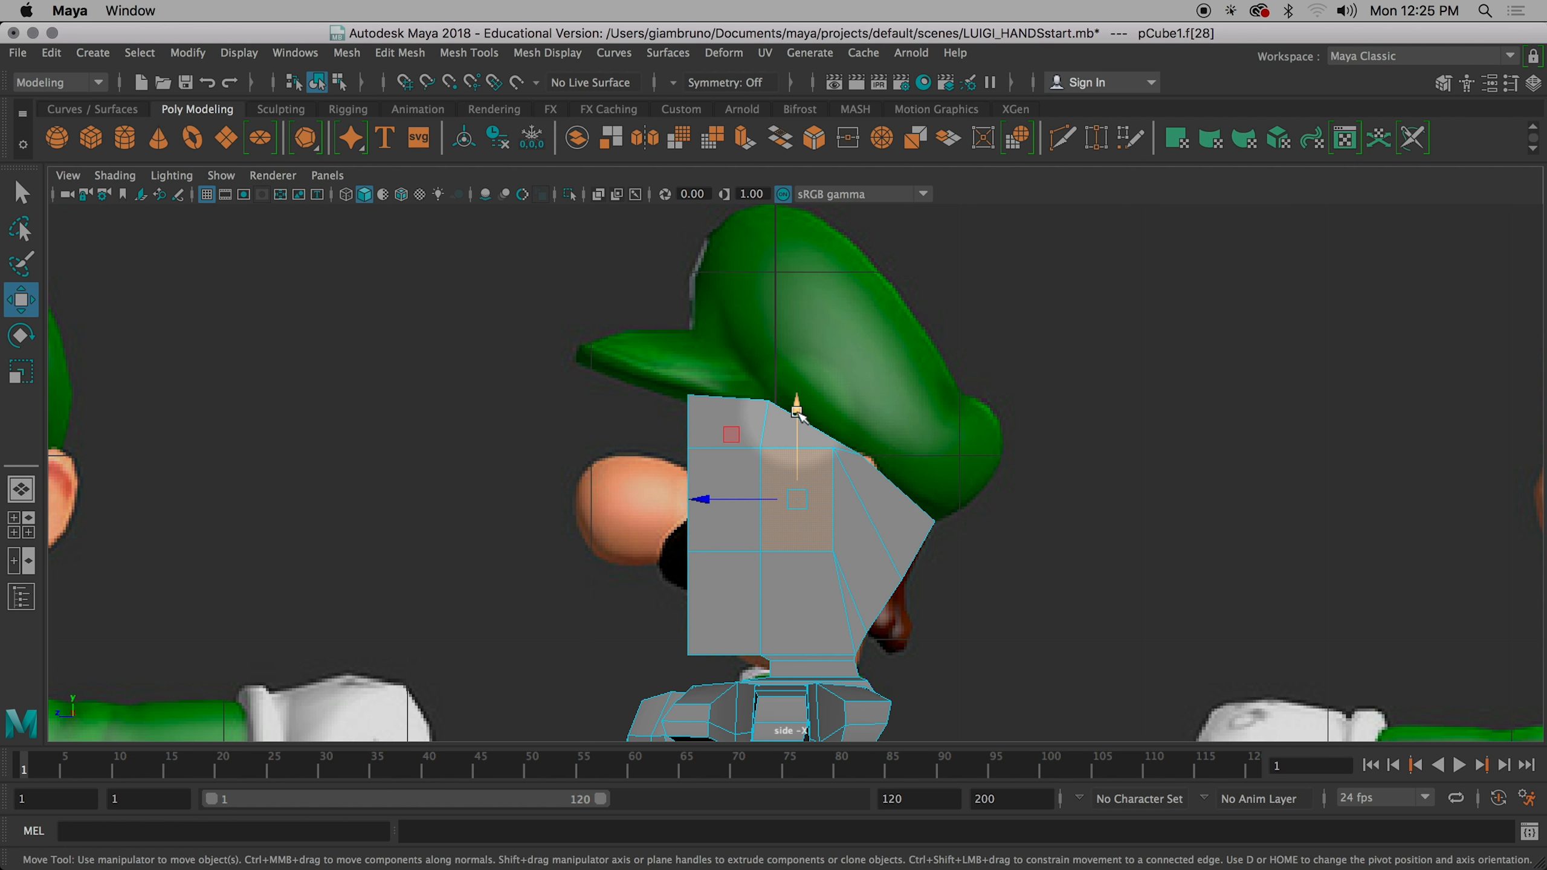
pyautogui.moveTo(799, 414); pyautogui.dragTo(801, 424)
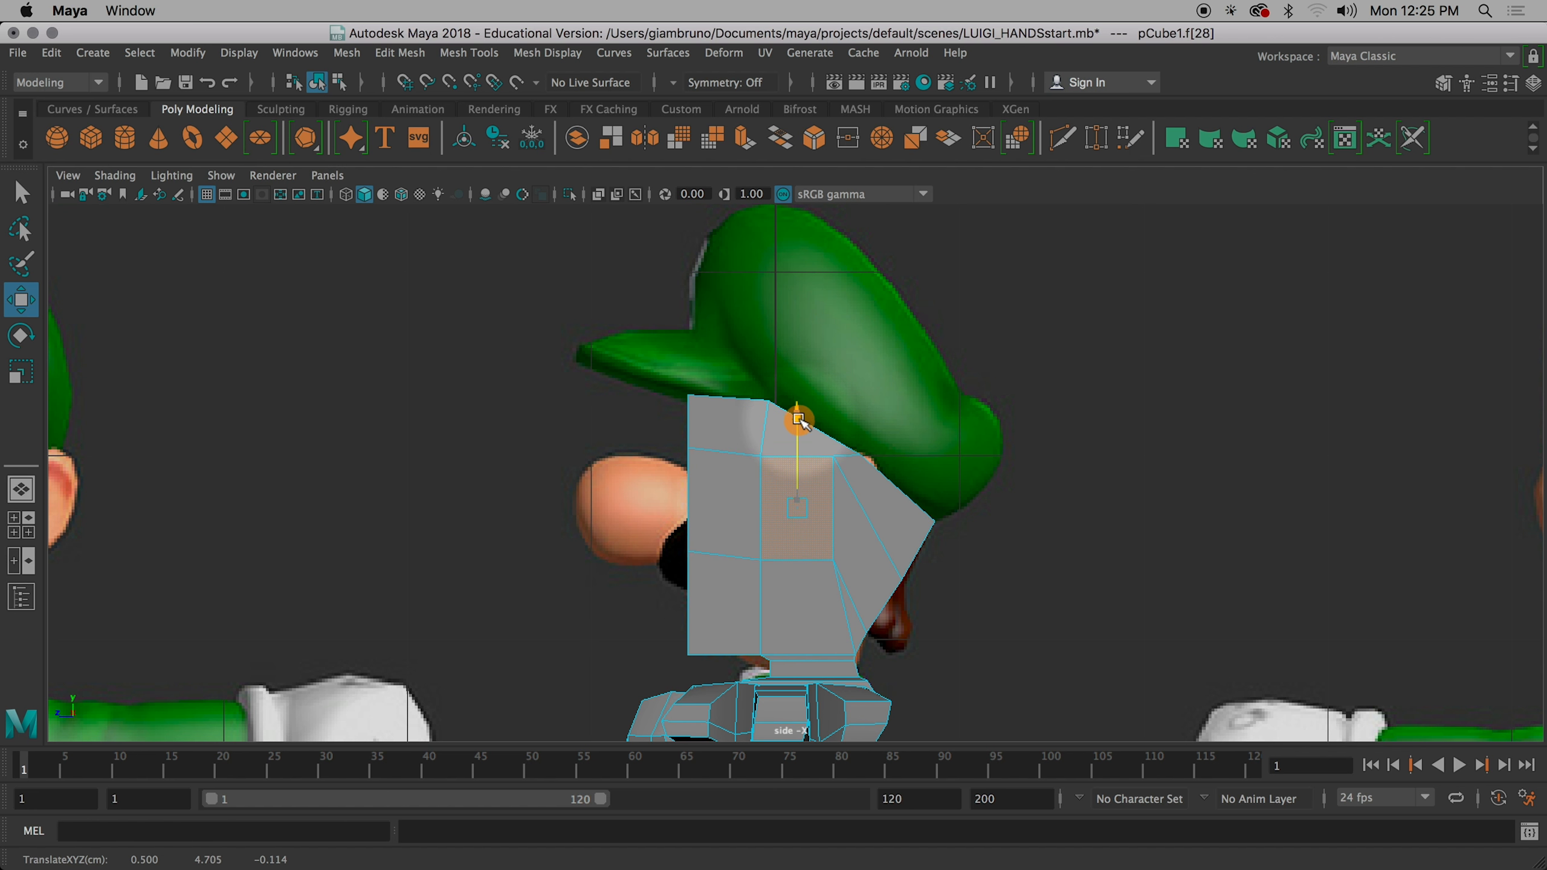
pyautogui.moveTo(799, 407)
pyautogui.mouseDown()
pyautogui.moveTo(795, 425)
pyautogui.moveTo(796, 408)
pyautogui.mouseUp()
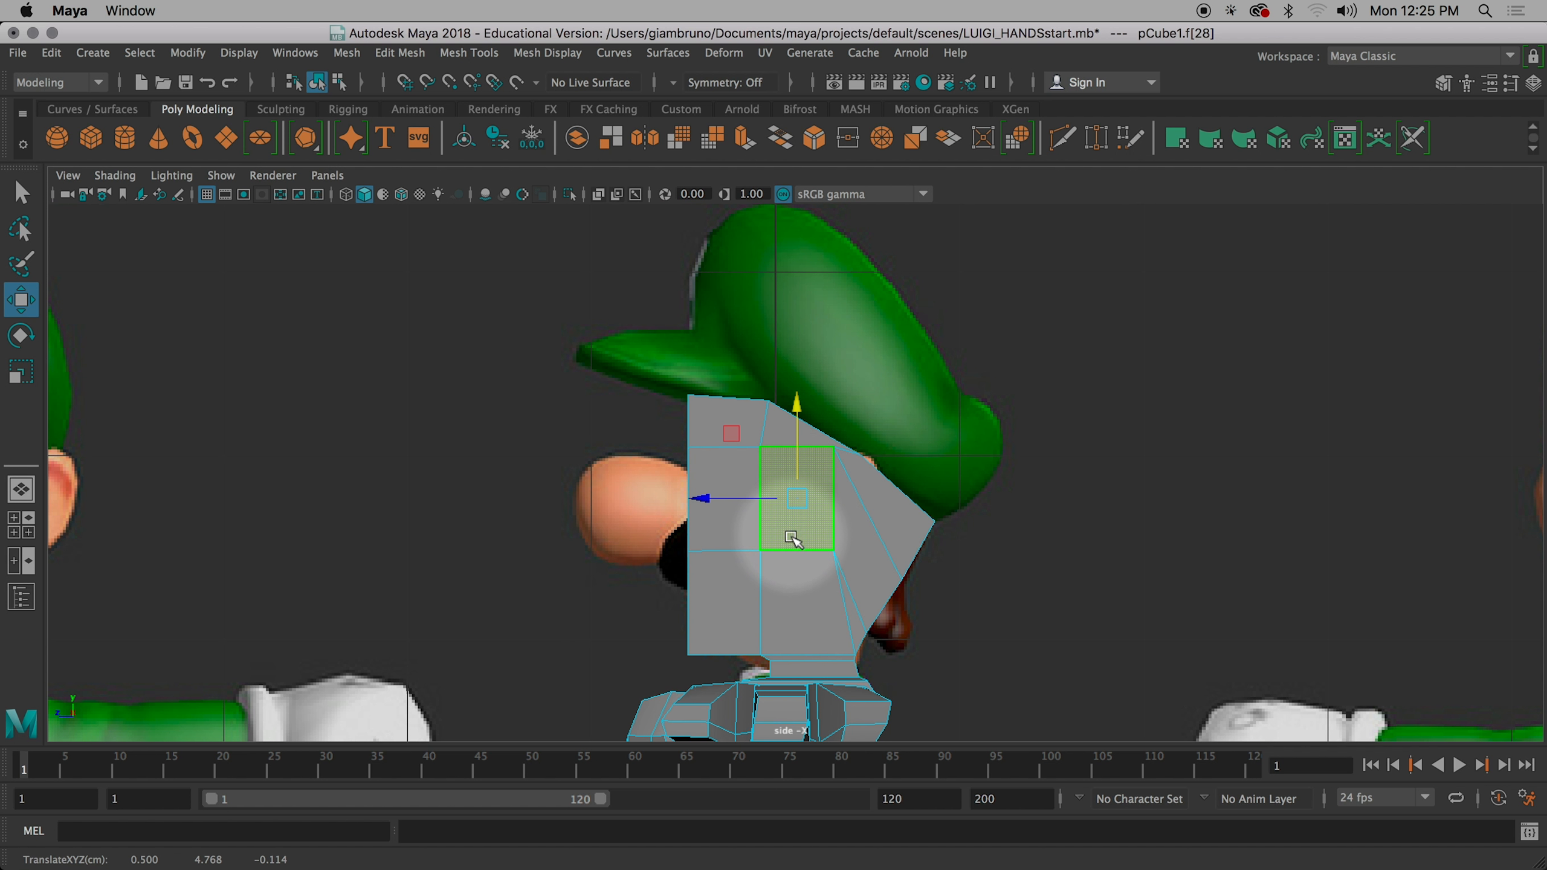
pyautogui.moveTo(793, 536); pyautogui.dragTo(796, 356, button='right')
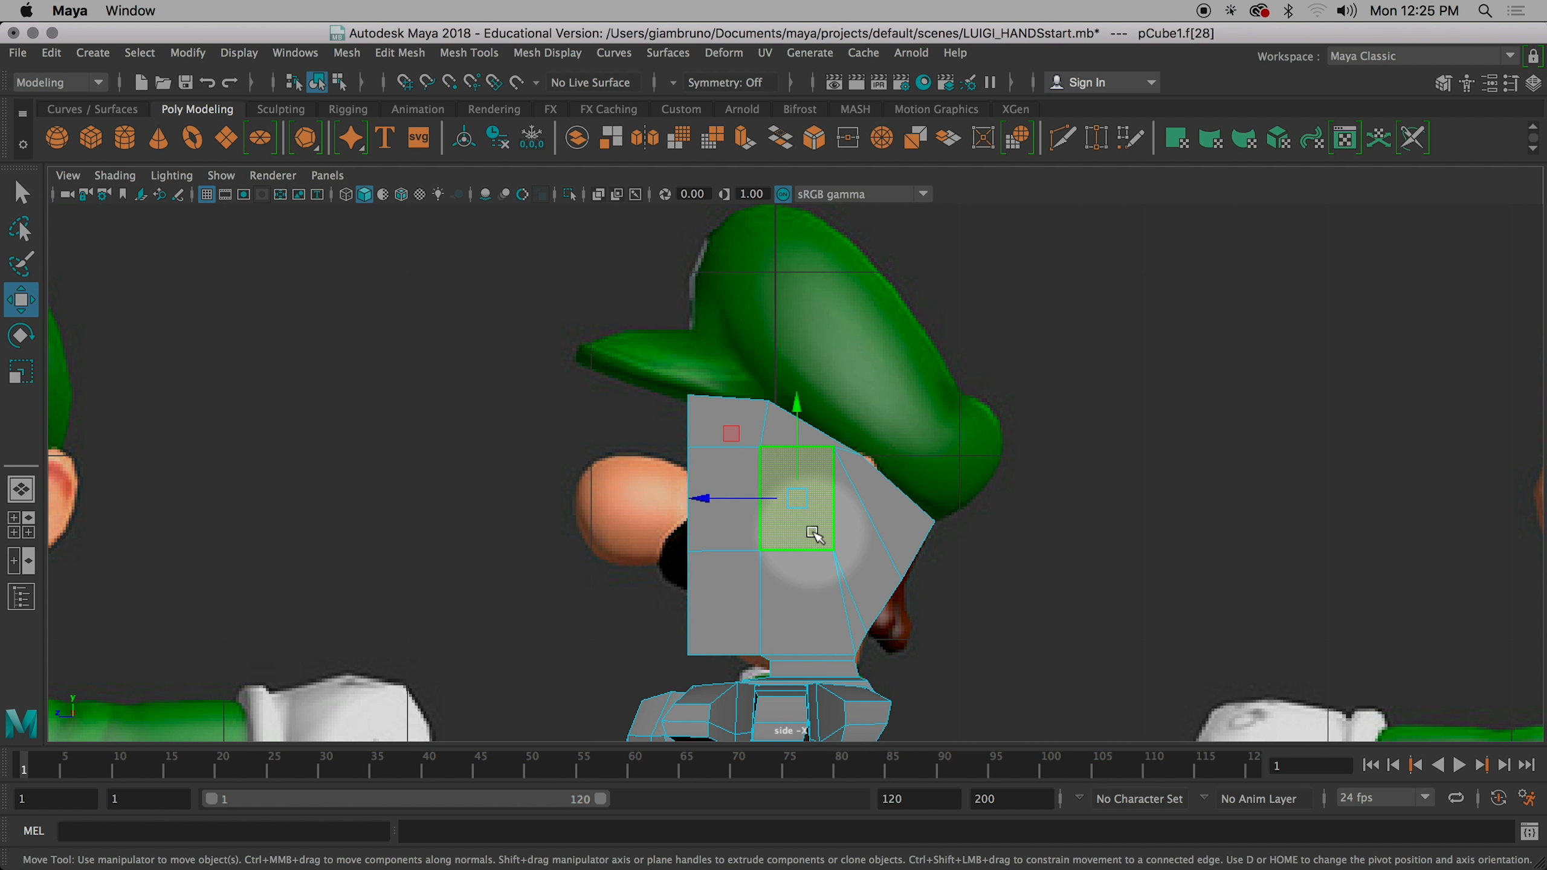
pyautogui.moveTo(799, 404); pyautogui.dragTo(790, 417)
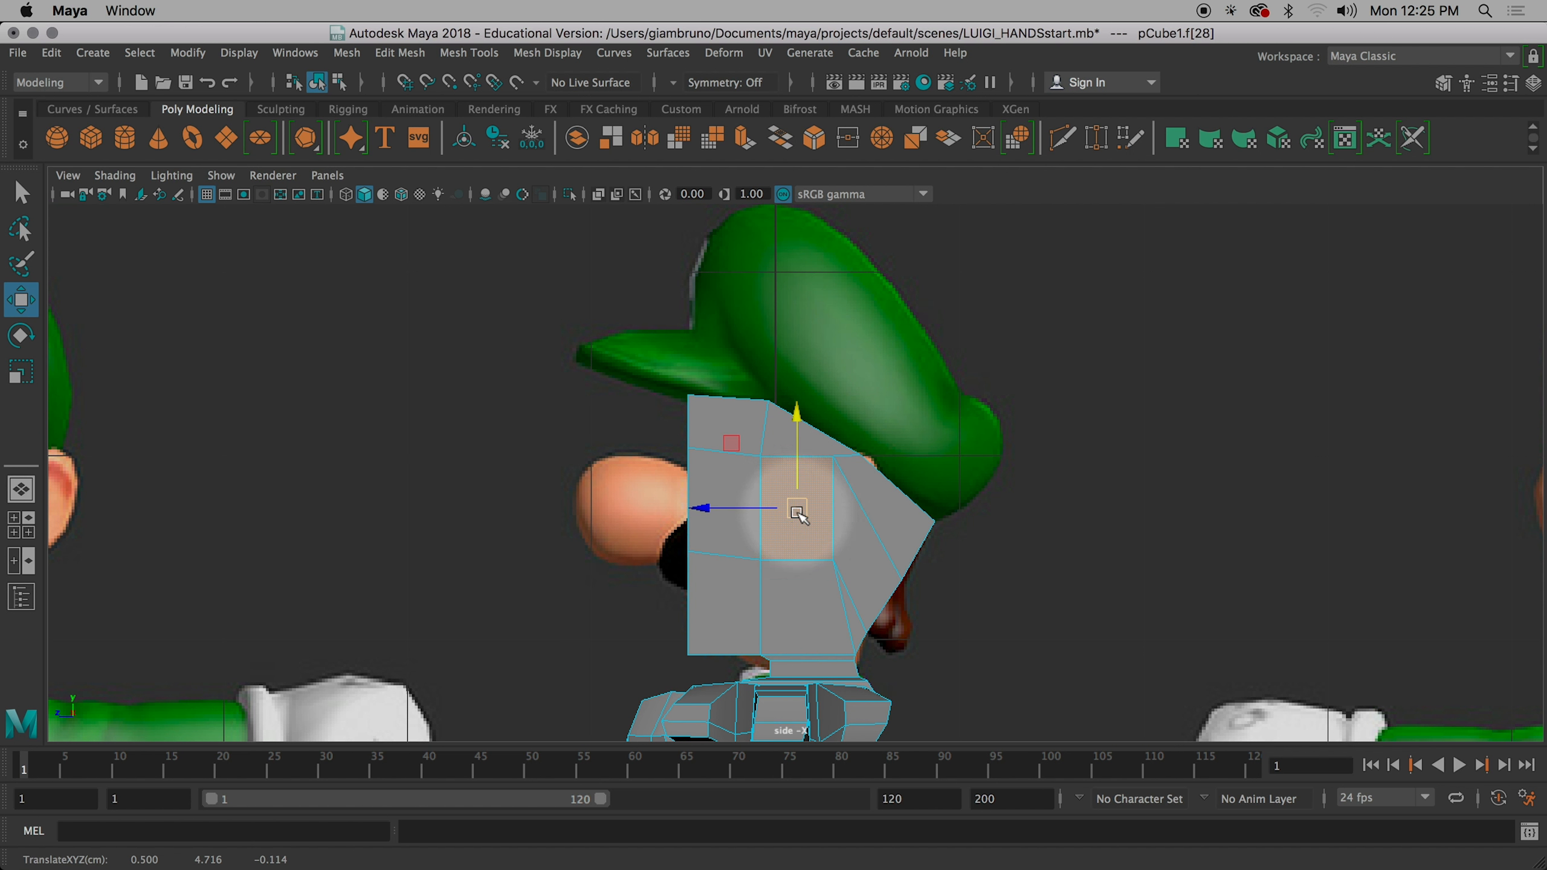
# - Scale the selected side face shorter and much narrower from front to back, with the side view in wireframe
pyautogui.press('KP_5')
pyautogui.press('KP_4')
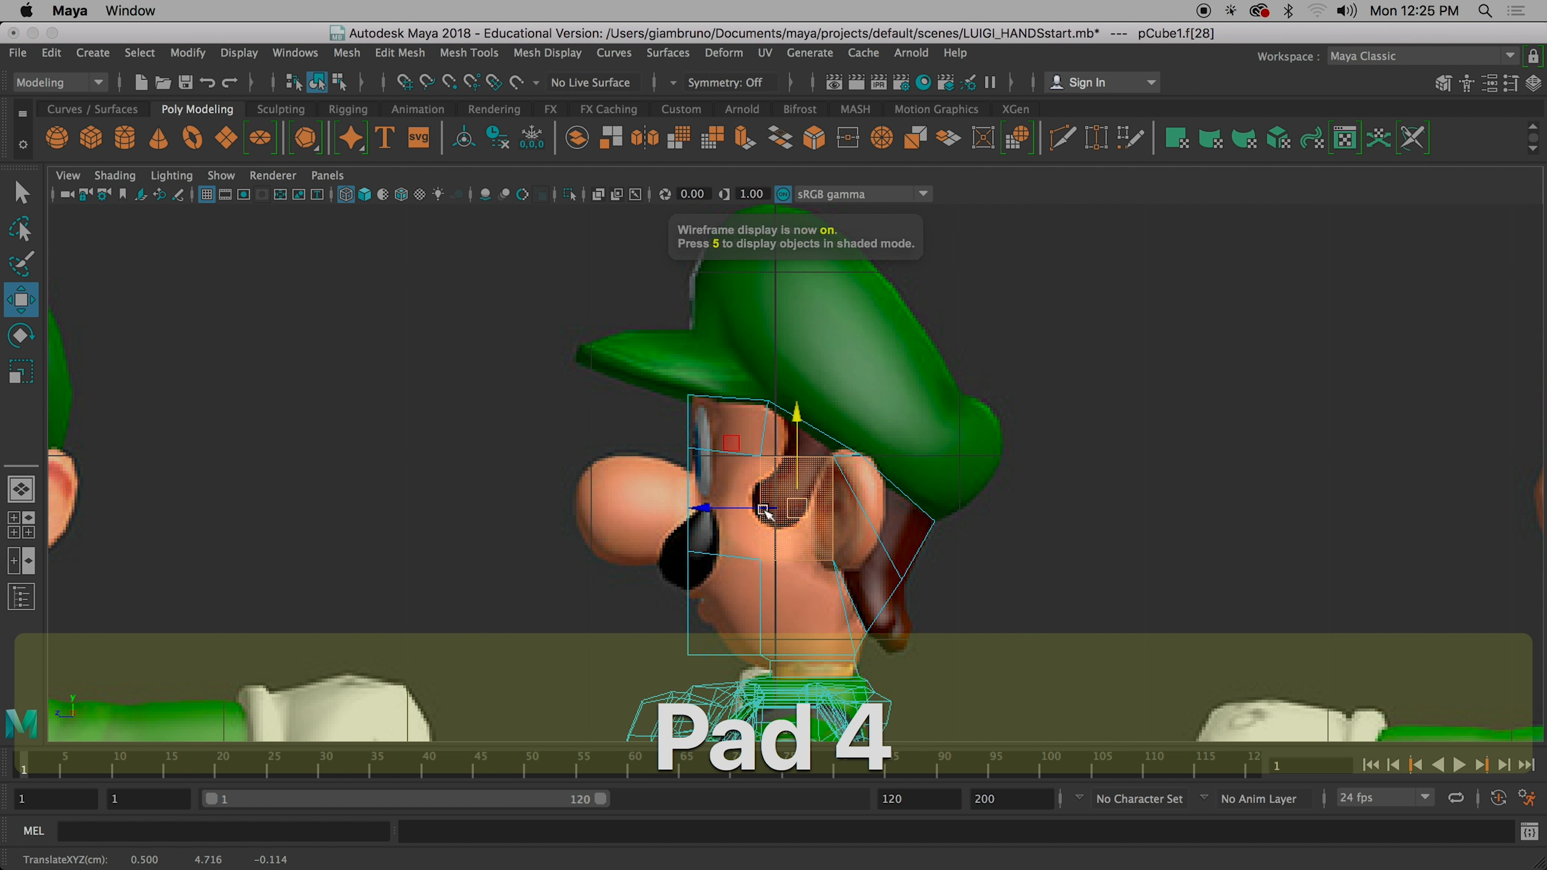
pyautogui.press('r')
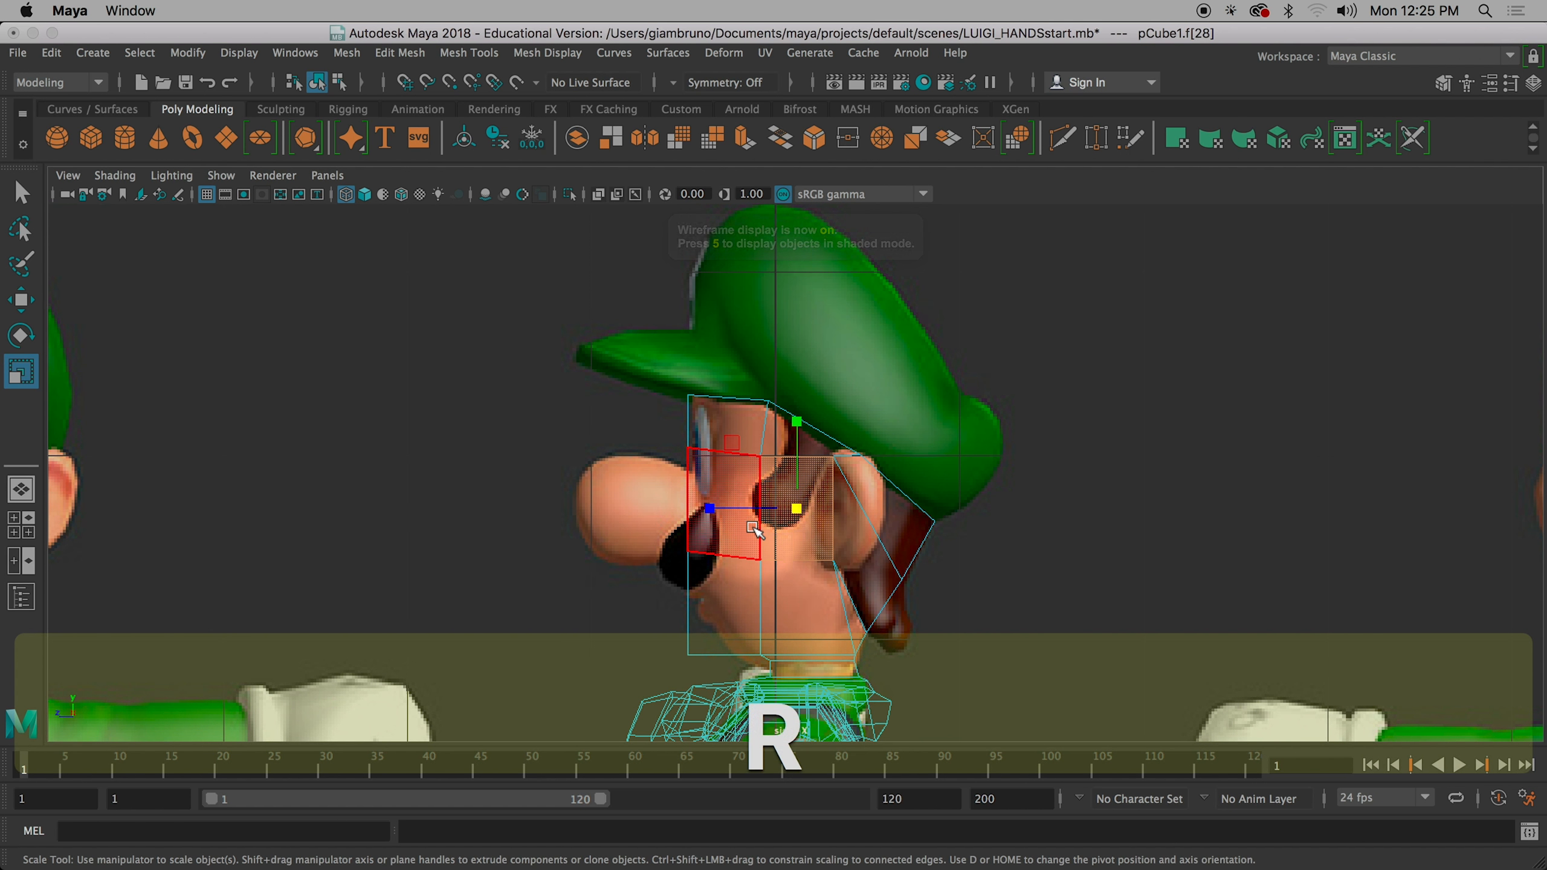
pyautogui.moveTo(719, 512); pyautogui.dragTo(715, 511)
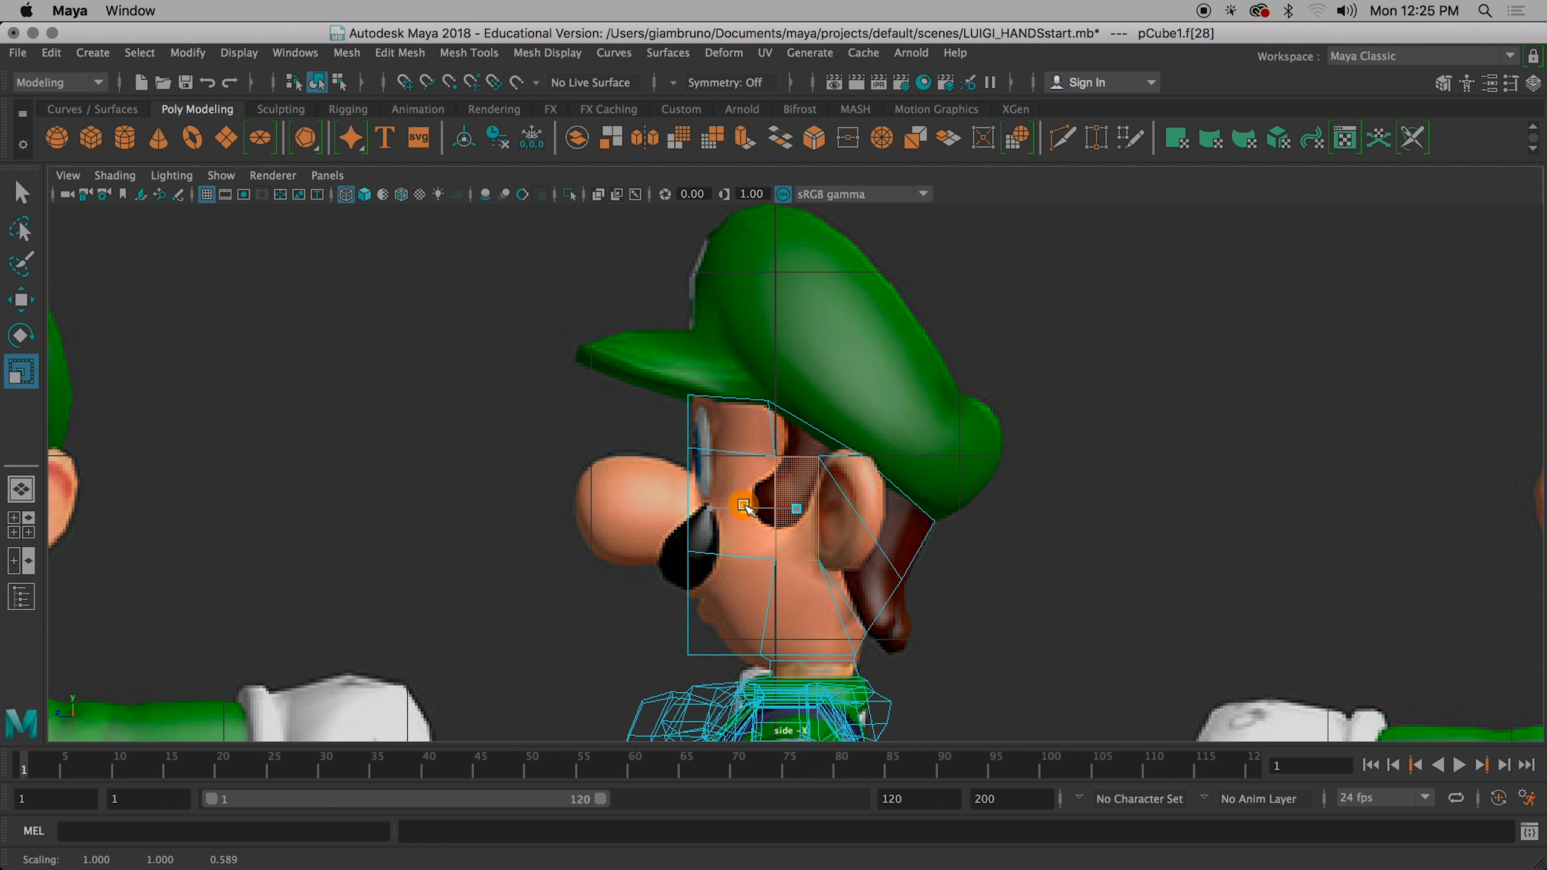
pyautogui.scroll(8, 863, 564)
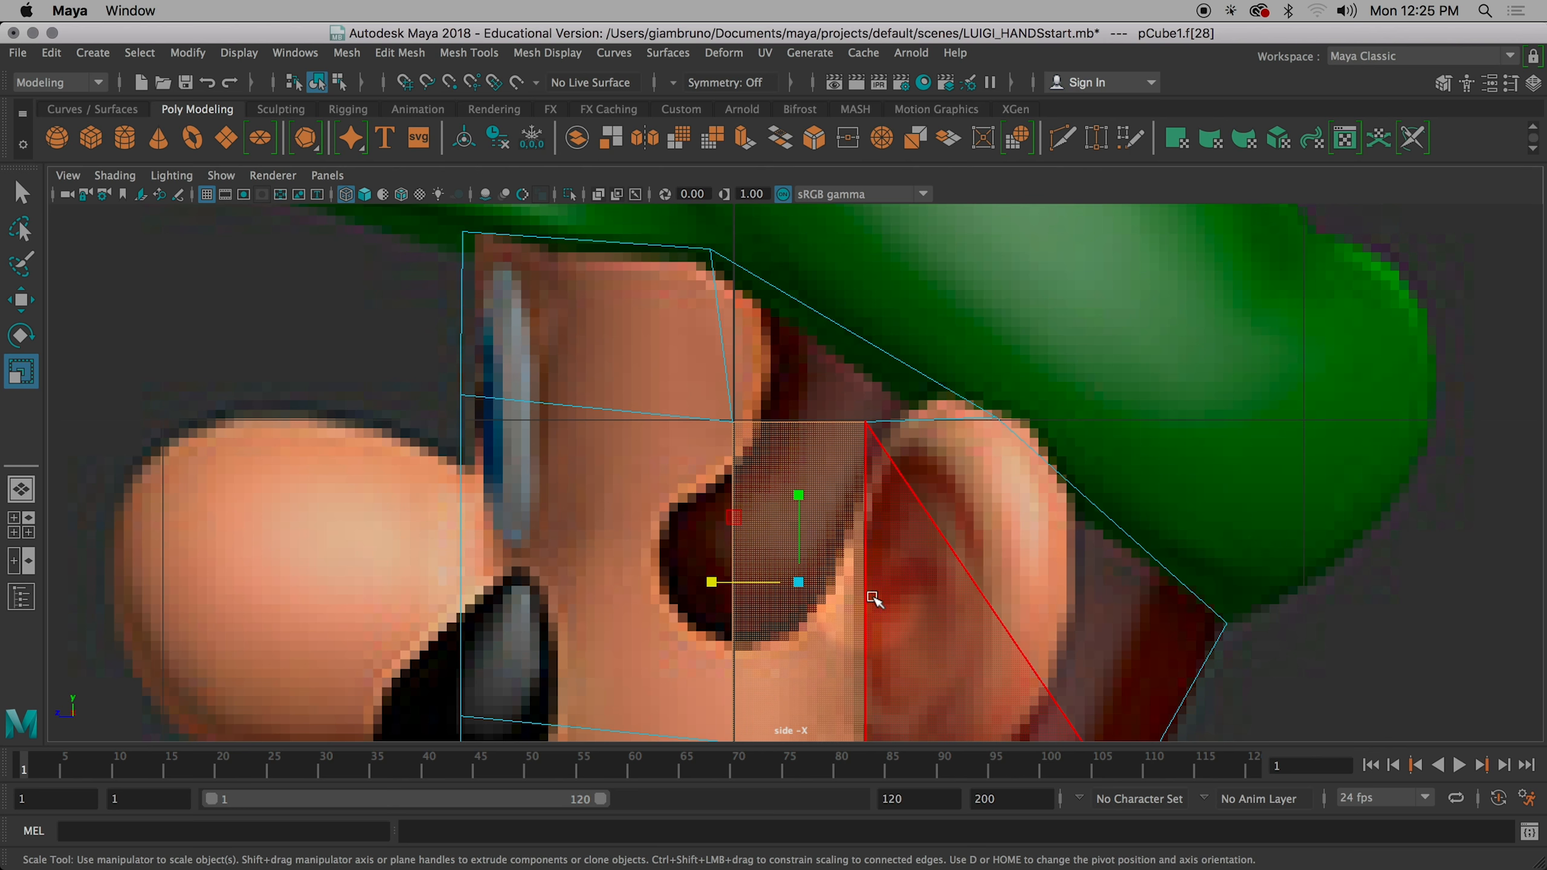
pyautogui.scroll(-6, 872, 598)
pyautogui.scroll(4, 831, 469)
pyautogui.moveTo(800, 446); pyautogui.dragTo(798, 461)
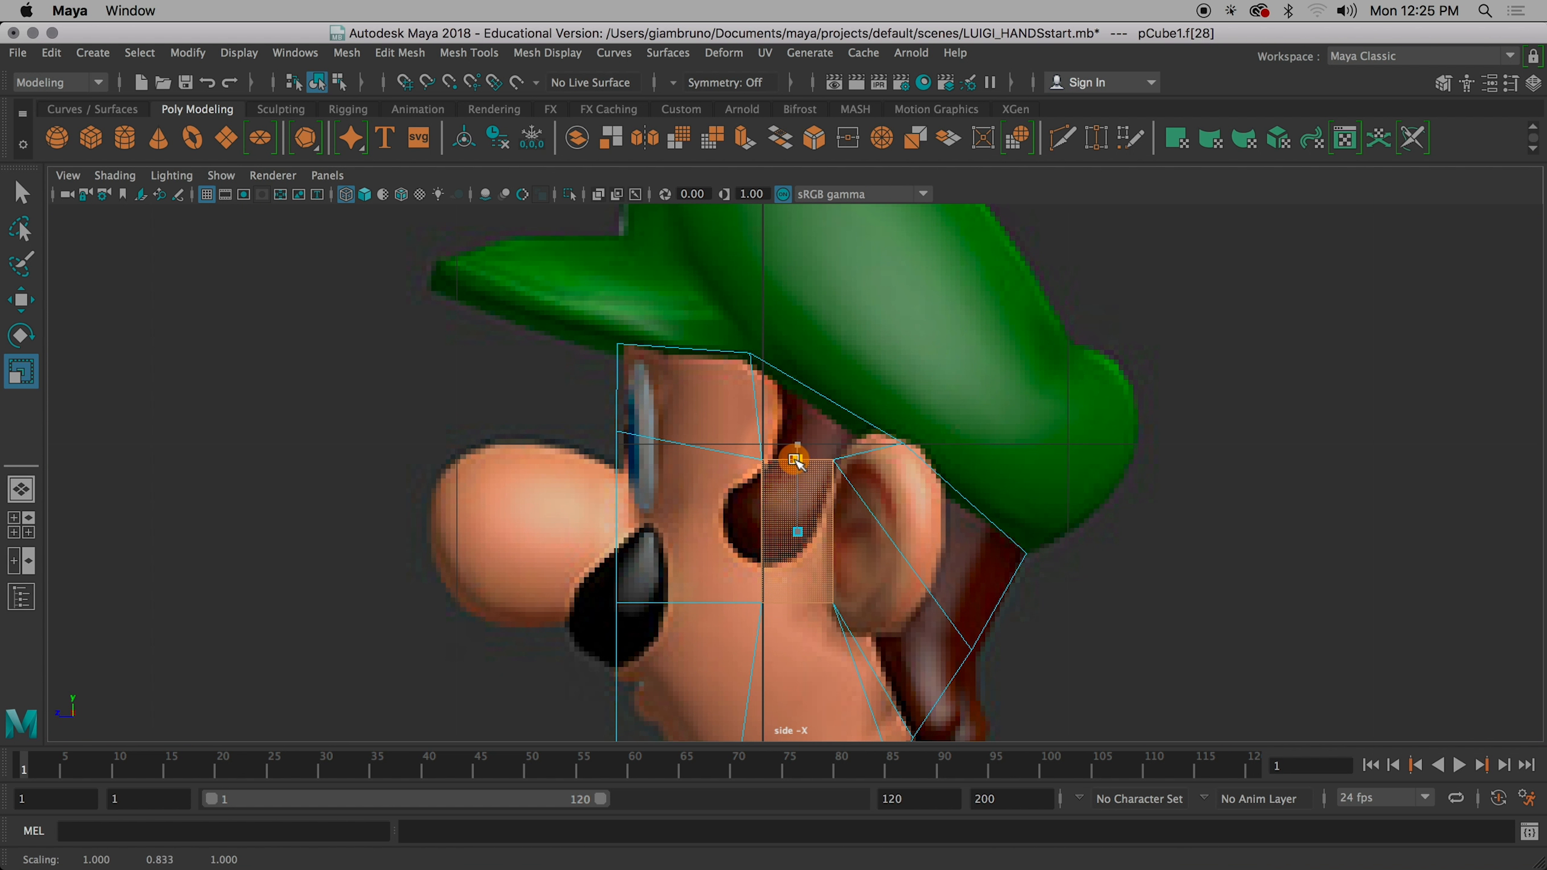
pyautogui.scroll(3, 855, 573)
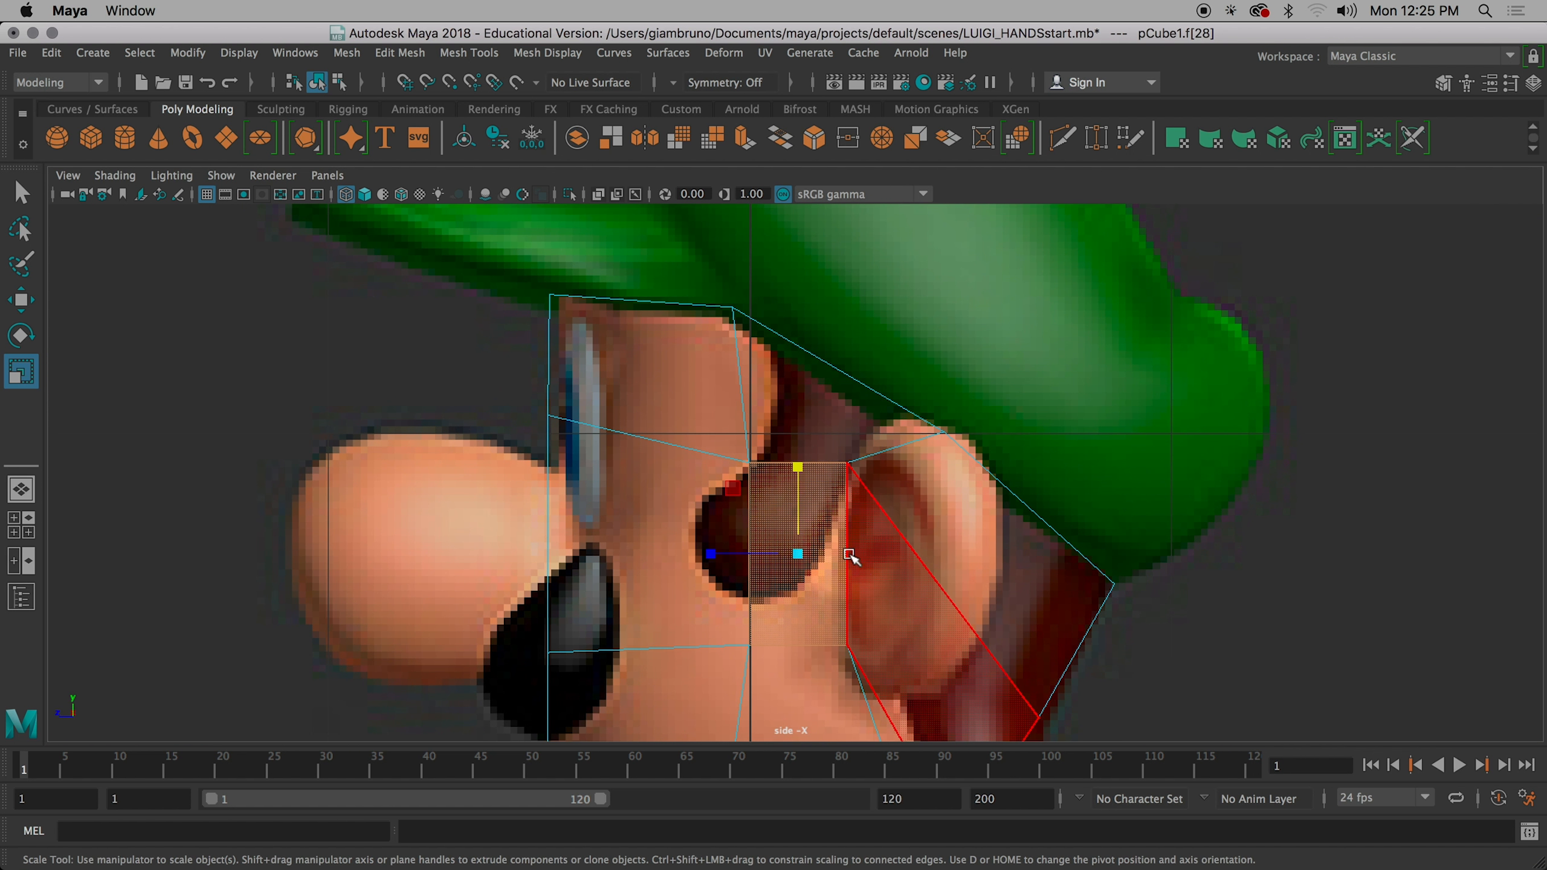
pyautogui.moveTo(798, 467); pyautogui.dragTo(796, 473)
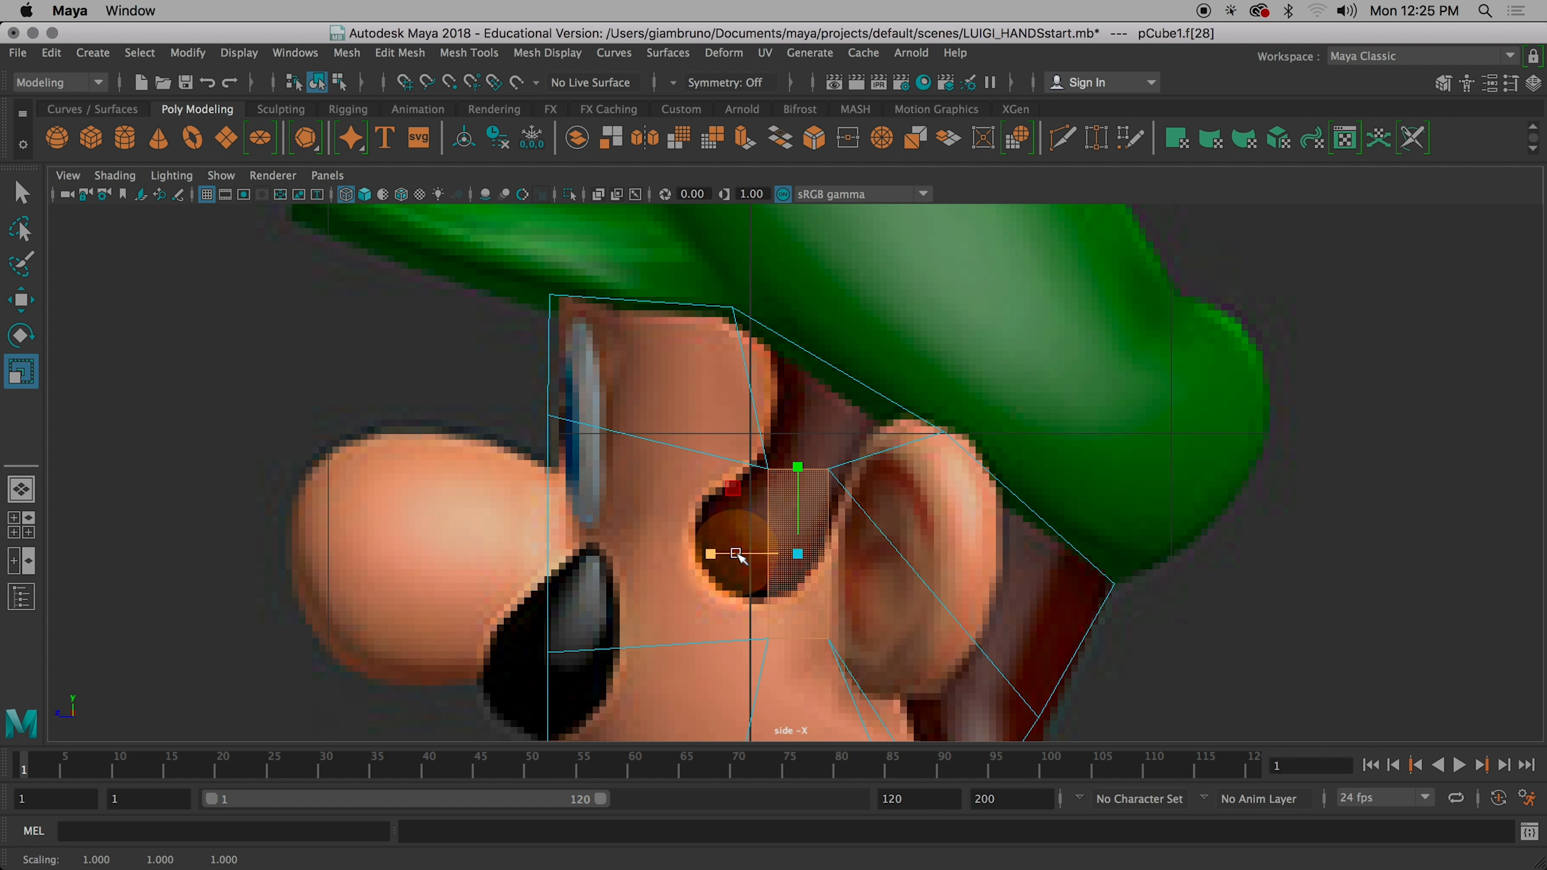
# - Move the scaled side face back and slightly down onto the front part of the ear
pyautogui.press('w')
pyautogui.moveTo(736, 553); pyautogui.dragTo(753, 561)
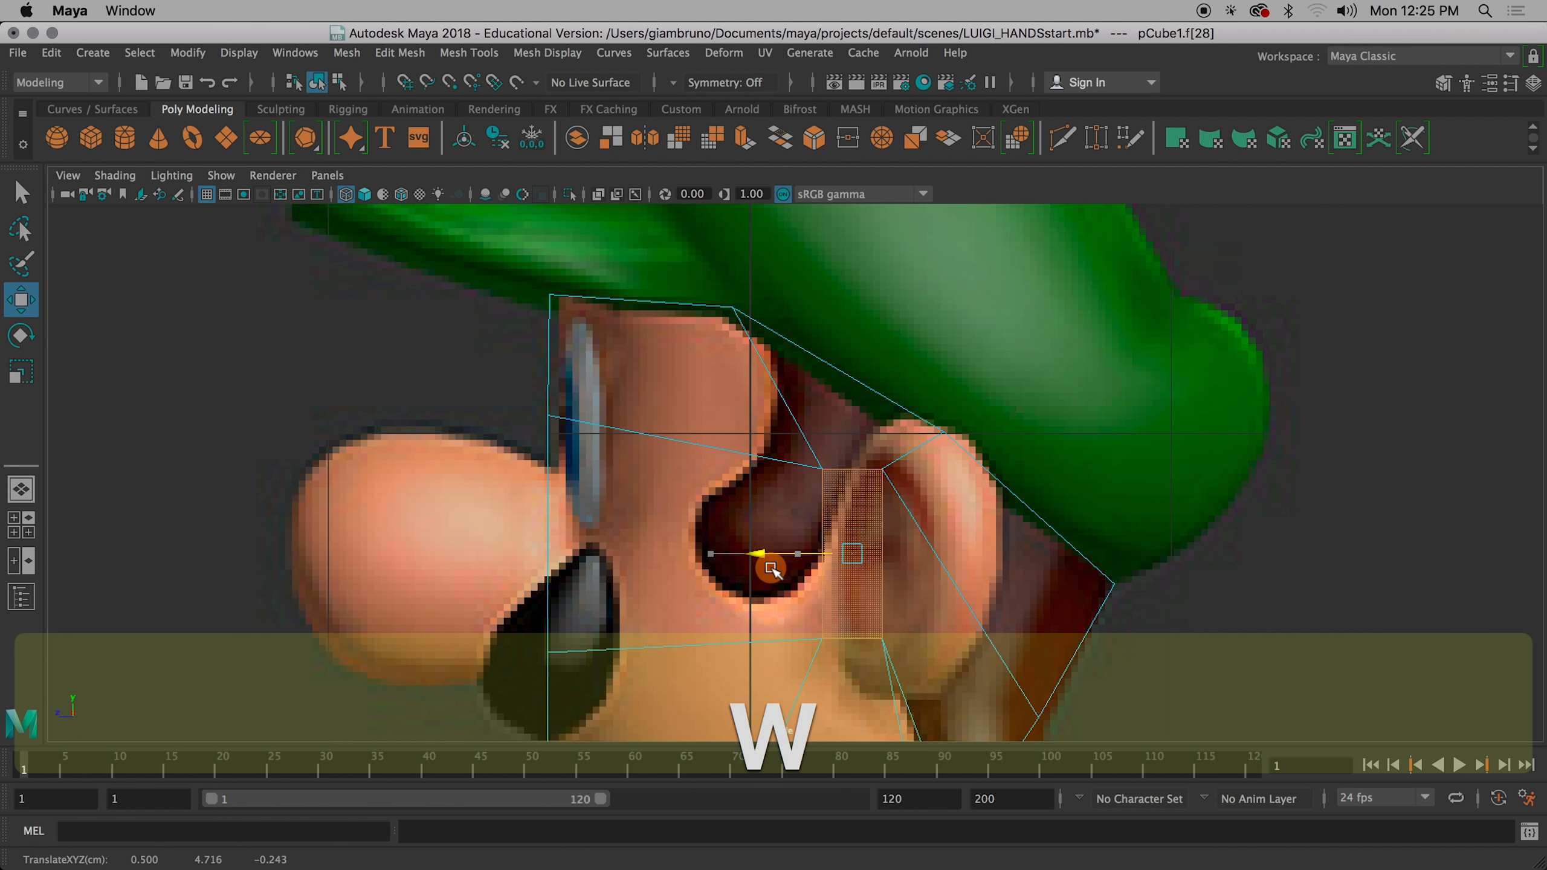
pyautogui.moveTo(858, 479); pyautogui.dragTo(857, 487)
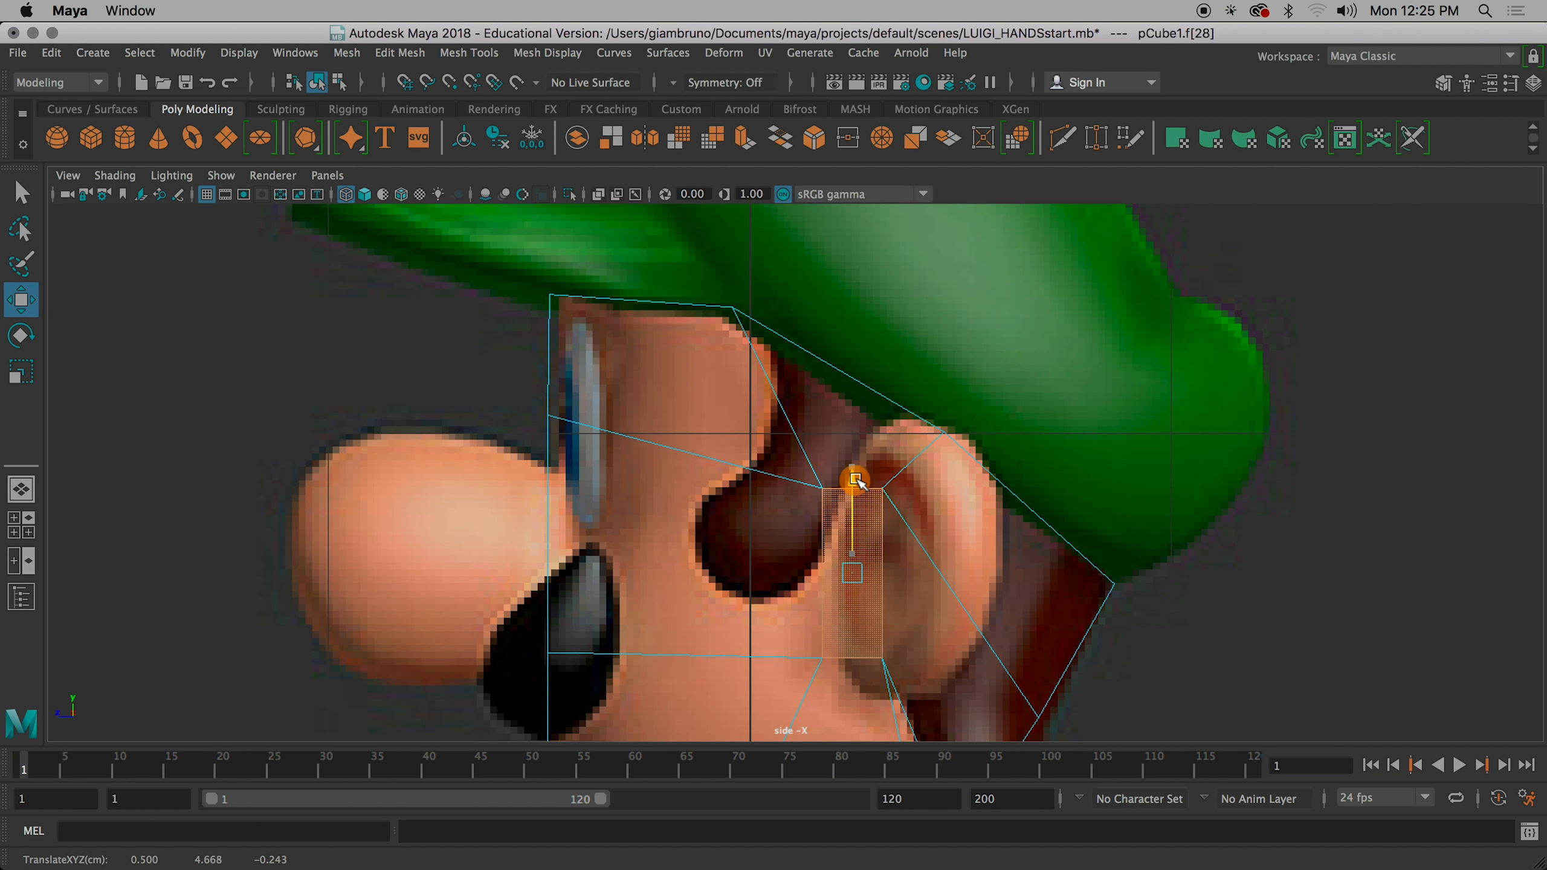
pyautogui.moveTo(780, 573)
pyautogui.mouseDown()
pyautogui.moveTo(751, 566)
pyautogui.moveTo(775, 576)
pyautogui.mouseUp()
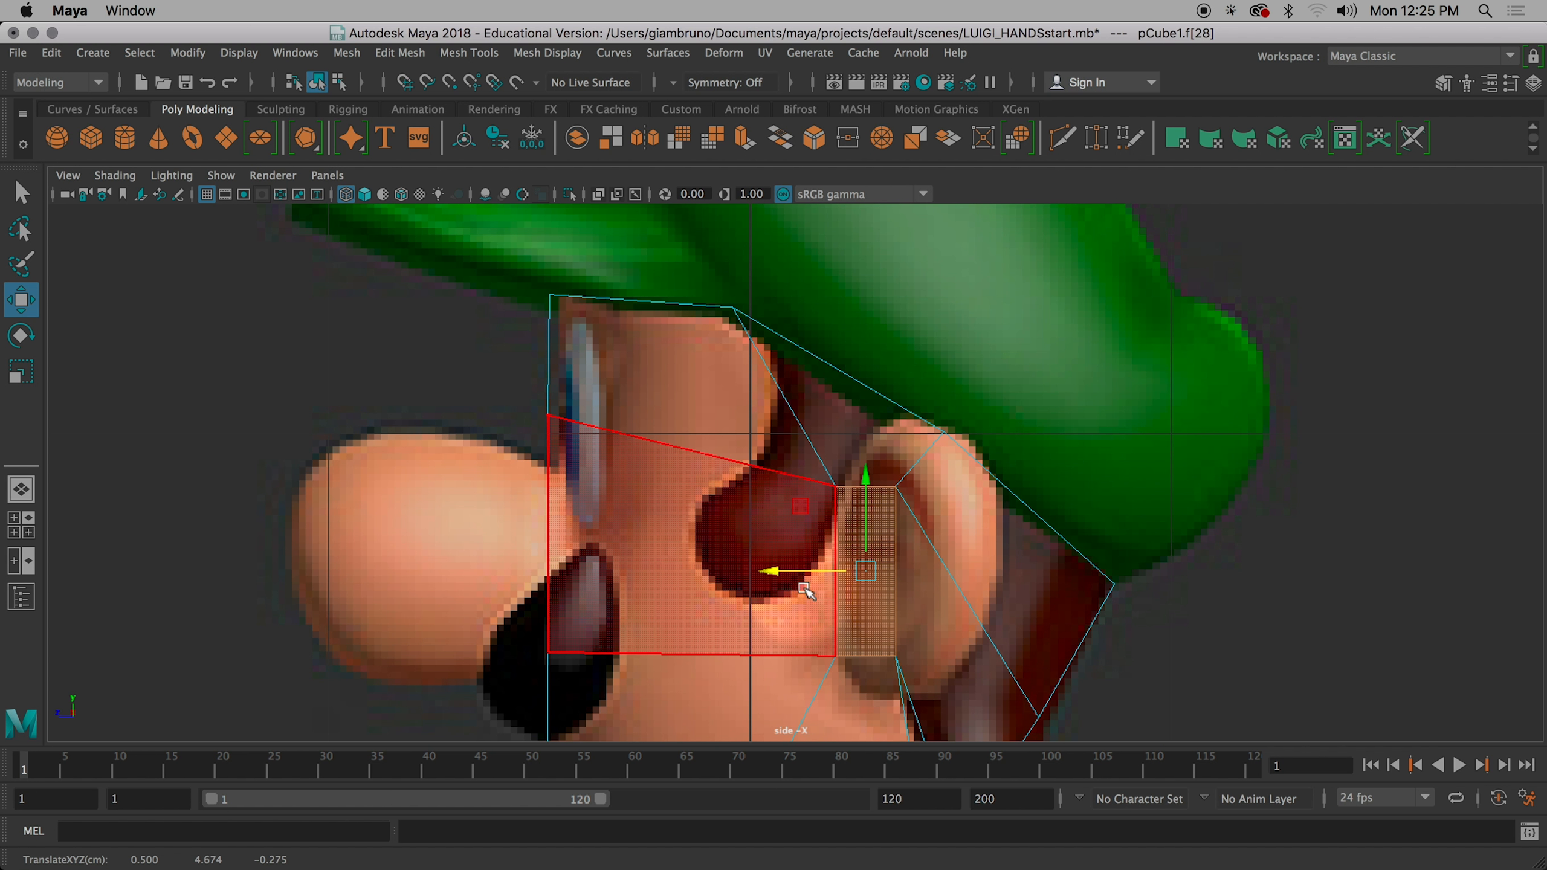
# - Select the rear vertical edge of the small ear face and move it slightly forward
pyautogui.rightClick(837, 544)
pyautogui.moveTo(837, 546); pyautogui.dragTo(837, 240, button='right')
pyautogui.click(828, 559)
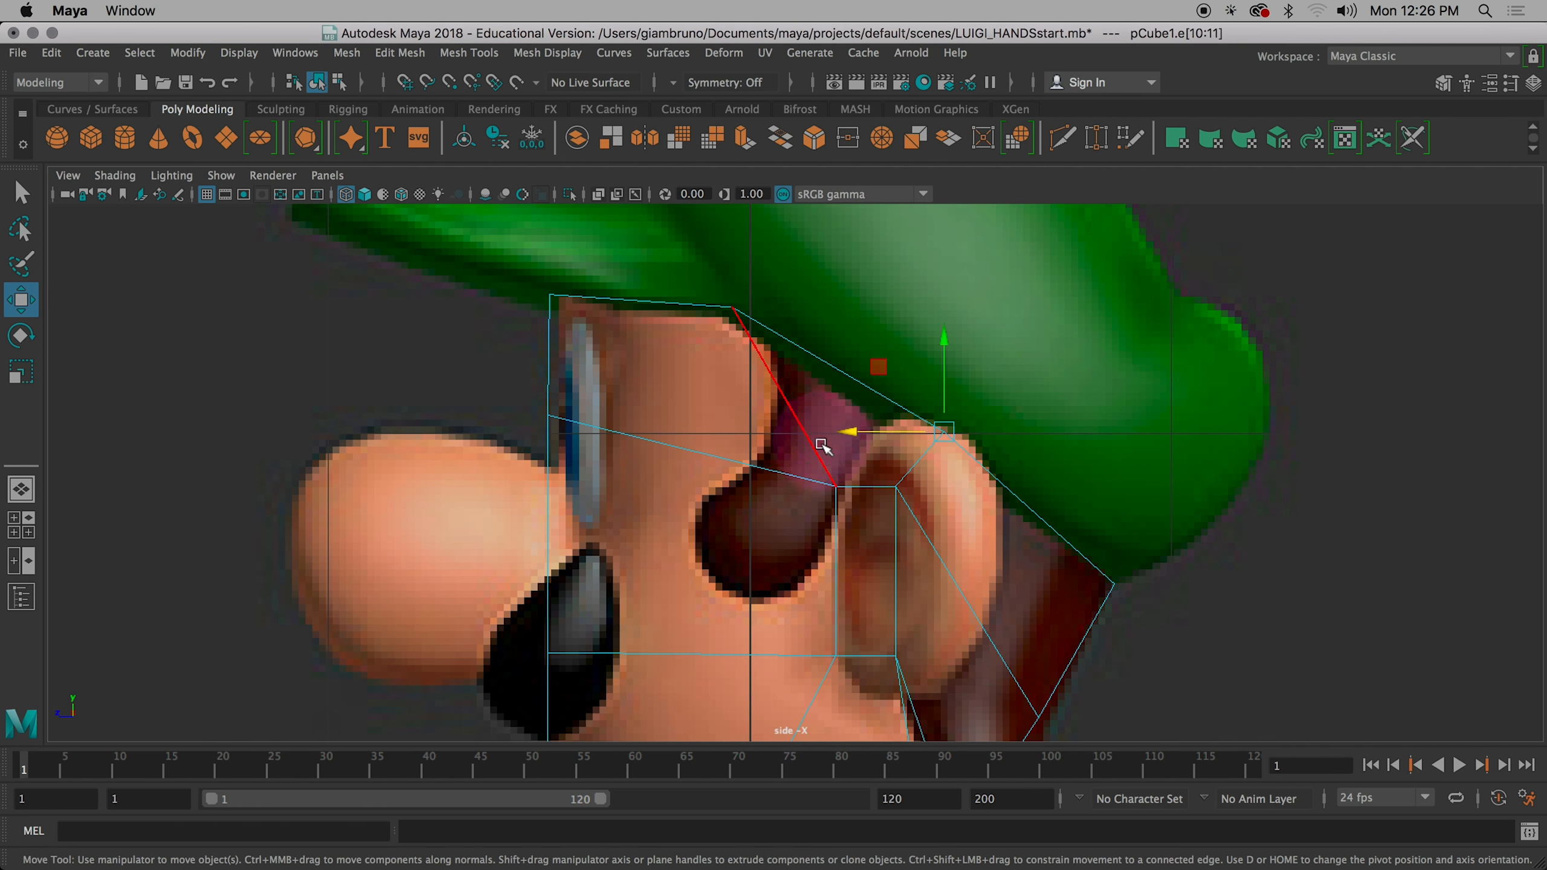
pyautogui.scroll(5, 838, 566)
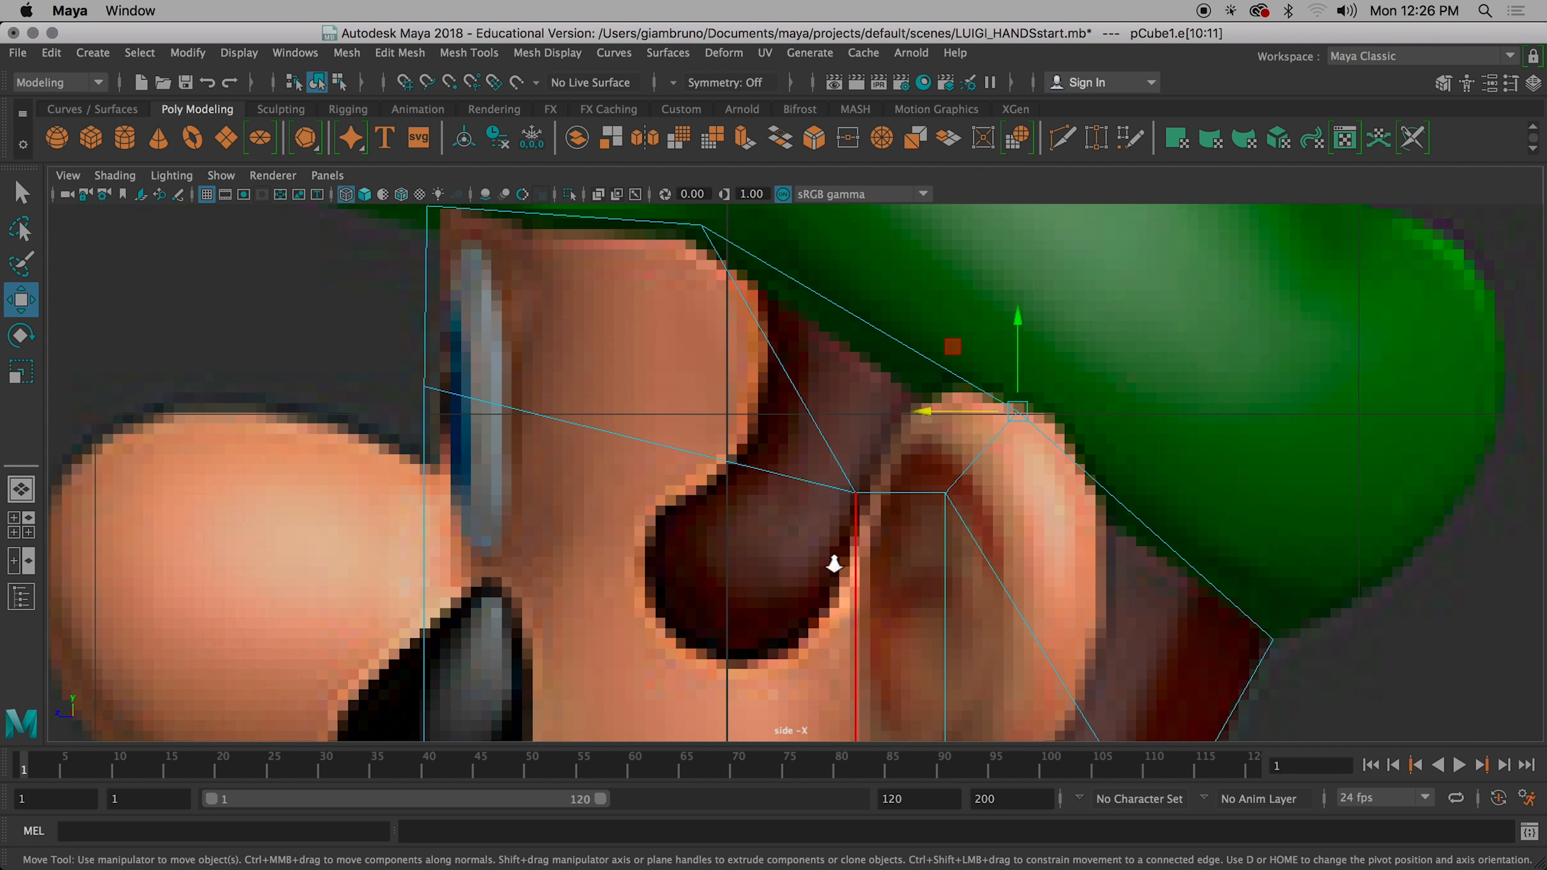
pyautogui.keyDown('alt'); pyautogui.moveTo(863, 588); pyautogui.dragTo(682, 456, button='middle'); pyautogui.keyUp('alt')
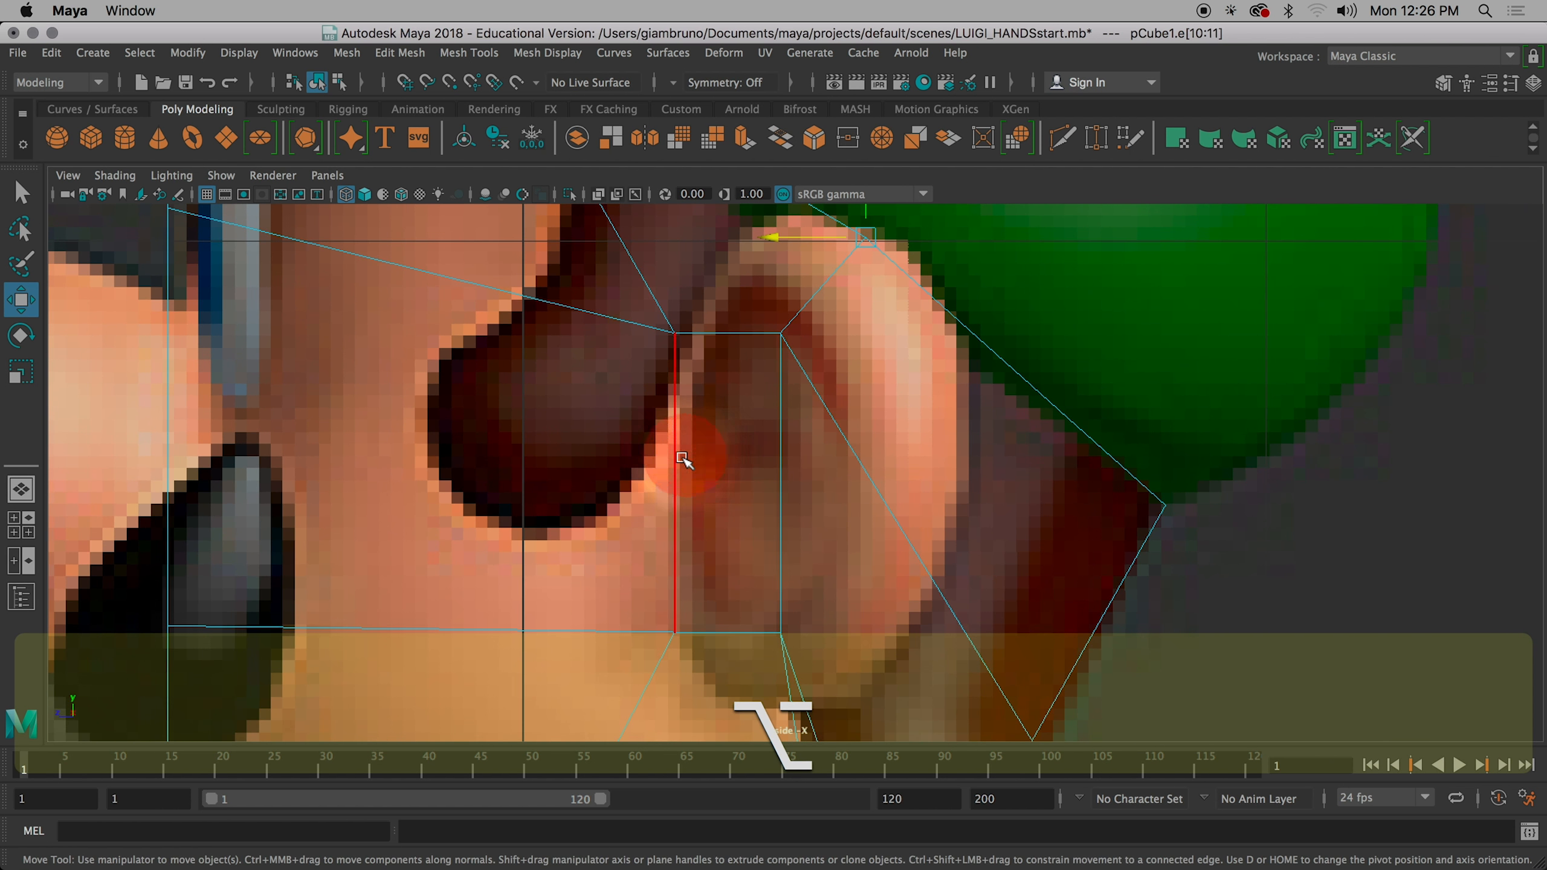
pyautogui.click(678, 457)
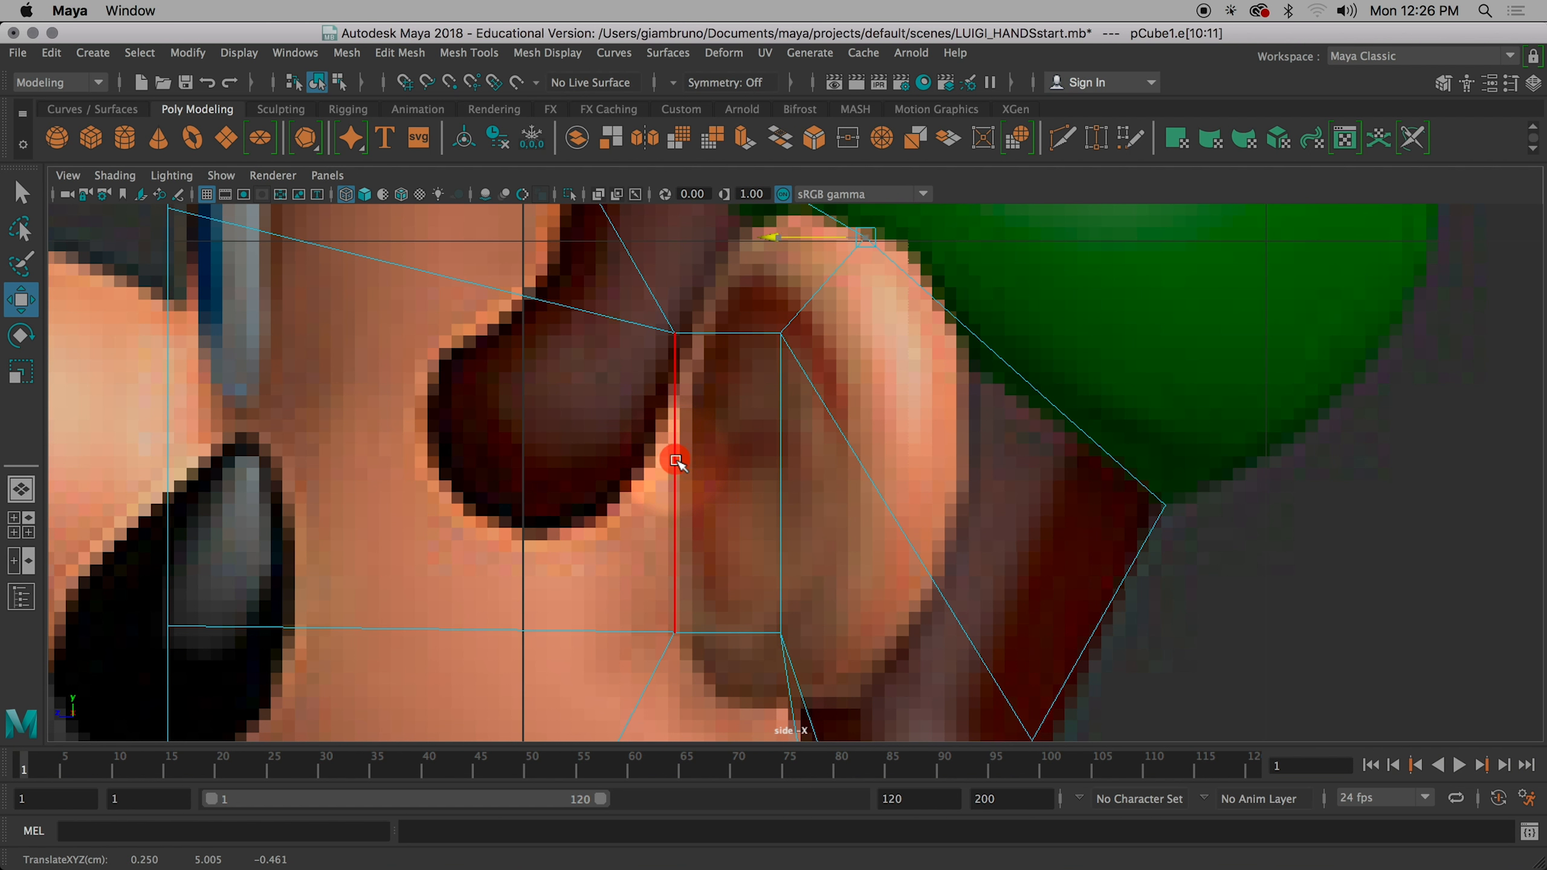
pyautogui.click(676, 461)
pyautogui.click(736, 432)
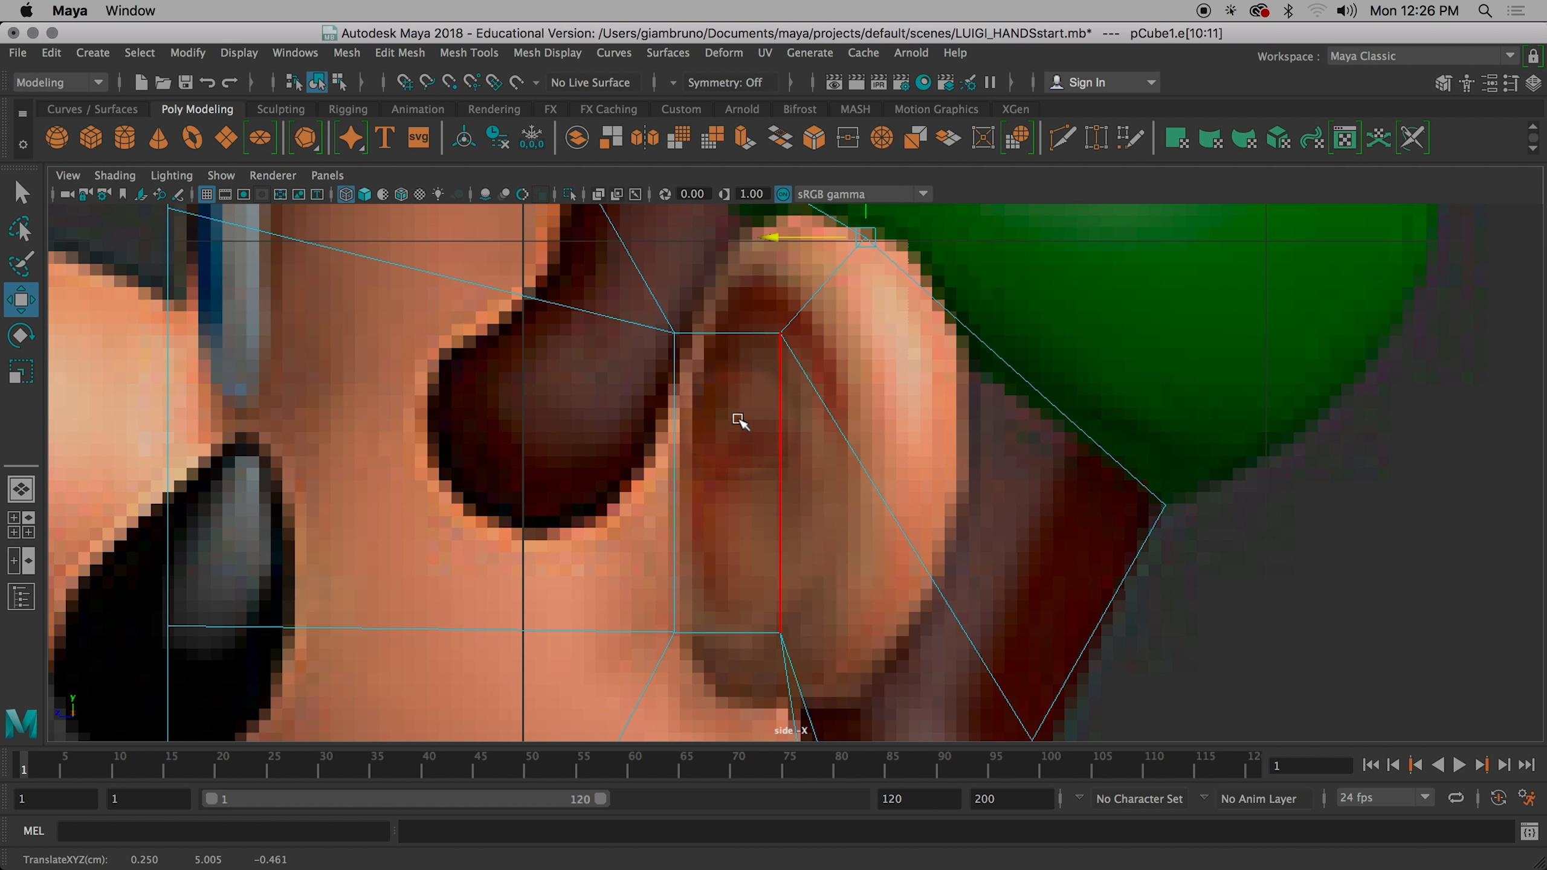
pyautogui.click(778, 459)
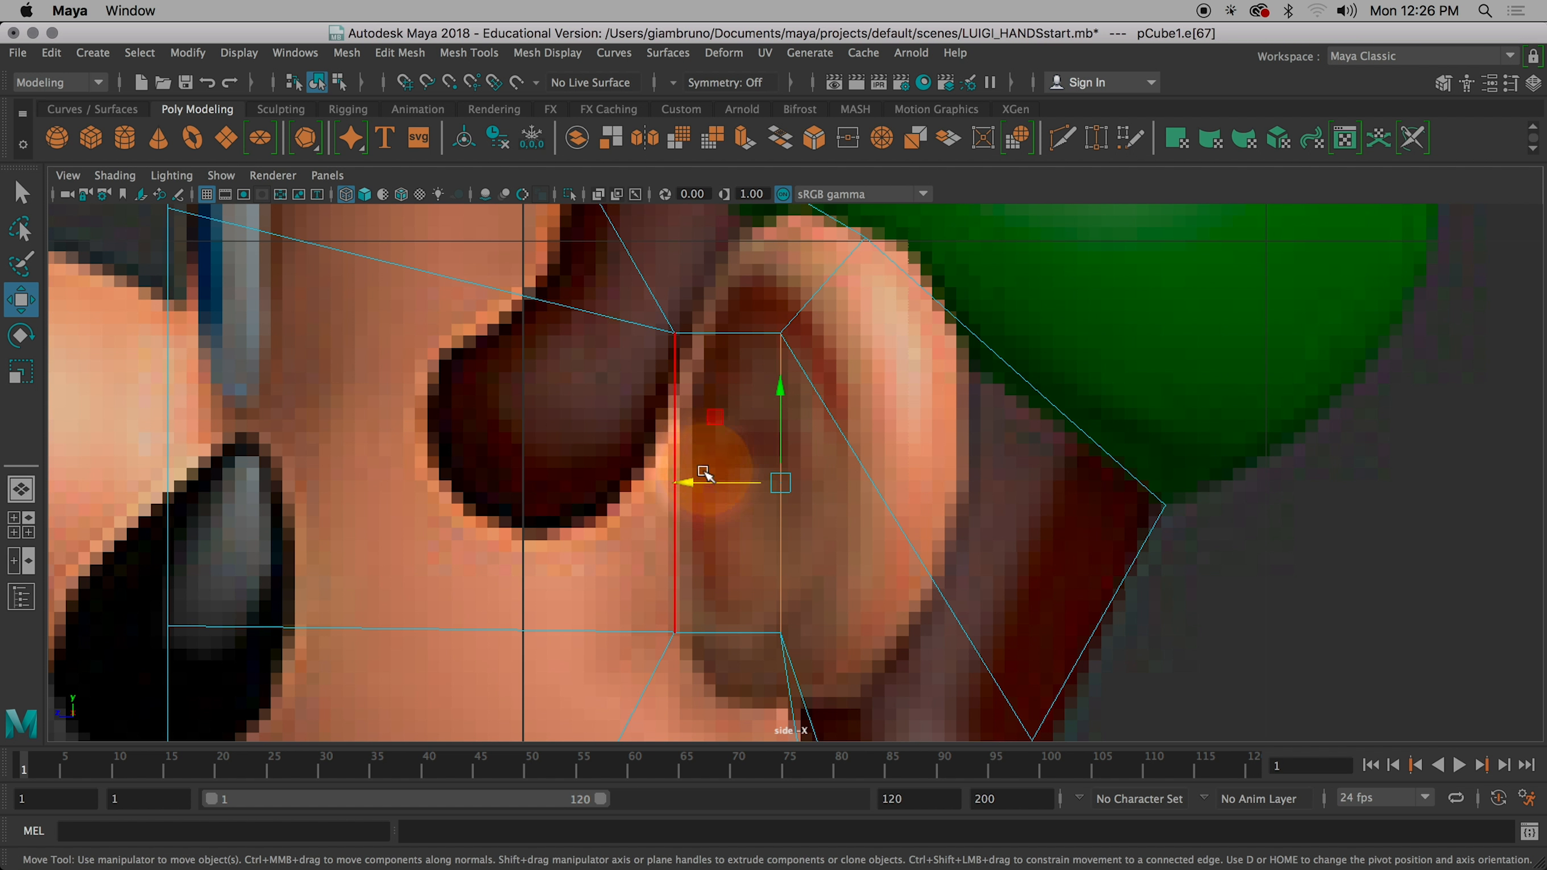
pyautogui.moveTo(693, 483); pyautogui.dragTo(677, 484)
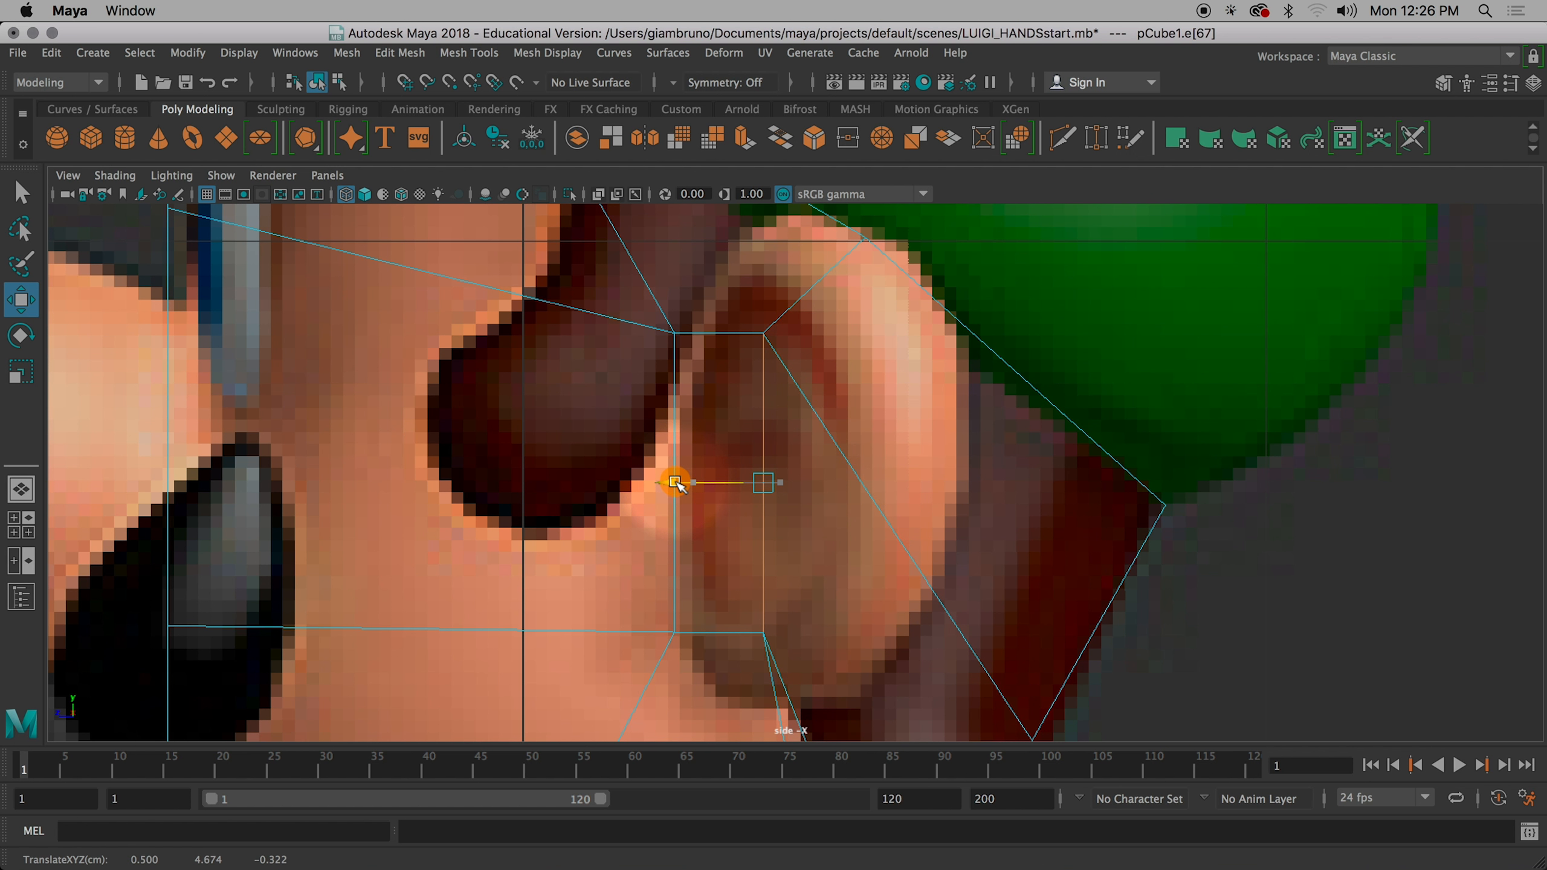
pyautogui.moveTo(689, 423); pyautogui.dragTo(635, 403, button='right')
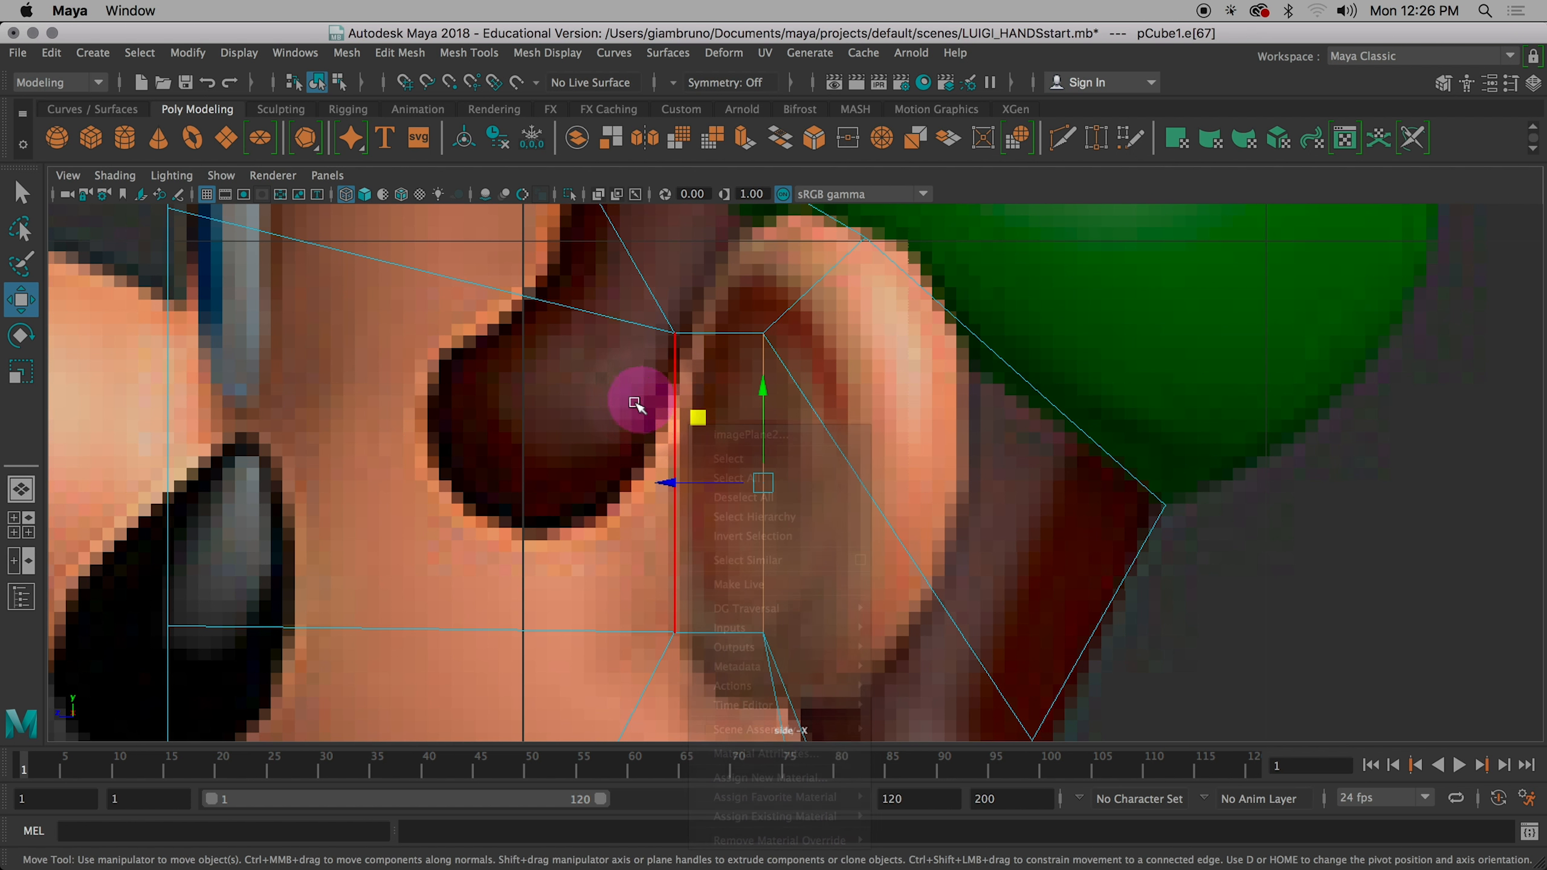
pyautogui.click(605, 424)
pyautogui.rightClick(571, 440)
pyautogui.click(634, 445)
pyautogui.scroll(-10, 548, 451)
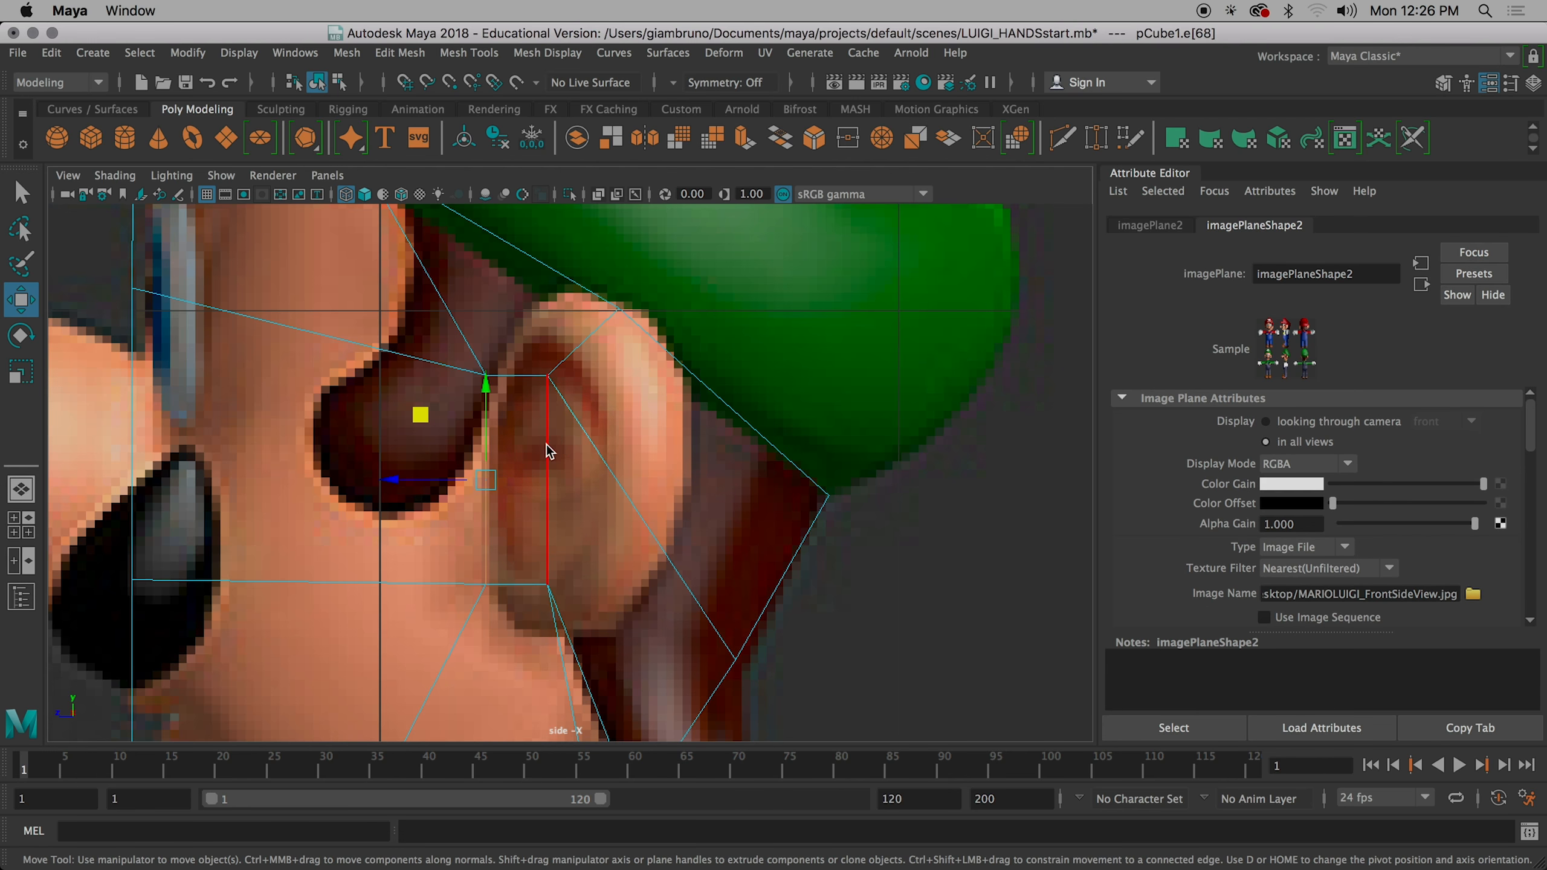
pyautogui.rightClick(559, 491)
pyautogui.moveTo(558, 488); pyautogui.dragTo(475, 452, button='right')
pyautogui.rightClick(512, 455)
pyautogui.scroll(-10, 514, 458)
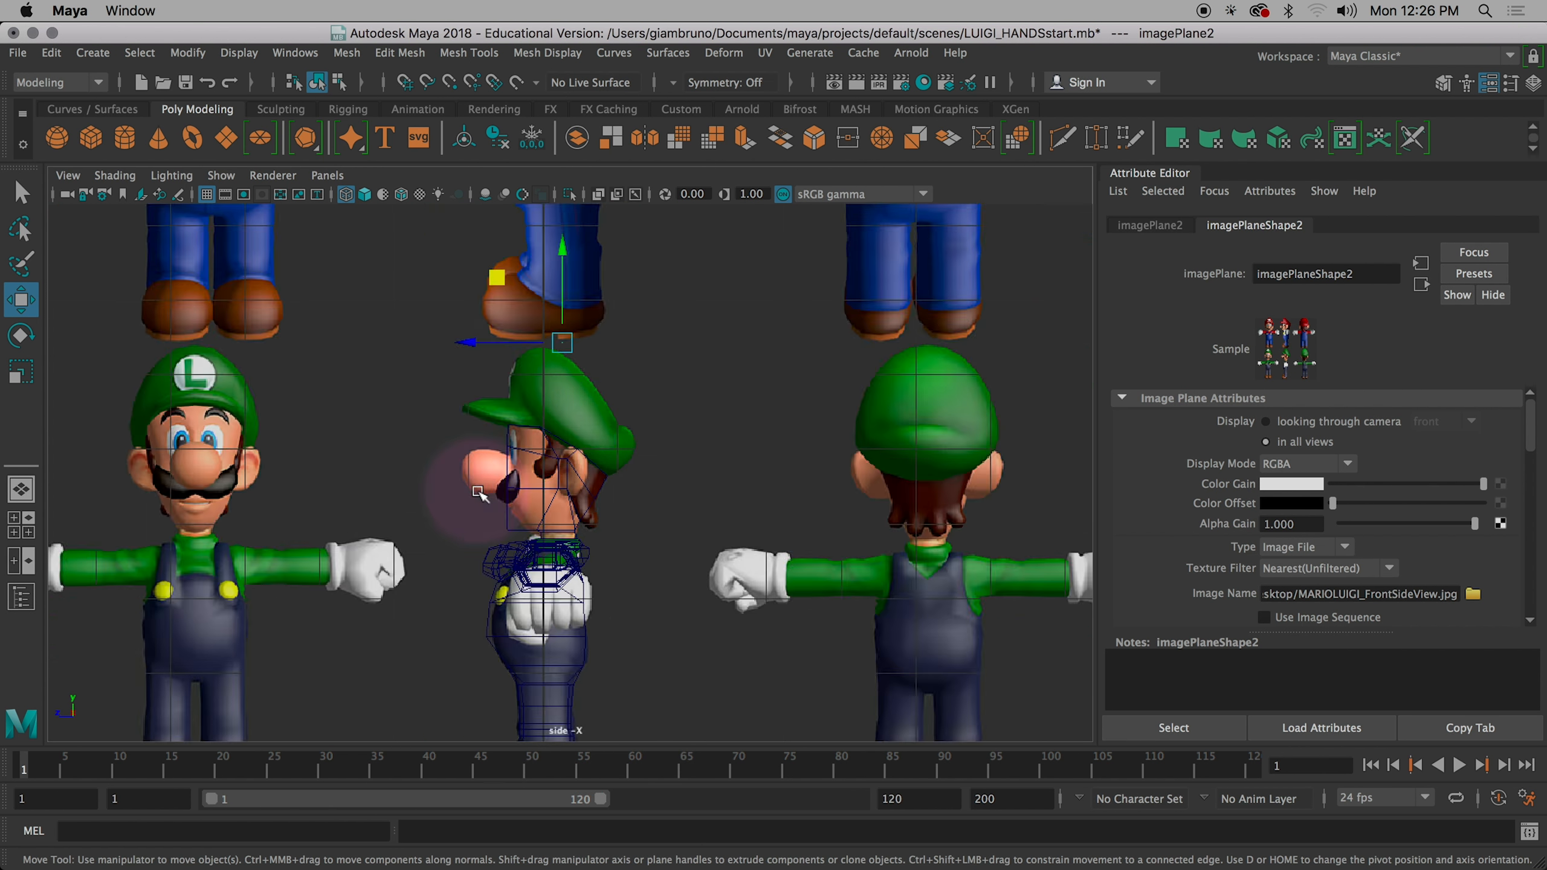
# - Return to the head mesh with the ear face's front vertical edge selected and frame it in the side view
pyautogui.press('space')
pyautogui.moveTo(896, 371); pyautogui.dragTo(782, 268, button='right')
pyautogui.click(804, 353)
pyautogui.rightClick(802, 345)
pyautogui.click(816, 368)
pyautogui.scroll(10, 818, 369)
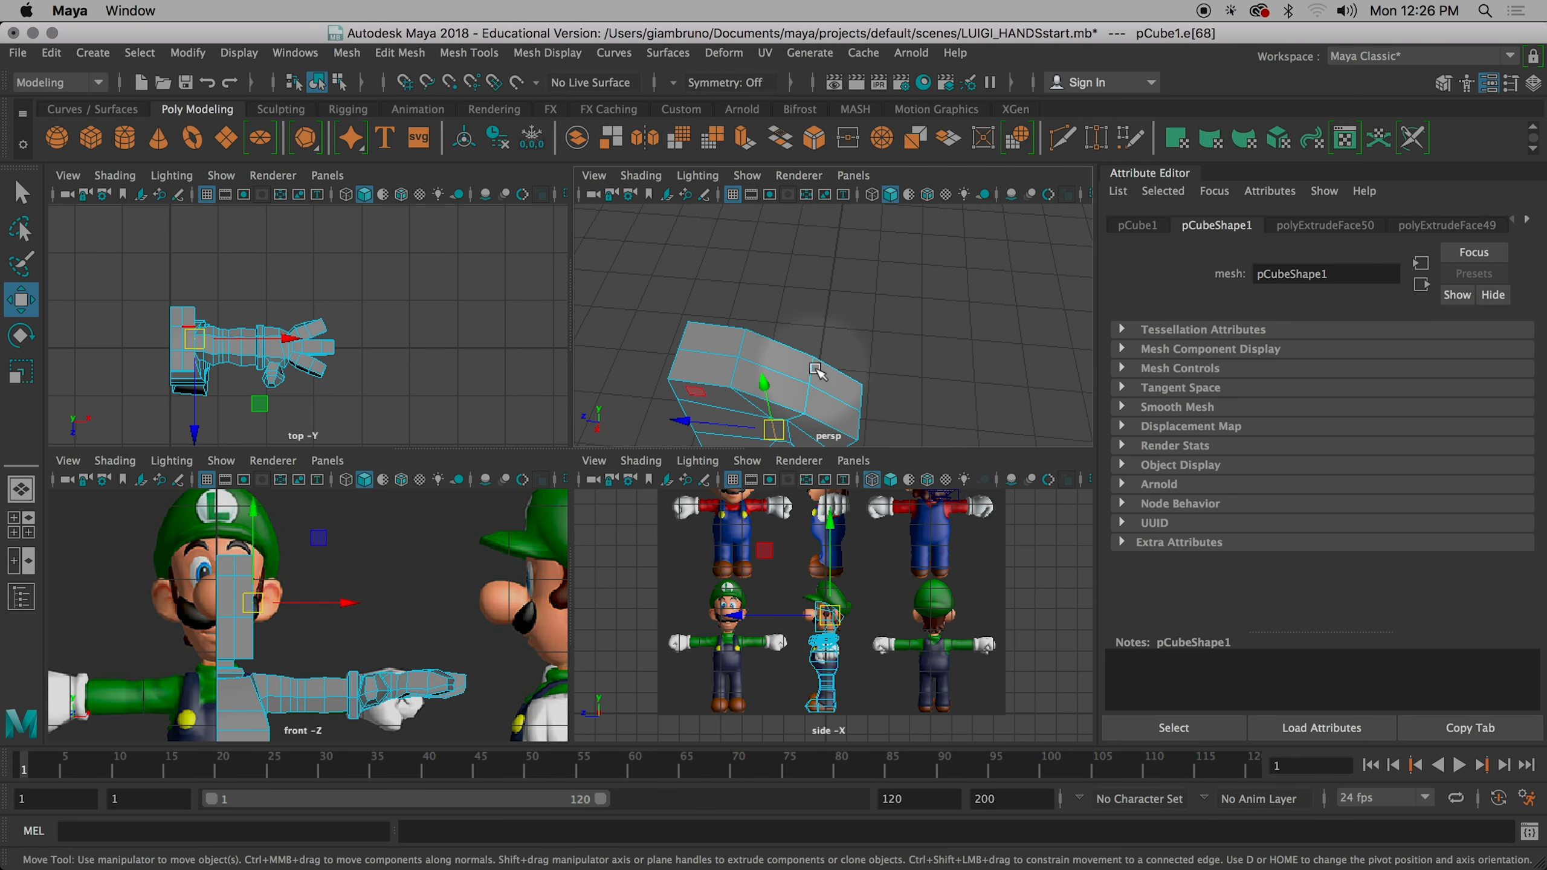
pyautogui.scroll(-4, 842, 393)
pyautogui.keyDown('alt'); pyautogui.moveTo(844, 400); pyautogui.dragTo(888, 328); pyautogui.keyUp('alt')
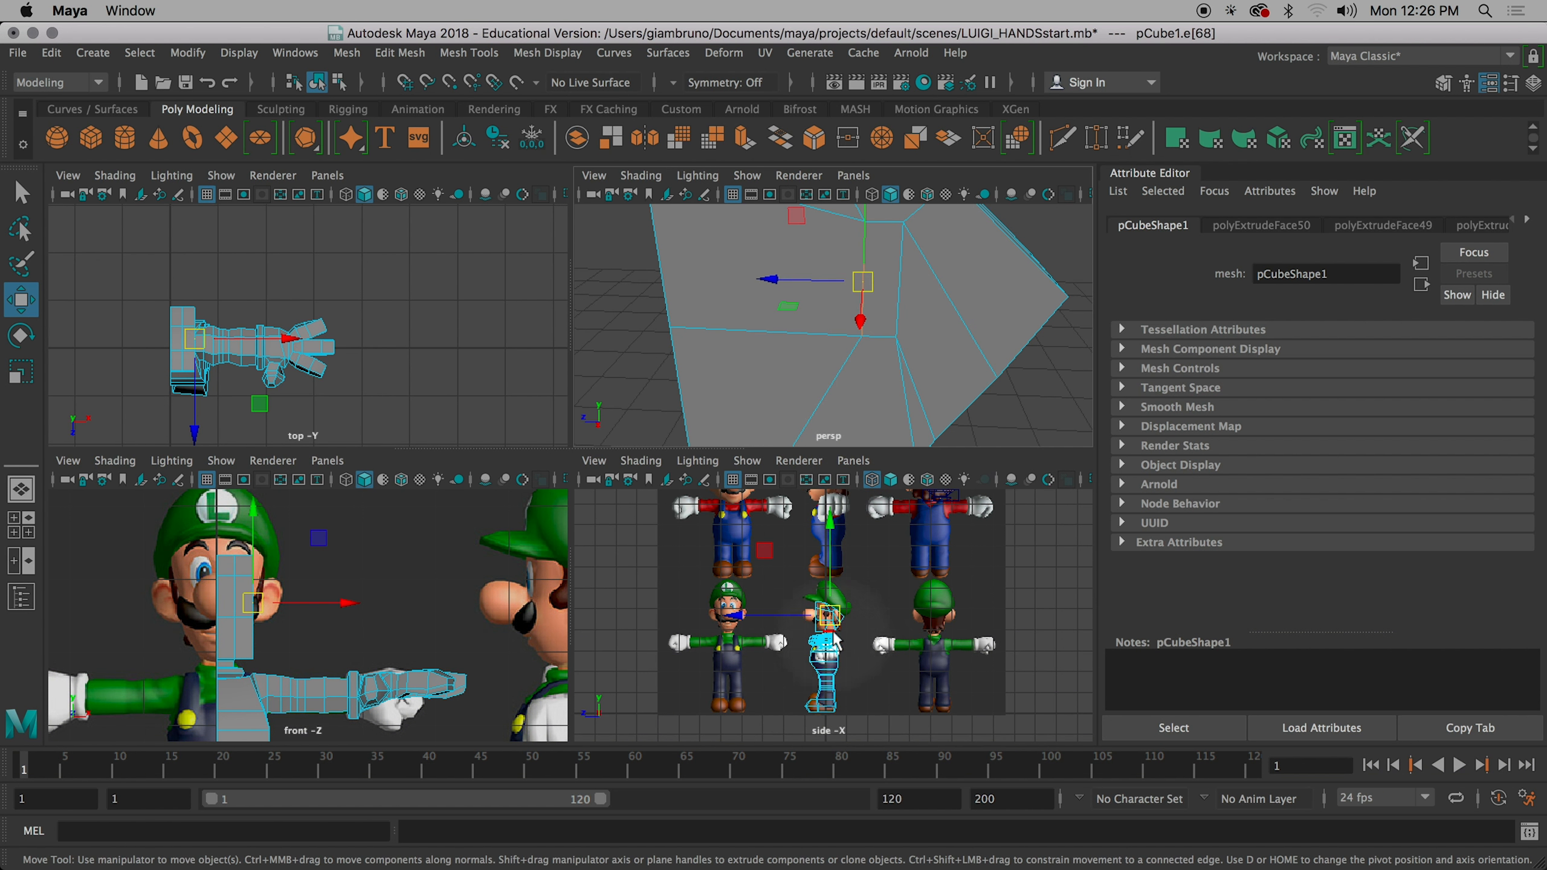
pyautogui.press('f')
pyautogui.press('space')
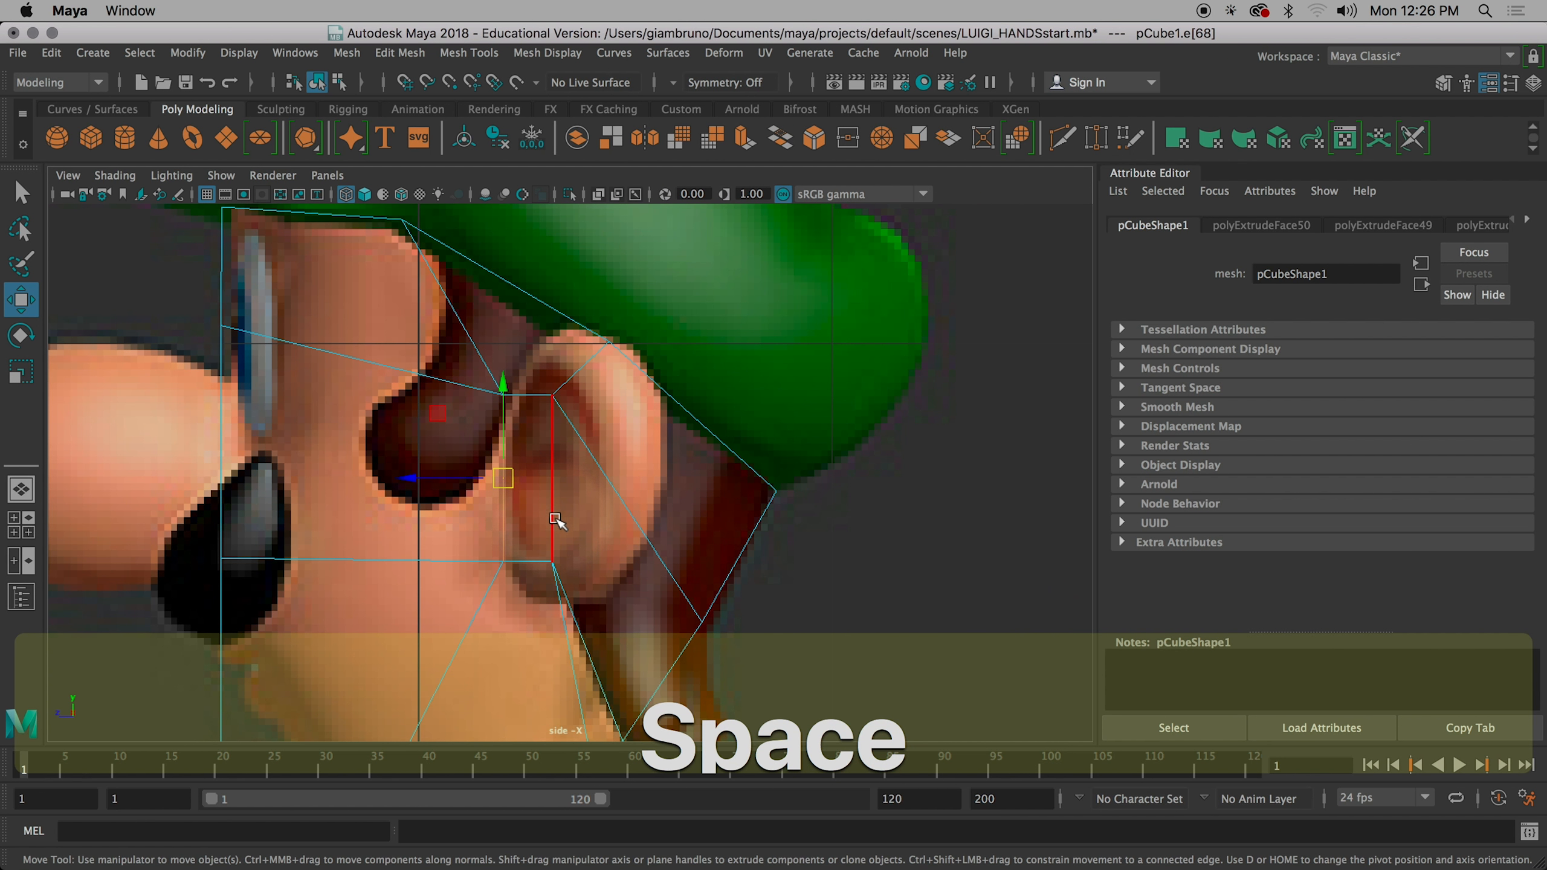
# - Select the small ear face and compare it with the side reference by alternating between shaded and wireframe display
pyautogui.press('5')
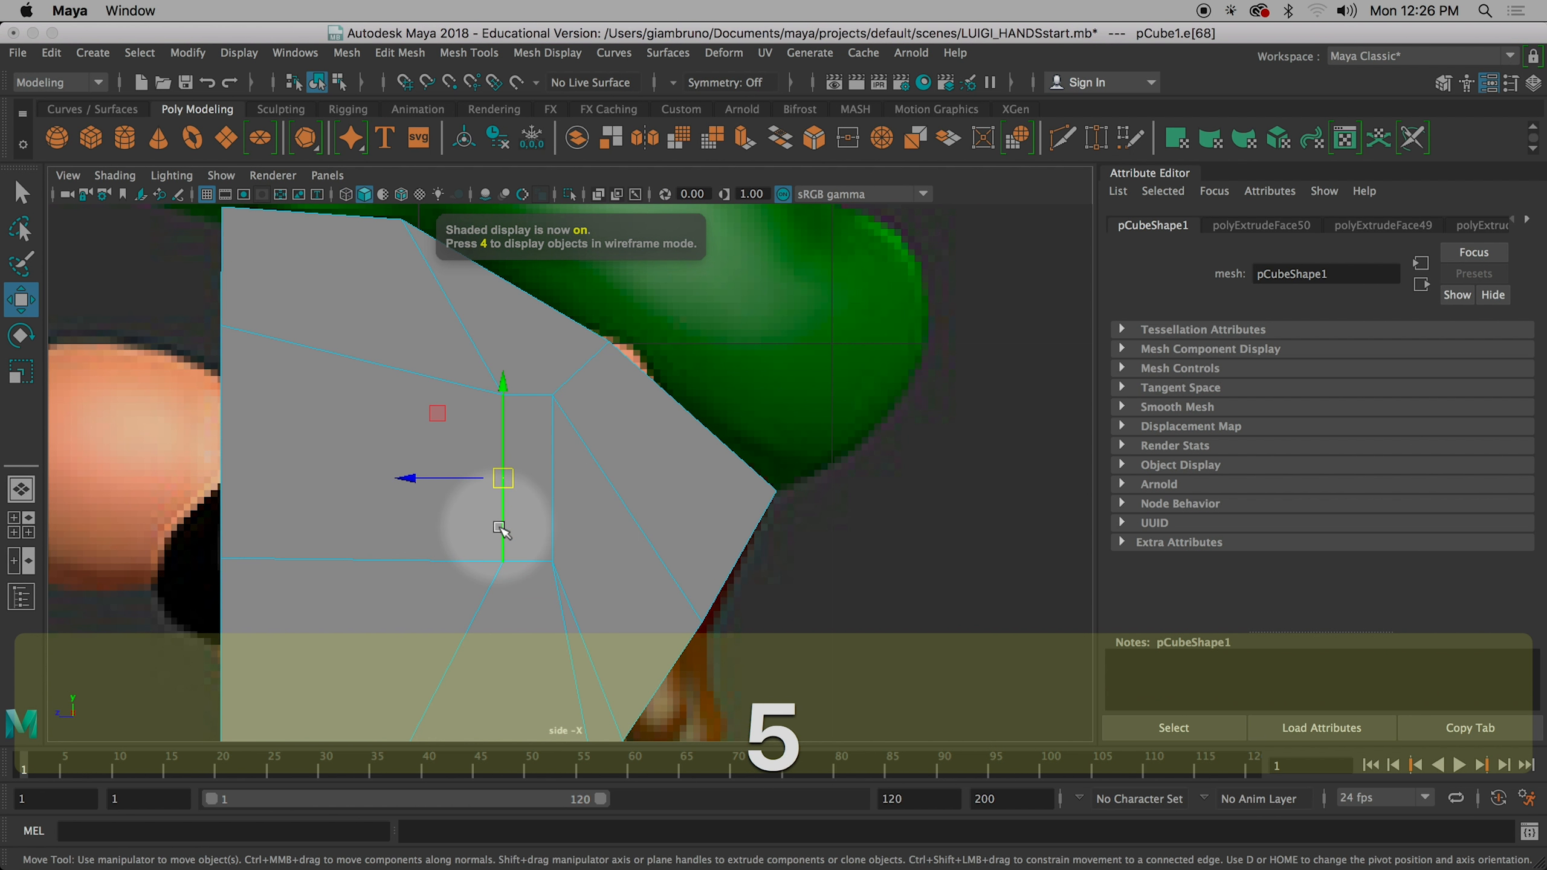
pyautogui.moveTo(500, 293)
pyautogui.mouseDown(button='right')
pyautogui.moveTo(542, 509)
pyautogui.moveTo(534, 355)
pyautogui.mouseUp(button='right')
pyautogui.click(548, 510)
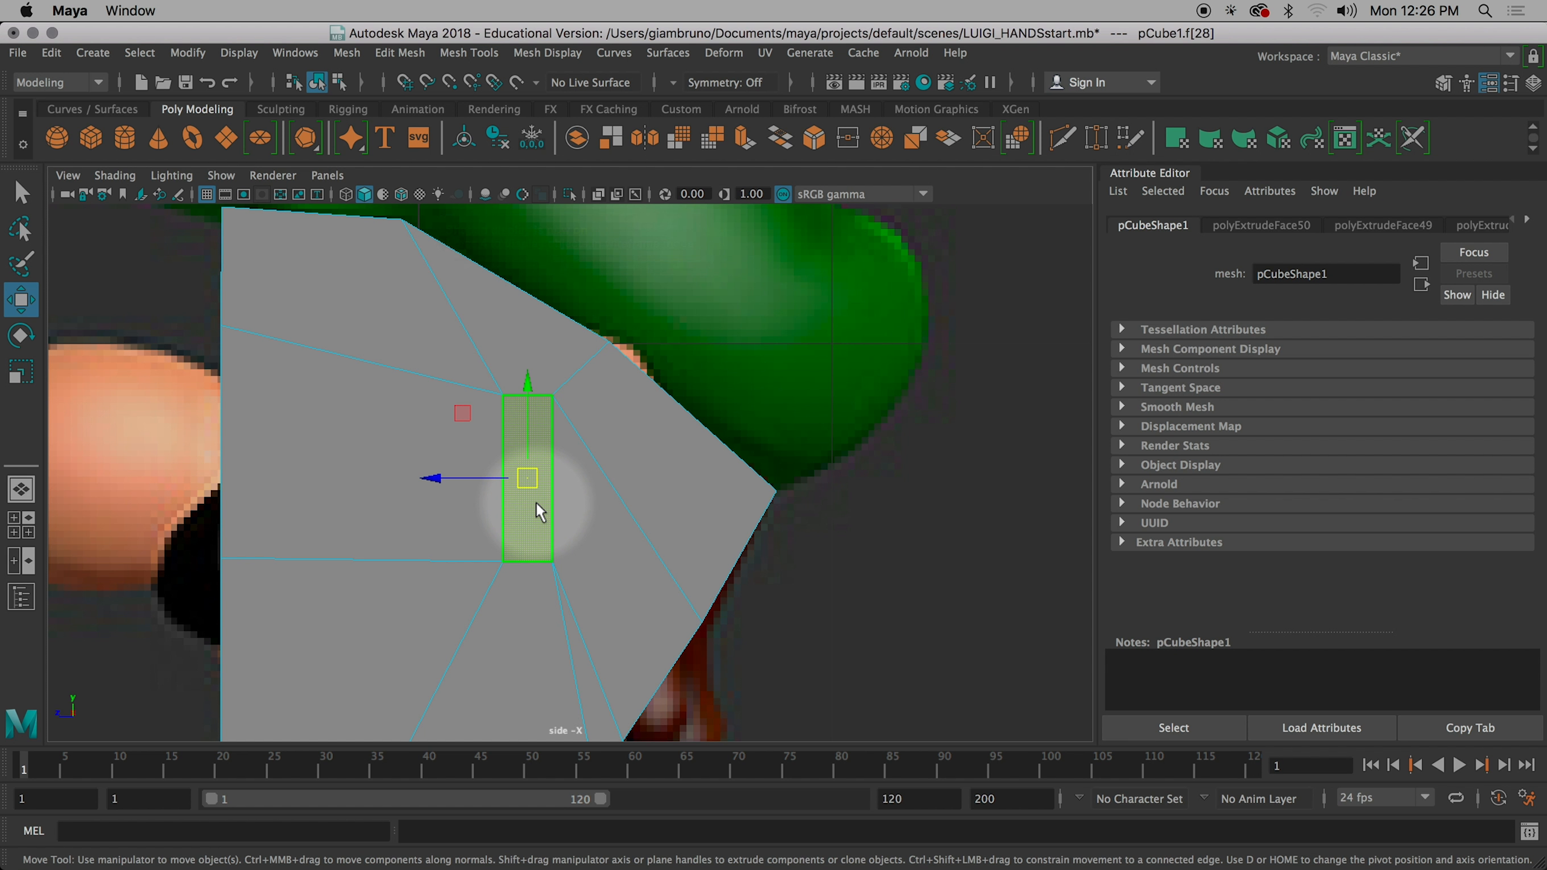
pyautogui.press('4')
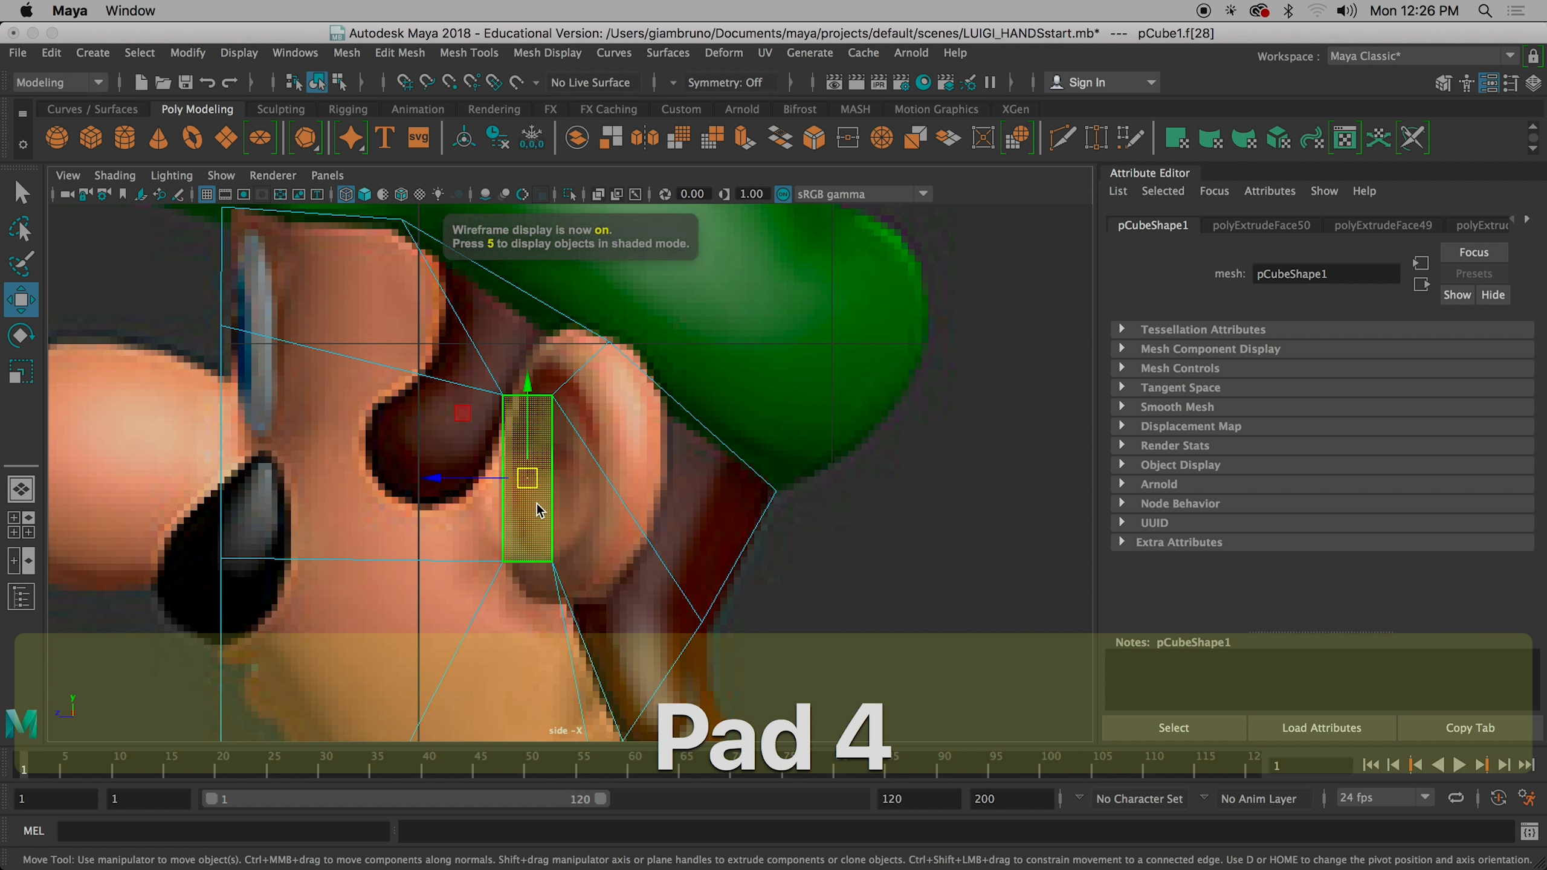
pyautogui.press('5')
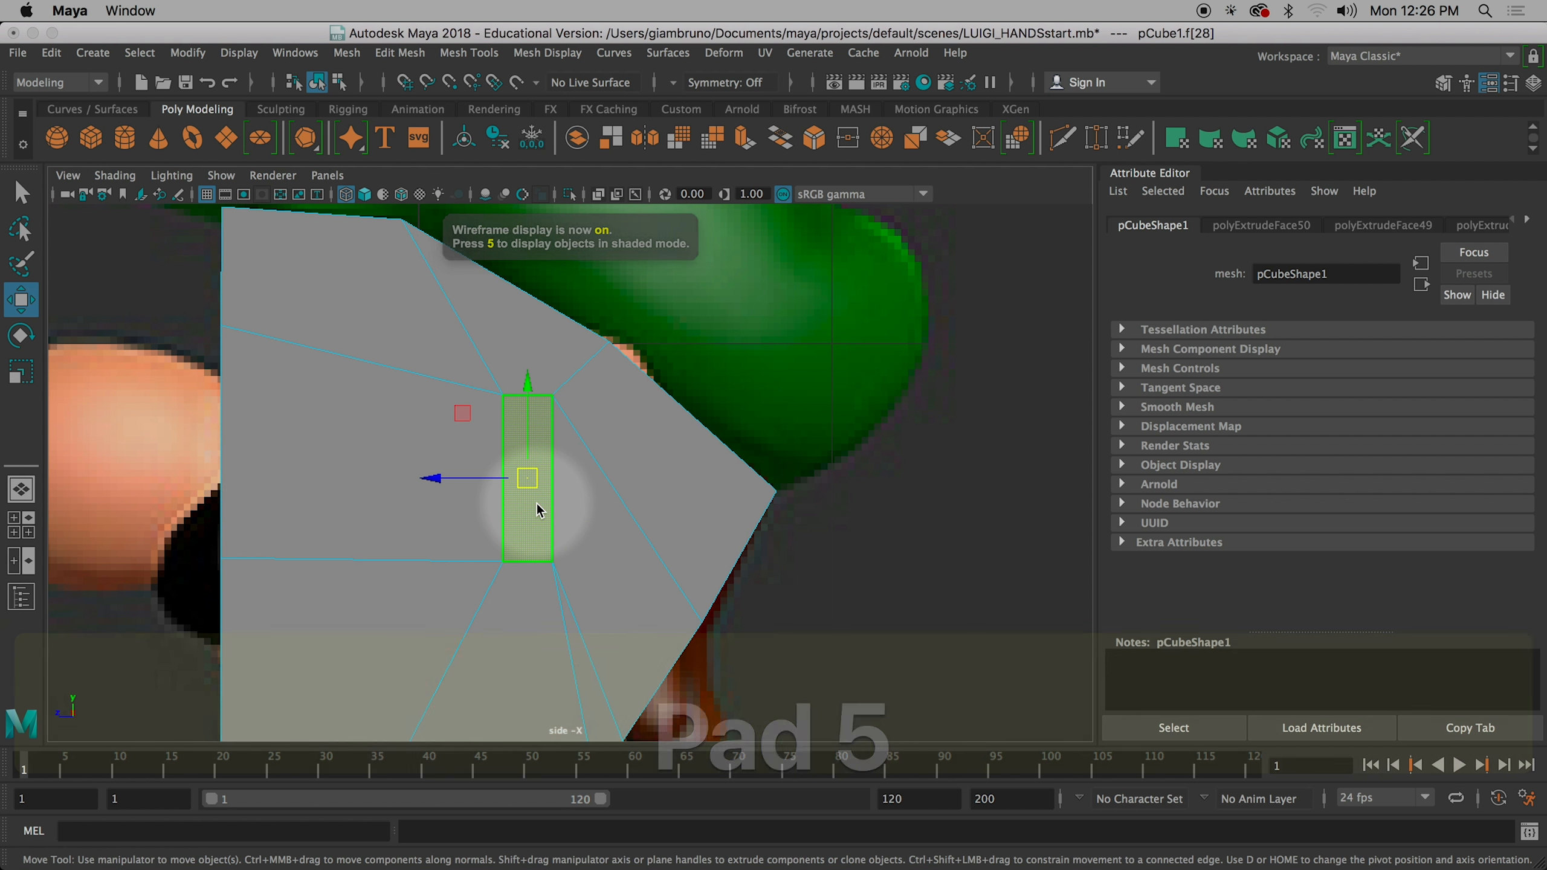
pyautogui.press('4')
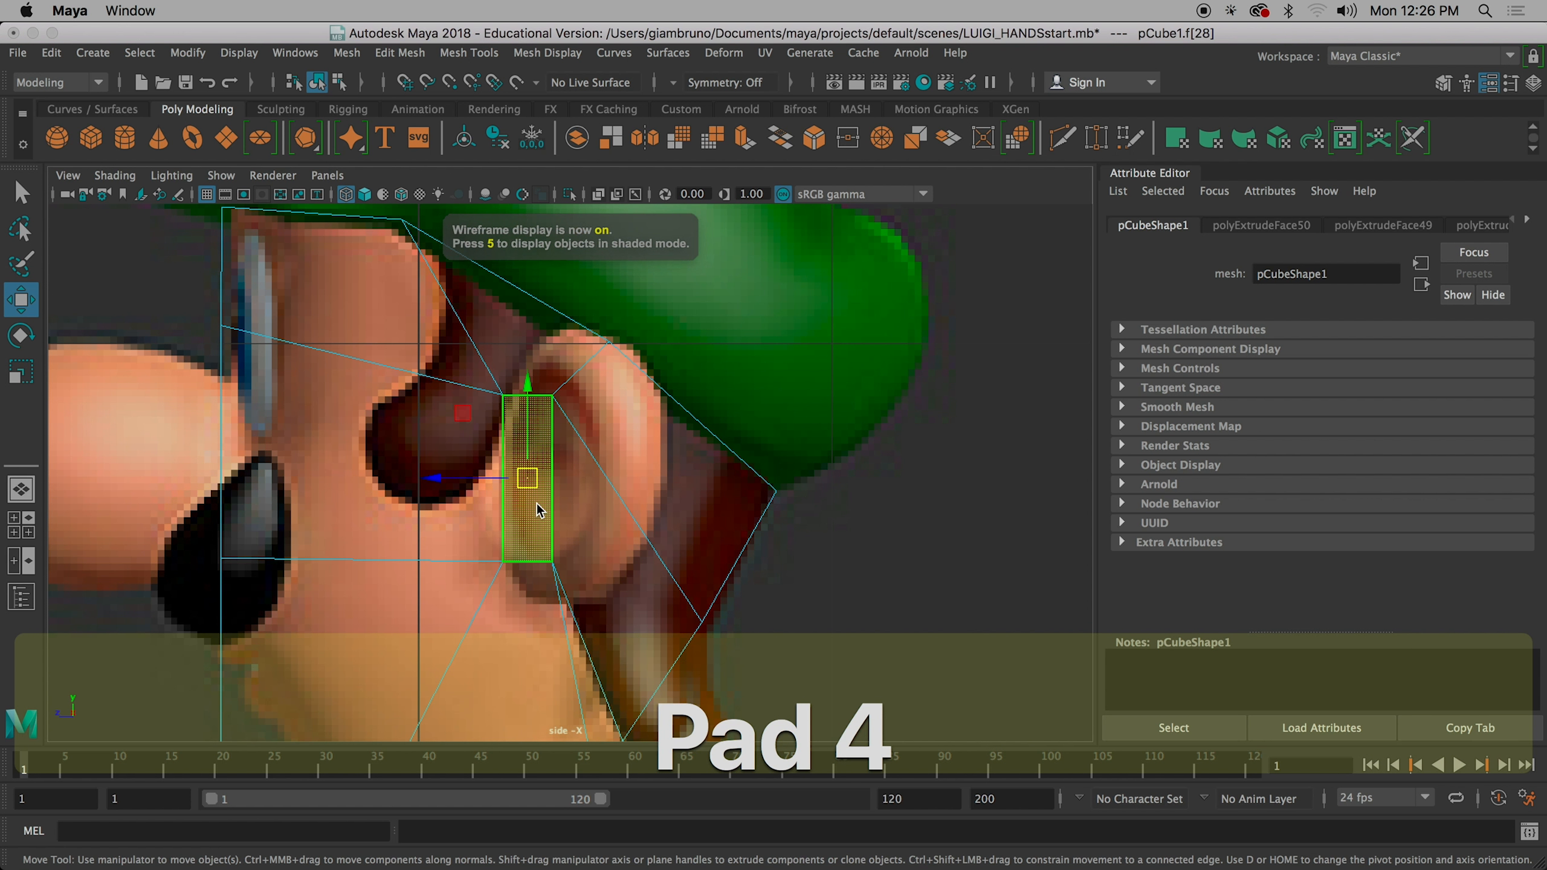
pyautogui.press('5')
pyautogui.press('4')
pyautogui.press('5')
pyautogui.press('4')
pyautogui.press('5')
pyautogui.press('4')
pyautogui.press('5')
pyautogui.press('4')
pyautogui.press('5')
pyautogui.press('4')
pyautogui.press('5')
pyautogui.press('4')
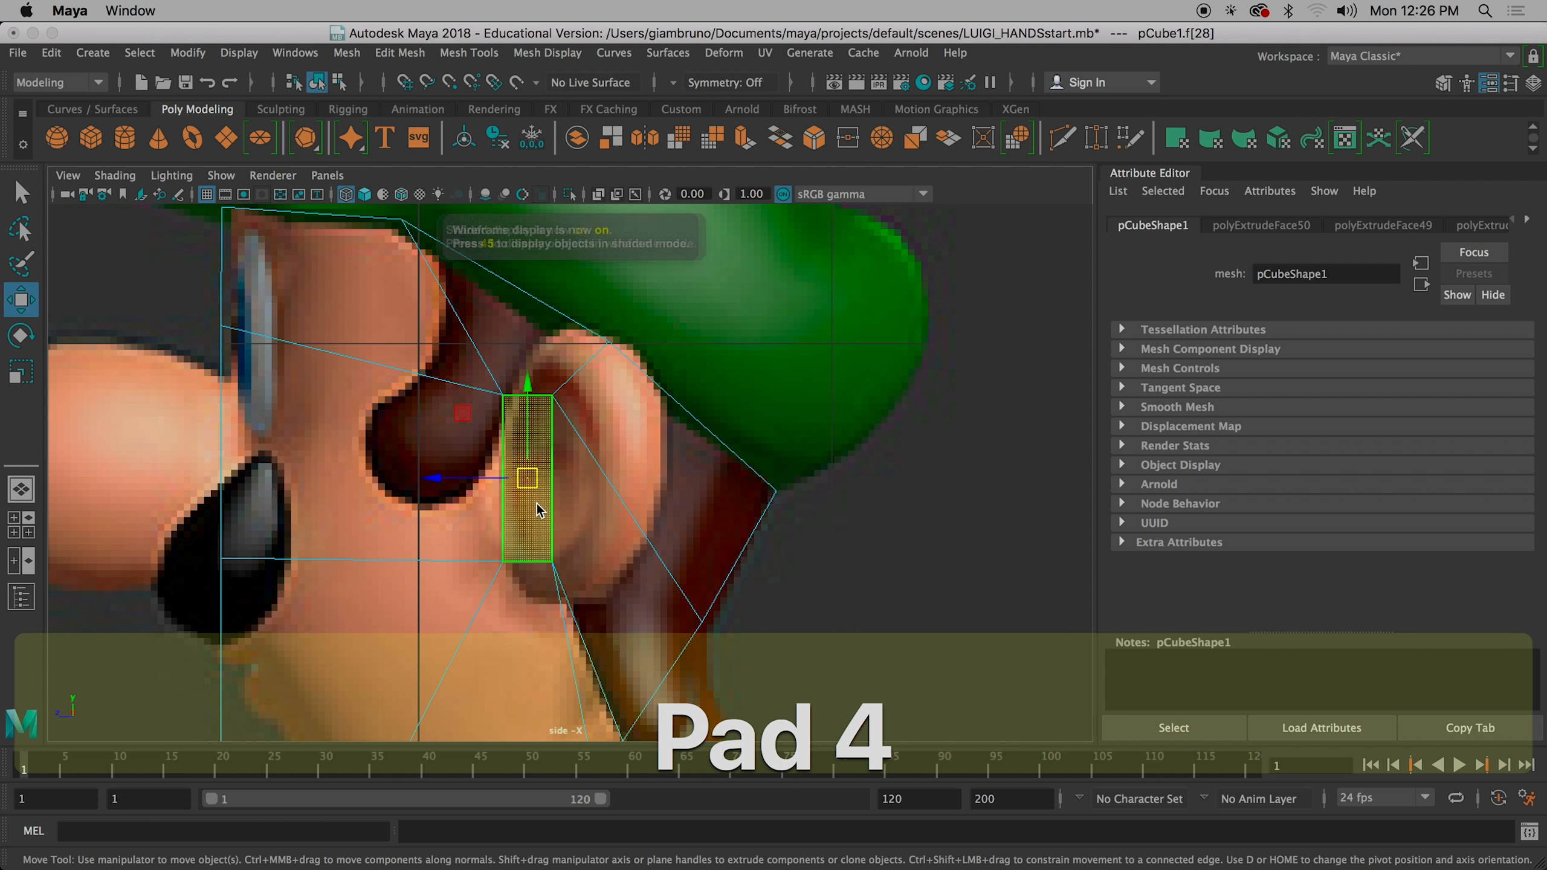
pyautogui.press('5')
pyautogui.press('4')
pyautogui.press('5')
pyautogui.press('4')
pyautogui.press('5')
pyautogui.press('4')
pyautogui.press('5')
pyautogui.press('4')
pyautogui.press('5')
pyautogui.press('4')
pyautogui.press('5')
pyautogui.press('4')
pyautogui.press('5')
pyautogui.press('4')
pyautogui.press('5')
pyautogui.press('4')
pyautogui.press('5')
pyautogui.press('4')
pyautogui.press('5')
pyautogui.press('4')
pyautogui.press('5')
pyautogui.press('4')
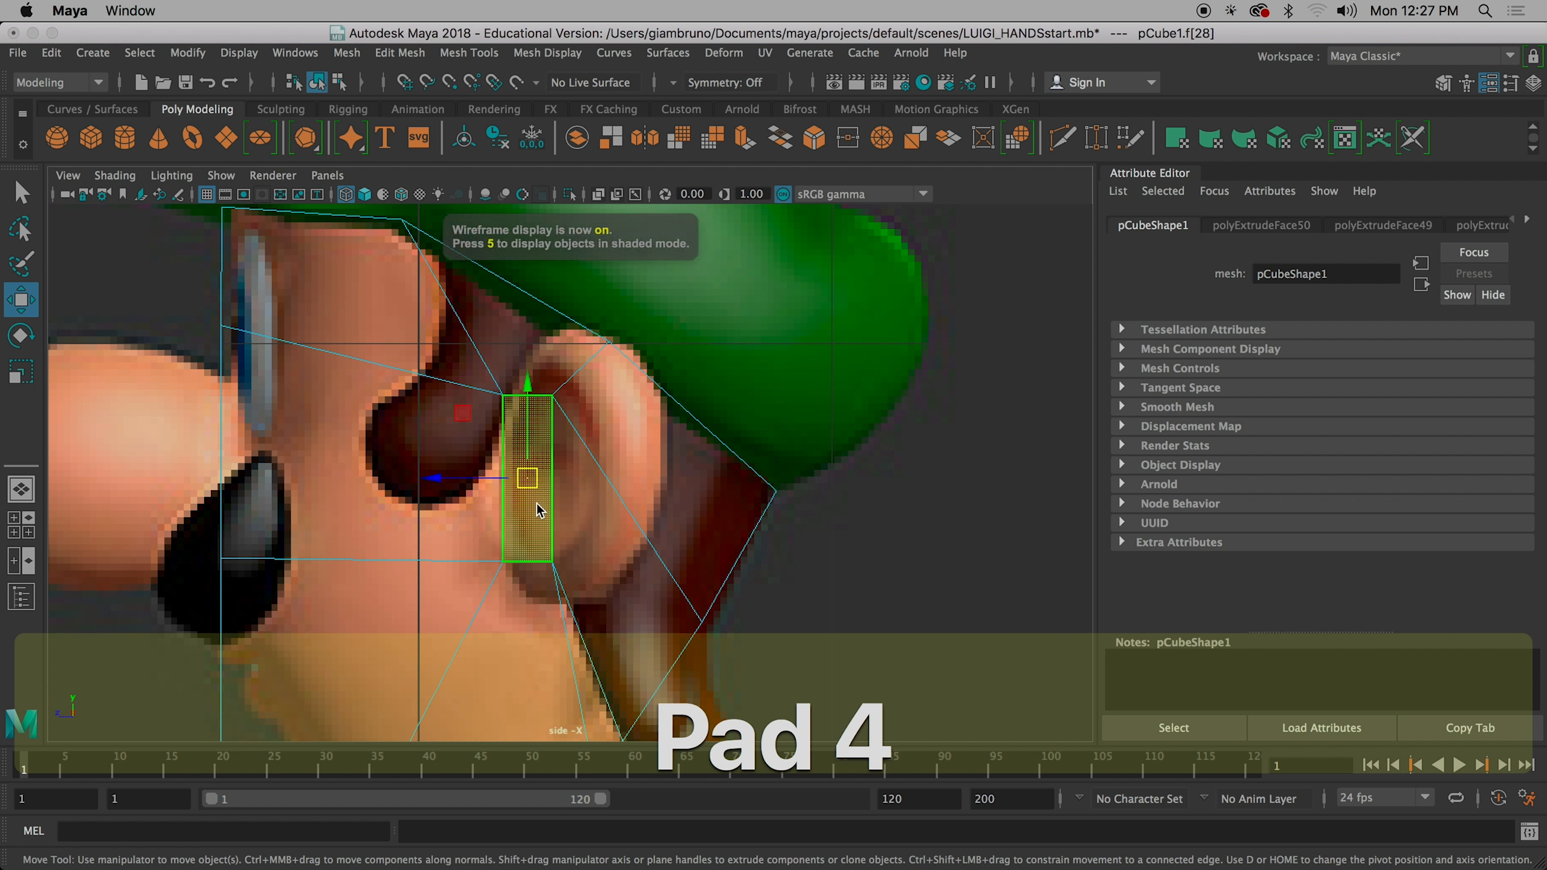
pyautogui.press('5')
pyautogui.press('4')
pyautogui.press('5')
pyautogui.press('4')
# - Select the two edges running across the head's width on the sloping top above the ear
pyautogui.press('space')
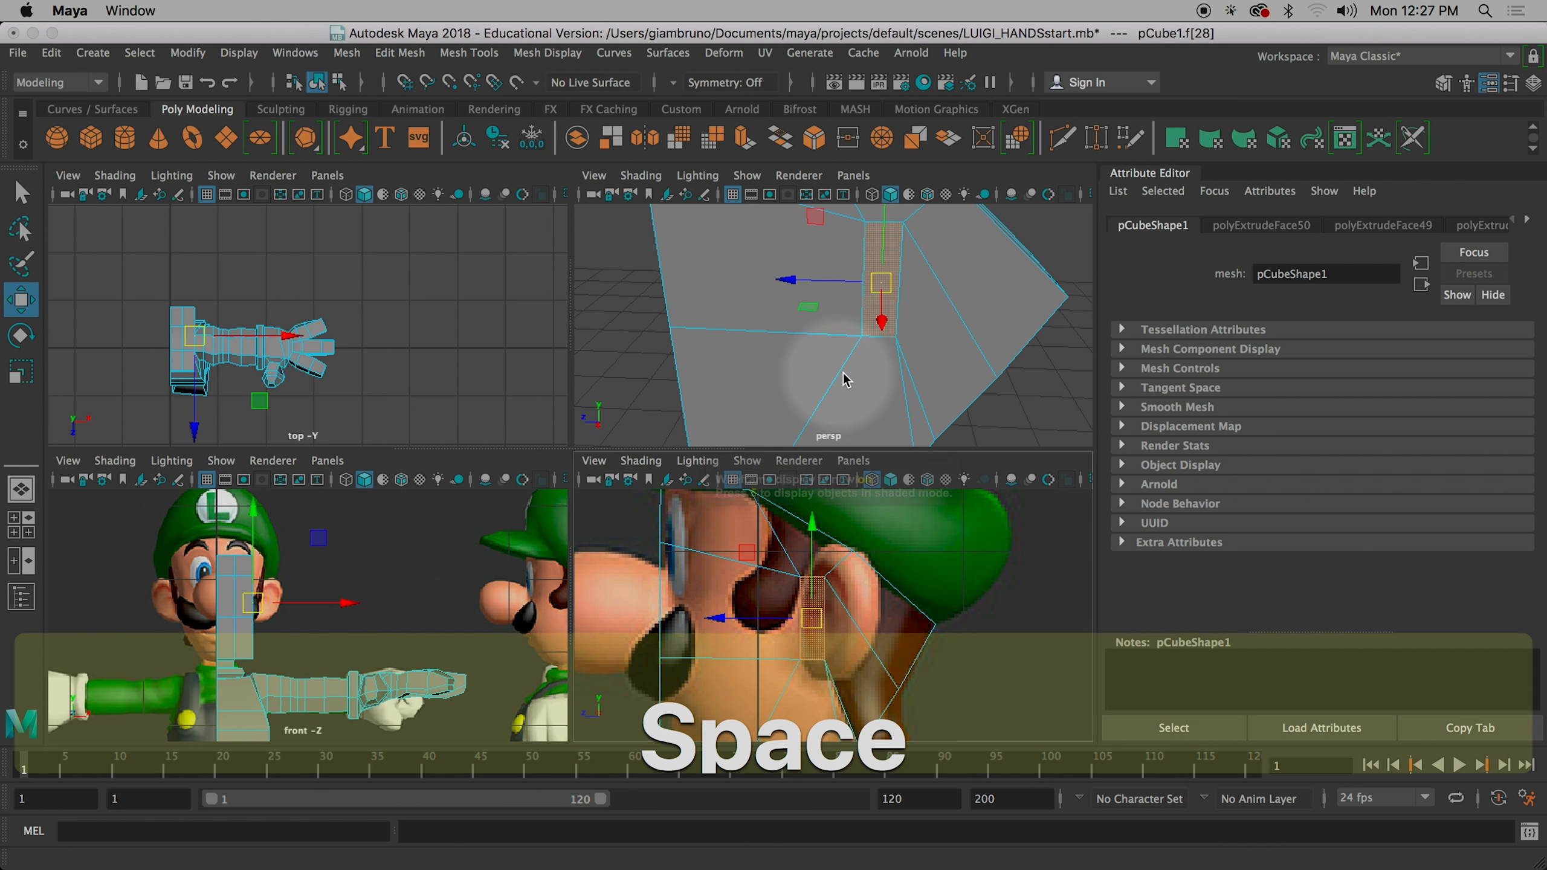
pyautogui.keyDown('alt'); pyautogui.moveTo(968, 320); pyautogui.dragTo(872, 295); pyautogui.keyUp('alt')
pyautogui.moveTo(941, 276); pyautogui.dragTo(952, 235, button='right')
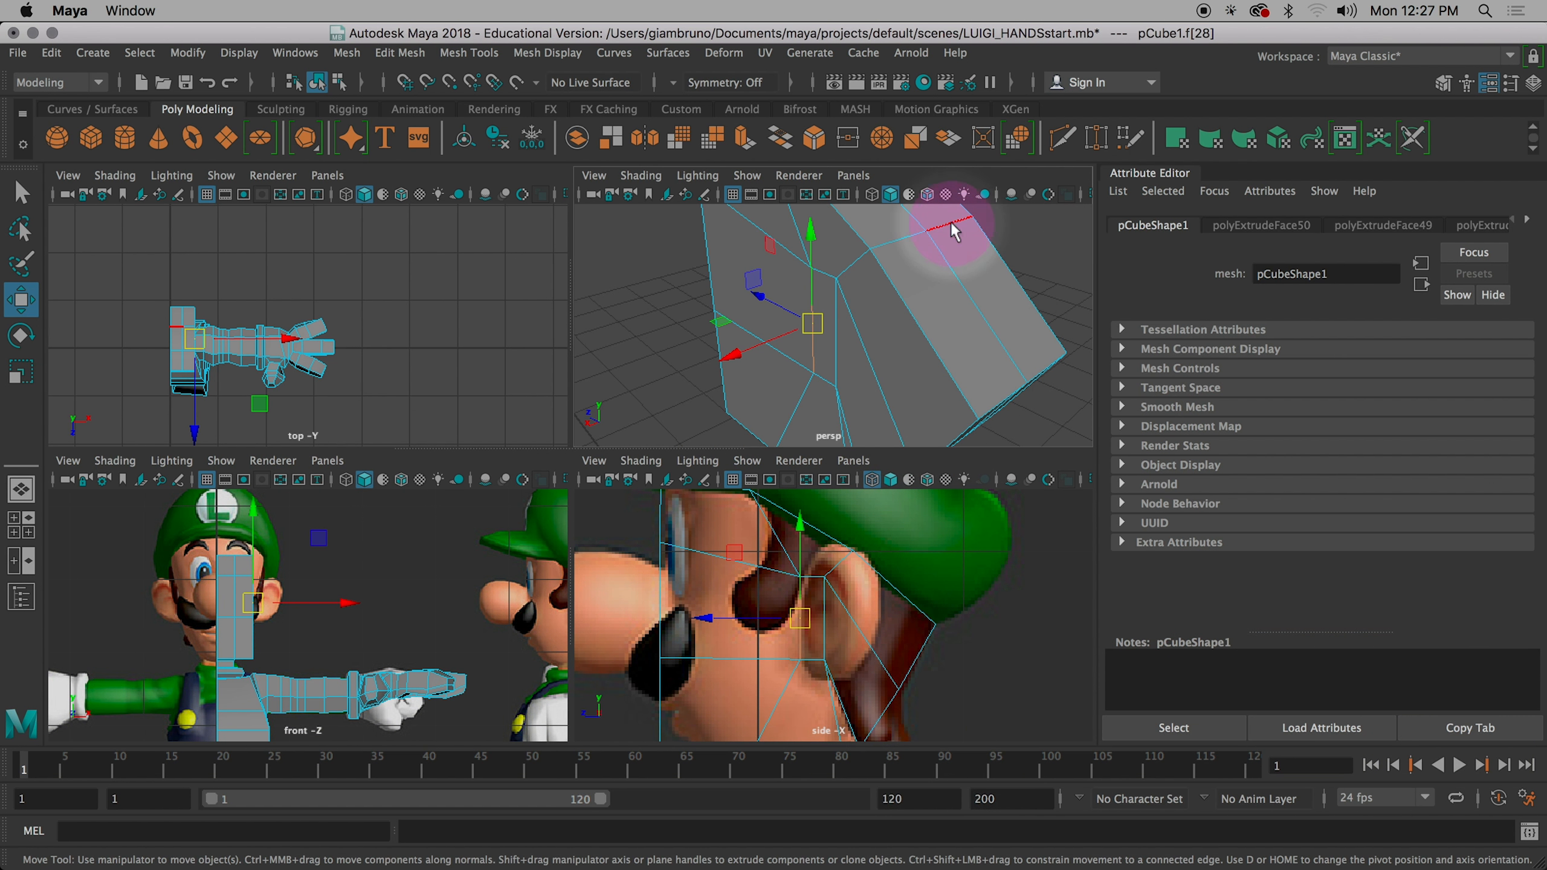
pyautogui.keyDown('alt'); pyautogui.moveTo(952, 250); pyautogui.dragTo(944, 316, button='middle'); pyautogui.keyUp('alt')
pyautogui.click(937, 288)
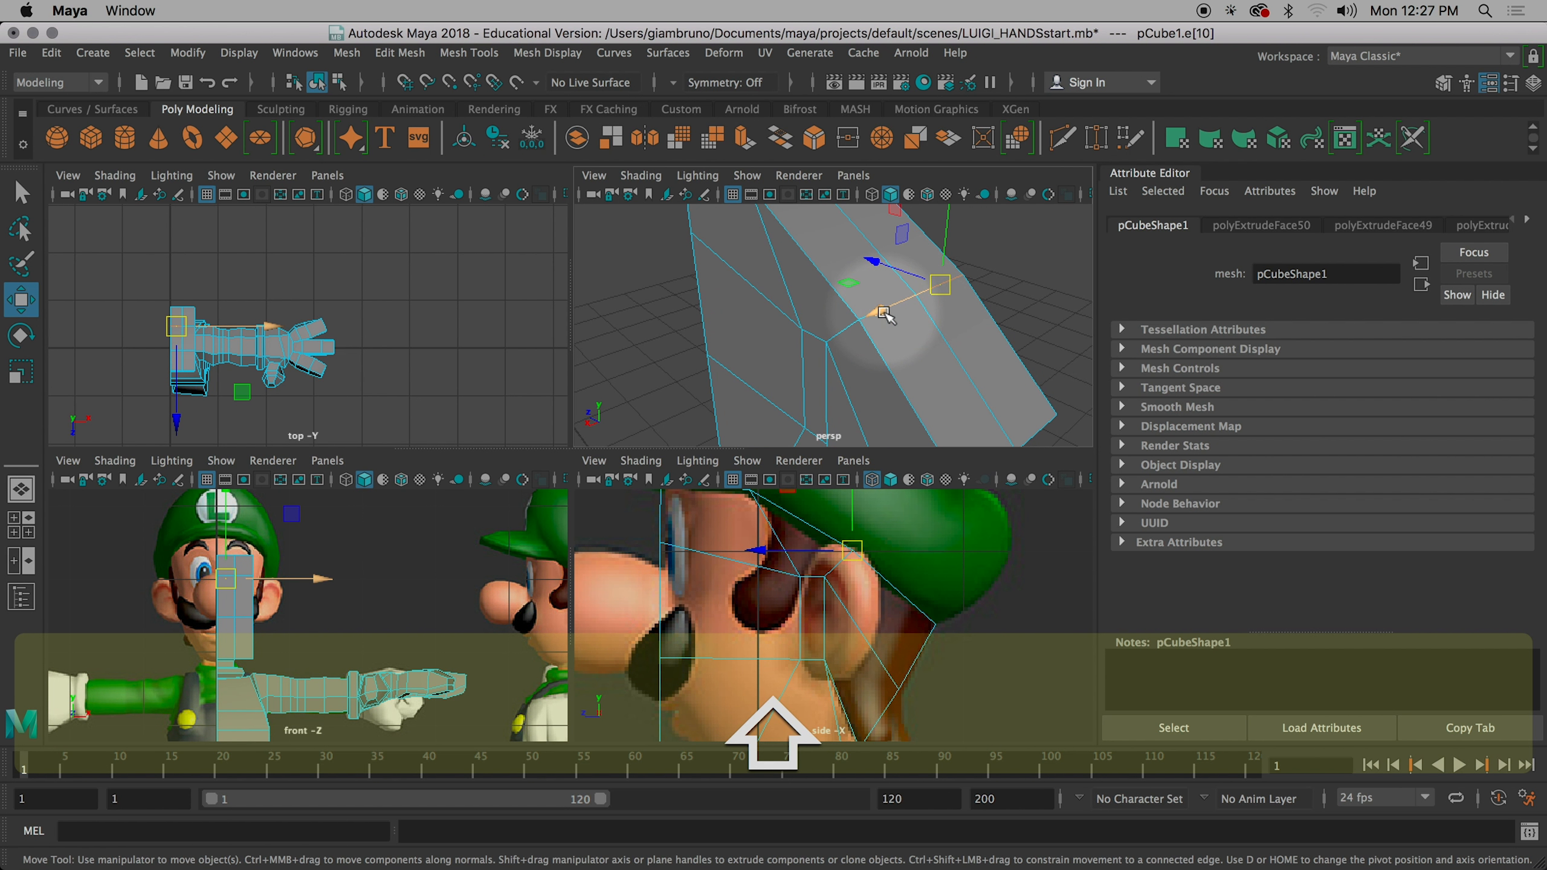
pyautogui.press('q')
pyautogui.keyDown('shift'); pyautogui.click(868, 620); pyautogui.keyUp('shift')
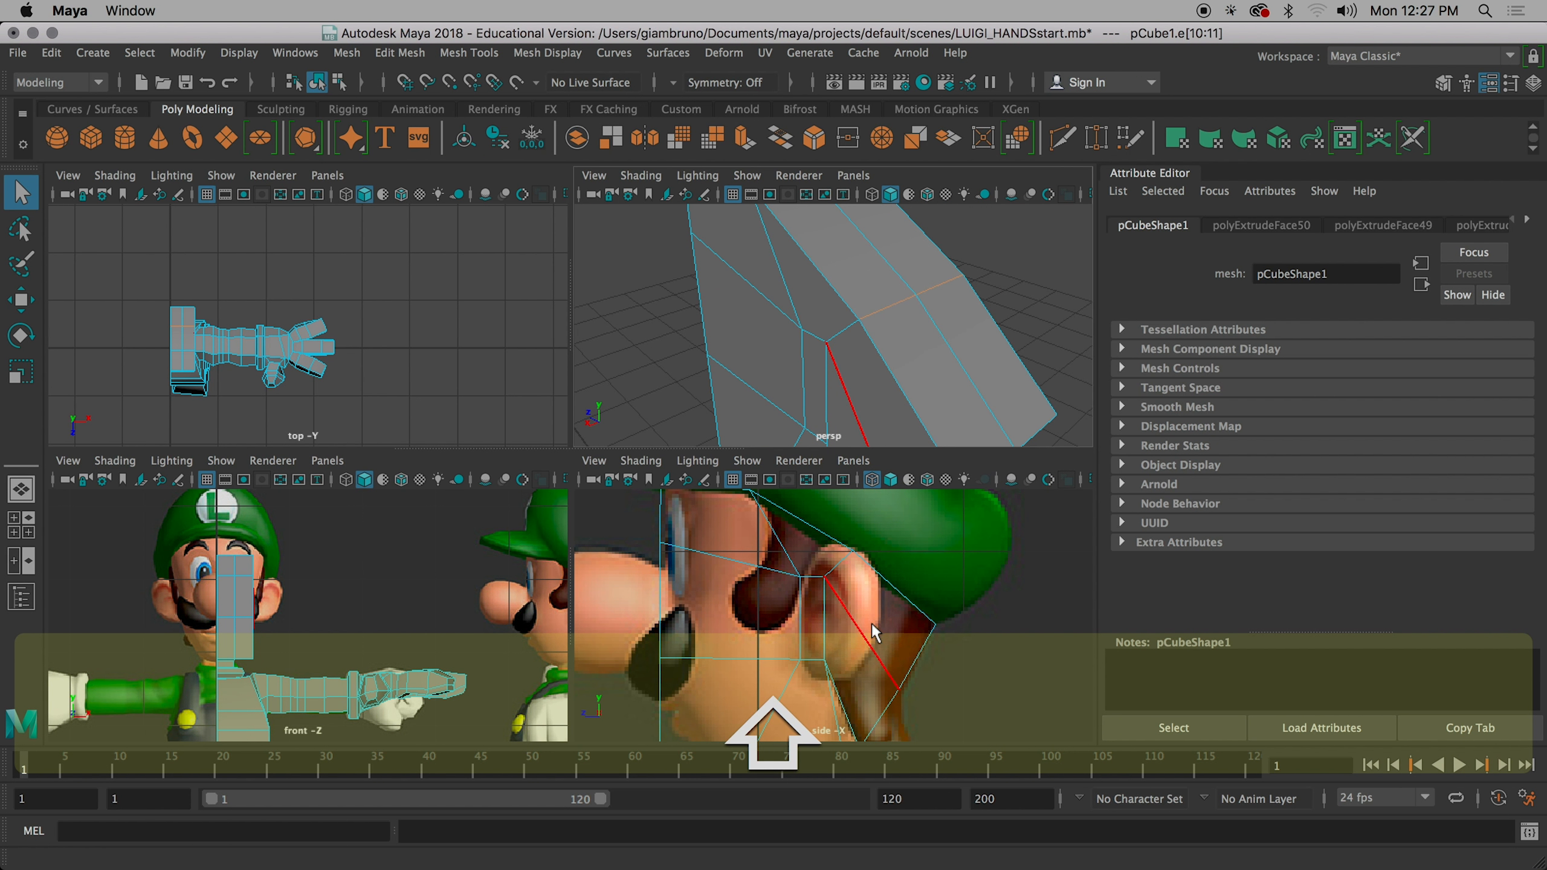
pyautogui.press('w')
pyautogui.keyDown('alt'); pyautogui.moveTo(859, 504); pyautogui.dragTo(871, 553, button='middle'); pyautogui.keyUp('alt')
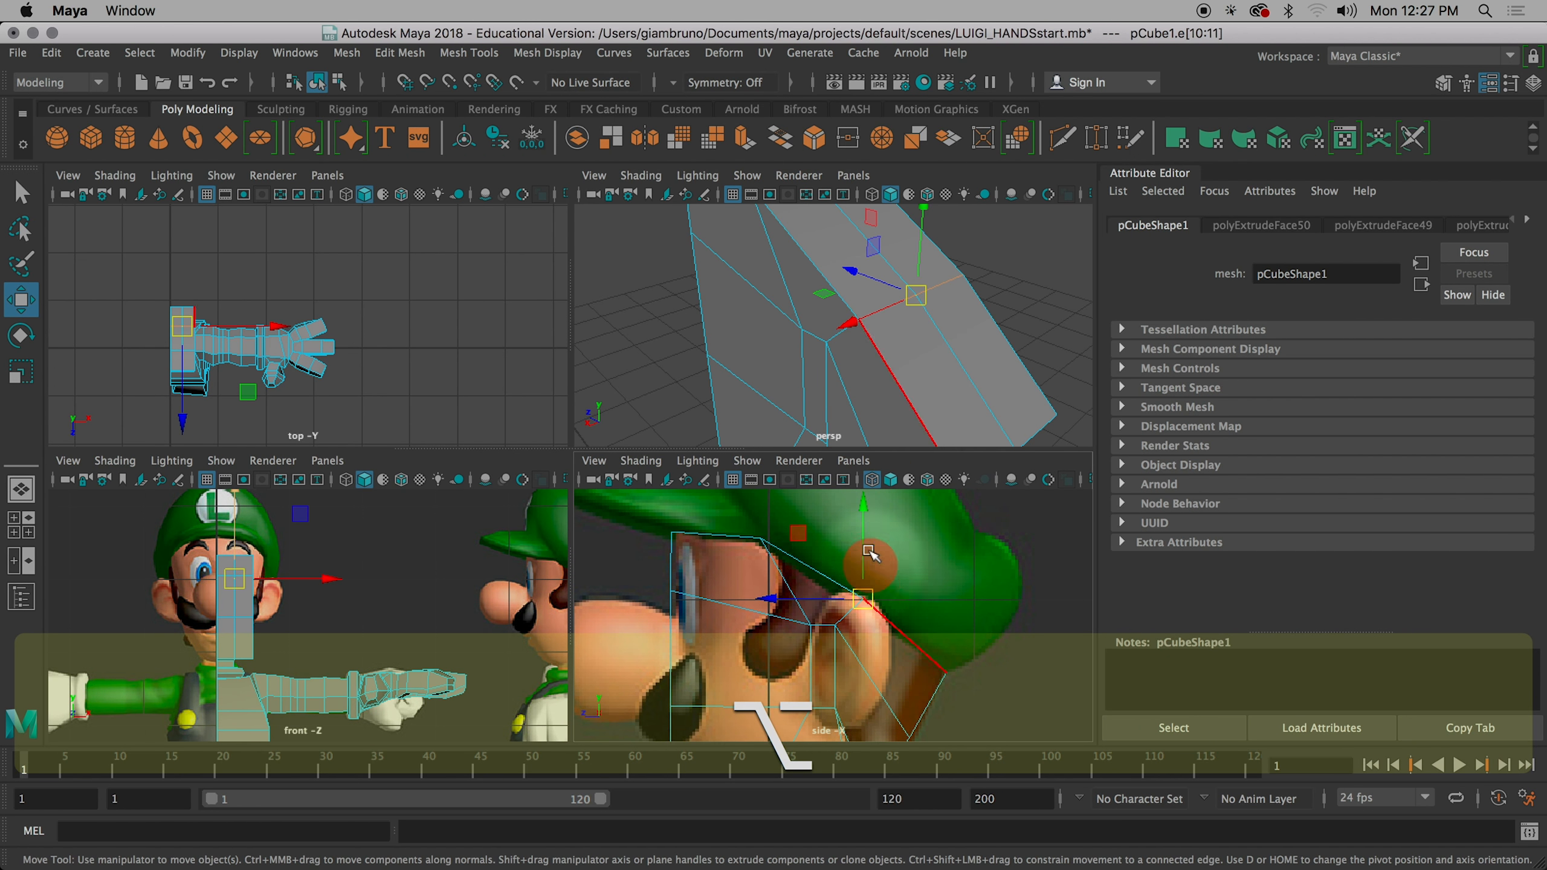
# - Move the two selected edges slightly forward in the side view to fit them to the cap rim above the ear
pyautogui.moveTo(863, 509); pyautogui.dragTo(863, 517)
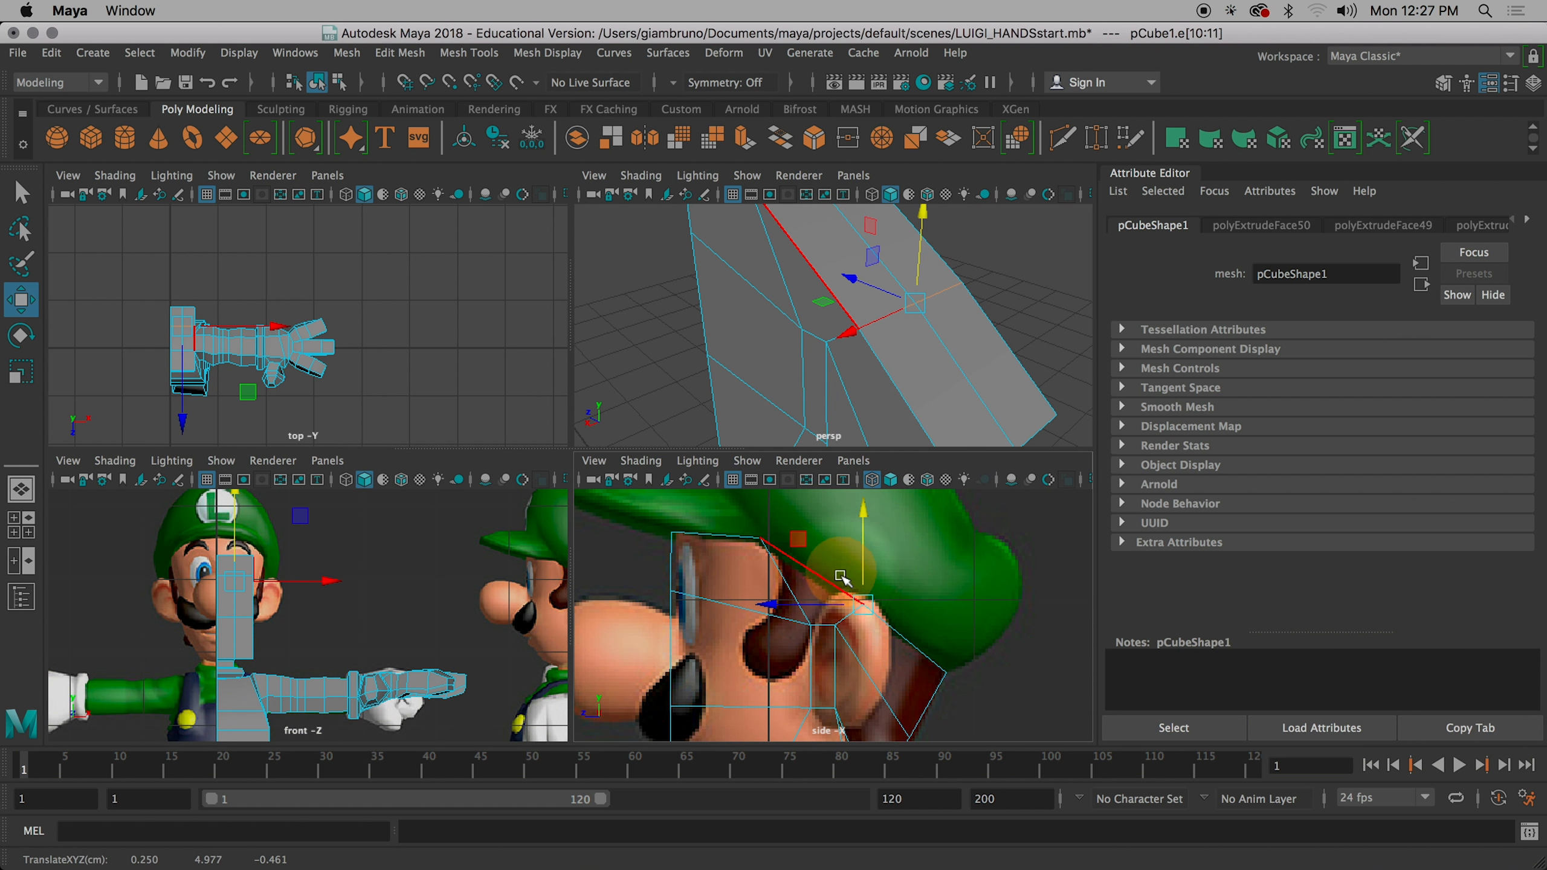
pyautogui.moveTo(777, 603); pyautogui.dragTo(770, 604)
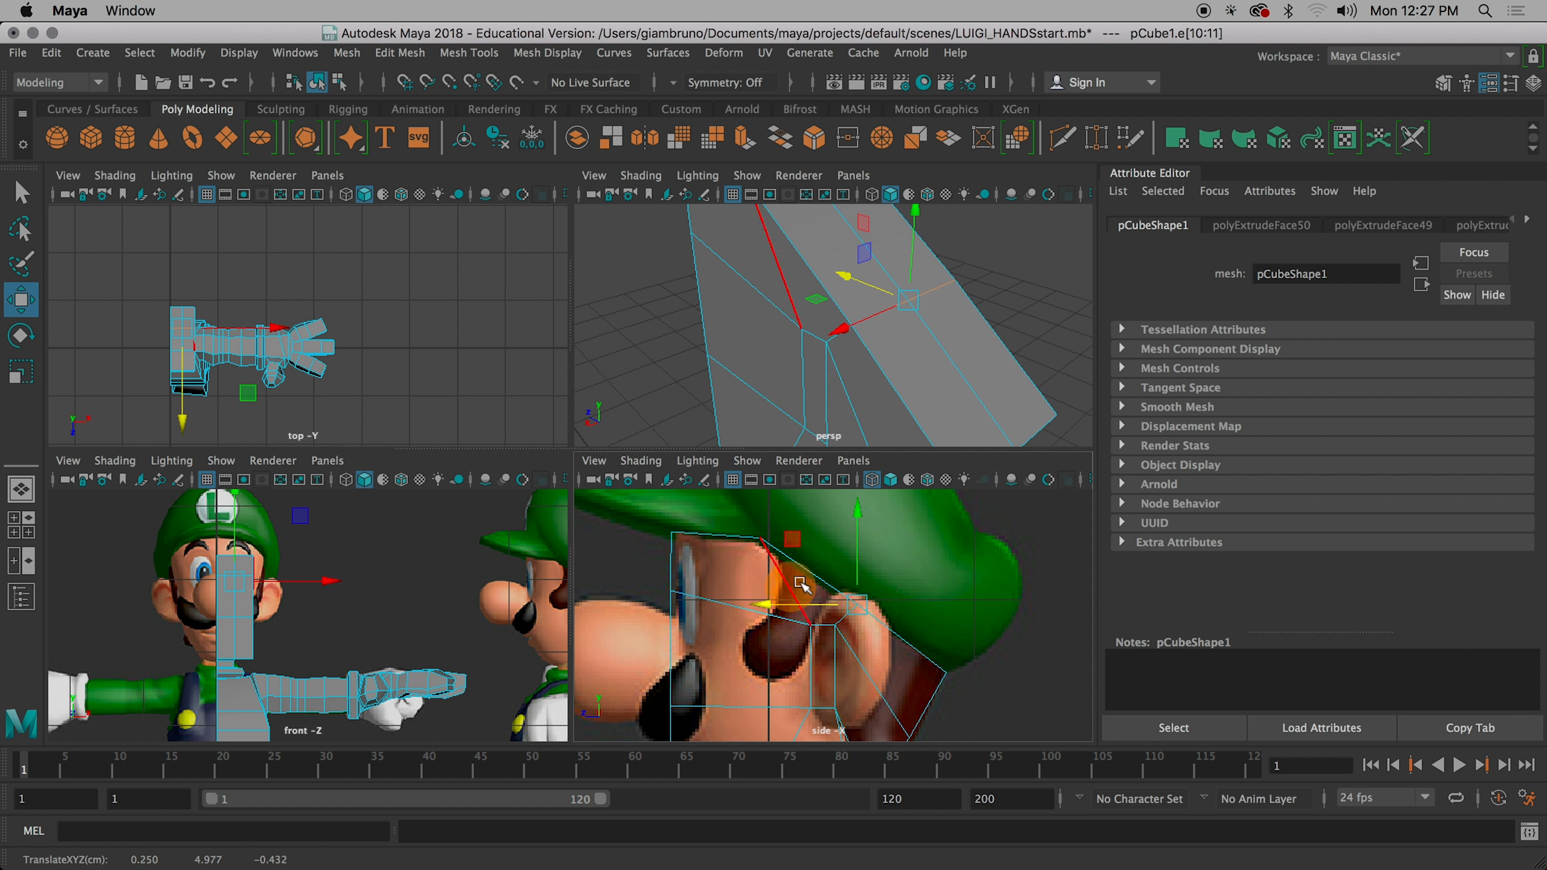
pyautogui.moveTo(857, 515); pyautogui.dragTo(856, 514)
pyautogui.moveTo(757, 601); pyautogui.dragTo(751, 601)
pyautogui.moveTo(854, 510); pyautogui.dragTo(856, 508)
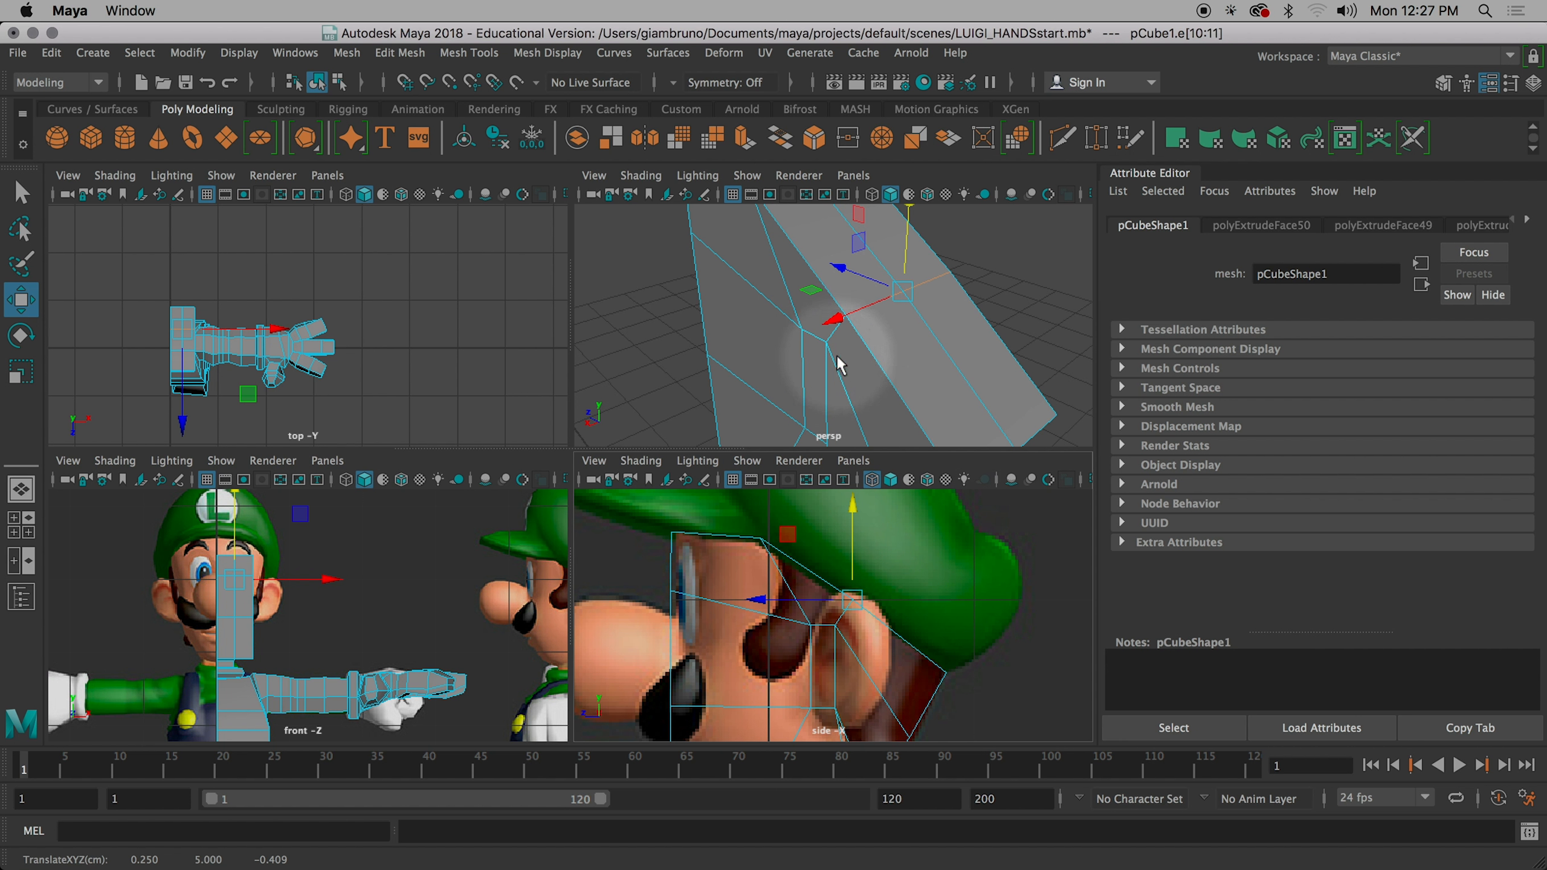
# - Examine the head's side profile above the neck and shoulders in an enlarged perspective view
pyautogui.keyDown('alt'); pyautogui.moveTo(837, 355); pyautogui.dragTo(829, 301); pyautogui.keyUp('alt')
pyautogui.press('space')
pyautogui.keyDown('alt'); pyautogui.moveTo(872, 377); pyautogui.dragTo(742, 493, button='middle'); pyautogui.keyUp('alt')
pyautogui.keyDown('alt'); pyautogui.moveTo(742, 493); pyautogui.dragTo(711, 415); pyautogui.keyUp('alt')
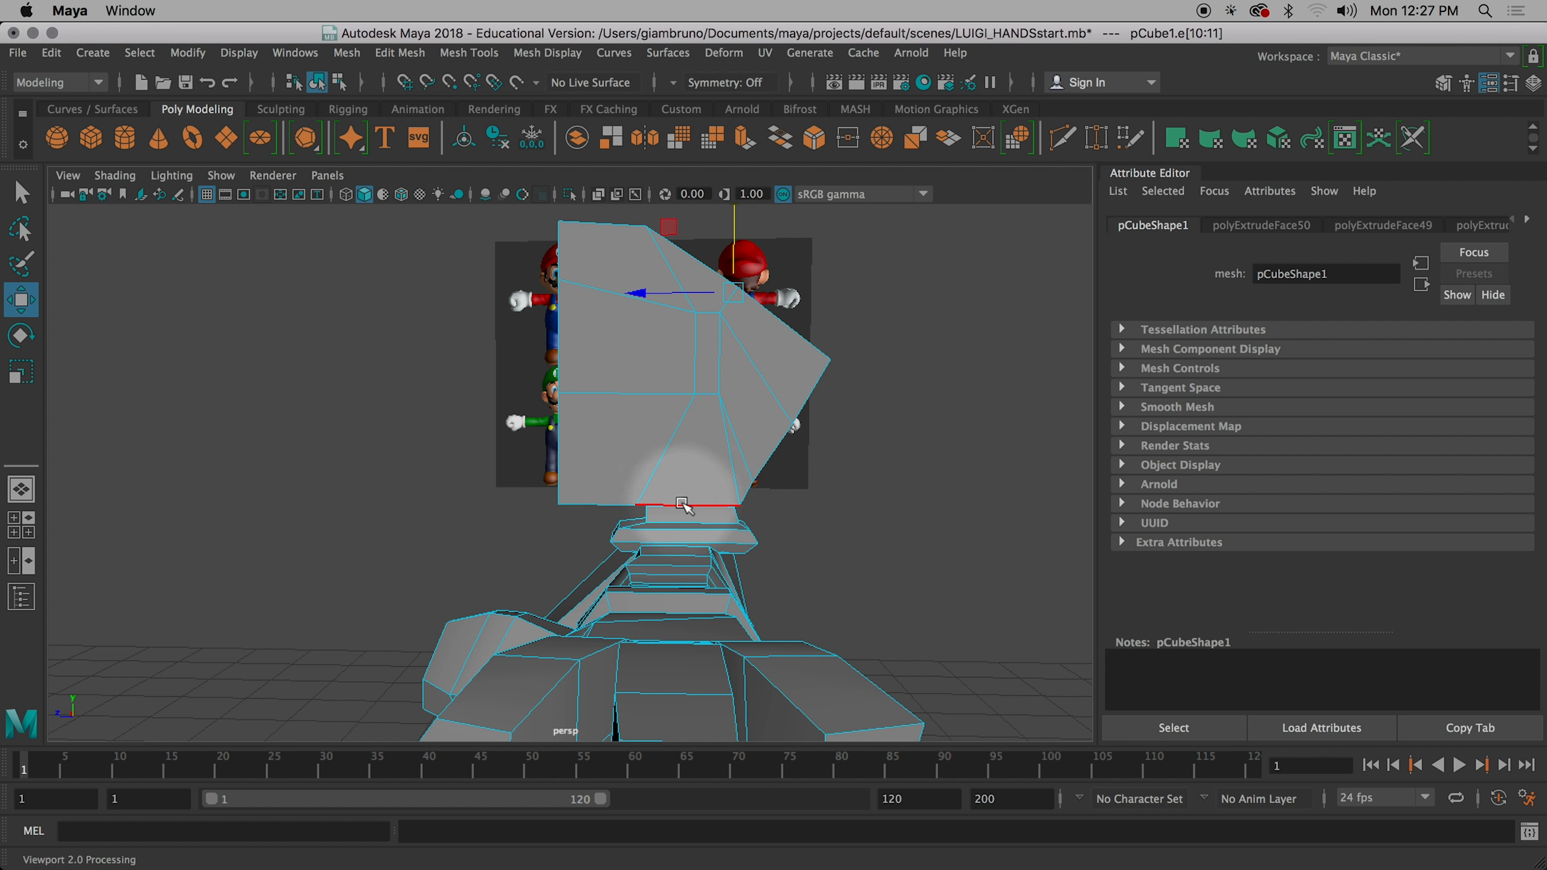
pyautogui.press('space')
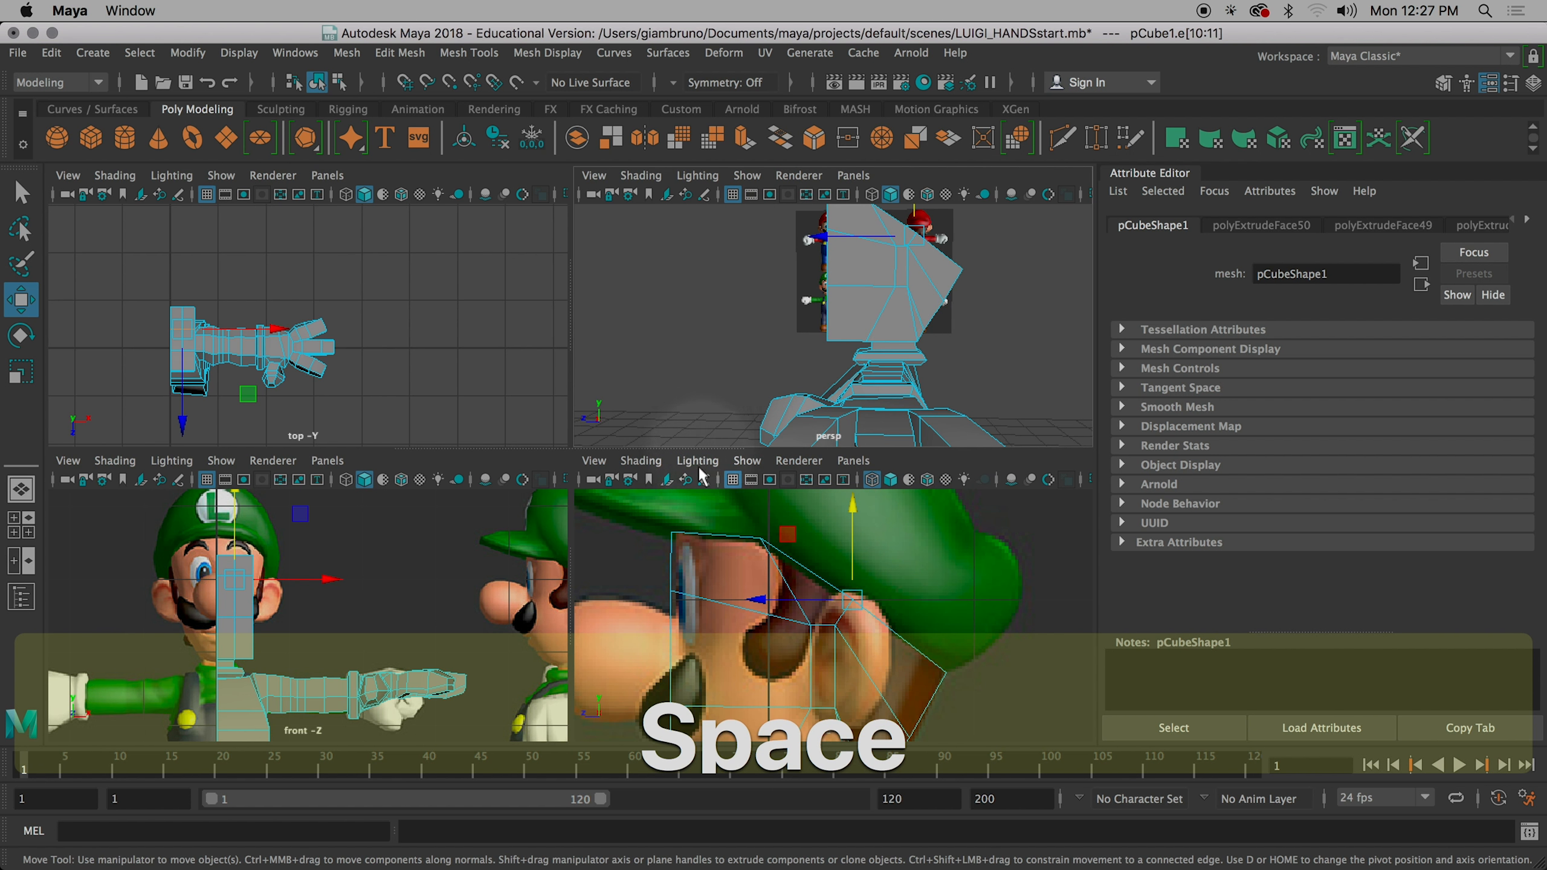
# - Select the two horizontal edges across the front of the head at eye level
pyautogui.scroll(5, 703, 562)
pyautogui.keyDown('super'); pyautogui.moveTo(695, 558); pyautogui.dragTo(1061, 611, button='middle'); pyautogui.keyUp('super')
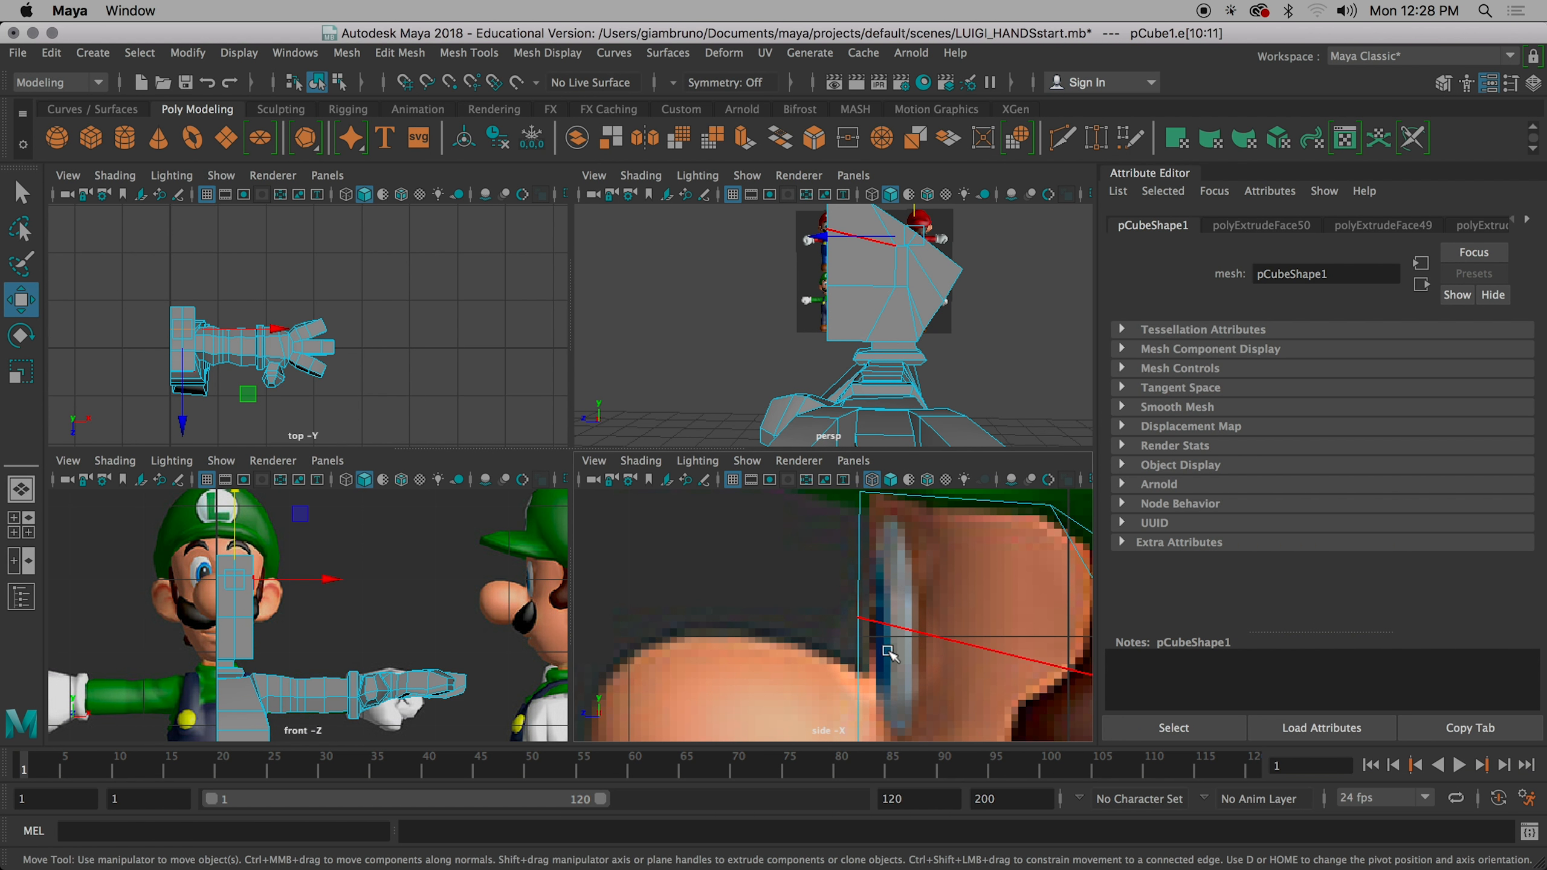
pyautogui.keyDown('alt'); pyautogui.moveTo(761, 335); pyautogui.dragTo(926, 367); pyautogui.keyUp('alt')
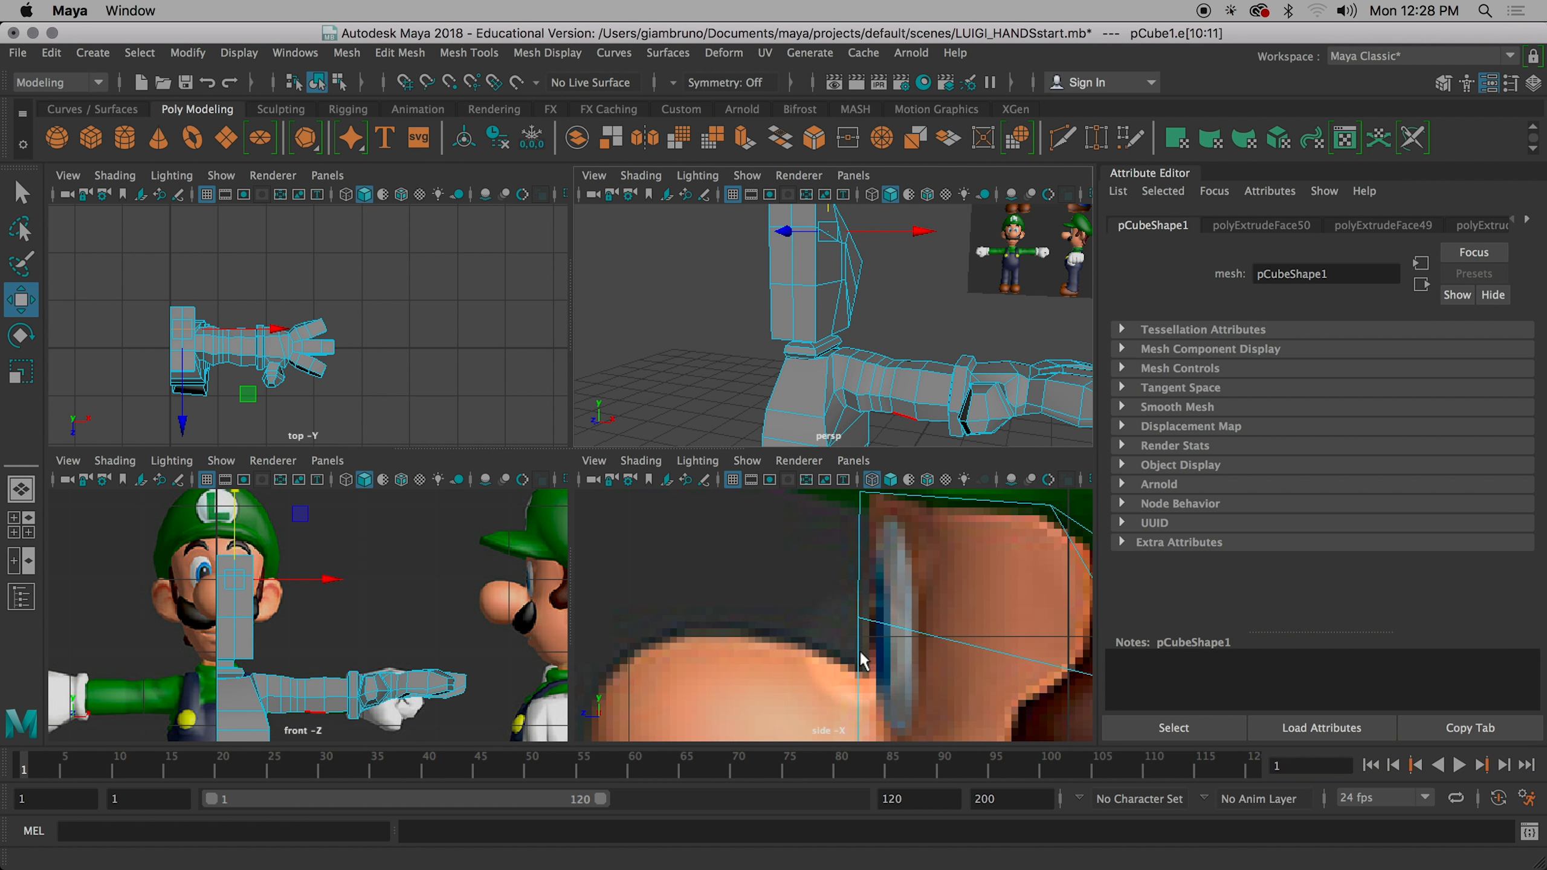
pyautogui.keyDown('alt'); pyautogui.moveTo(792, 292); pyautogui.dragTo(850, 373); pyautogui.keyUp('alt')
pyautogui.keyDown('alt'); pyautogui.scroll(6, 790, 375); pyautogui.keyUp('alt')
pyautogui.keyDown('alt'); pyautogui.moveTo(850, 372); pyautogui.dragTo(902, 404, button='middle'); pyautogui.keyUp('alt')
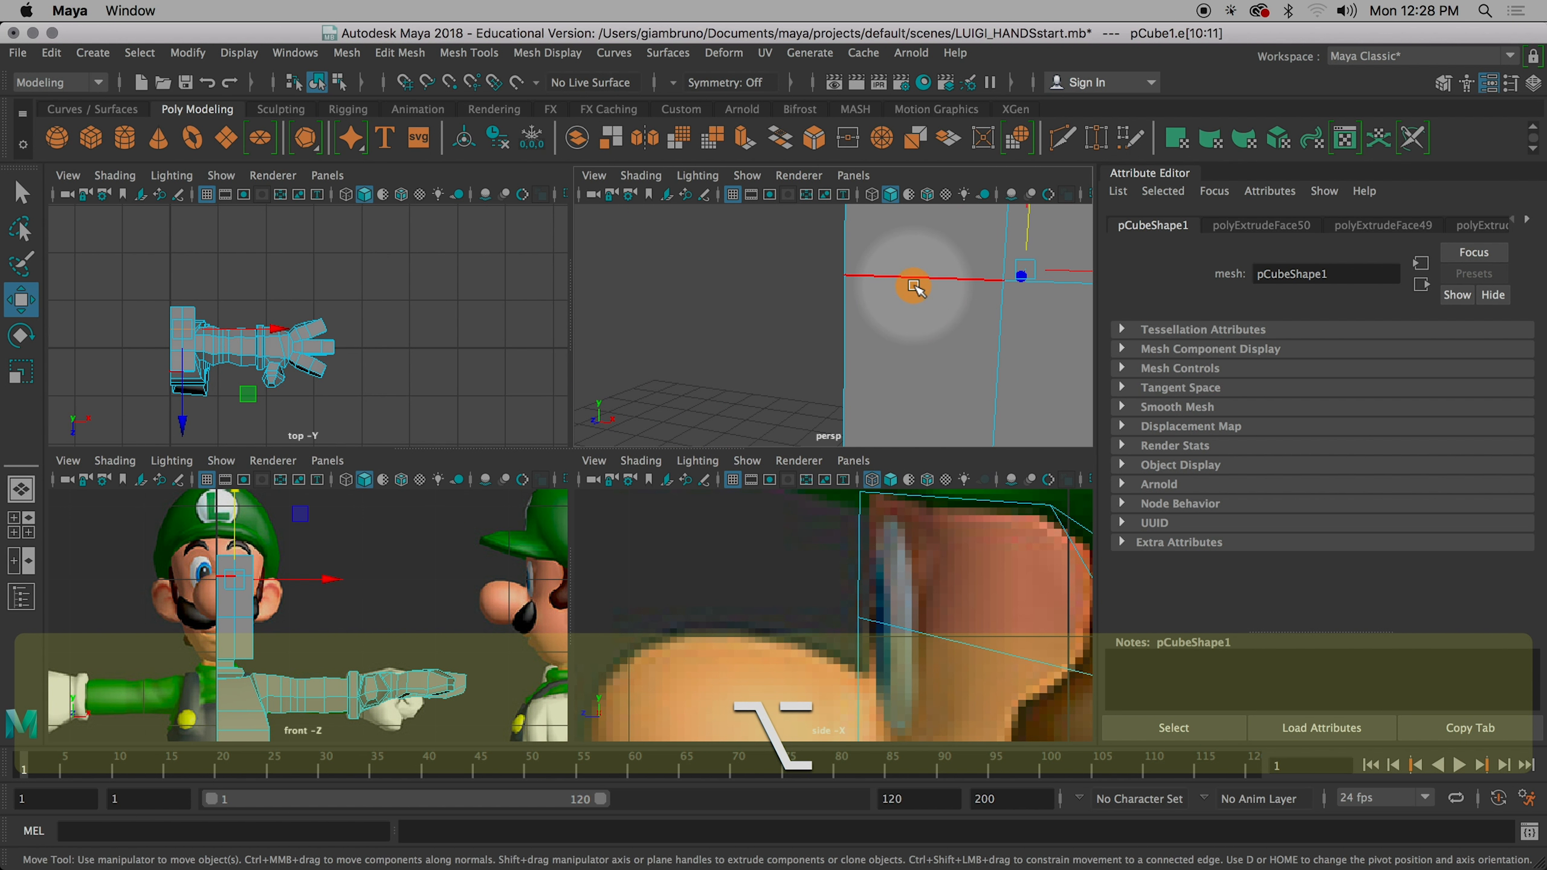
pyautogui.click(913, 285)
pyautogui.keyDown('alt'); pyautogui.moveTo(978, 317); pyautogui.dragTo(874, 329, button='middle'); pyautogui.keyUp('alt')
pyautogui.keyDown('shift'); pyautogui.click(876, 322); pyautogui.keyUp('shift')
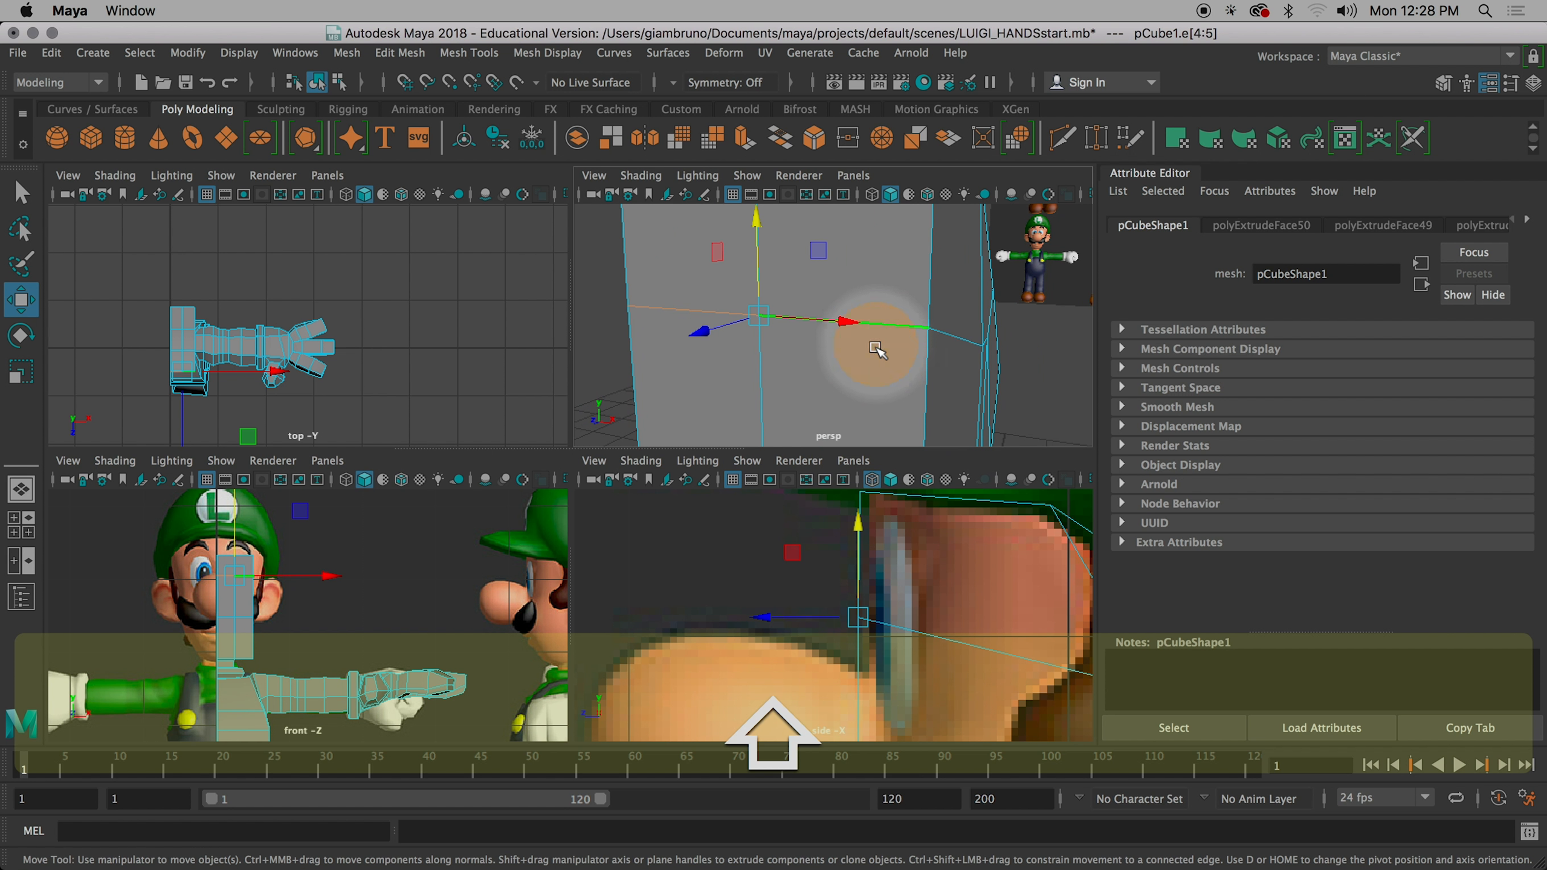
# - Move the two front edges down and slightly back to where the top of the nose meets the face
pyautogui.keyDown('alt'); pyautogui.scroll(-5, 871, 356); pyautogui.keyUp('alt')
pyautogui.moveTo(859, 542); pyautogui.dragTo(850, 571)
pyautogui.keyDown('alt'); pyautogui.moveTo(850, 571); pyautogui.dragTo(828, 502, button='middle'); pyautogui.keyUp('alt')
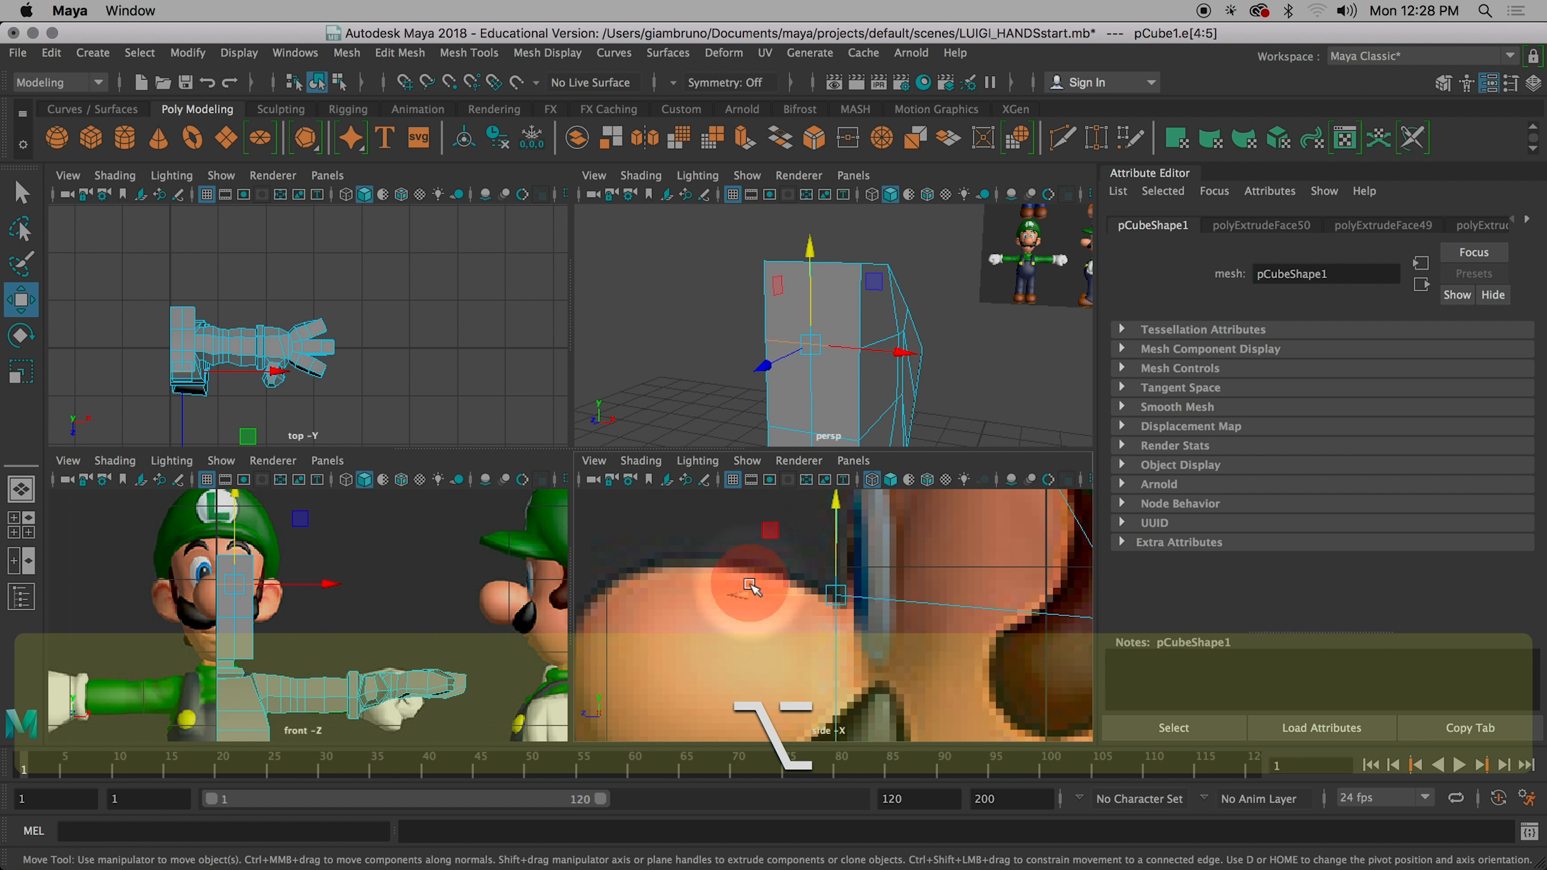
pyautogui.moveTo(745, 590); pyautogui.dragTo(754, 589)
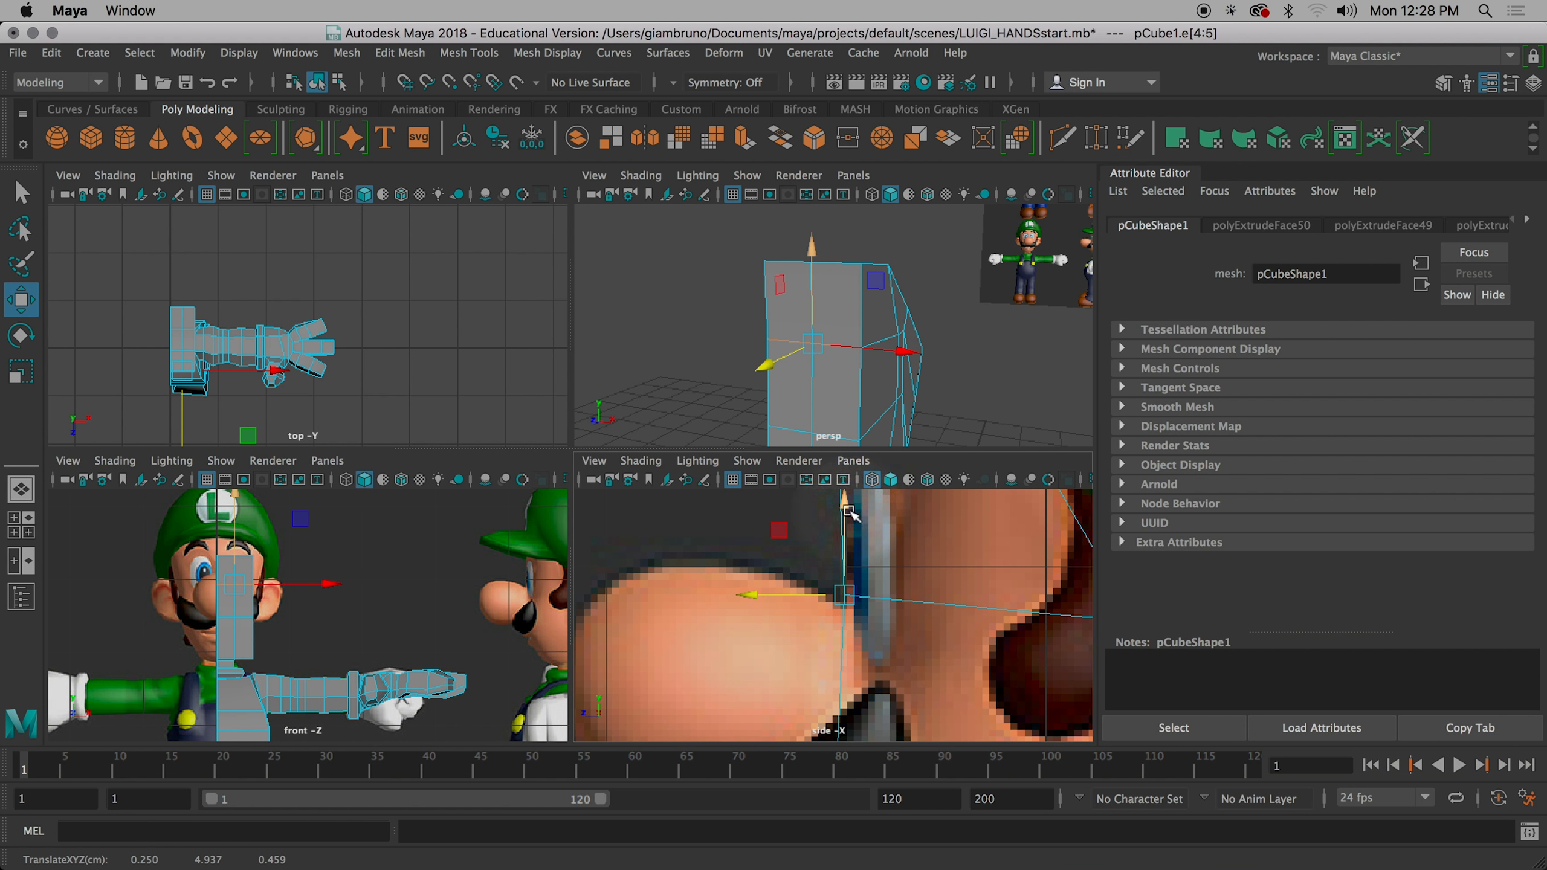
pyautogui.moveTo(843, 503); pyautogui.dragTo(843, 512)
pyautogui.click(759, 604)
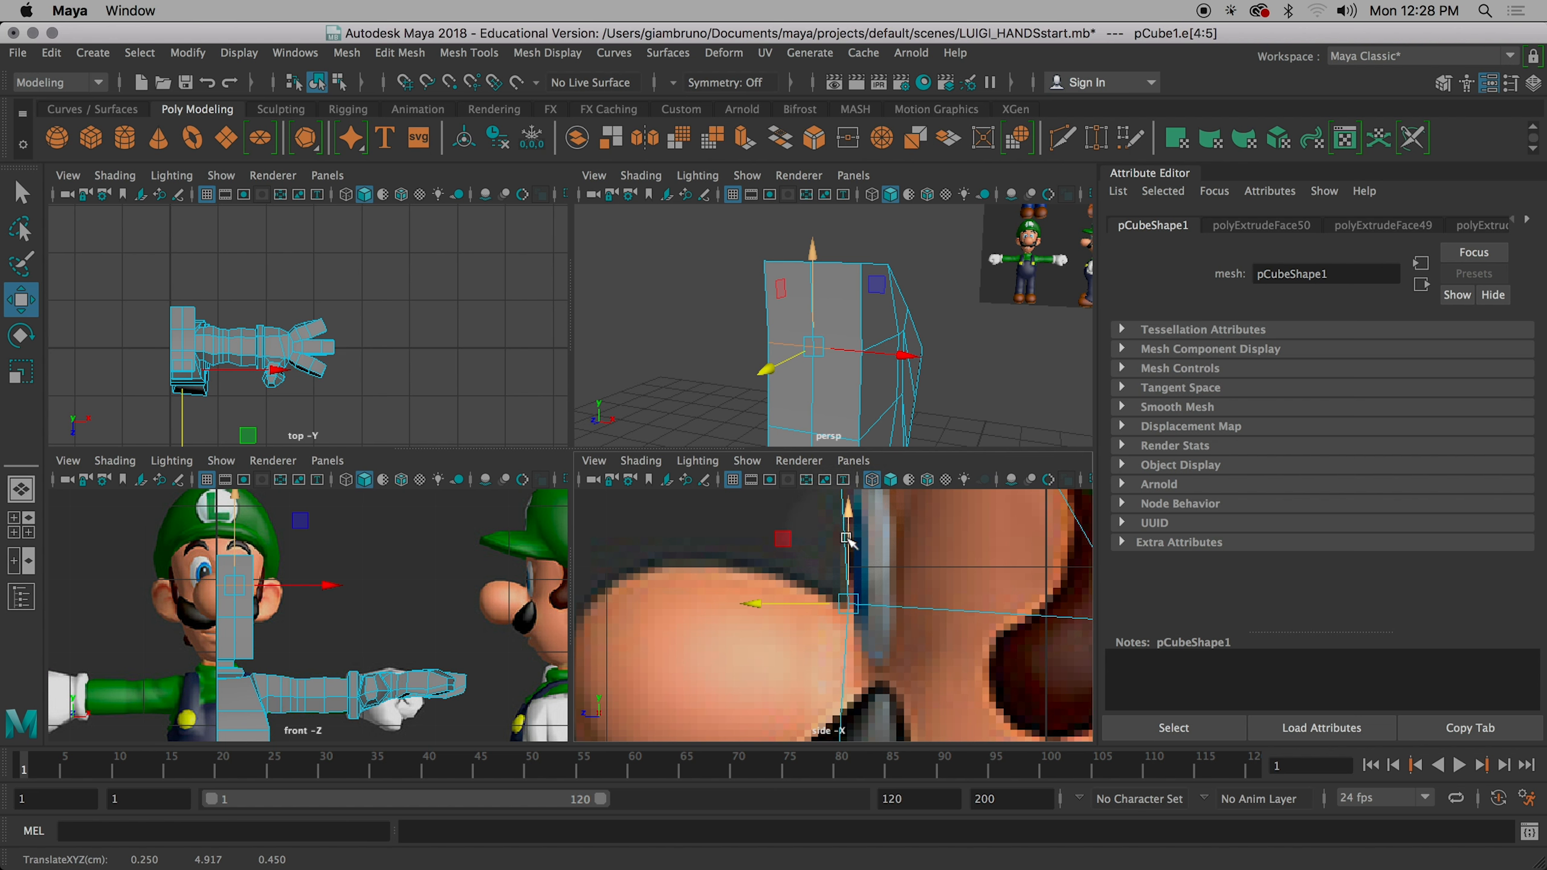
pyautogui.moveTo(854, 516); pyautogui.dragTo(848, 522)
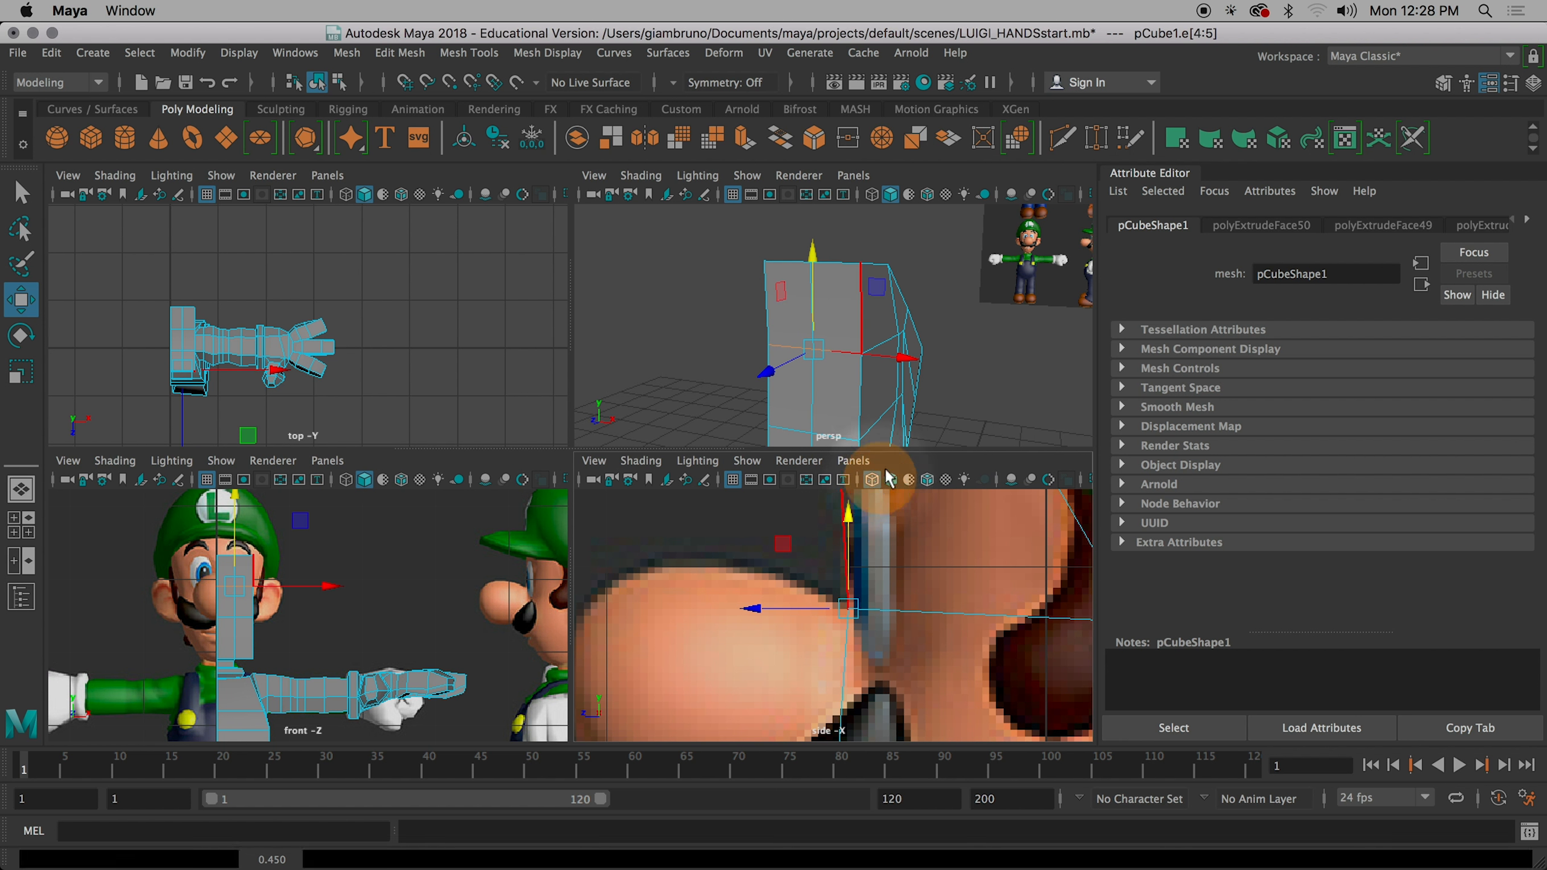
# - Frame the row of front head edges at mustache level in the perspective and side views
pyautogui.moveTo(974, 373)
pyautogui.keyDown('alt'); pyautogui.mouseDown()
pyautogui.moveTo(926, 242)
pyautogui.moveTo(761, 365)
pyautogui.mouseUp(); pyautogui.keyUp('alt')
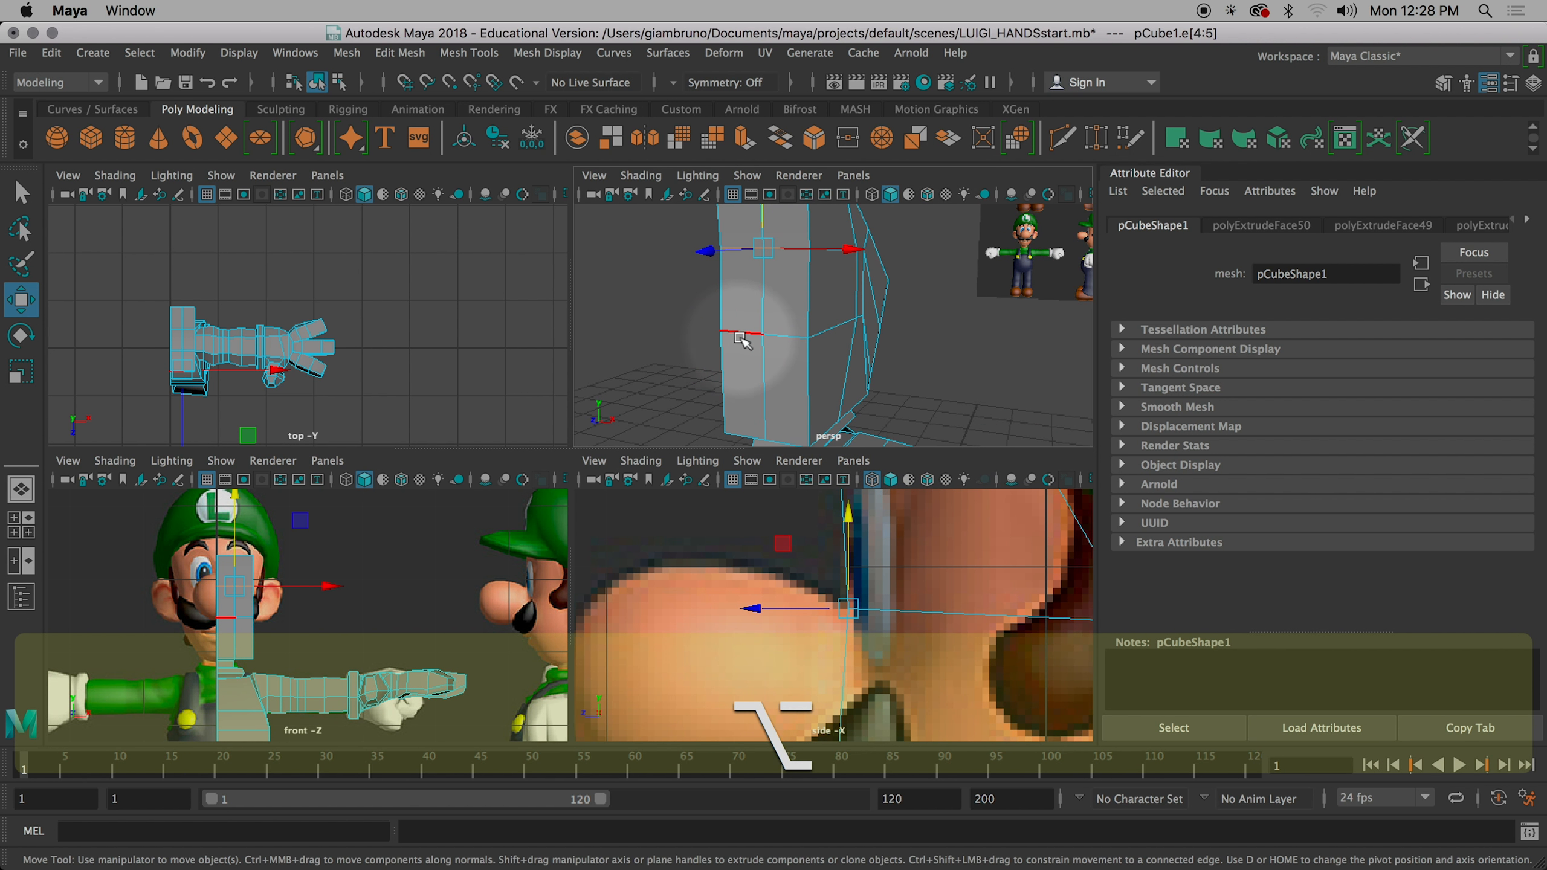
pyautogui.keyDown('alt'); pyautogui.moveTo(786, 682); pyautogui.dragTo(729, 487, button='middle'); pyautogui.keyUp('alt')
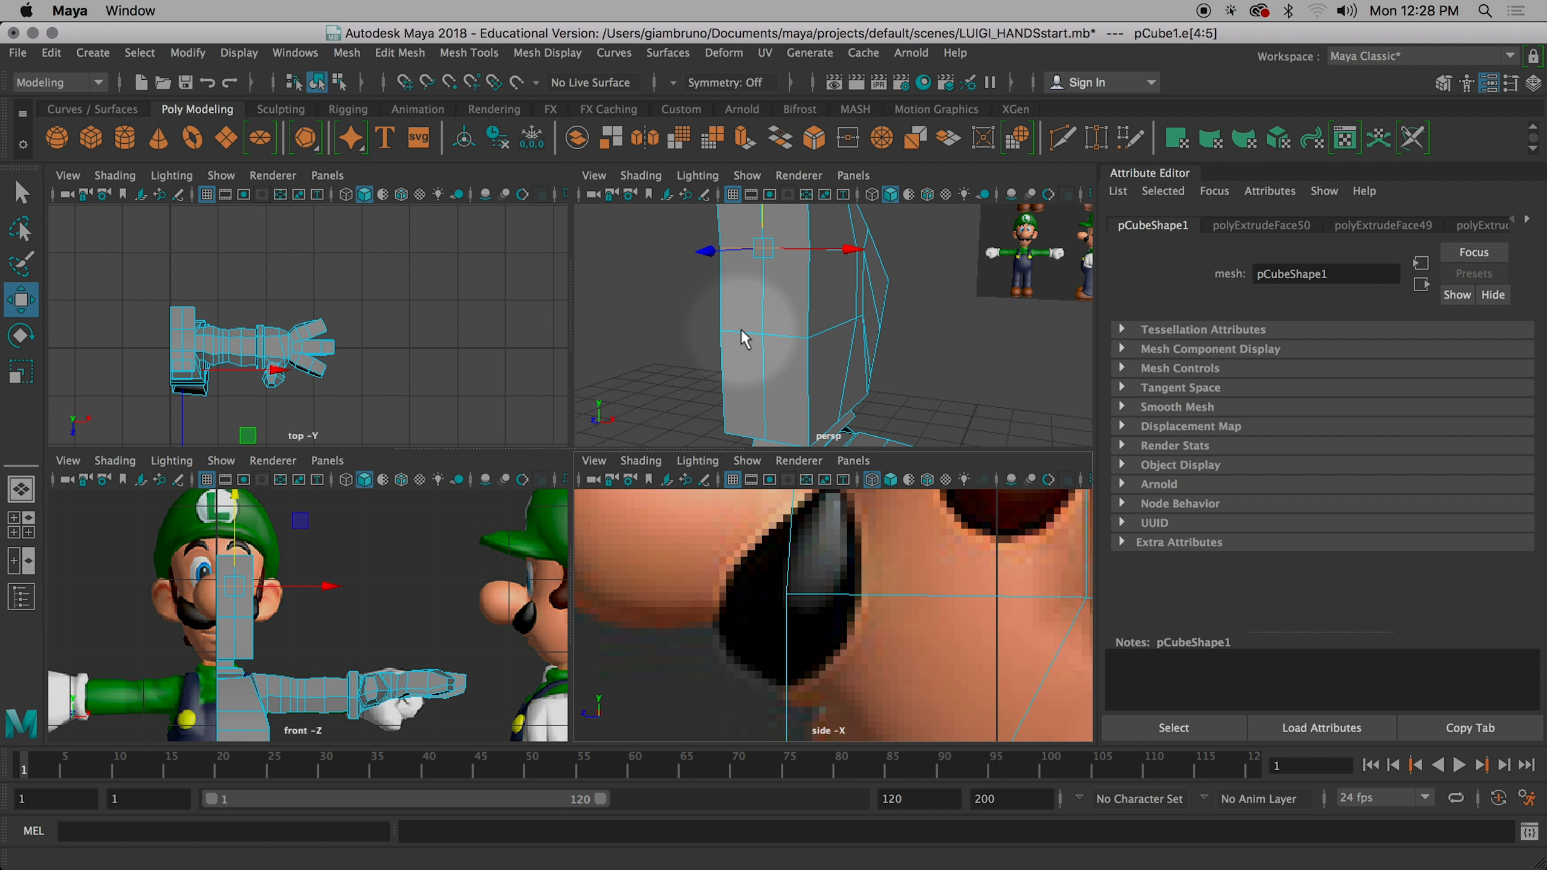
# - Select the two horizontal front edges across the face at moustache level and move them down to about Y 4.40 and slightly forward
pyautogui.click(741, 331)
pyautogui.press('q')
pyautogui.keyDown('shift'); pyautogui.click(791, 337); pyautogui.keyUp('shift')
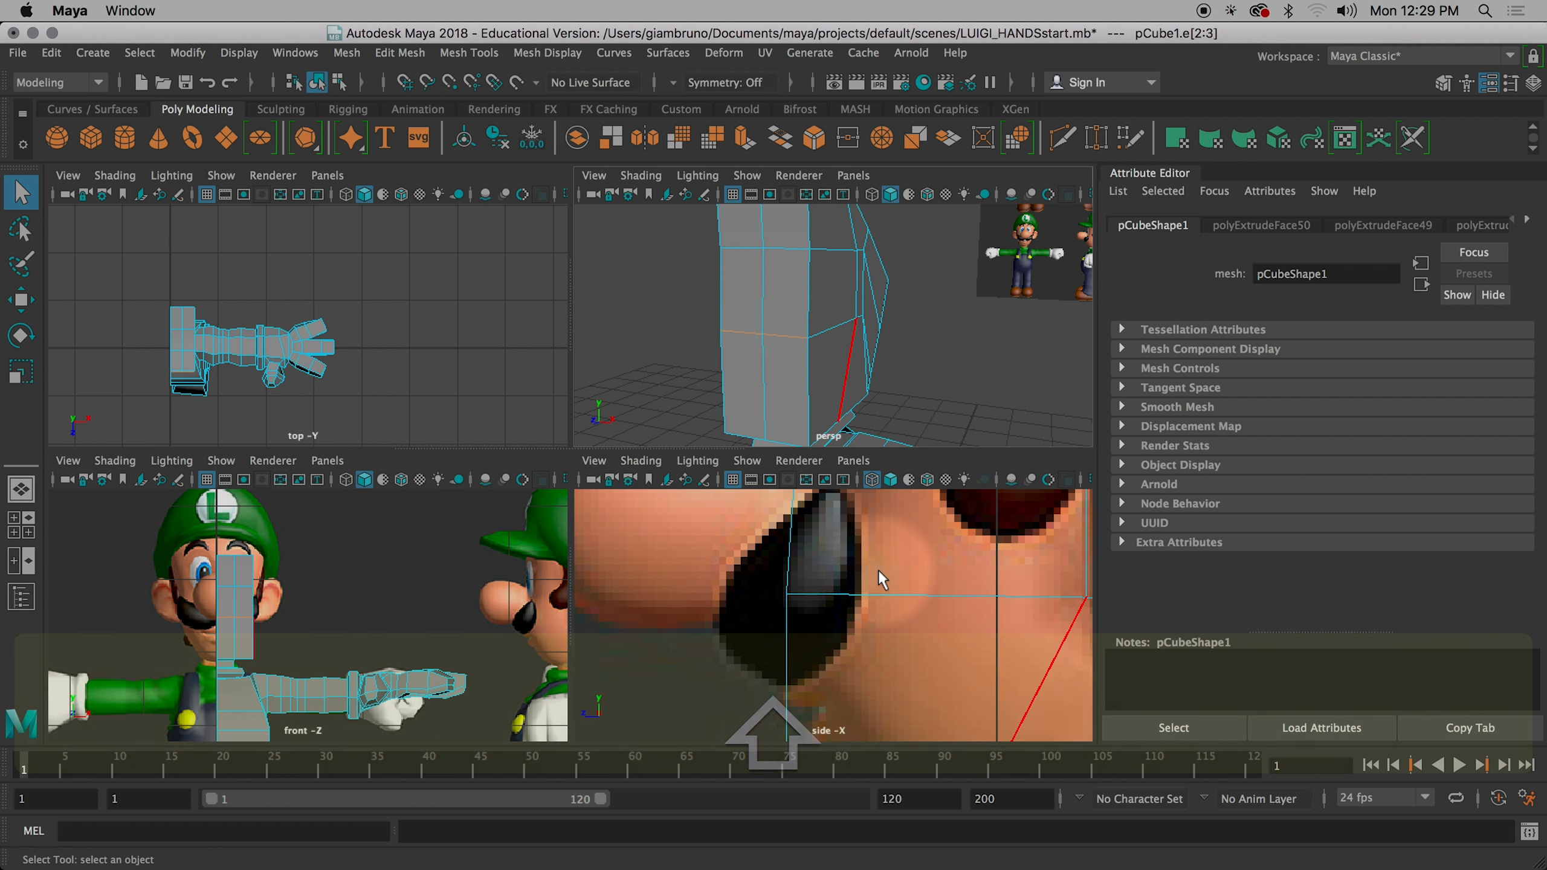
pyautogui.press('w')
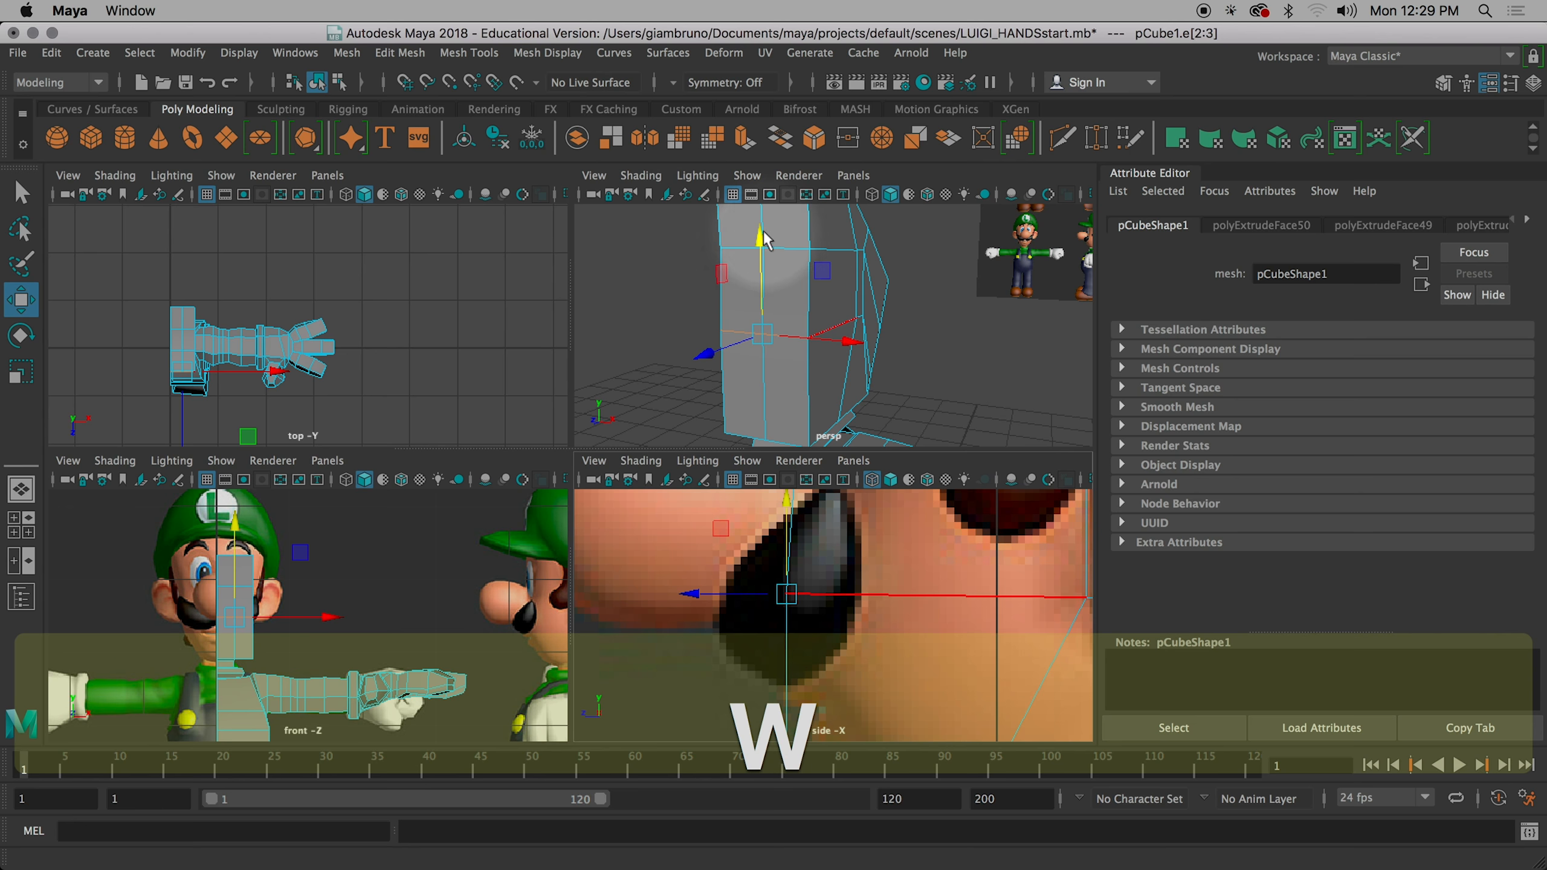
pyautogui.moveTo(762, 232); pyautogui.dragTo(746, 252)
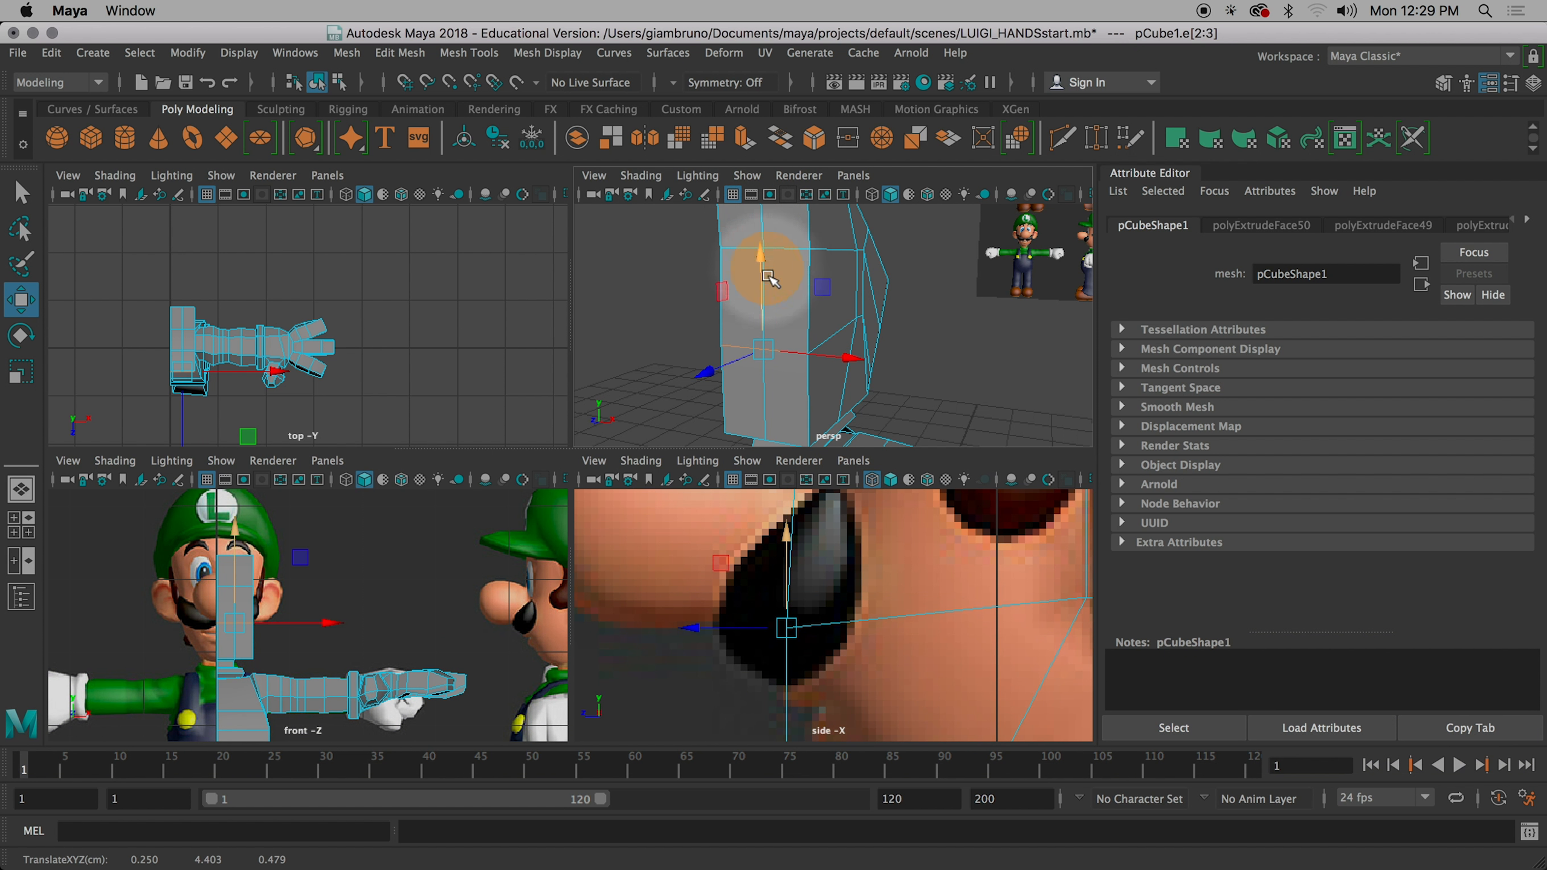
pyautogui.click(705, 372)
pyautogui.moveTo(704, 374)
pyautogui.mouseDown()
pyautogui.moveTo(680, 377)
pyautogui.moveTo(694, 375)
pyautogui.mouseUp()
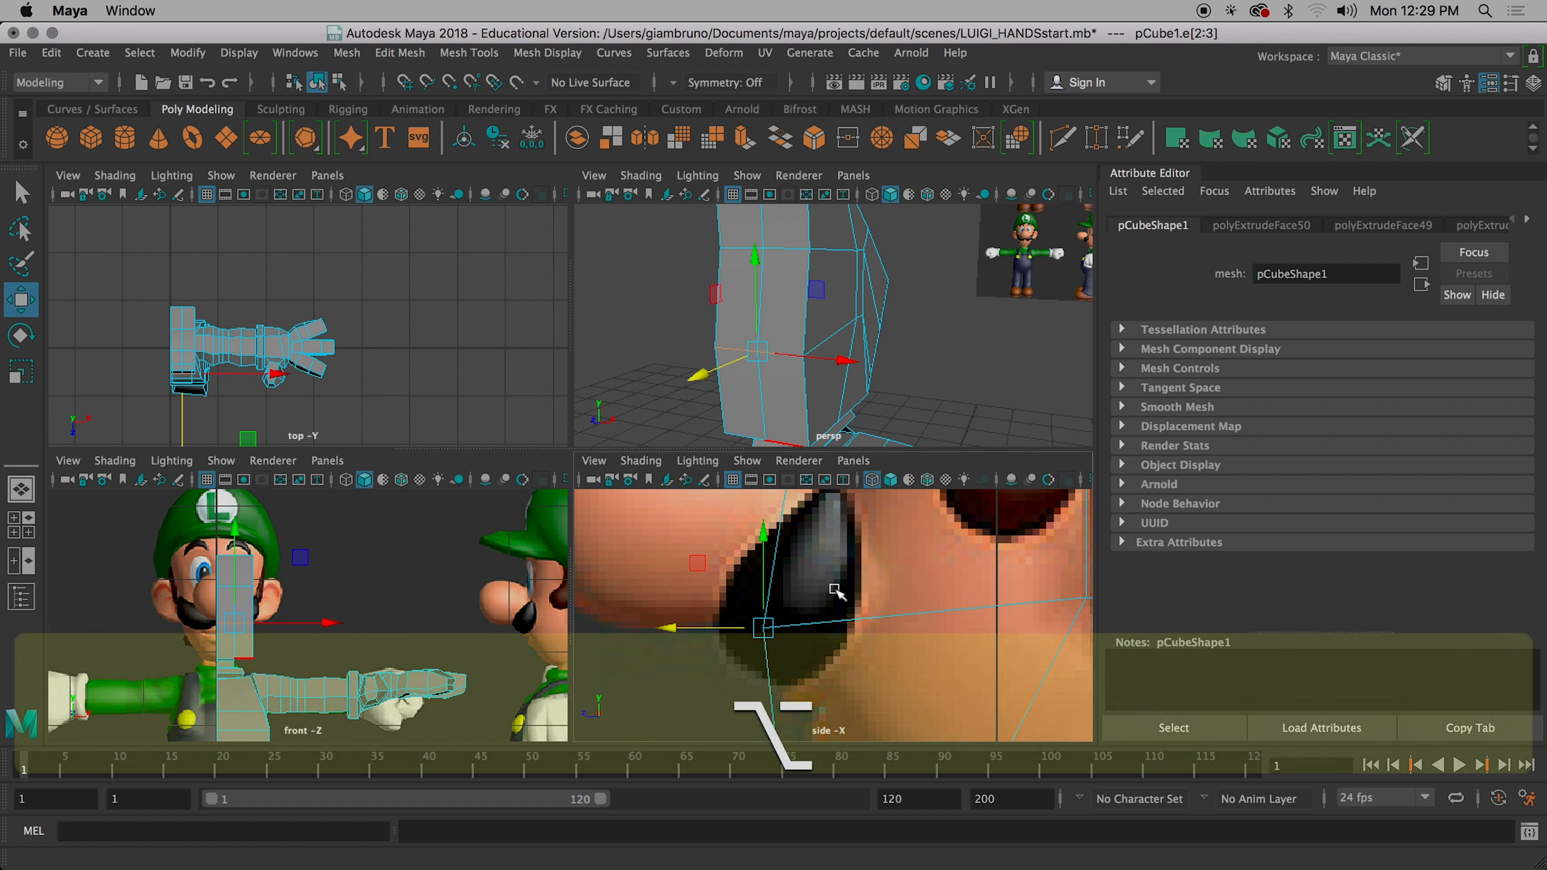
# - Fine-tune the moustache-level edges against the side reference, placing them at about Y 4.41 and Z 0.52
pyautogui.keyDown('alt'); pyautogui.moveTo(819, 571); pyautogui.dragTo(726, 629, button='middle'); pyautogui.keyUp('alt')
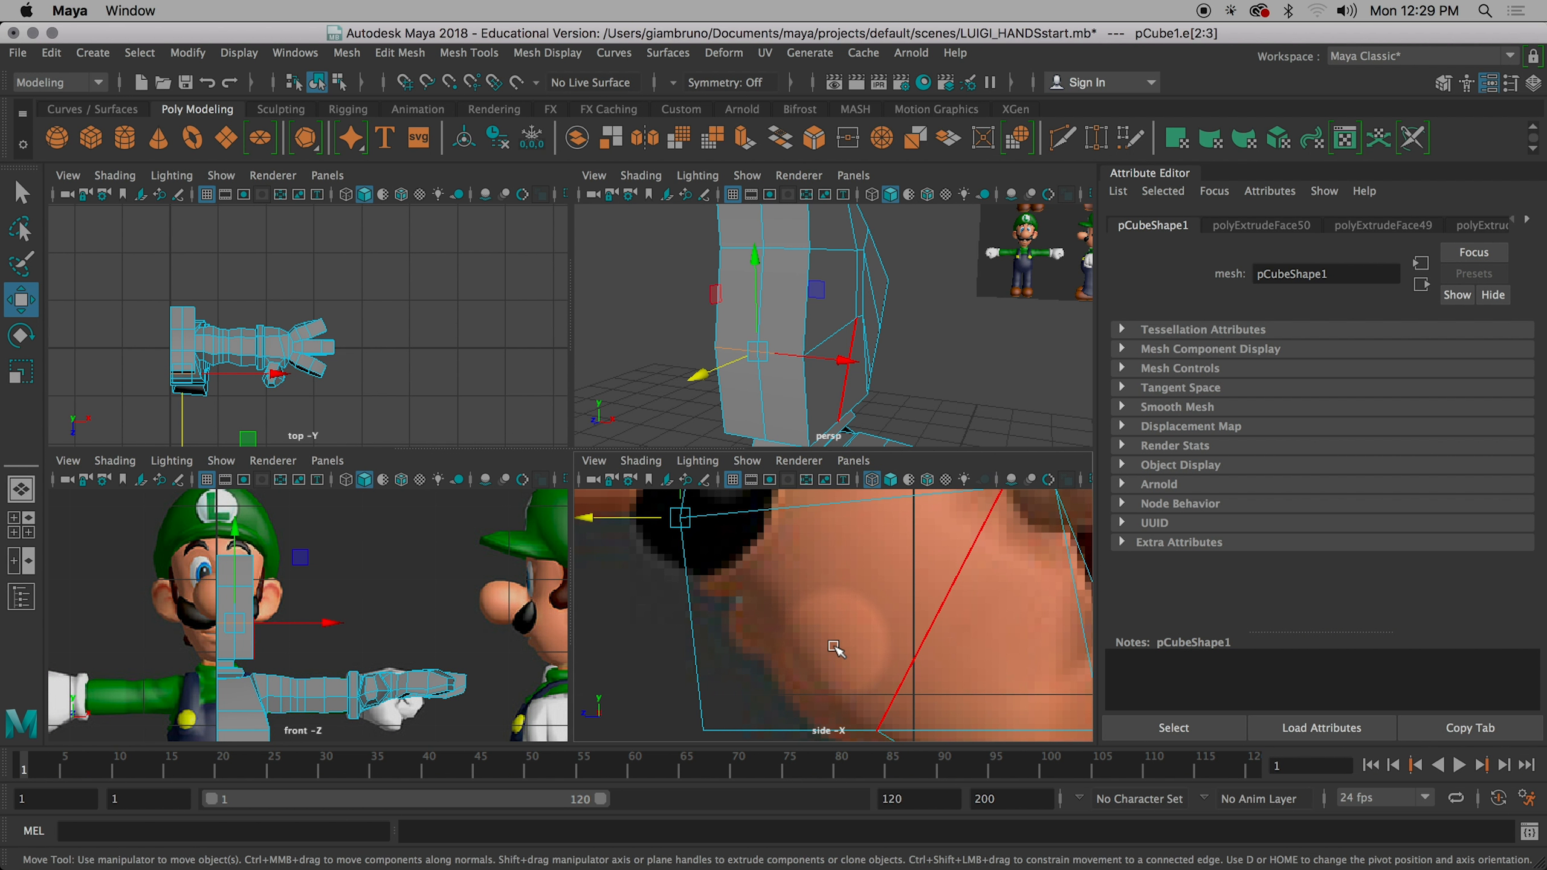
pyautogui.moveTo(753, 247)
pyautogui.mouseDown()
pyautogui.moveTo(755, 266)
pyautogui.moveTo(756, 252)
pyautogui.mouseUp()
pyautogui.keyDown('alt'); pyautogui.moveTo(764, 551); pyautogui.dragTo(844, 587, button='middle'); pyautogui.keyUp('alt')
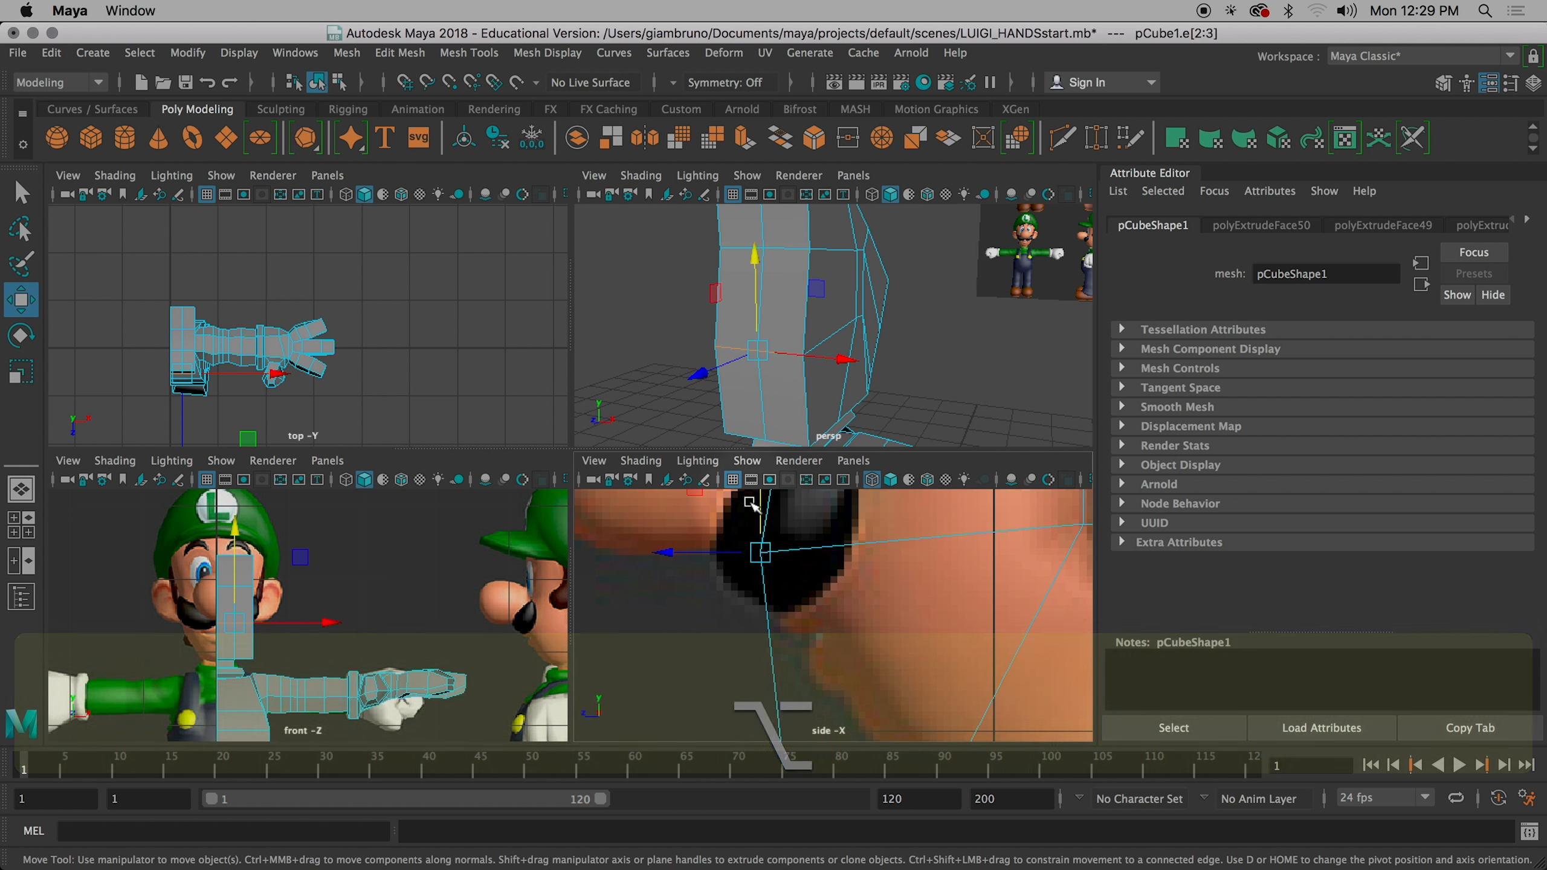
pyautogui.moveTo(760, 505); pyautogui.dragTo(762, 500)
pyautogui.moveTo(675, 544)
pyautogui.mouseDown()
pyautogui.moveTo(636, 544)
pyautogui.moveTo(691, 544)
pyautogui.mouseUp()
pyautogui.moveTo(769, 509); pyautogui.dragTo(767, 513)
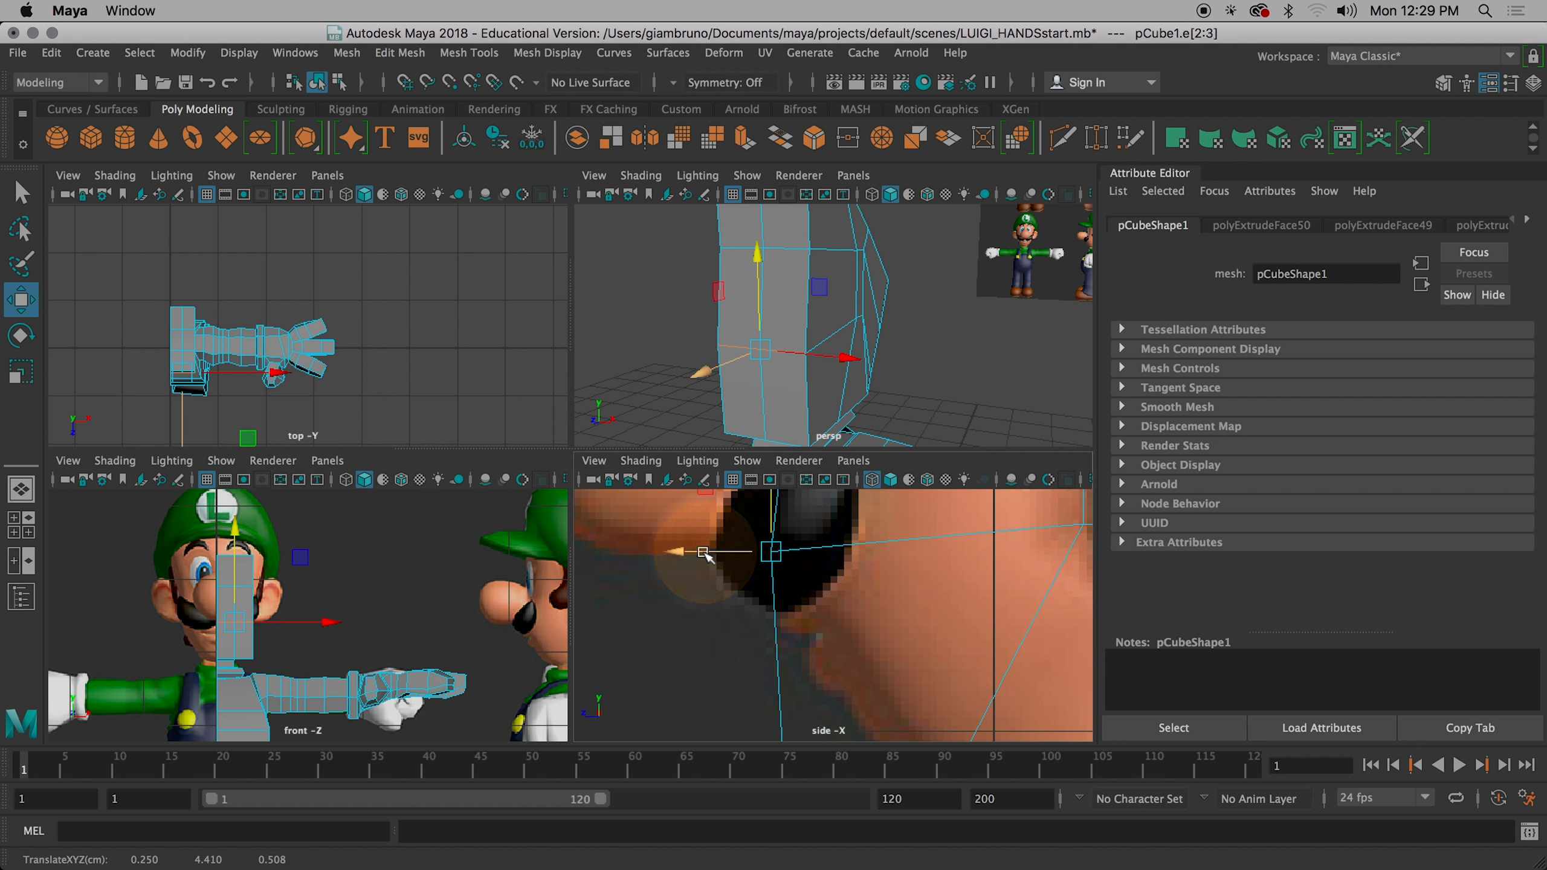
pyautogui.moveTo(698, 549); pyautogui.dragTo(701, 551)
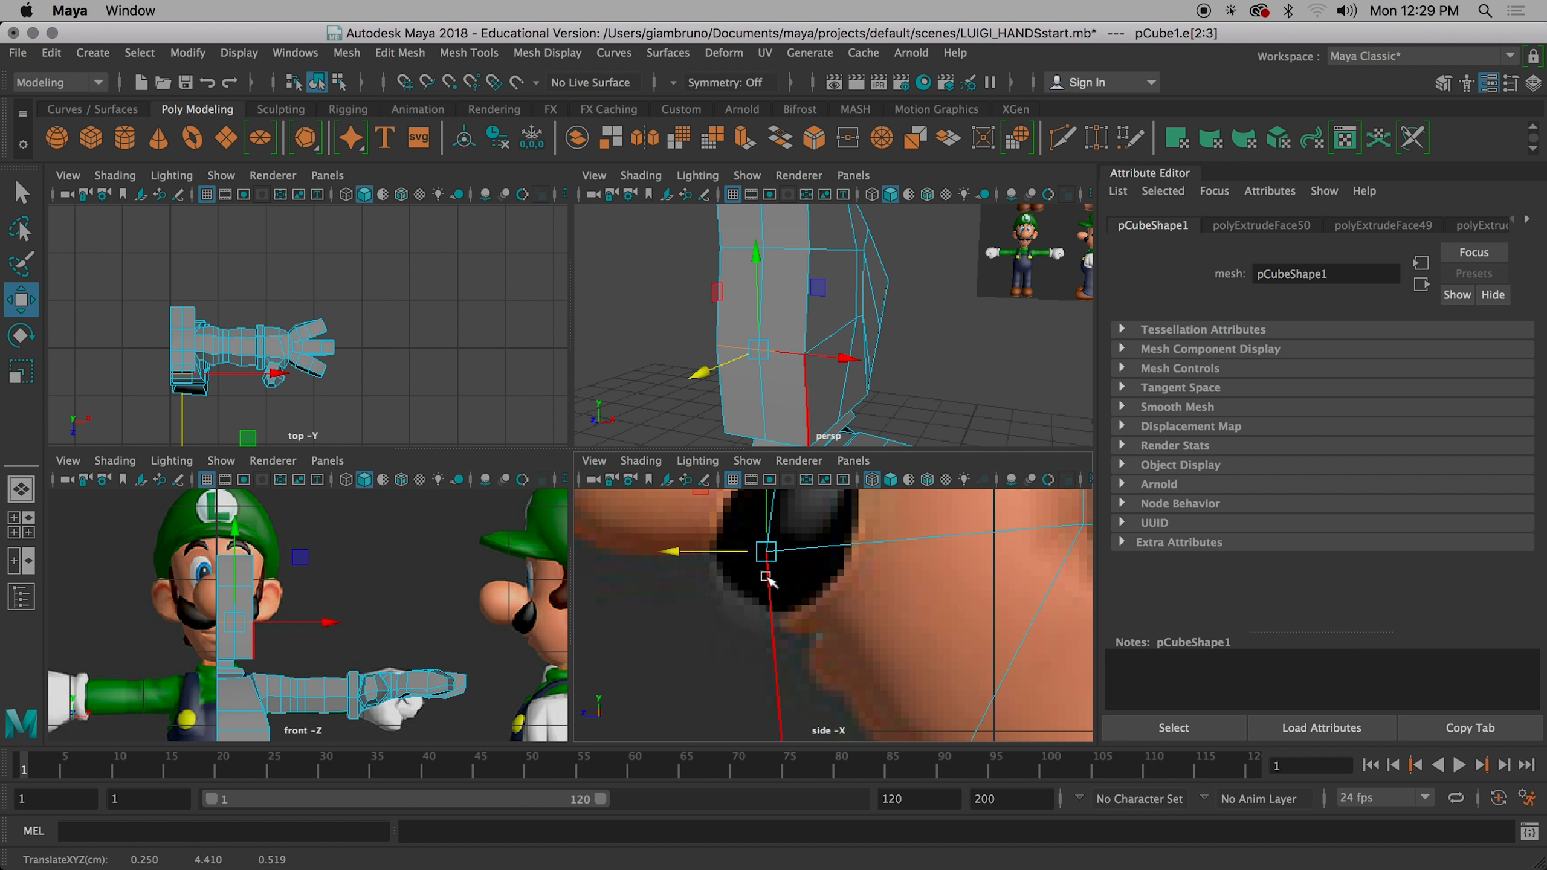
# - Select the two bottom front edges of the head and move them down and back to about Y 3.89, Z 0.19 to form the chin
pyautogui.keyDown('alt'); pyautogui.moveTo(991, 335); pyautogui.dragTo(932, 299); pyautogui.keyUp('alt')
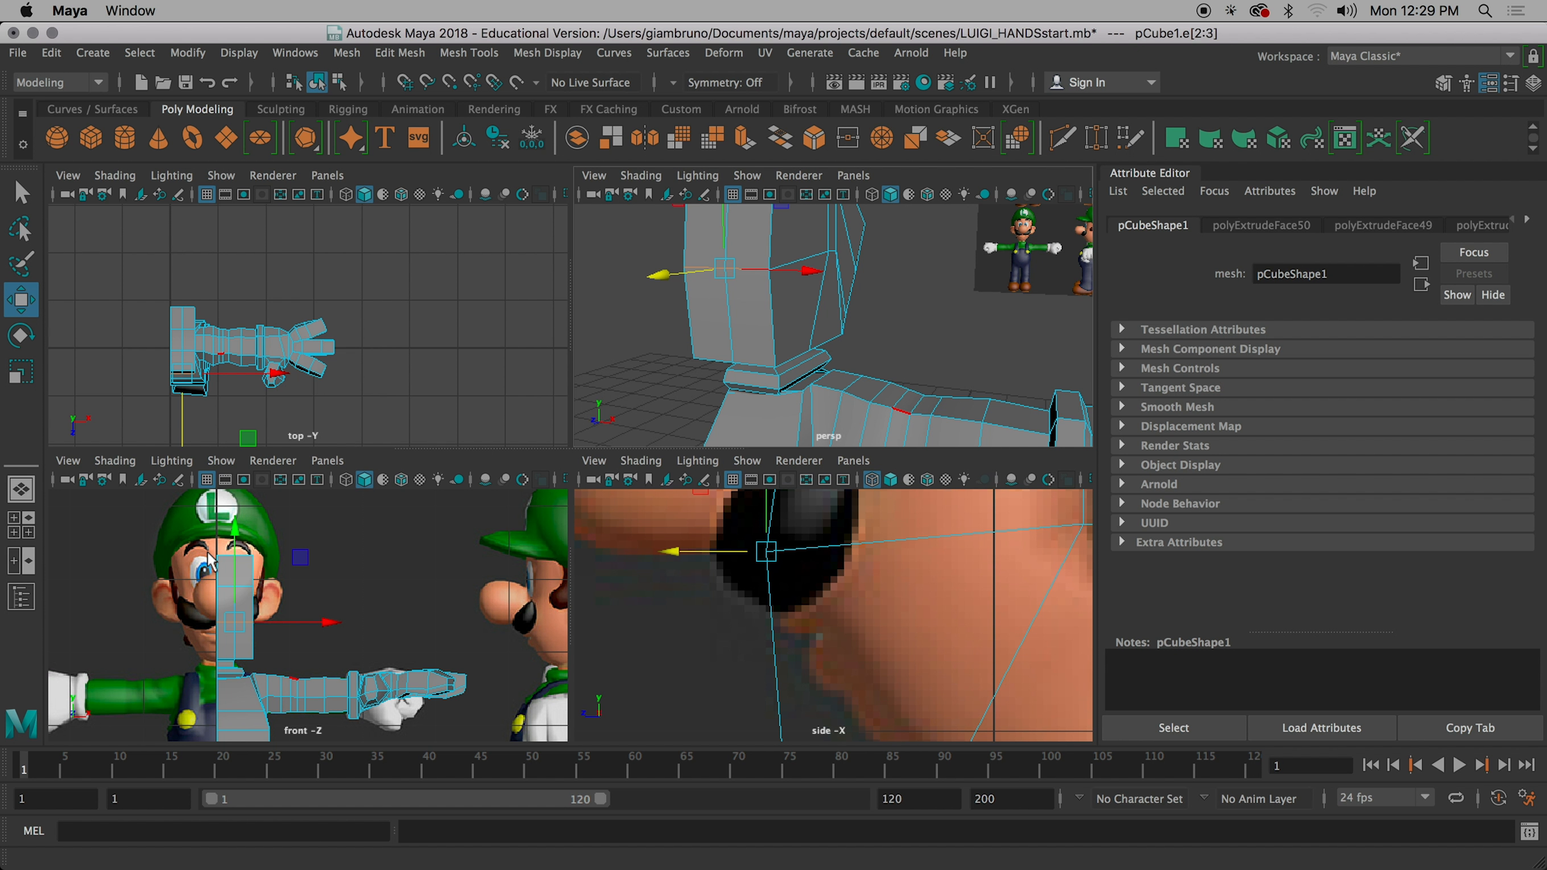
pyautogui.press('alt')
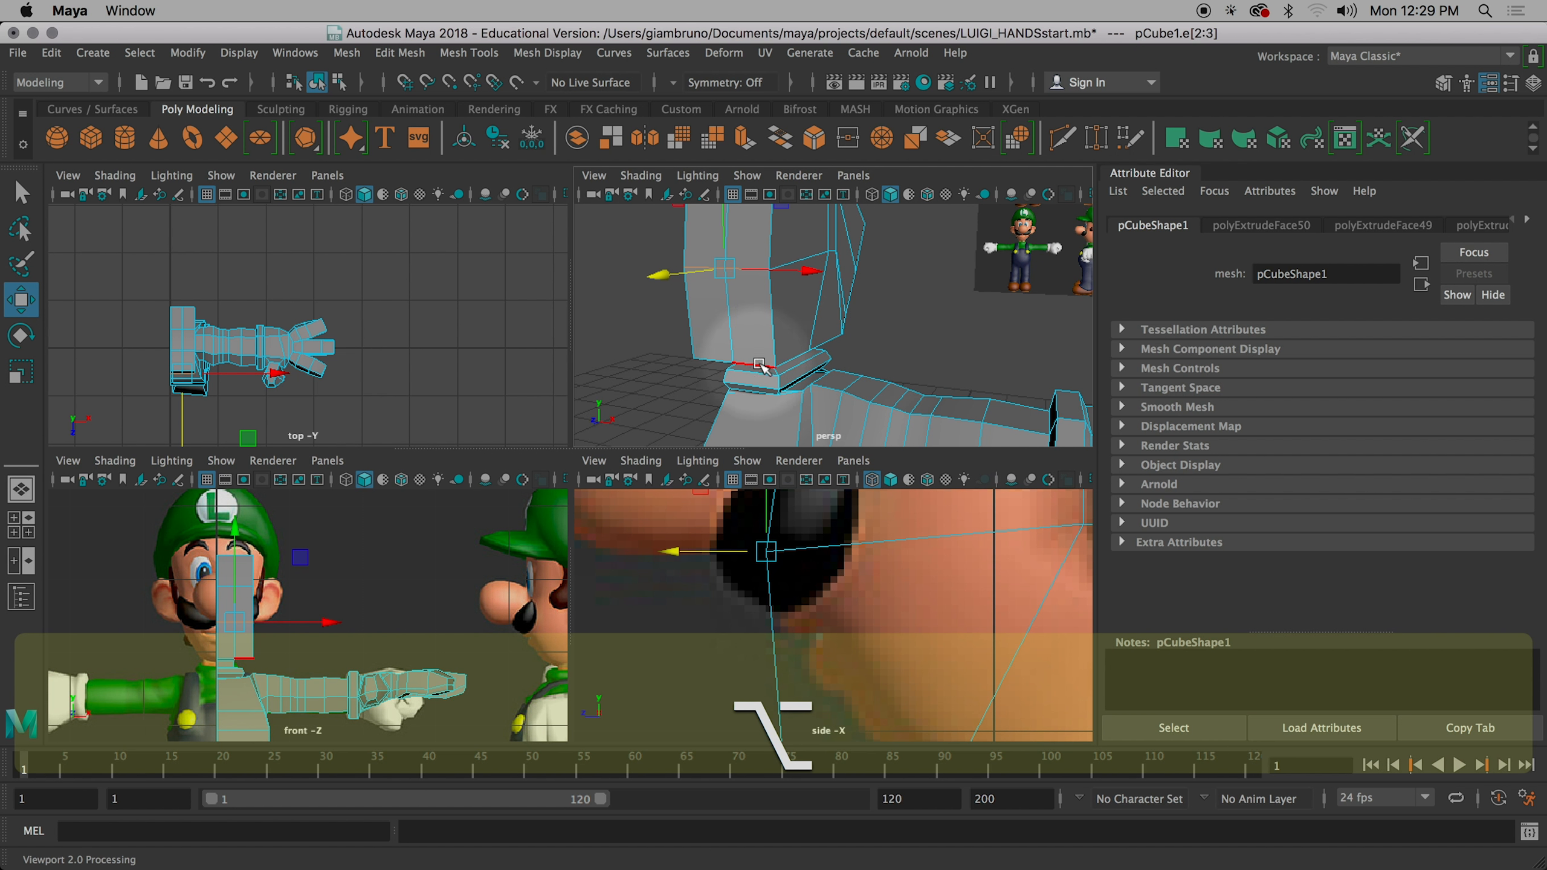
pyautogui.click(759, 366)
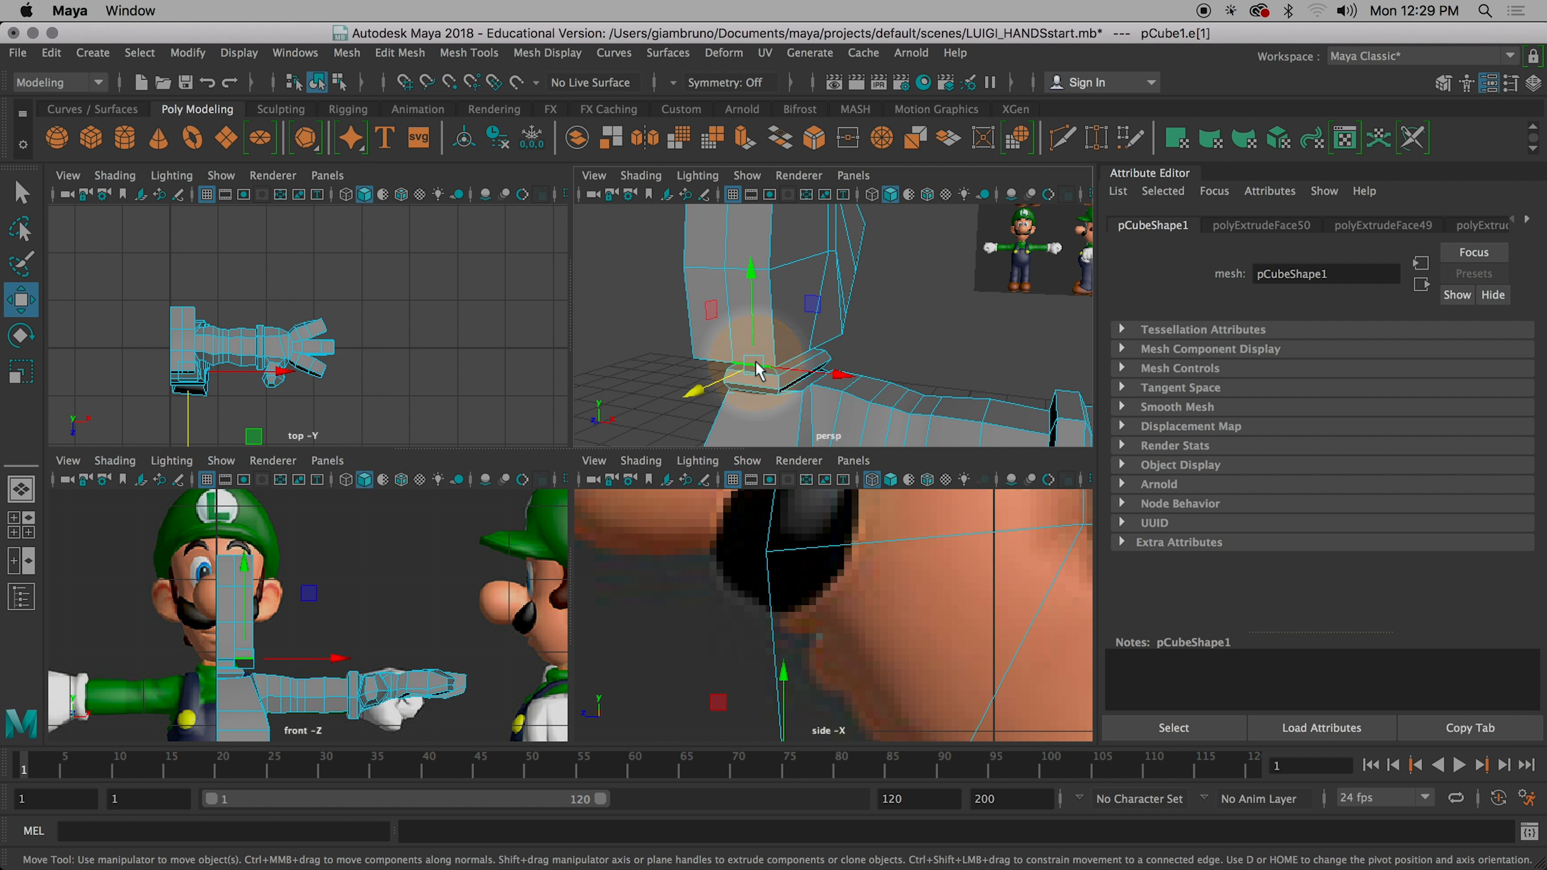
pyautogui.press('q')
pyautogui.keyDown('shift'); pyautogui.click(715, 361); pyautogui.keyUp('shift')
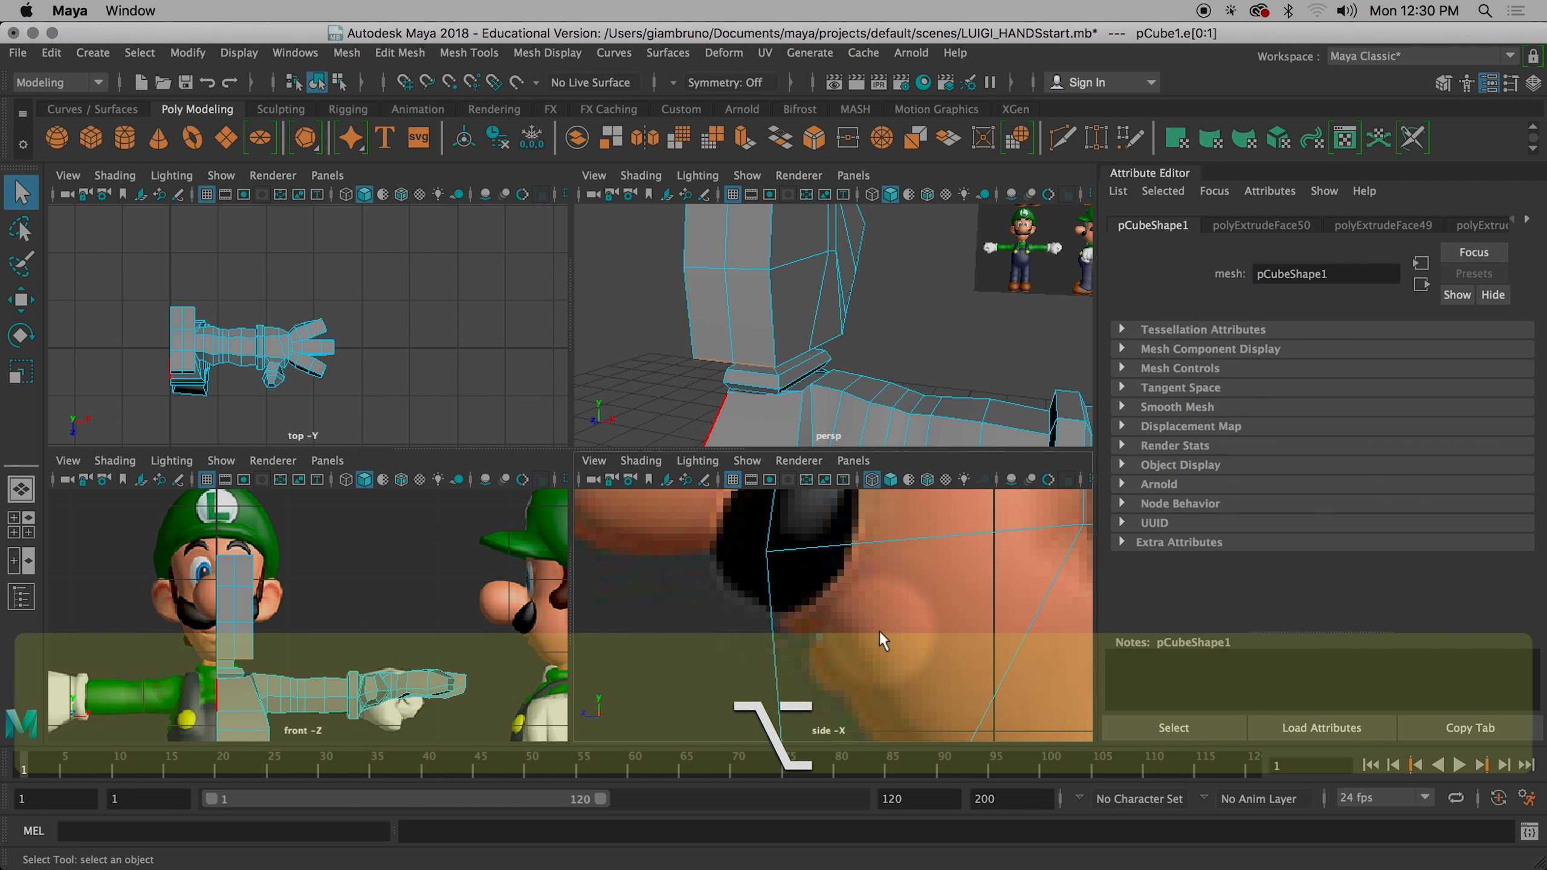
pyautogui.keyDown('alt'); pyautogui.moveTo(880, 631); pyautogui.dragTo(776, 478, button='middle'); pyautogui.keyUp('alt')
pyautogui.press('space')
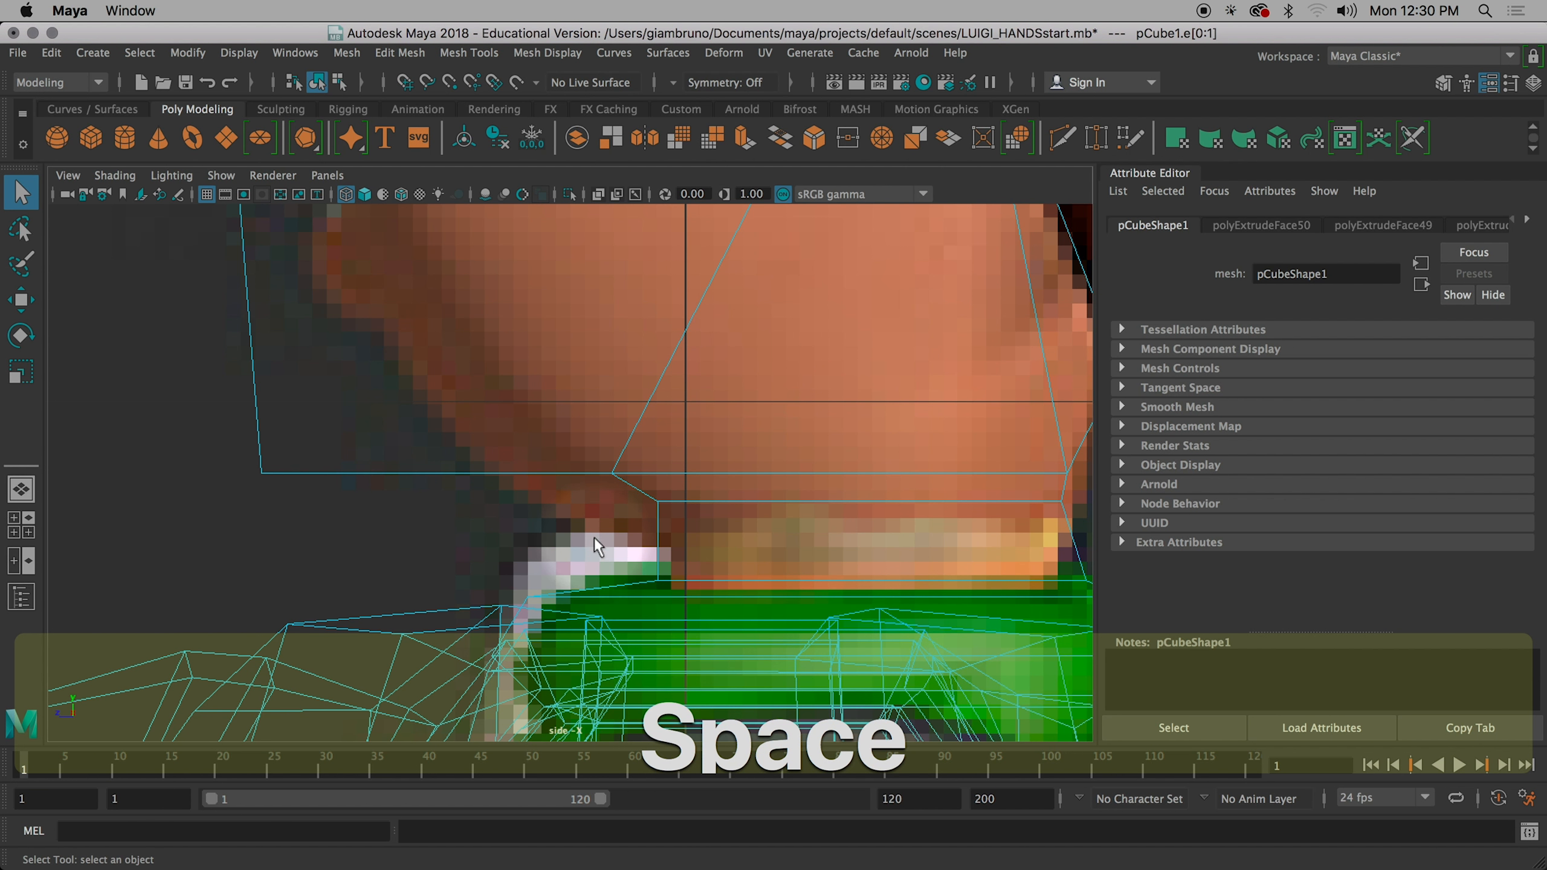
pyautogui.scroll(3, 538, 522)
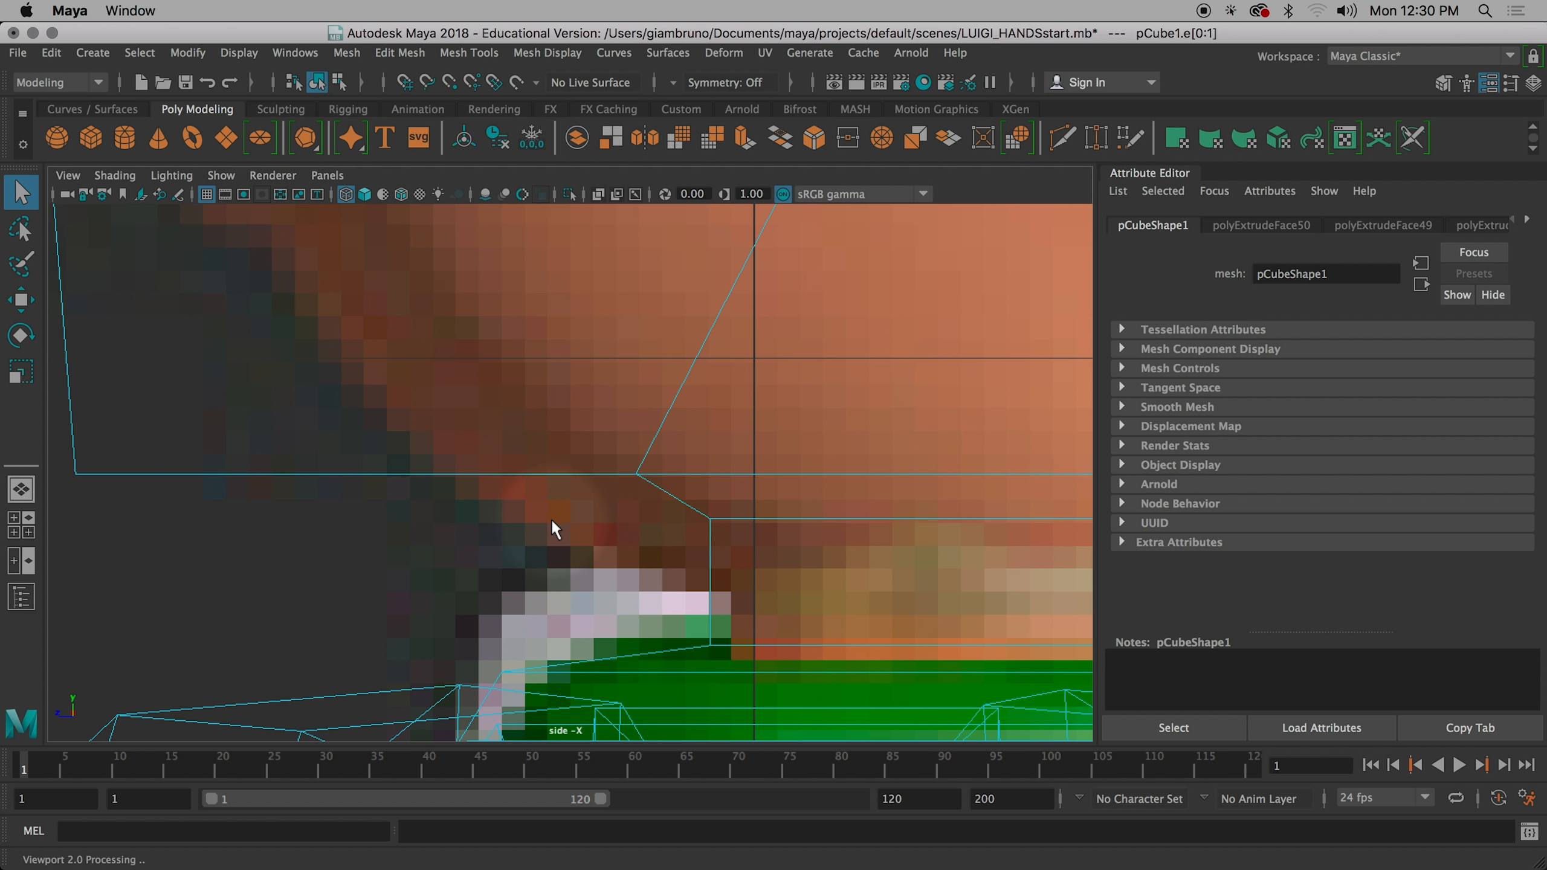
pyautogui.press('space')
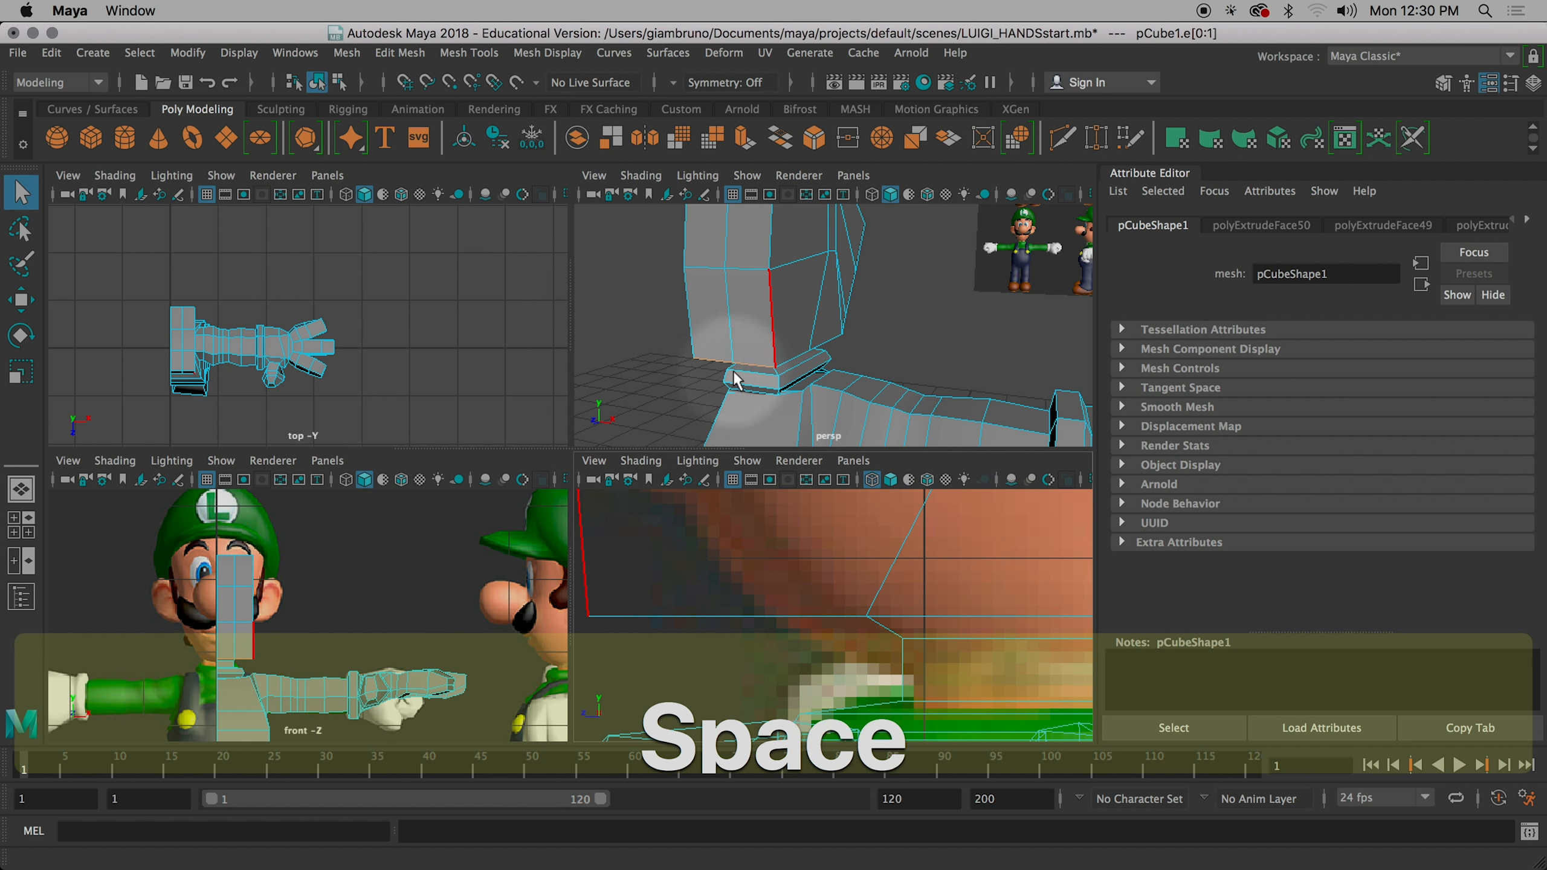
pyautogui.click(731, 379)
pyautogui.press('w')
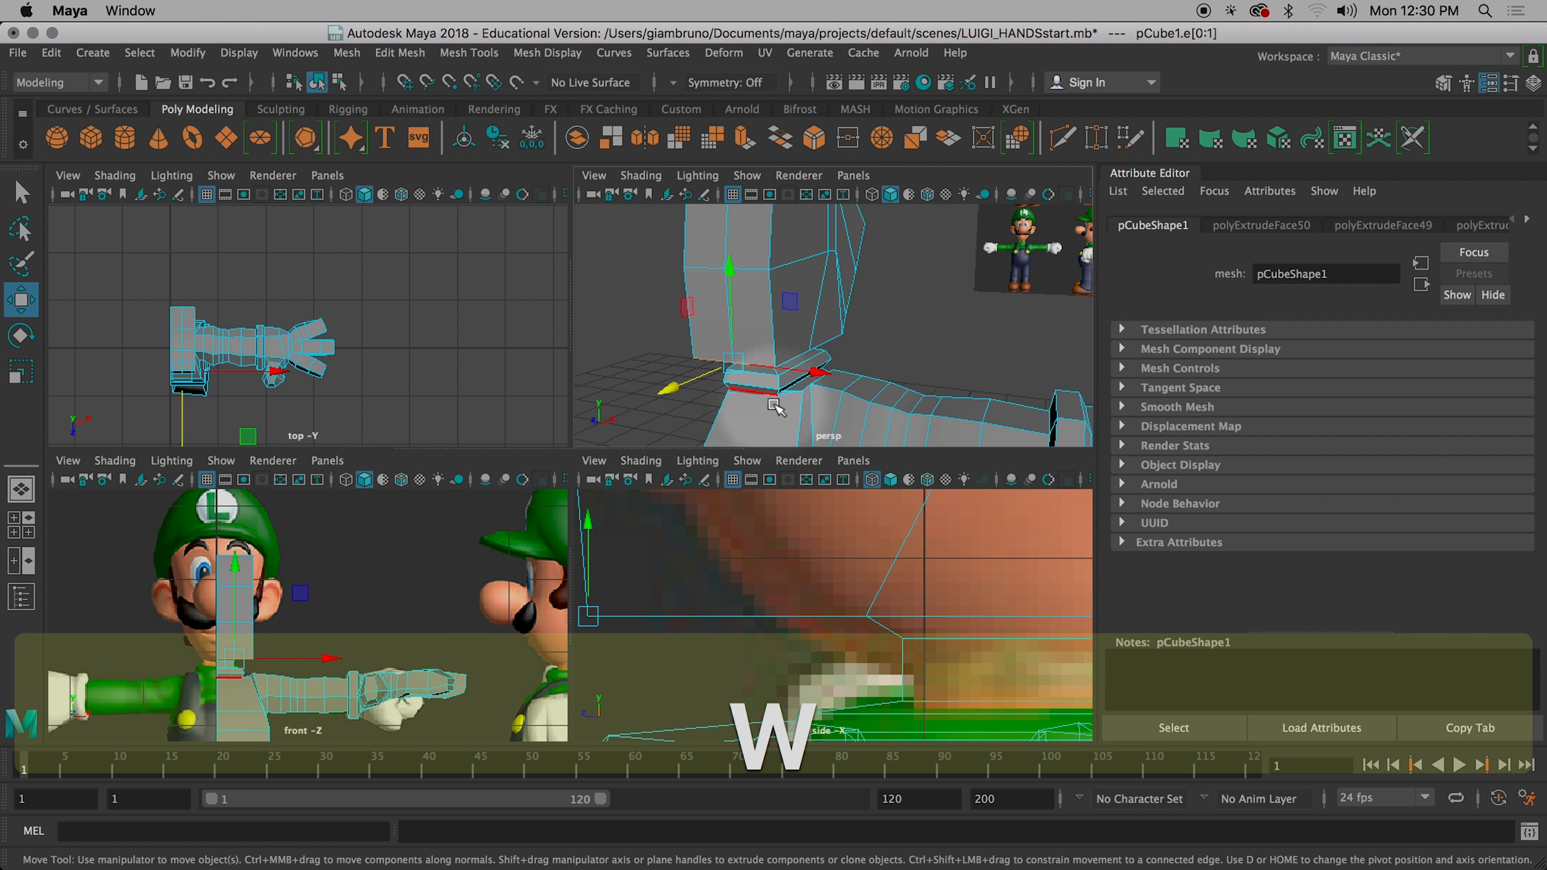
pyautogui.moveTo(731, 267); pyautogui.dragTo(730, 275)
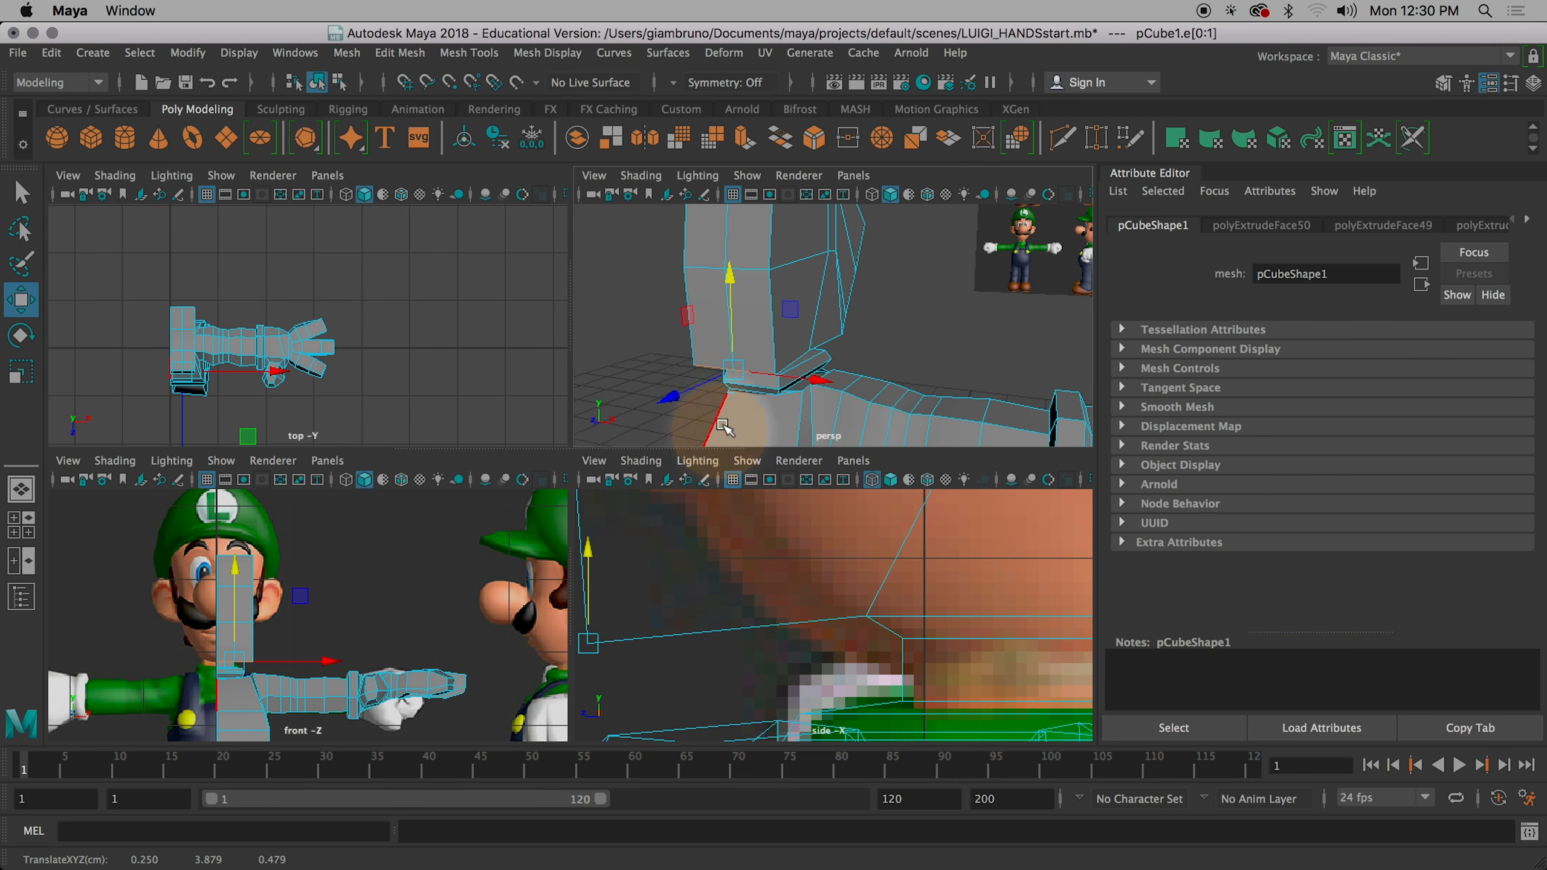
pyautogui.moveTo(681, 403); pyautogui.dragTo(716, 381)
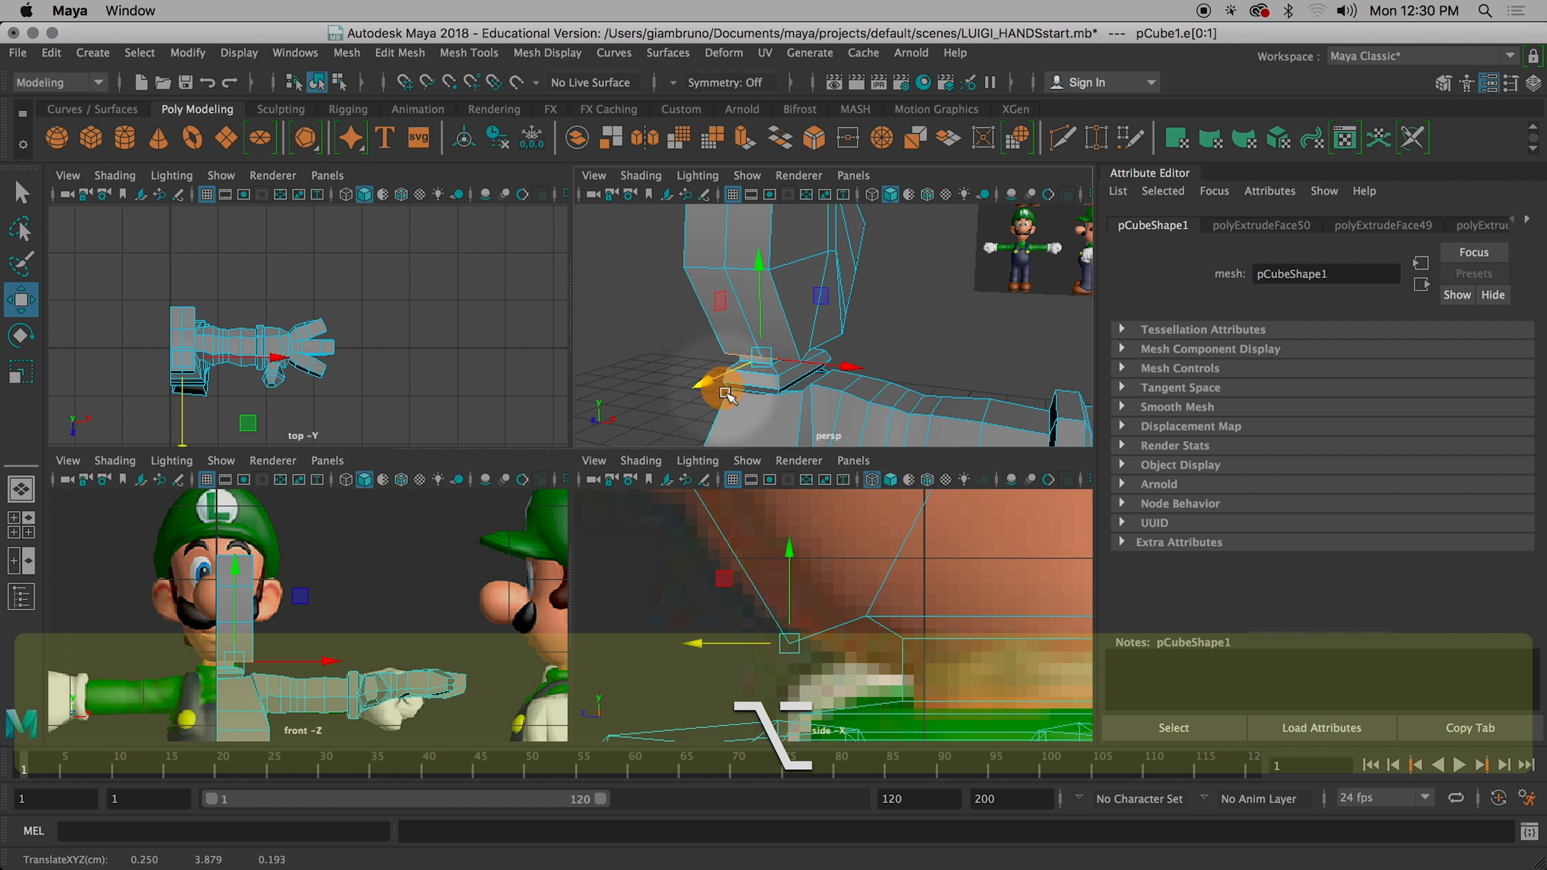
pyautogui.moveTo(701, 604); pyautogui.dragTo(736, 594, button='middle')
pyautogui.moveTo(735, 595); pyautogui.dragTo(788, 571)
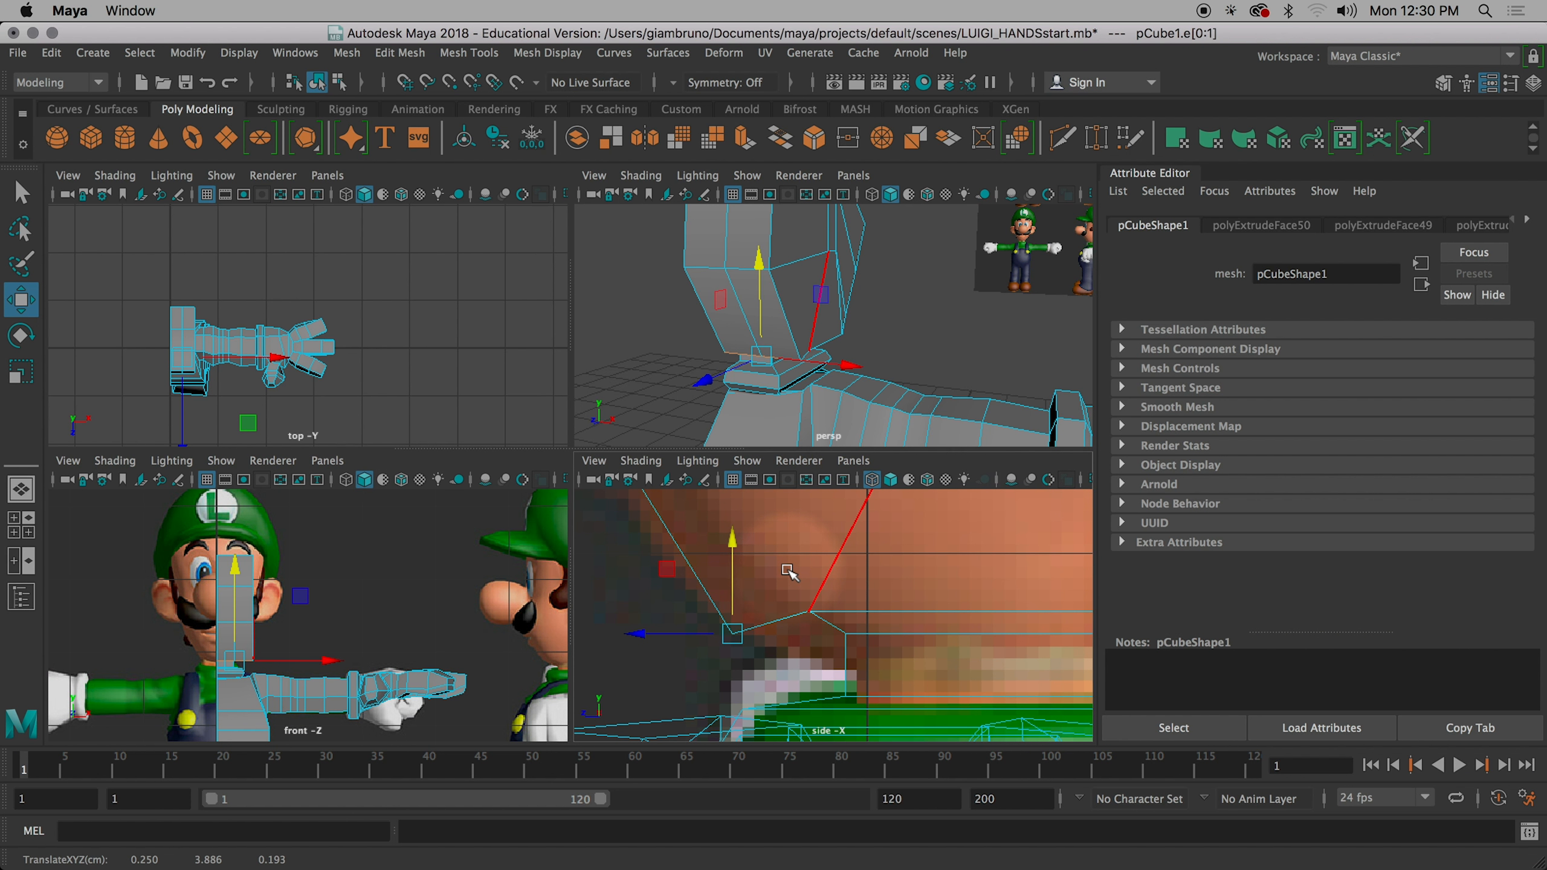
# - Select the edge loop around the top of the neck and lower it towards the collar
pyautogui.moveTo(886, 380)
pyautogui.keyDown('alt'); pyautogui.mouseDown()
pyautogui.moveTo(870, 390)
pyautogui.moveTo(877, 355)
pyautogui.moveTo(881, 370)
pyautogui.mouseUp(); pyautogui.keyUp('alt')
pyautogui.keyDown('alt'); pyautogui.moveTo(877, 378); pyautogui.dragTo(939, 210, button='middle'); pyautogui.keyUp('alt')
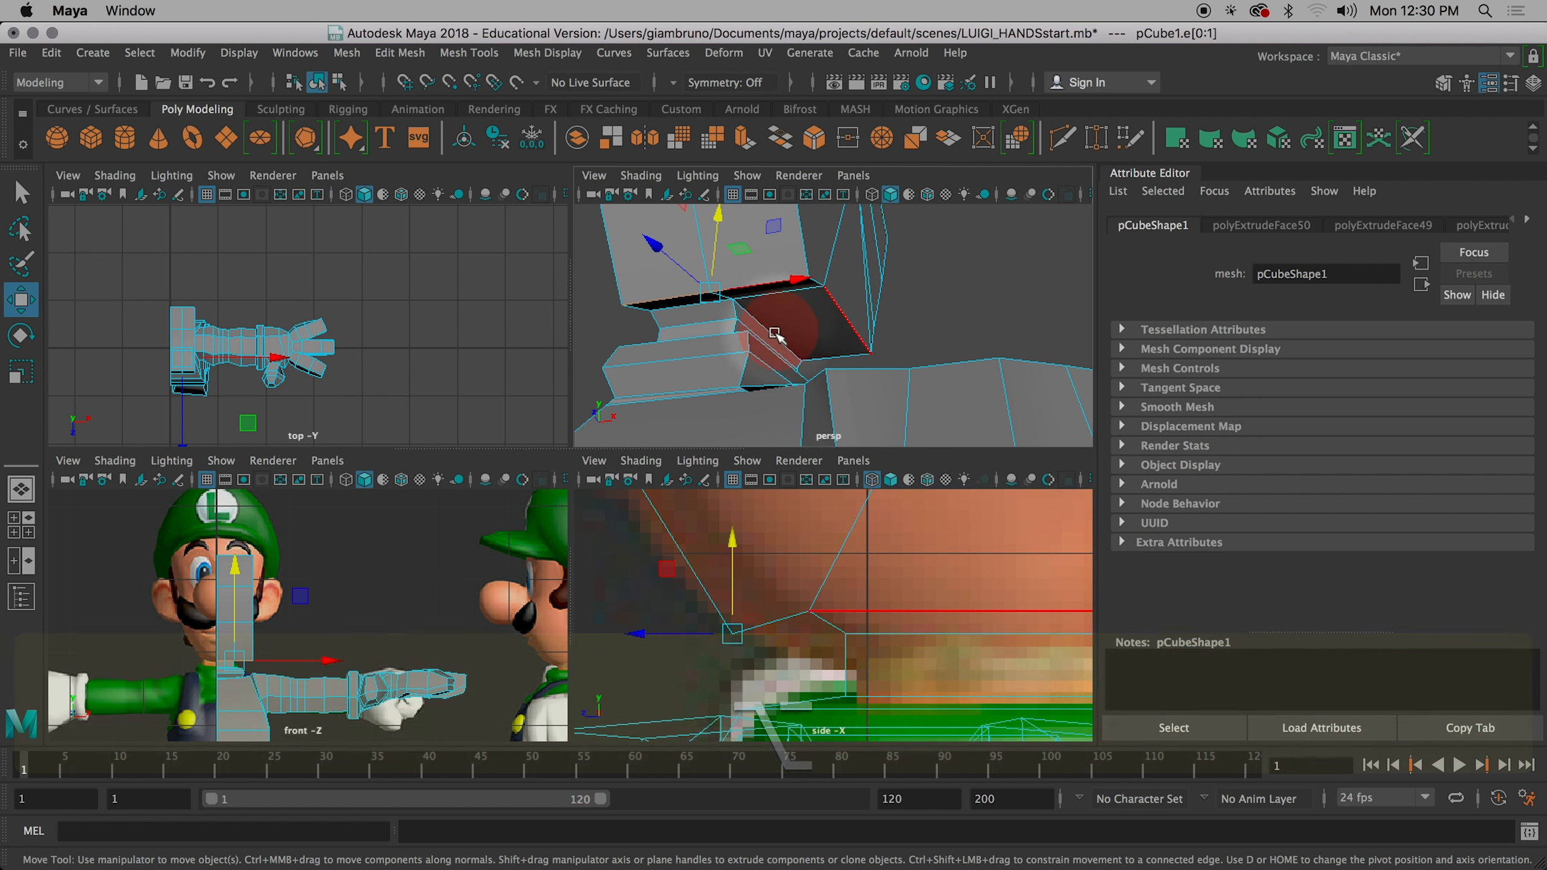
pyautogui.scroll(8, 749, 339)
pyautogui.moveTo(708, 377)
pyautogui.keyDown('alt'); pyautogui.mouseDown(button='middle')
pyautogui.moveTo(760, 360)
pyautogui.moveTo(732, 365)
pyautogui.mouseUp(button='middle'); pyautogui.keyUp('alt')
pyautogui.doubleClick(734, 368)
pyautogui.keyDown('alt'); pyautogui.moveTo(897, 561); pyautogui.dragTo(845, 530, button='middle'); pyautogui.keyUp('alt')
pyautogui.moveTo(938, 515); pyautogui.dragTo(961, 546)
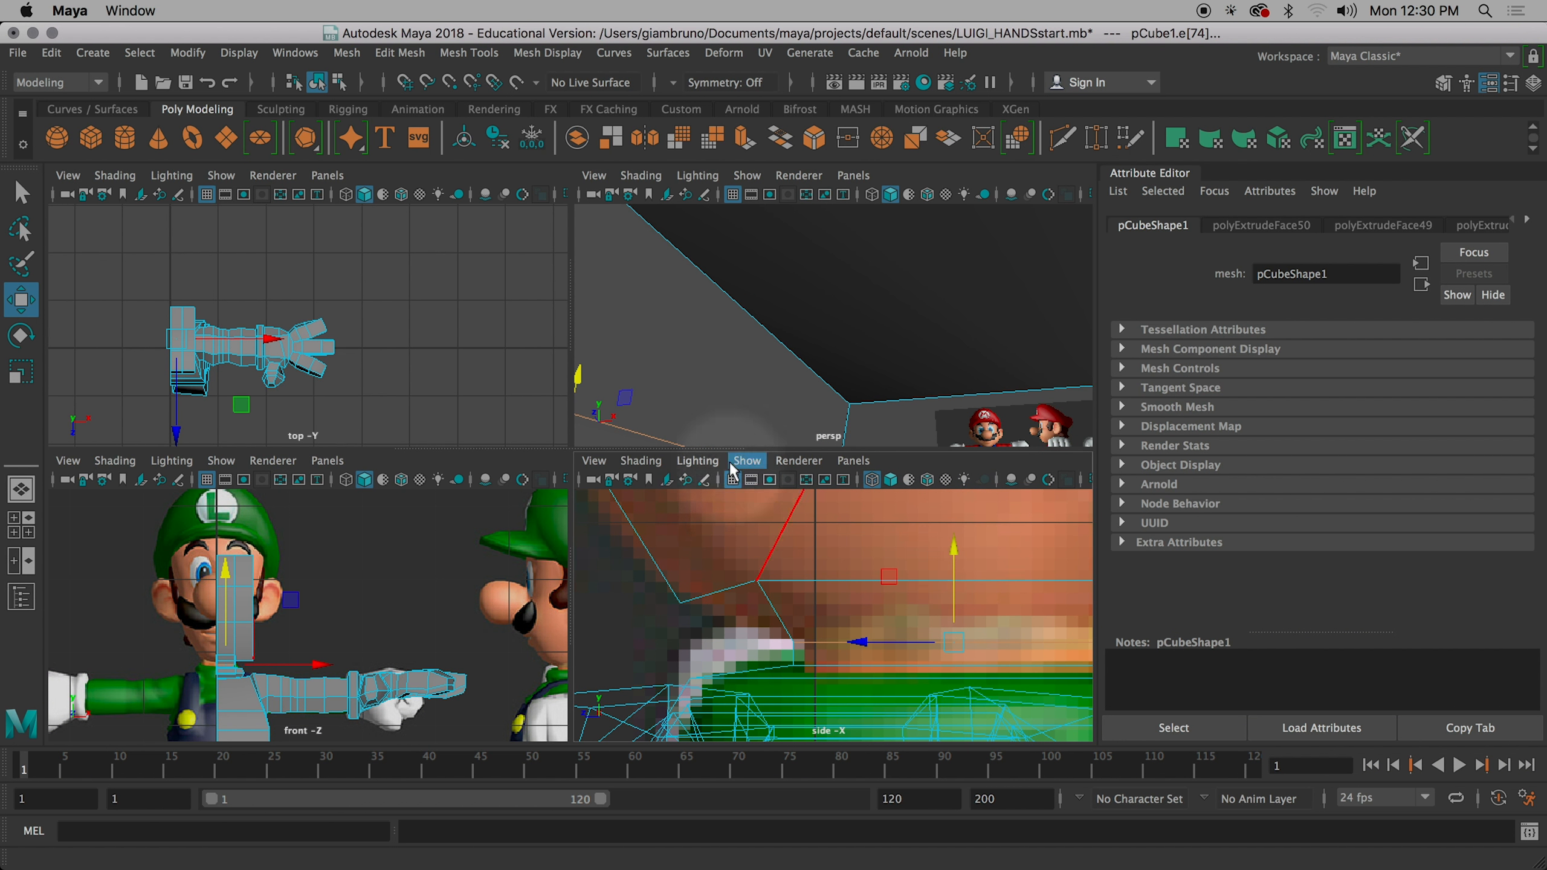
# - Select the two edges under the head where the chin meets the neck and lower them to about Y 3.86
pyautogui.scroll(-6, 858, 394)
pyautogui.keyDown('alt'); pyautogui.moveTo(730, 311); pyautogui.dragTo(723, 312); pyautogui.keyUp('alt')
pyautogui.click(836, 256)
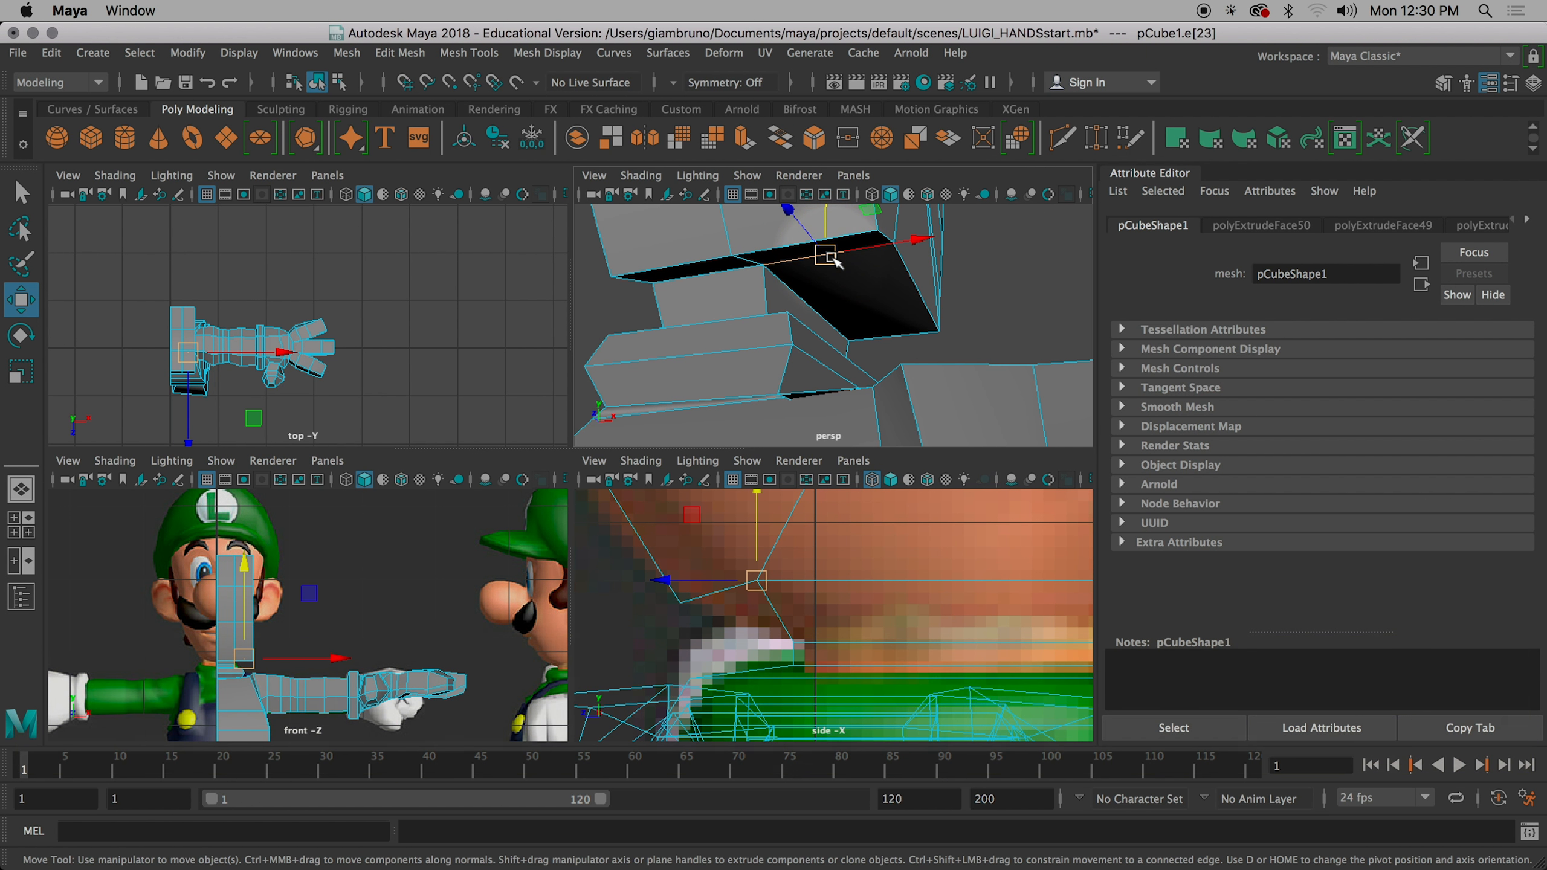
pyautogui.press('q')
pyautogui.keyDown('shift'); pyautogui.click(748, 276); pyautogui.keyUp('shift')
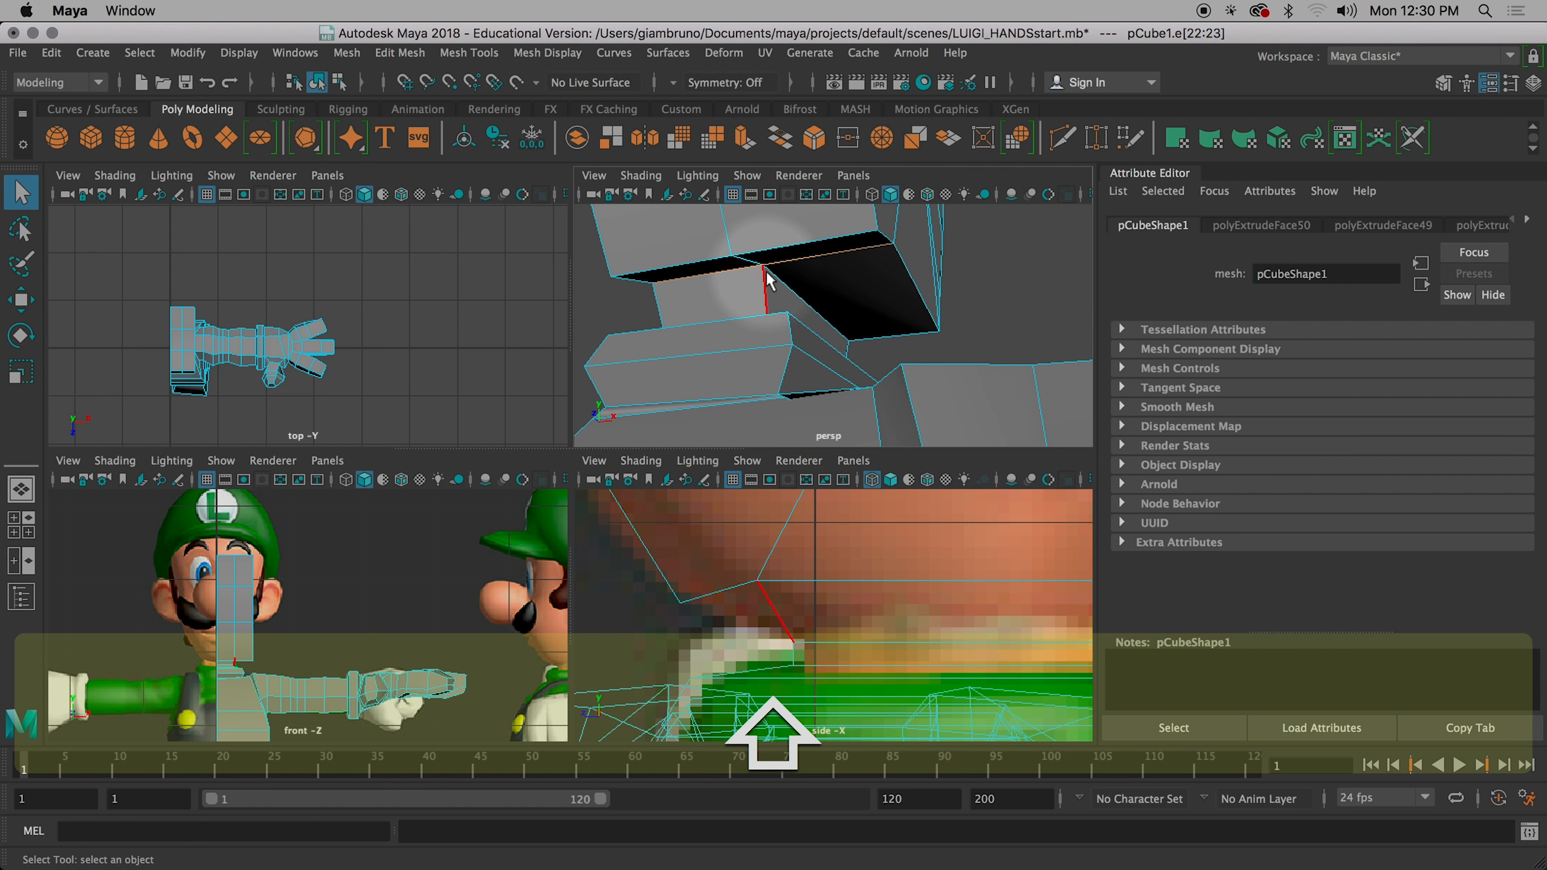
pyautogui.press('w')
pyautogui.moveTo(764, 221); pyautogui.dragTo(765, 245)
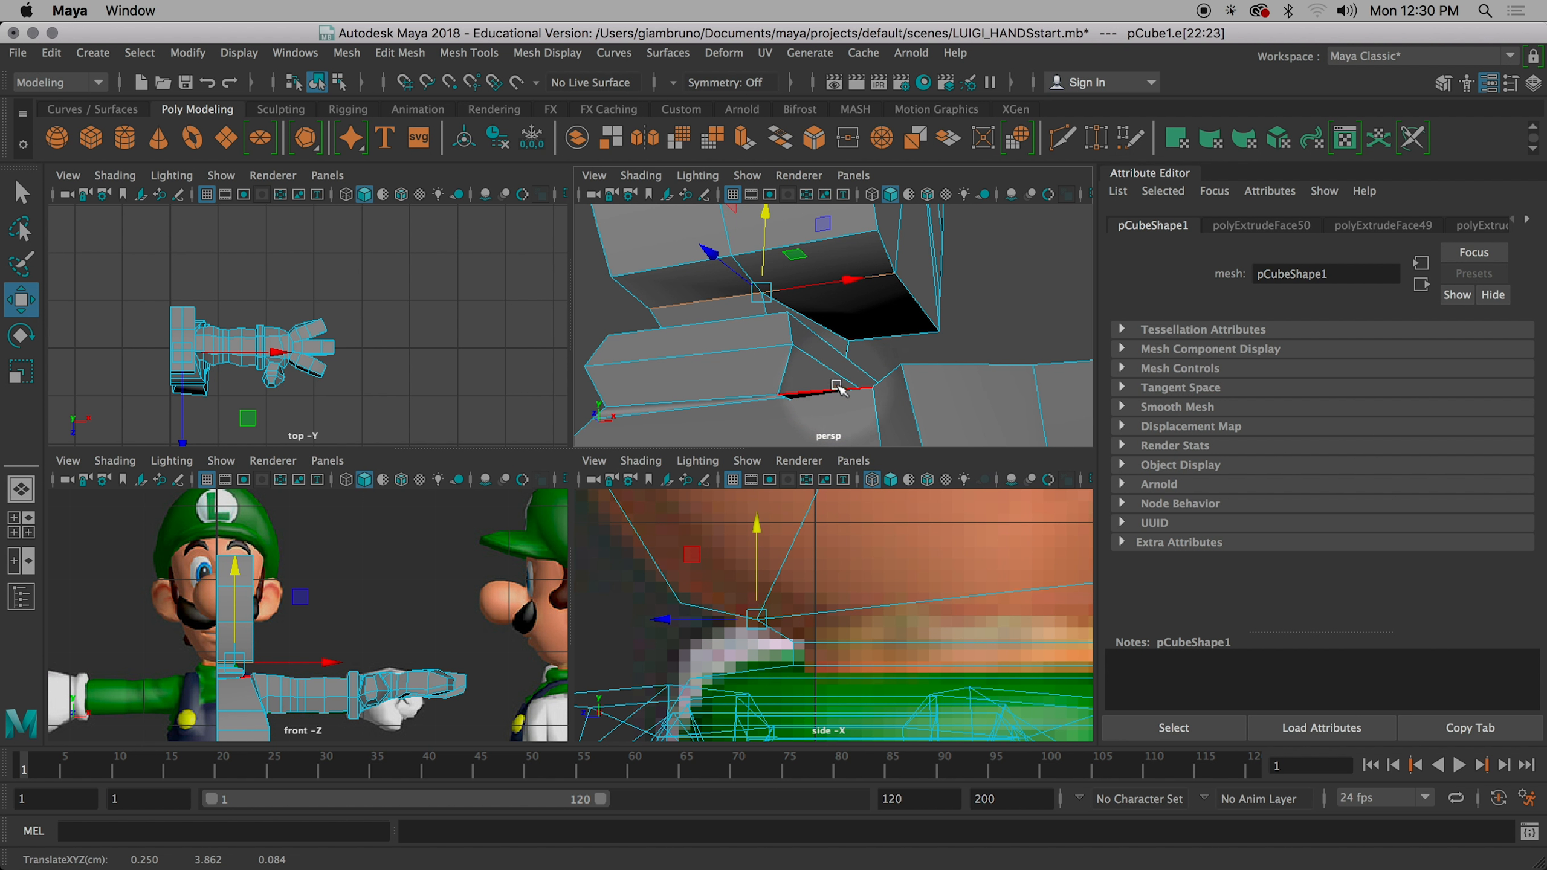
# - Display the mesh as shaded over the Luigi reference in the side view
pyautogui.scroll(-5, 833, 328)
pyautogui.scroll(5, 835, 325)
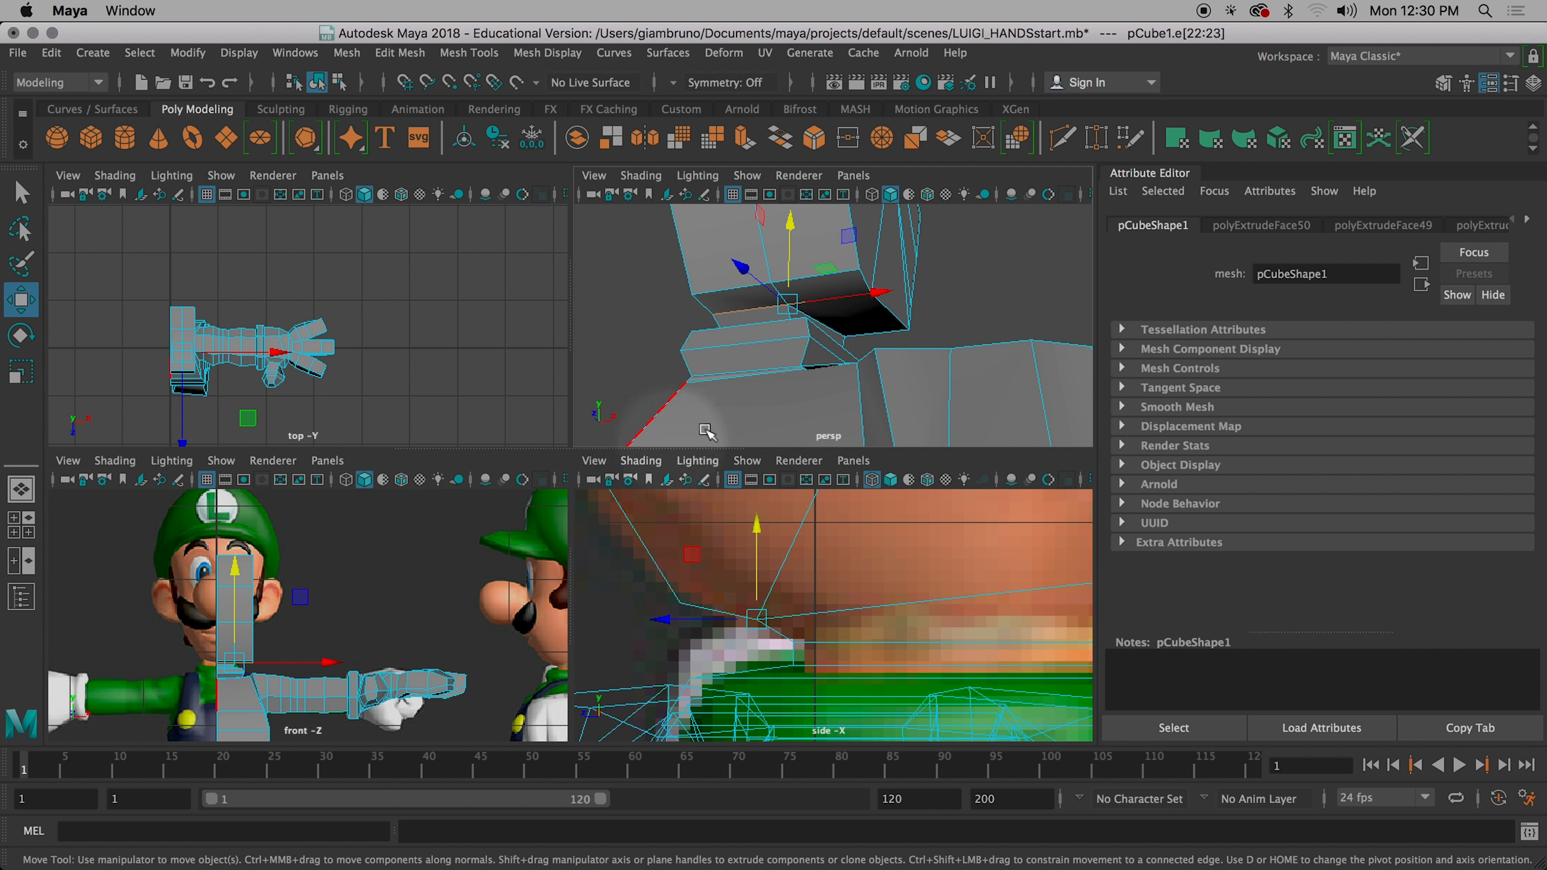
pyautogui.press('space')
pyautogui.keyDown('alt'); pyautogui.moveTo(880, 443); pyautogui.dragTo(763, 466); pyautogui.keyUp('alt')
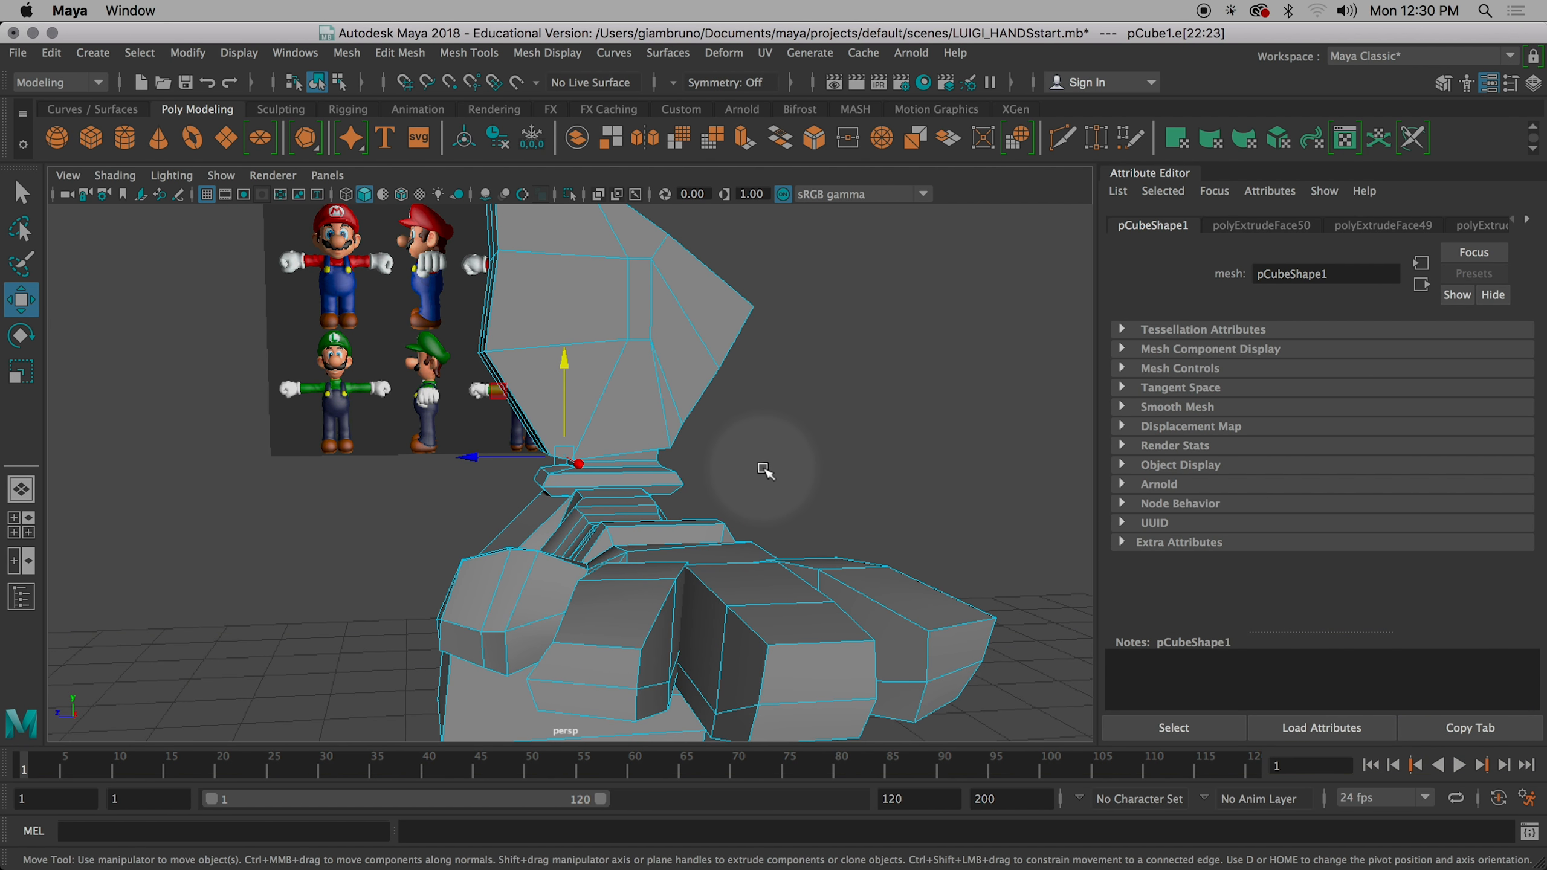
pyautogui.press('space')
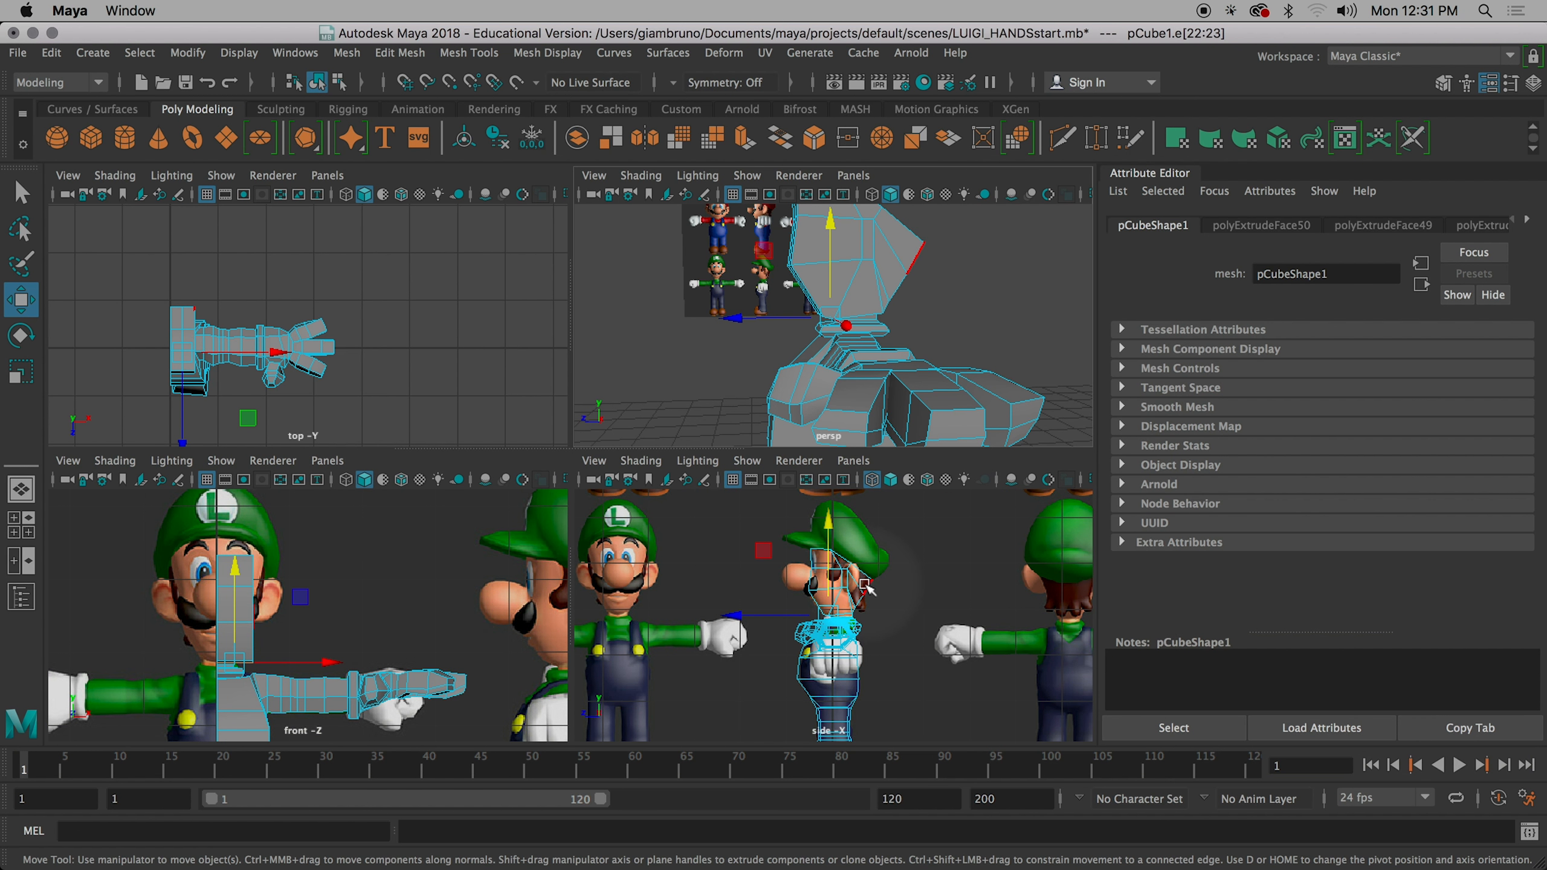
pyautogui.press('KP_5')
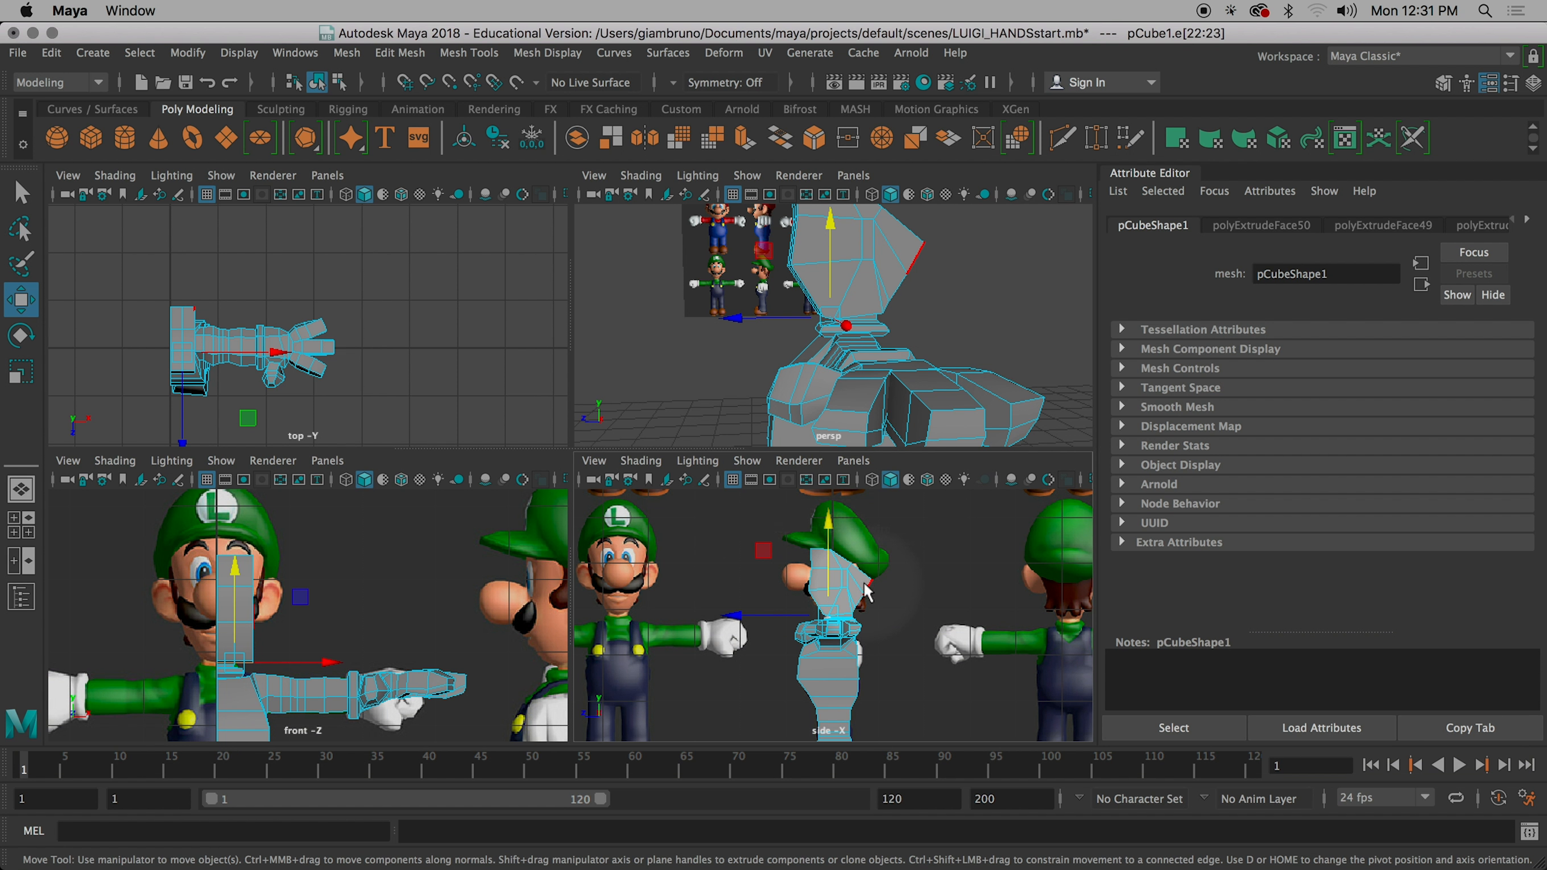
pyautogui.scroll(2, 868, 591)
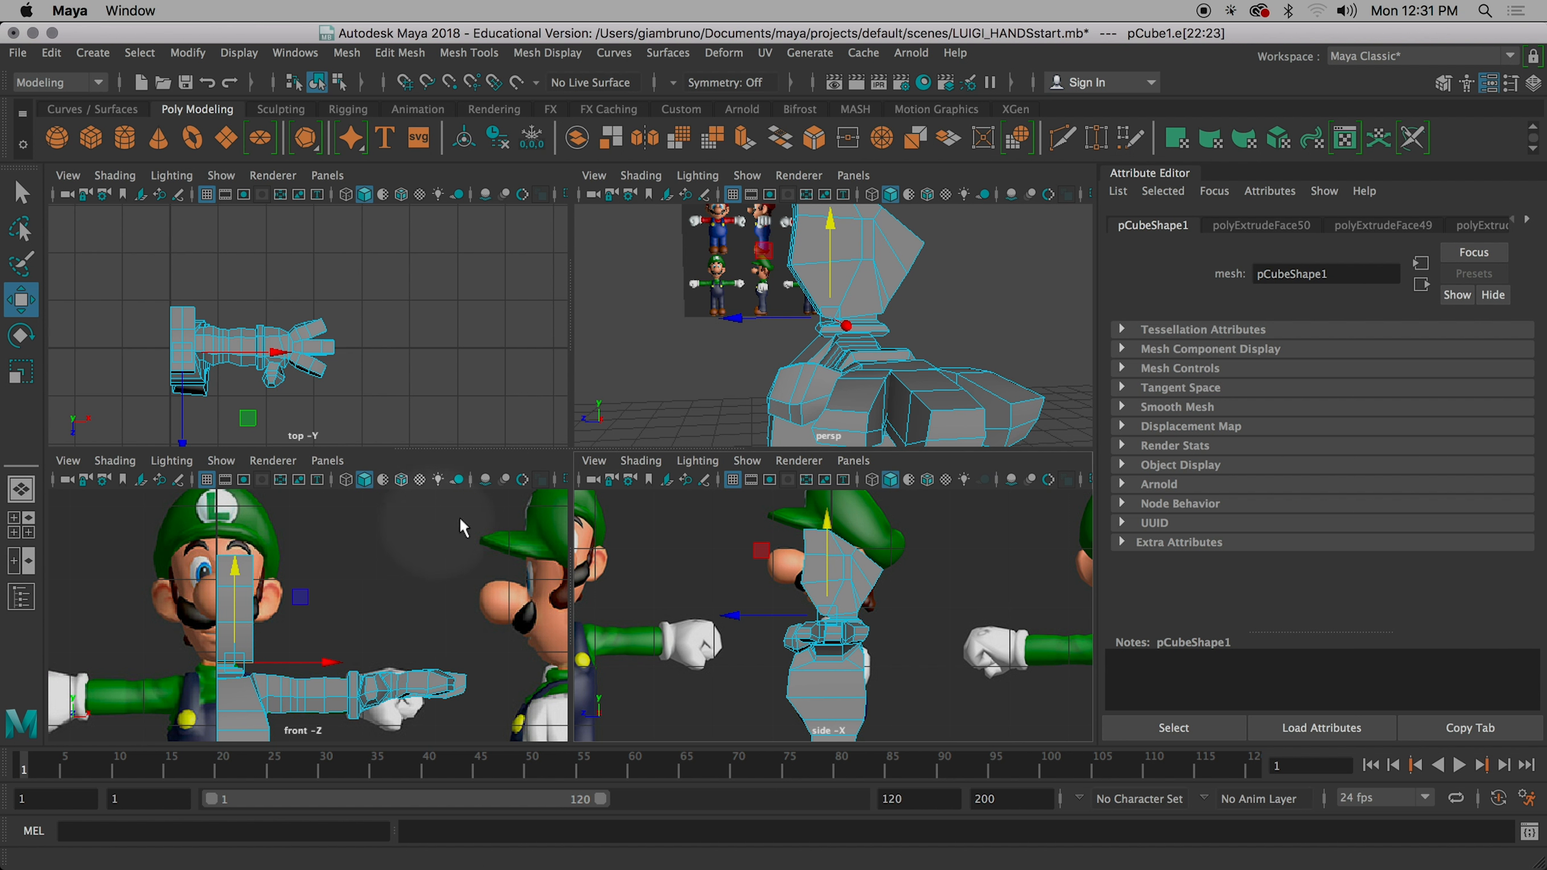
# - Compare the head's width and profile with the Luigi reference in the front and side views
pyautogui.scroll(5, 839, 567)
pyautogui.scroll(-9, 839, 570)
pyautogui.keyDown('alt'); pyautogui.moveTo(838, 568); pyautogui.dragTo(827, 618, button='middle'); pyautogui.keyUp('alt')
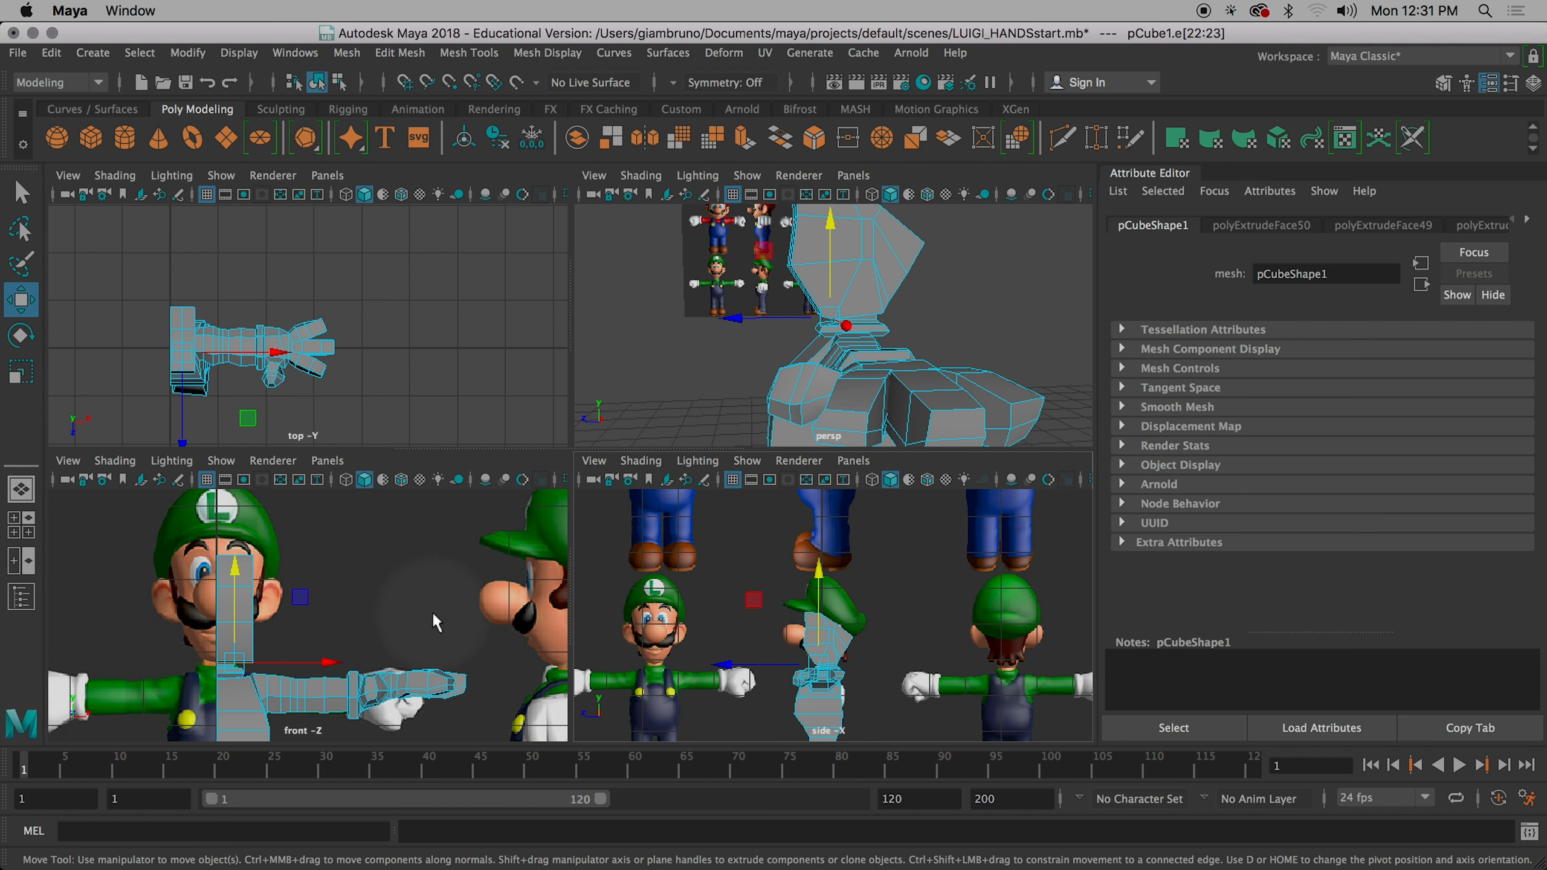
pyautogui.click(284, 608)
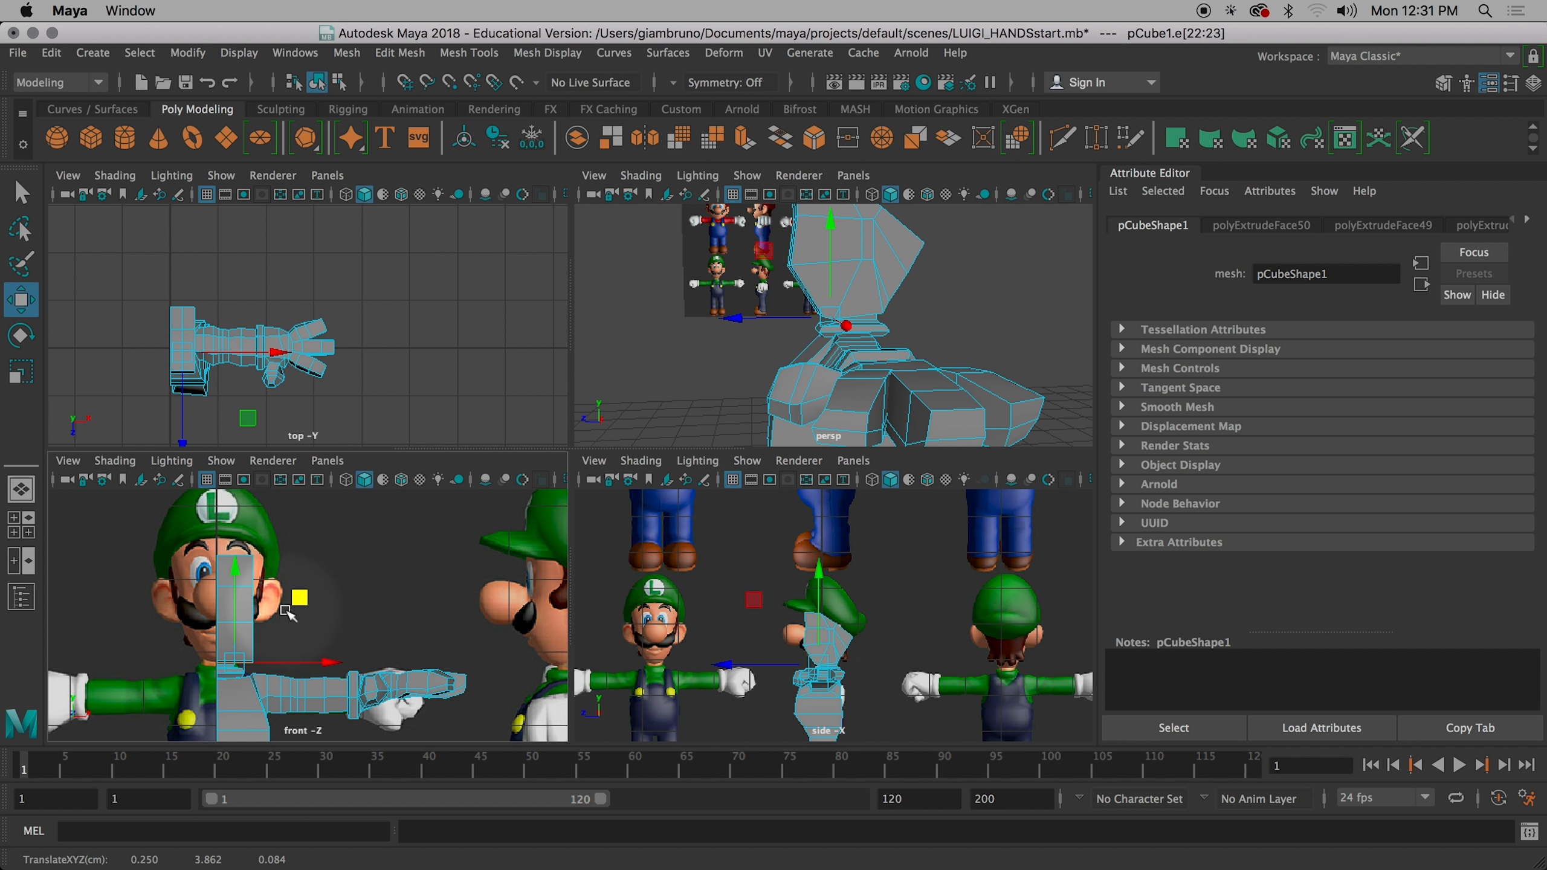
pyautogui.scroll(3, 243, 576)
pyautogui.scroll(-8, 268, 567)
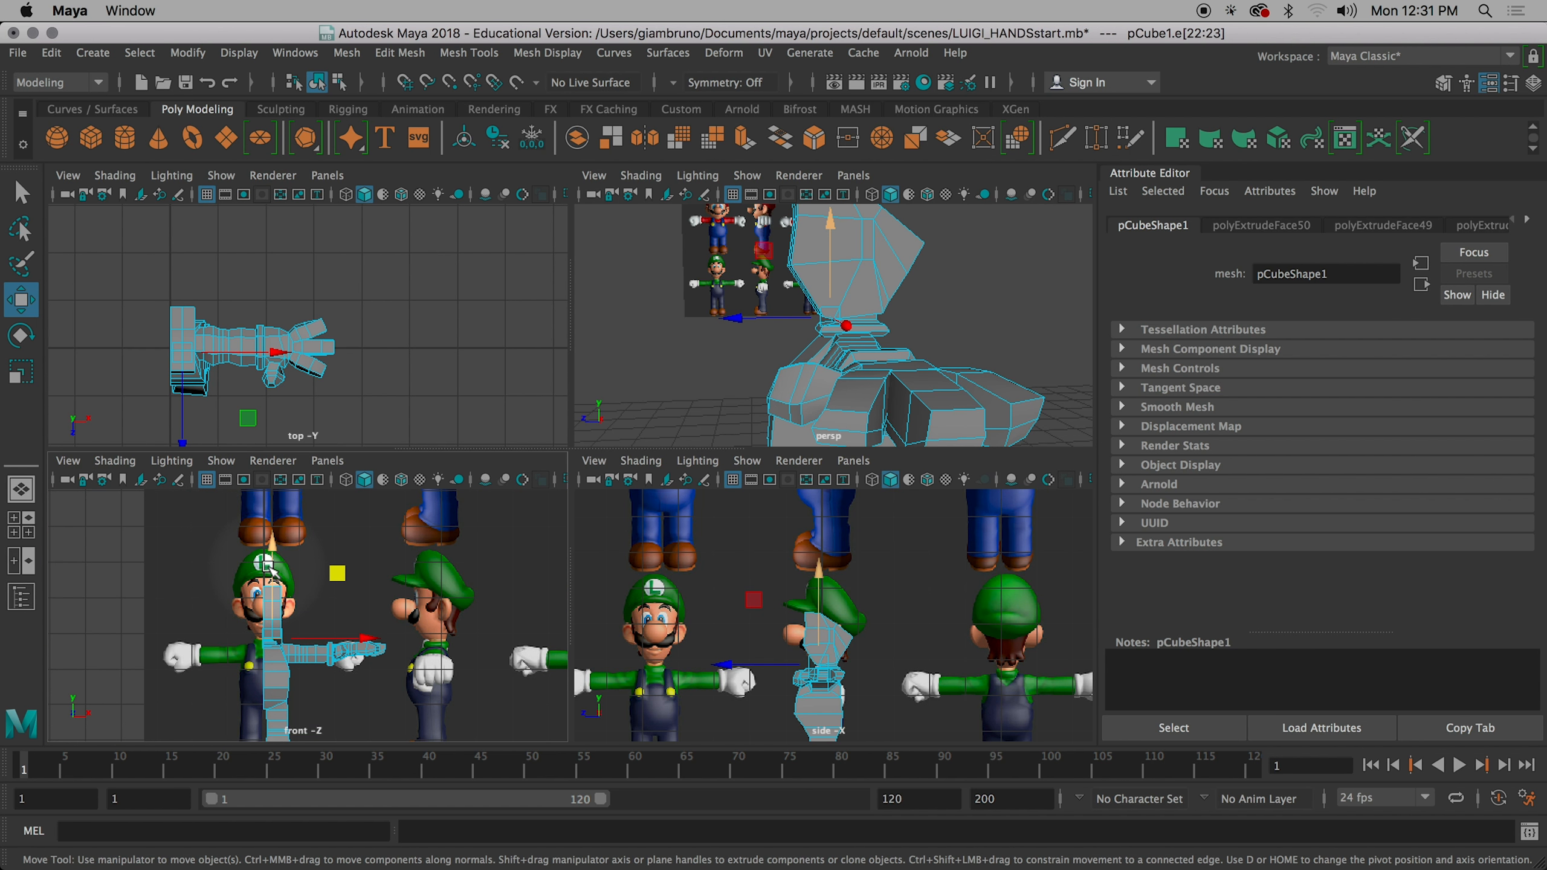
pyautogui.press('space')
pyautogui.scroll(10, 365, 579)
pyautogui.keyDown('alt'); pyautogui.moveTo(462, 589); pyautogui.dragTo(491, 573, button='middle'); pyautogui.keyUp('alt')
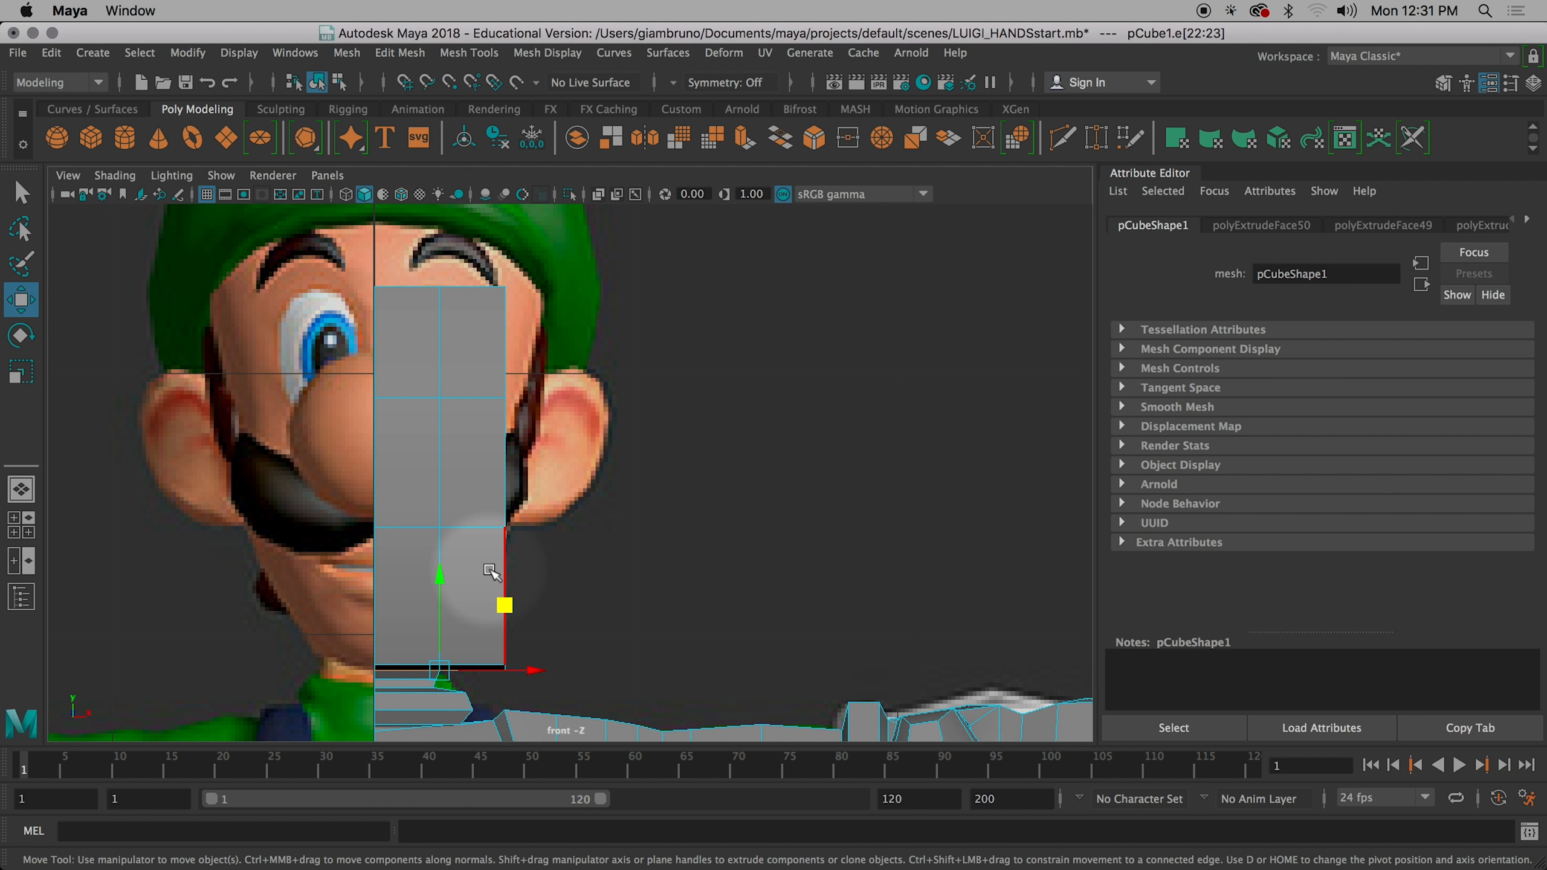
pyautogui.press('space')
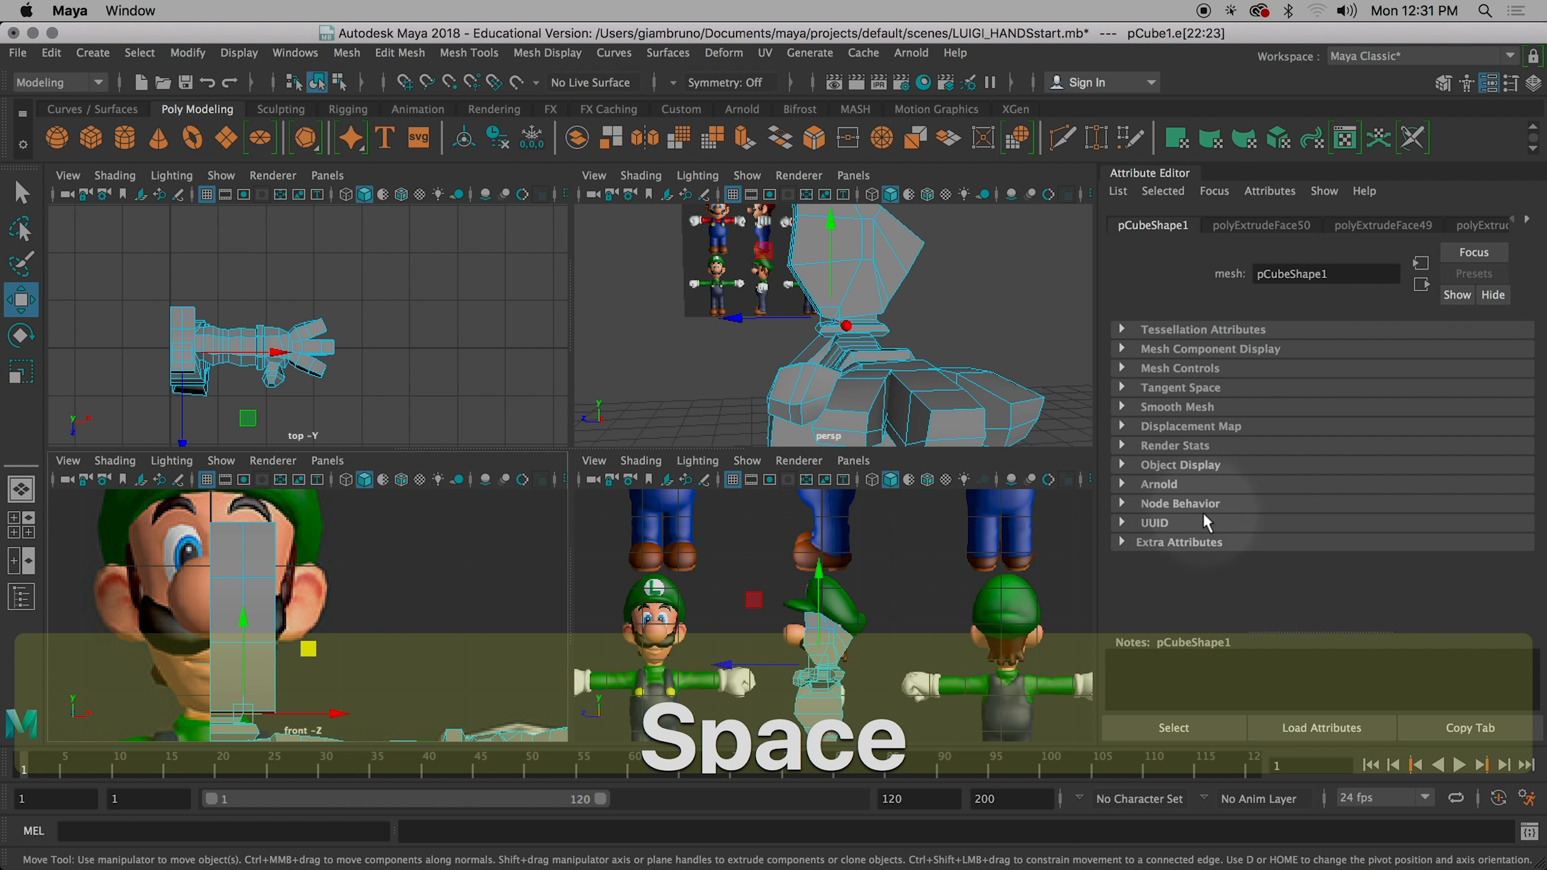
pyautogui.press('space')
pyautogui.scroll(8, 761, 609)
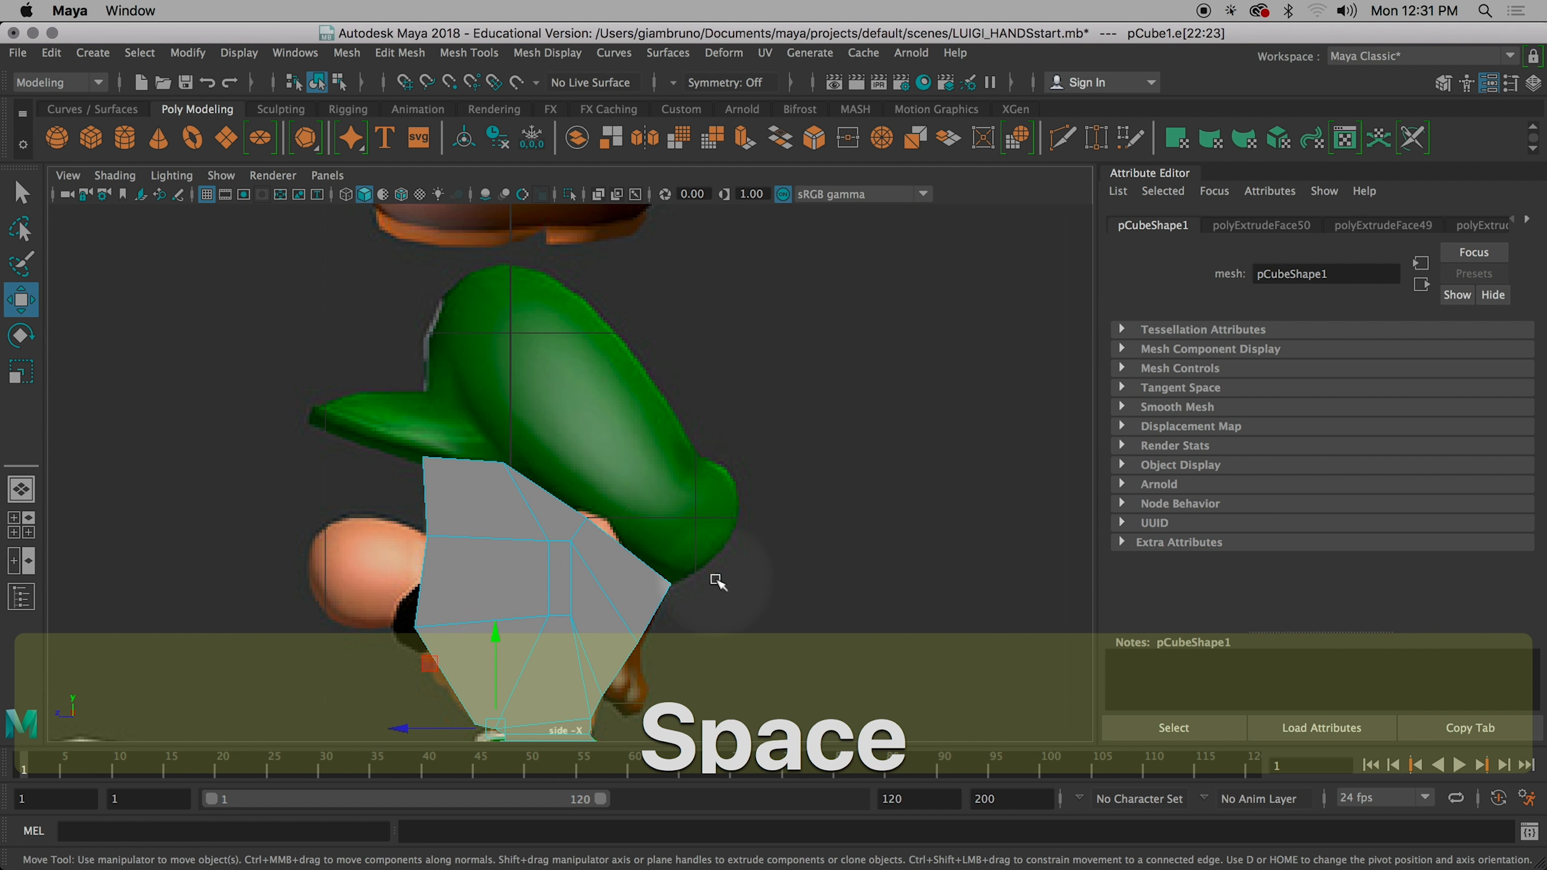
# - Examine the half head's outline against the Luigi reference in the side and front views, and inspect the mesh in perspective
pyautogui.keyDown('alt'); pyautogui.moveTo(798, 573); pyautogui.dragTo(909, 437, button='right'); pyautogui.keyUp('alt')
pyautogui.keyDown('alt'); pyautogui.moveTo(908, 437); pyautogui.dragTo(934, 396, button='middle'); pyautogui.keyUp('alt')
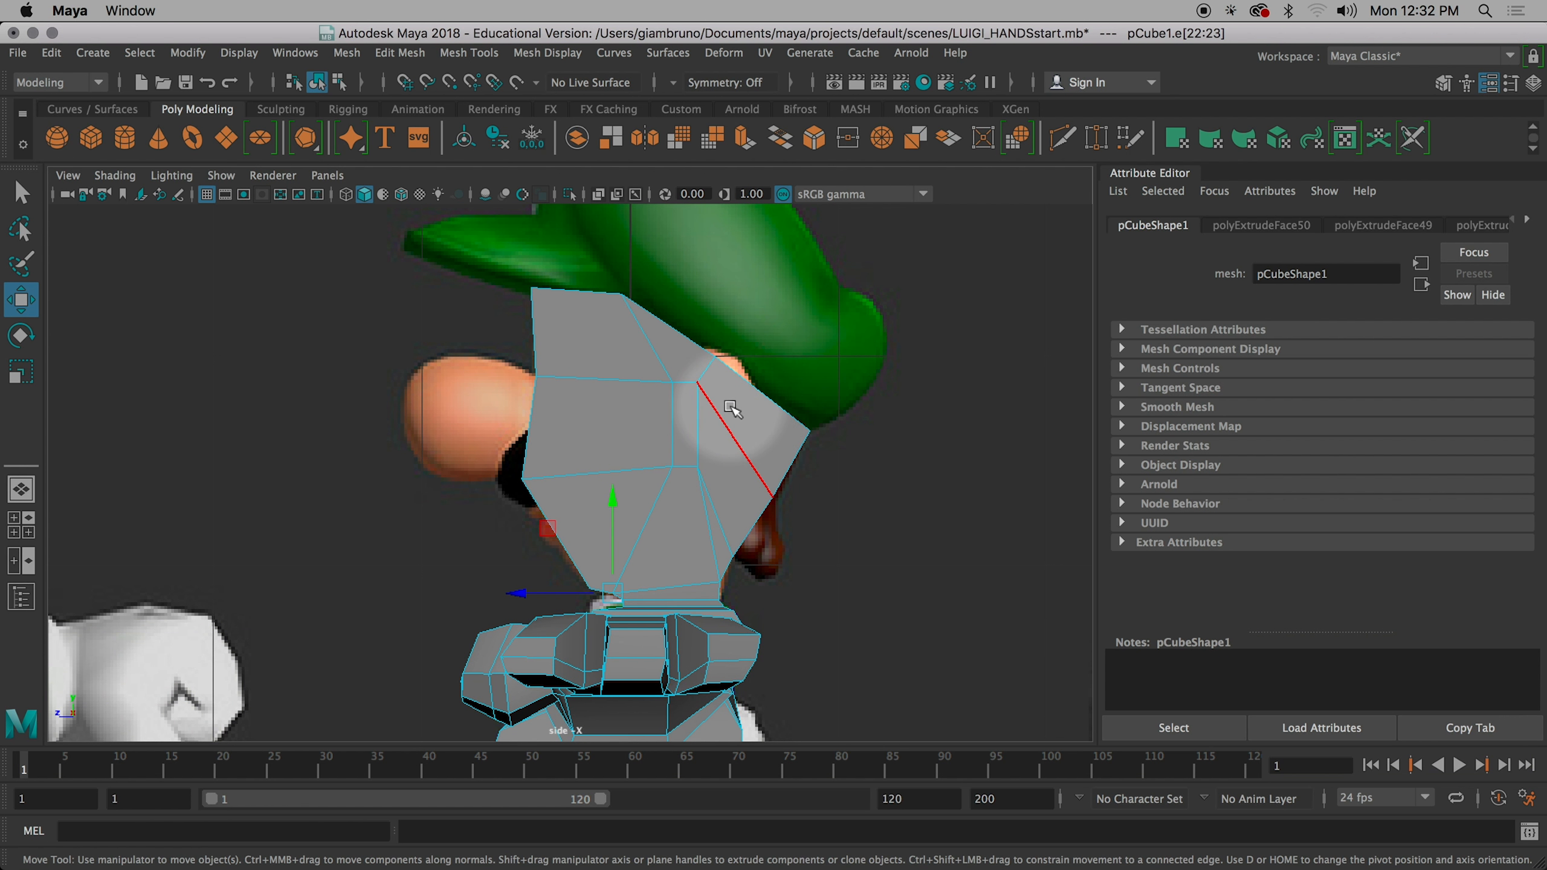
pyautogui.press('space')
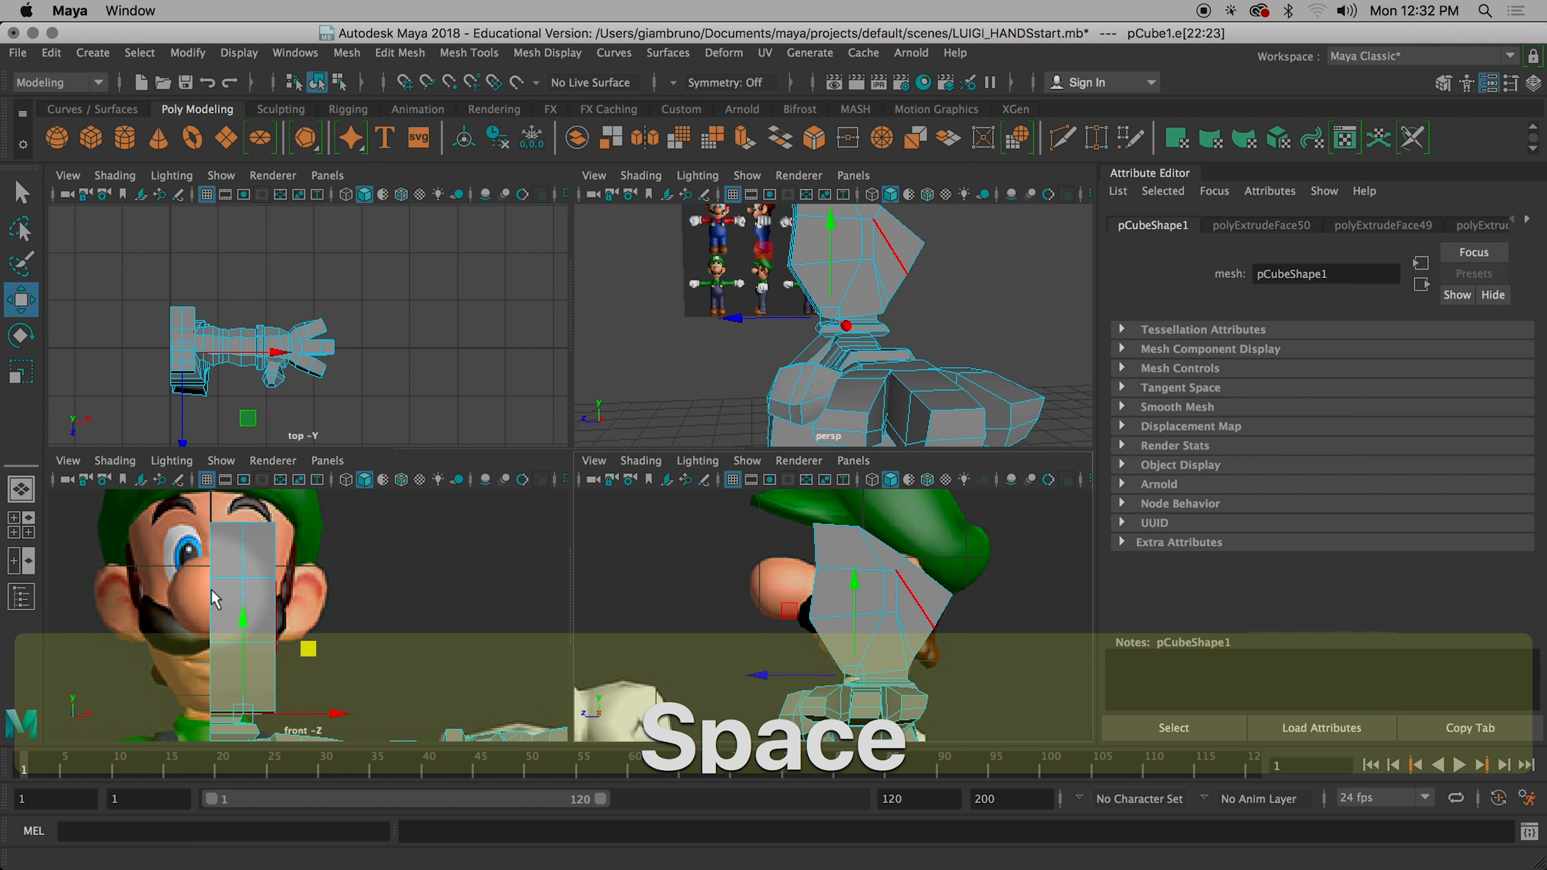
pyautogui.press('space')
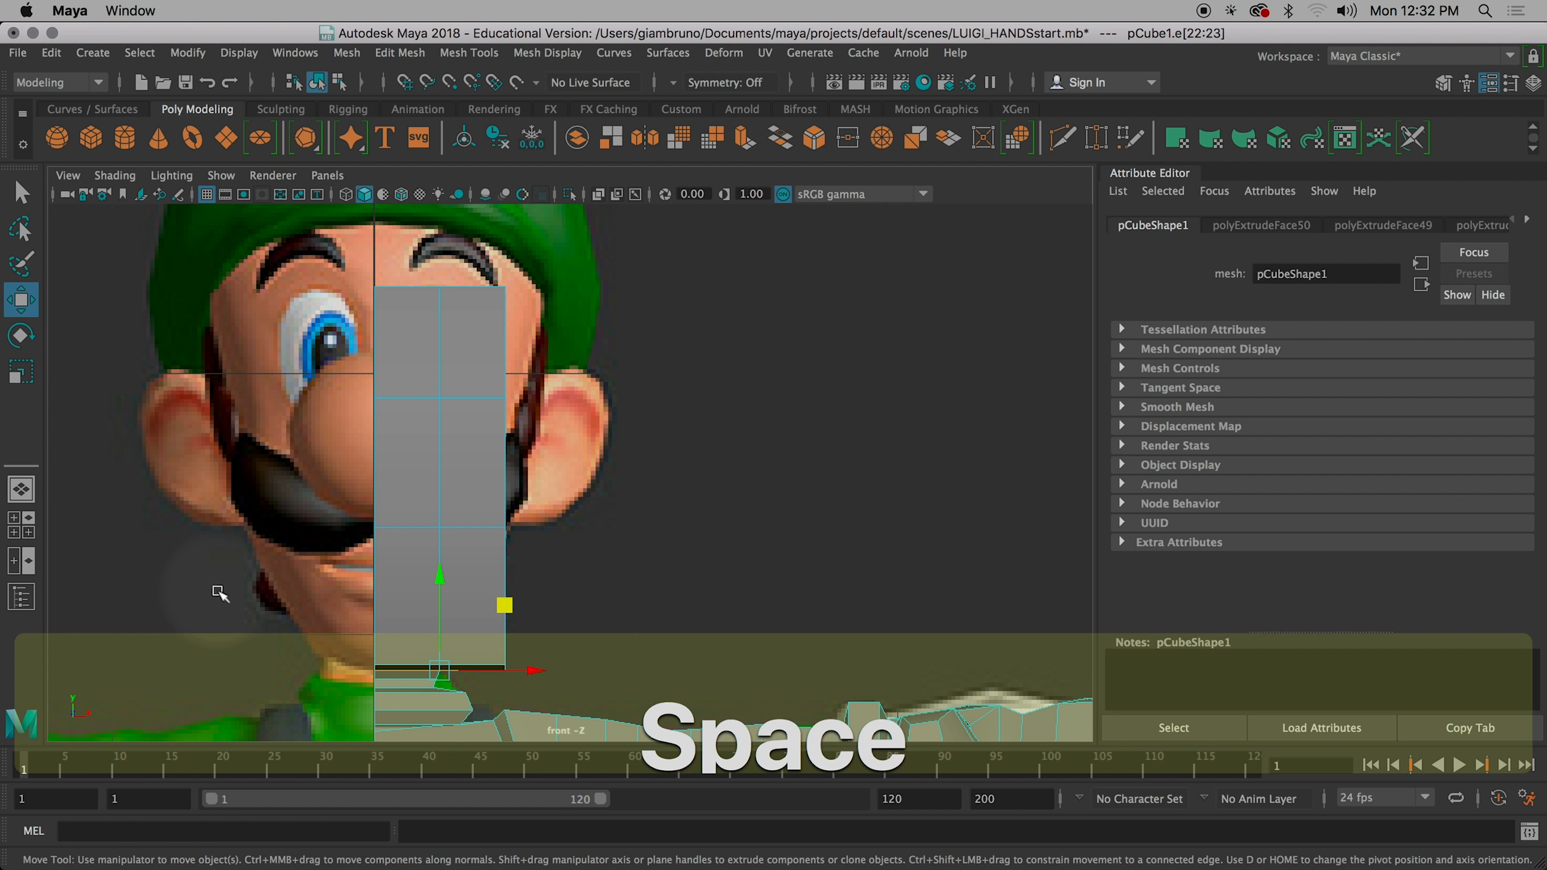
pyautogui.press('alt')
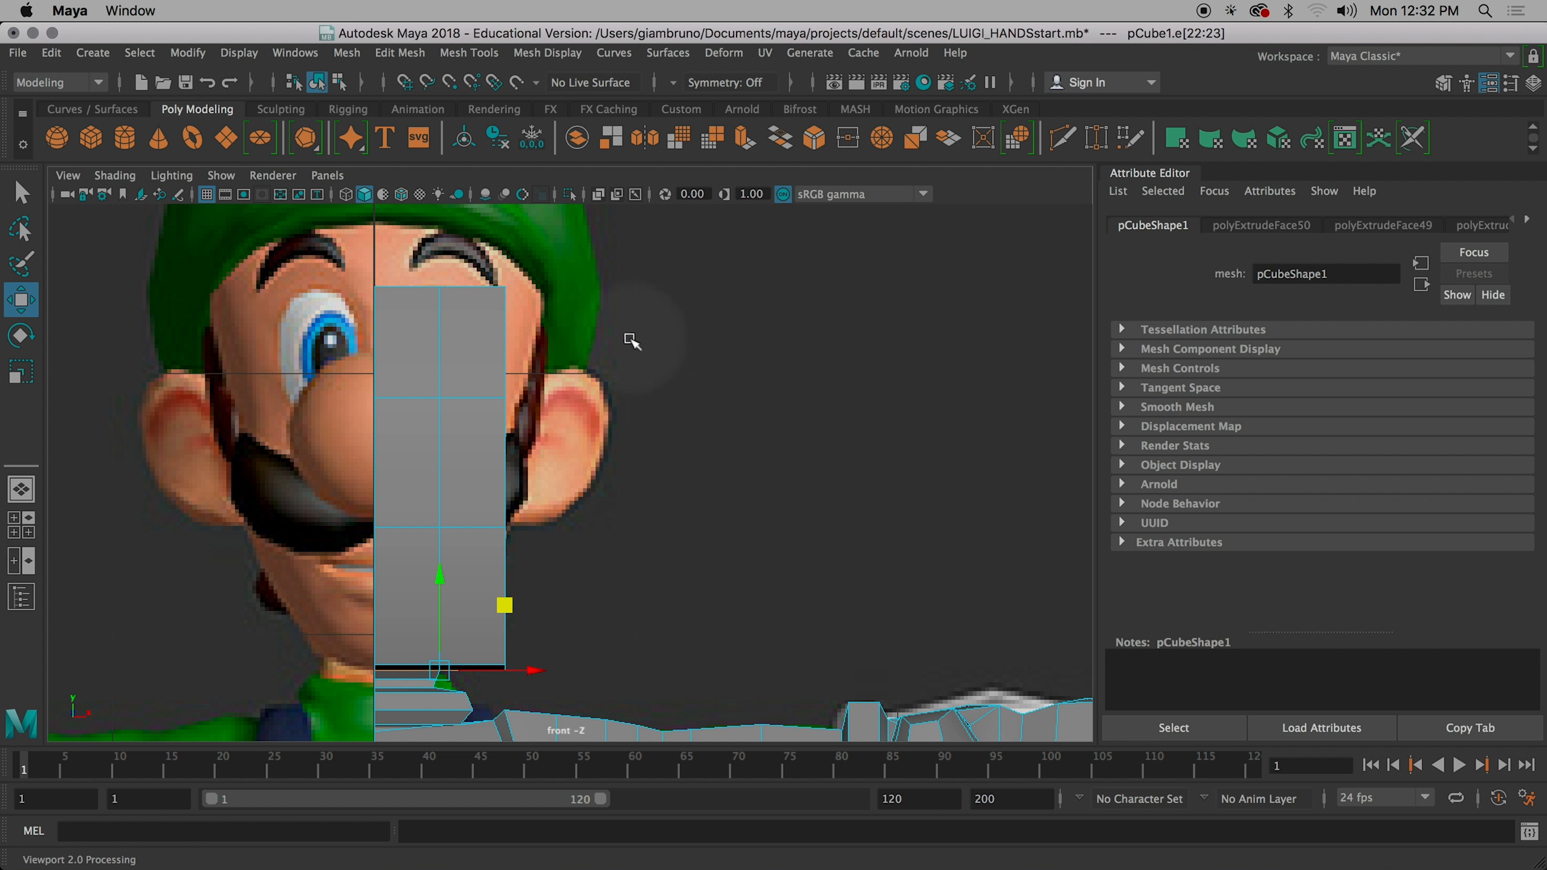
pyautogui.press('space')
pyautogui.keyDown('alt'); pyautogui.moveTo(906, 309); pyautogui.dragTo(1019, 384); pyautogui.keyUp('alt')
pyautogui.scroll(10, 881, 347)
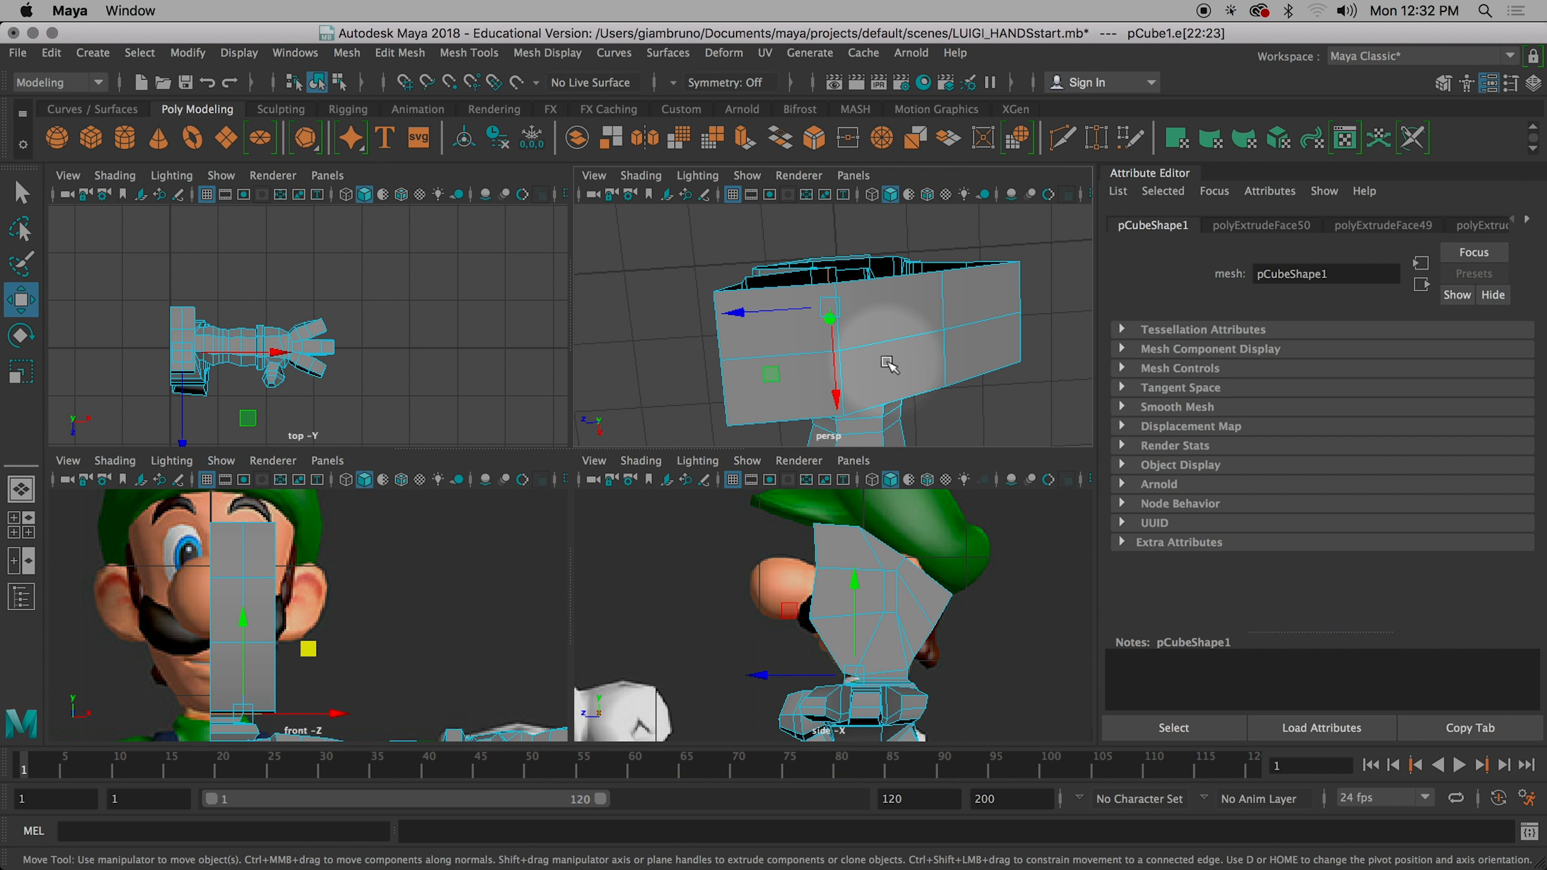
# - Select the inner edges beside the centre line across the top of the head, from the forehead to the back
pyautogui.scroll(-3, 888, 368)
pyautogui.keyDown('alt'); pyautogui.moveTo(888, 368); pyautogui.dragTo(911, 346); pyautogui.keyUp('alt')
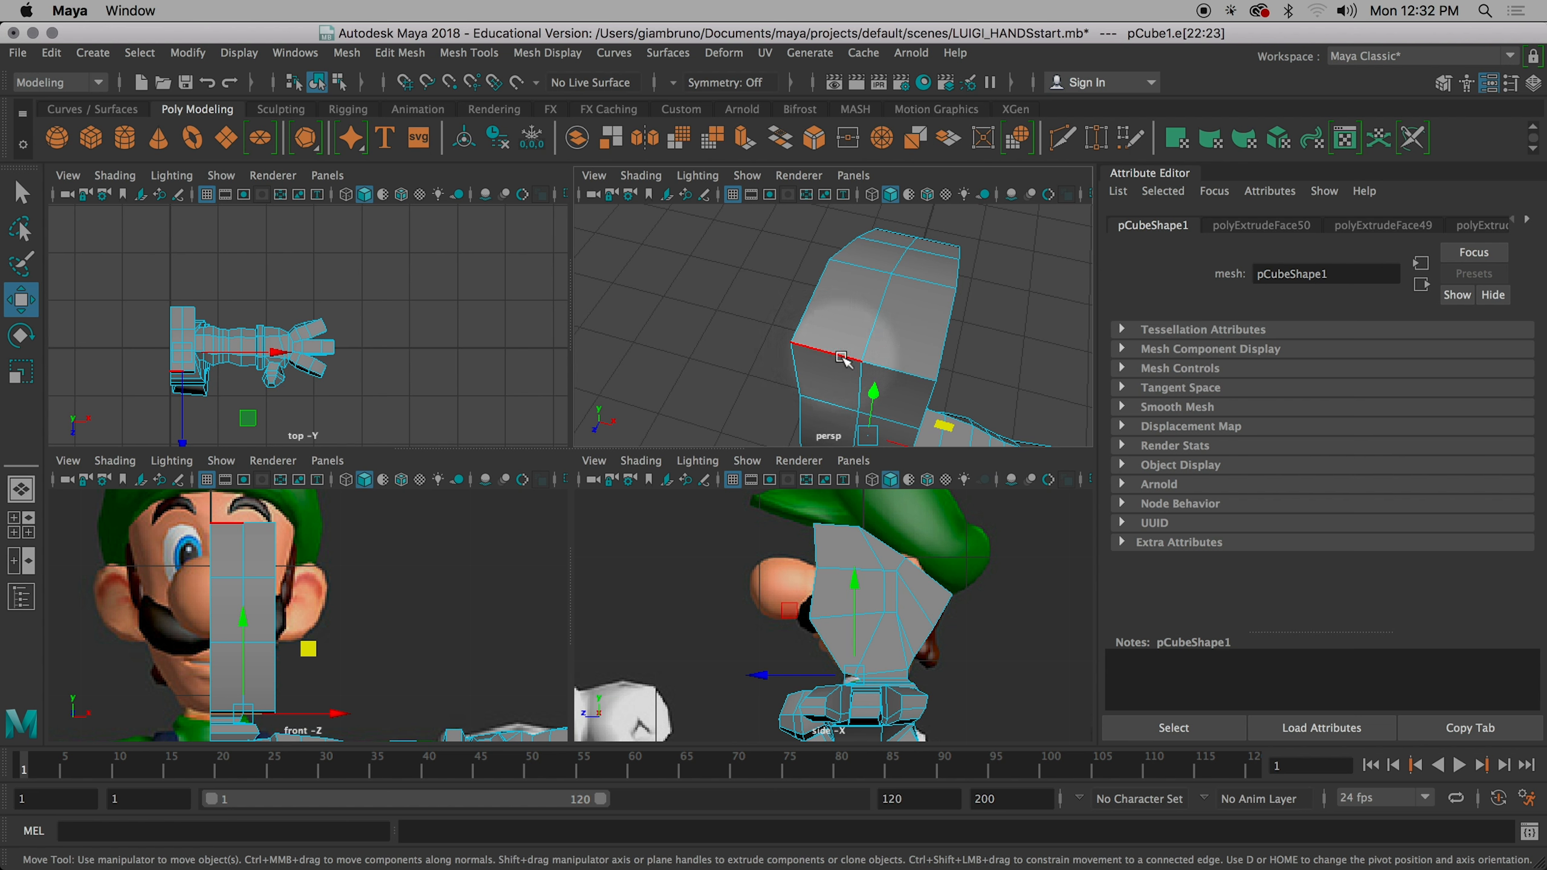
pyautogui.click(822, 349)
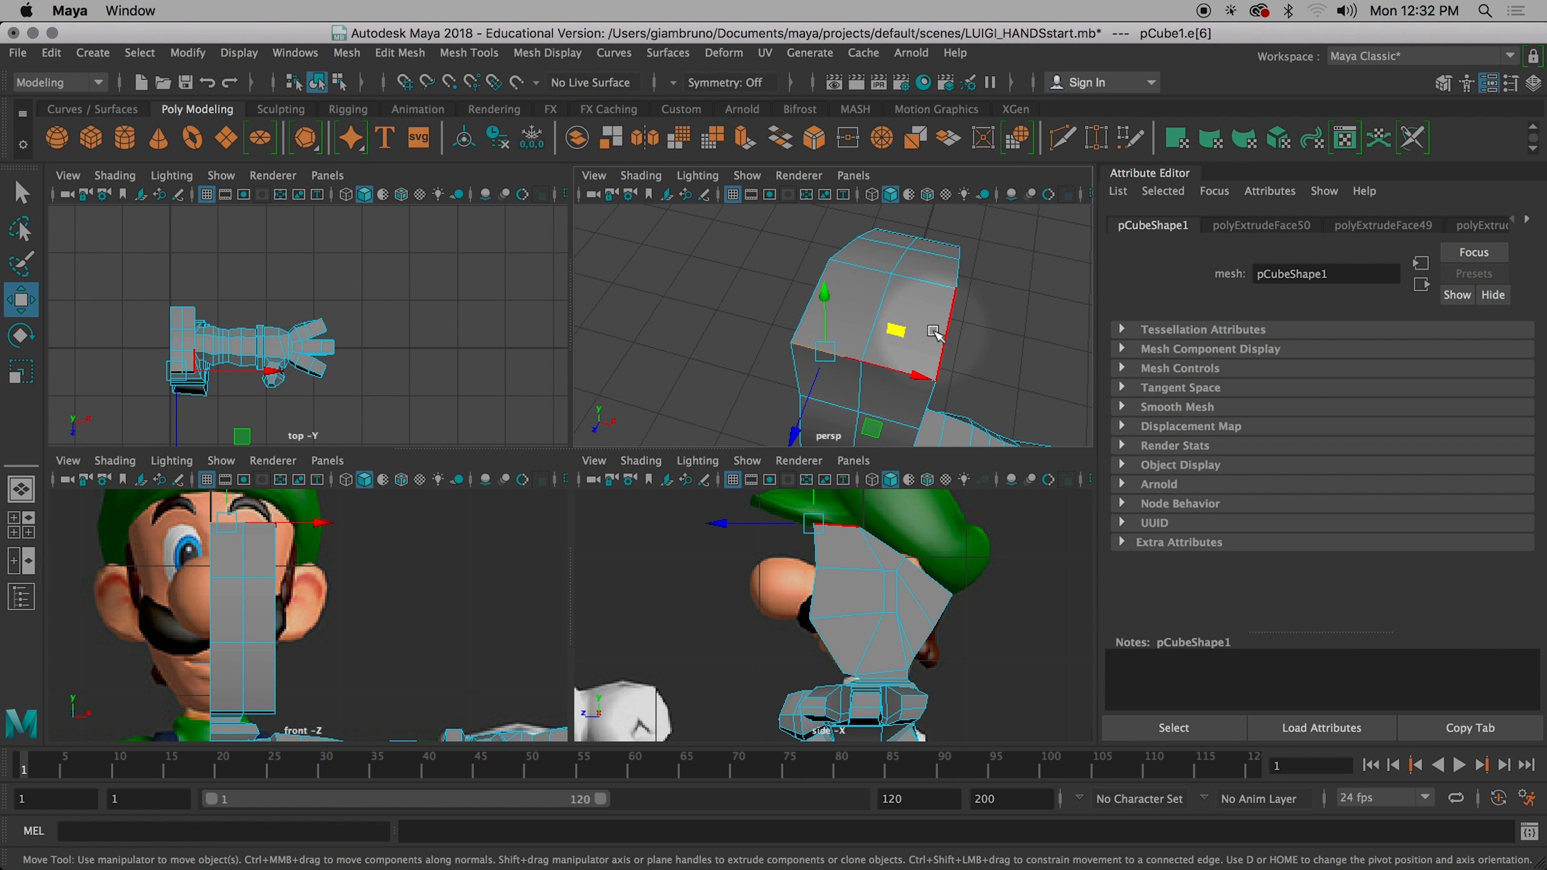
pyautogui.press('q')
pyautogui.keyDown('alt'); pyautogui.moveTo(824, 360); pyautogui.dragTo(846, 311); pyautogui.keyUp('alt')
pyautogui.keyDown('shift'); pyautogui.click(853, 325); pyautogui.keyUp('shift')
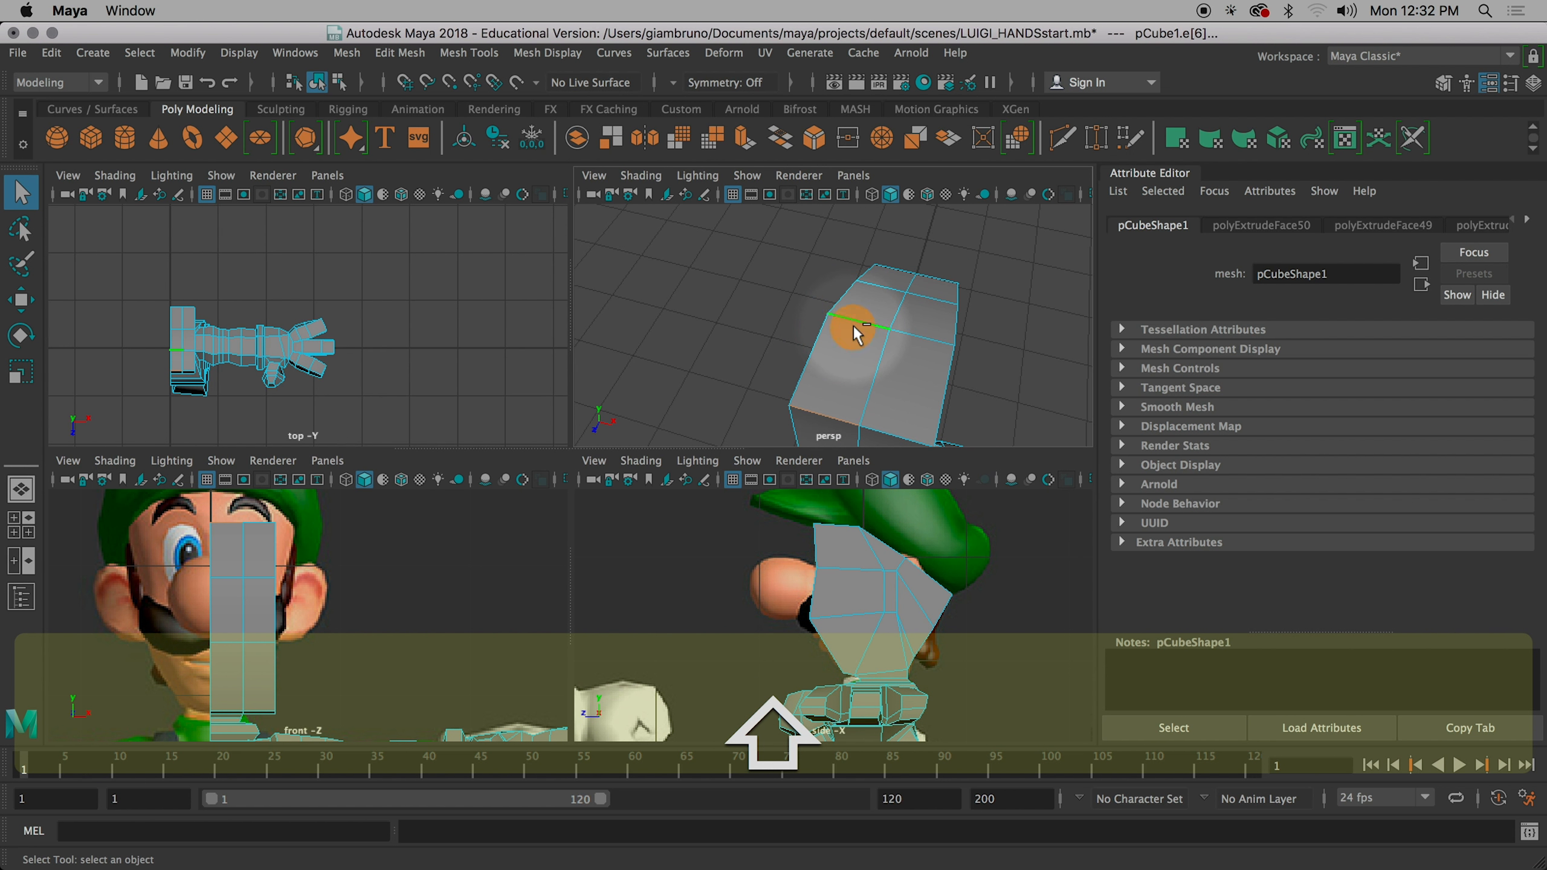
pyautogui.keyDown('shift'); pyautogui.click(881, 291); pyautogui.keyUp('shift')
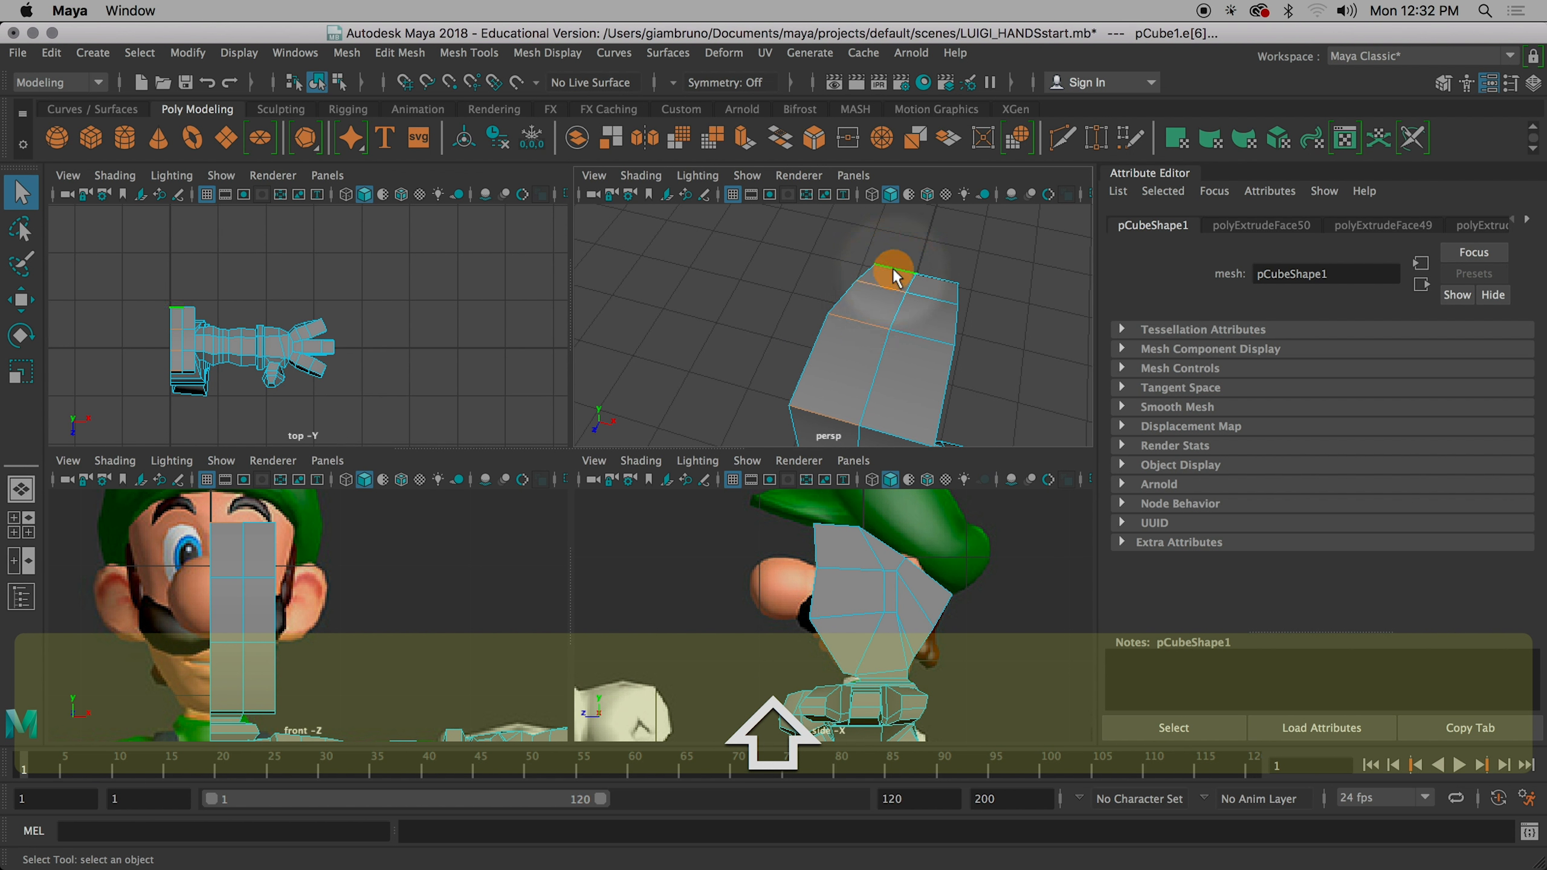
pyautogui.keyDown('alt'); pyautogui.moveTo(859, 339); pyautogui.dragTo(1042, 418); pyautogui.keyUp('alt')
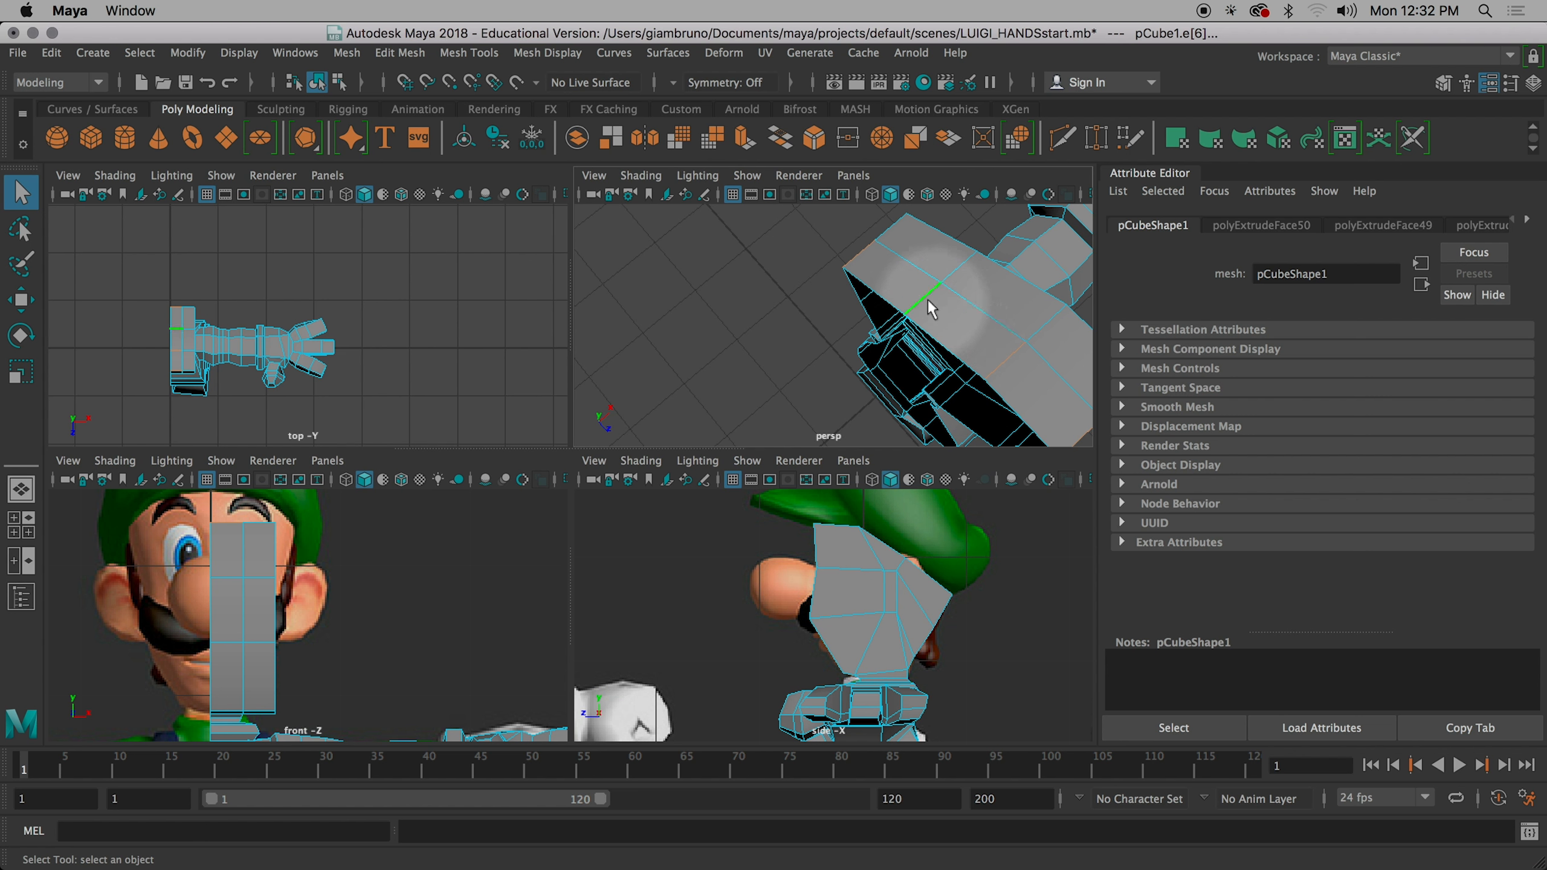
pyautogui.keyDown('shift'); pyautogui.click(869, 255); pyautogui.keyUp('shift')
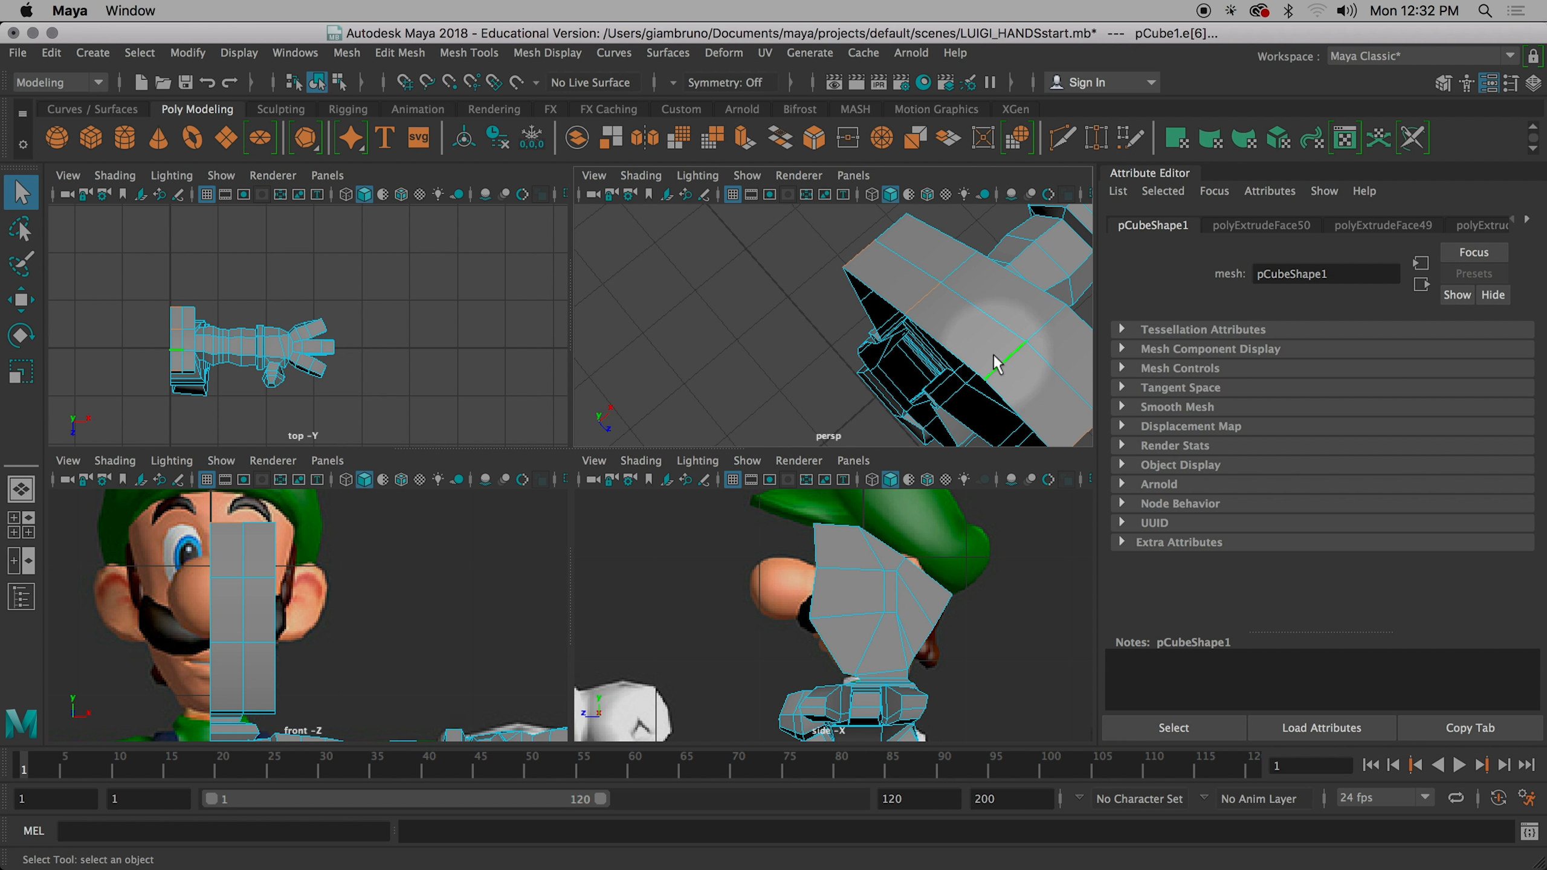
pyautogui.keyDown('shift'); pyautogui.click(921, 305); pyautogui.keyUp('shift')
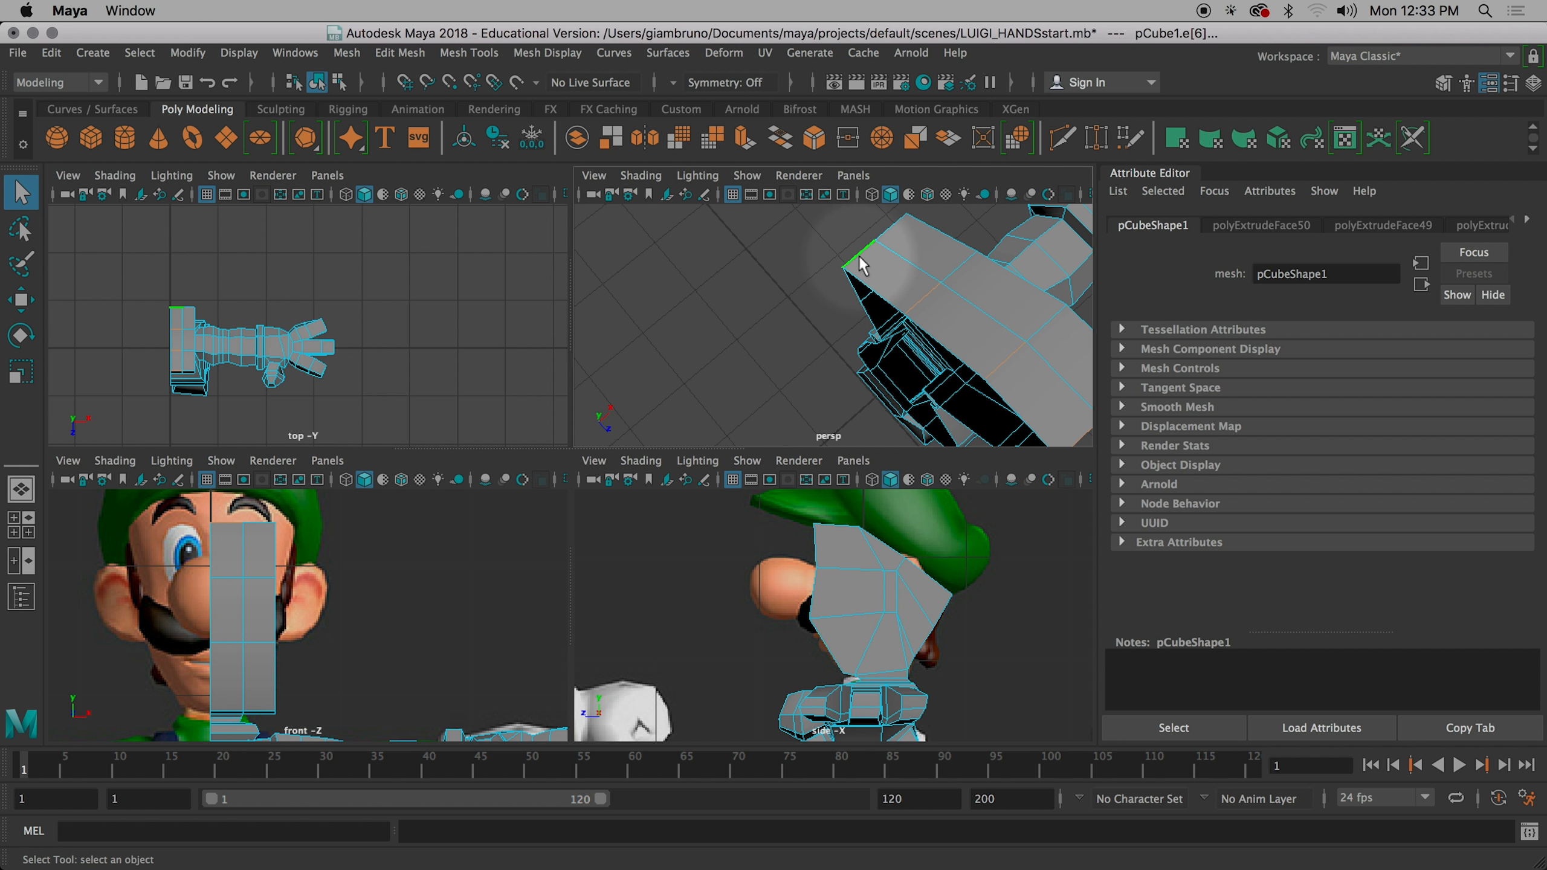
pyautogui.keyDown('alt'); pyautogui.moveTo(858, 255); pyautogui.dragTo(914, 269); pyautogui.keyUp('alt')
pyautogui.keyDown('alt'); pyautogui.moveTo(914, 268); pyautogui.dragTo(949, 339, button='middle'); pyautogui.keyUp('alt')
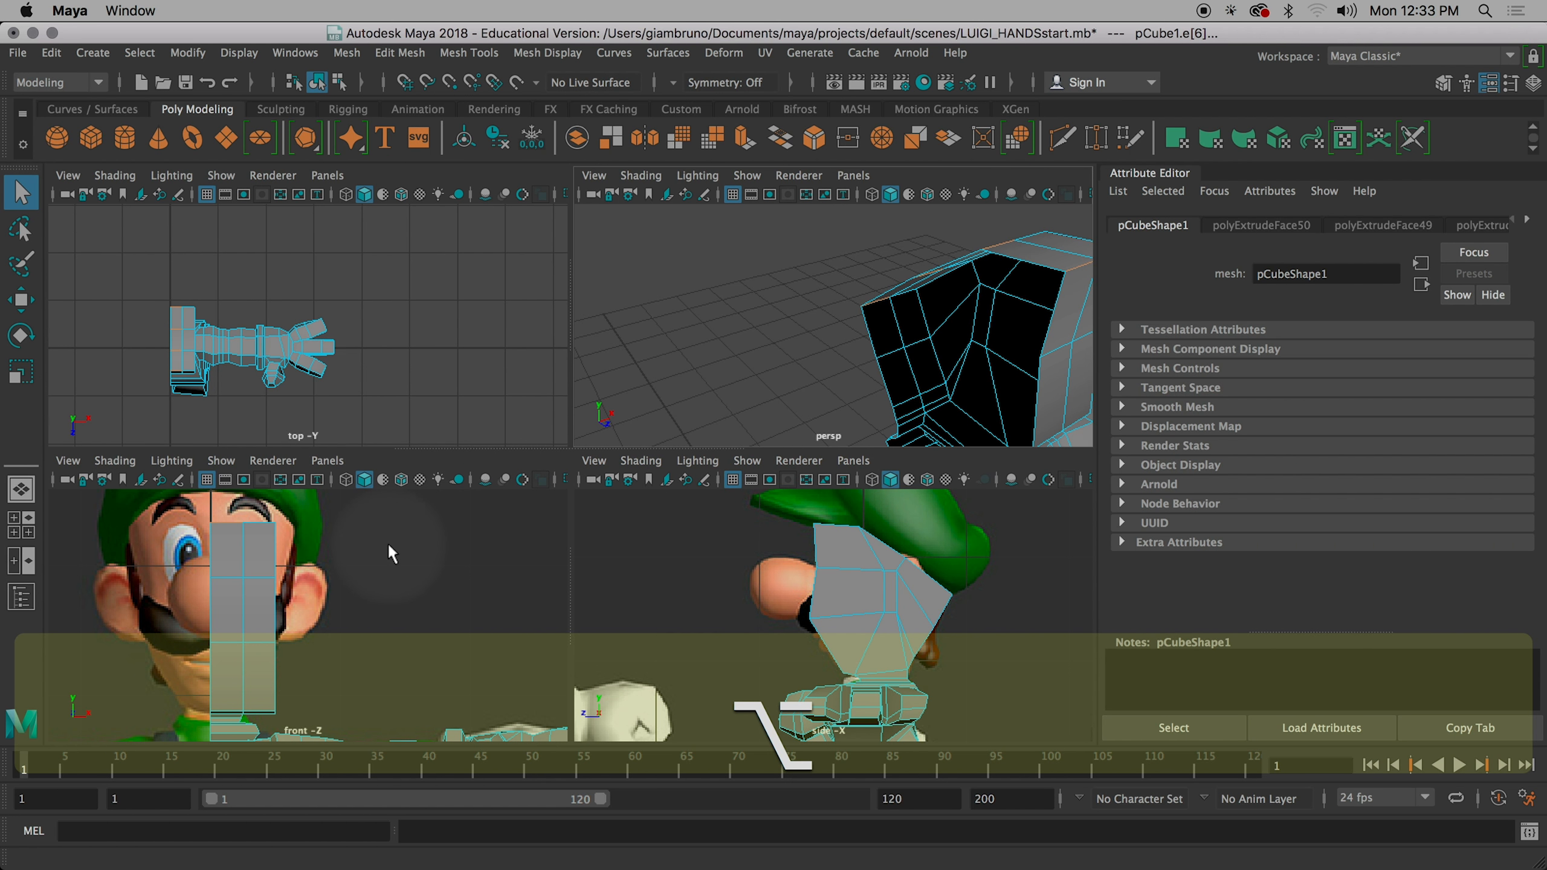
# - Raise the selected inner top edges to about Y 5.24 in the front view, meeting the hat brim
pyautogui.press('space')
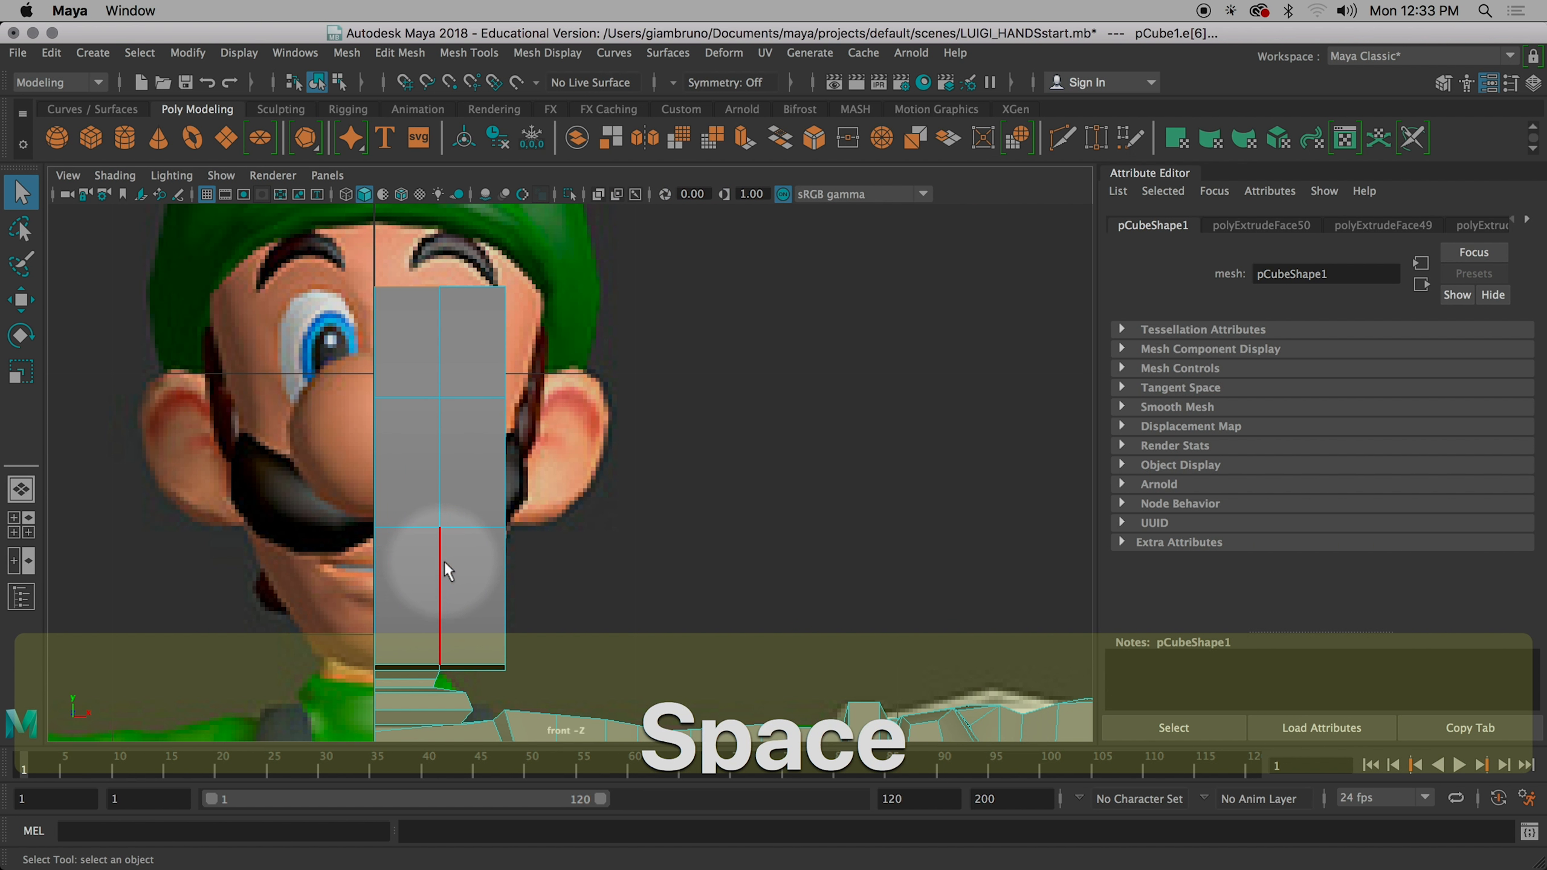
pyautogui.keyDown('alt'); pyautogui.moveTo(546, 563); pyautogui.dragTo(552, 702, button='middle'); pyautogui.keyUp('alt')
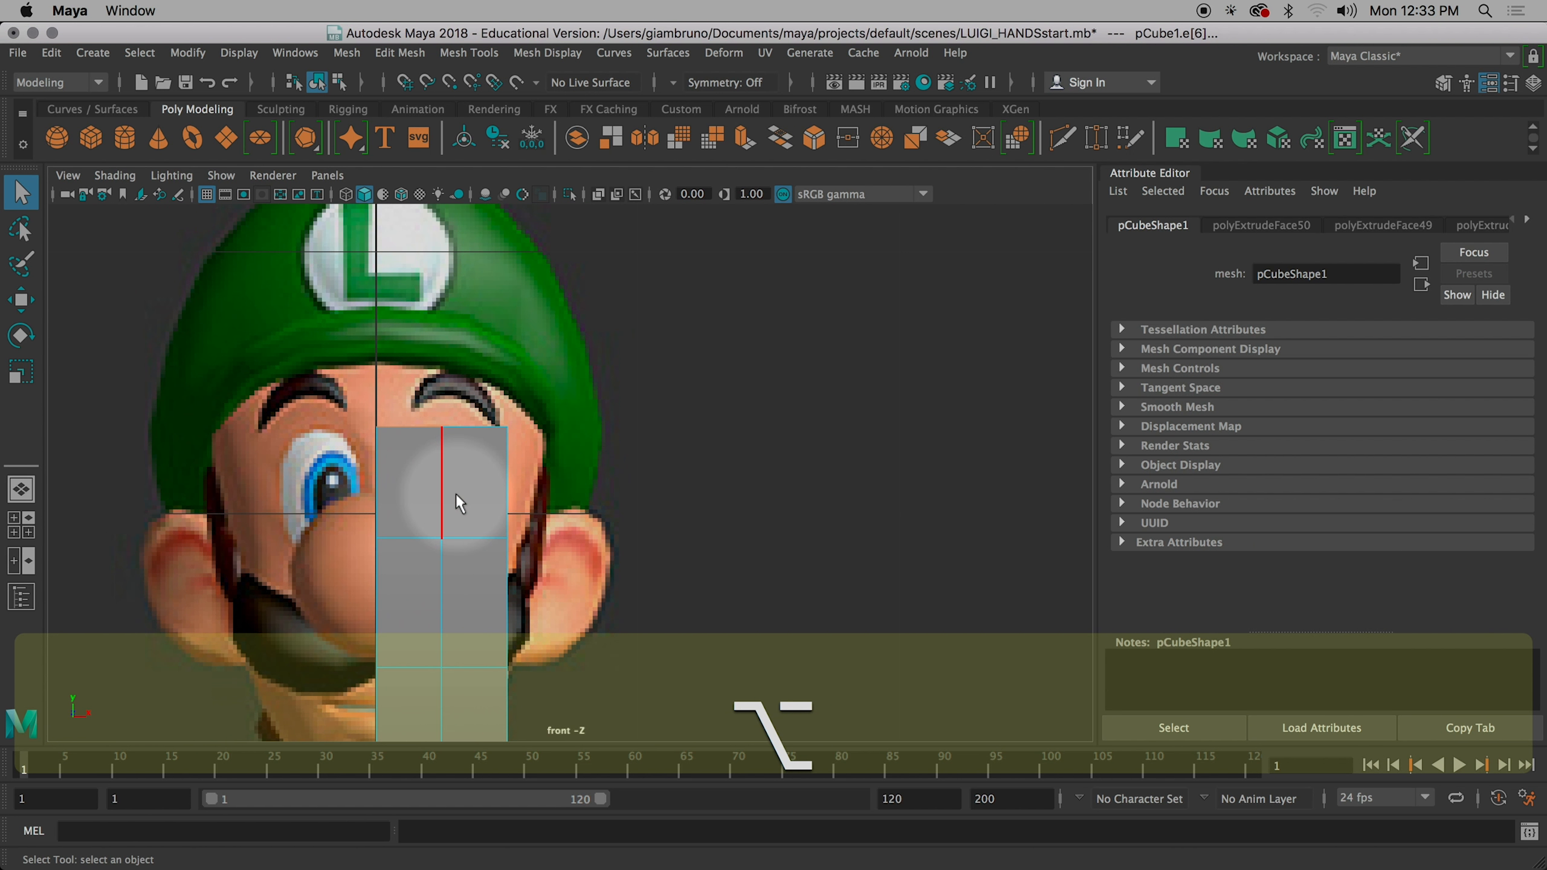
pyautogui.press('w')
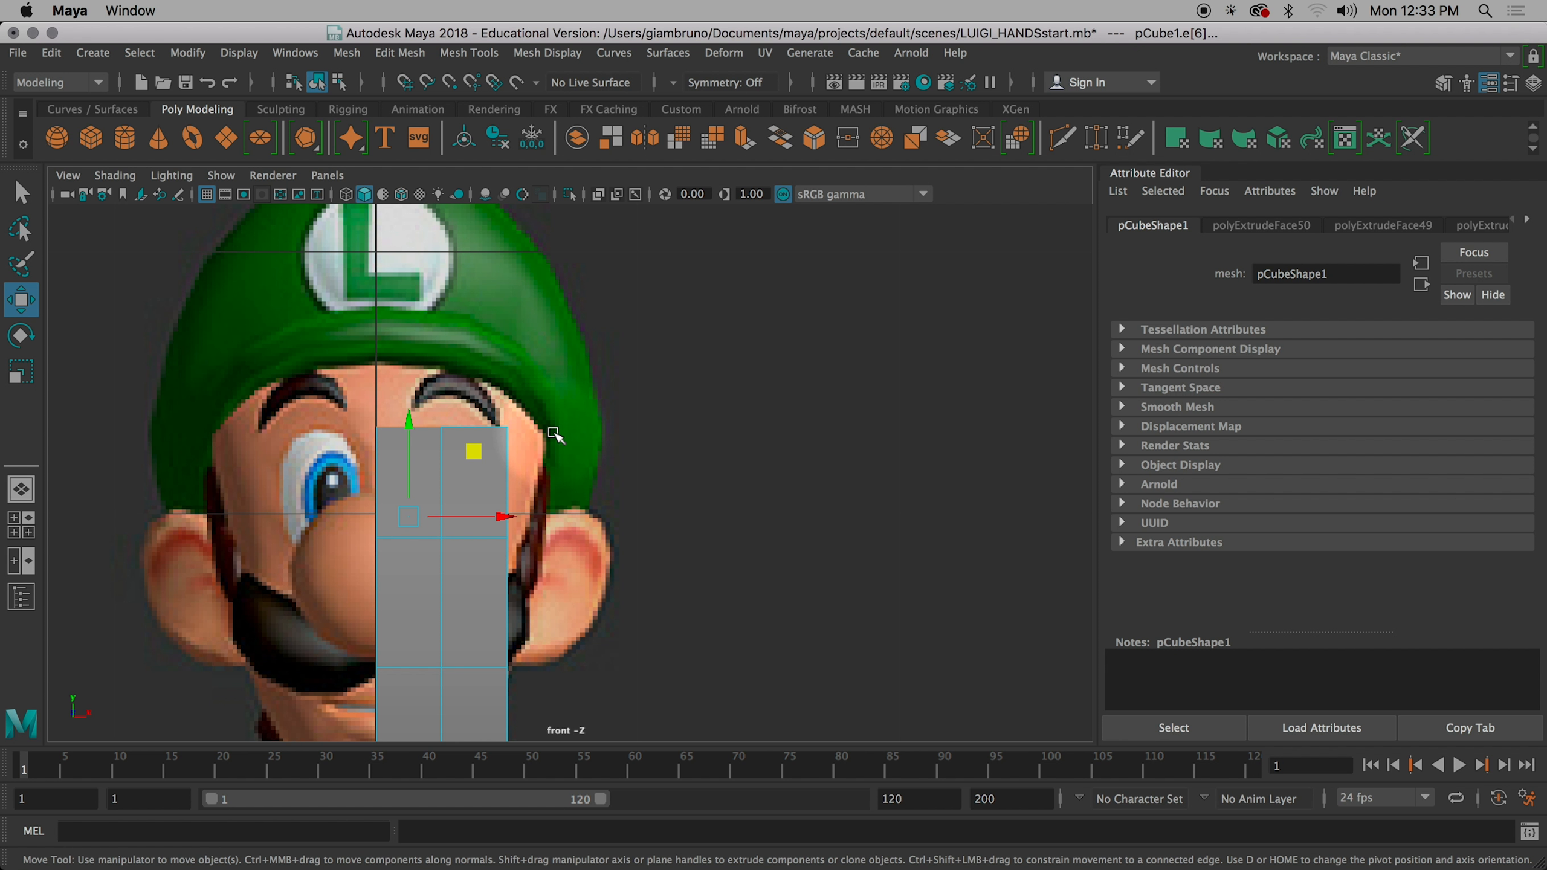
pyautogui.moveTo(409, 424); pyautogui.dragTo(407, 357)
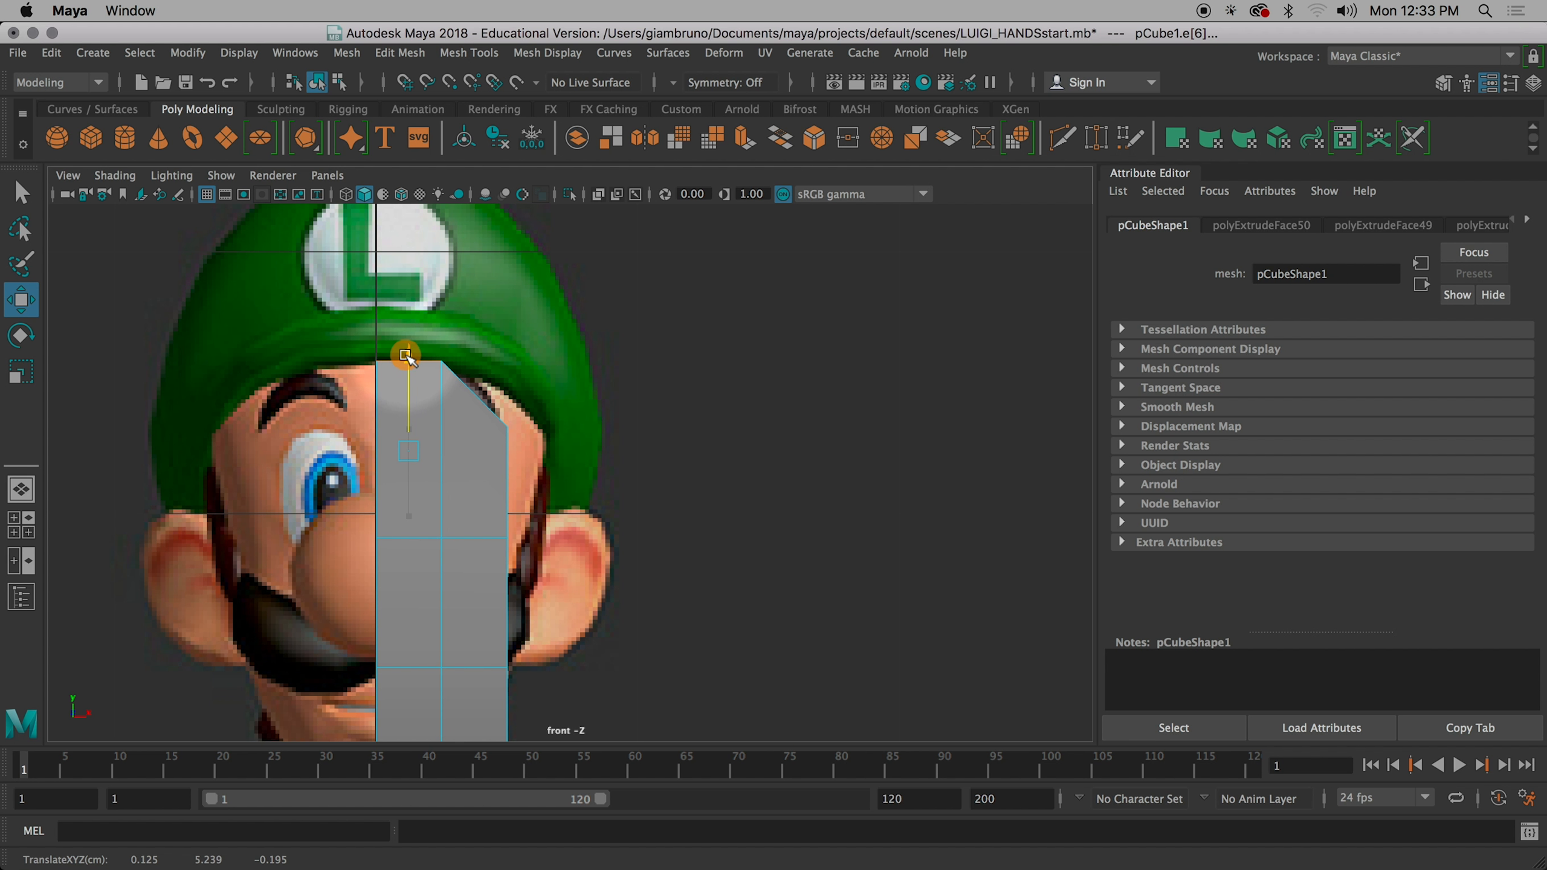
pyautogui.moveTo(405, 356); pyautogui.dragTo(407, 354)
pyautogui.moveTo(407, 355); pyautogui.dragTo(406, 357)
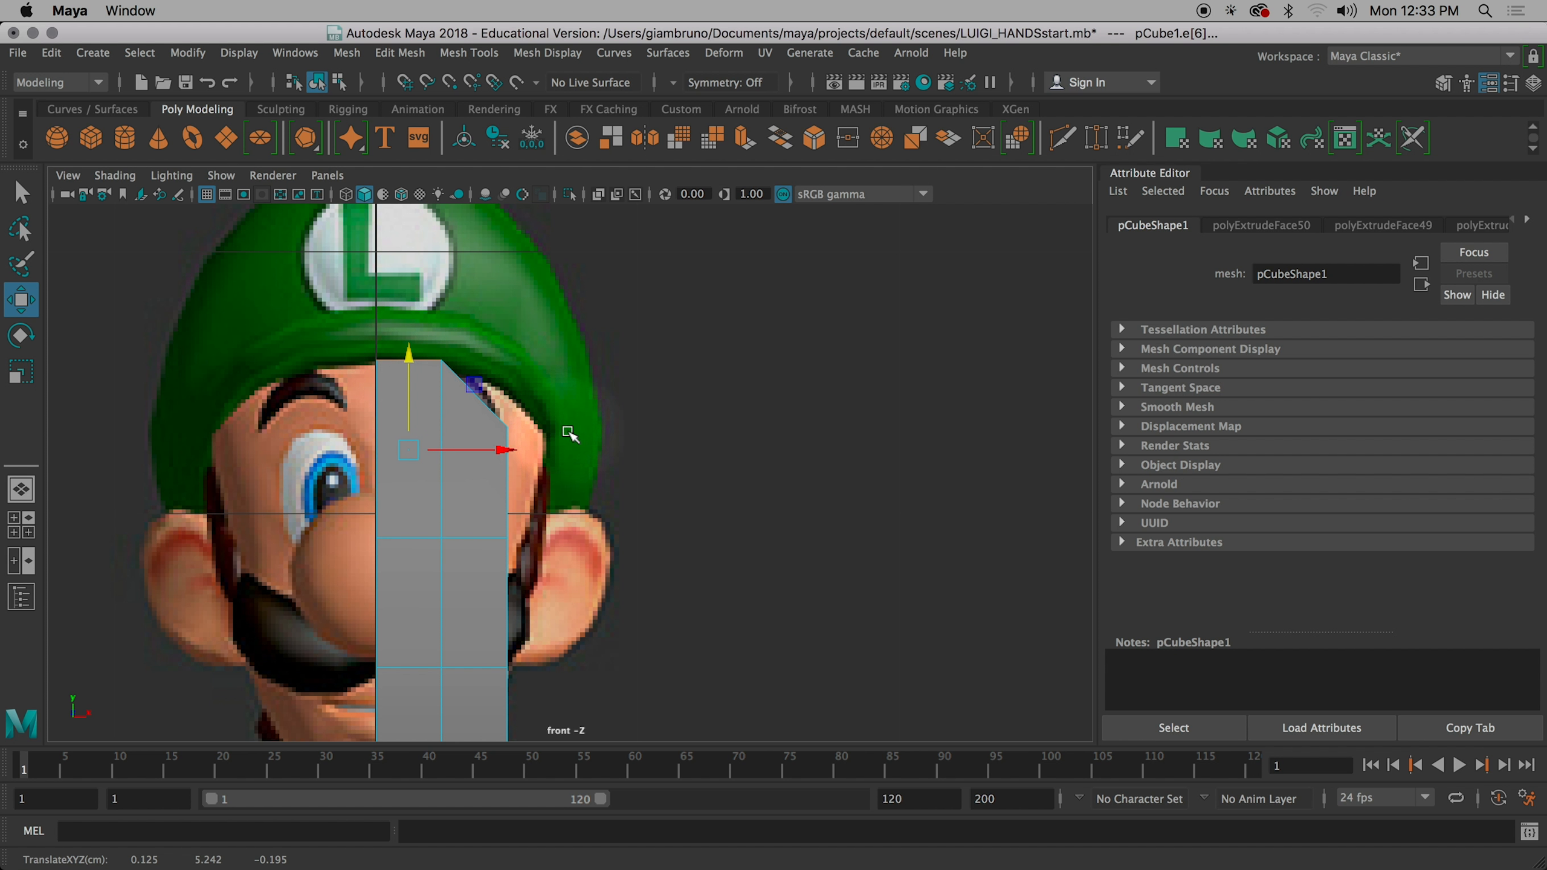
# - Inspect the raised crown of the head in the perspective view and compare it with the front reference
pyautogui.press('space')
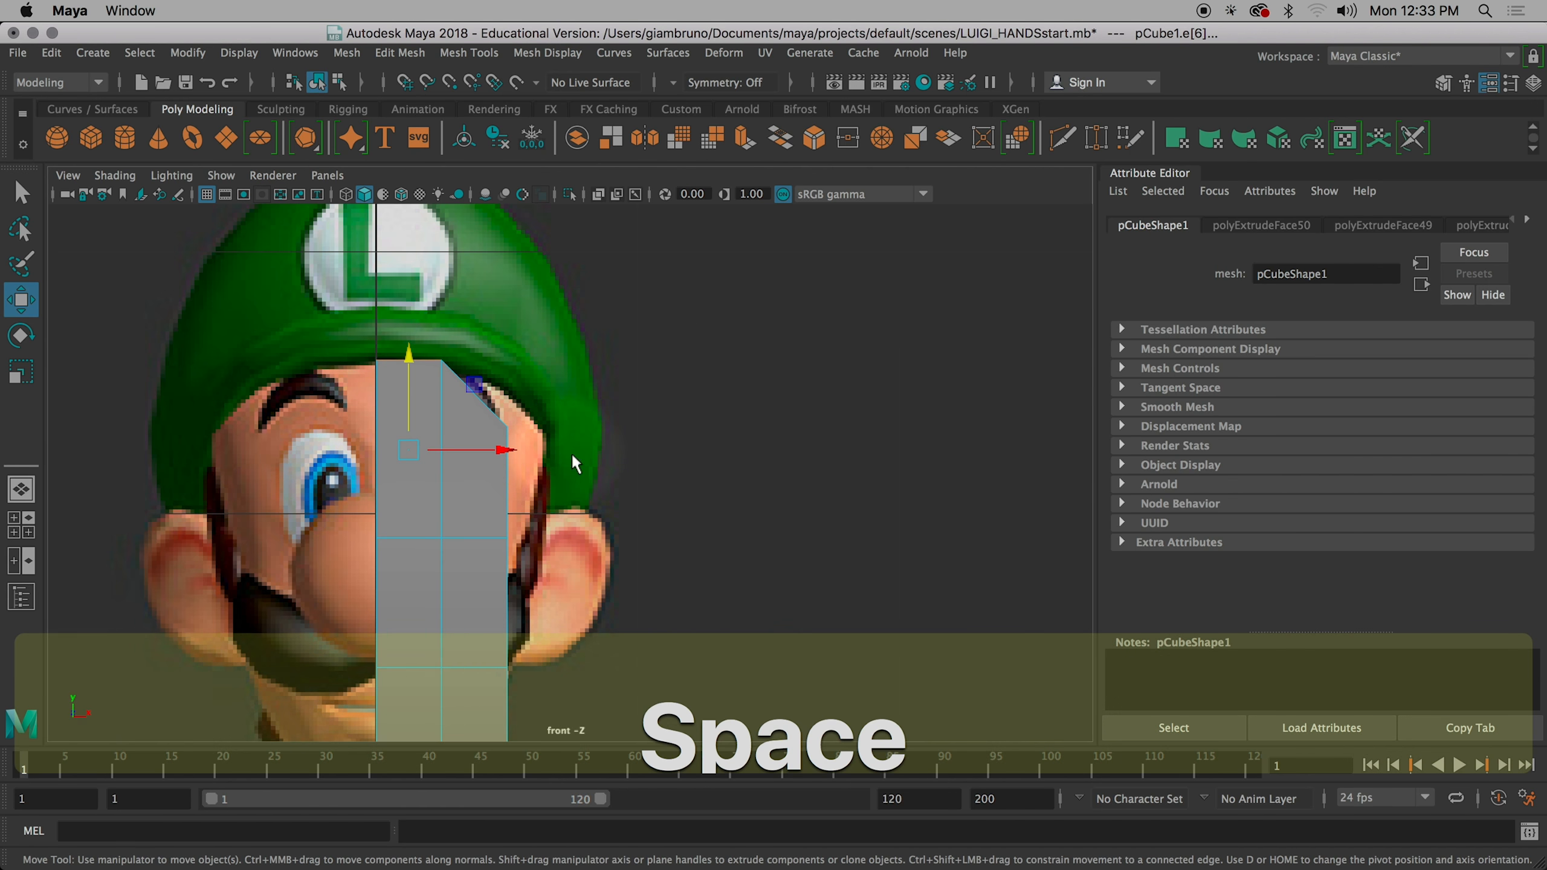
pyautogui.keyDown('alt'); pyautogui.moveTo(918, 418); pyautogui.dragTo(866, 440); pyautogui.keyUp('alt')
pyautogui.scroll(5, 884, 389)
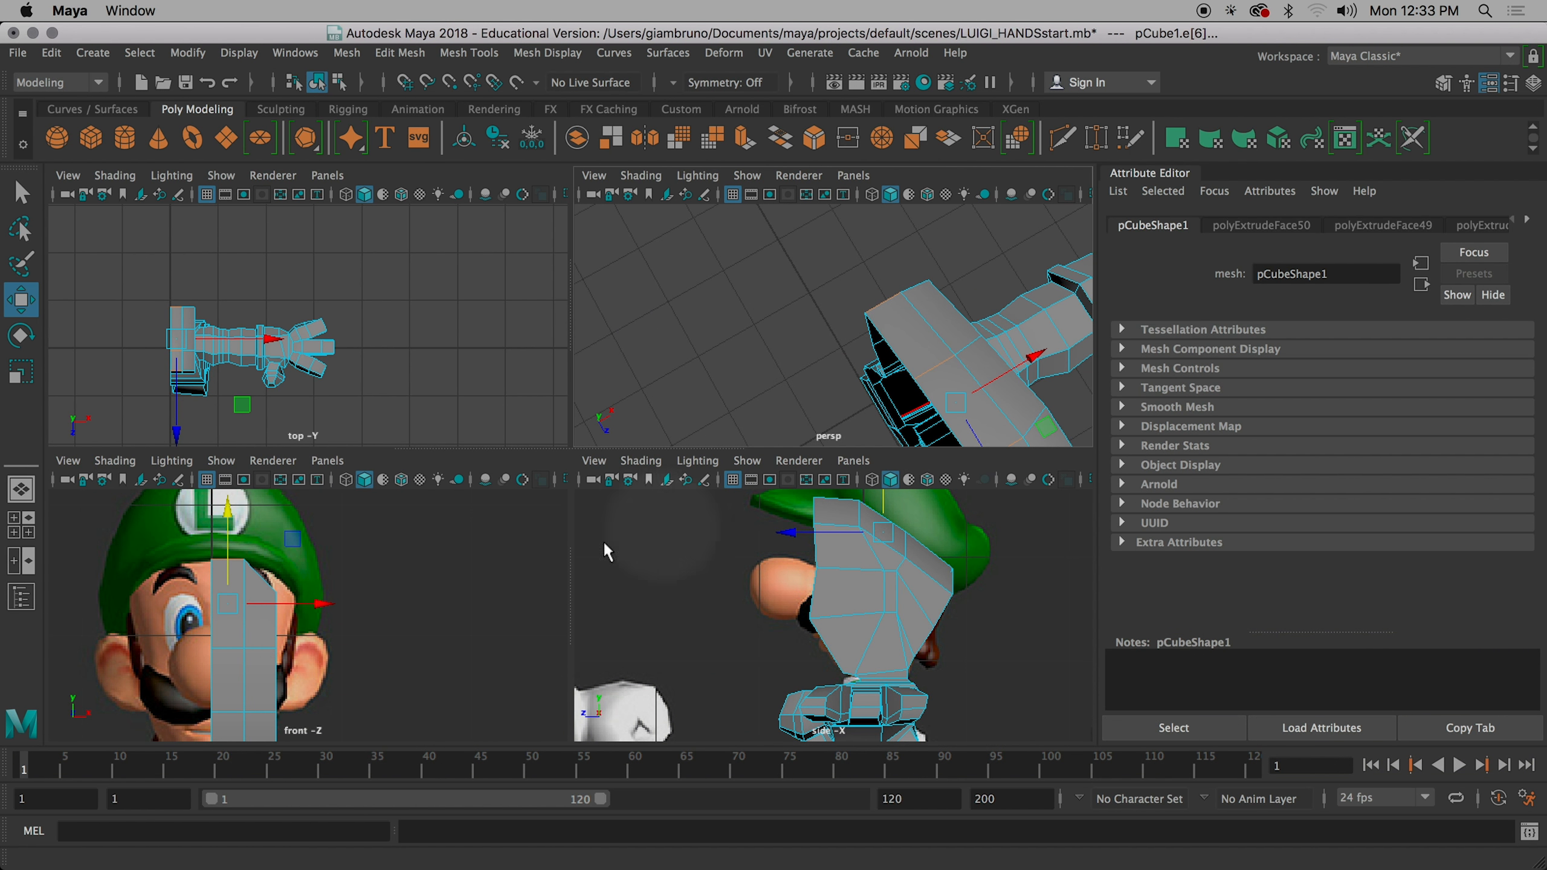
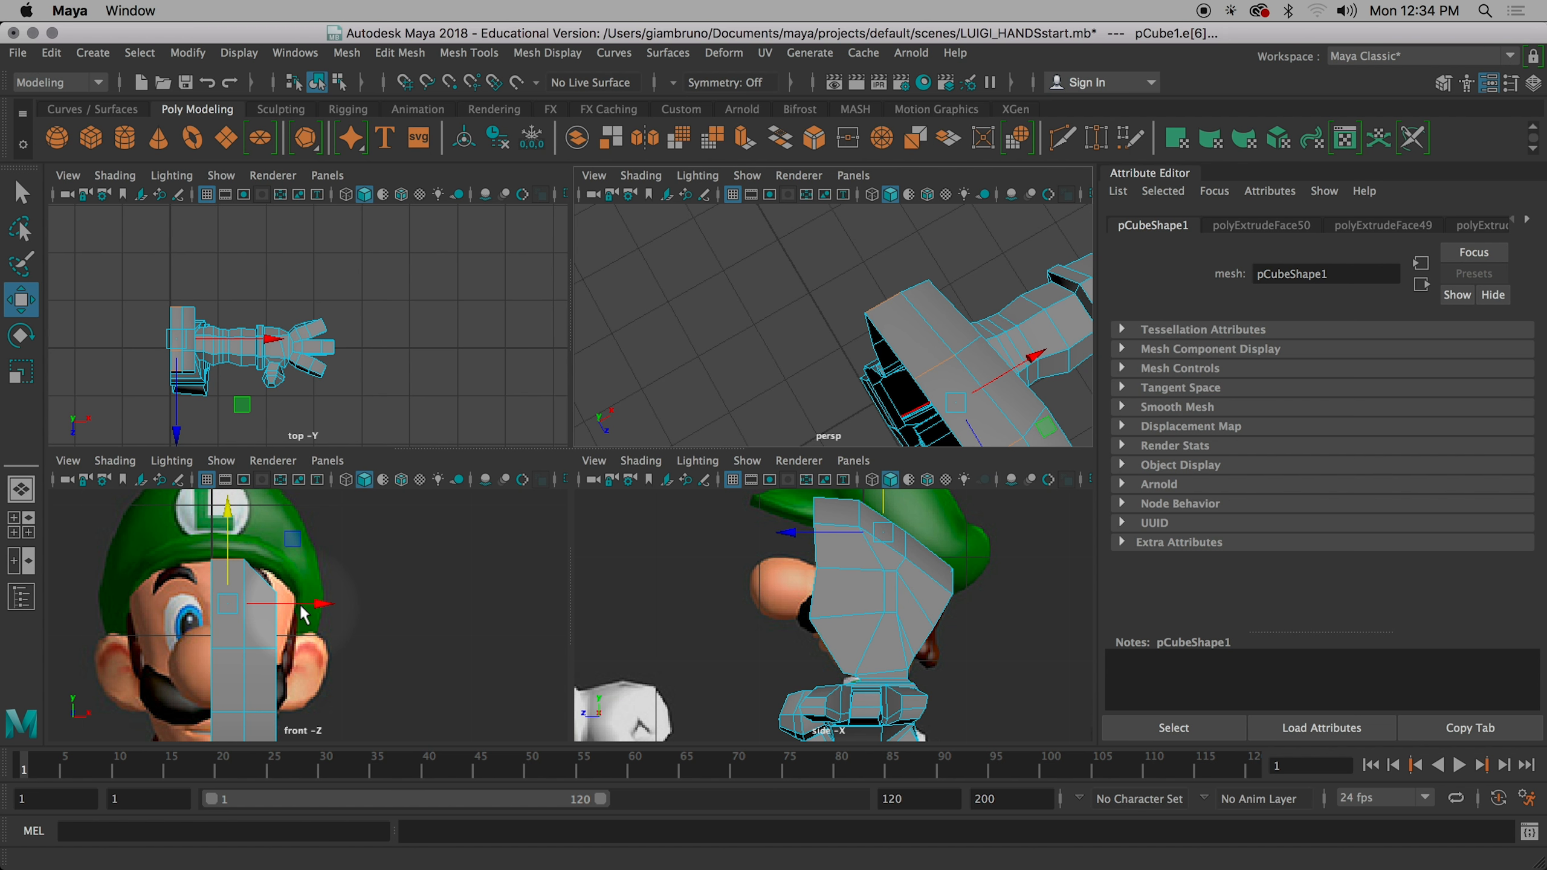
pyautogui.scroll(3, 265, 356)
pyautogui.scroll(-6, 262, 359)
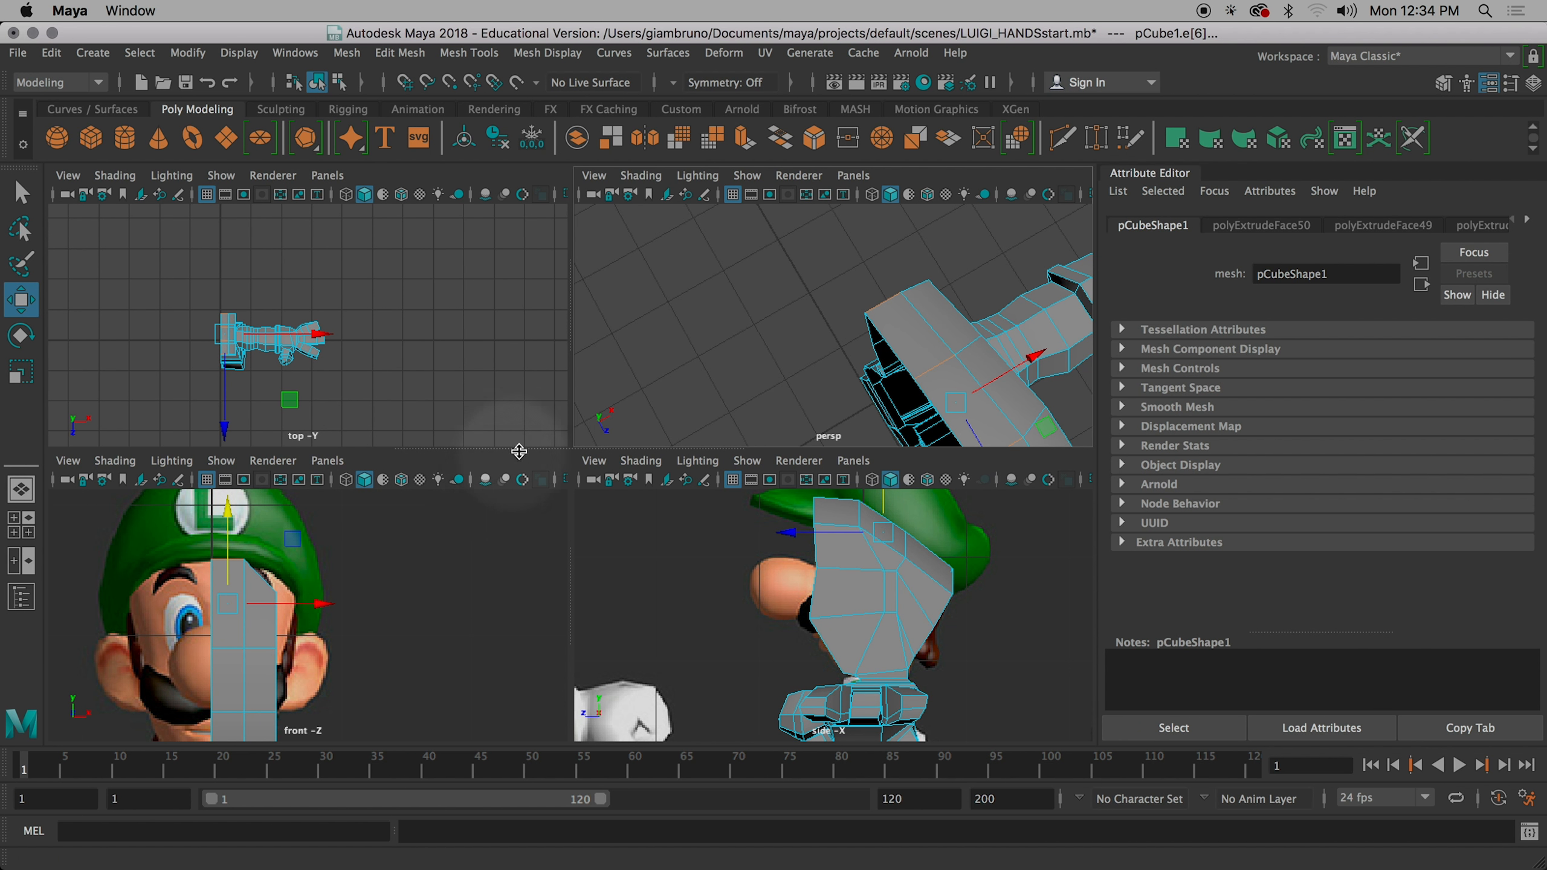
pyautogui.press('space')
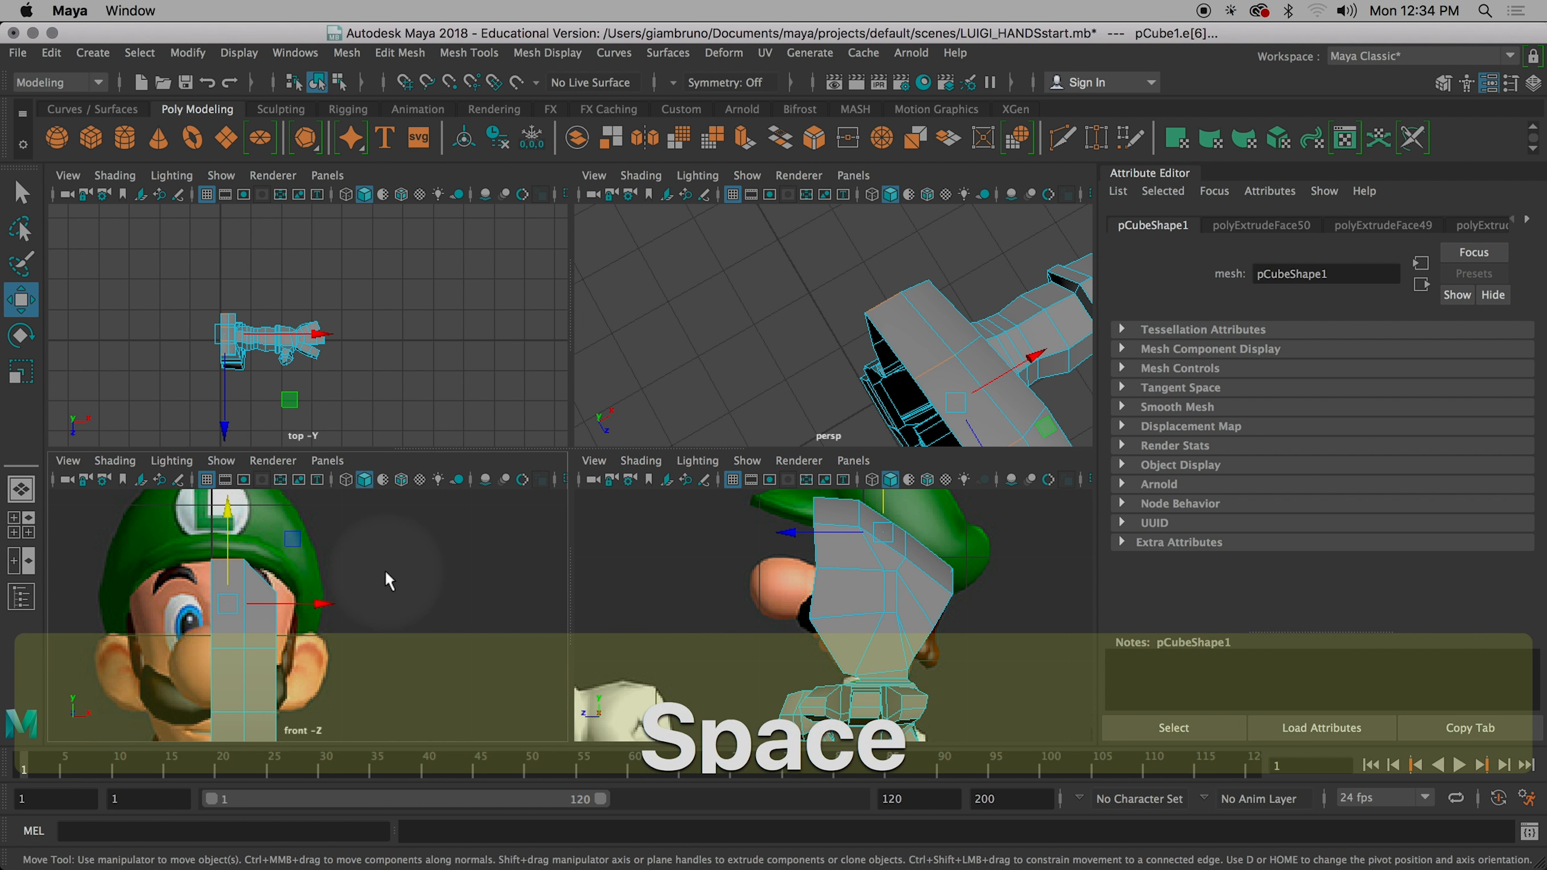
pyautogui.scroll(5, 426, 561)
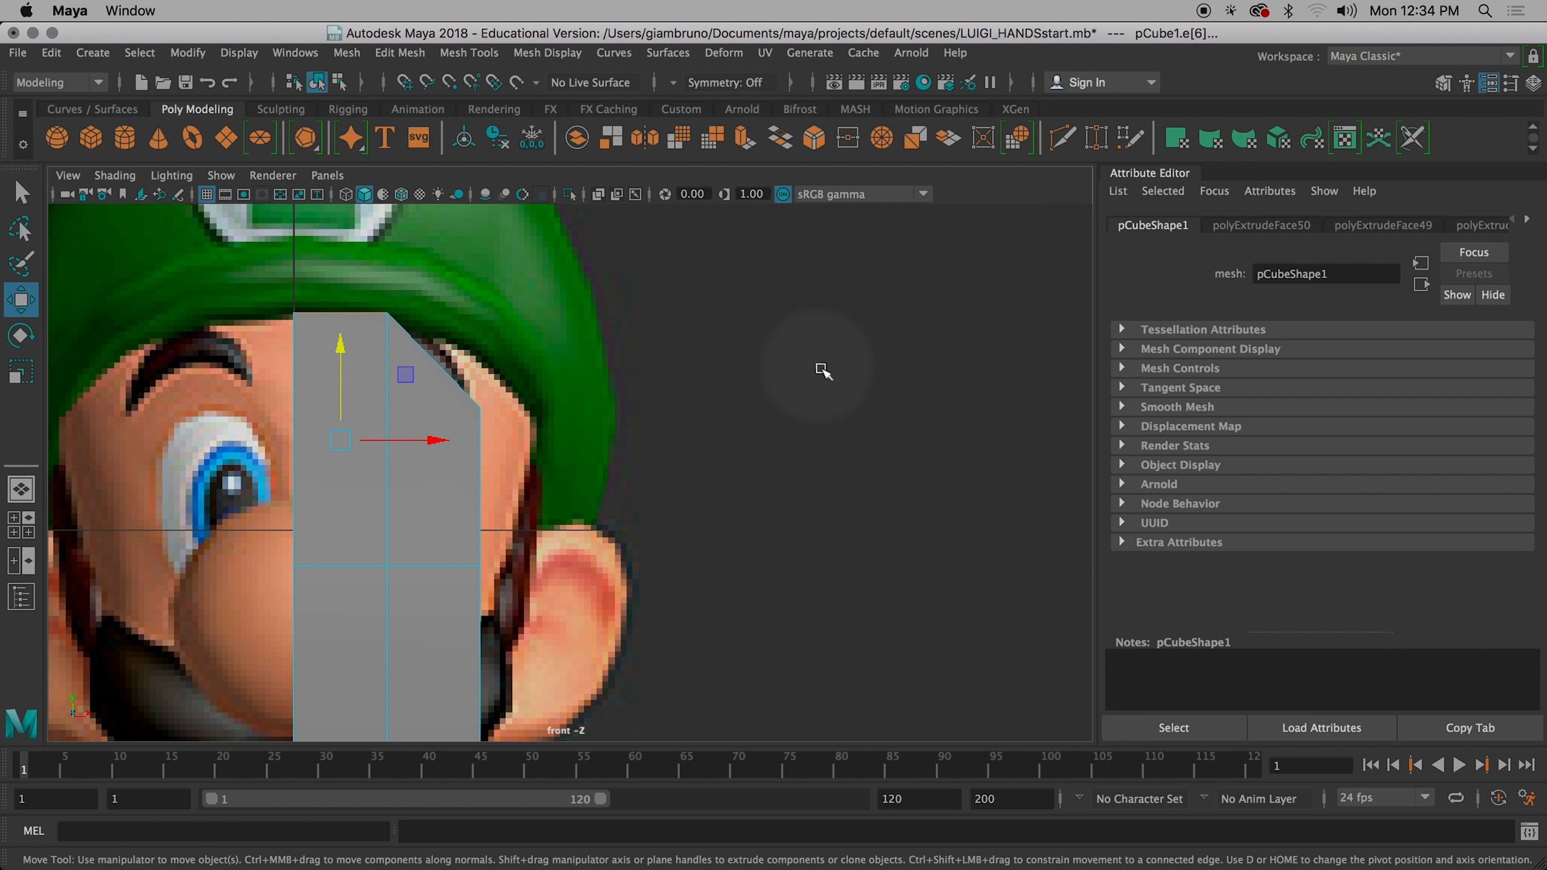
pyautogui.press('space')
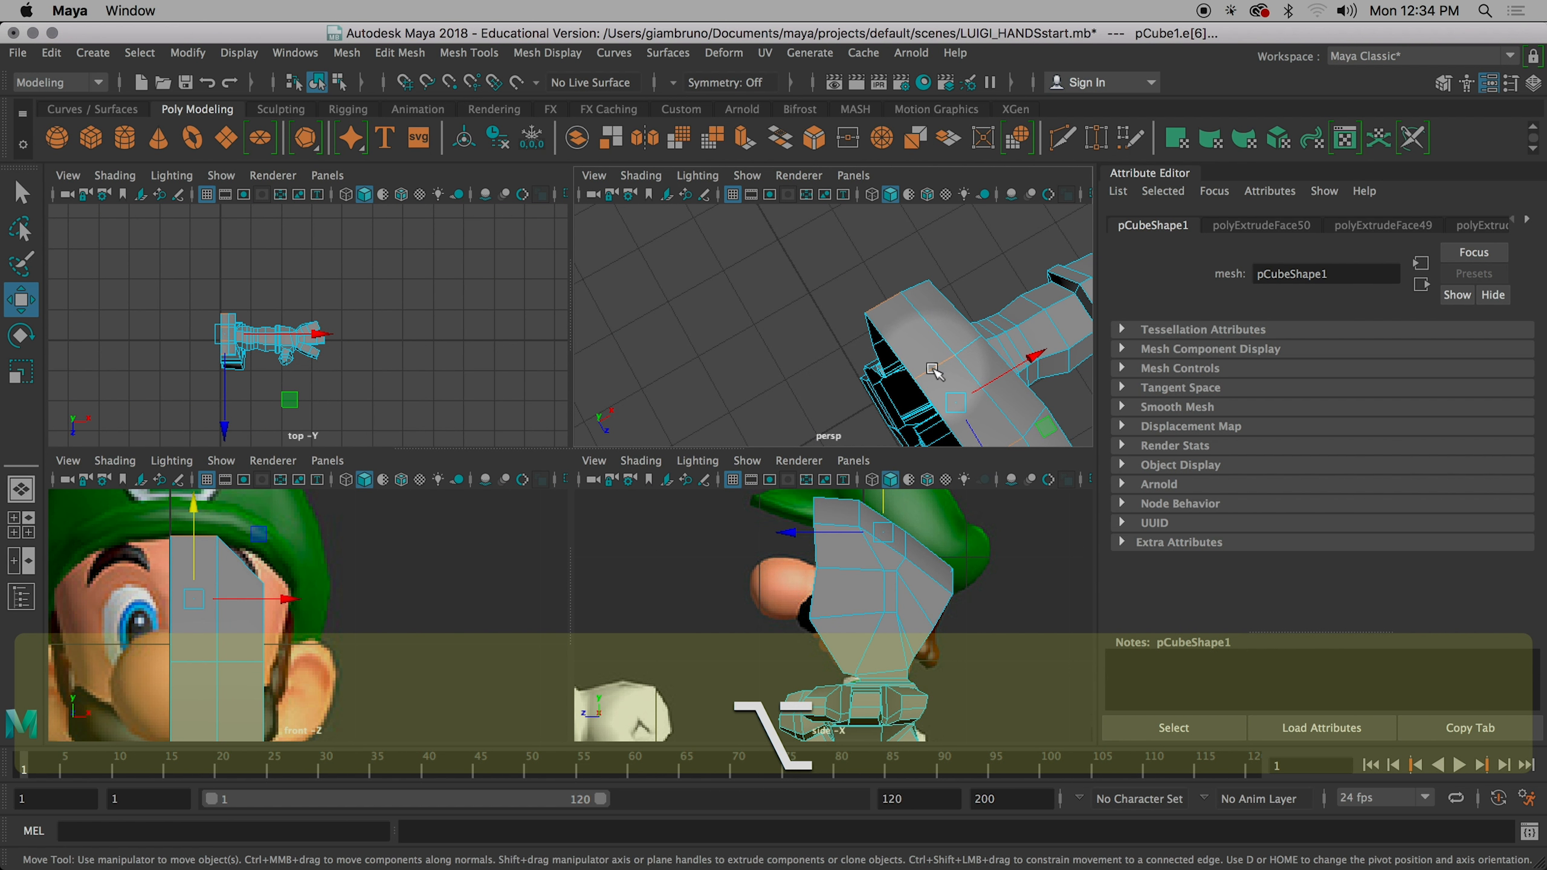
# - Select the outer edge loop along the upper side of the head and move it outward in X to the reference face's width
pyautogui.keyDown('alt'); pyautogui.moveTo(936, 389); pyautogui.dragTo(766, 307); pyautogui.keyUp('alt')
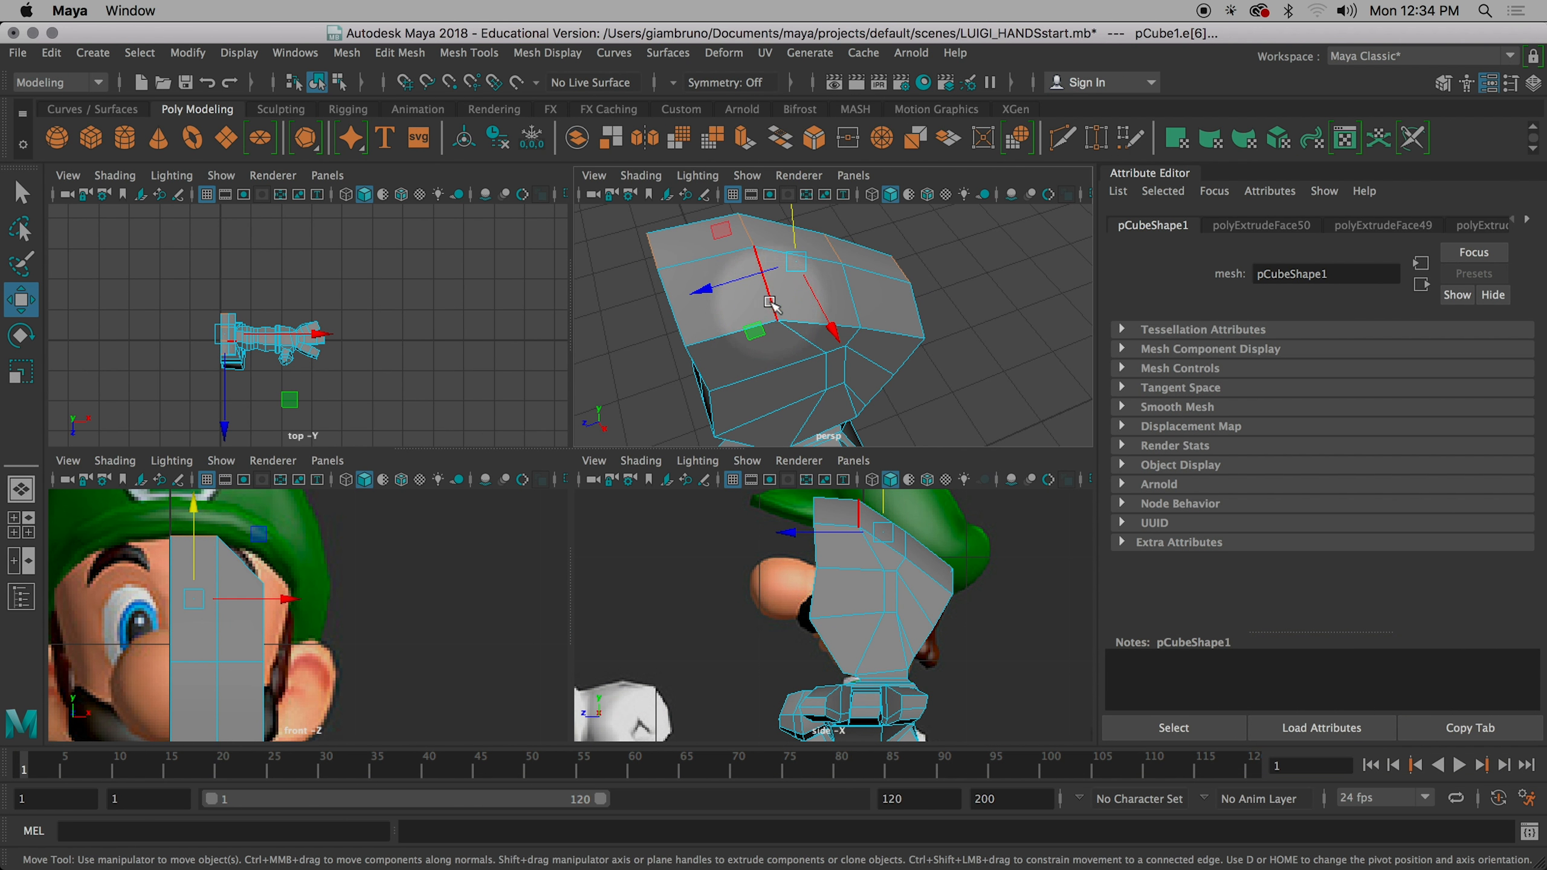
pyautogui.click(717, 335)
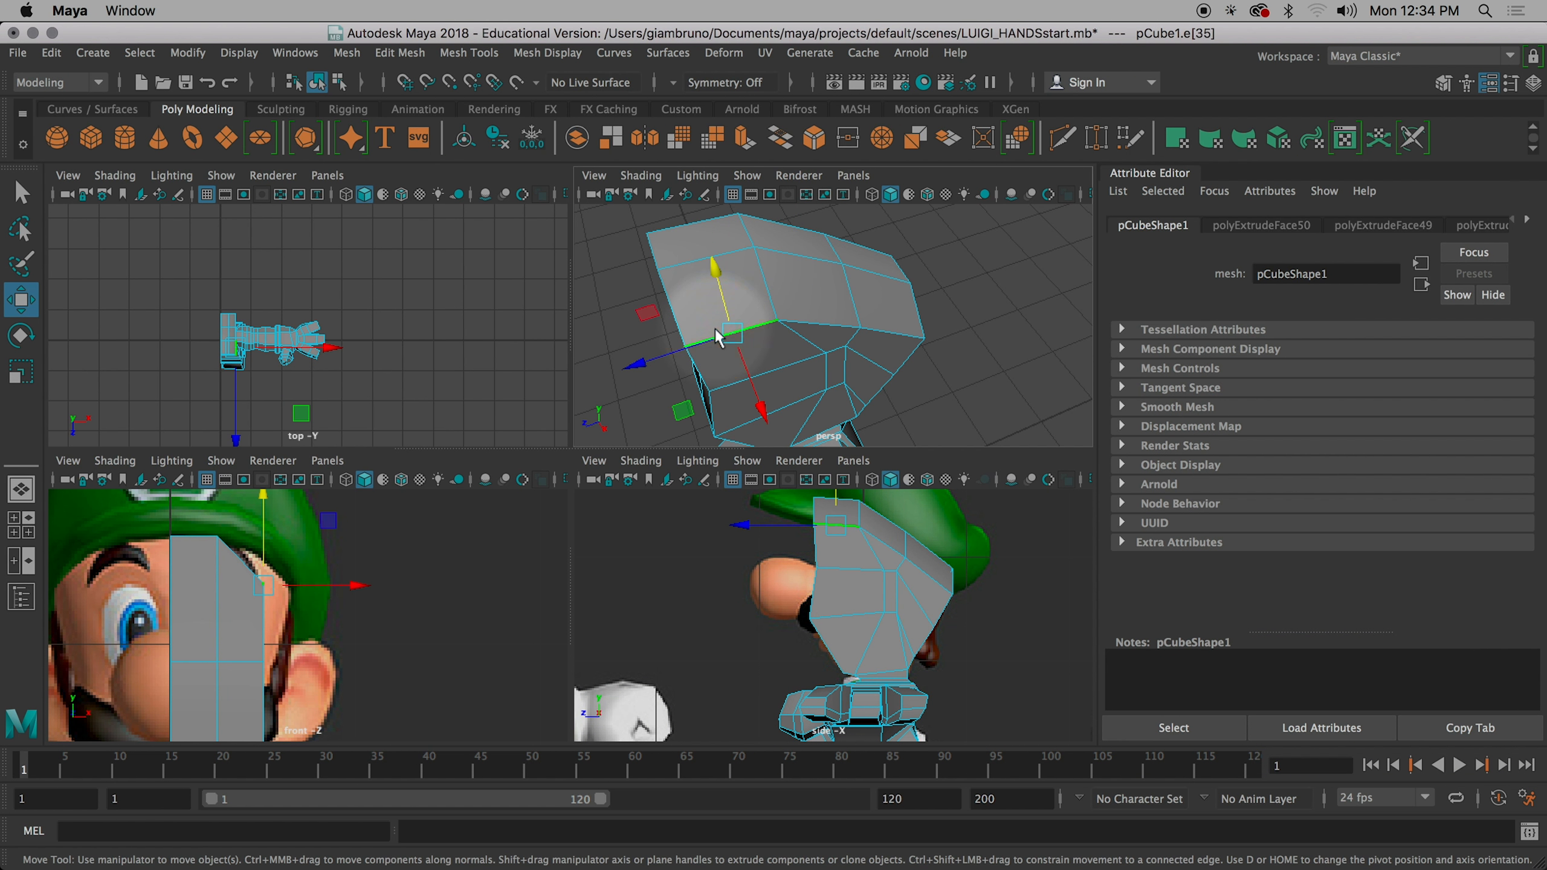
pyautogui.keyDown('shift'); pyautogui.click(893, 335); pyautogui.keyUp('shift')
pyautogui.keyDown('shift'); pyautogui.click(891, 336); pyautogui.keyUp('shift')
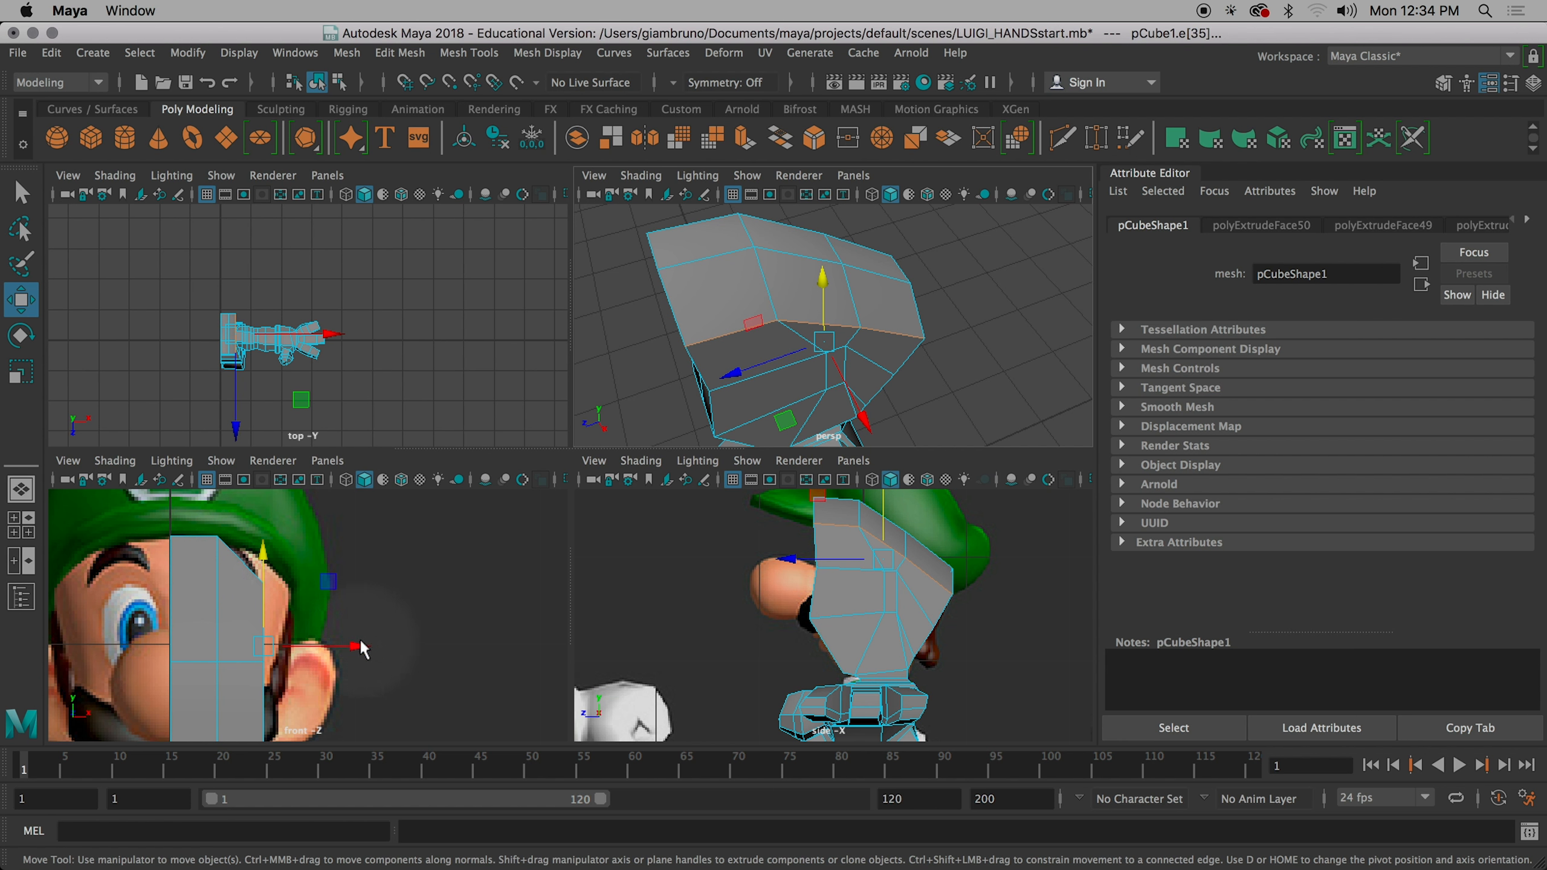
pyautogui.moveTo(359, 640)
pyautogui.mouseDown()
pyautogui.moveTo(393, 643)
pyautogui.moveTo(373, 633)
pyautogui.moveTo(391, 628)
pyautogui.moveTo(357, 629)
pyautogui.moveTo(387, 629)
pyautogui.mouseUp()
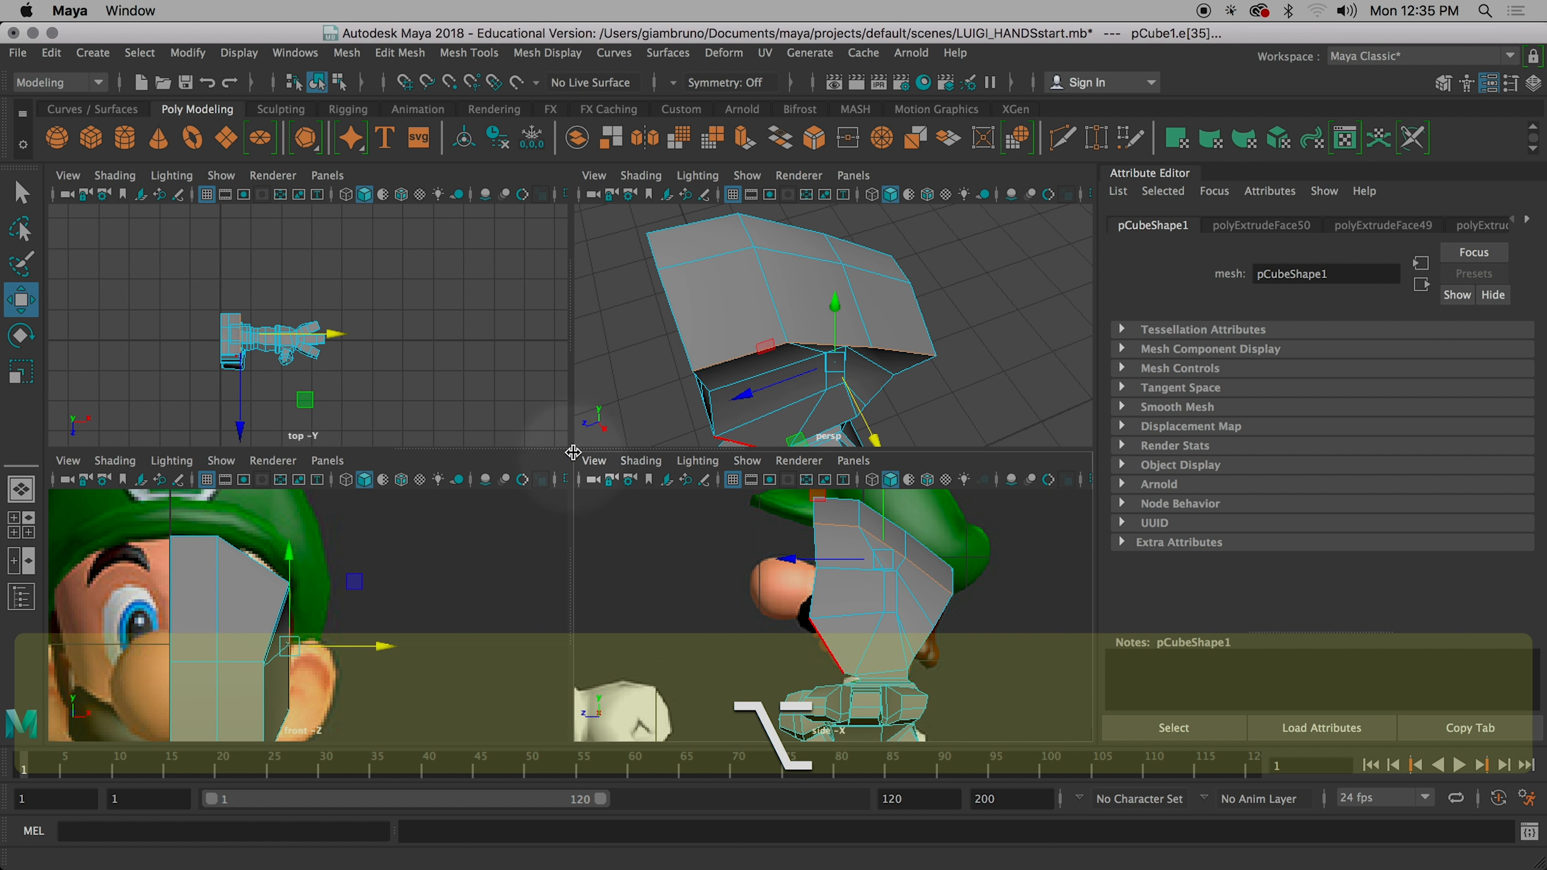
# - Examine the widened side of the head from several perspective angles and against the front reference
pyautogui.keyDown('alt'); pyautogui.moveTo(669, 419); pyautogui.dragTo(631, 397); pyautogui.keyUp('alt')
pyautogui.keyDown('alt'); pyautogui.moveTo(378, 617); pyautogui.dragTo(488, 542, button='middle'); pyautogui.keyUp('alt')
pyautogui.keyDown('alt'); pyautogui.moveTo(828, 366); pyautogui.dragTo(875, 392); pyautogui.keyUp('alt')
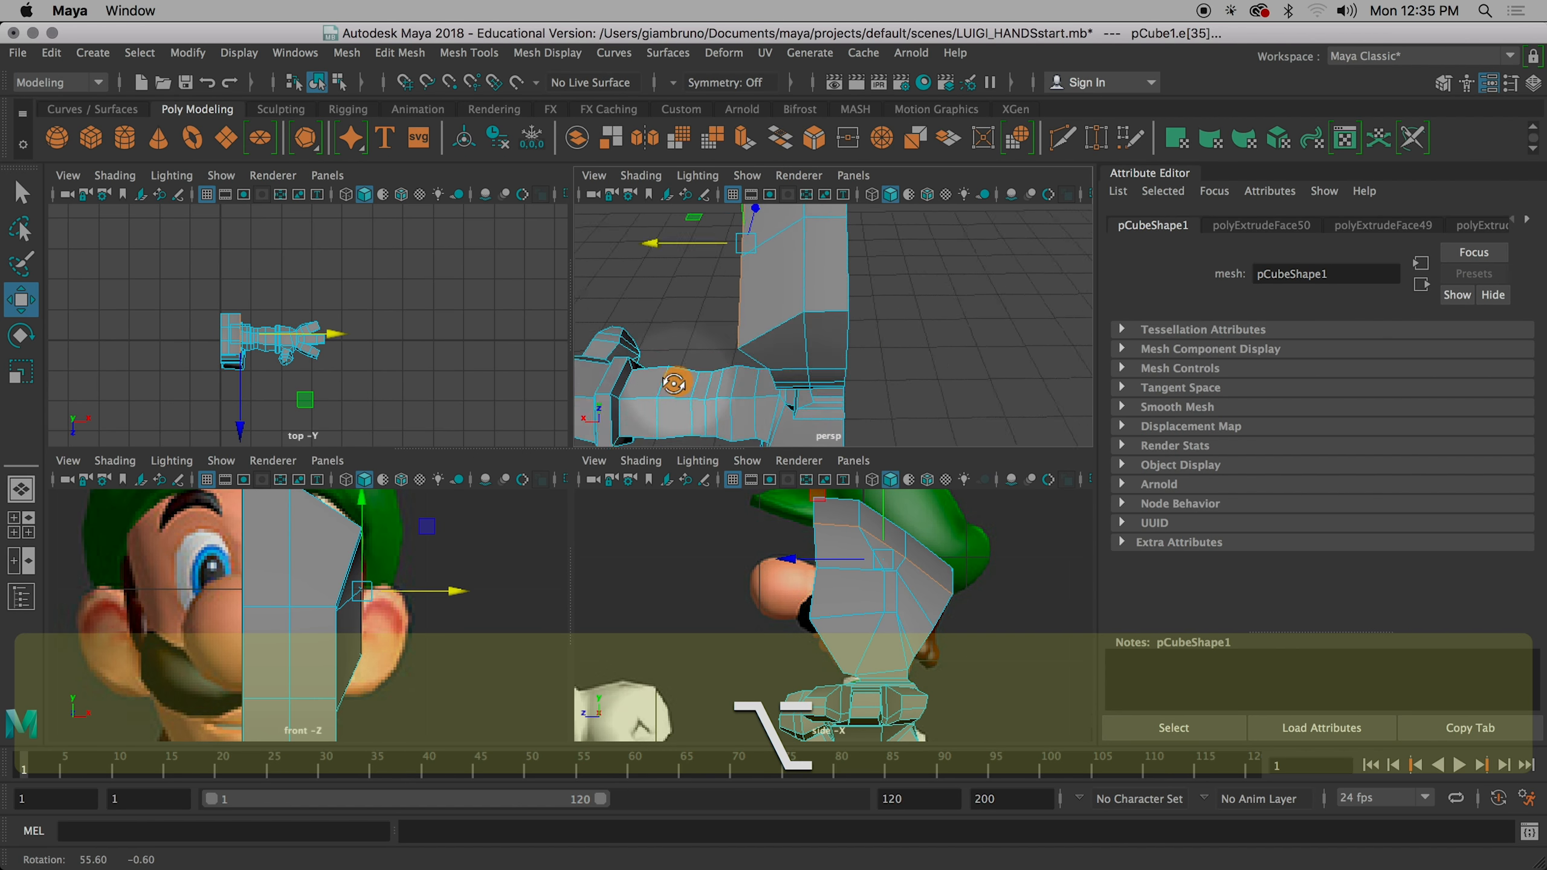
pyautogui.keyDown('alt'); pyautogui.moveTo(794, 347); pyautogui.dragTo(803, 425); pyautogui.keyUp('alt')
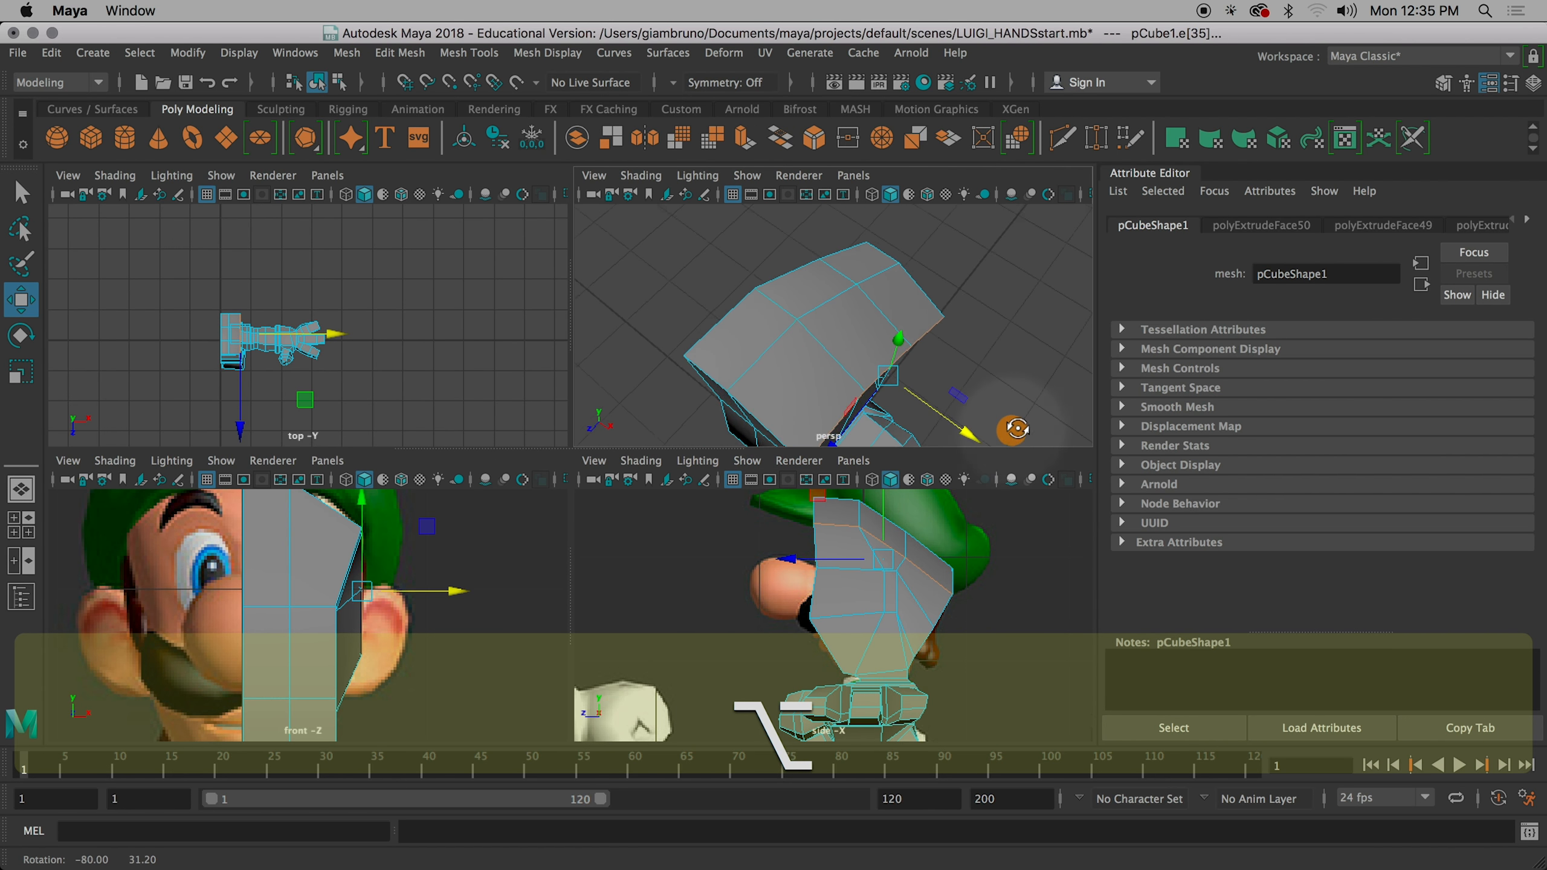
pyautogui.keyDown('alt'); pyautogui.moveTo(1015, 430); pyautogui.dragTo(995, 387); pyautogui.keyUp('alt')
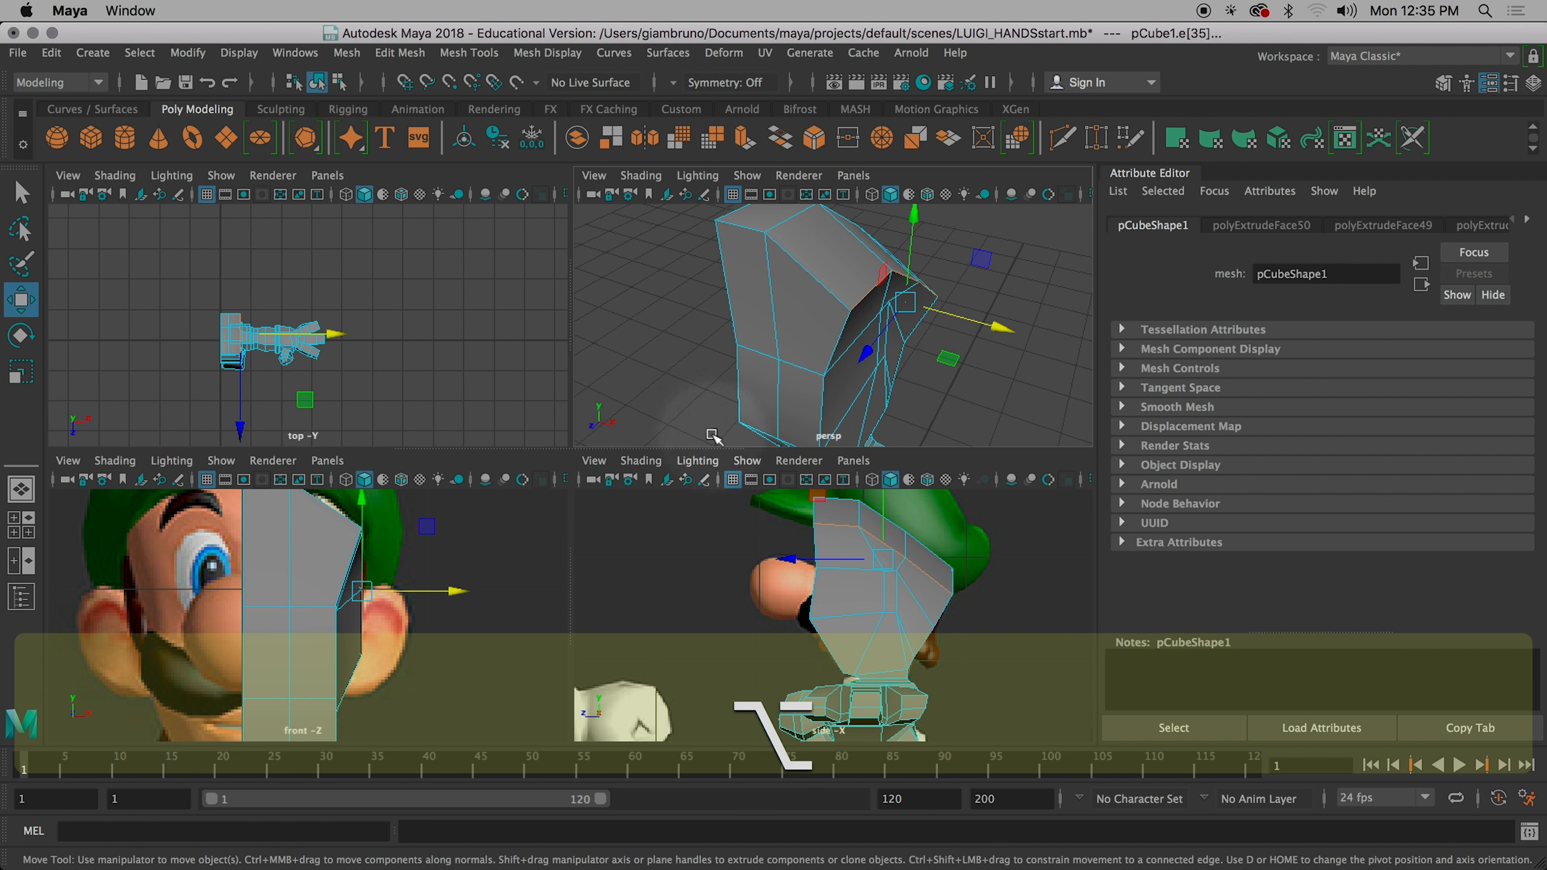
pyautogui.keyDown('alt'); pyautogui.moveTo(711, 435); pyautogui.dragTo(646, 444); pyautogui.keyUp('alt')
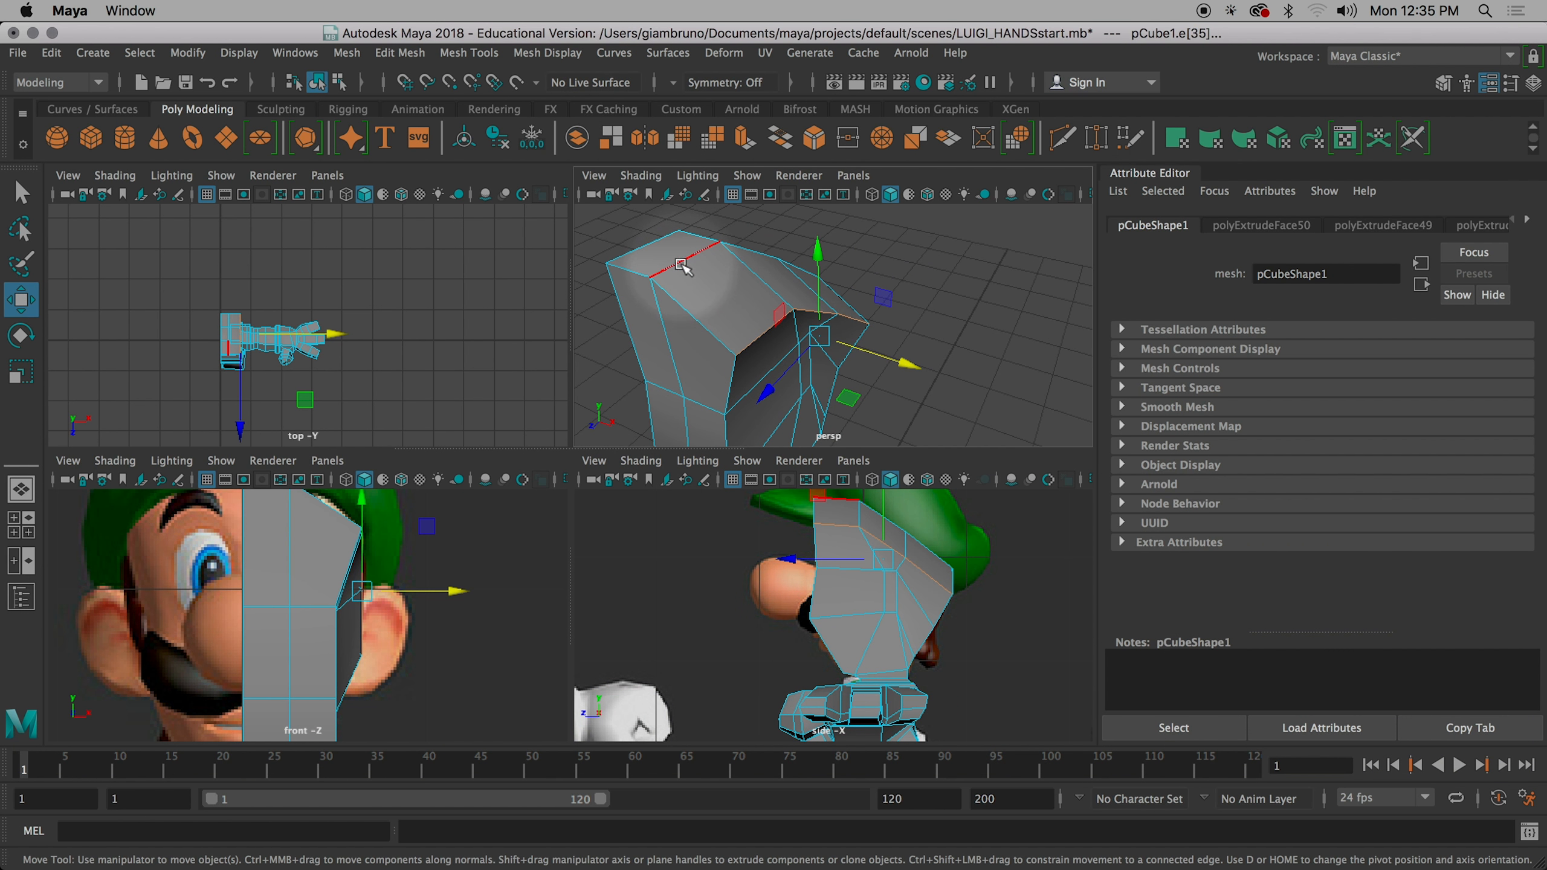
pyautogui.keyDown('alt'); pyautogui.moveTo(737, 323); pyautogui.dragTo(810, 412); pyautogui.keyUp('alt')
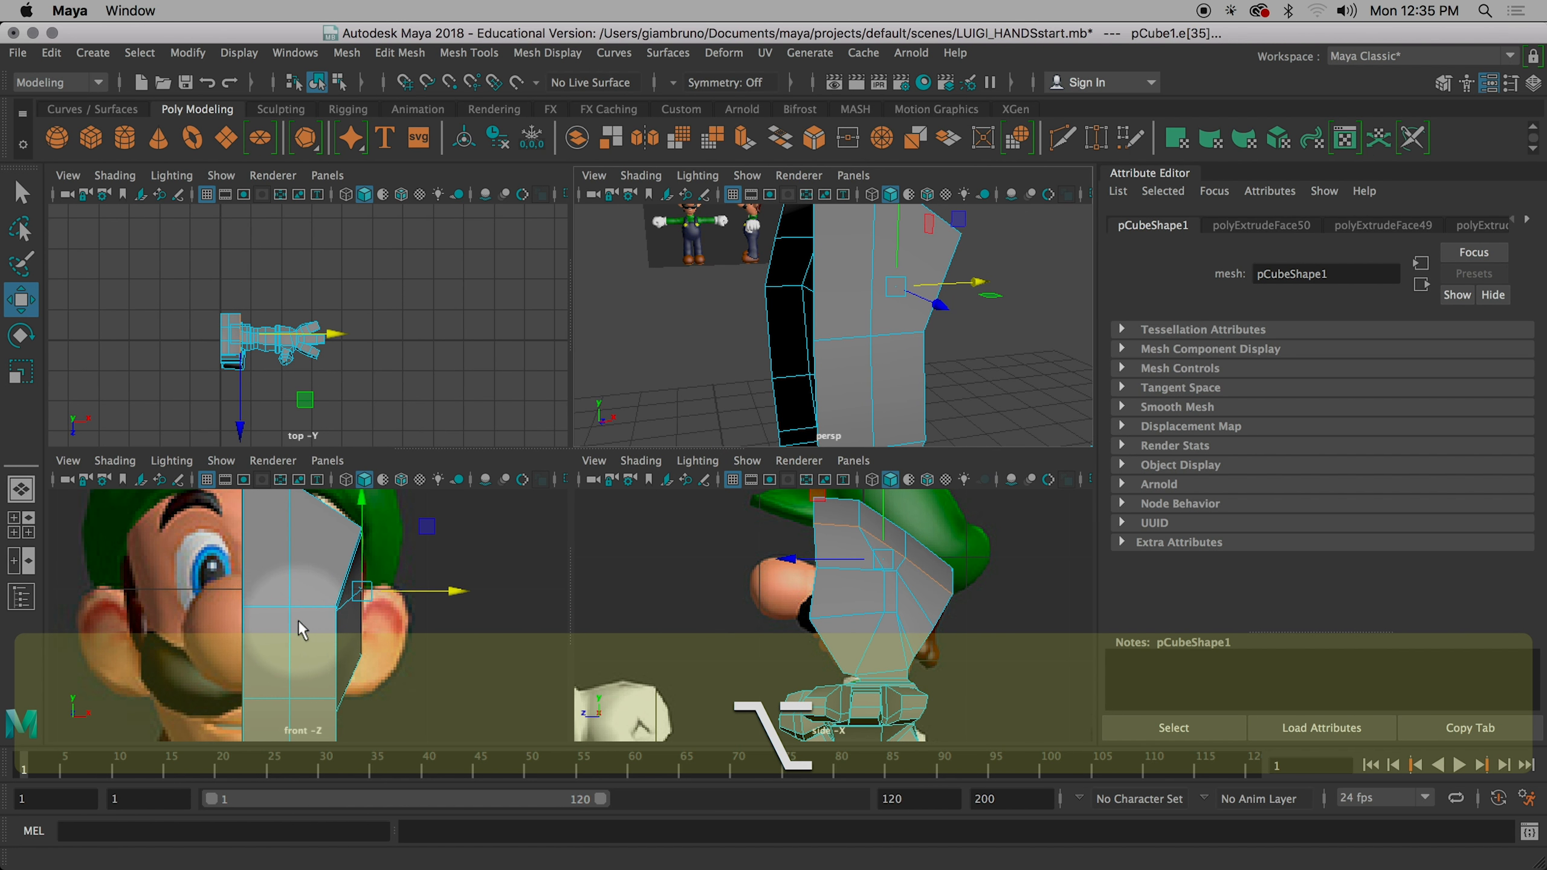
pyautogui.keyDown('alt'); pyautogui.moveTo(301, 625); pyautogui.dragTo(796, 497, button='right'); pyautogui.keyUp('alt')
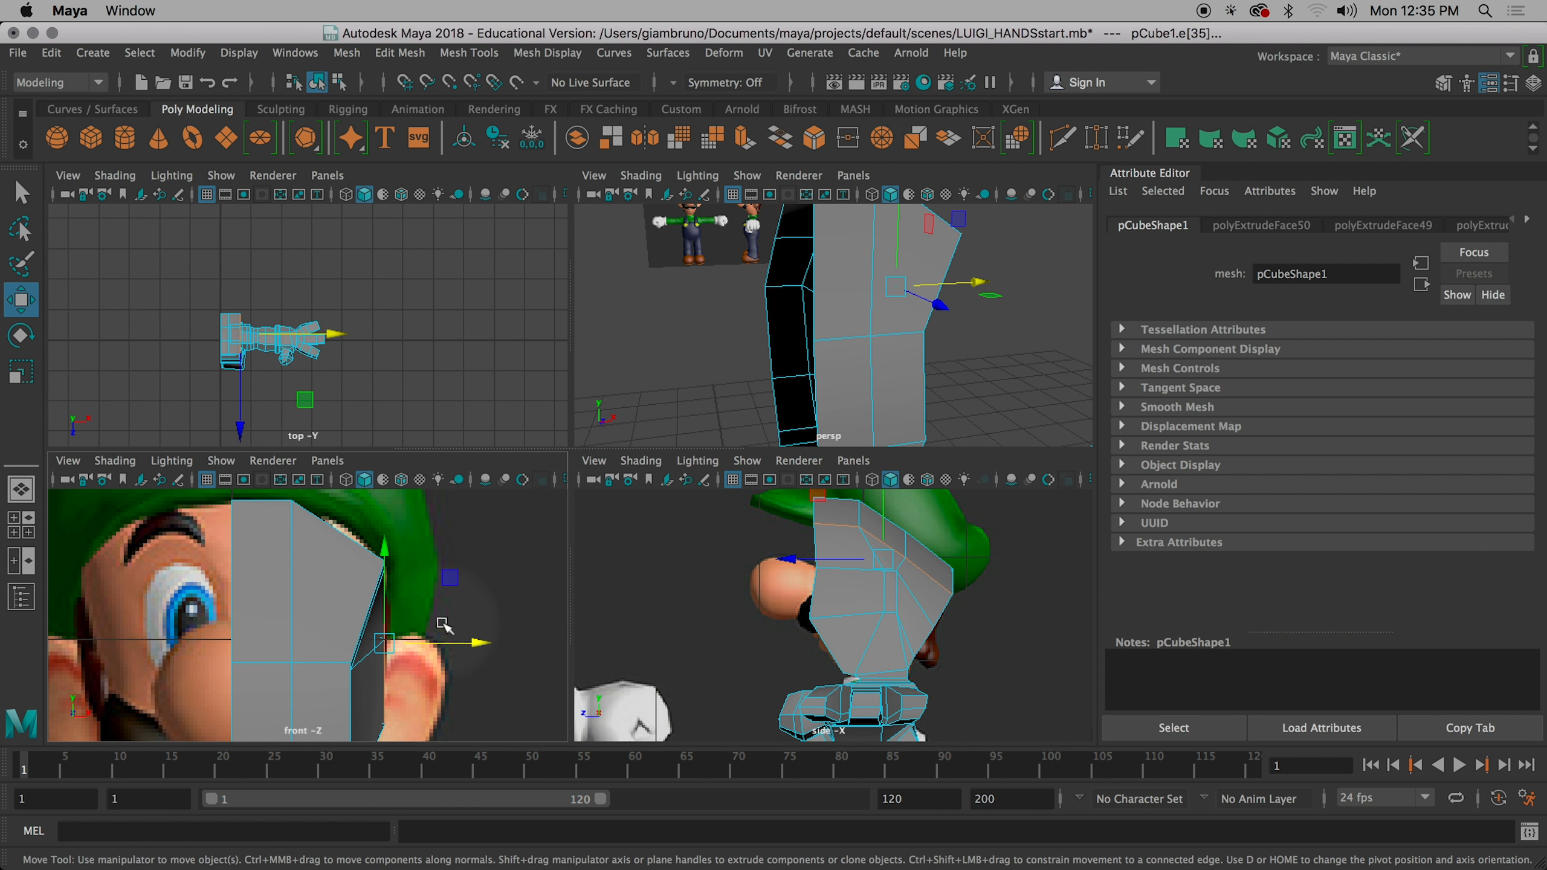
# - Select the middle edges running front to back across the crown and move them outward in X
pyautogui.keyDown('alt'); pyautogui.moveTo(915, 300); pyautogui.dragTo(704, 287); pyautogui.keyUp('alt')
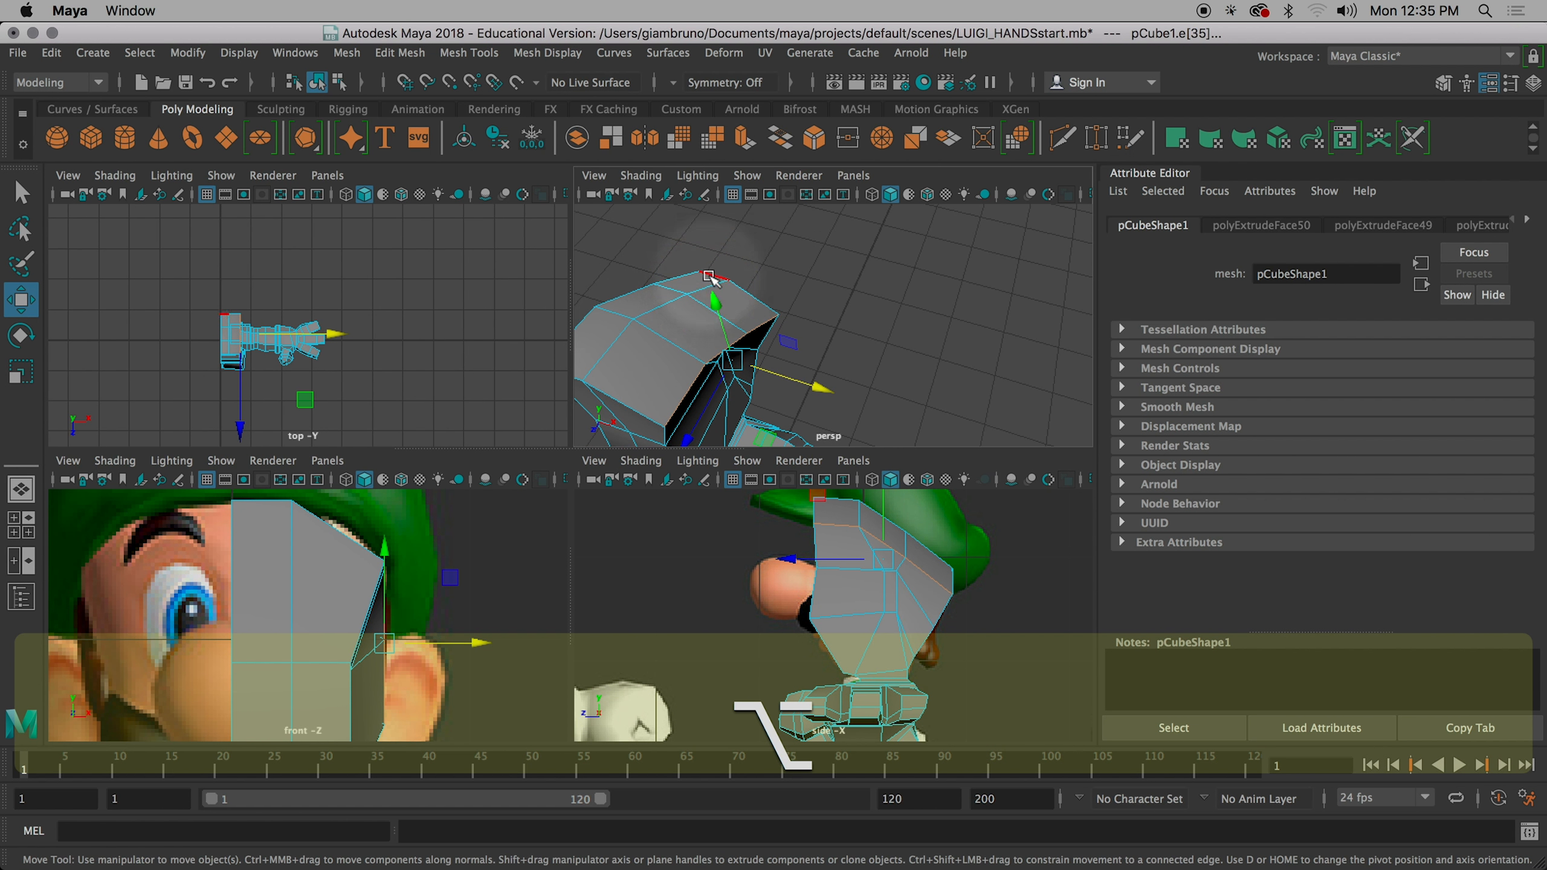
pyautogui.click(679, 295)
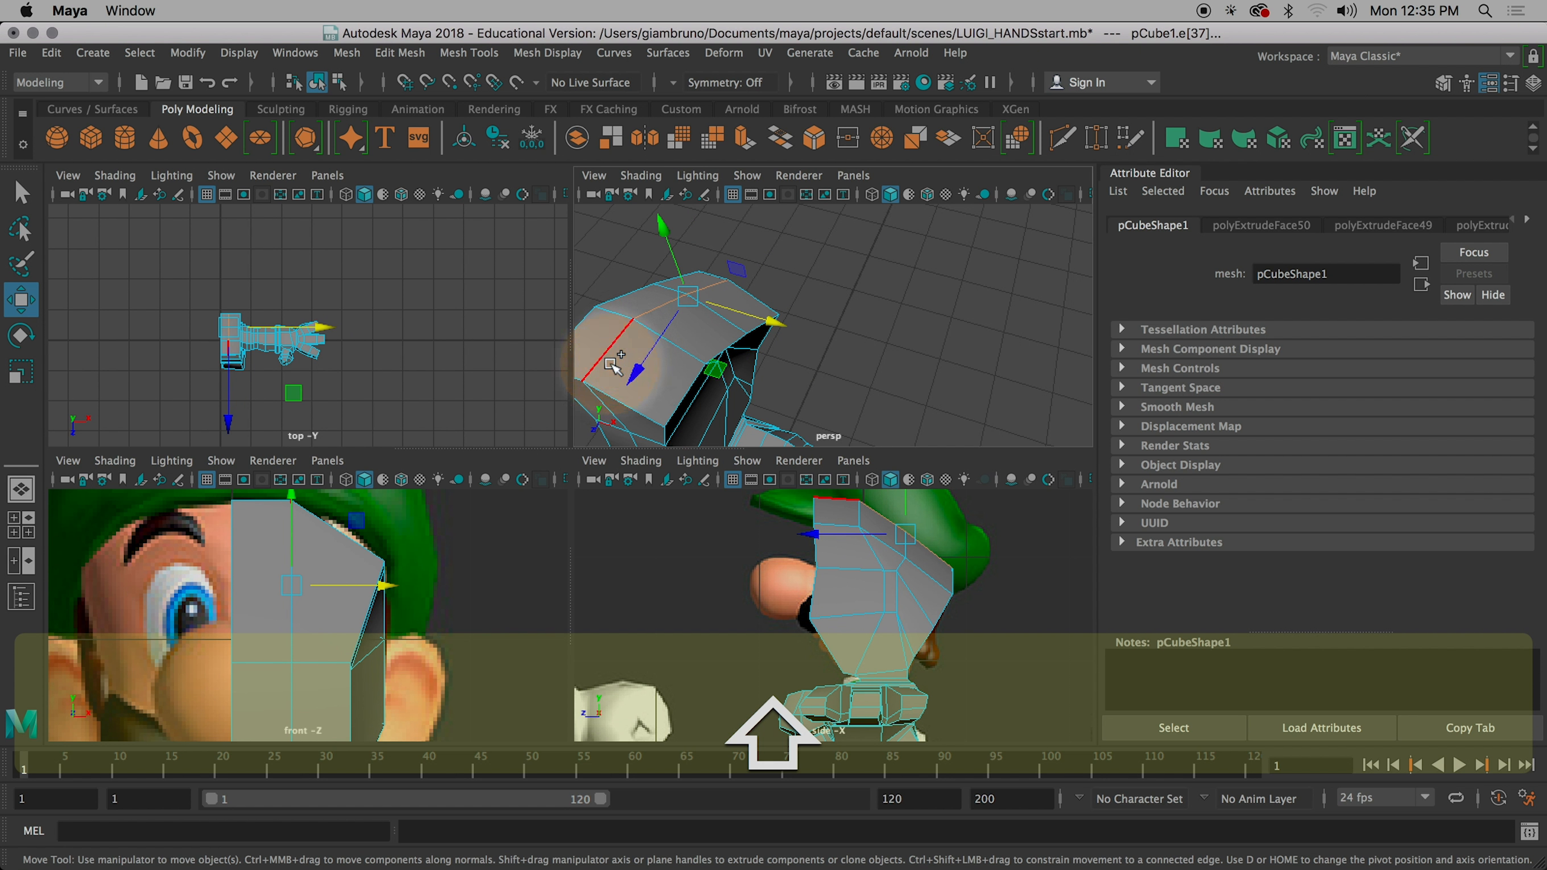
pyautogui.keyDown('shift'); pyautogui.click(609, 366); pyautogui.keyUp('shift')
pyautogui.moveTo(385, 582); pyautogui.dragTo(406, 583)
pyautogui.keyDown('alt'); pyautogui.moveTo(407, 582); pyautogui.dragTo(420, 589, button='middle'); pyautogui.keyUp('alt')
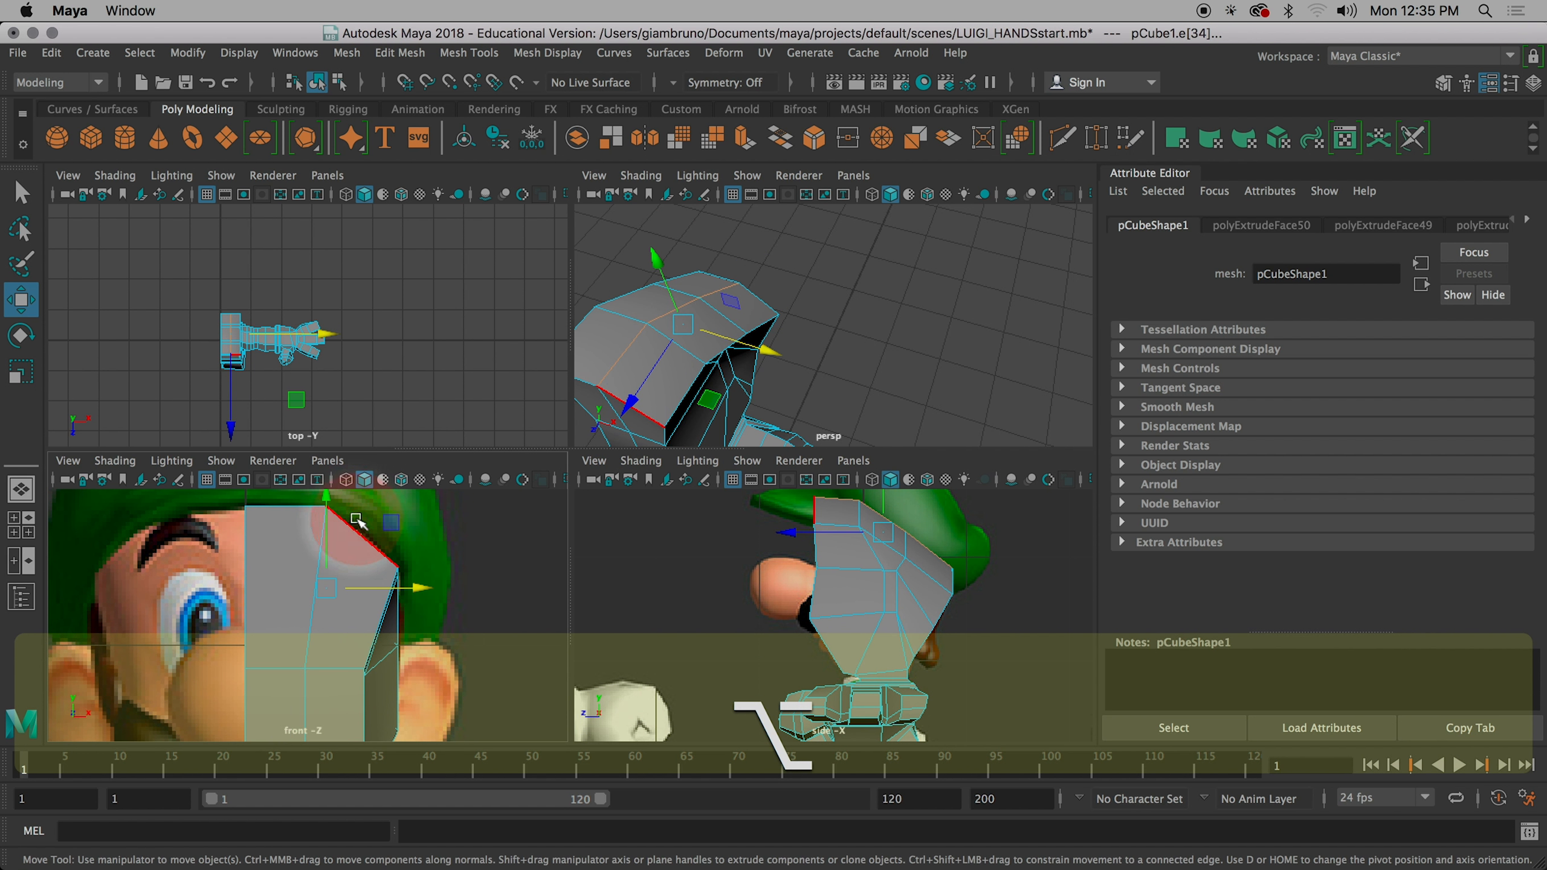
# - Lower the selected middle crown edges to about Y 5.22 and keep them near X 0.33, rounding the head's top
pyautogui.moveTo(340, 501); pyautogui.dragTo(335, 514)
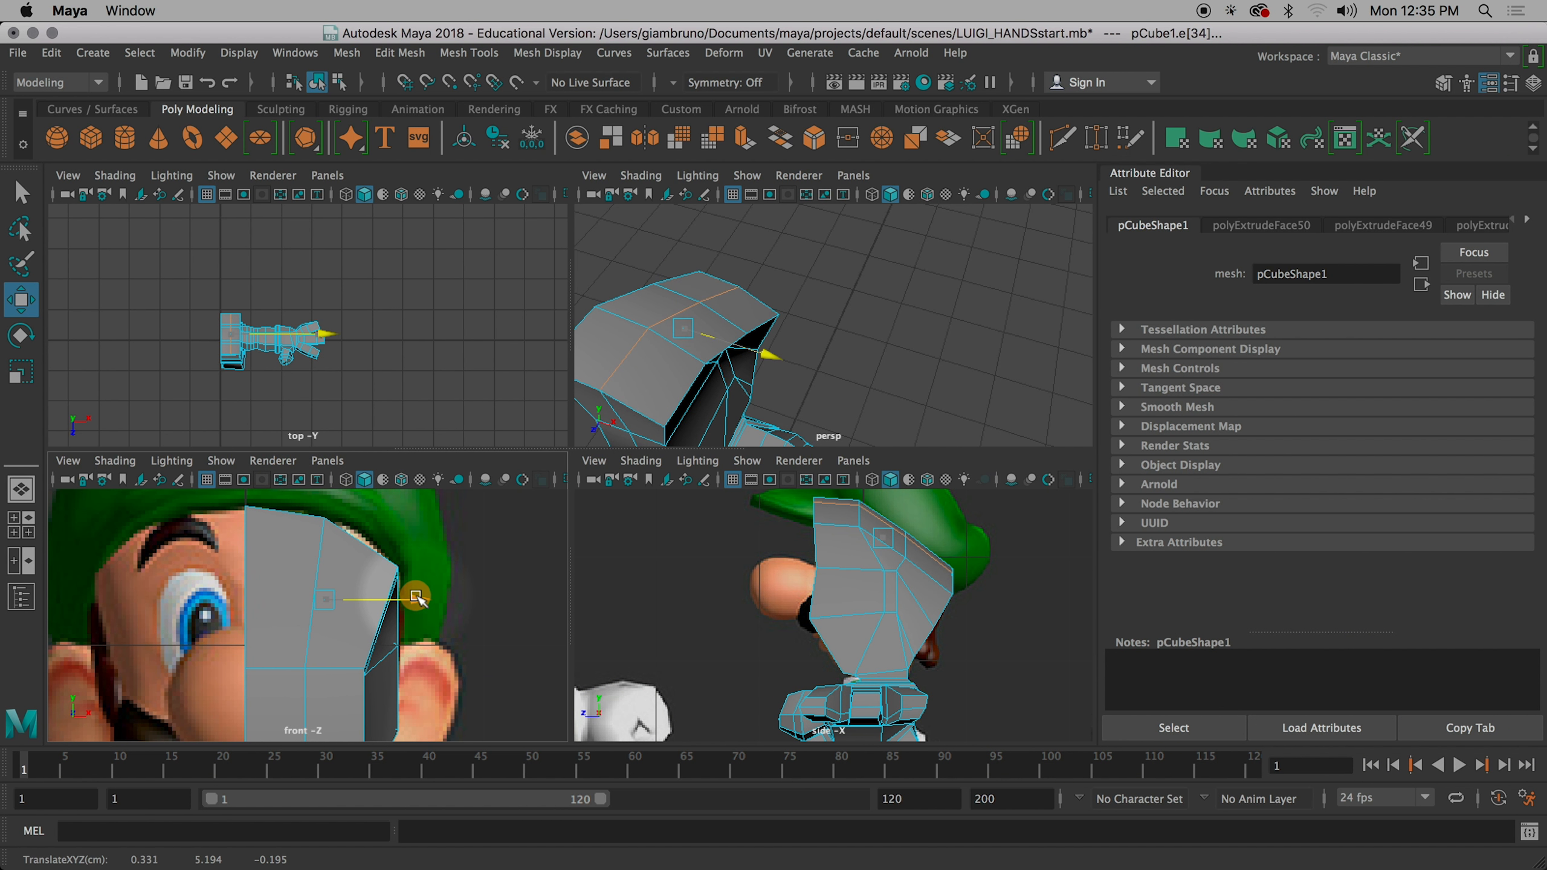
pyautogui.moveTo(419, 598); pyautogui.dragTo(419, 599)
pyautogui.moveTo(331, 507); pyautogui.dragTo(331, 503)
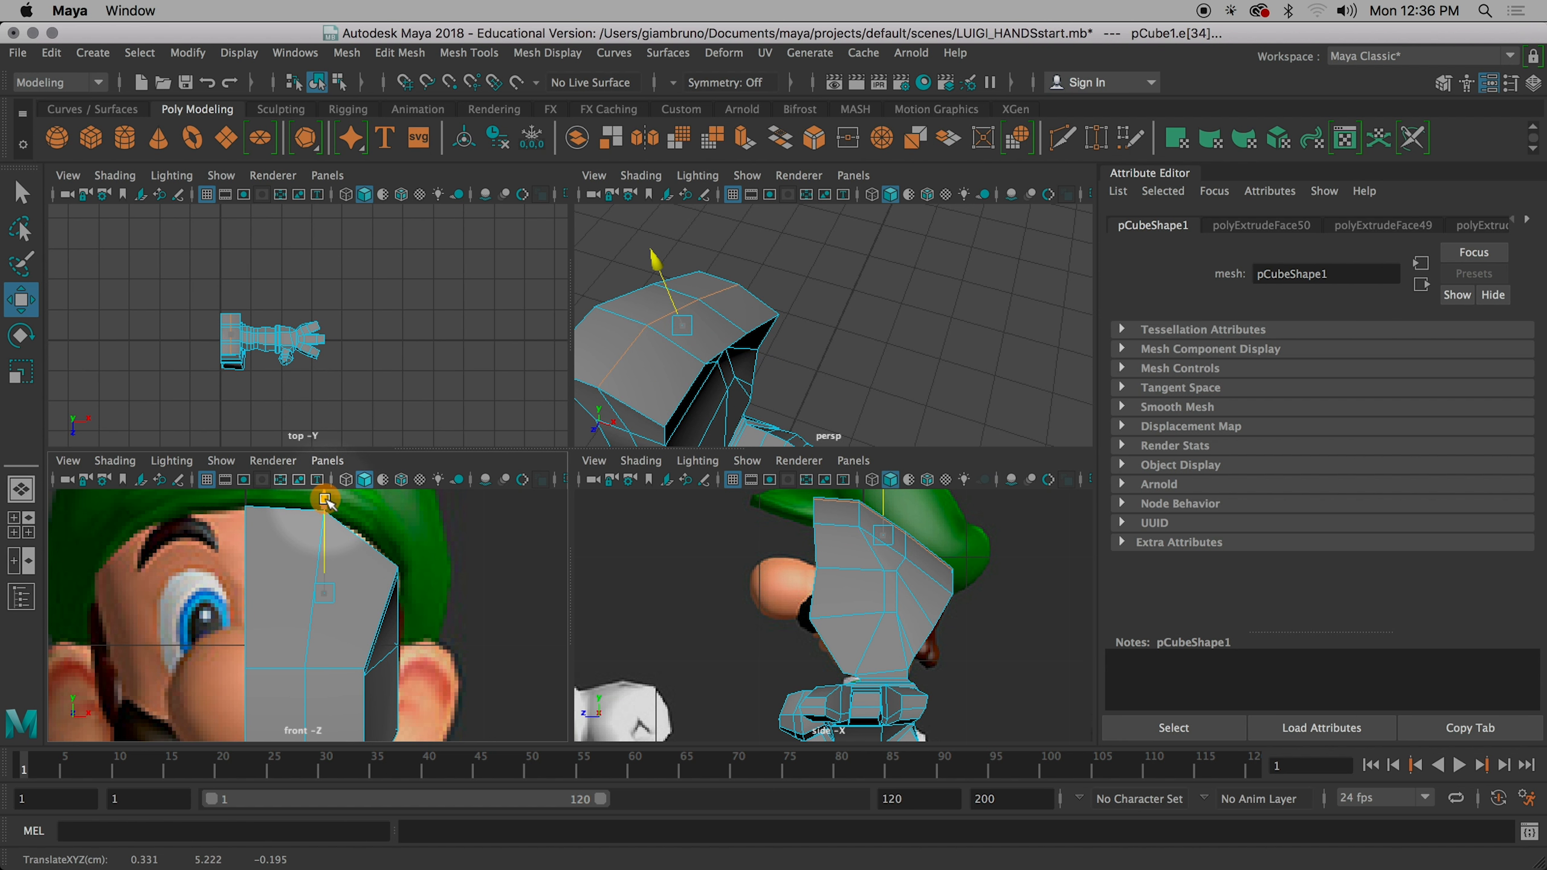
# - Examine the head in the perspective, top and front views, comparing the jaw and neck area with the front reference
pyautogui.keyDown('alt'); pyautogui.moveTo(849, 380); pyautogui.dragTo(743, 415); pyautogui.keyUp('alt')
pyautogui.click(478, 338)
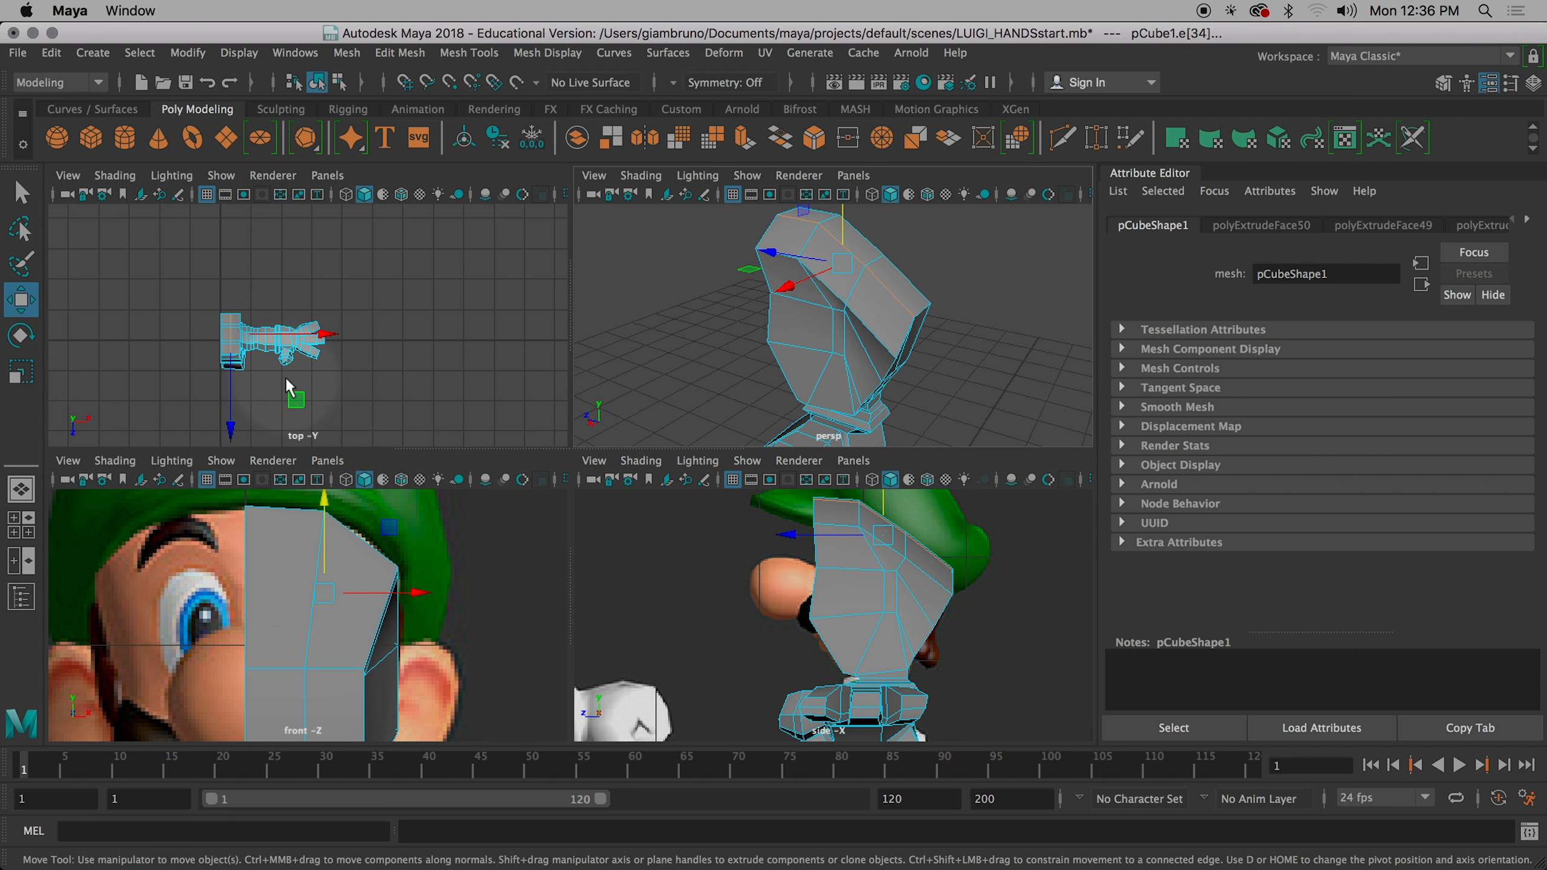
pyautogui.scroll(3, 312, 380)
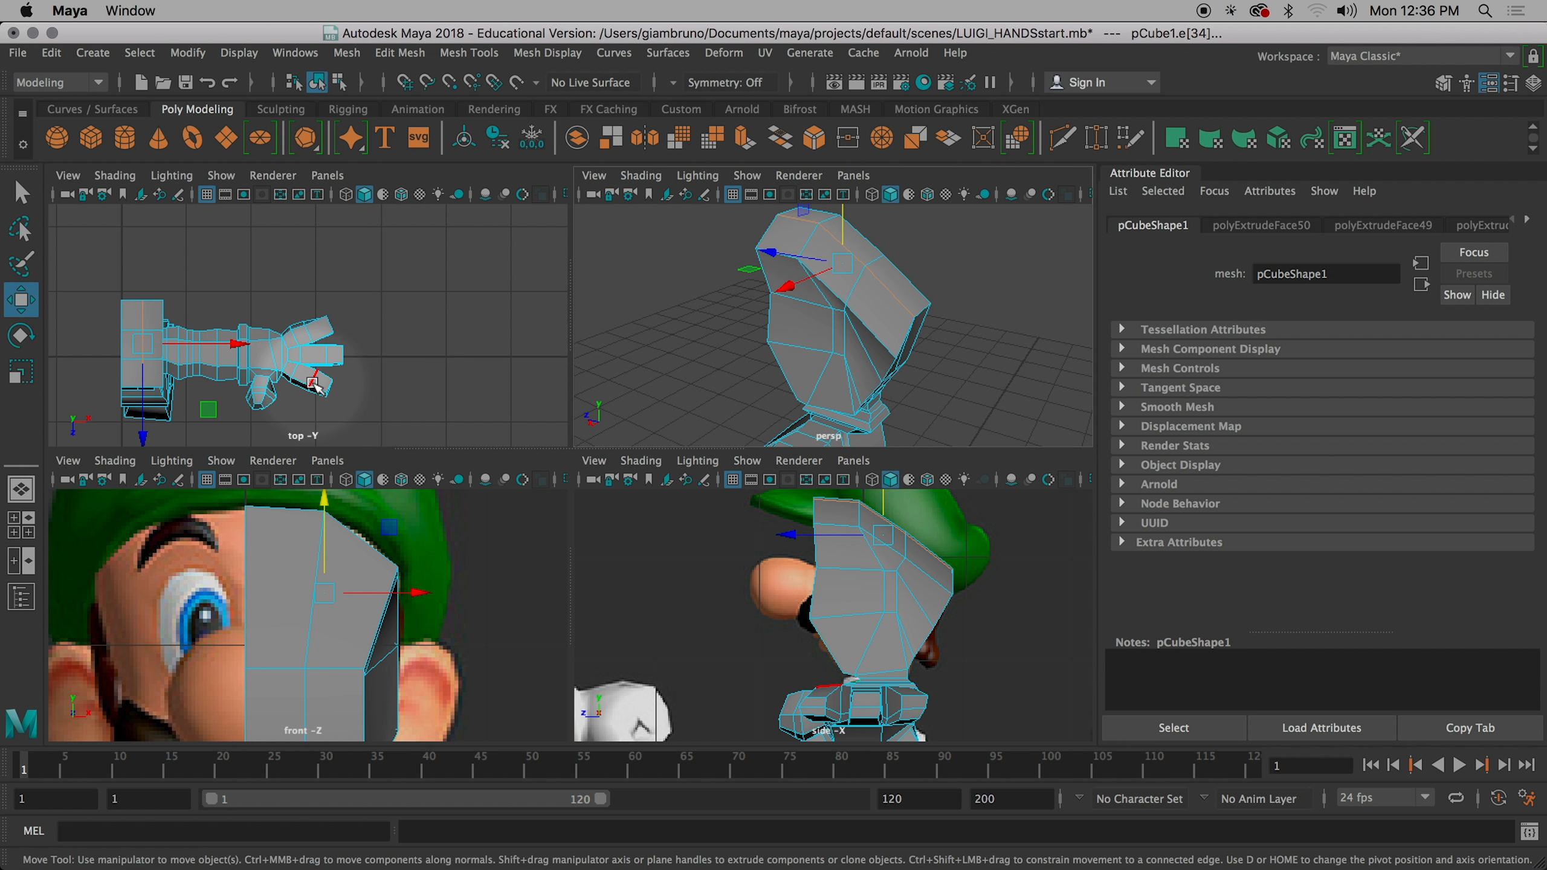
pyautogui.scroll(2, 226, 384)
pyautogui.keyDown('alt'); pyautogui.moveTo(226, 384); pyautogui.dragTo(457, 390, button='middle'); pyautogui.keyUp('alt')
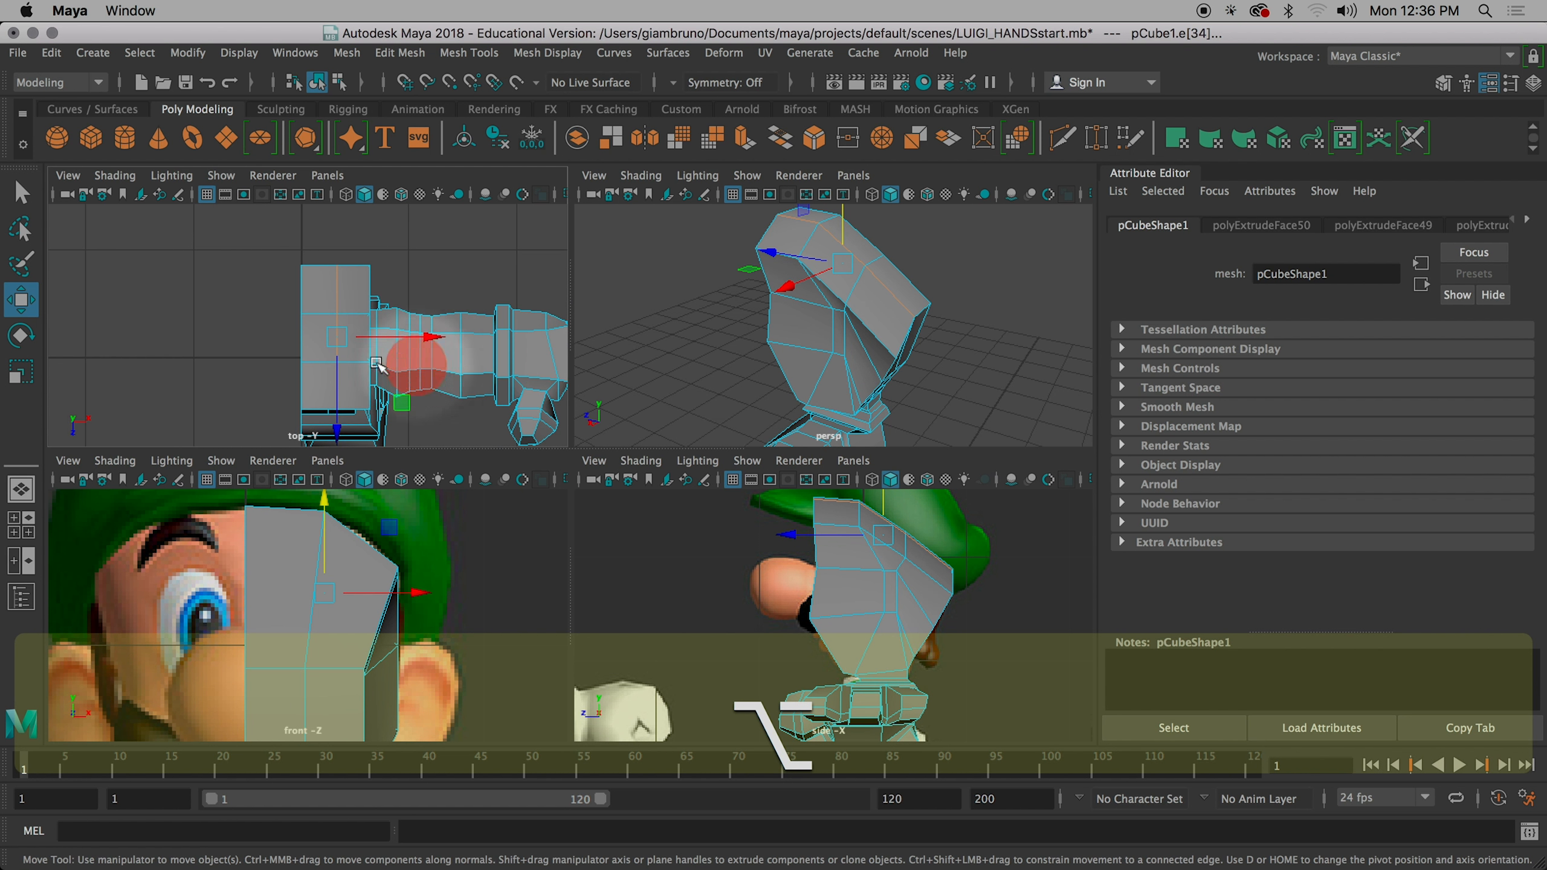
pyautogui.scroll(3, 828, 387)
pyautogui.keyDown('alt'); pyautogui.moveTo(829, 388); pyautogui.dragTo(907, 347, button='middle'); pyautogui.keyUp('alt')
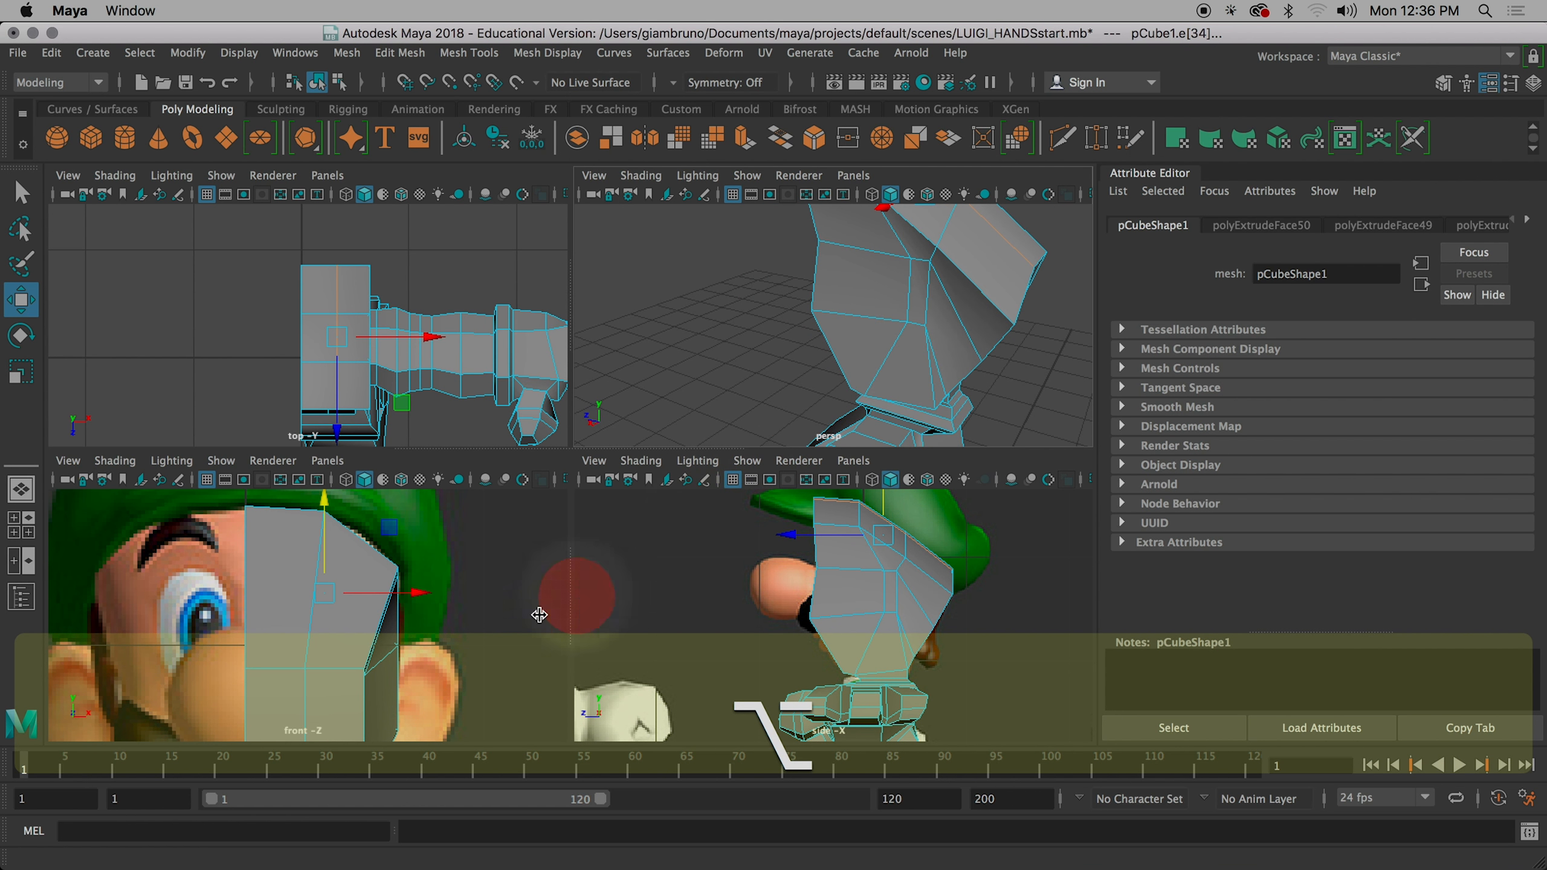
pyautogui.keyDown('alt'); pyautogui.moveTo(397, 685); pyautogui.dragTo(453, 458, button='middle'); pyautogui.keyUp('alt')
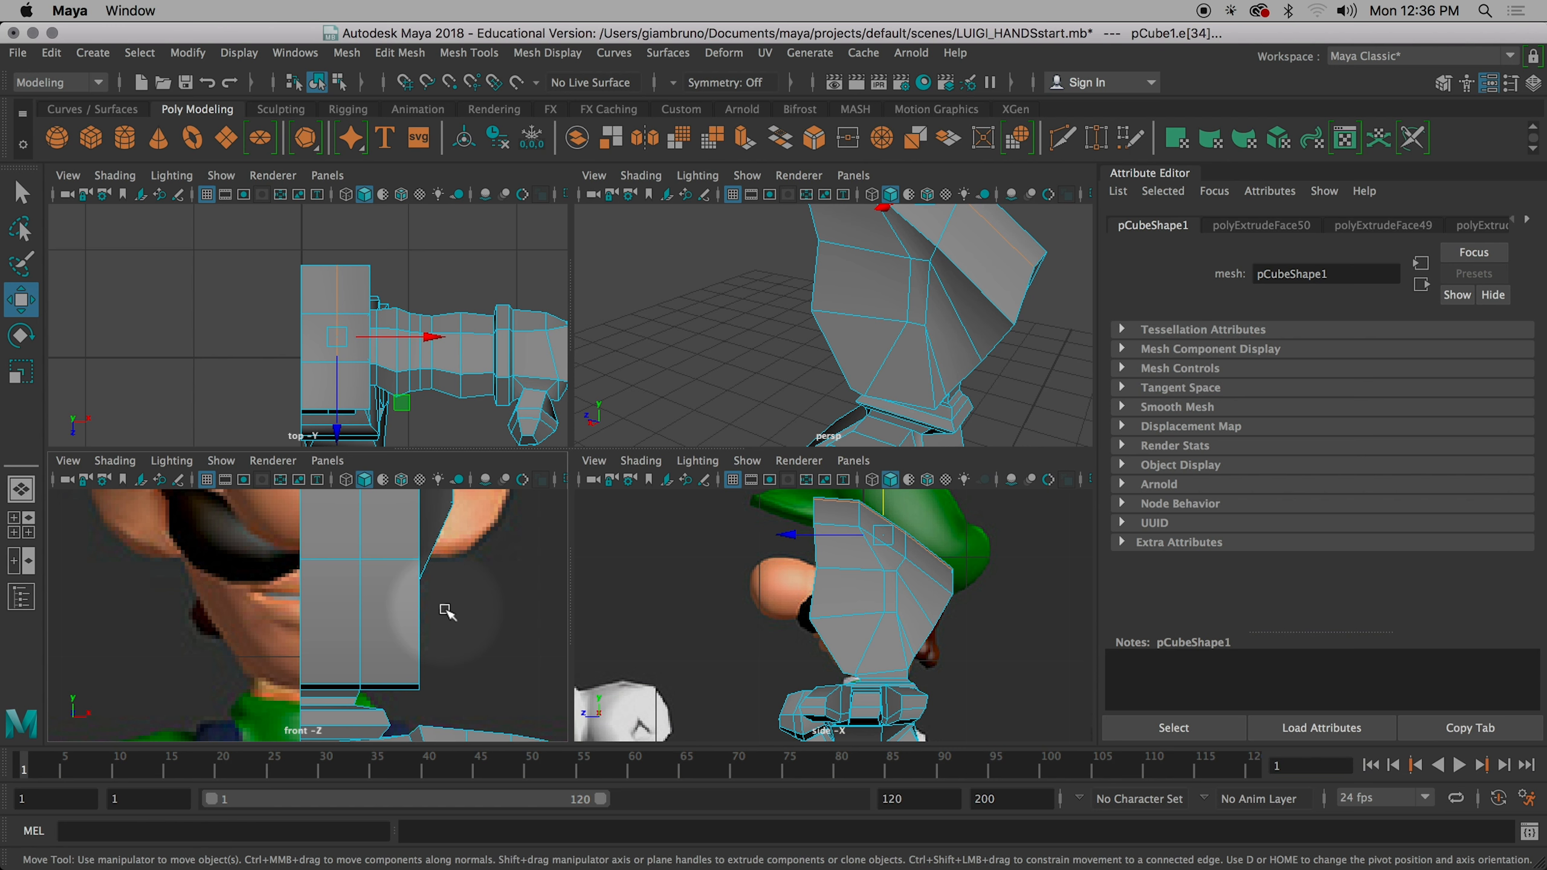
pyautogui.scroll(-5, 445, 615)
pyautogui.scroll(3, 387, 628)
pyautogui.scroll(-3, 388, 628)
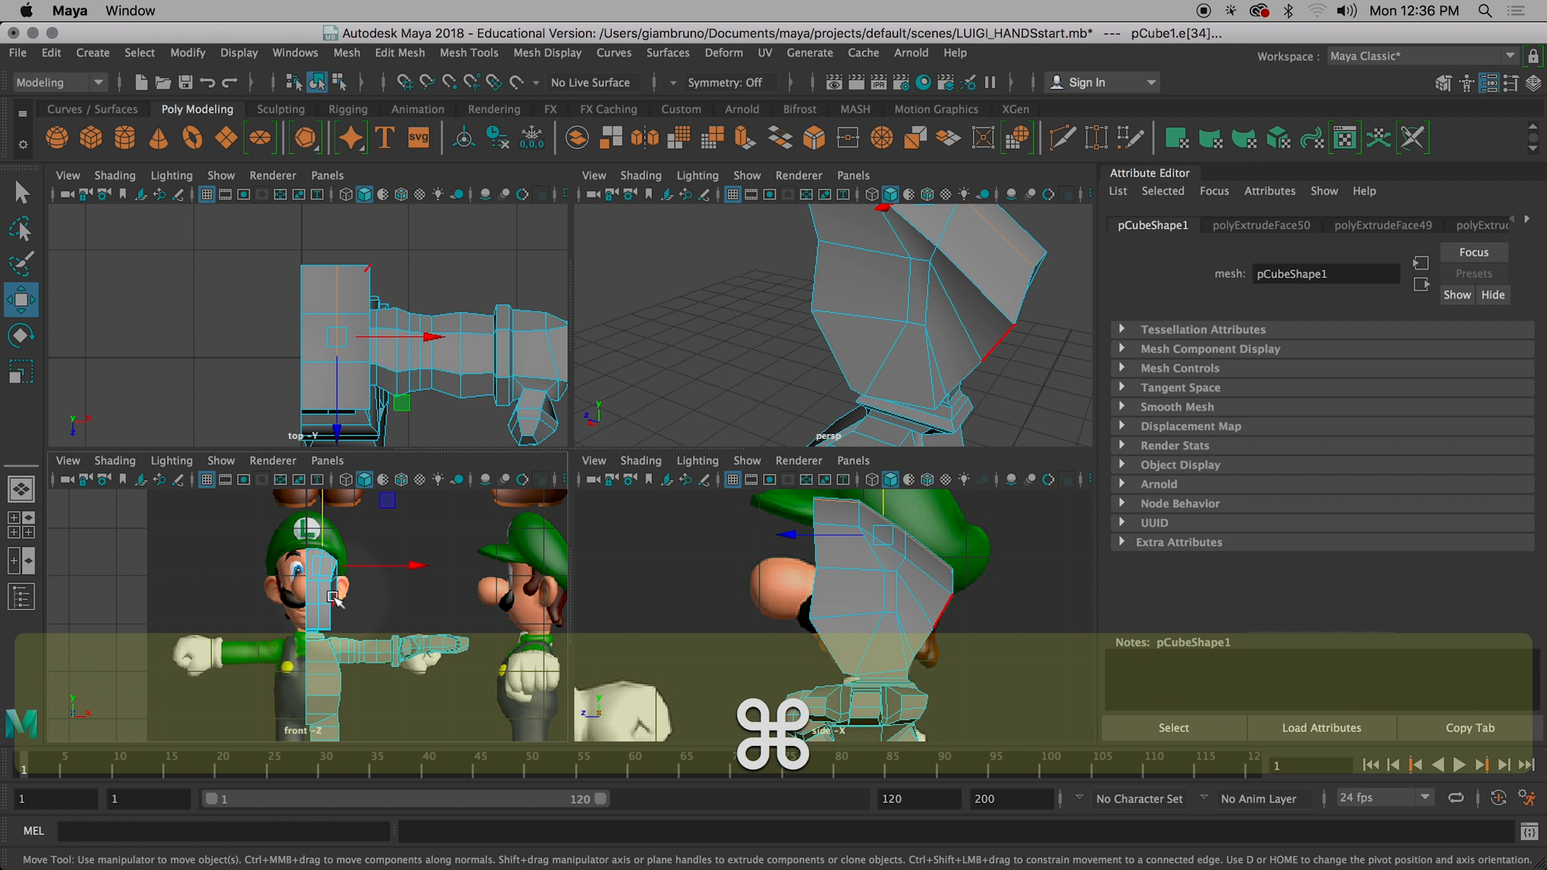
pyautogui.scroll(6, 387, 628)
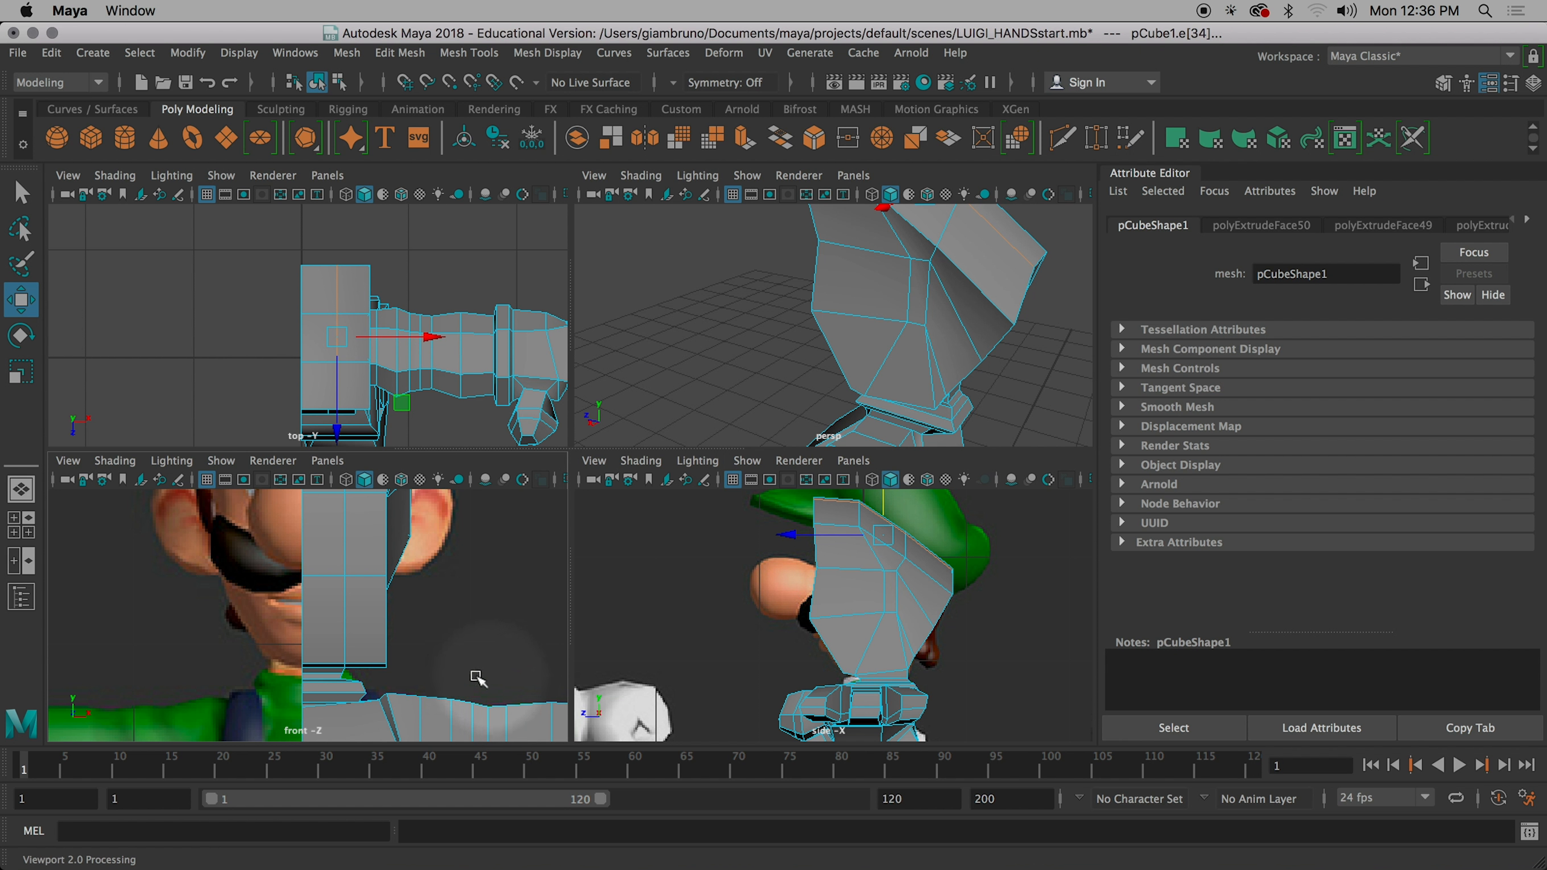
pyautogui.scroll(8, 375, 678)
pyautogui.scroll(-12, 396, 686)
pyautogui.scroll(12, 397, 688)
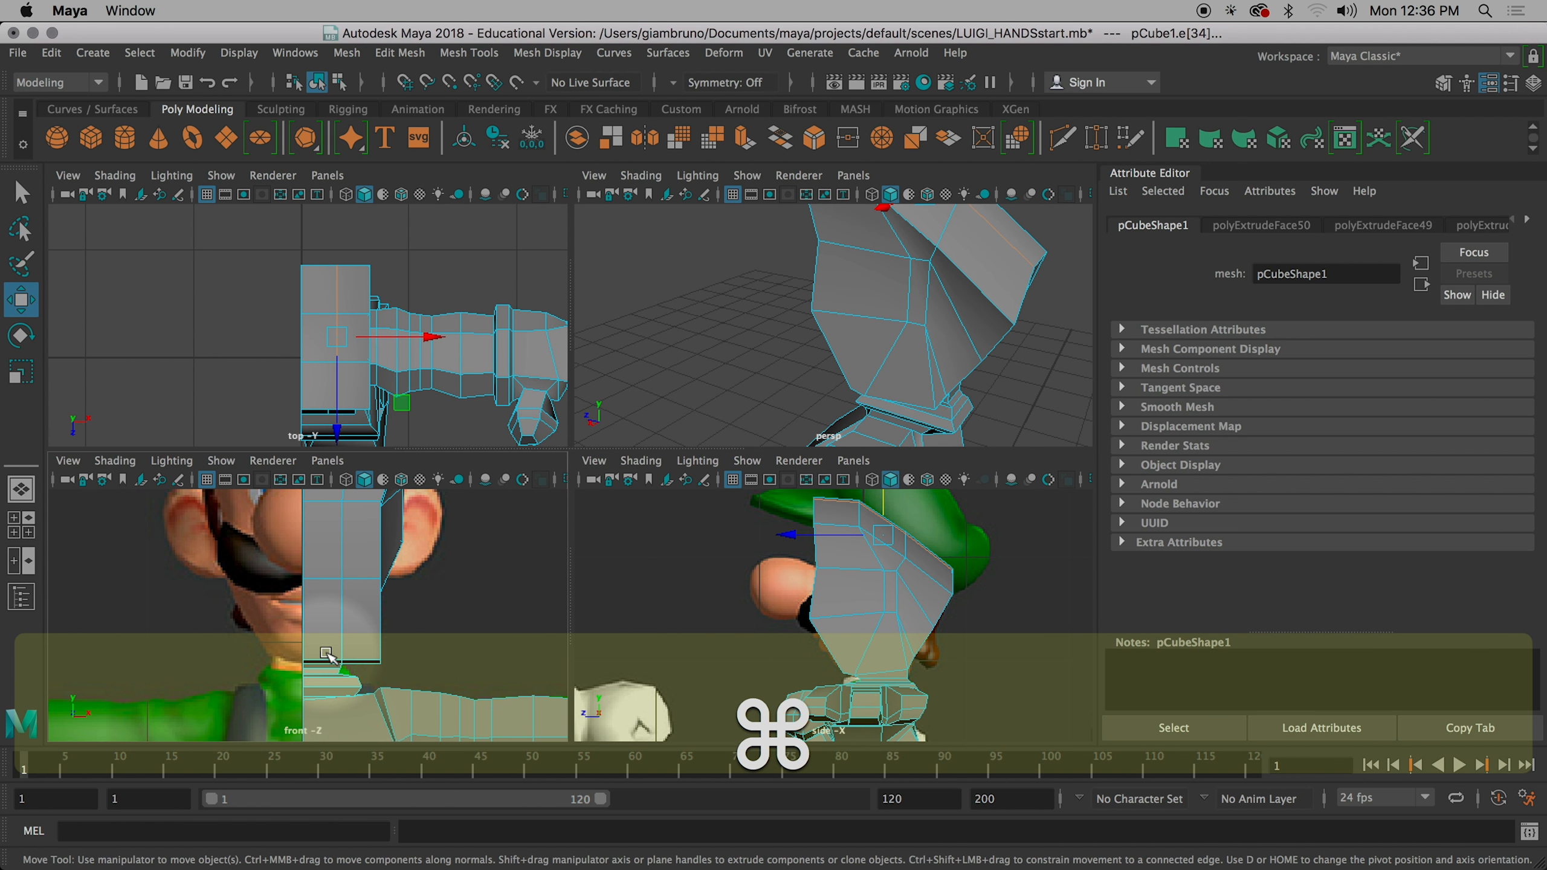
pyautogui.keyDown('alt'); pyautogui.moveTo(356, 673); pyautogui.dragTo(328, 568, button='middle'); pyautogui.keyUp('alt')
pyautogui.click(335, 640)
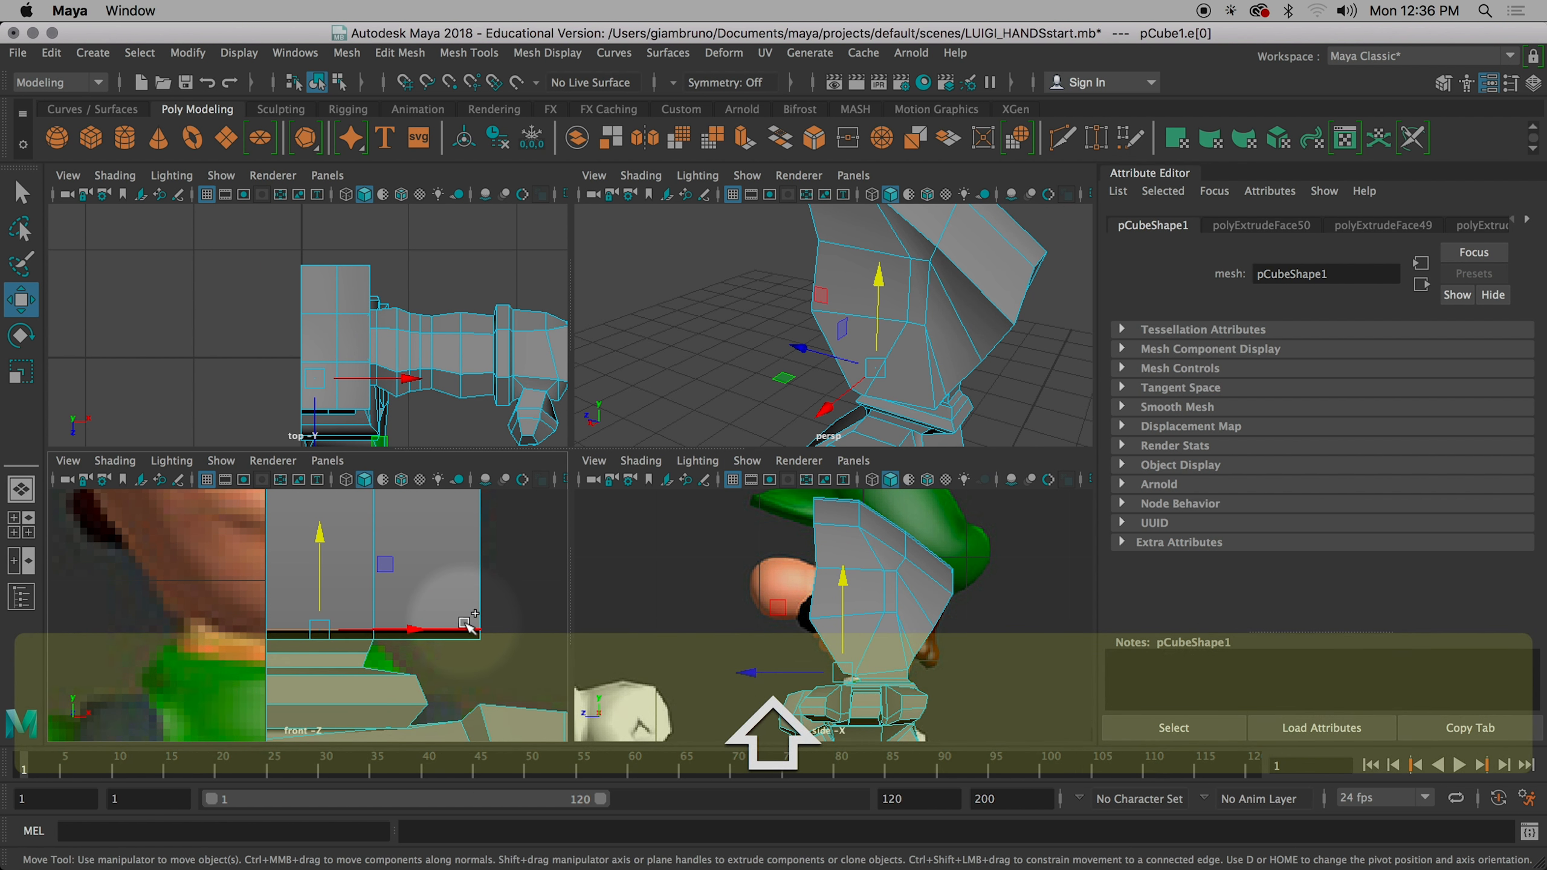
pyautogui.keyDown('shift'); pyautogui.click(464, 628); pyautogui.keyUp('shift')
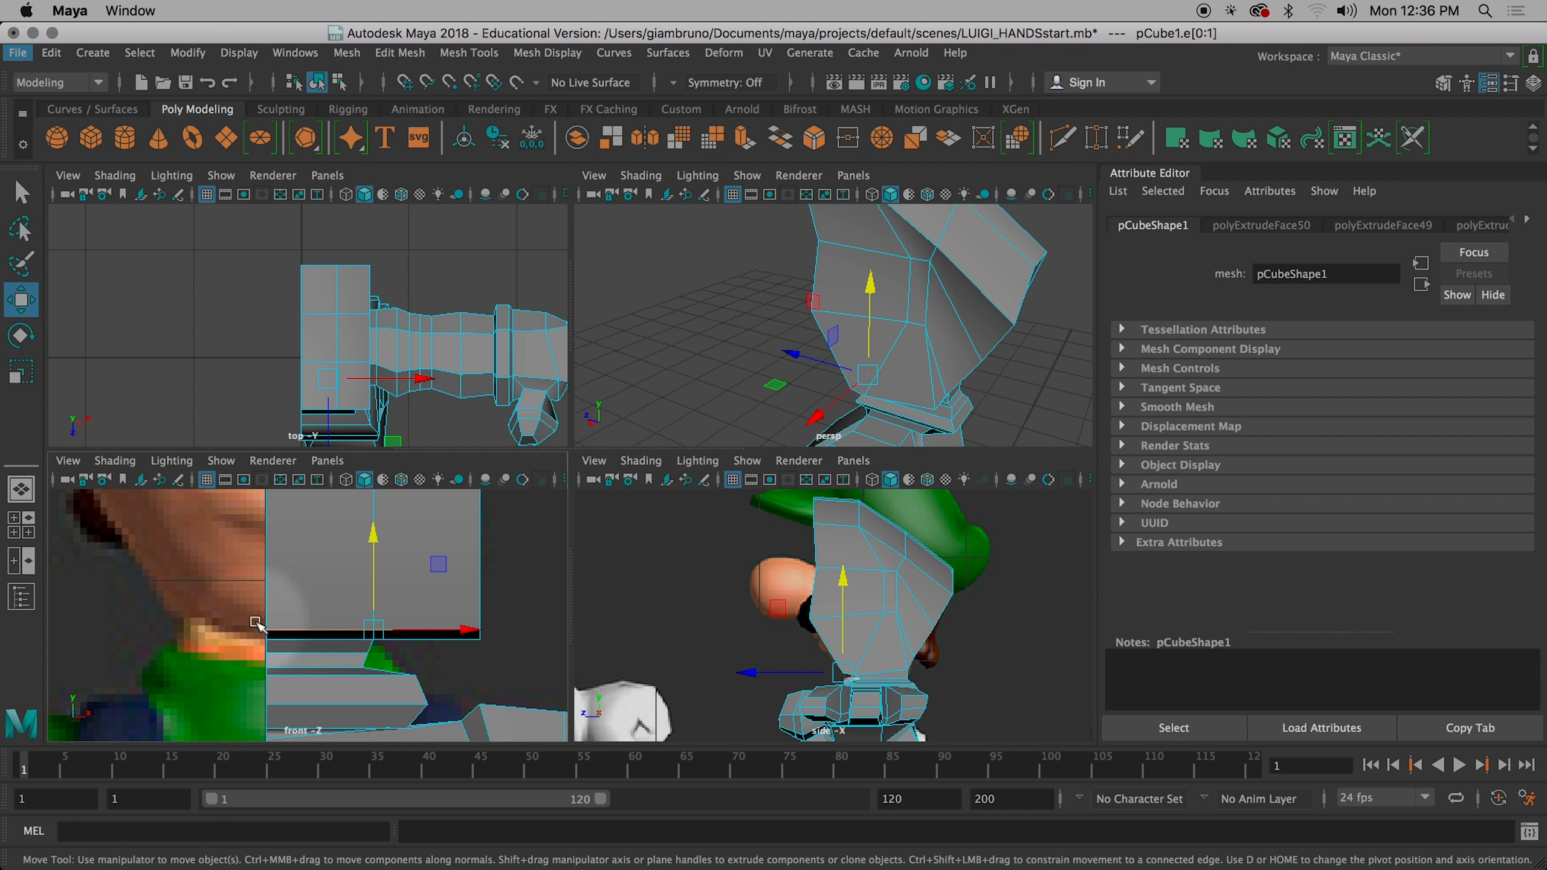
pyautogui.keyDown('alt'); pyautogui.moveTo(252, 620); pyautogui.dragTo(304, 646, button='middle'); pyautogui.keyUp('alt')
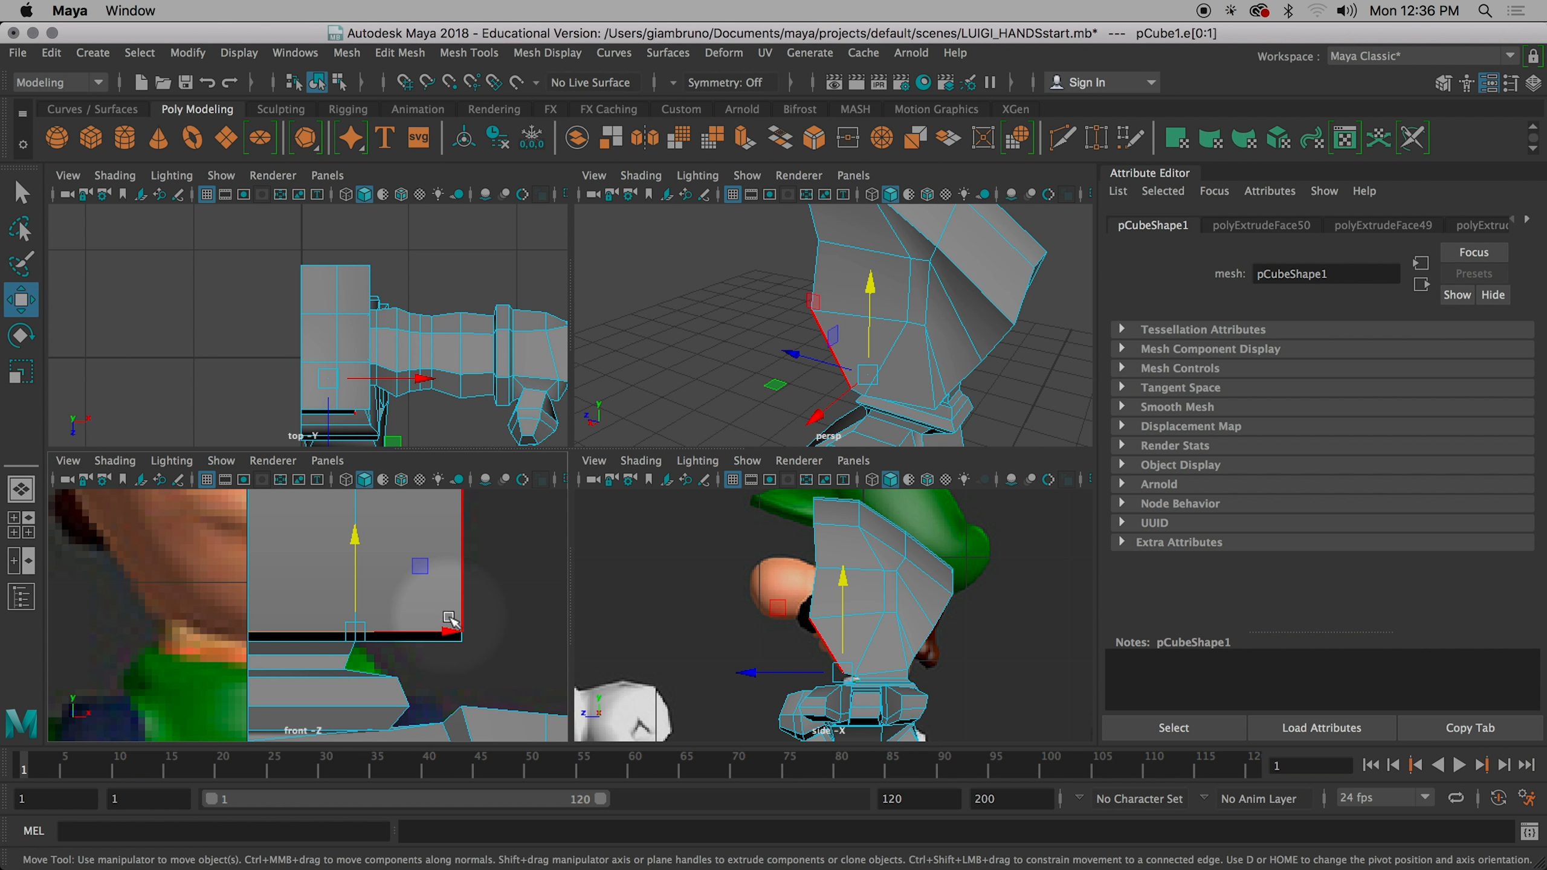
# - Select the bottom edges along the outer side of the jaw, working from the underside of the head
pyautogui.keyDown('alt'); pyautogui.moveTo(598, 643); pyautogui.dragTo(580, 620); pyautogui.keyUp('alt')
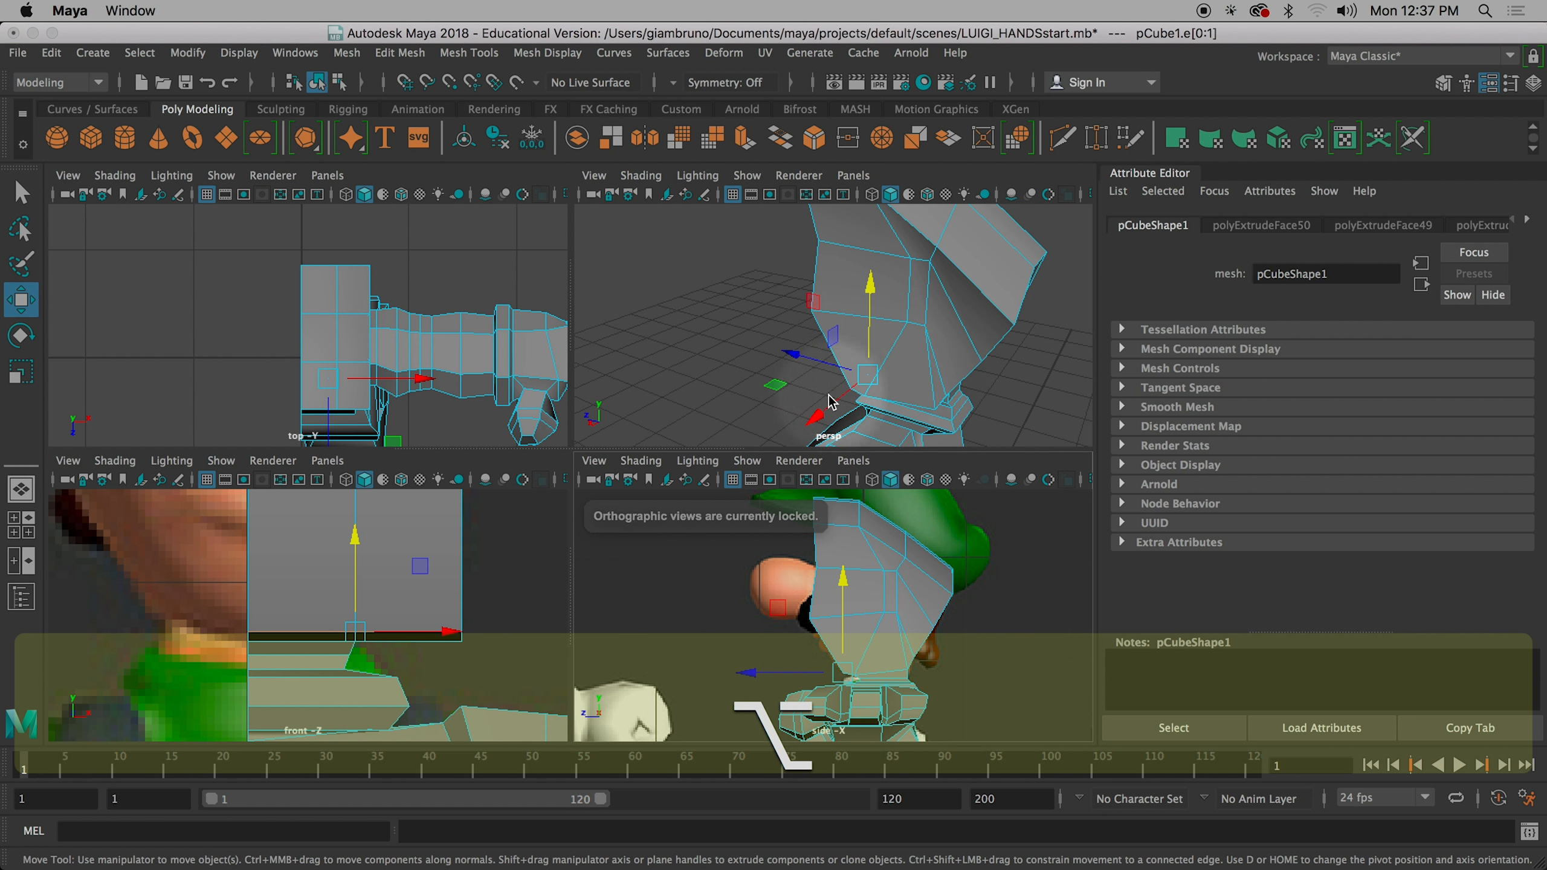
pyautogui.keyDown('alt'); pyautogui.click(777, 370); pyautogui.keyUp('alt')
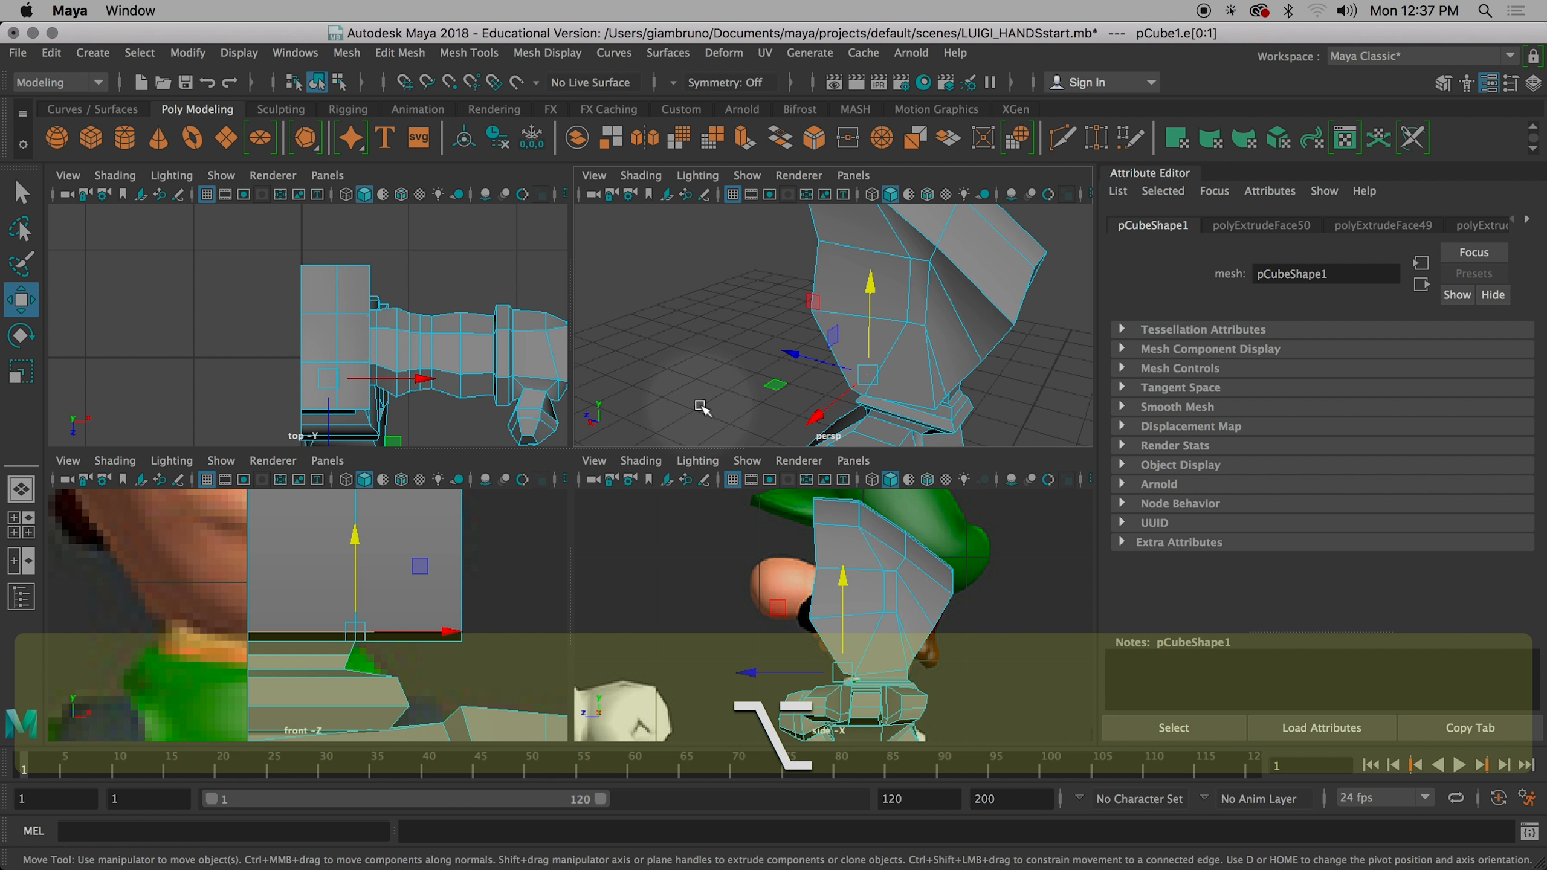
pyautogui.keyDown('alt'); pyautogui.moveTo(695, 404); pyautogui.dragTo(983, 369); pyautogui.keyUp('alt')
pyautogui.moveTo(982, 369)
pyautogui.keyDown('alt'); pyautogui.mouseDown(button='right')
pyautogui.moveTo(950, 361)
pyautogui.moveTo(1022, 380)
pyautogui.moveTo(1007, 374)
pyautogui.mouseUp(button='right'); pyautogui.keyUp('alt')
pyautogui.keyDown('alt'); pyautogui.moveTo(1006, 375); pyautogui.dragTo(970, 358, button='middle'); pyautogui.keyUp('alt')
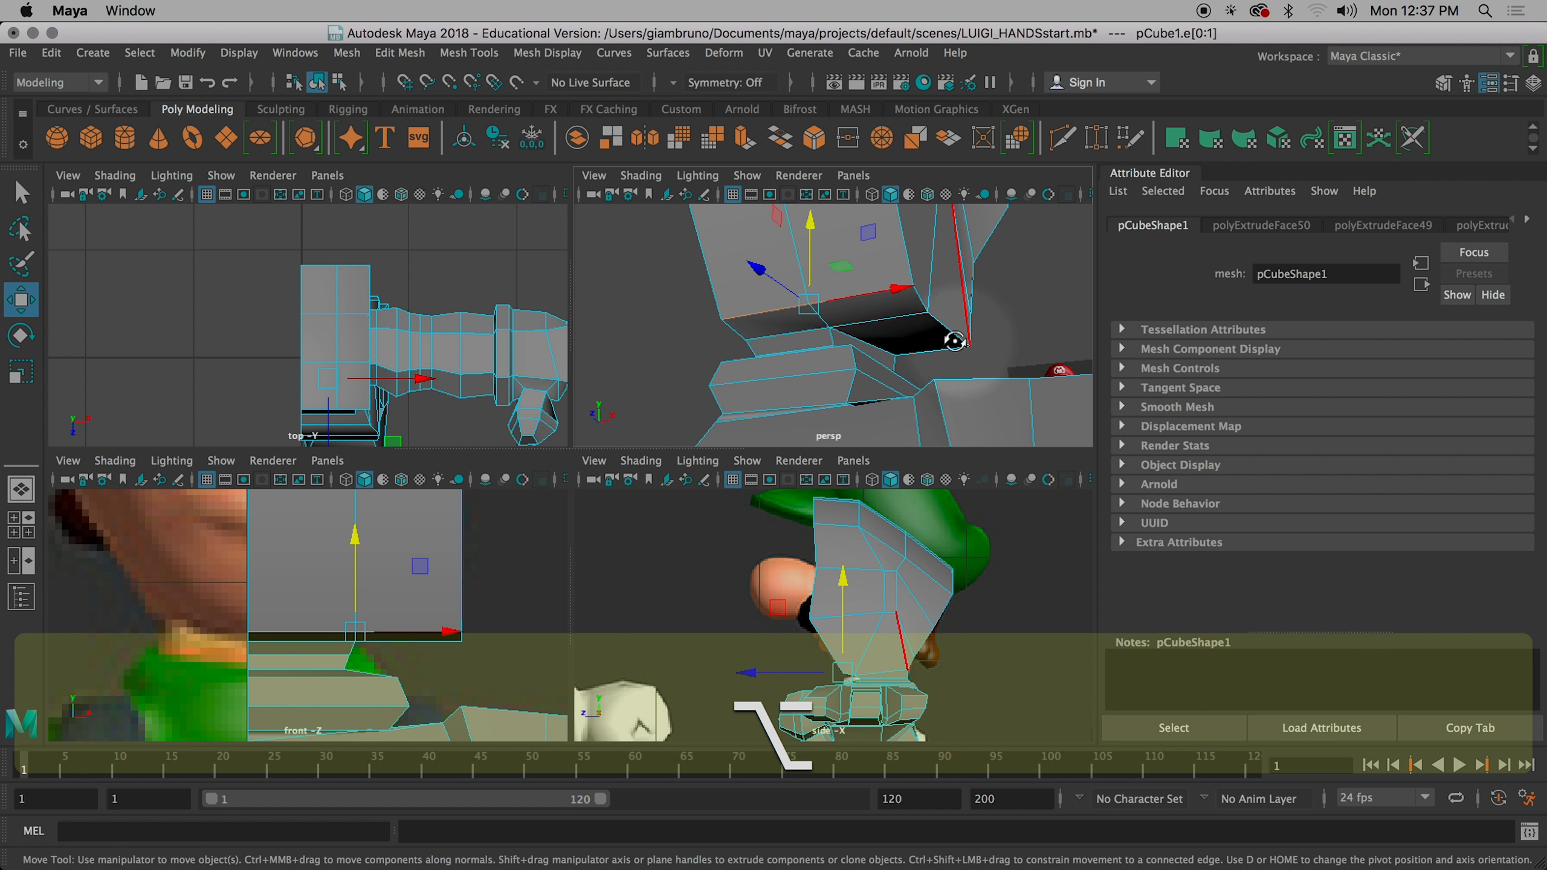
pyautogui.keyDown('alt'); pyautogui.moveTo(956, 337); pyautogui.dragTo(923, 327); pyautogui.keyUp('alt')
pyautogui.click(941, 281)
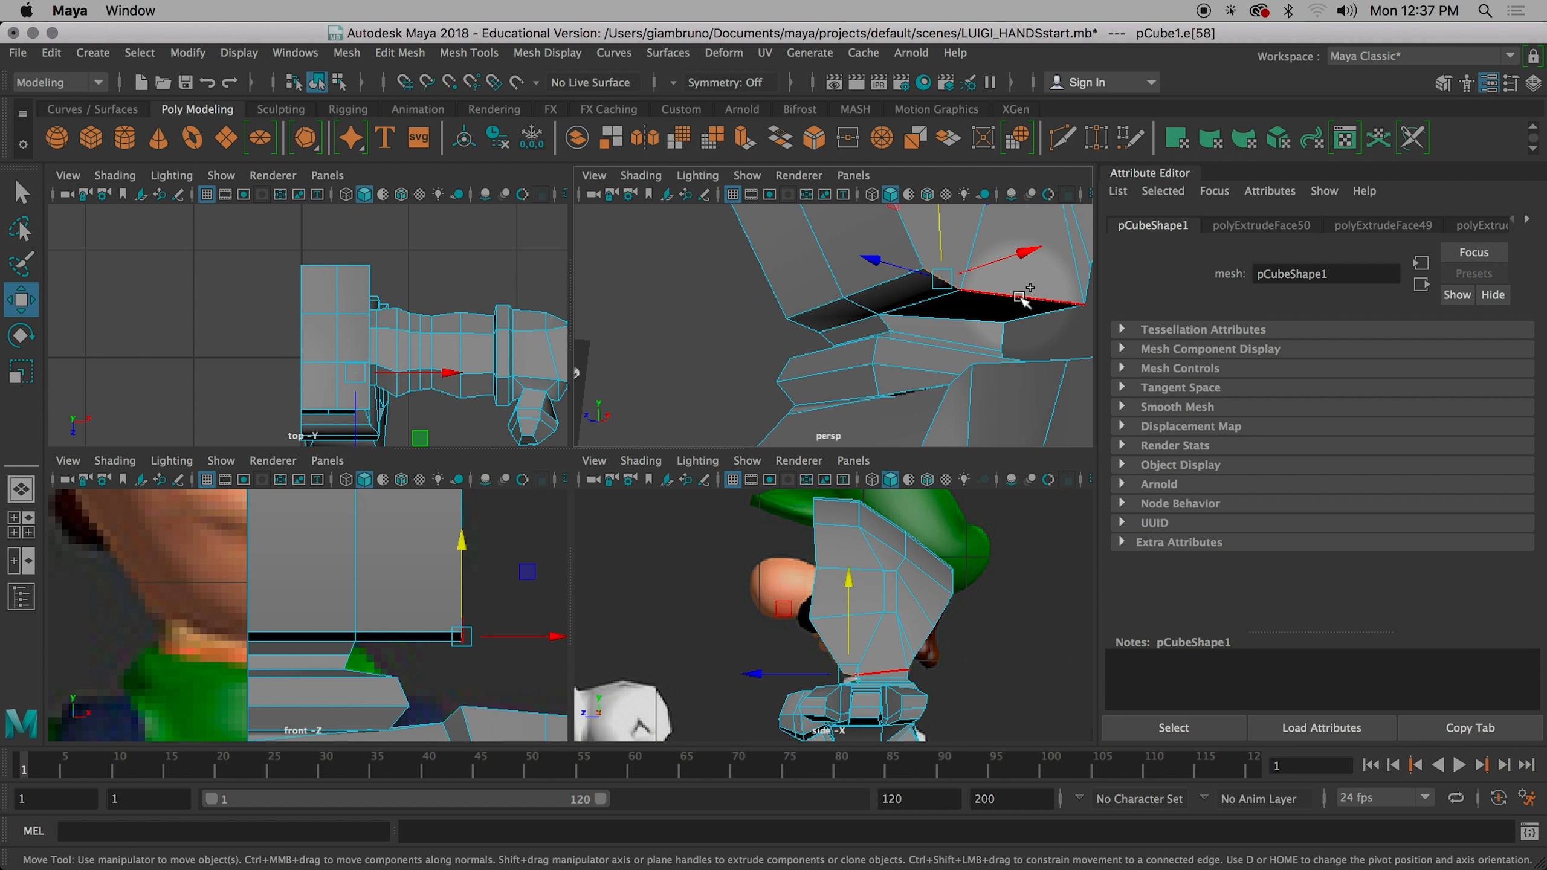
pyautogui.keyDown('shift'); pyautogui.click(1022, 297); pyautogui.keyUp('shift')
pyautogui.keyDown('alt'); pyautogui.moveTo(1039, 309); pyautogui.dragTo(943, 321, button='middle'); pyautogui.keyUp('alt')
pyautogui.moveTo(944, 321)
pyautogui.keyDown('alt'); pyautogui.mouseDown()
pyautogui.moveTo(926, 311)
pyautogui.moveTo(870, 335)
pyautogui.moveTo(642, 350)
pyautogui.moveTo(961, 306)
pyautogui.mouseUp(); pyautogui.keyUp('alt')
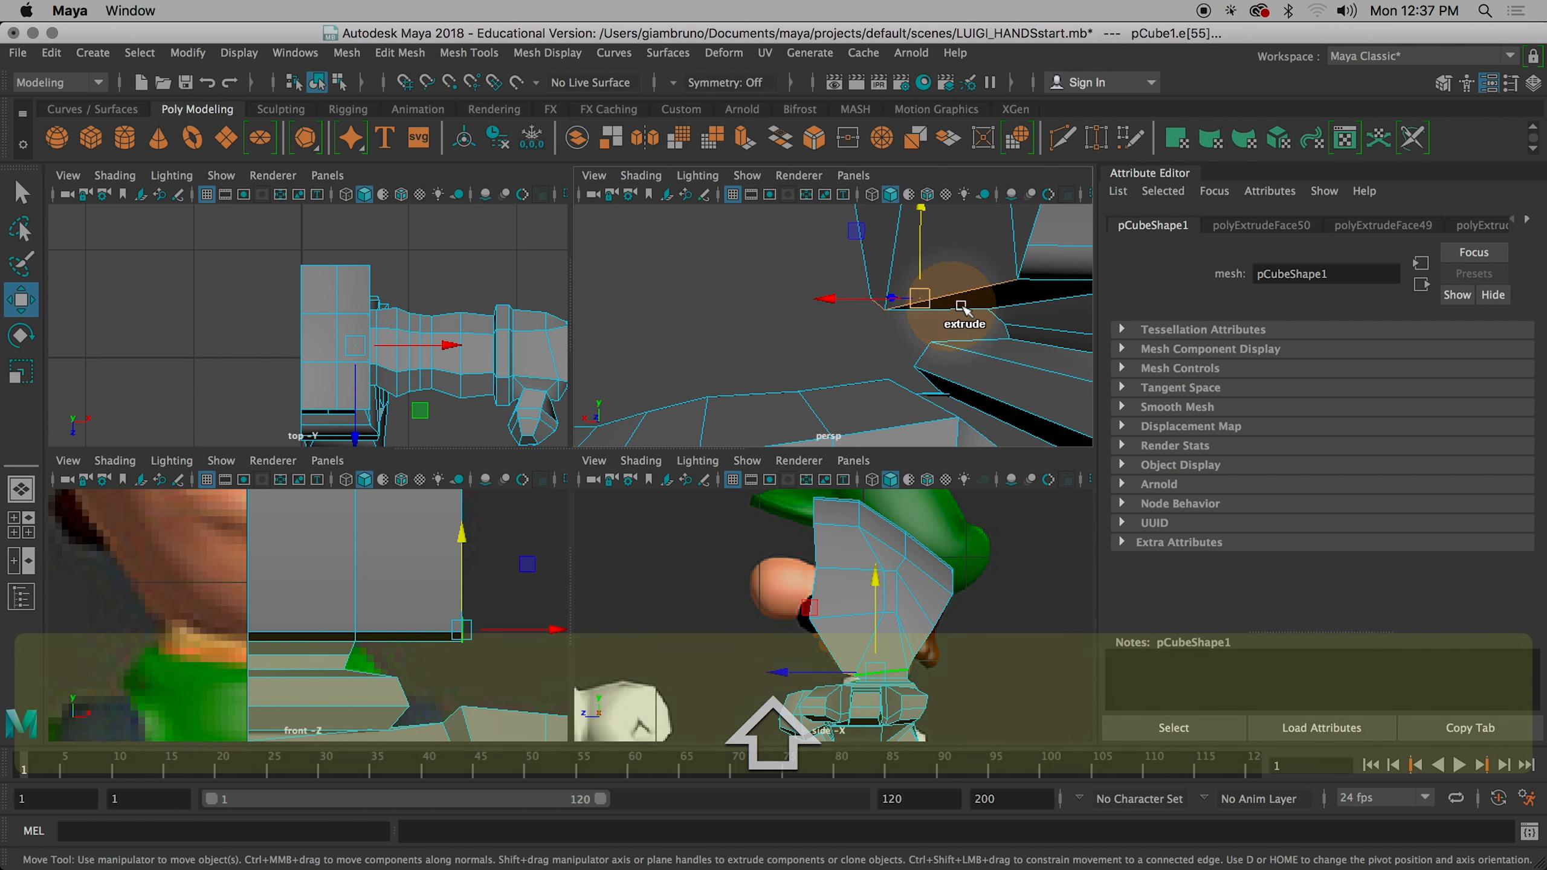
pyautogui.keyDown('alt'); pyautogui.moveTo(1025, 265); pyautogui.dragTo(808, 302); pyautogui.keyUp('alt')
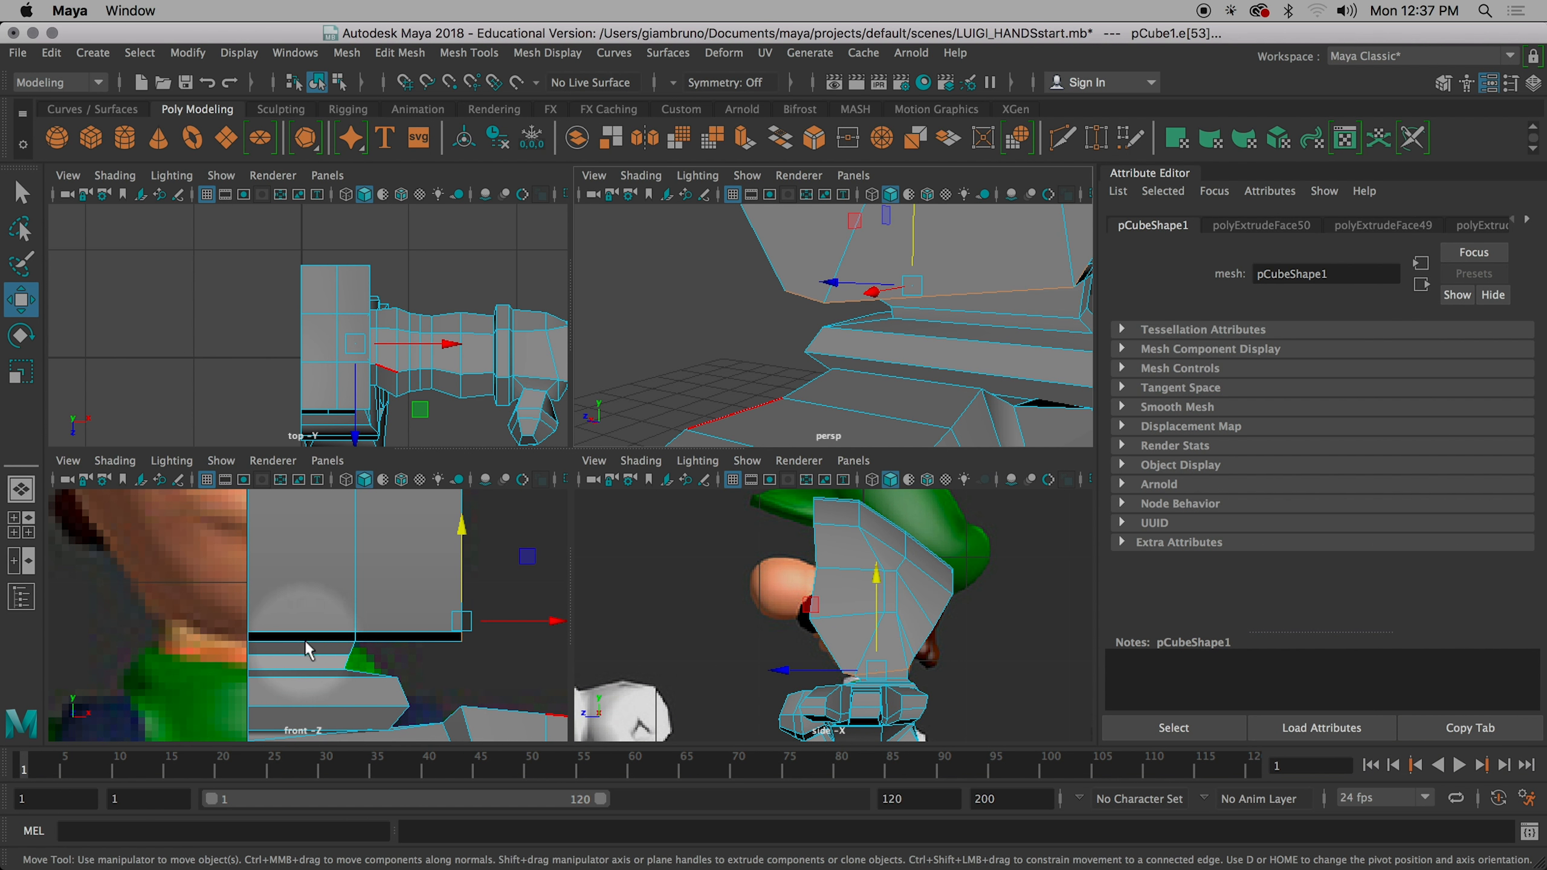
# - Try moving the selected lower jaw edges inward in X to about 0.335, and undo the move
pyautogui.keyDown('alt'); pyautogui.moveTo(822, 342); pyautogui.dragTo(1114, 359); pyautogui.keyUp('alt')
pyautogui.moveTo(567, 621); pyautogui.dragTo(494, 618)
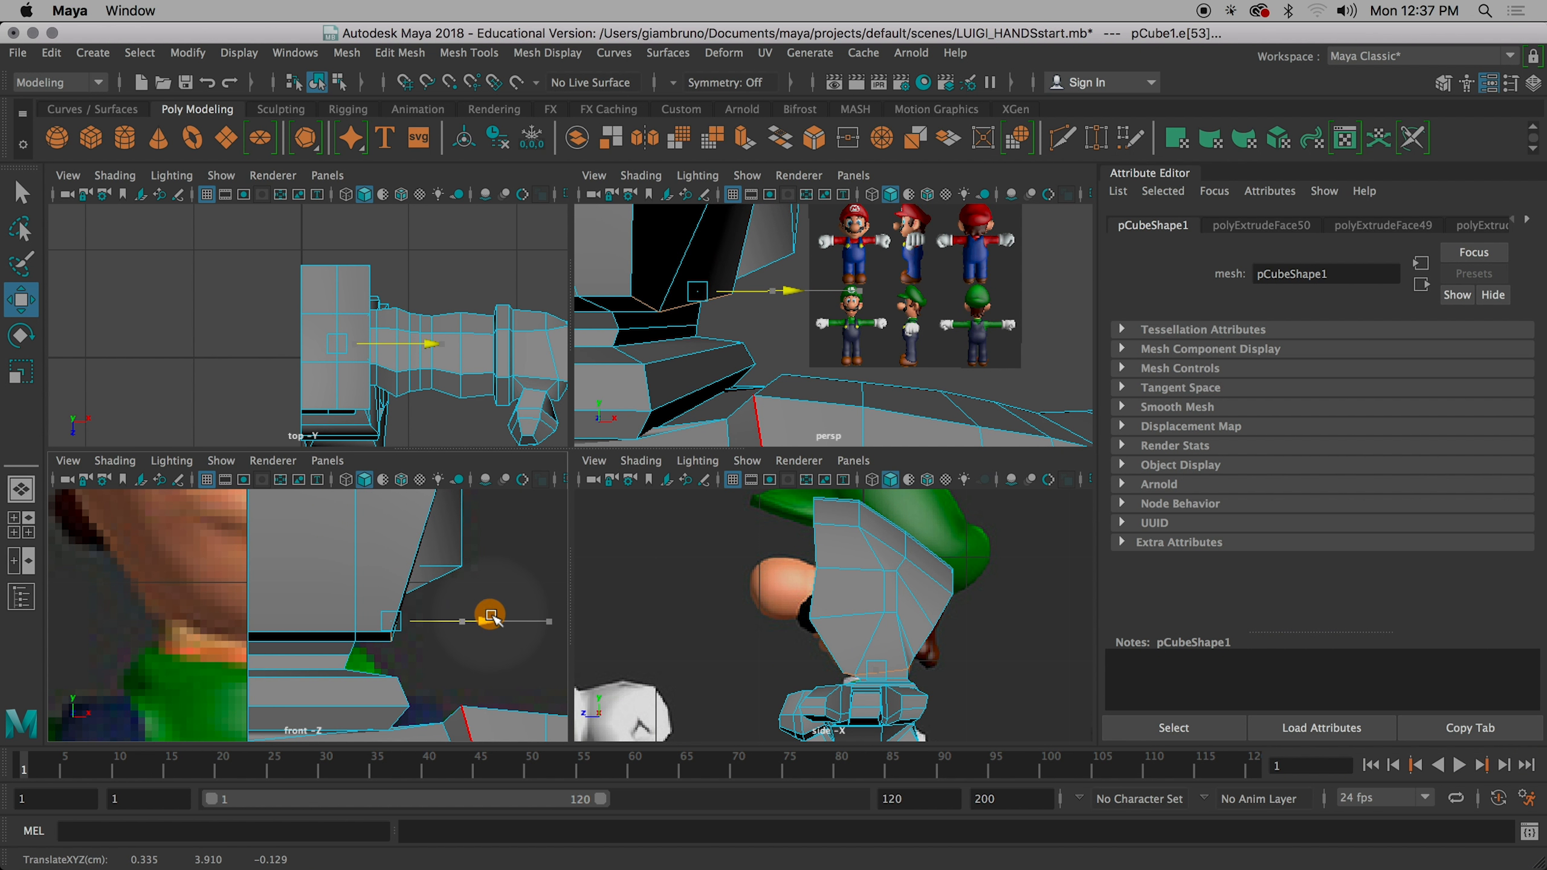
pyautogui.keyDown('alt'); pyautogui.moveTo(813, 344); pyautogui.dragTo(553, 393); pyautogui.keyUp('alt')
pyautogui.press('super+z')
# - Add the missing edge to the lower jaw selection and move the edges inward to about X 0.267, using wireframe display in the front view
pyautogui.keyDown('alt'); pyautogui.moveTo(787, 370); pyautogui.dragTo(794, 294); pyautogui.keyUp('alt')
pyautogui.click(799, 322)
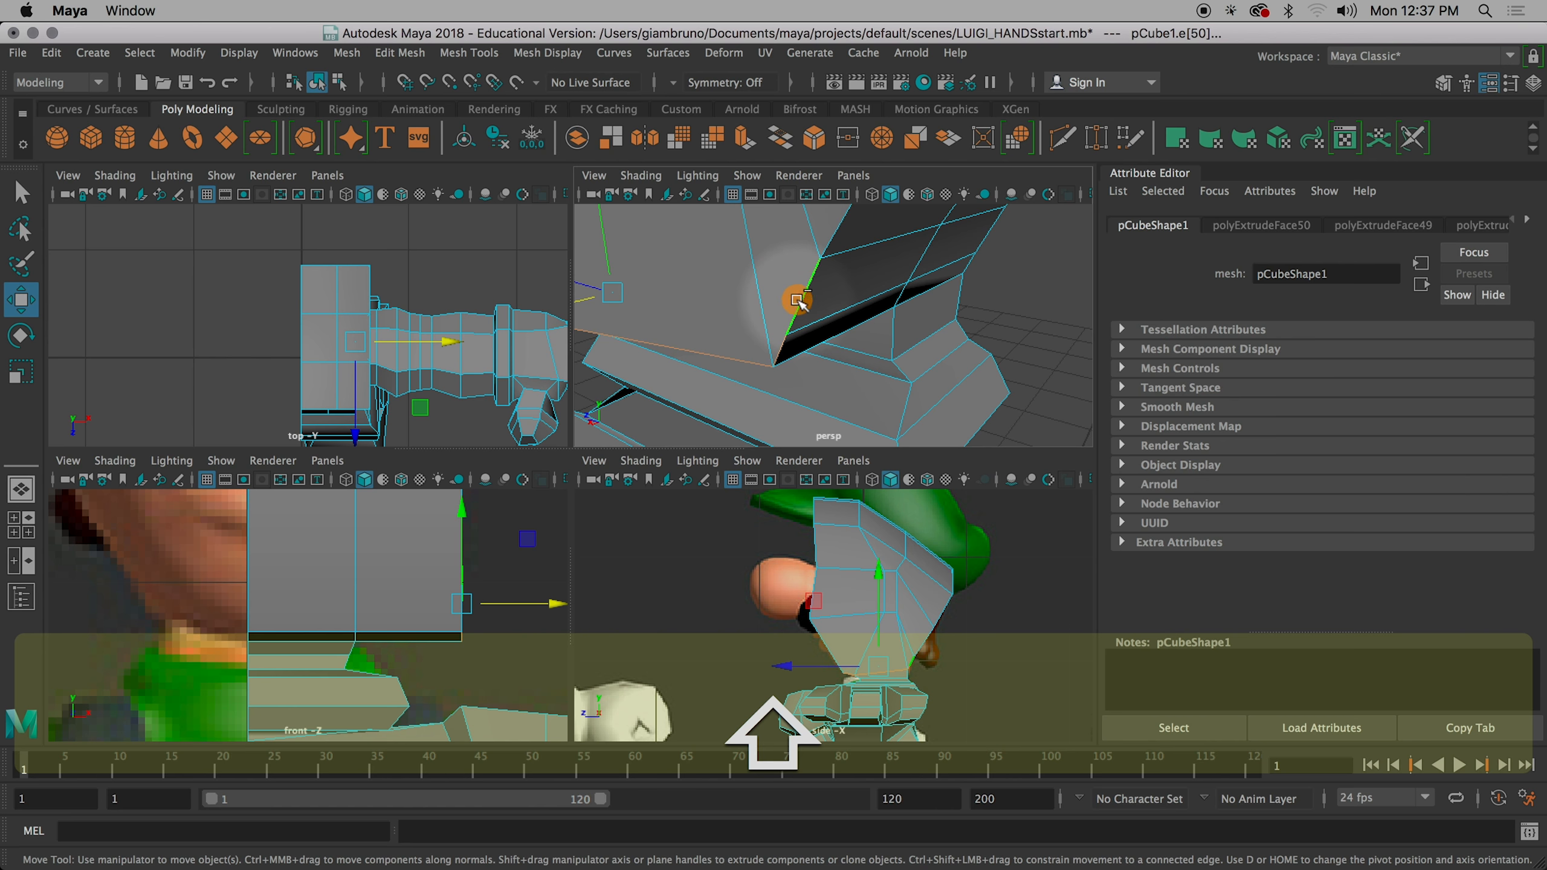
pyautogui.keyDown('shift'); pyautogui.click(798, 300); pyautogui.keyUp('shift')
pyautogui.keyDown('alt'); pyautogui.moveTo(799, 304); pyautogui.dragTo(959, 332); pyautogui.keyUp('alt')
pyautogui.moveTo(555, 626); pyautogui.dragTo(490, 637)
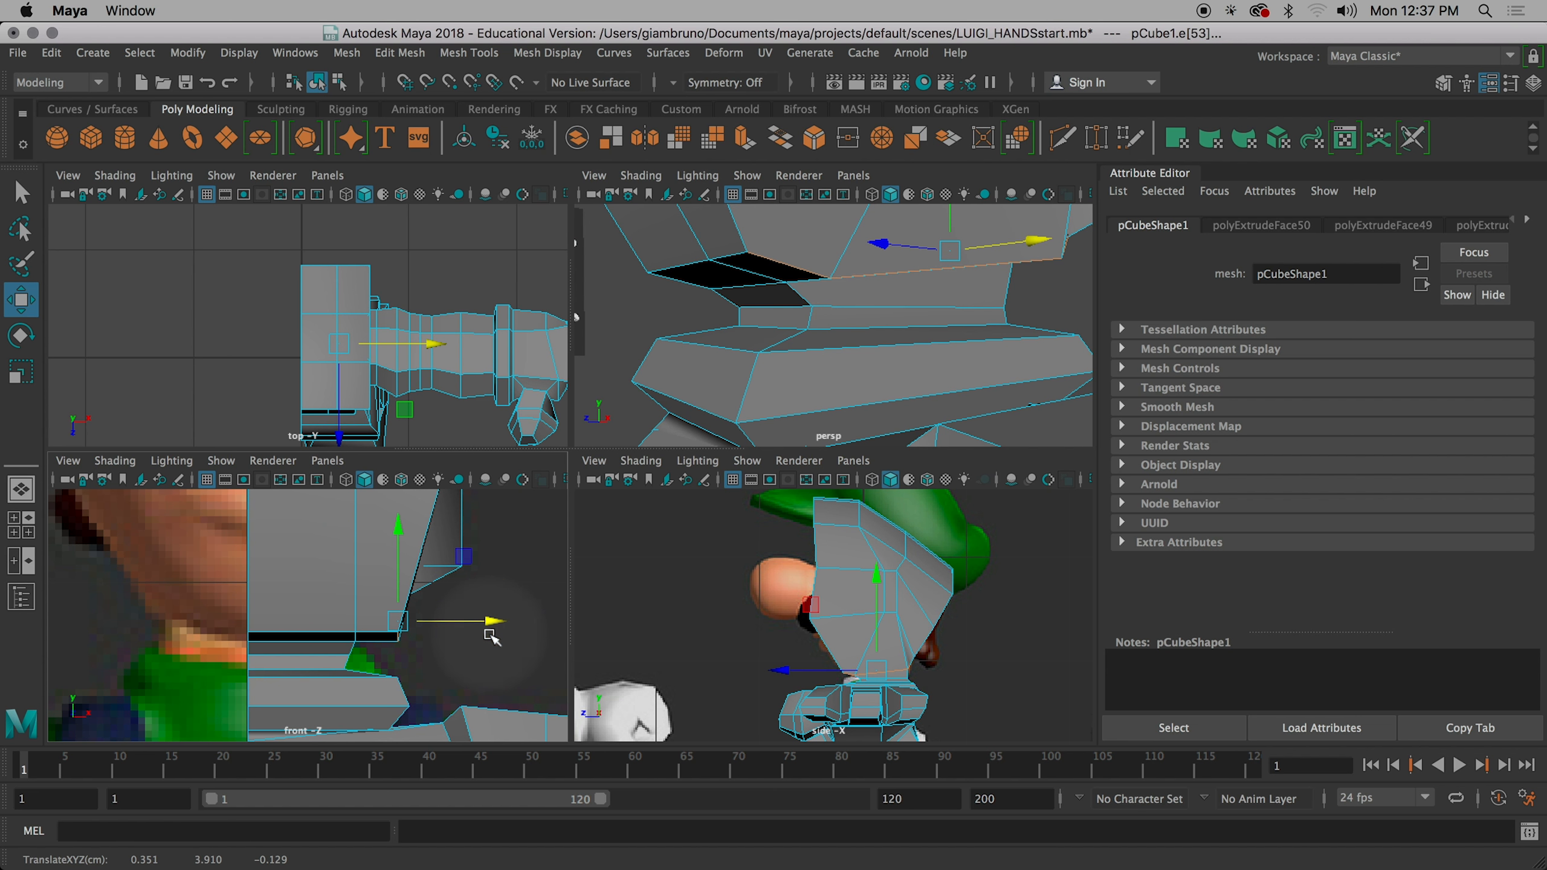
pyautogui.press('4')
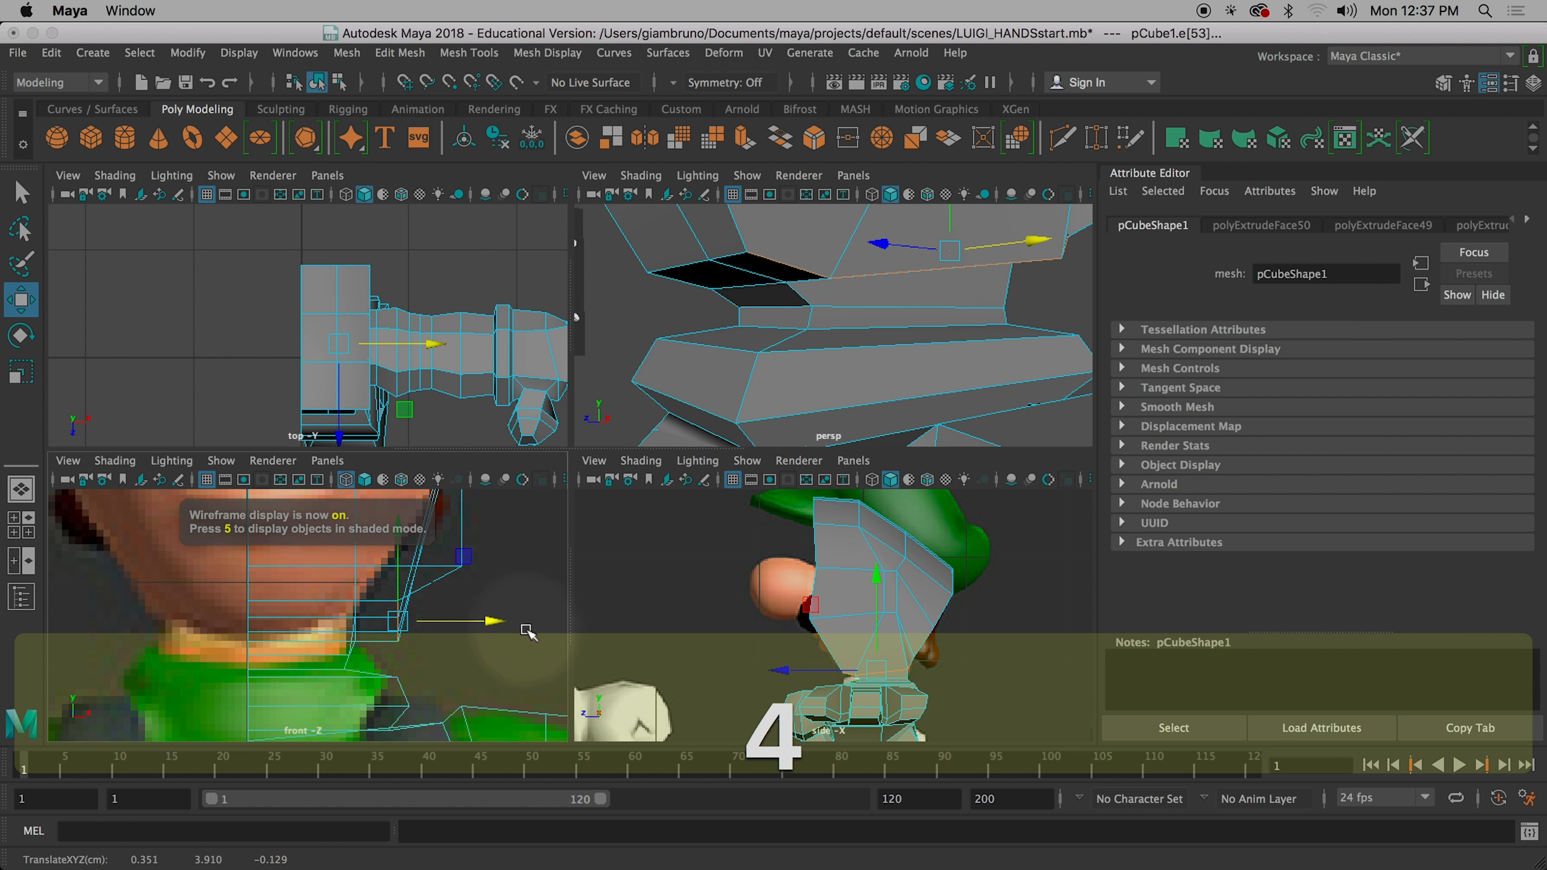
pyautogui.moveTo(494, 625); pyautogui.dragTo(442, 604)
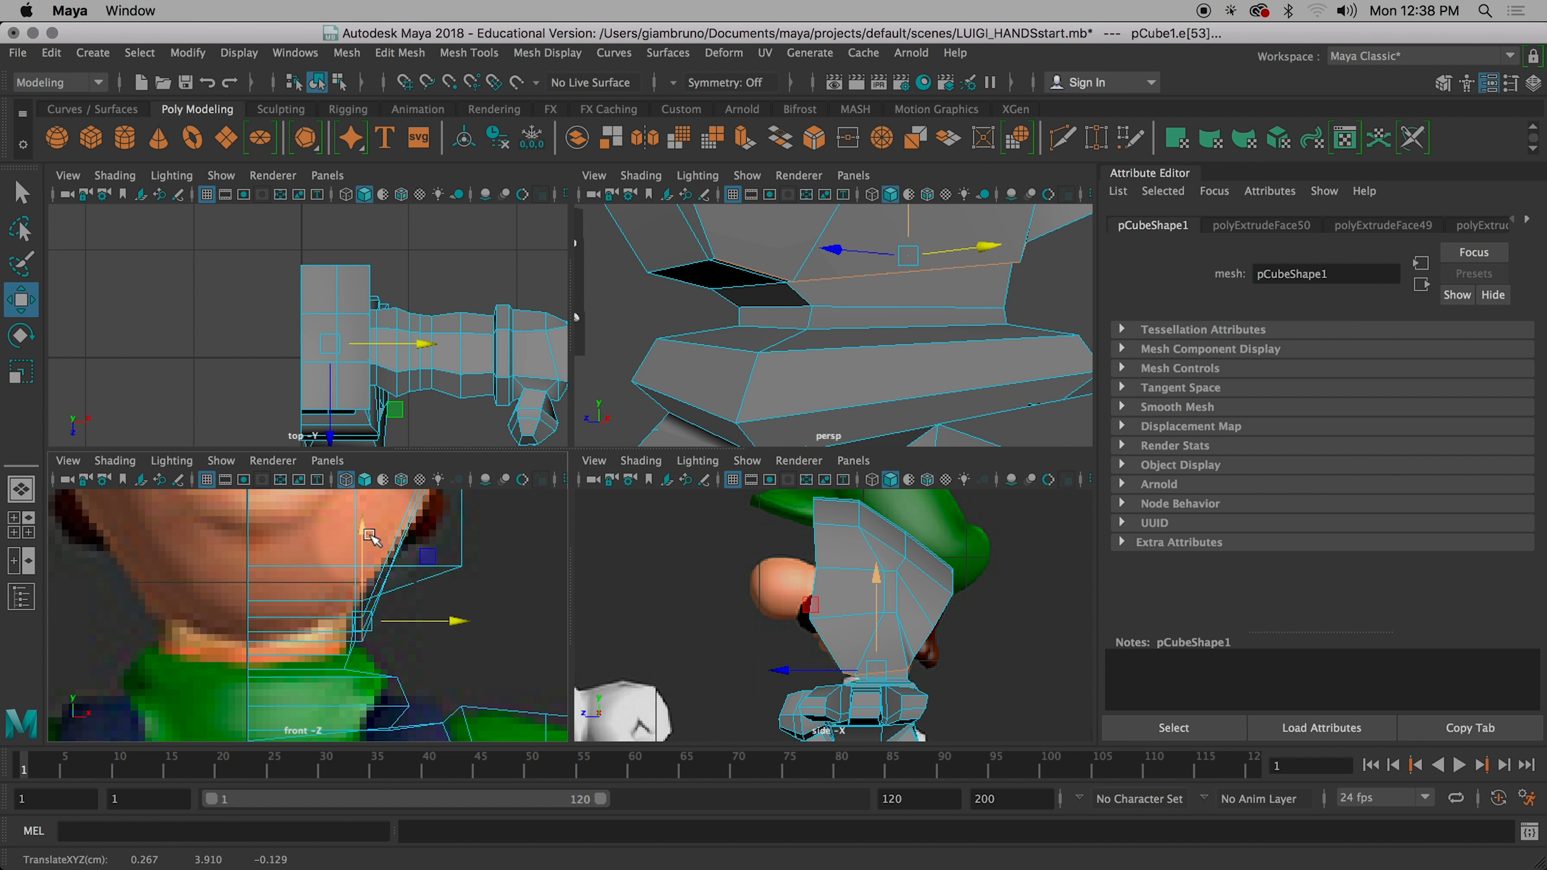
# - Raise the lower jaw edges to about Y 3.96 and shift them to about X 0.27, checking the jawline against the enlarged front reference
pyautogui.moveTo(370, 536); pyautogui.dragTo(373, 513)
pyautogui.moveTo(440, 599); pyautogui.dragTo(445, 593)
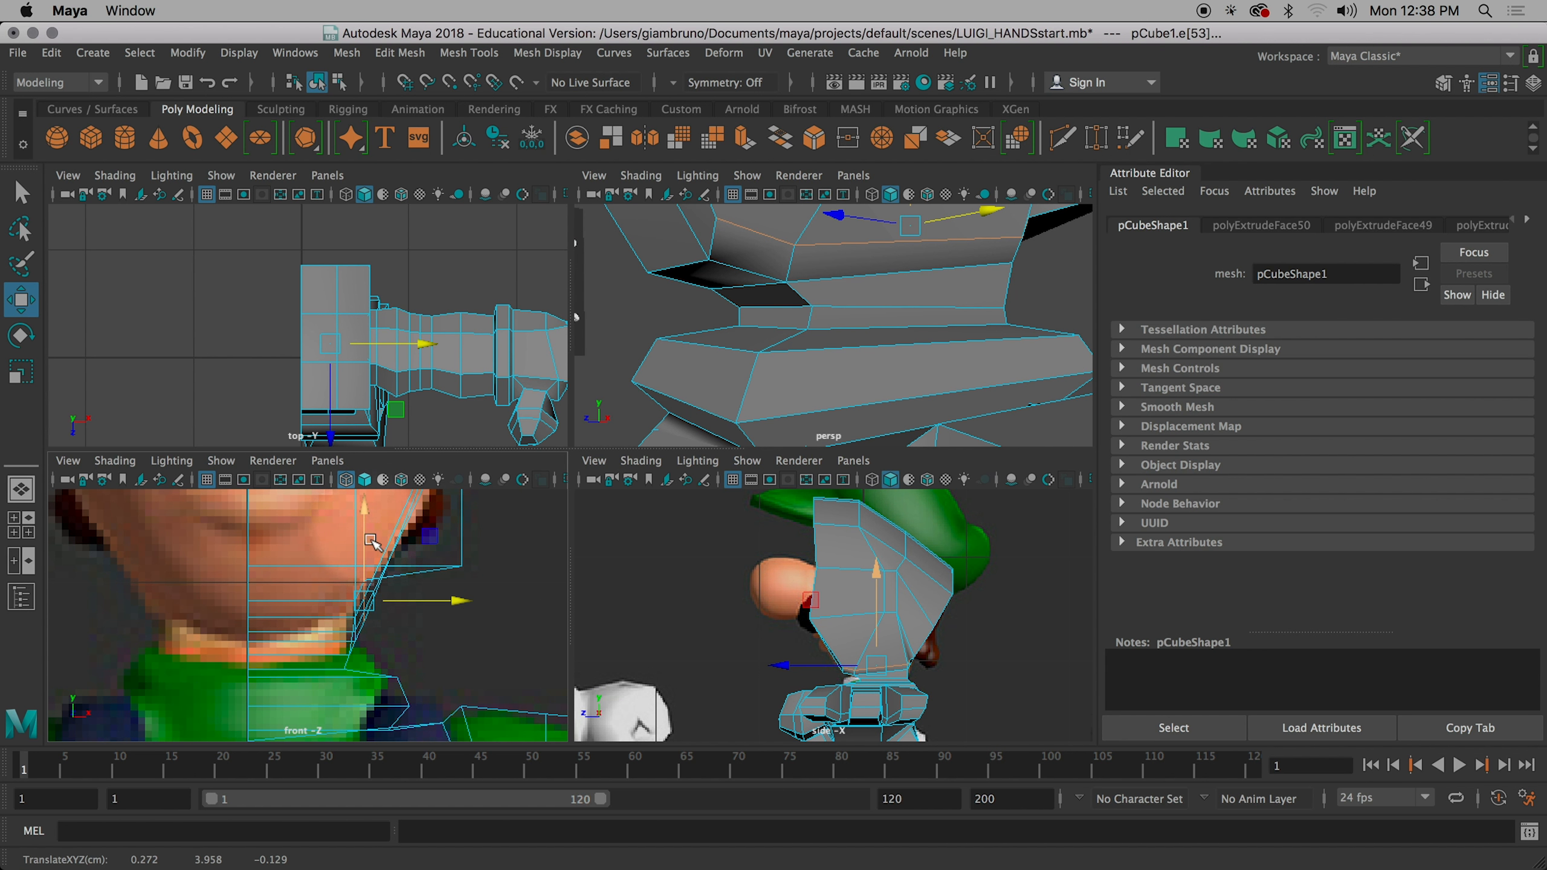
pyautogui.press('space')
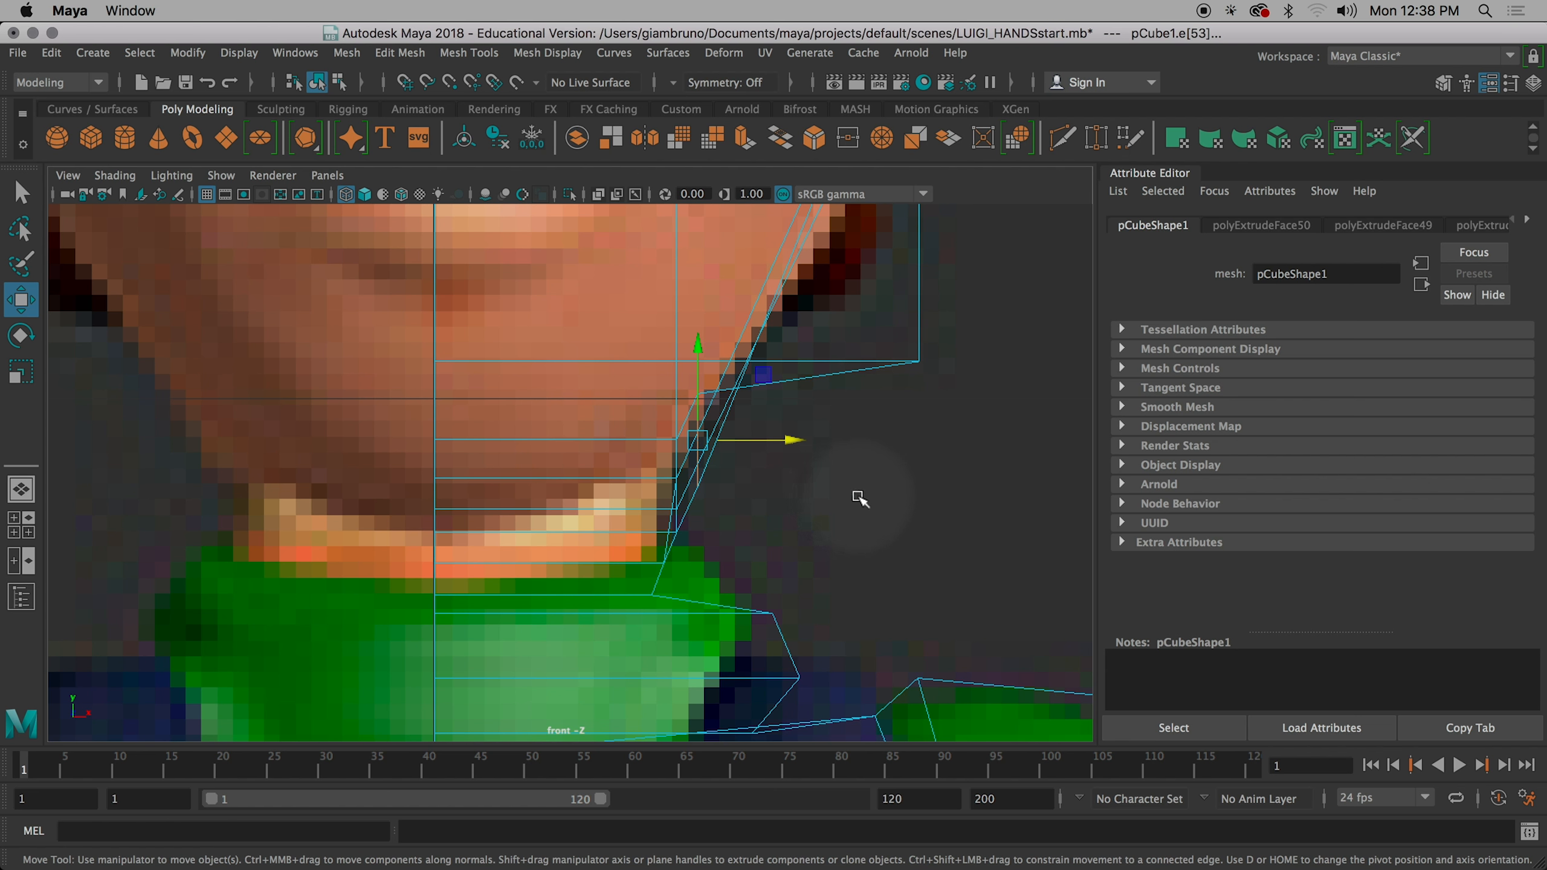
pyautogui.press('space')
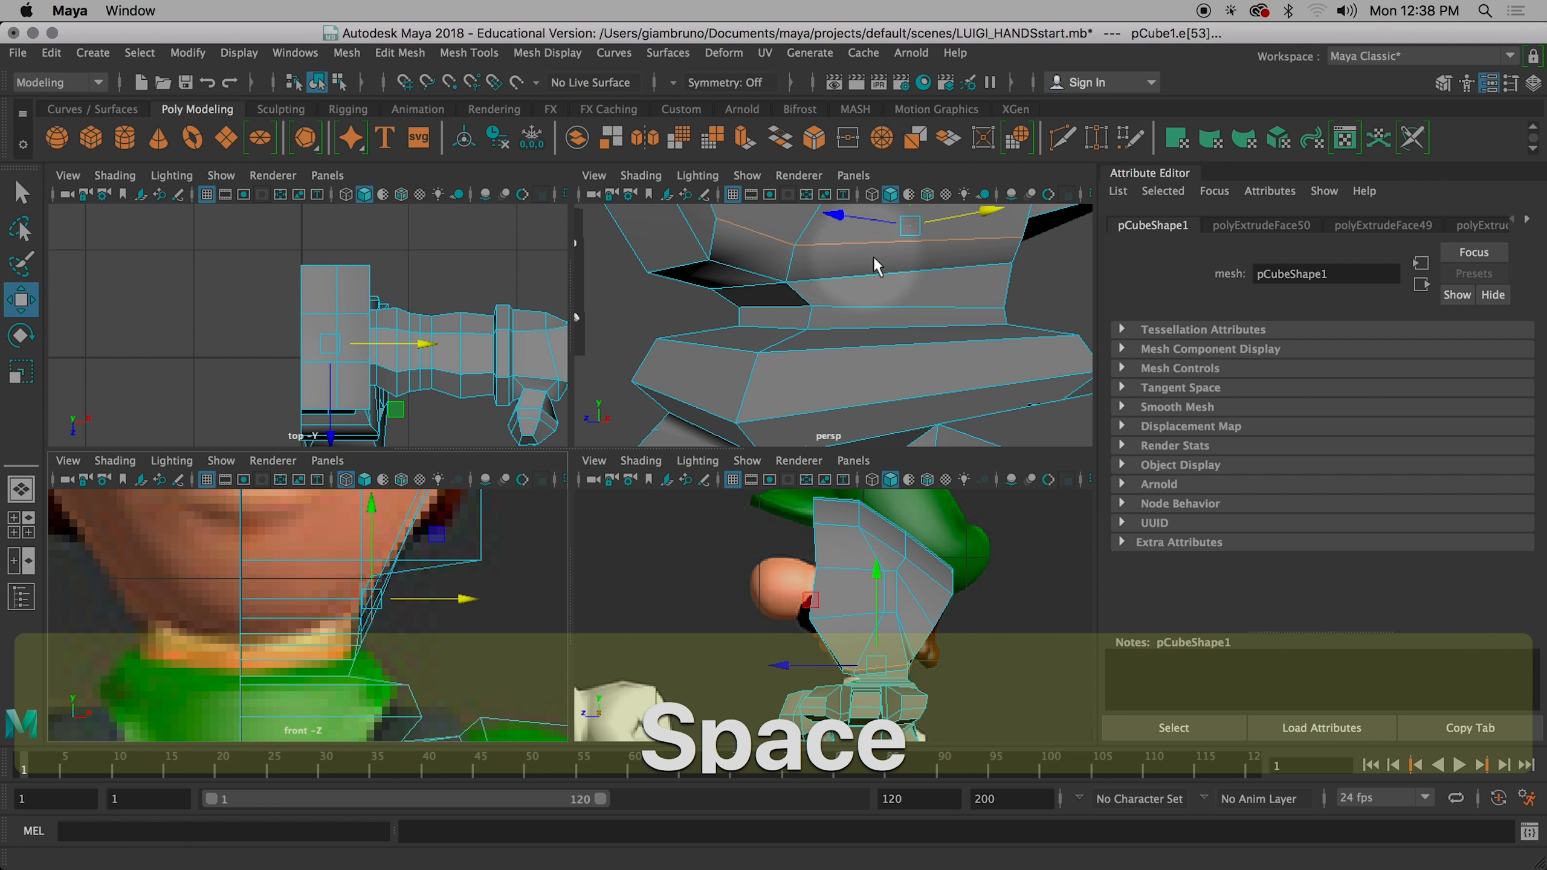
# - Select the bottom edge beside the head's centre line, scale it narrower in X and move it inward to about X 0.049
pyautogui.keyDown('alt'); pyautogui.moveTo(740, 280); pyautogui.dragTo(891, 294); pyautogui.keyUp('alt')
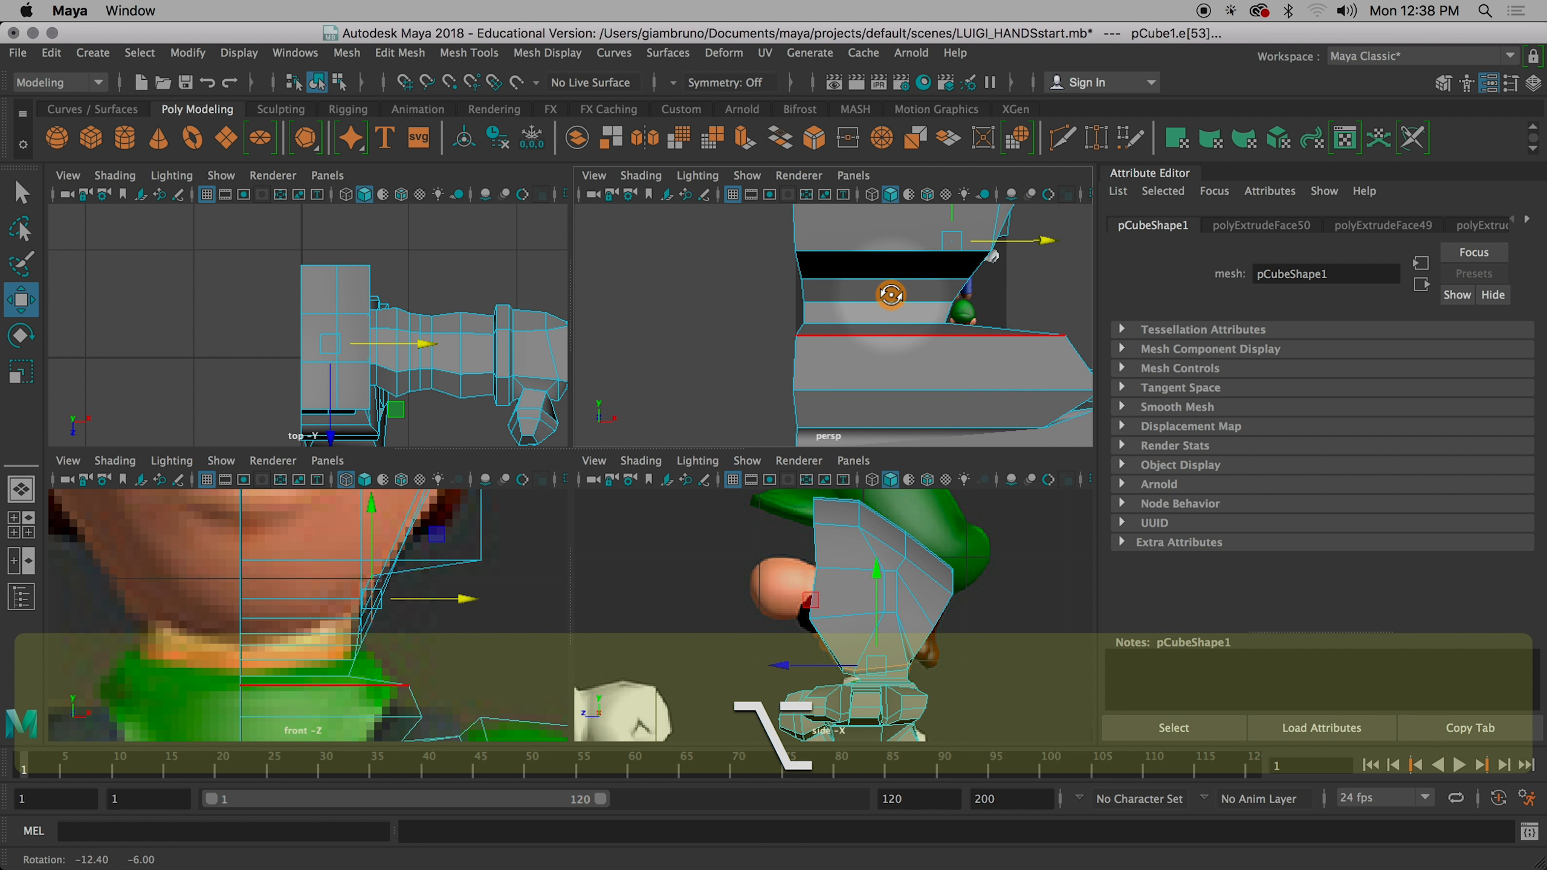
pyautogui.click(868, 249)
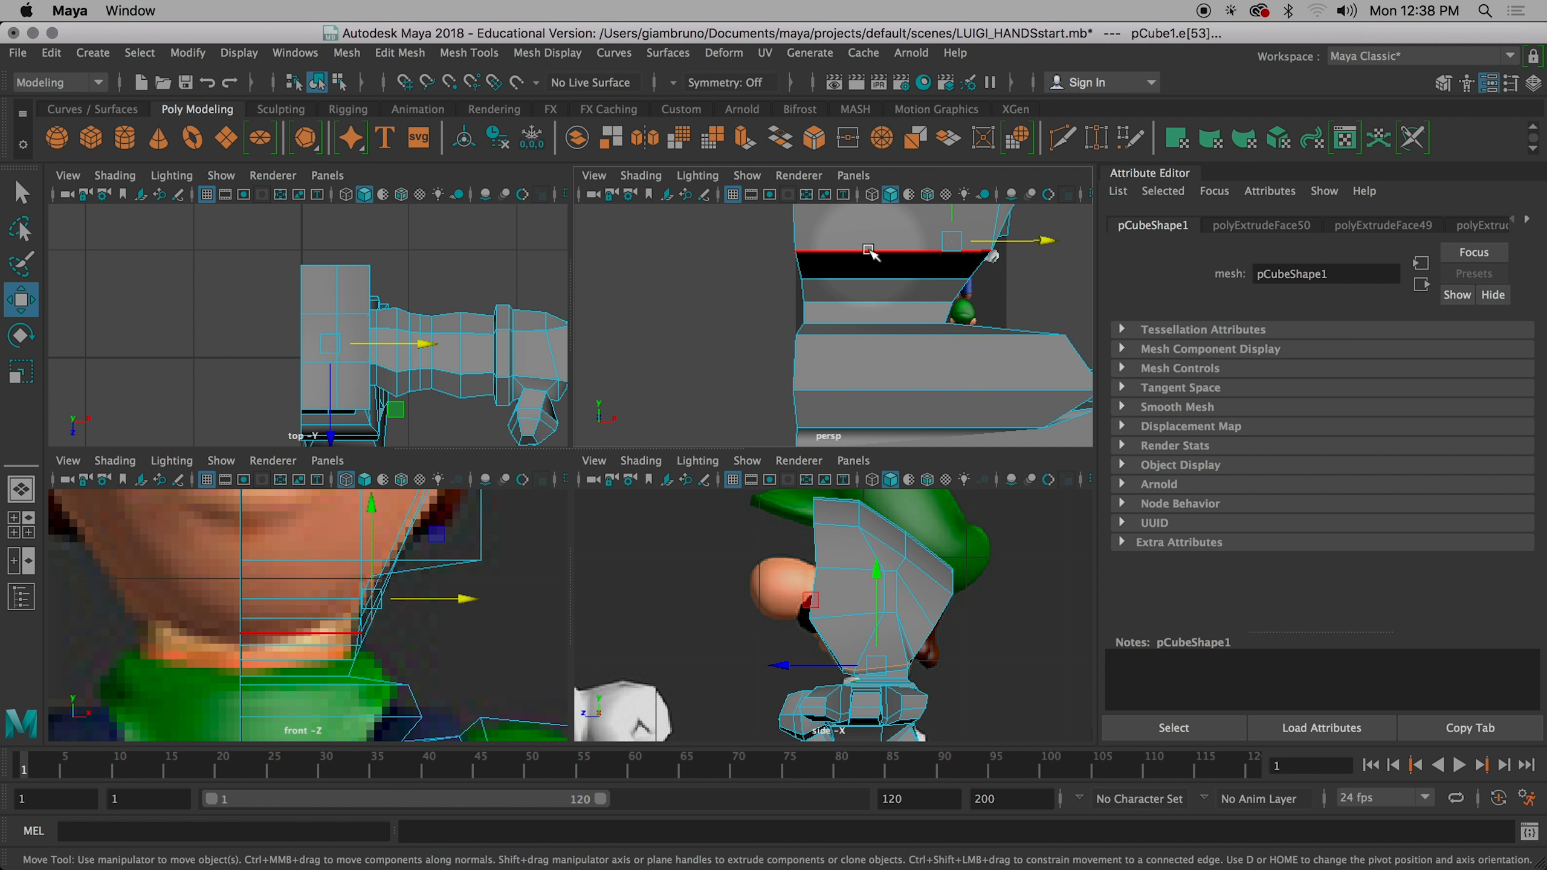
pyautogui.click(869, 249)
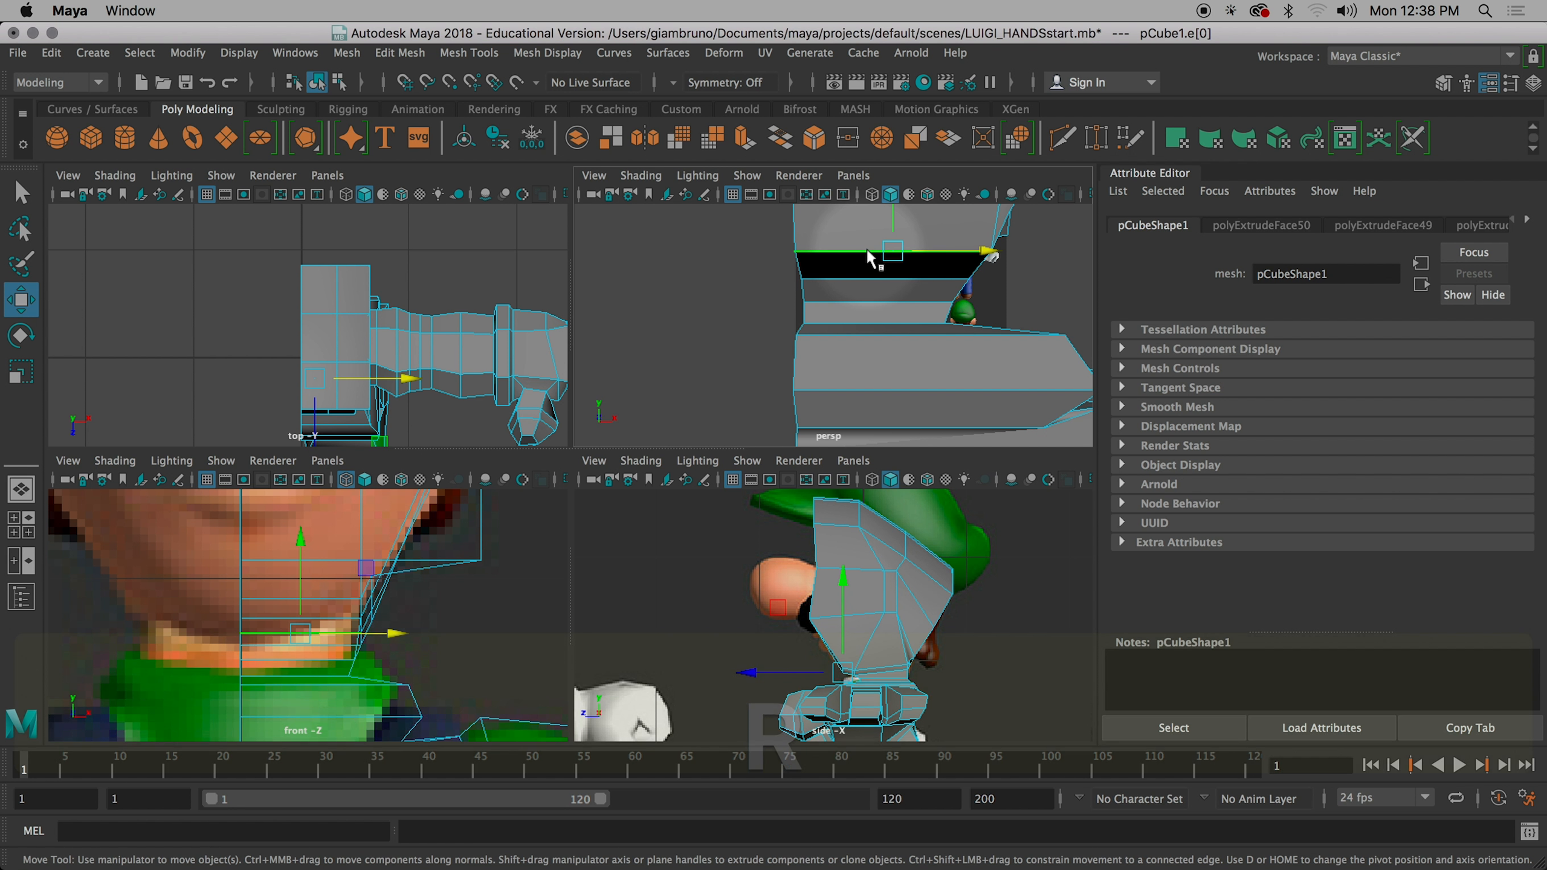
pyautogui.press('r')
pyautogui.moveTo(982, 251); pyautogui.dragTo(954, 252)
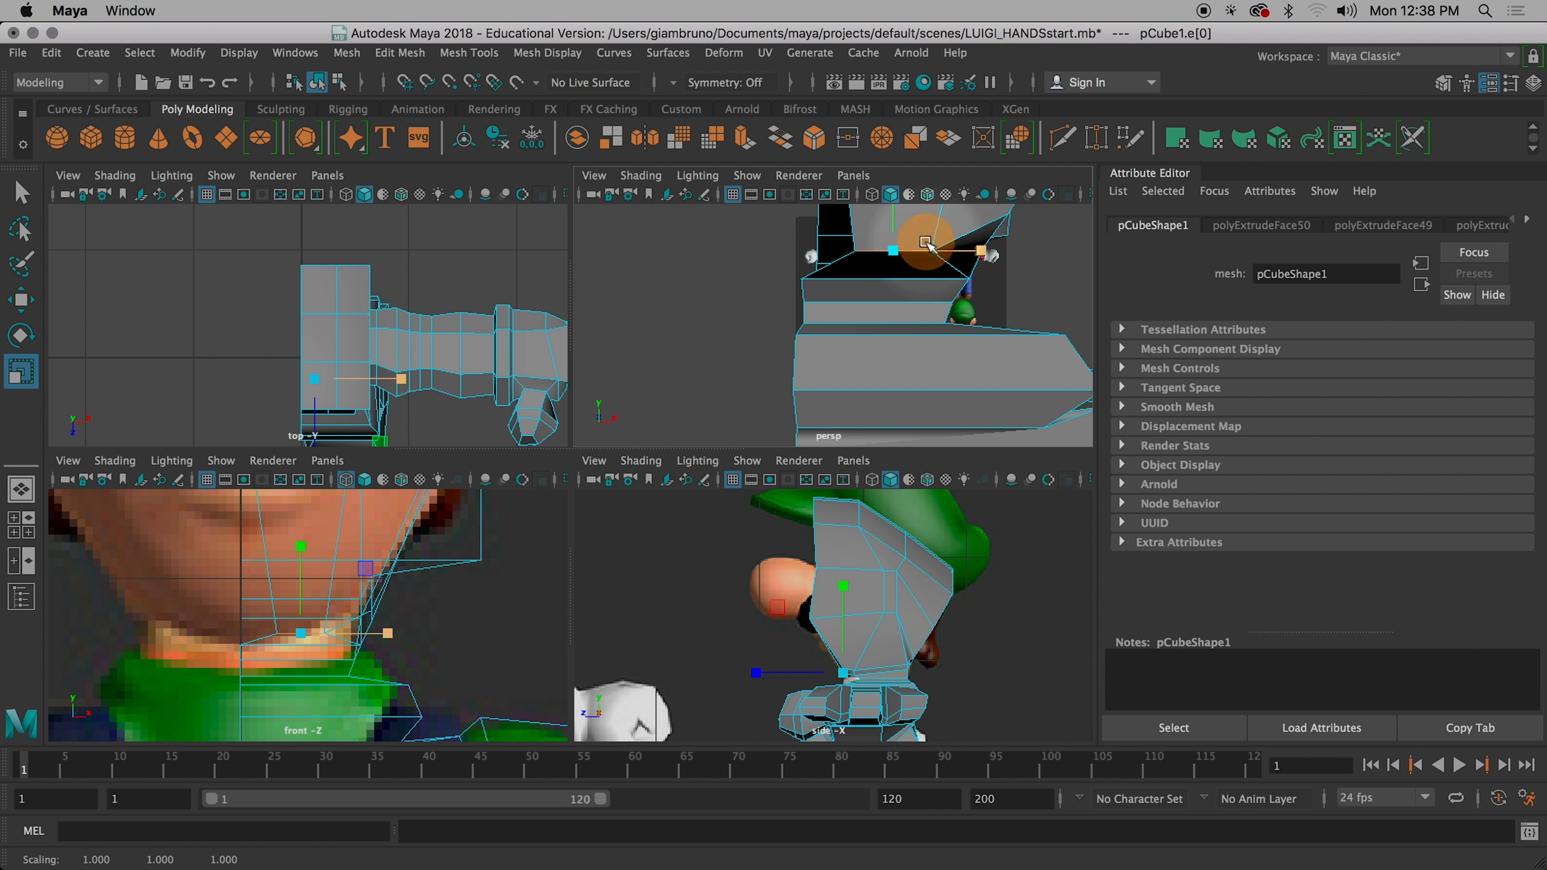
pyautogui.press('w')
pyautogui.moveTo(982, 252); pyautogui.dragTo(921, 250)
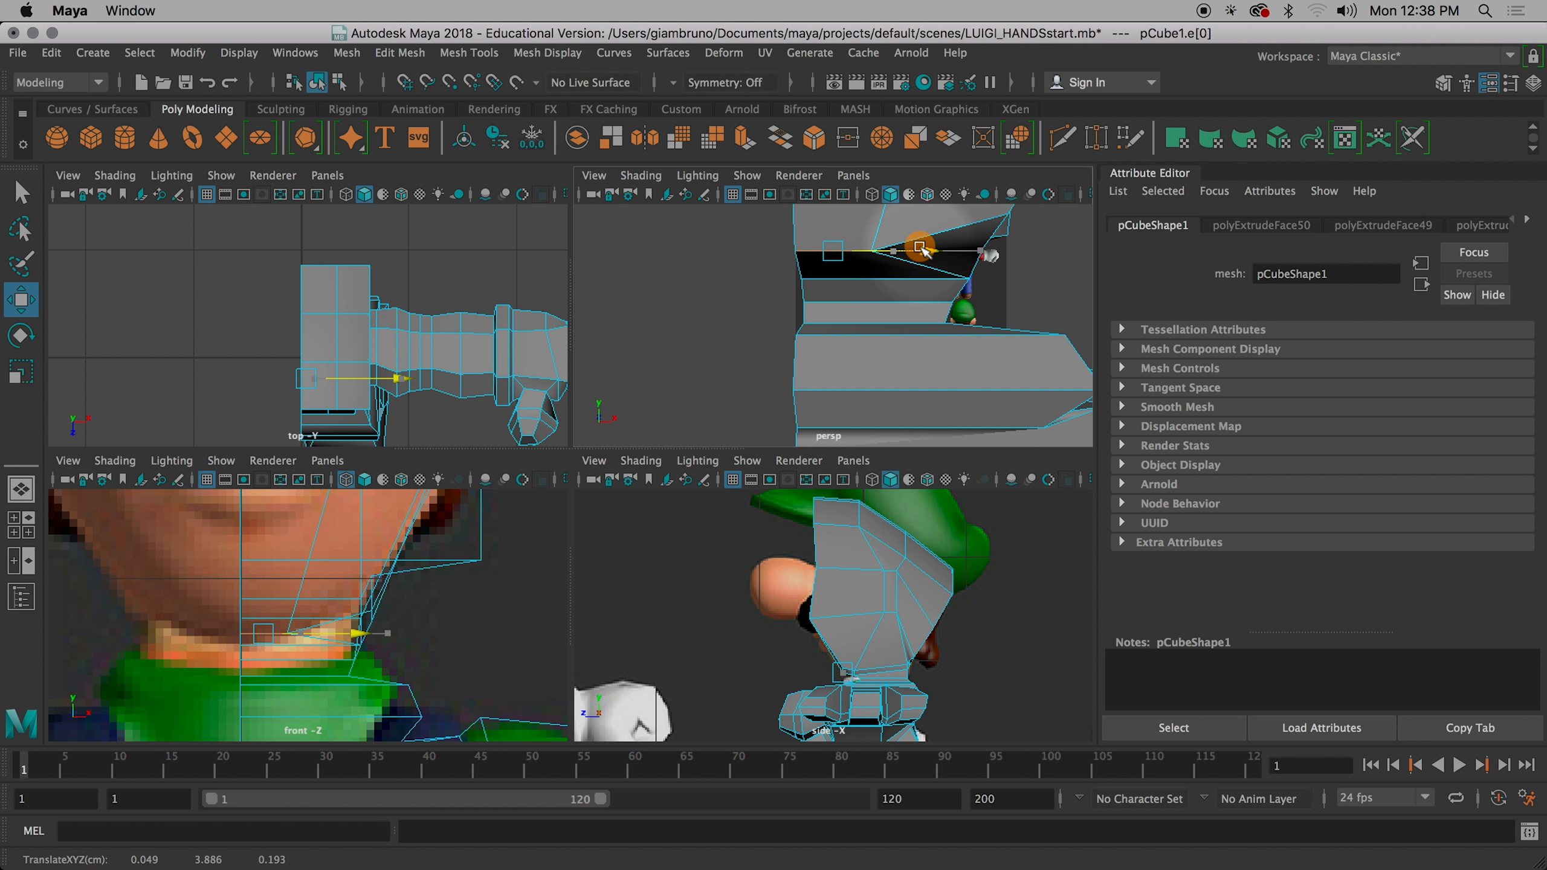
# - Undo the last scaling and move of the bottom edge beside the head's centre line and select that edge again
pyautogui.press('super')
pyautogui.press('super+z')
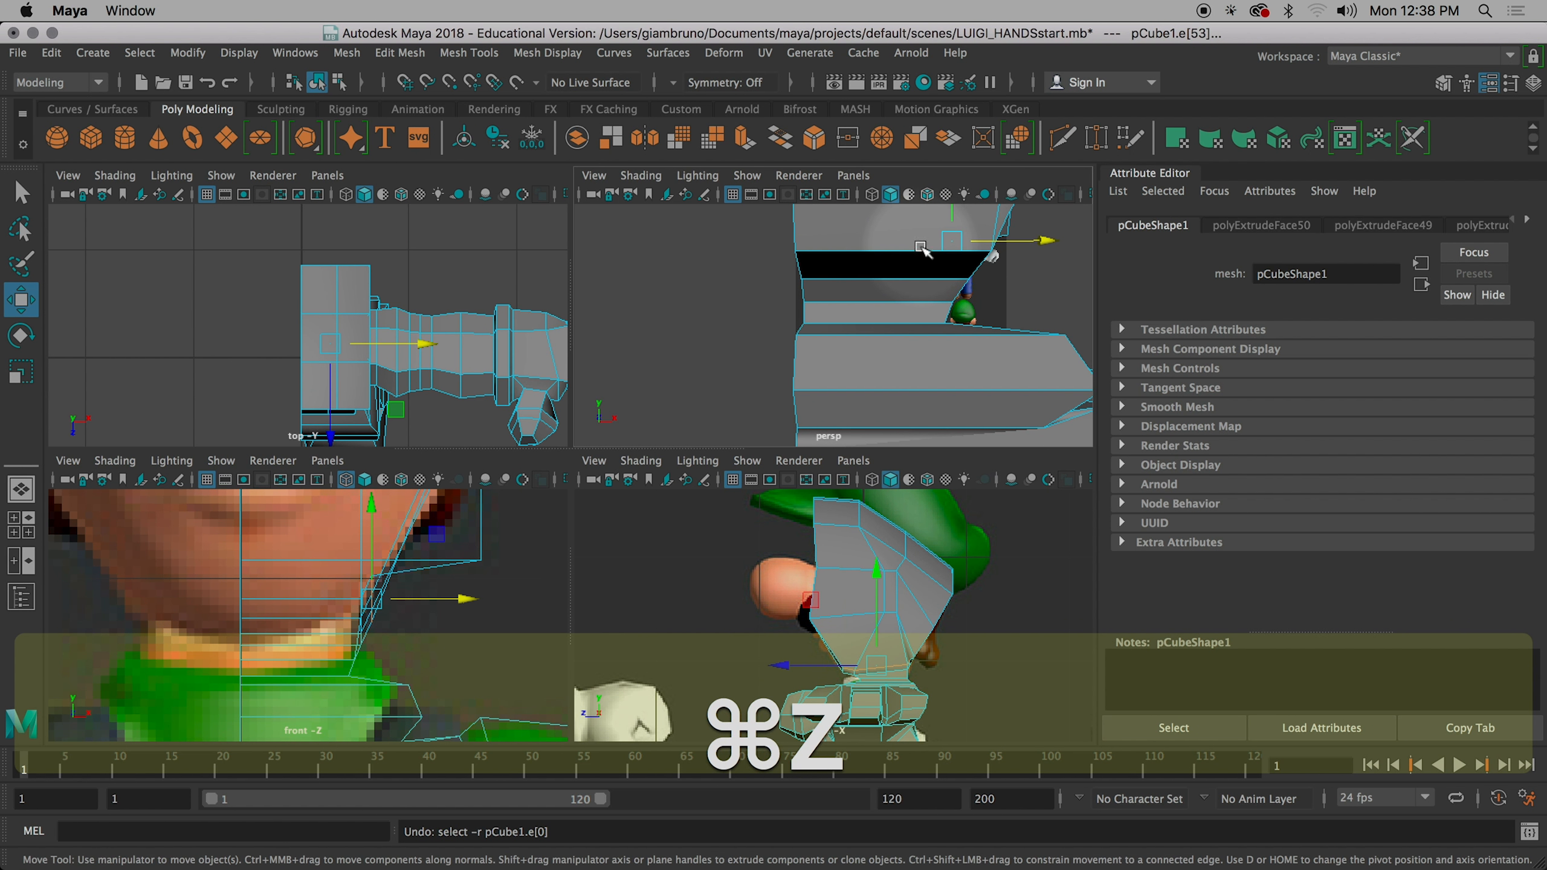
pyautogui.keyDown('alt'); pyautogui.moveTo(923, 250); pyautogui.dragTo(824, 337); pyautogui.keyUp('alt')
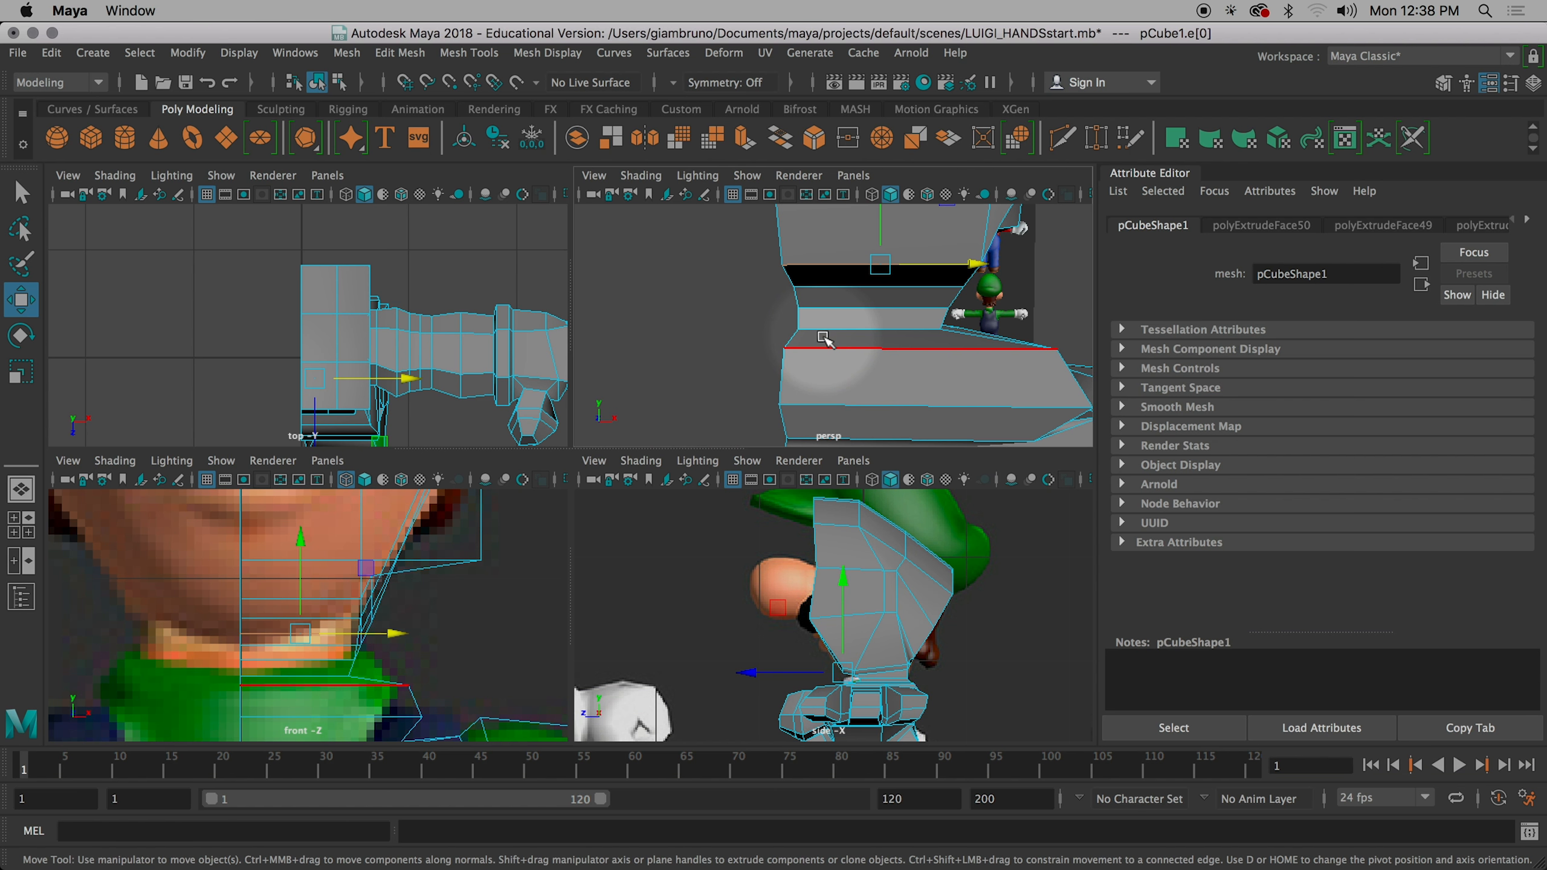
# - Scale the bottom edge beside the centre line to 0.45 in X and move it inward to about X 0.058
pyautogui.press('r')
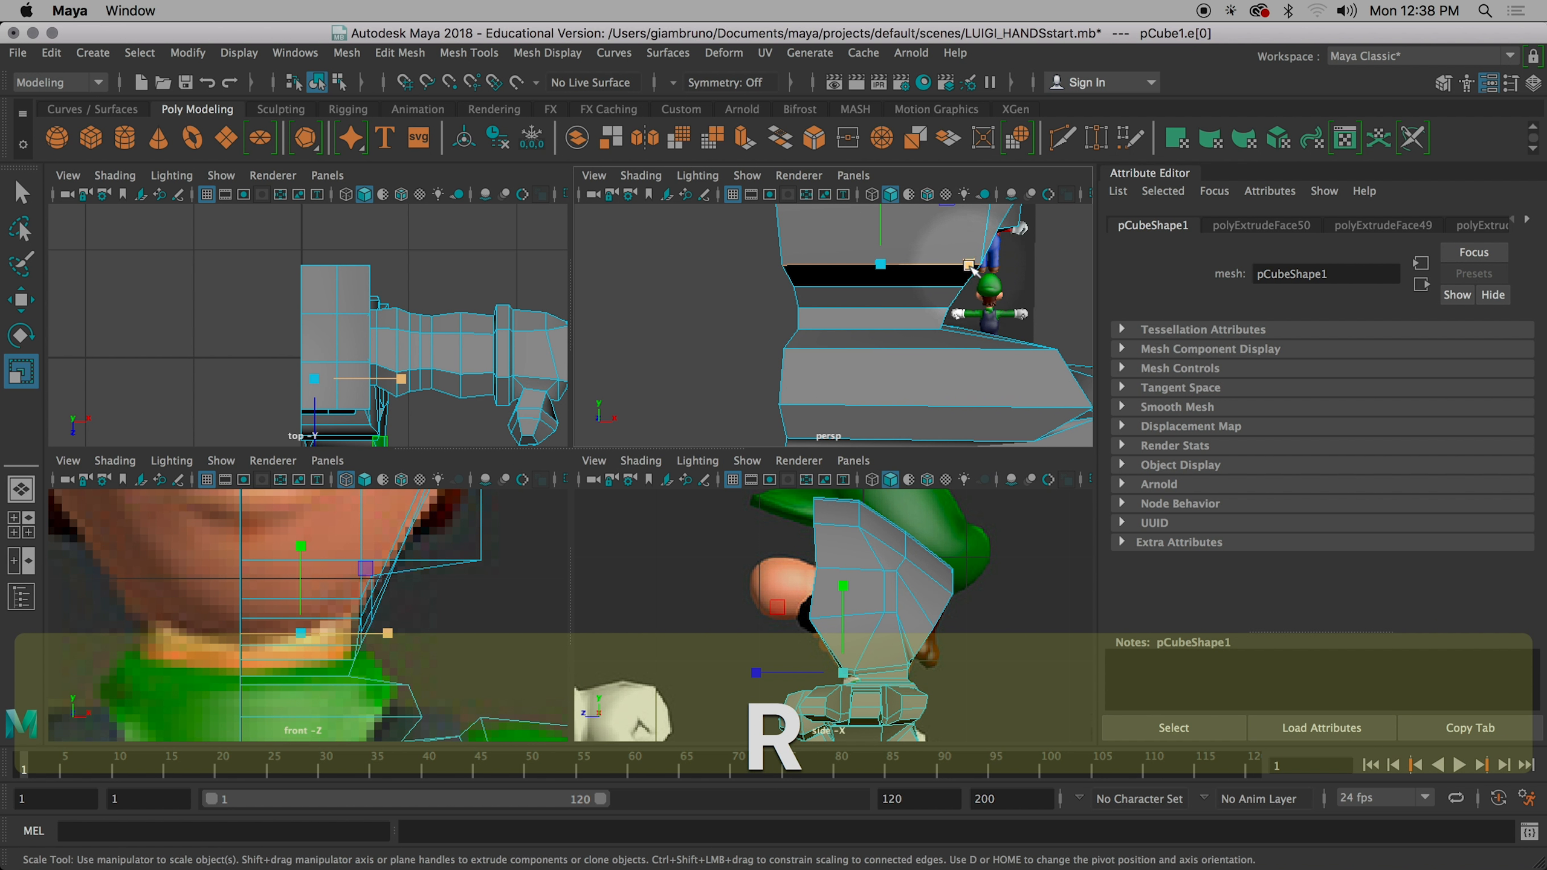
pyautogui.moveTo(971, 267); pyautogui.dragTo(952, 266)
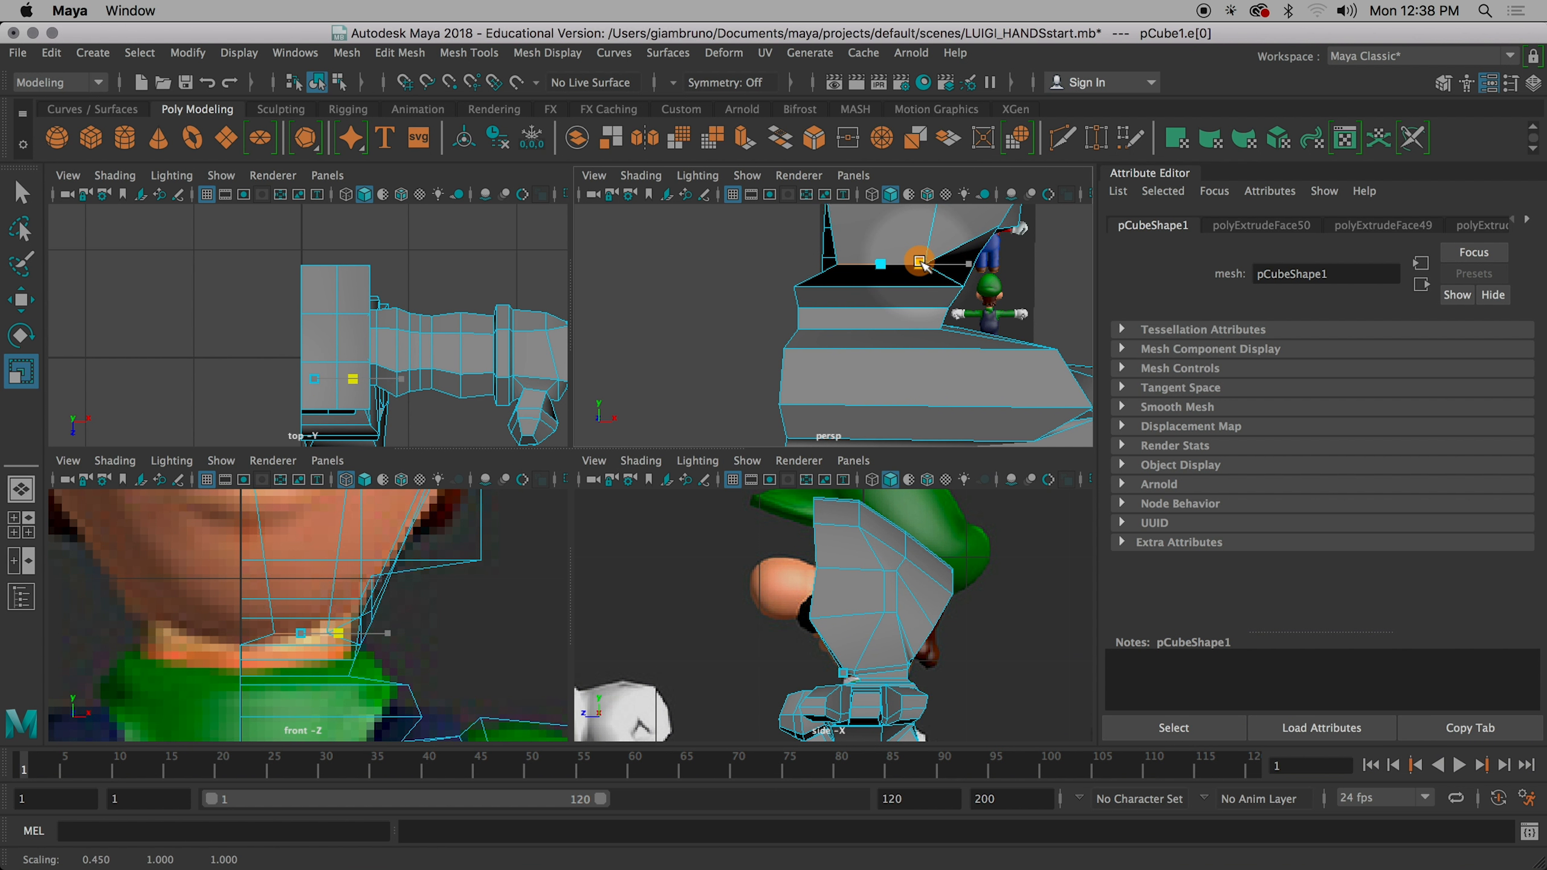
pyautogui.press('w')
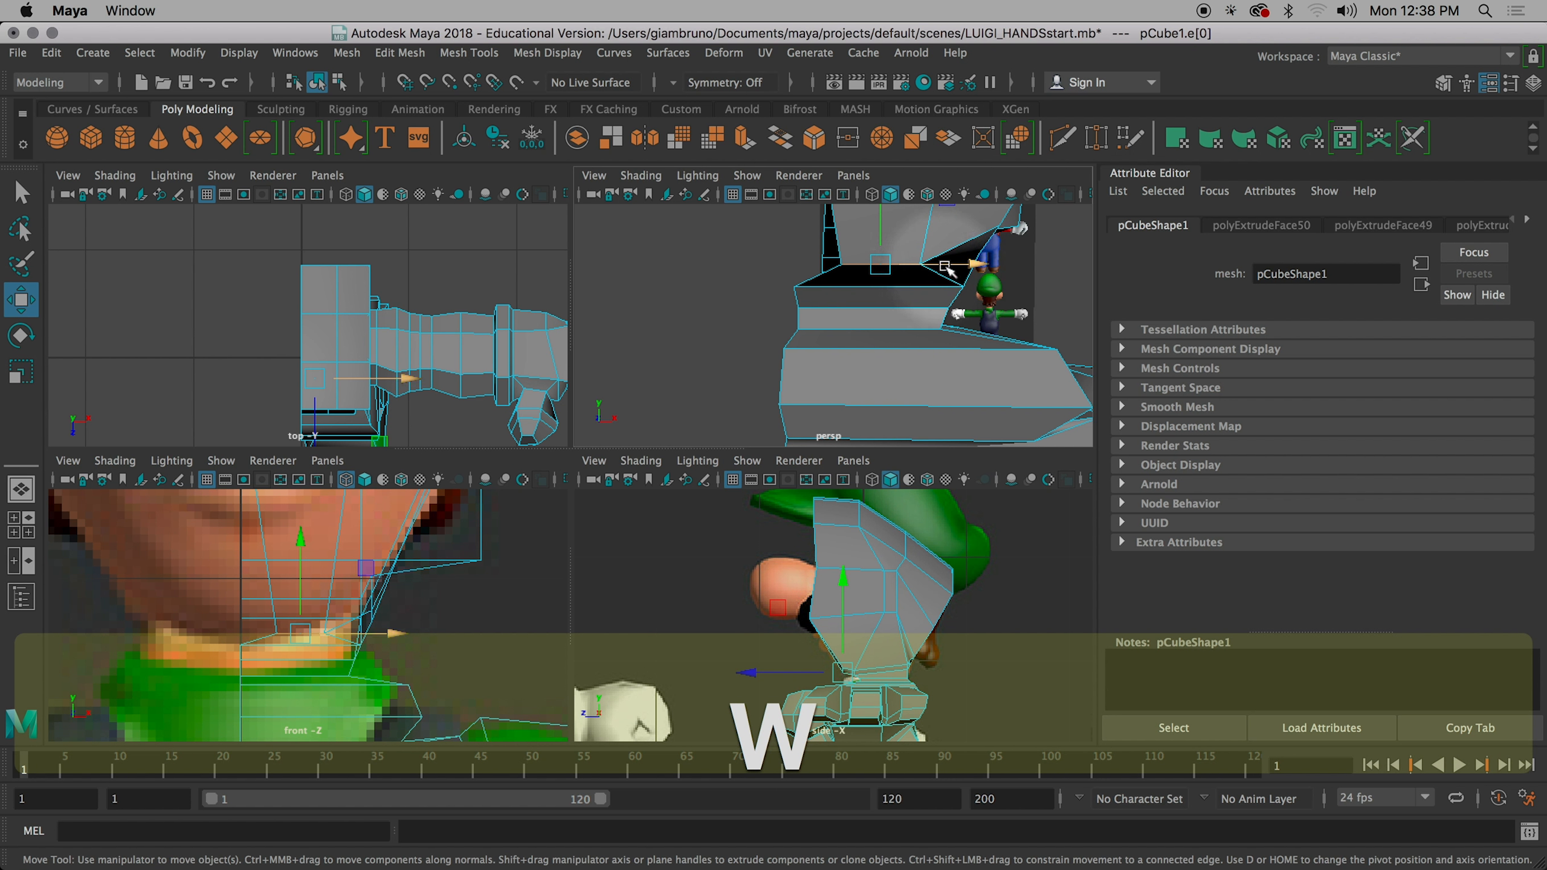
pyautogui.moveTo(930, 264); pyautogui.dragTo(912, 264)
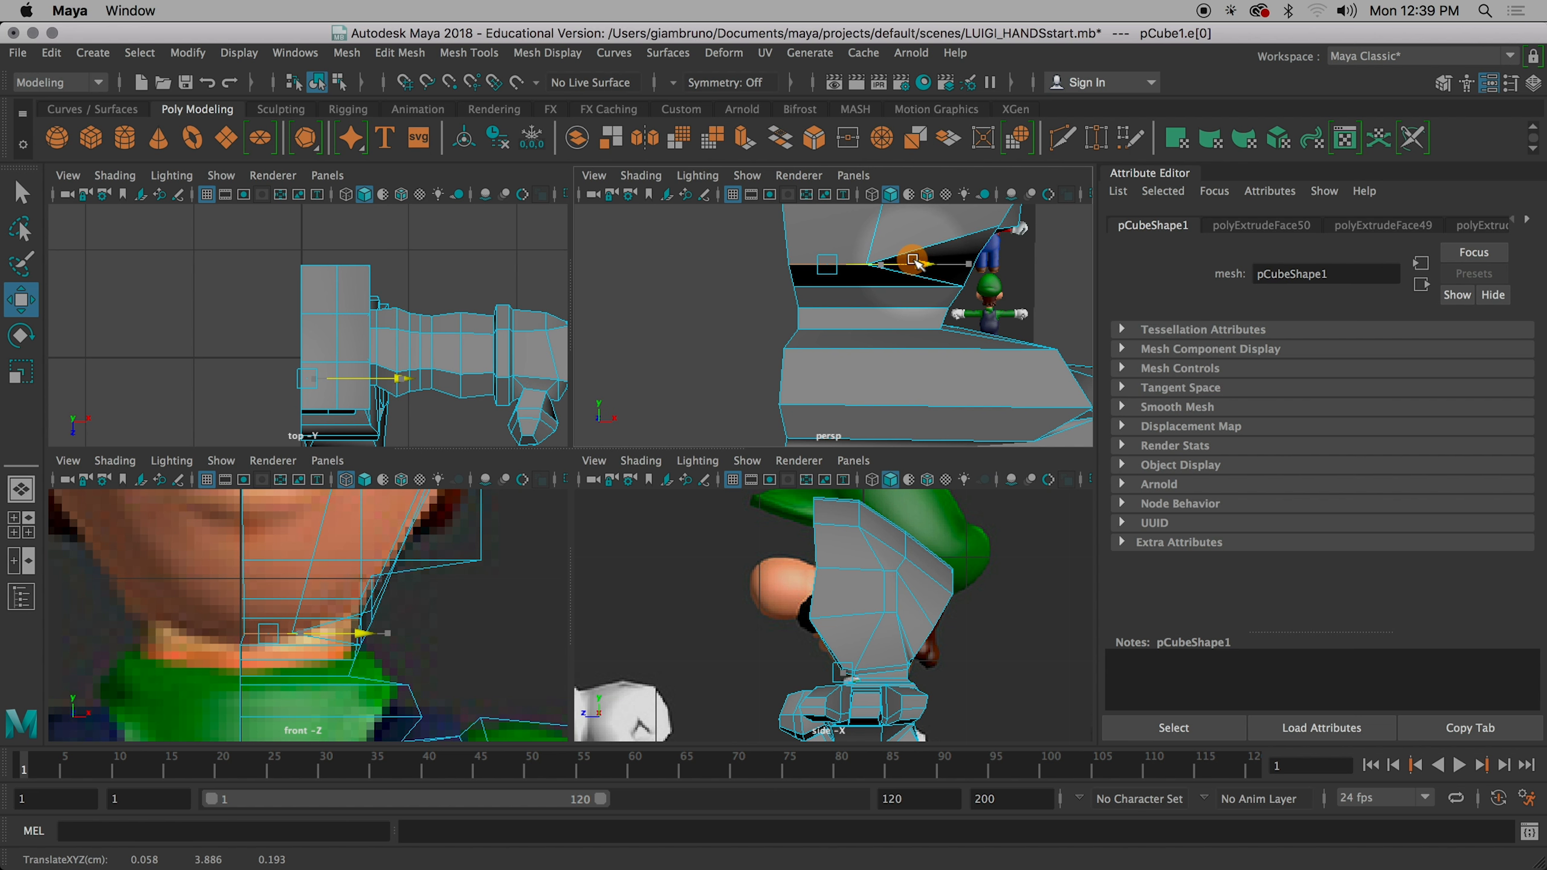
# - Align the narrowed bottom edge with the head's centre line by moving it further inward to about X 0.047
pyautogui.scroll(5, 480, 608)
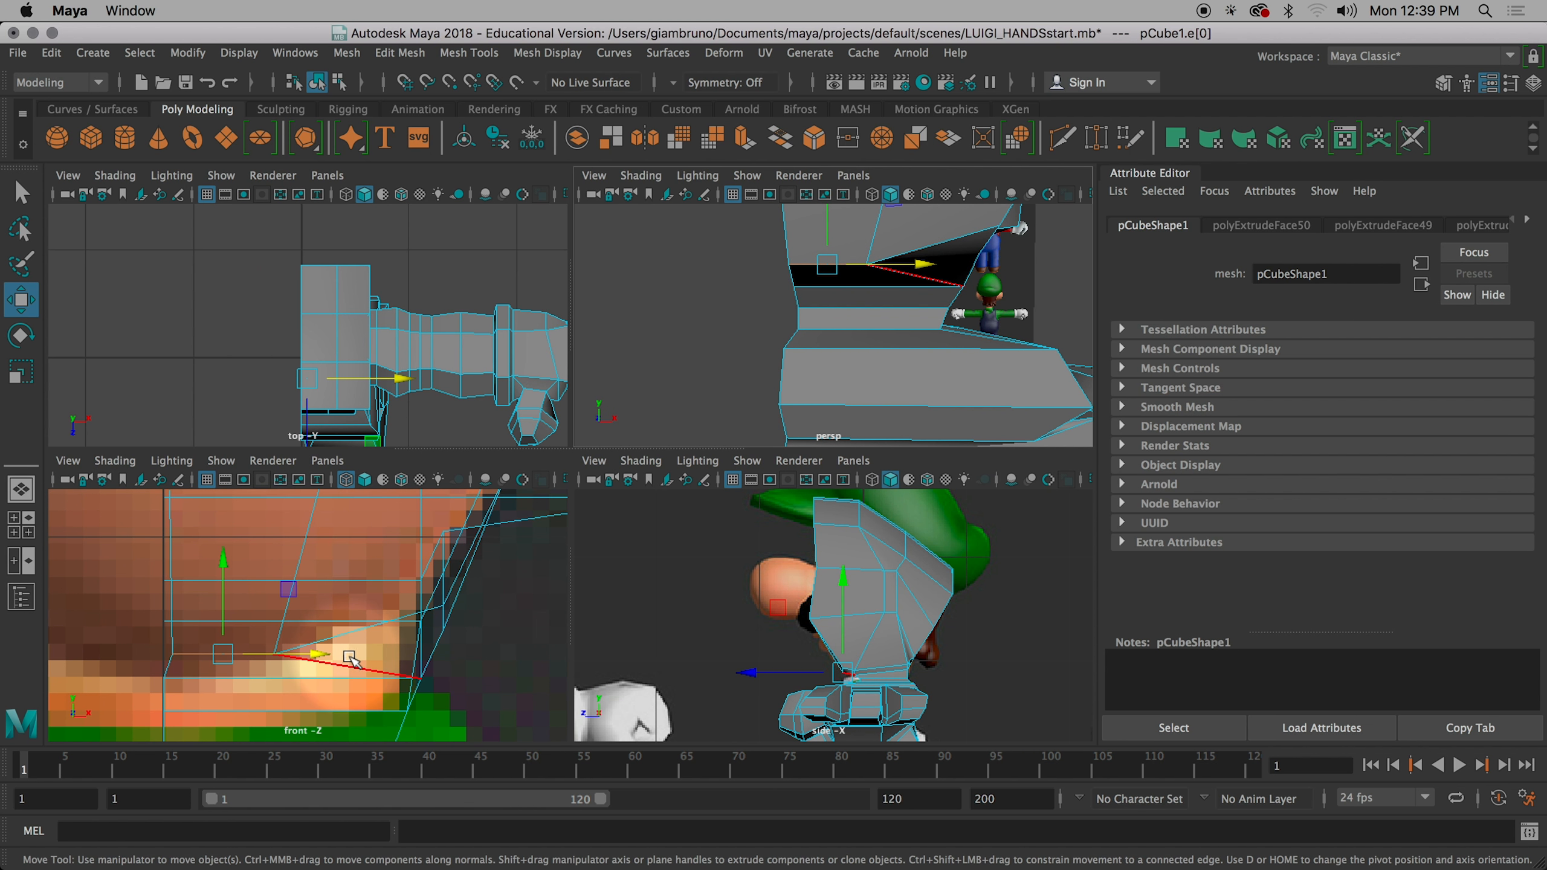
pyautogui.scroll(-3, 977, 295)
pyautogui.keyDown('alt'); pyautogui.moveTo(930, 329); pyautogui.dragTo(929, 275); pyautogui.keyUp('alt')
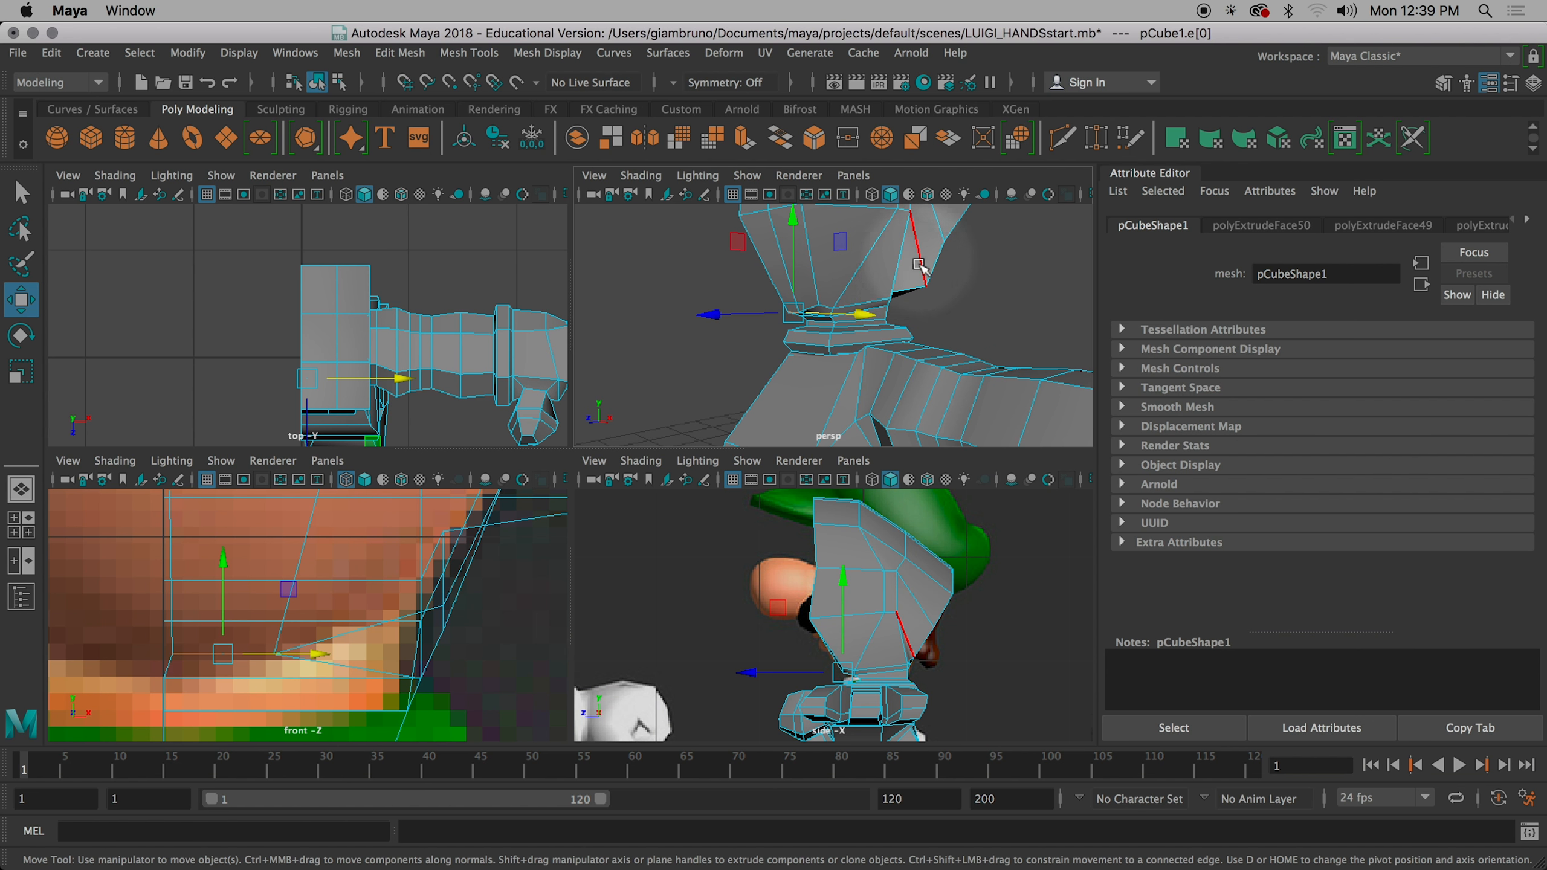
pyautogui.keyDown('alt'); pyautogui.moveTo(921, 290); pyautogui.dragTo(975, 301); pyautogui.keyUp('alt')
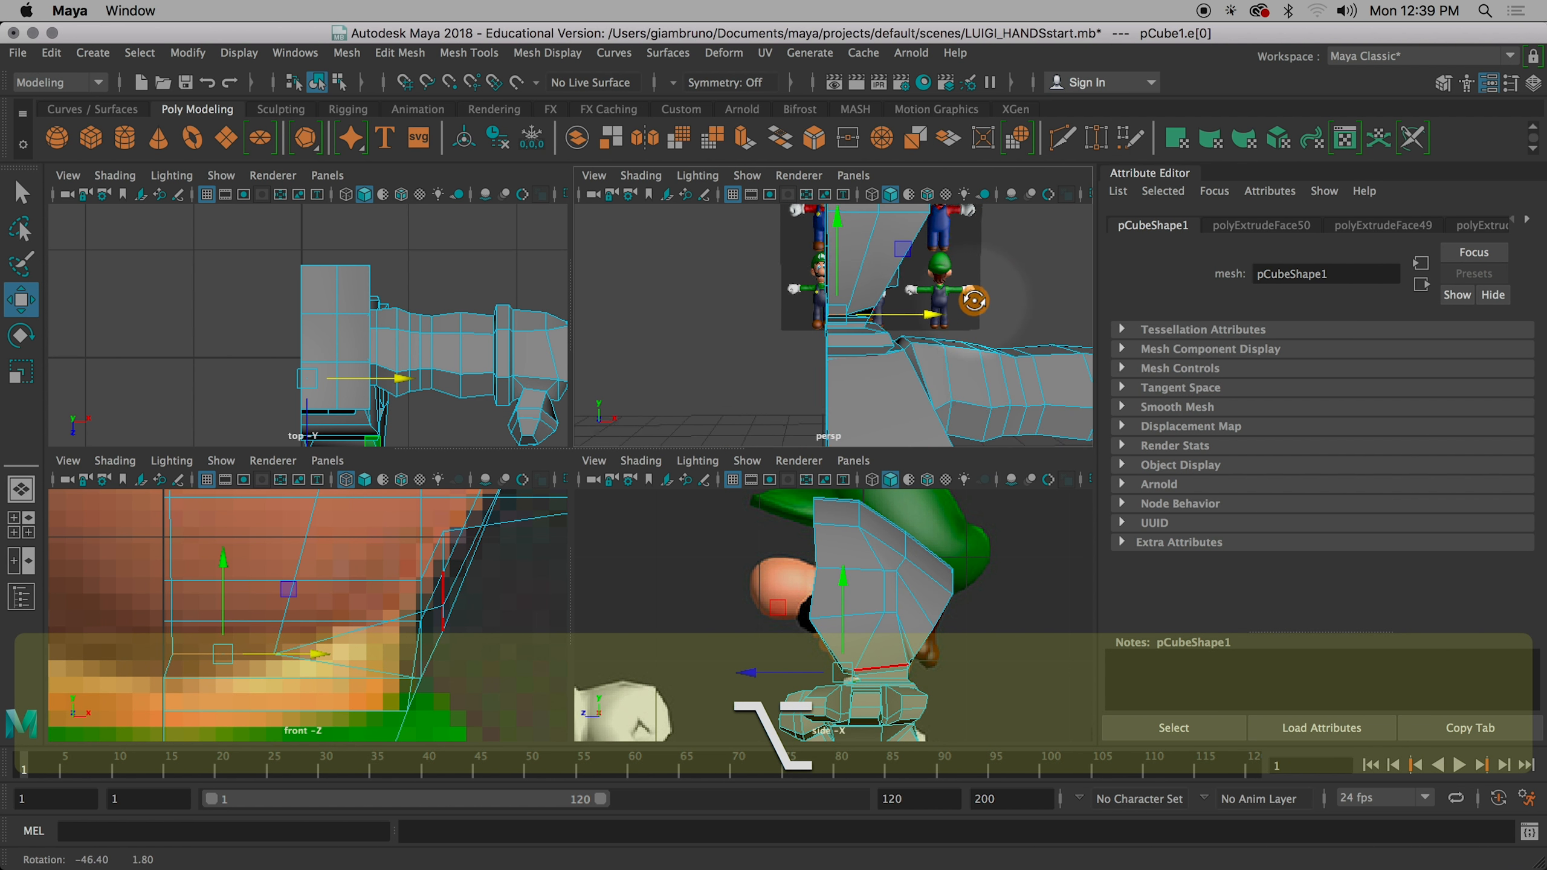
pyautogui.keyDown('alt'); pyautogui.moveTo(947, 325); pyautogui.dragTo(867, 494, button='right'); pyautogui.keyUp('alt')
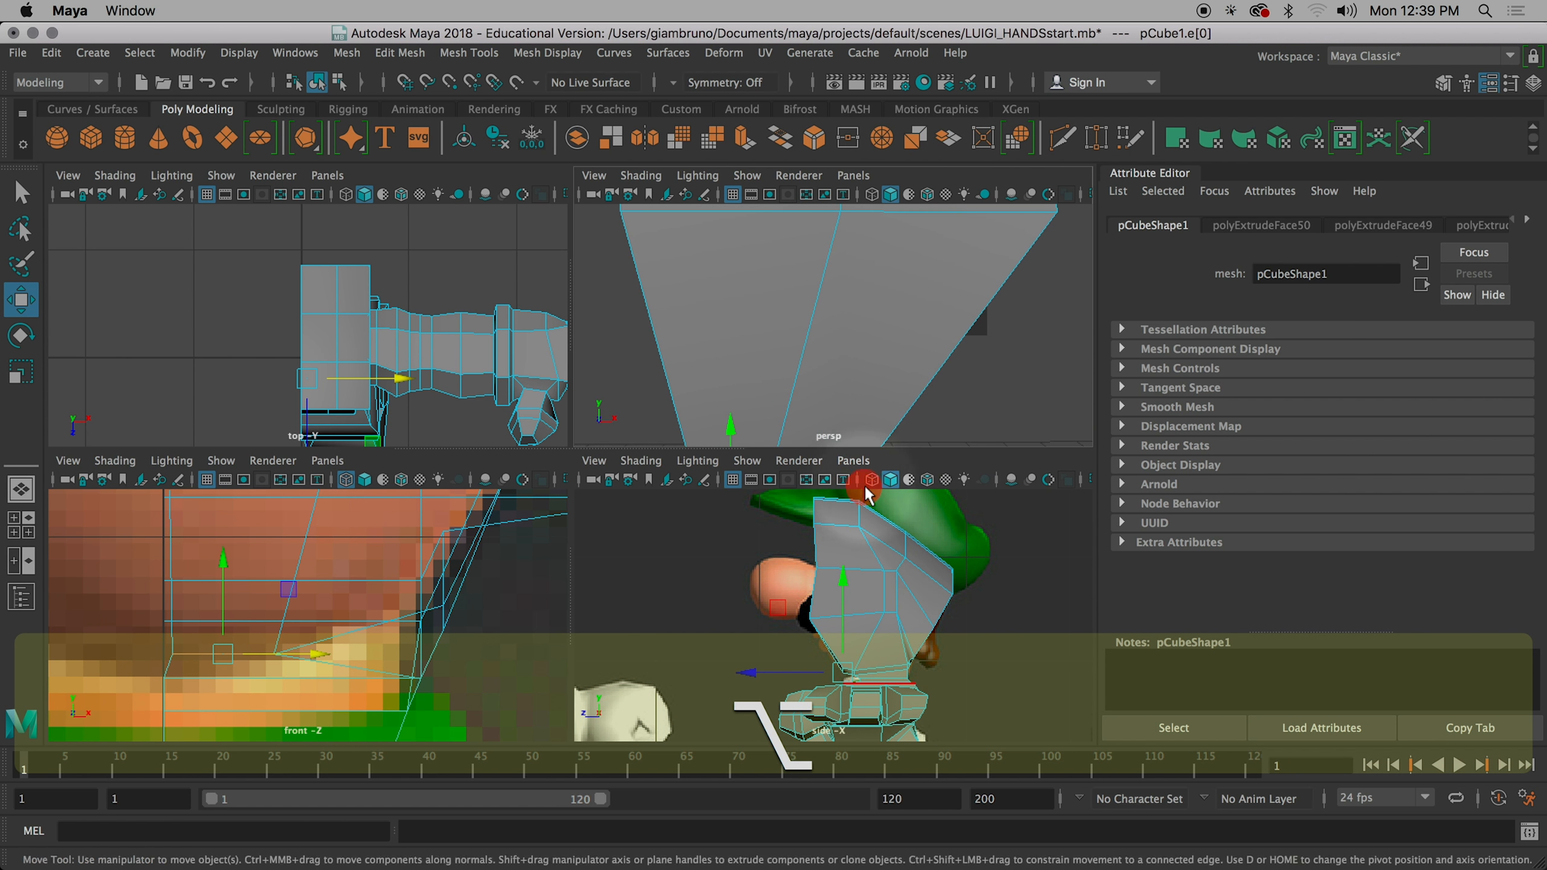
pyautogui.scroll(-5, 864, 394)
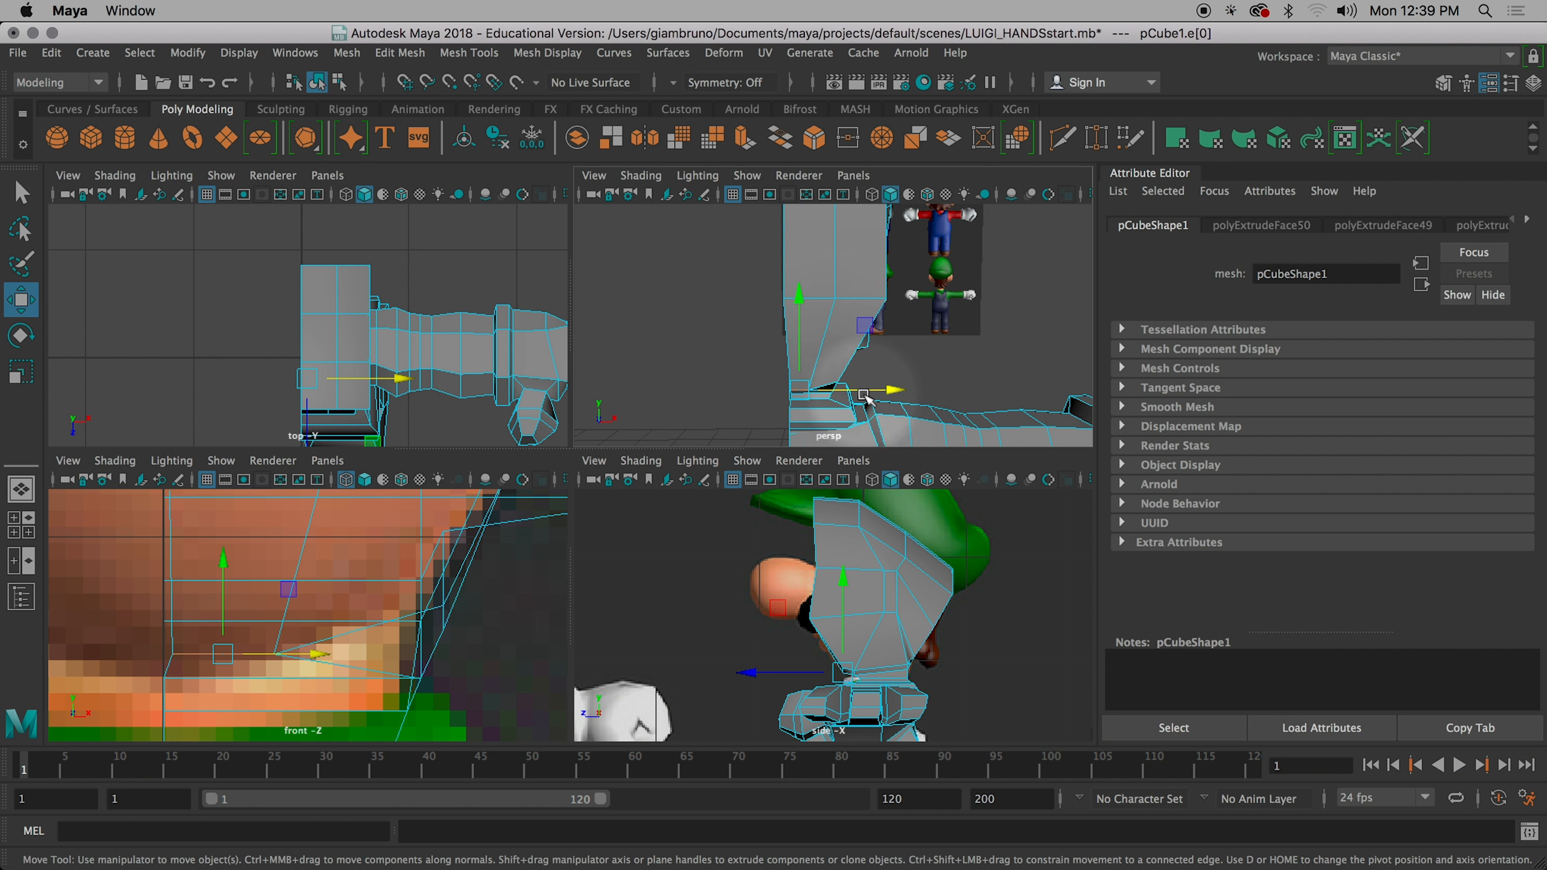
pyautogui.scroll(5, 864, 395)
pyautogui.scroll(-5, 865, 396)
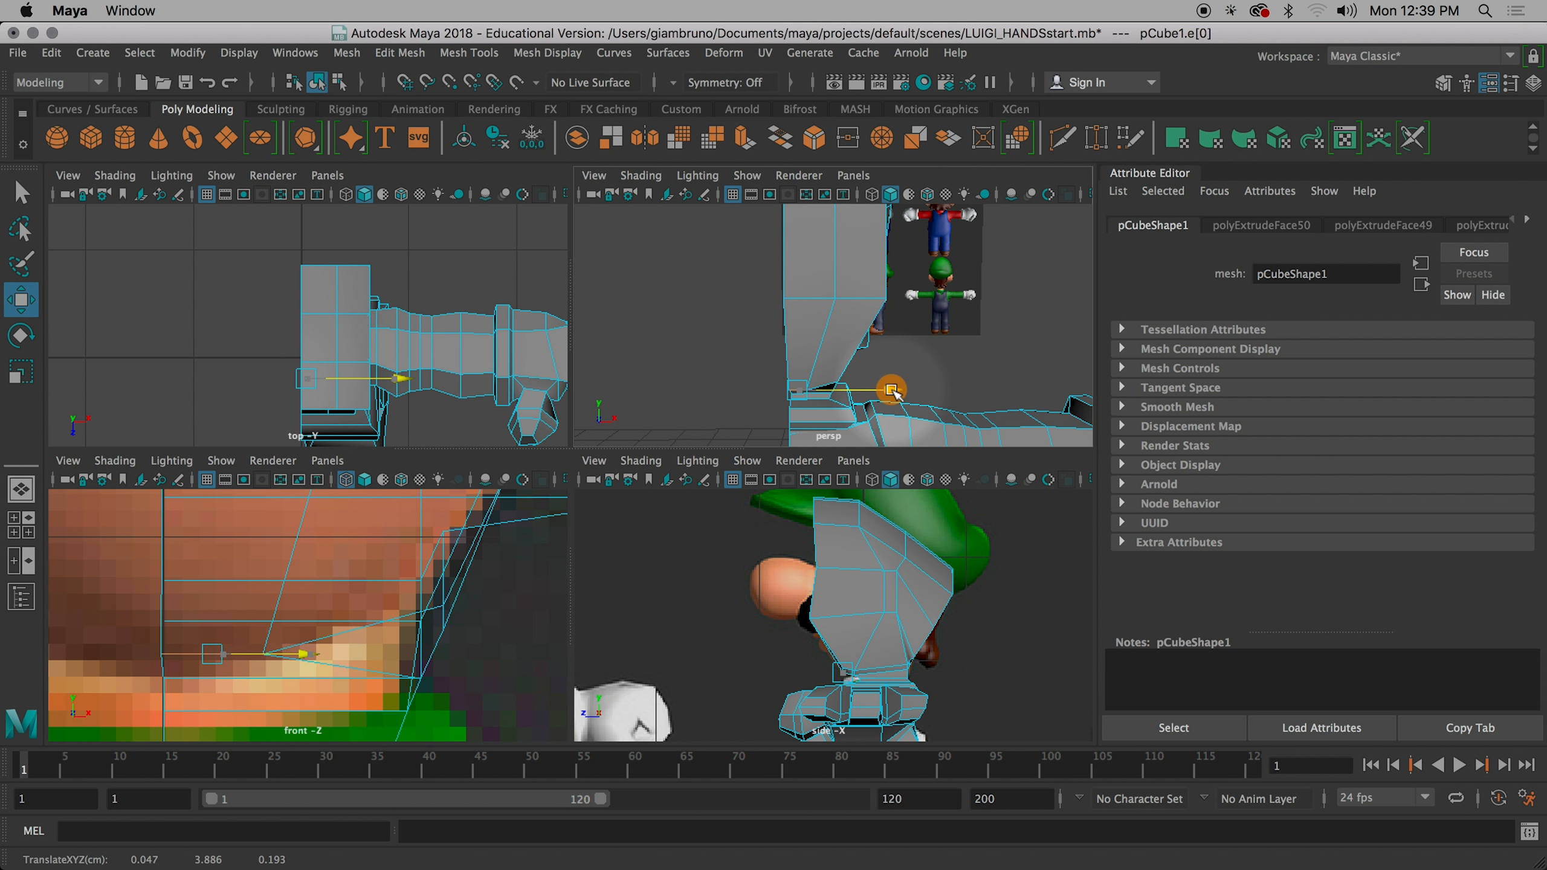
# - Examine the jaw, chin and neck junction in perspective and compare the head's profile with the side reference
pyautogui.keyDown('alt'); pyautogui.moveTo(865, 342); pyautogui.dragTo(782, 363); pyautogui.keyUp('alt')
pyautogui.scroll(4, 785, 372)
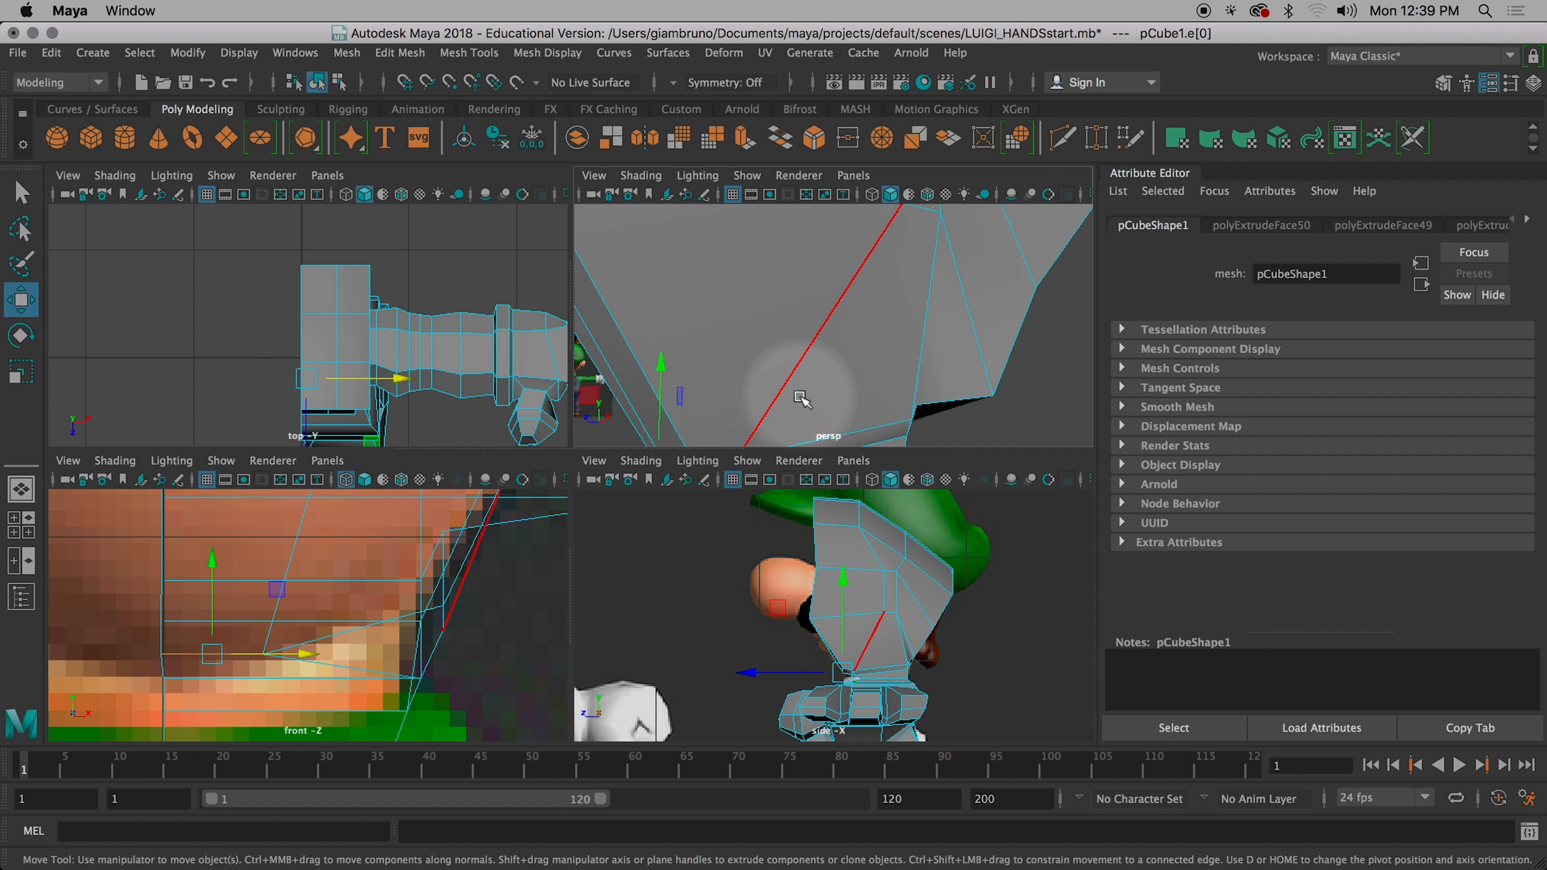
pyautogui.press('space')
pyautogui.keyDown('alt'); pyautogui.moveTo(729, 396); pyautogui.dragTo(639, 562); pyautogui.keyUp('alt')
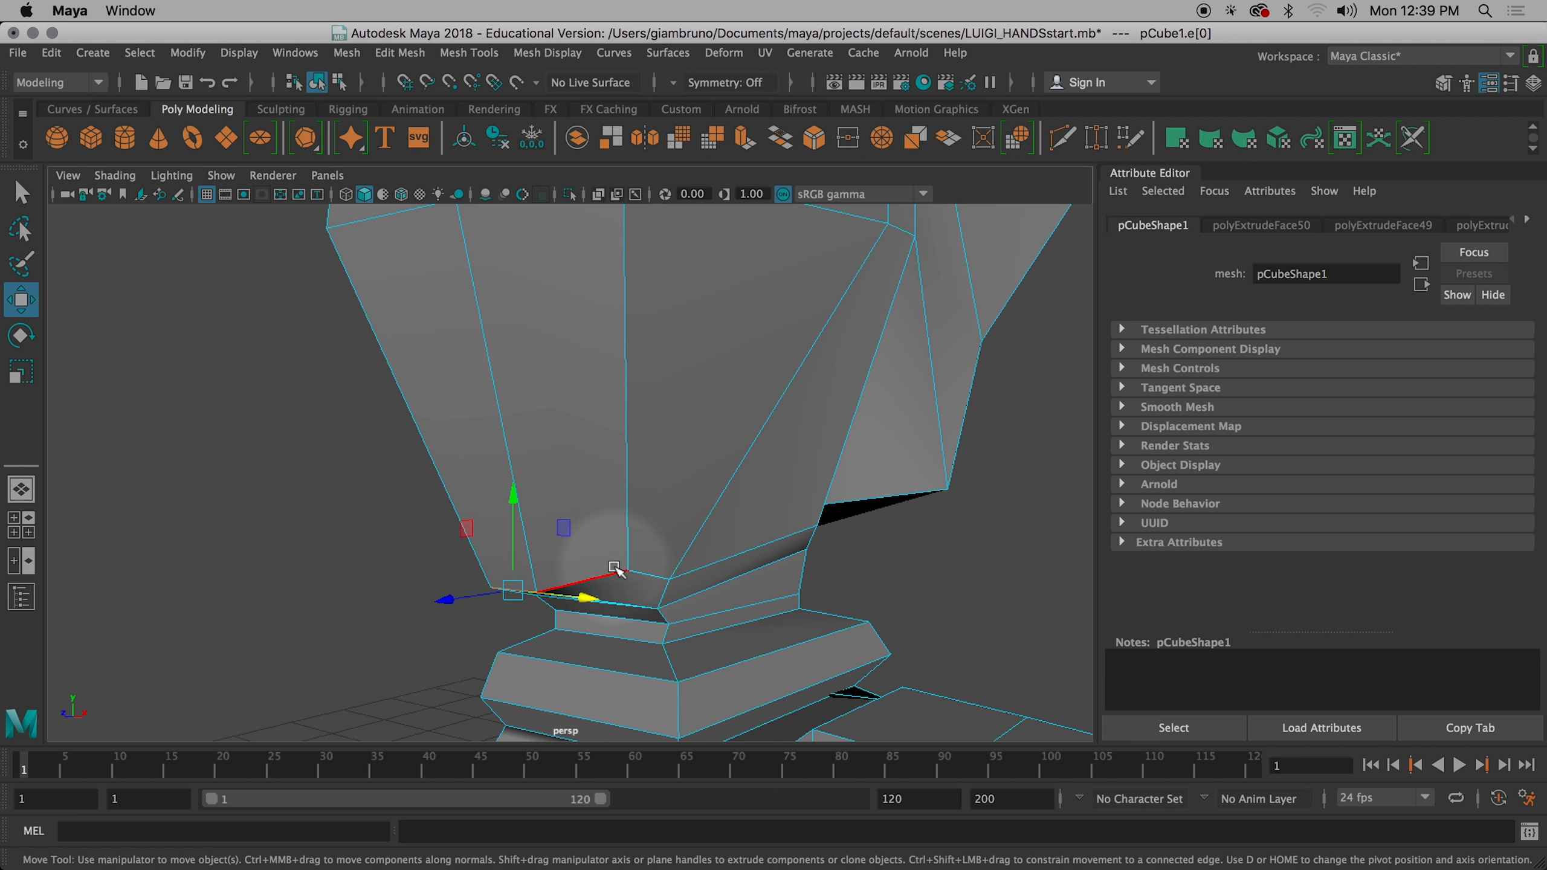
pyautogui.moveTo(619, 555)
pyautogui.keyDown('alt'); pyautogui.mouseDown()
pyautogui.moveTo(553, 546)
pyautogui.moveTo(594, 564)
pyautogui.moveTo(483, 277)
pyautogui.moveTo(541, 361)
pyautogui.moveTo(675, 681)
pyautogui.moveTo(649, 556)
pyautogui.mouseUp(); pyautogui.keyUp('alt')
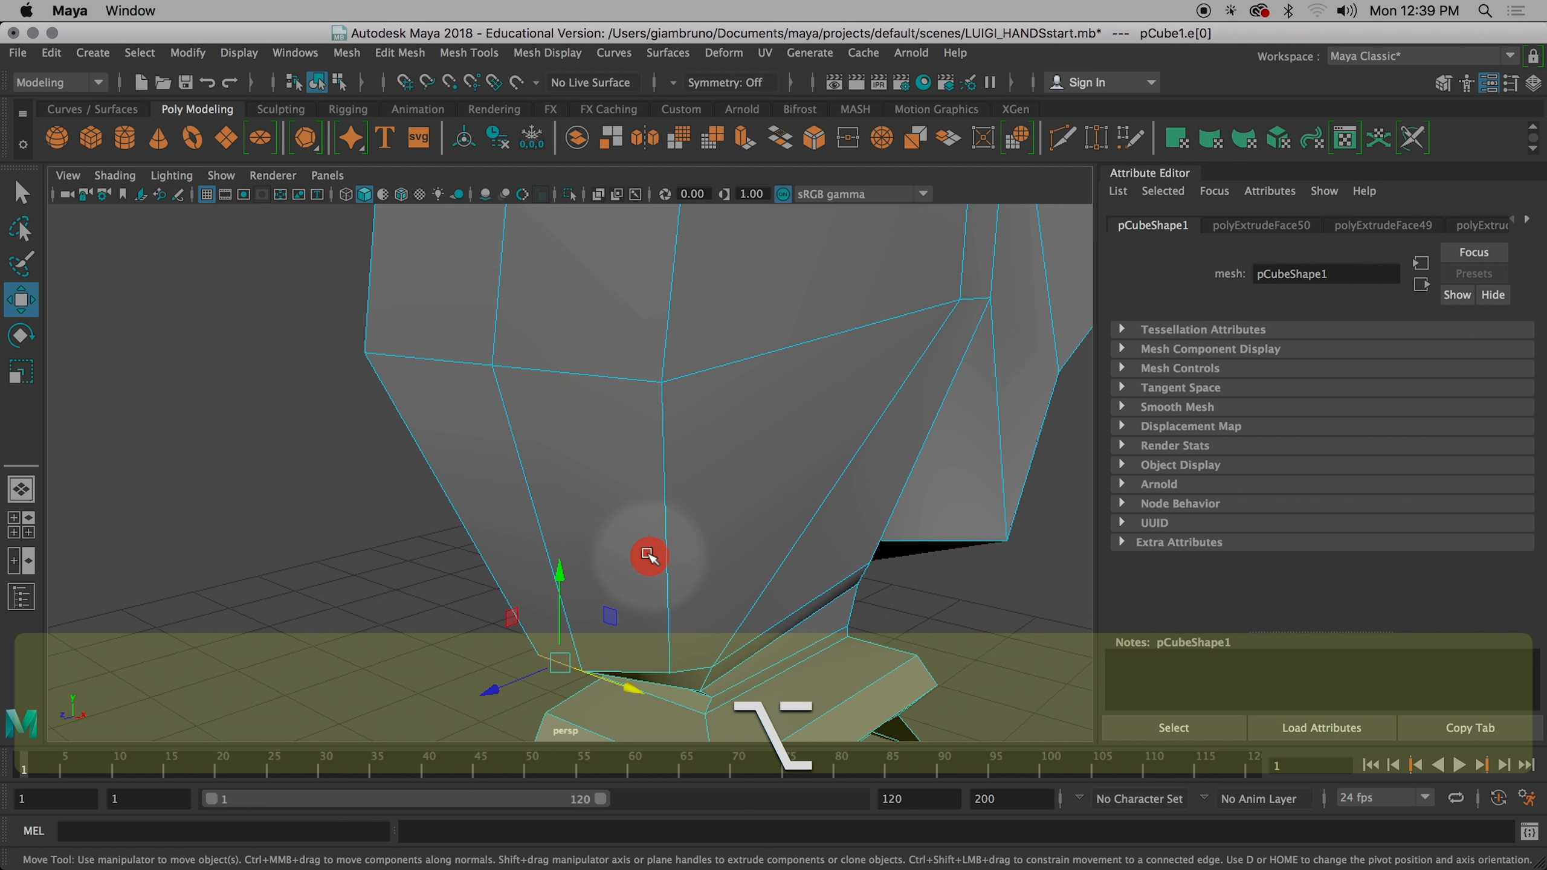
pyautogui.keyDown('alt'); pyautogui.moveTo(570, 456); pyautogui.dragTo(577, 496); pyautogui.keyUp('alt')
pyautogui.keyDown('alt'); pyautogui.moveTo(487, 376); pyautogui.dragTo(501, 442); pyautogui.keyUp('alt')
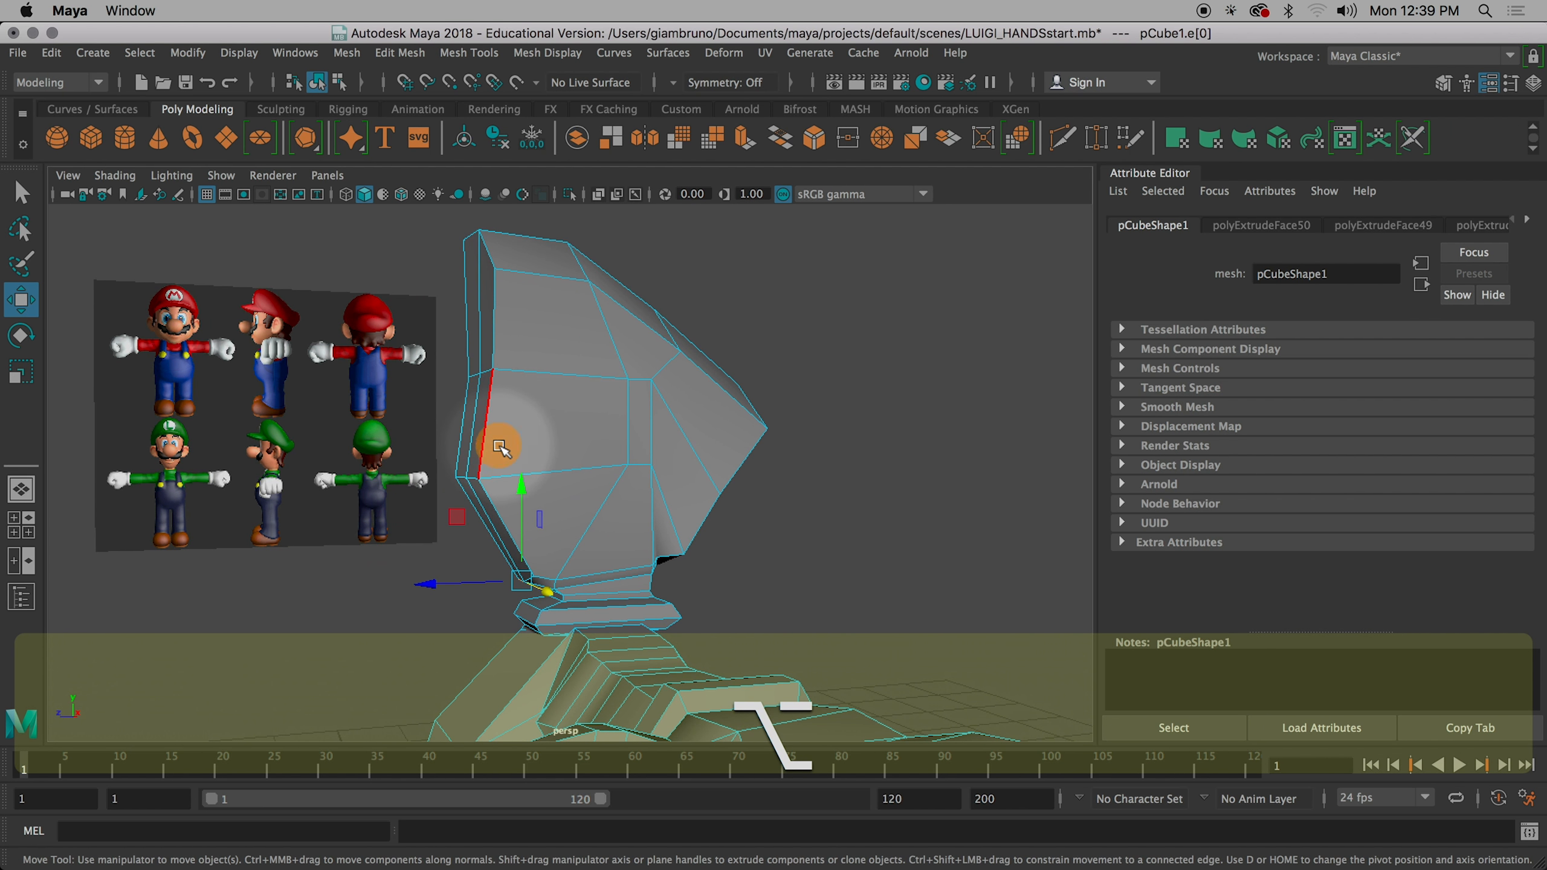
pyautogui.press('space')
pyautogui.scroll(6, 841, 600)
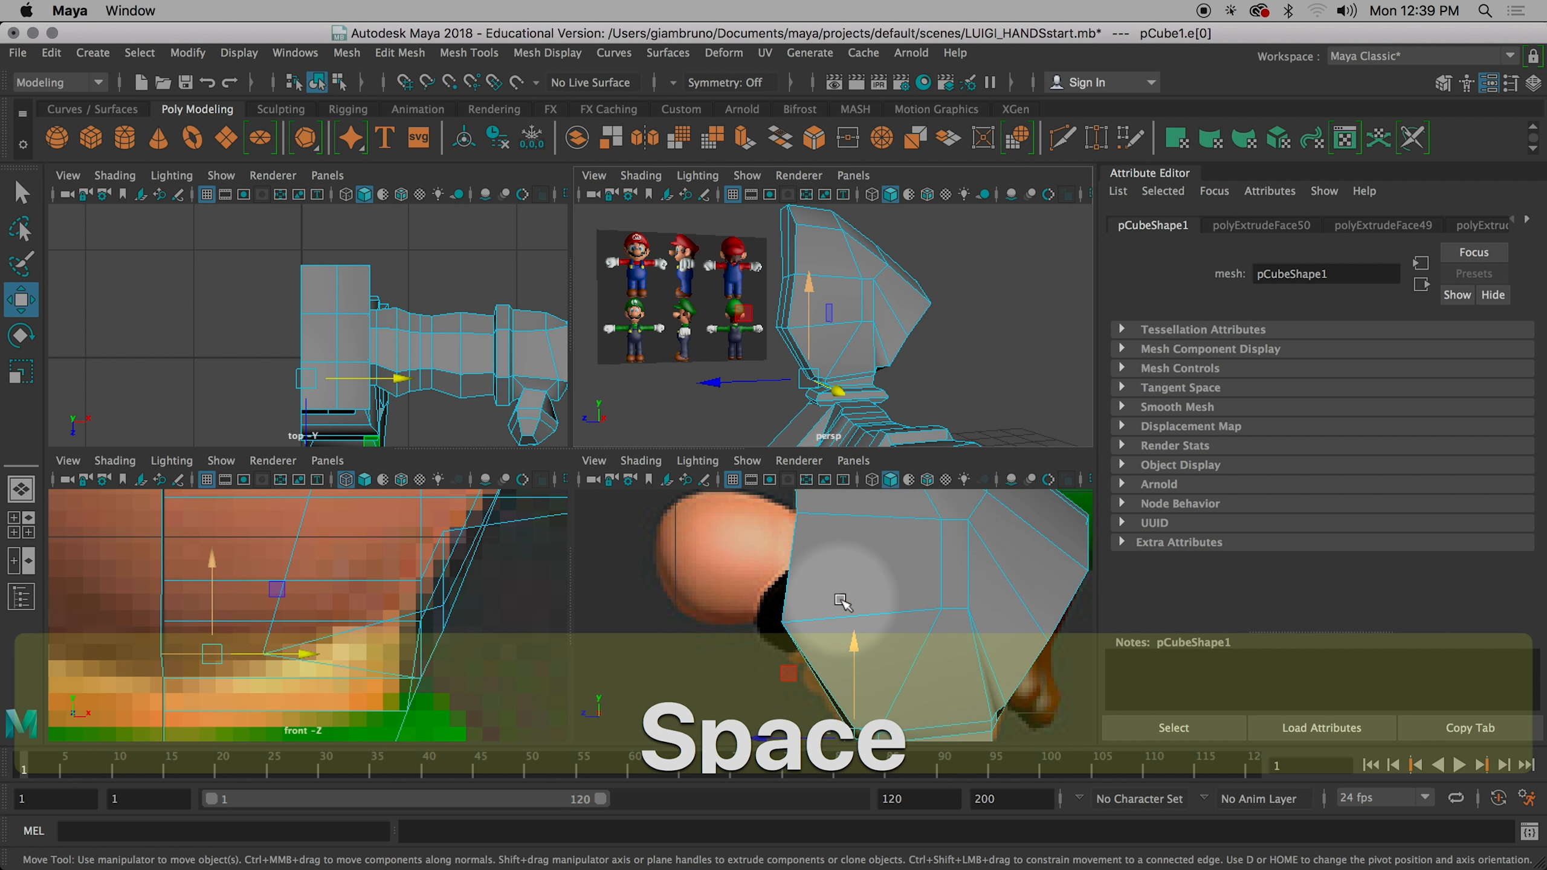
pyautogui.press('alt')
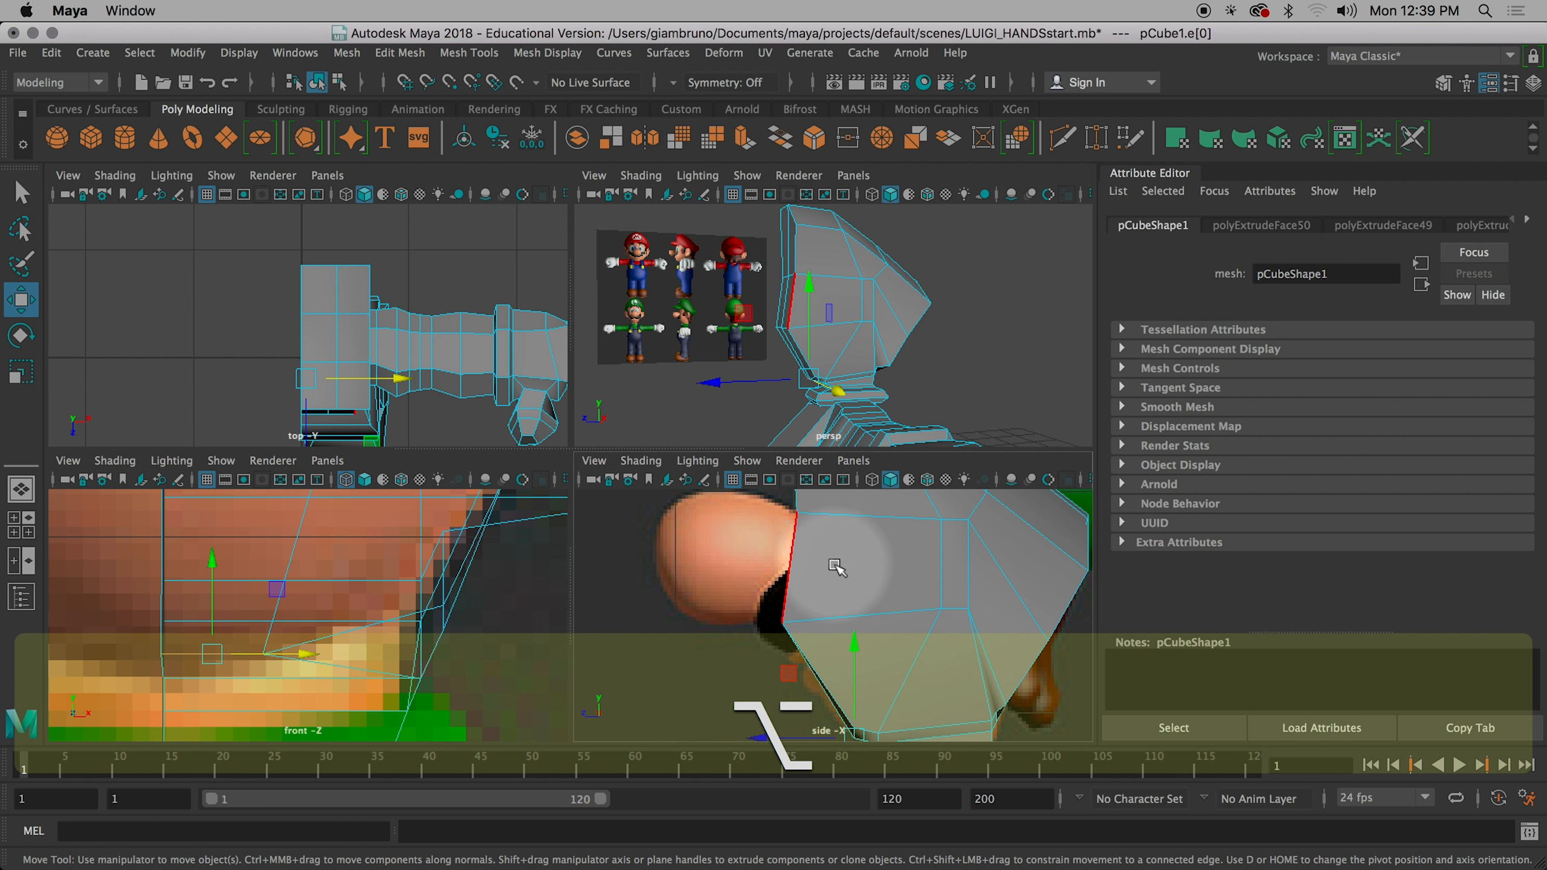
pyautogui.keyDown('alt'); pyautogui.moveTo(802, 564); pyautogui.dragTo(863, 553); pyautogui.keyUp('alt')
pyautogui.press('space')
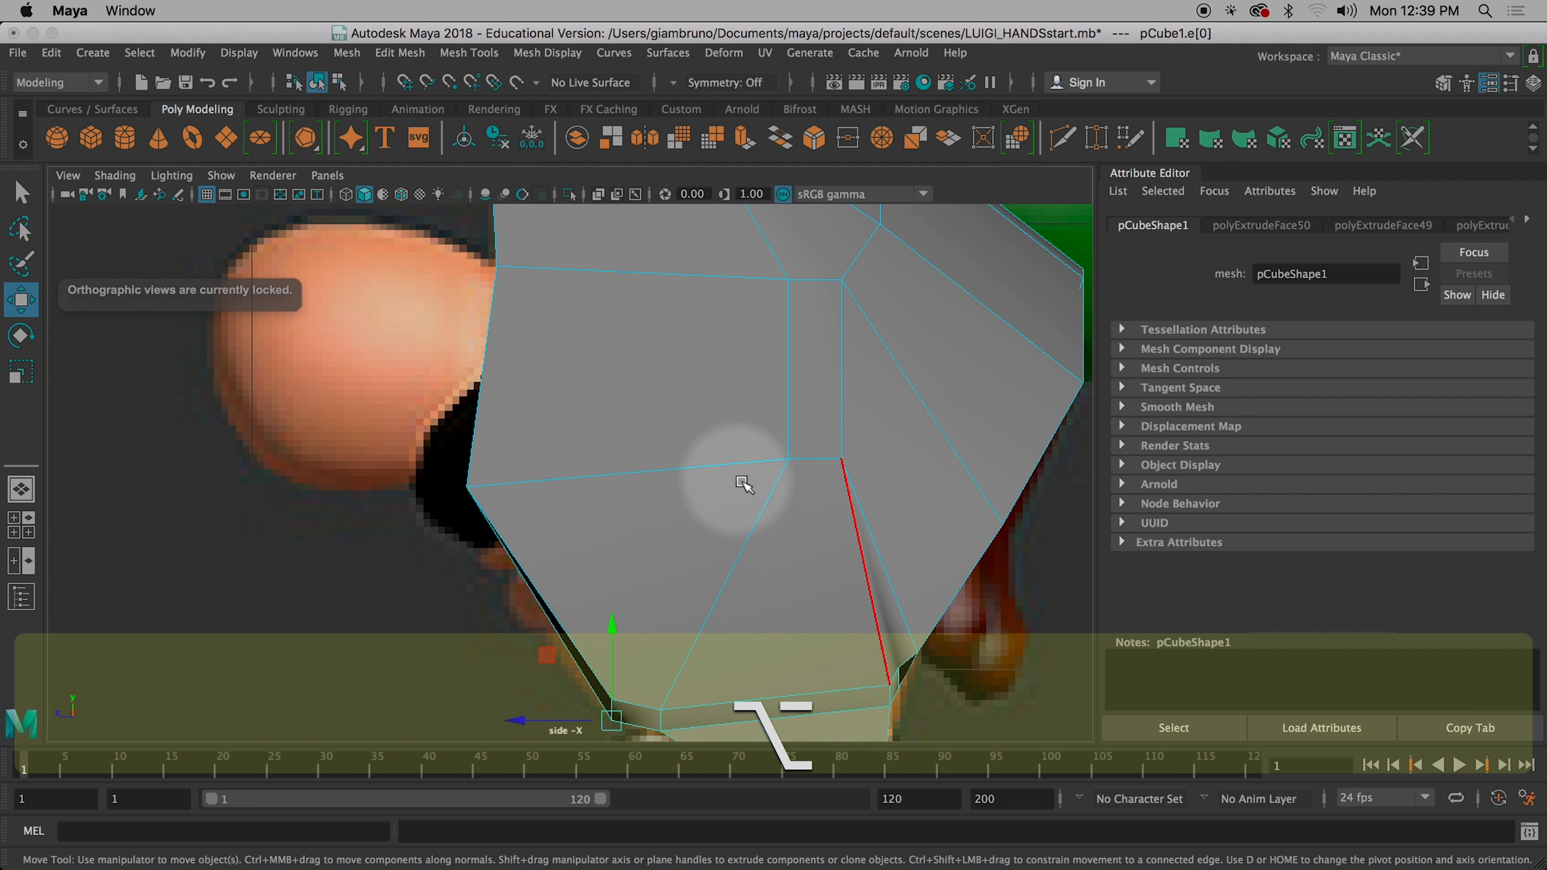
pyautogui.press('space')
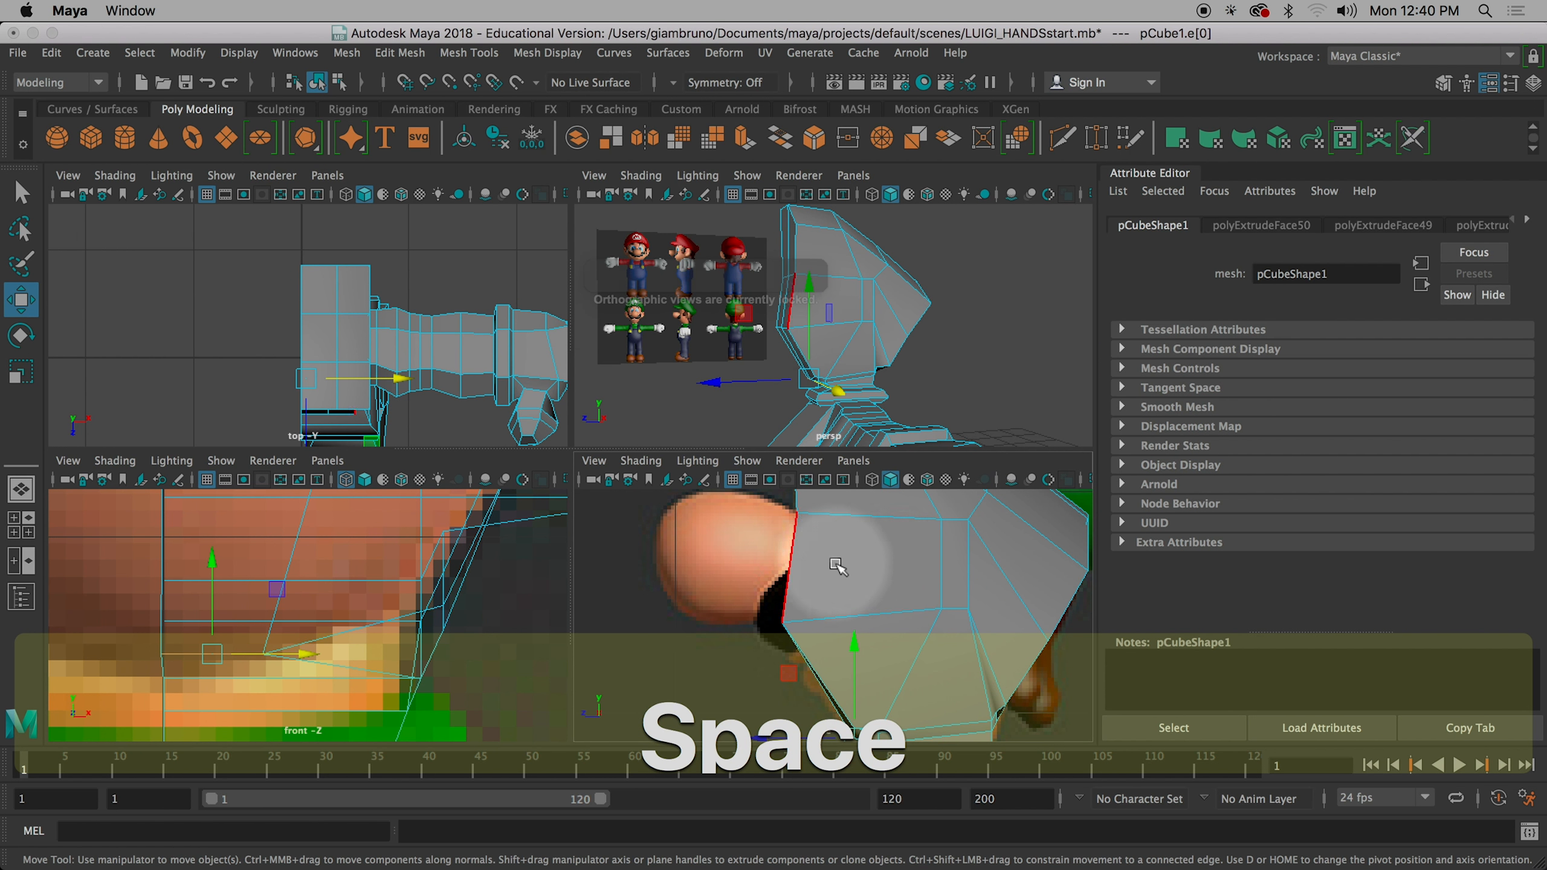
pyautogui.keyDown('alt'); pyautogui.moveTo(936, 567); pyautogui.dragTo(879, 547); pyautogui.keyUp('alt')
# - In vertex mode, move the rear lower jaw vertex above the neck to about X 0.306 and Y 4.112
pyautogui.keyDown('alt'); pyautogui.moveTo(966, 313); pyautogui.dragTo(793, 389); pyautogui.keyUp('alt')
pyautogui.keyDown('alt'); pyautogui.scroll(6, 810, 397); pyautogui.keyUp('alt')
pyautogui.keyDown('alt'); pyautogui.moveTo(843, 400); pyautogui.dragTo(880, 356, button='middle'); pyautogui.keyUp('alt')
pyautogui.press('space')
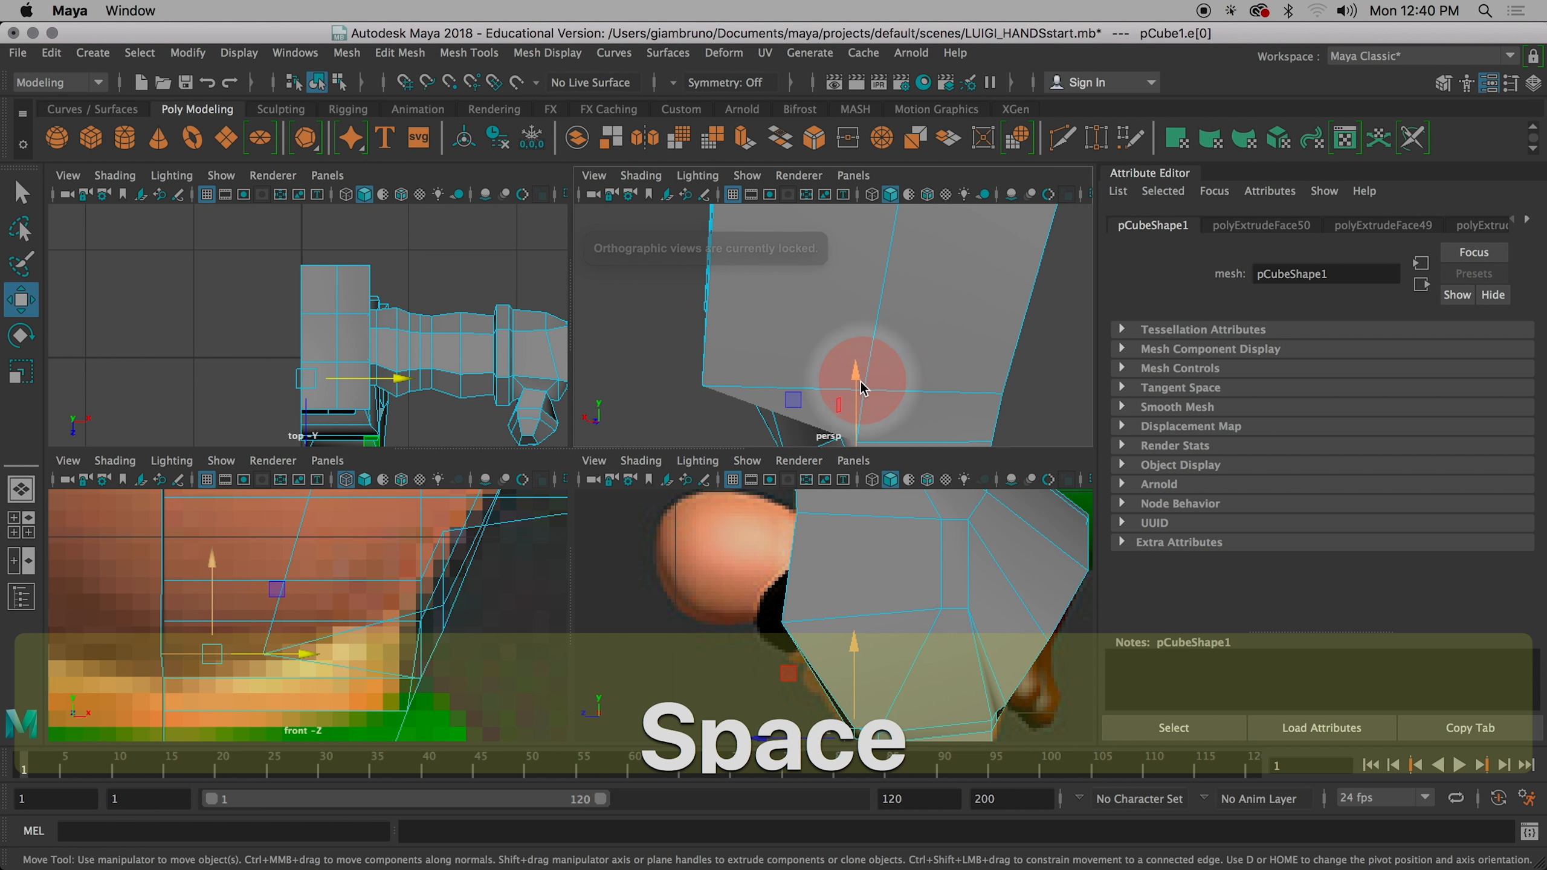
pyautogui.keyDown('alt'); pyautogui.moveTo(715, 408); pyautogui.dragTo(645, 449); pyautogui.keyUp('alt')
pyautogui.moveTo(539, 366); pyautogui.dragTo(443, 303, button='right')
pyautogui.click(475, 344)
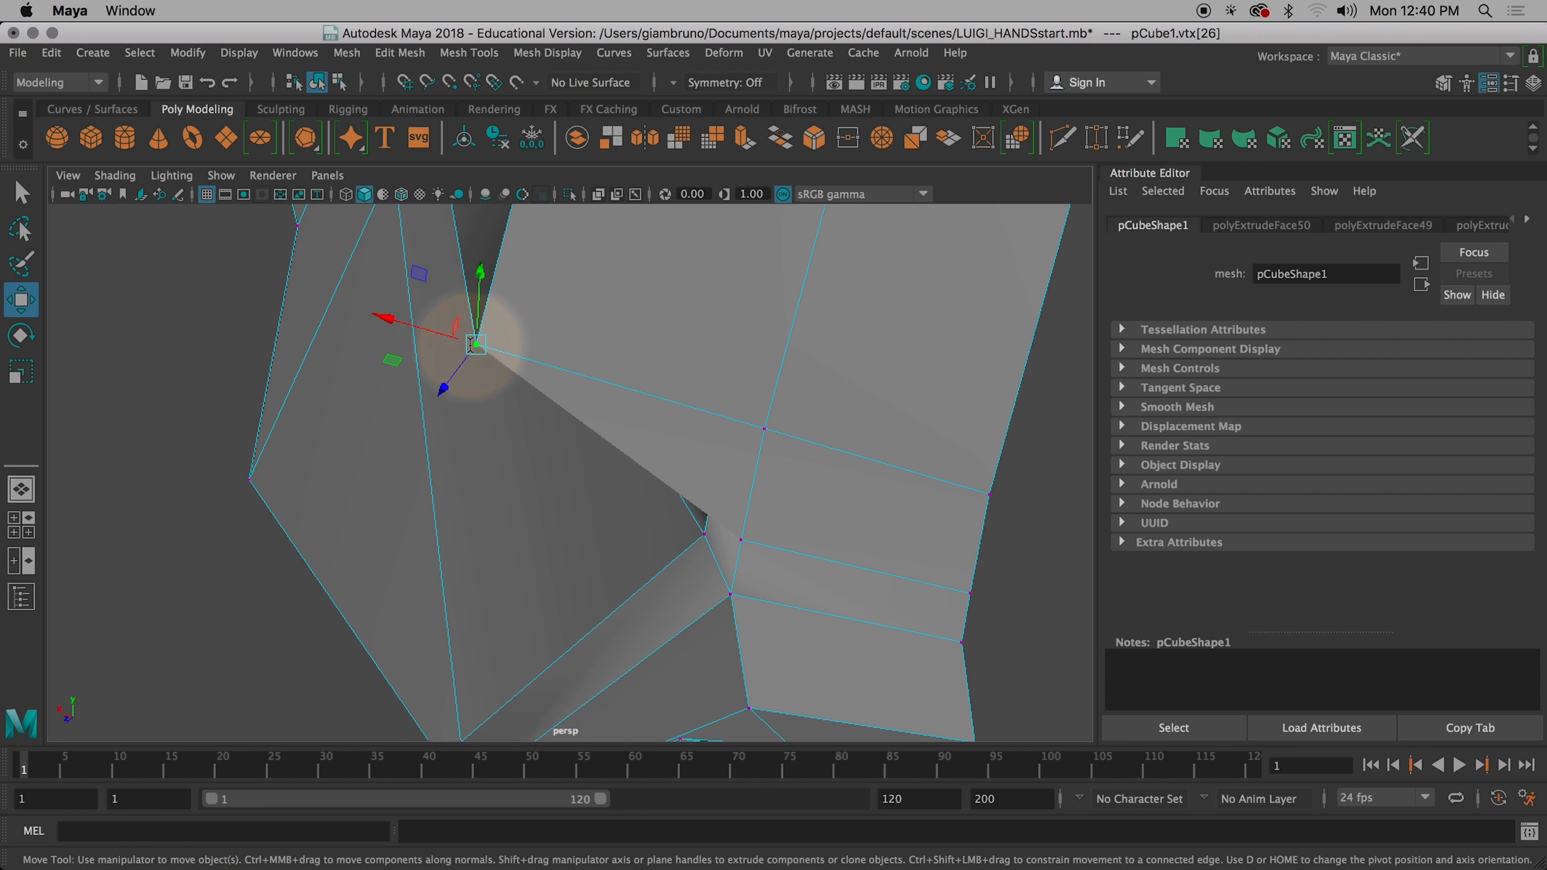
pyautogui.moveTo(390, 317); pyautogui.dragTo(655, 508)
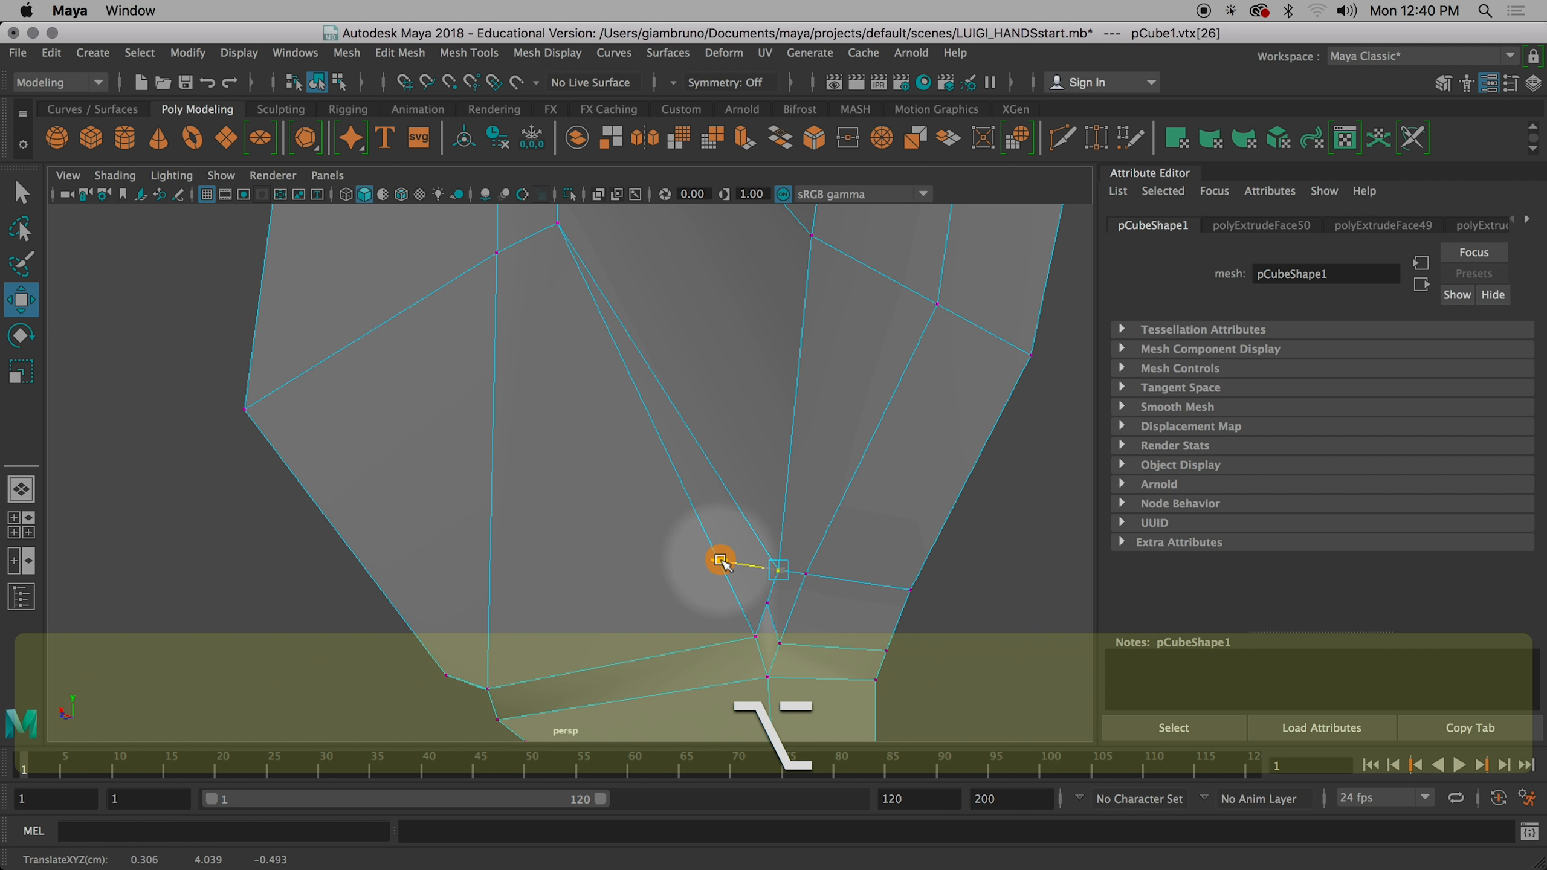
pyautogui.moveTo(770, 459); pyautogui.dragTo(768, 421)
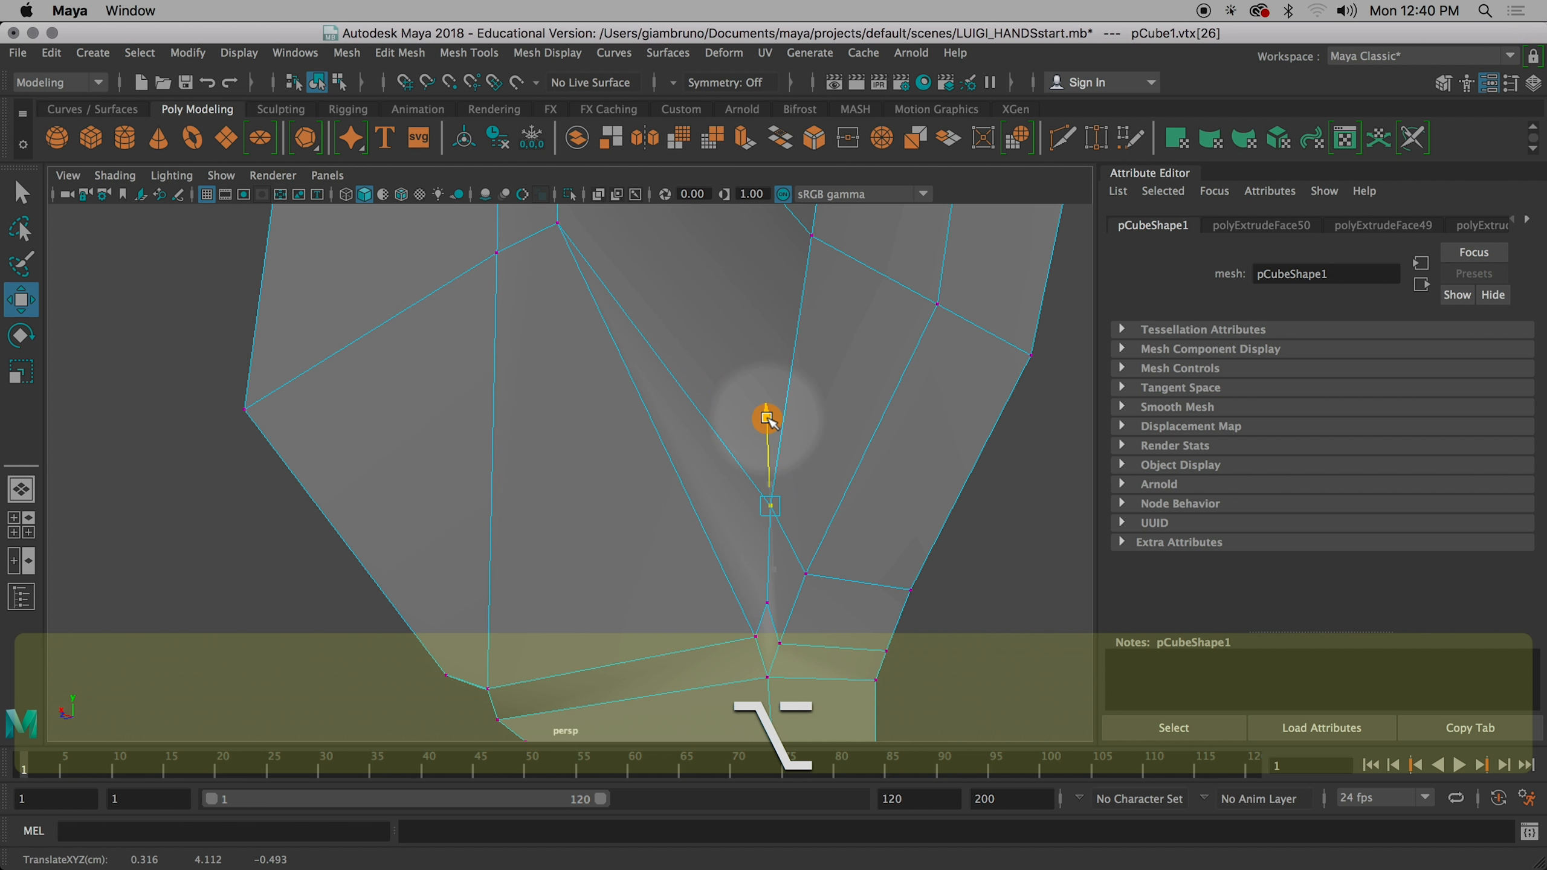
# - Move the outer vertex at the back of the head to about Y 4.644 and Z -0.709
pyautogui.keyDown('alt'); pyautogui.moveTo(804, 646); pyautogui.dragTo(777, 450); pyautogui.keyUp('alt')
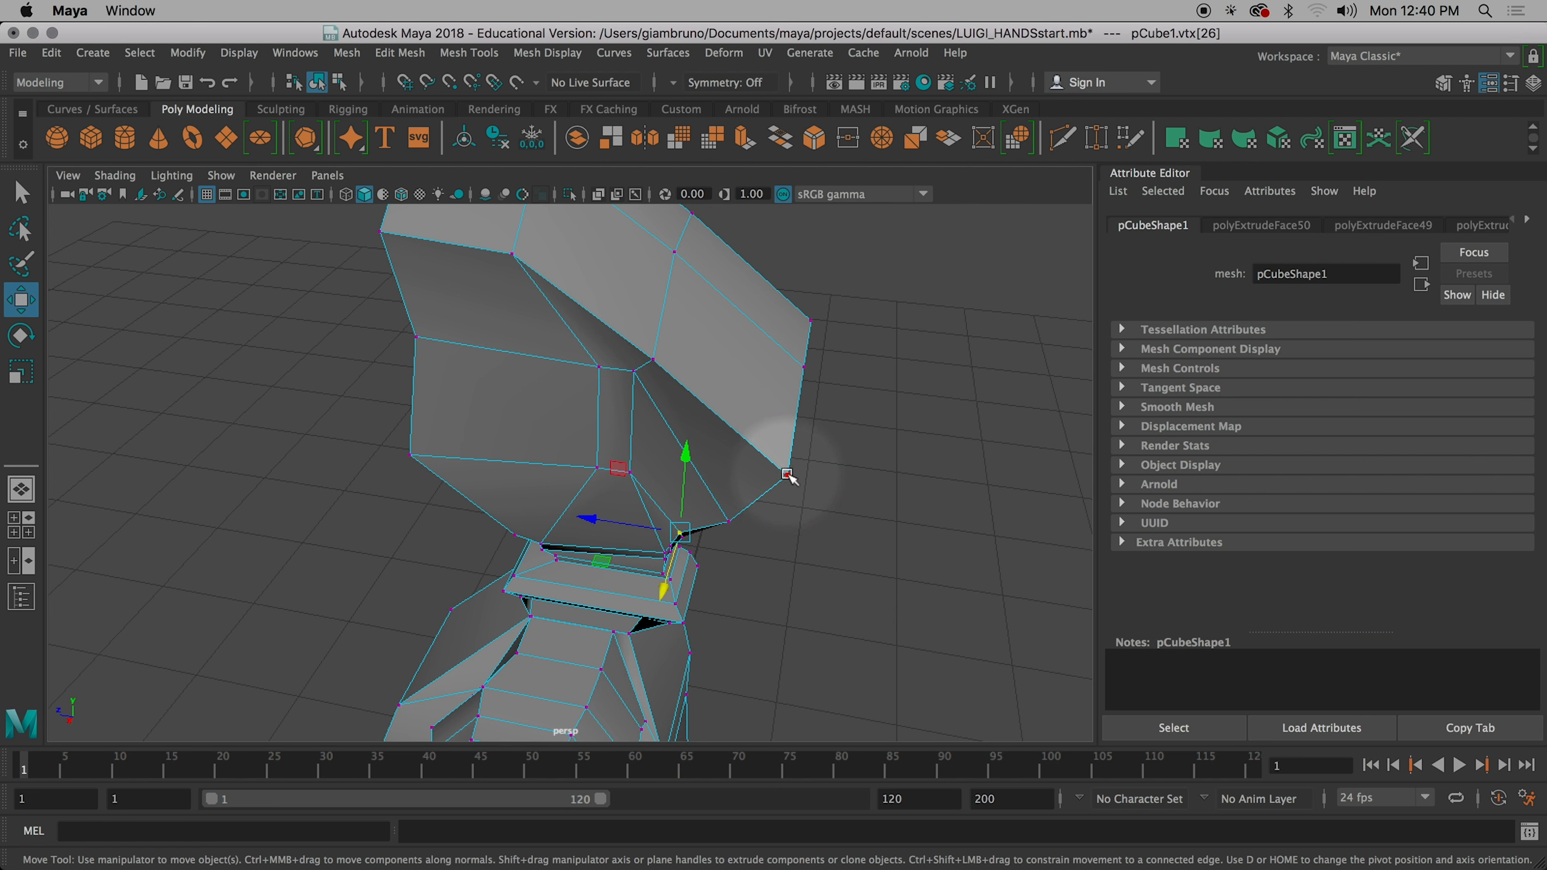
pyautogui.keyDown('alt'); pyautogui.moveTo(829, 485); pyautogui.dragTo(511, 602); pyautogui.keyUp('alt')
pyautogui.moveTo(407, 612); pyautogui.dragTo(443, 615, button='middle')
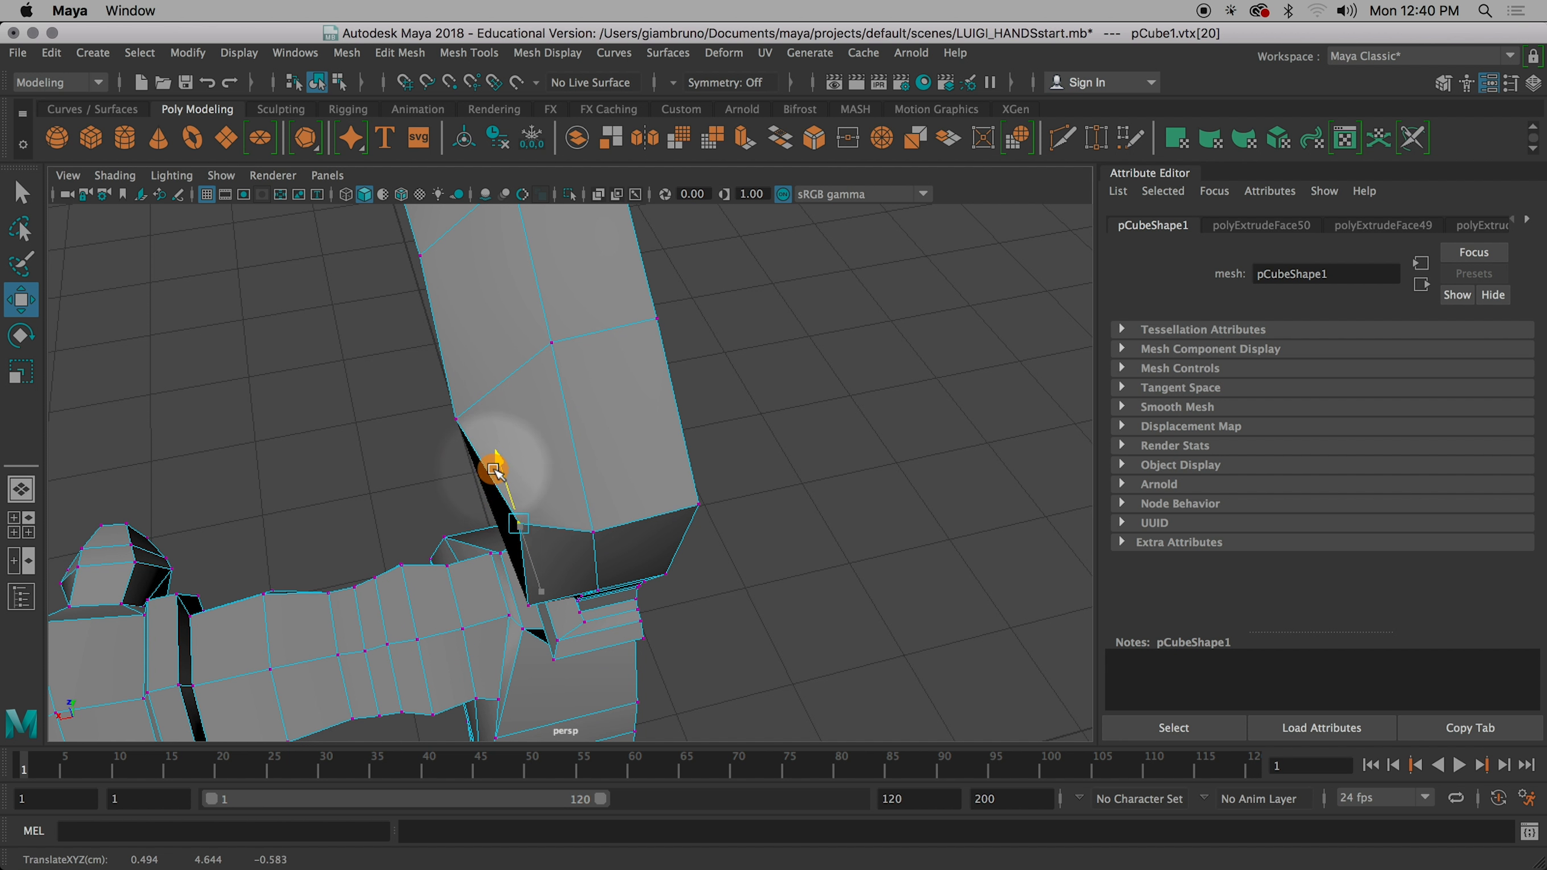
pyautogui.keyDown('alt'); pyautogui.moveTo(697, 542); pyautogui.dragTo(637, 610); pyautogui.keyUp('alt')
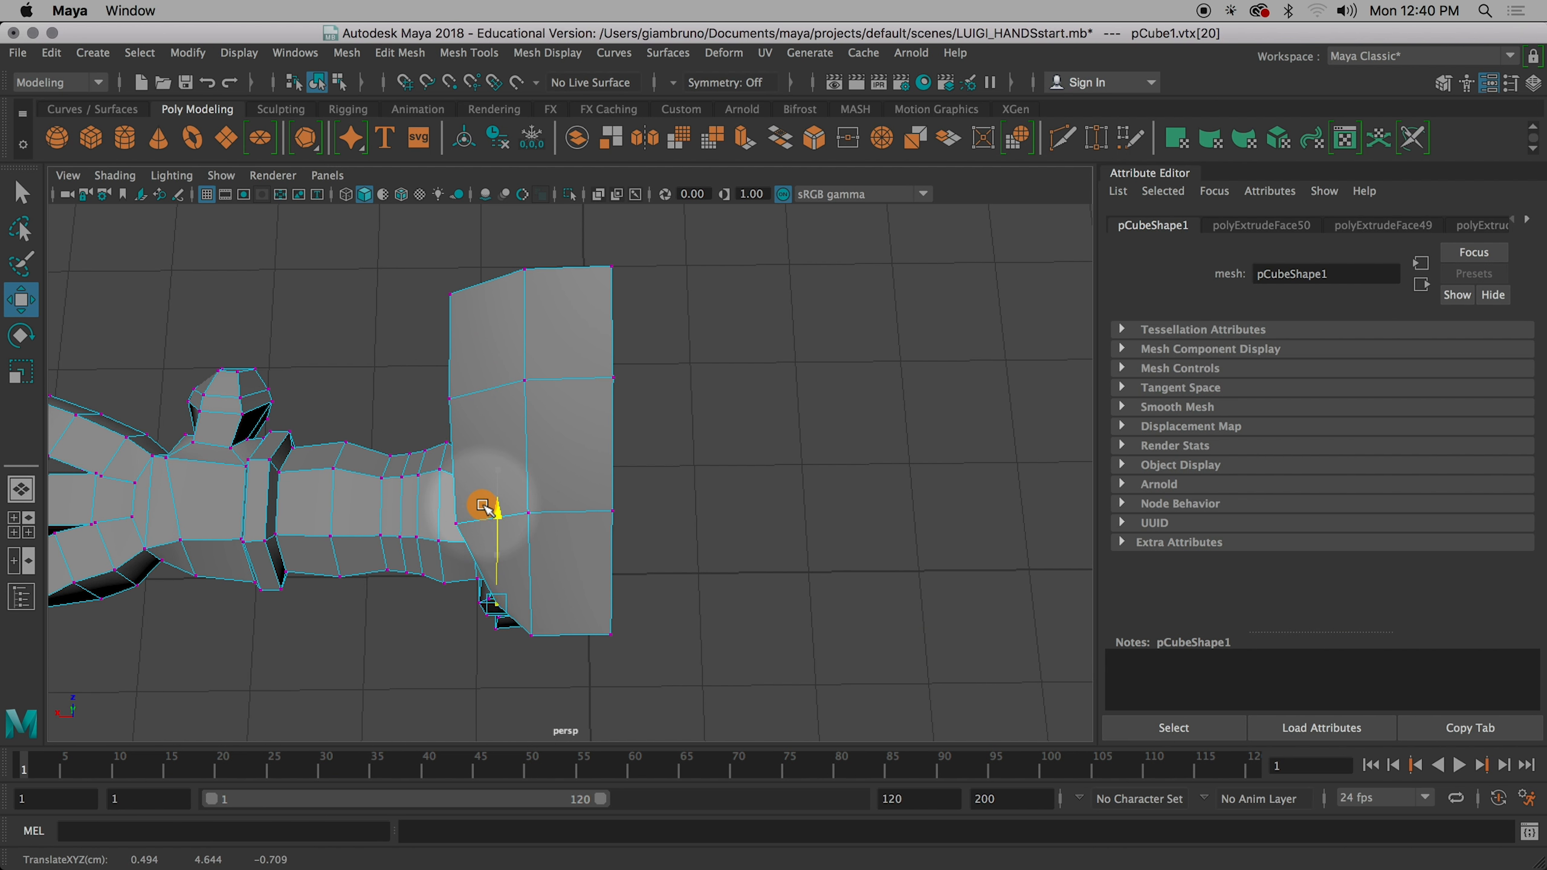
pyautogui.keyDown('alt'); pyautogui.moveTo(495, 565); pyautogui.dragTo(786, 490); pyautogui.keyUp('alt')
# - Fit the outer back-of-head vertex to the side reference at about Y 4.678 and Z -0.811, checking it in perspective
pyautogui.press('space')
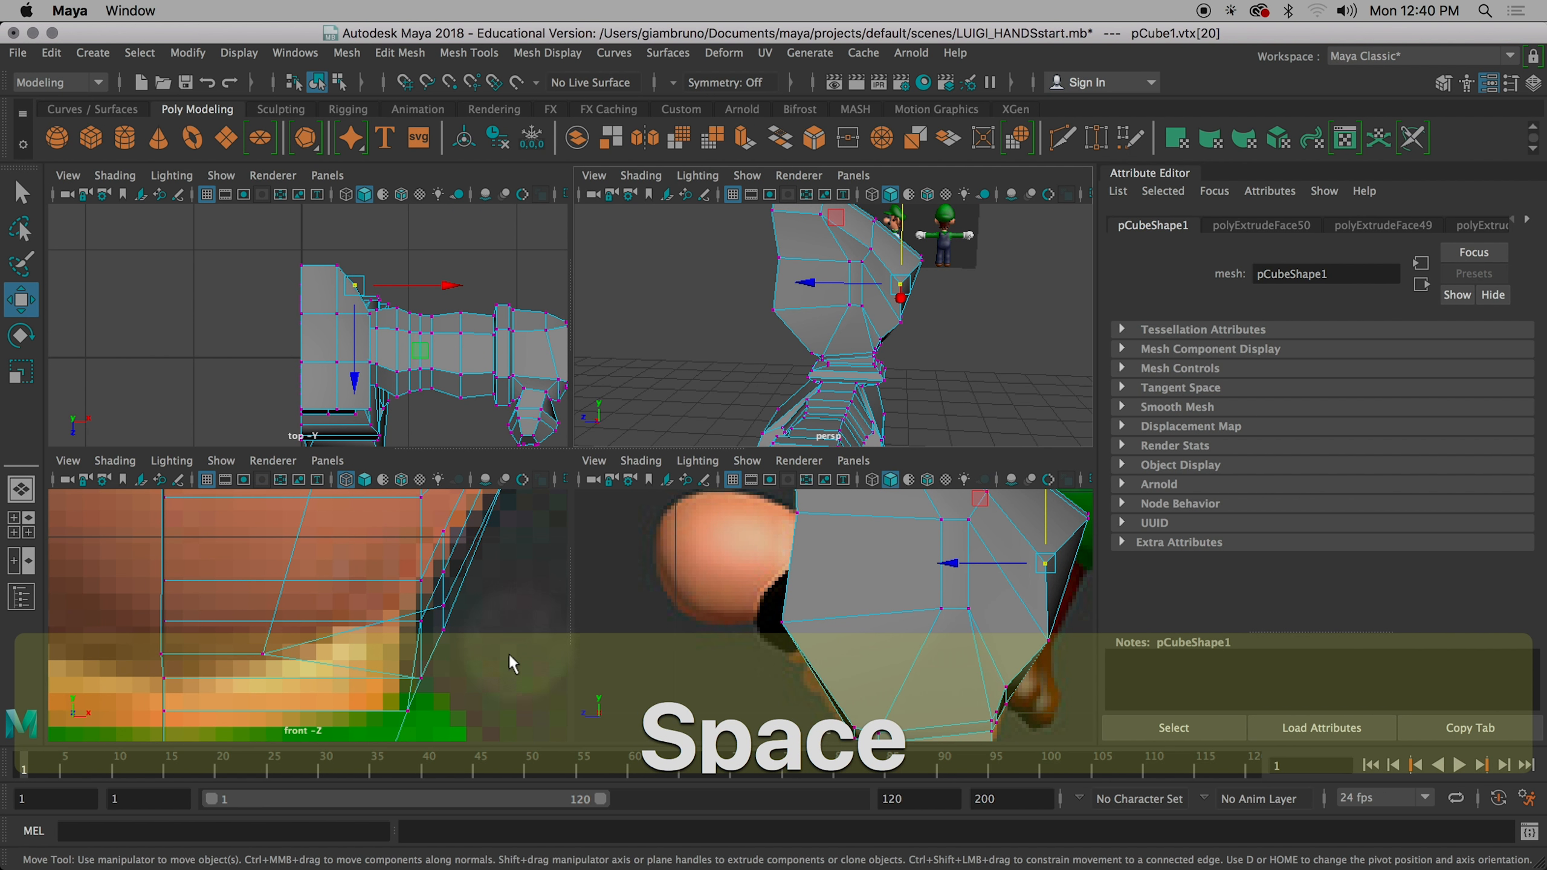
pyautogui.press('space')
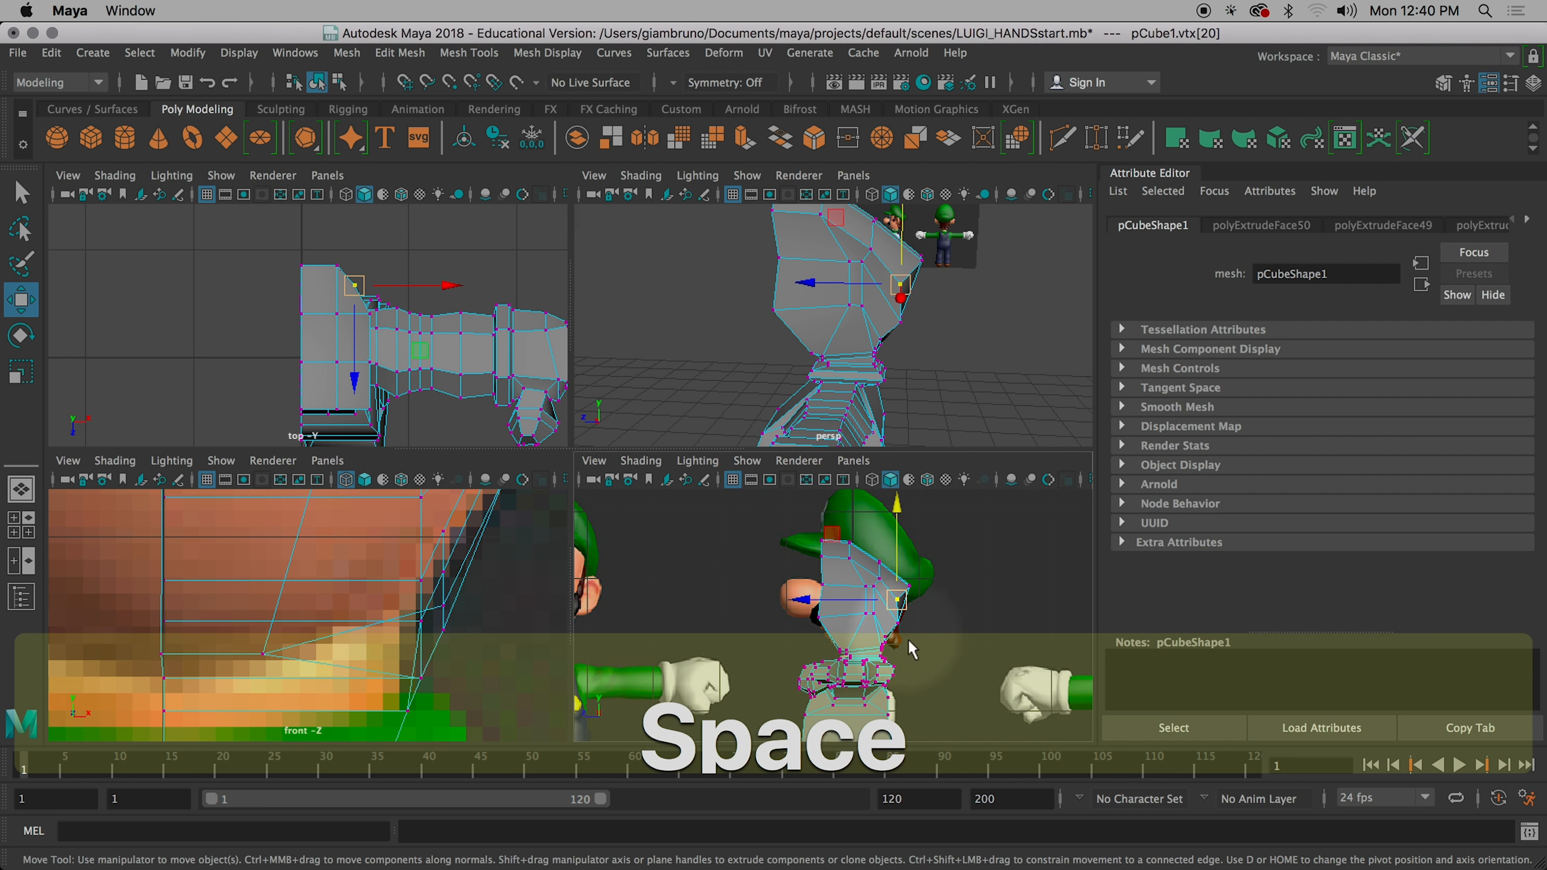
pyautogui.scroll(2, 883, 603)
pyautogui.moveTo(687, 437); pyautogui.dragTo(678, 431)
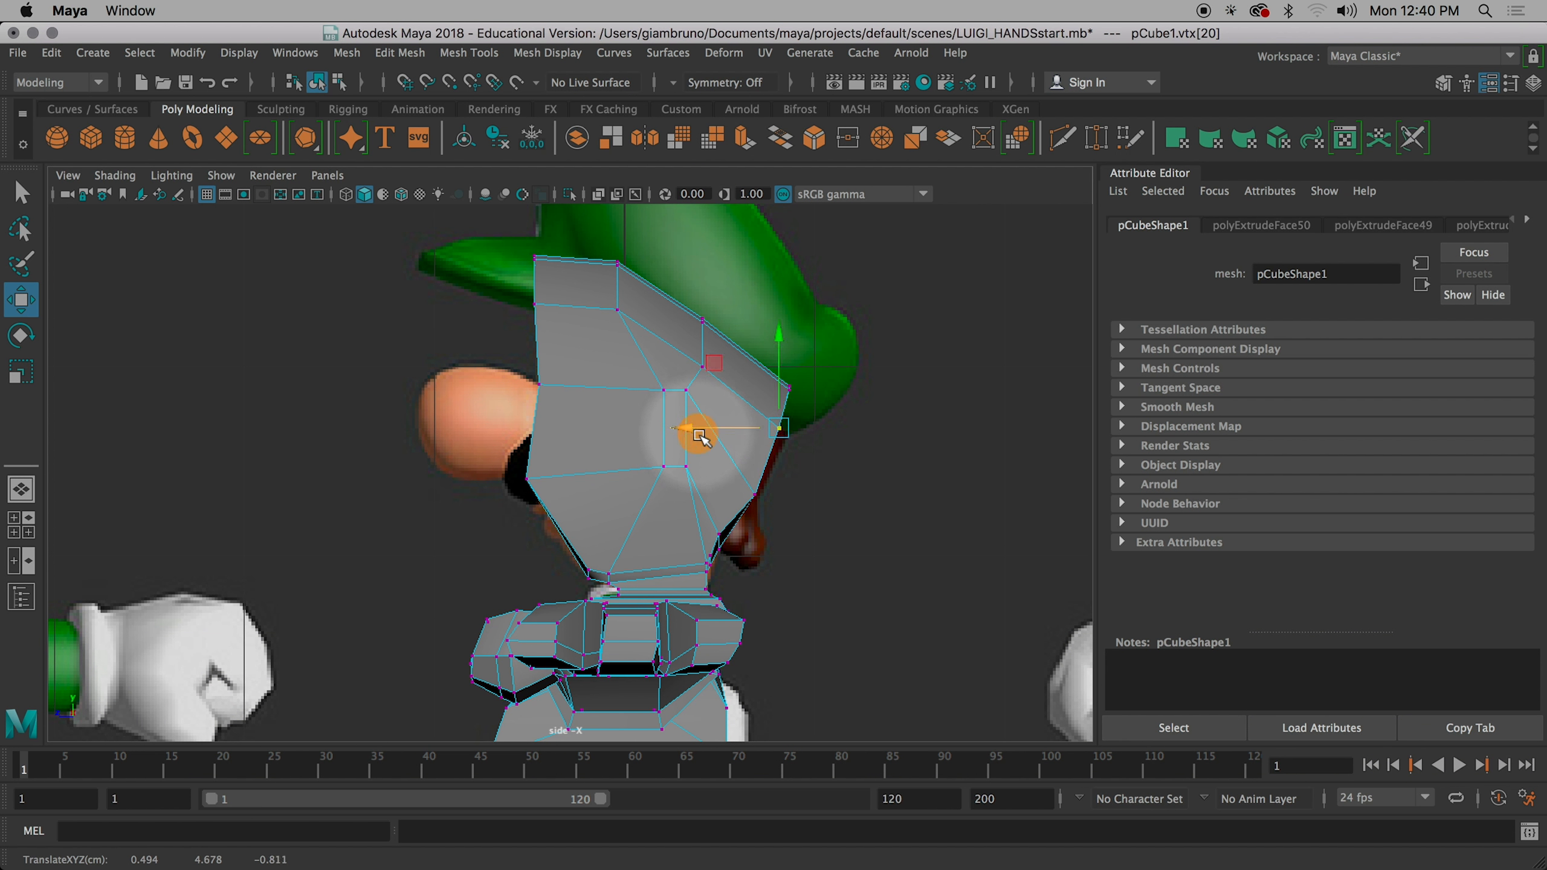
pyautogui.keyDown('alt'); pyautogui.moveTo(905, 501); pyautogui.dragTo(790, 507); pyautogui.keyUp('alt')
pyautogui.press('space')
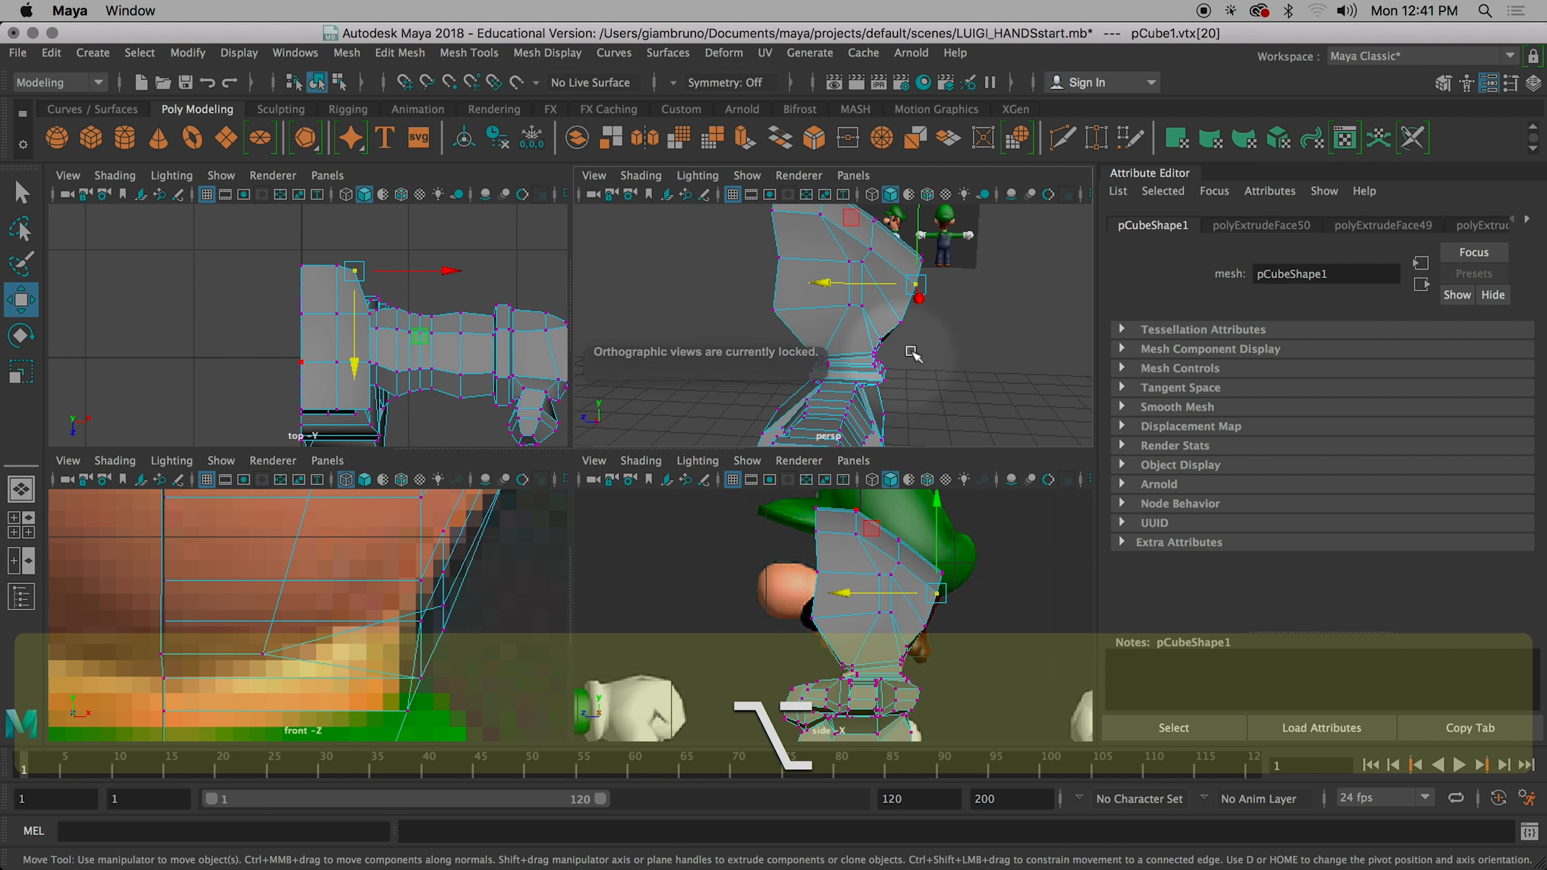
pyautogui.keyDown('alt'); pyautogui.moveTo(912, 354); pyautogui.dragTo(791, 304); pyautogui.keyUp('alt')
pyautogui.scroll(5, 917, 419)
pyautogui.scroll(-5, 908, 419)
pyautogui.keyDown('alt'); pyautogui.moveTo(840, 374); pyautogui.dragTo(1002, 420); pyautogui.keyUp('alt')
# - Display the front view shaded and frame the enlarged half head against Luigi's face reference
pyautogui.keyDown('alt'); pyautogui.moveTo(429, 564); pyautogui.dragTo(400, 673, button='middle'); pyautogui.keyUp('alt')
pyautogui.scroll(-10, 430, 592)
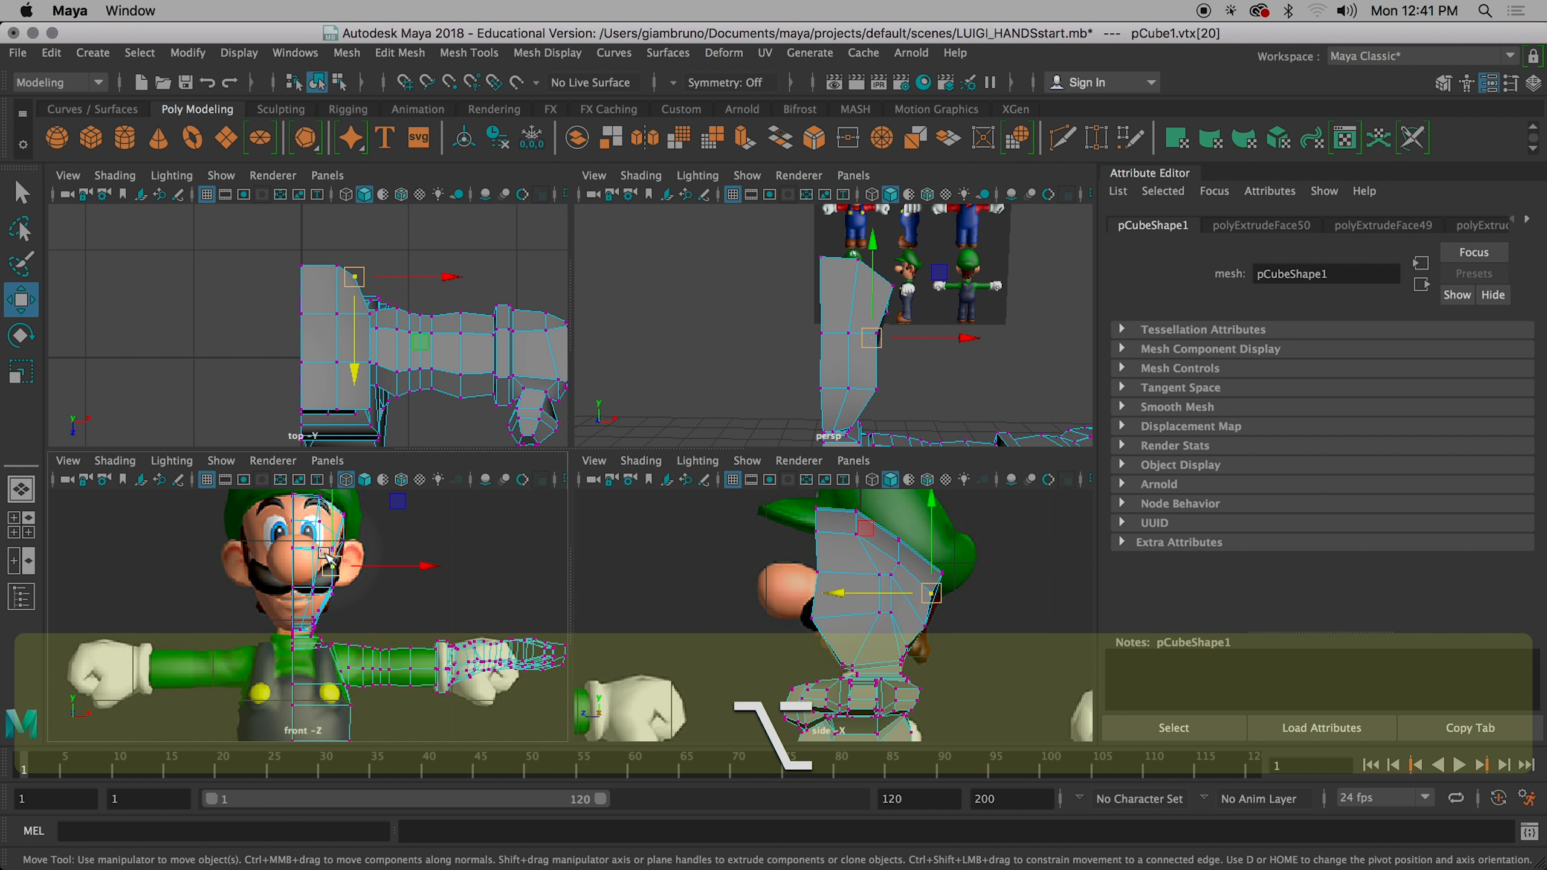
pyautogui.press('KP_5')
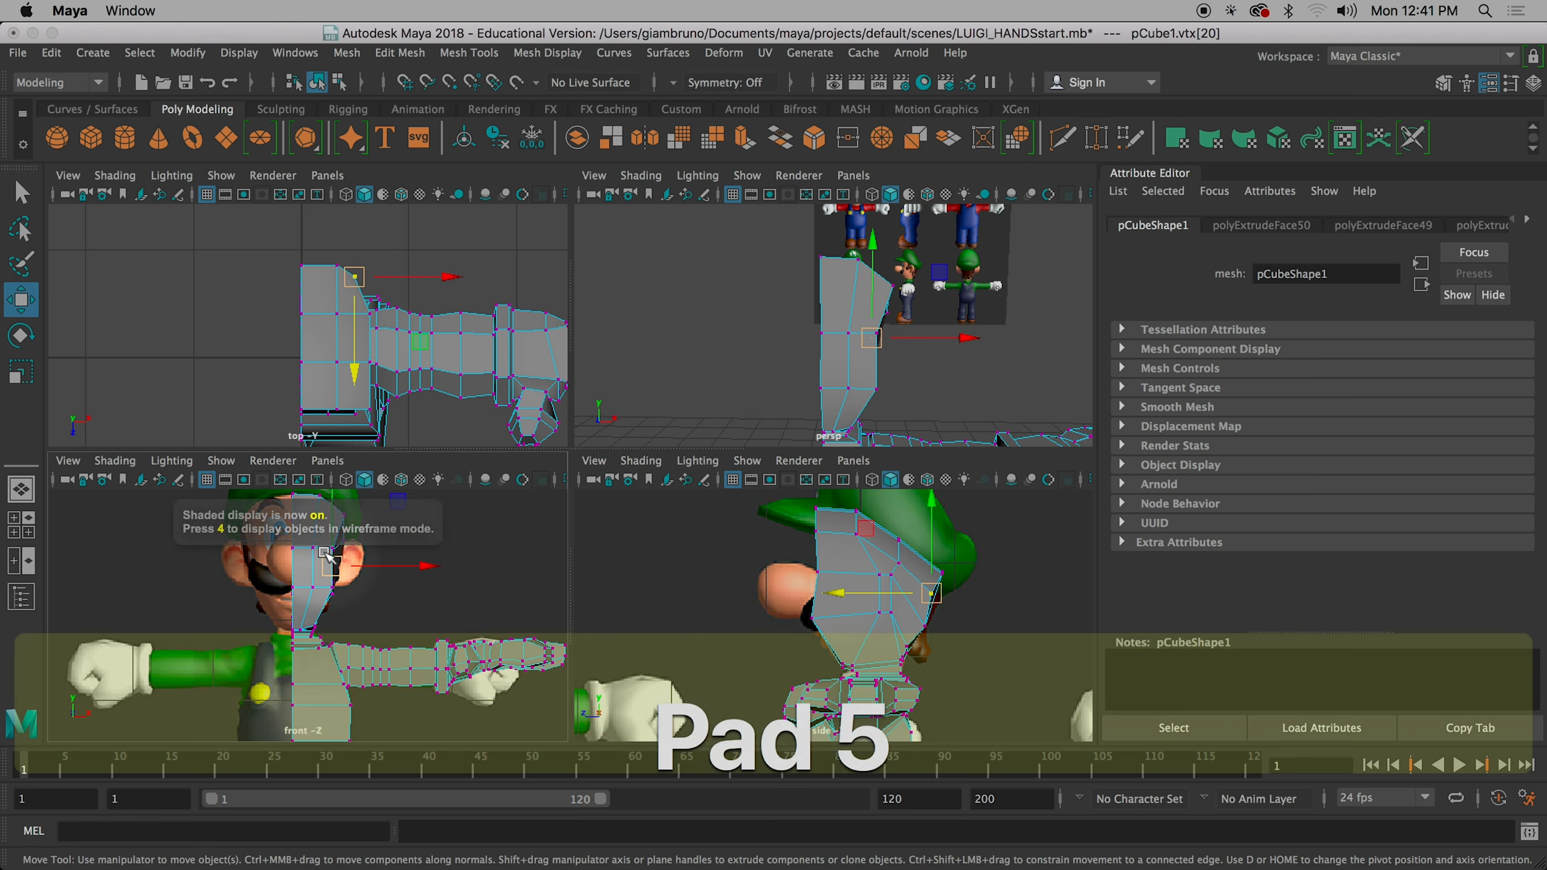
pyautogui.press('space')
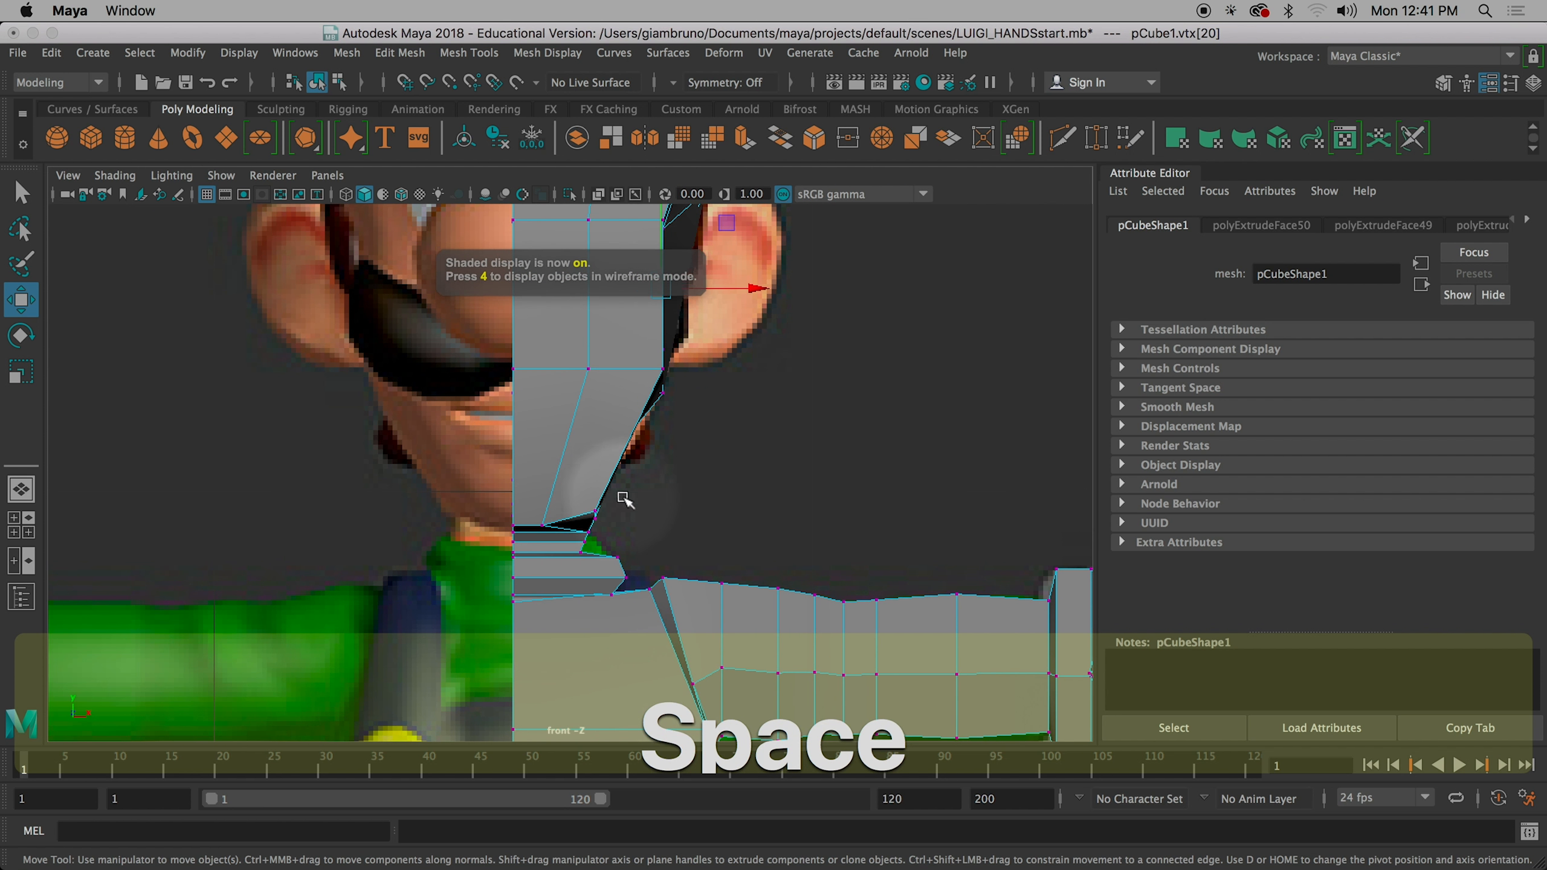
pyautogui.keyDown('alt'); pyautogui.moveTo(645, 497); pyautogui.dragTo(639, 634, button='middle'); pyautogui.keyUp('alt')
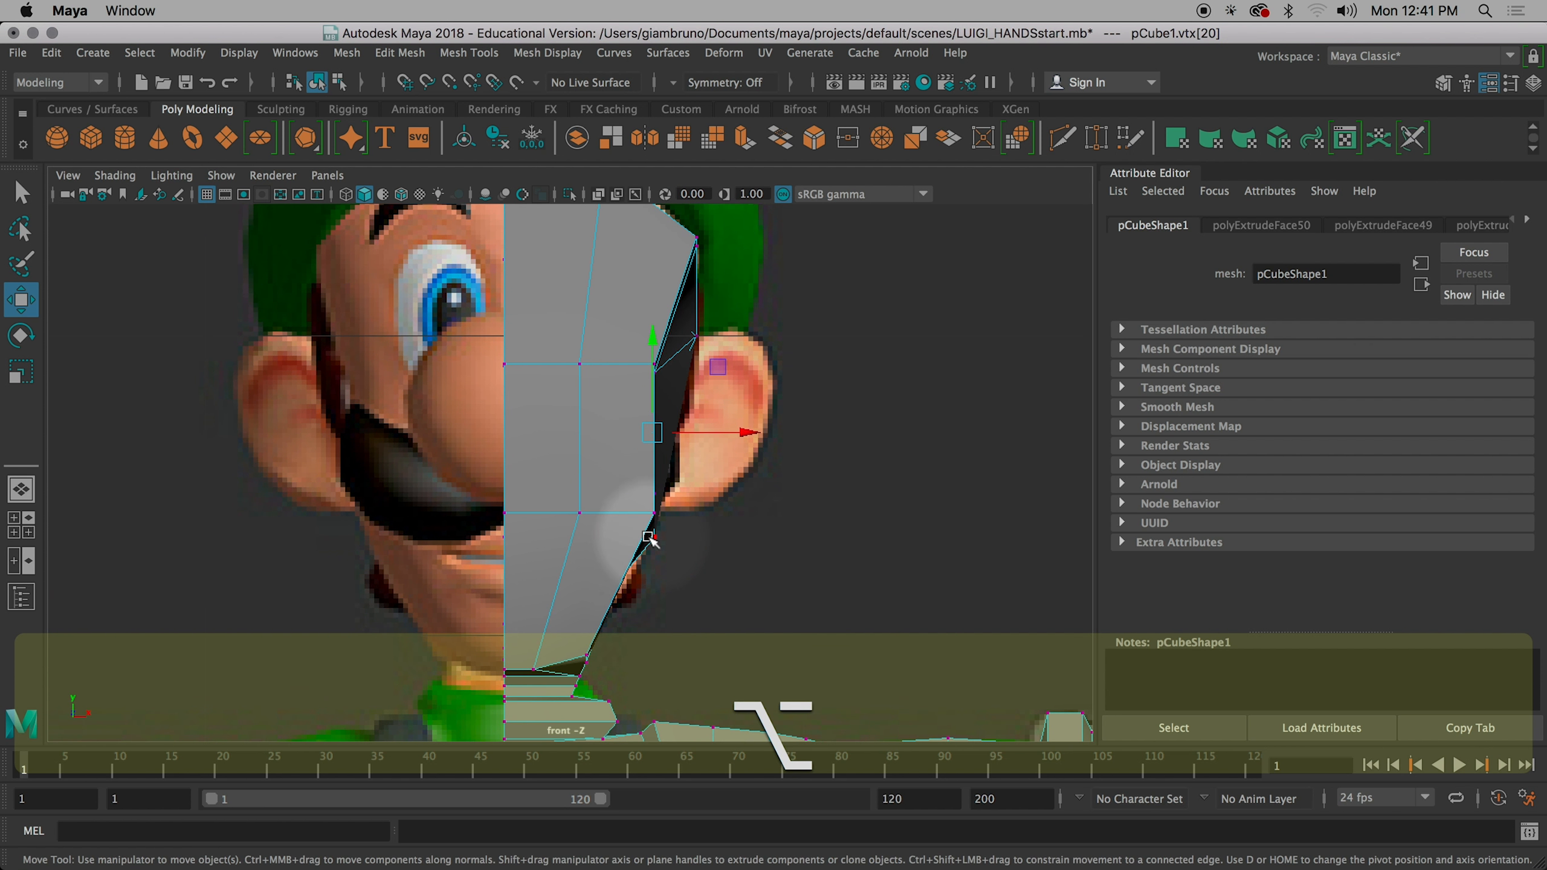
# - Examine the outer edge of the half head and jaw against Luigi's face reference in the front view
pyautogui.keyDown('alt'); pyautogui.moveTo(650, 540); pyautogui.dragTo(678, 544, button='right'); pyautogui.keyUp('alt')
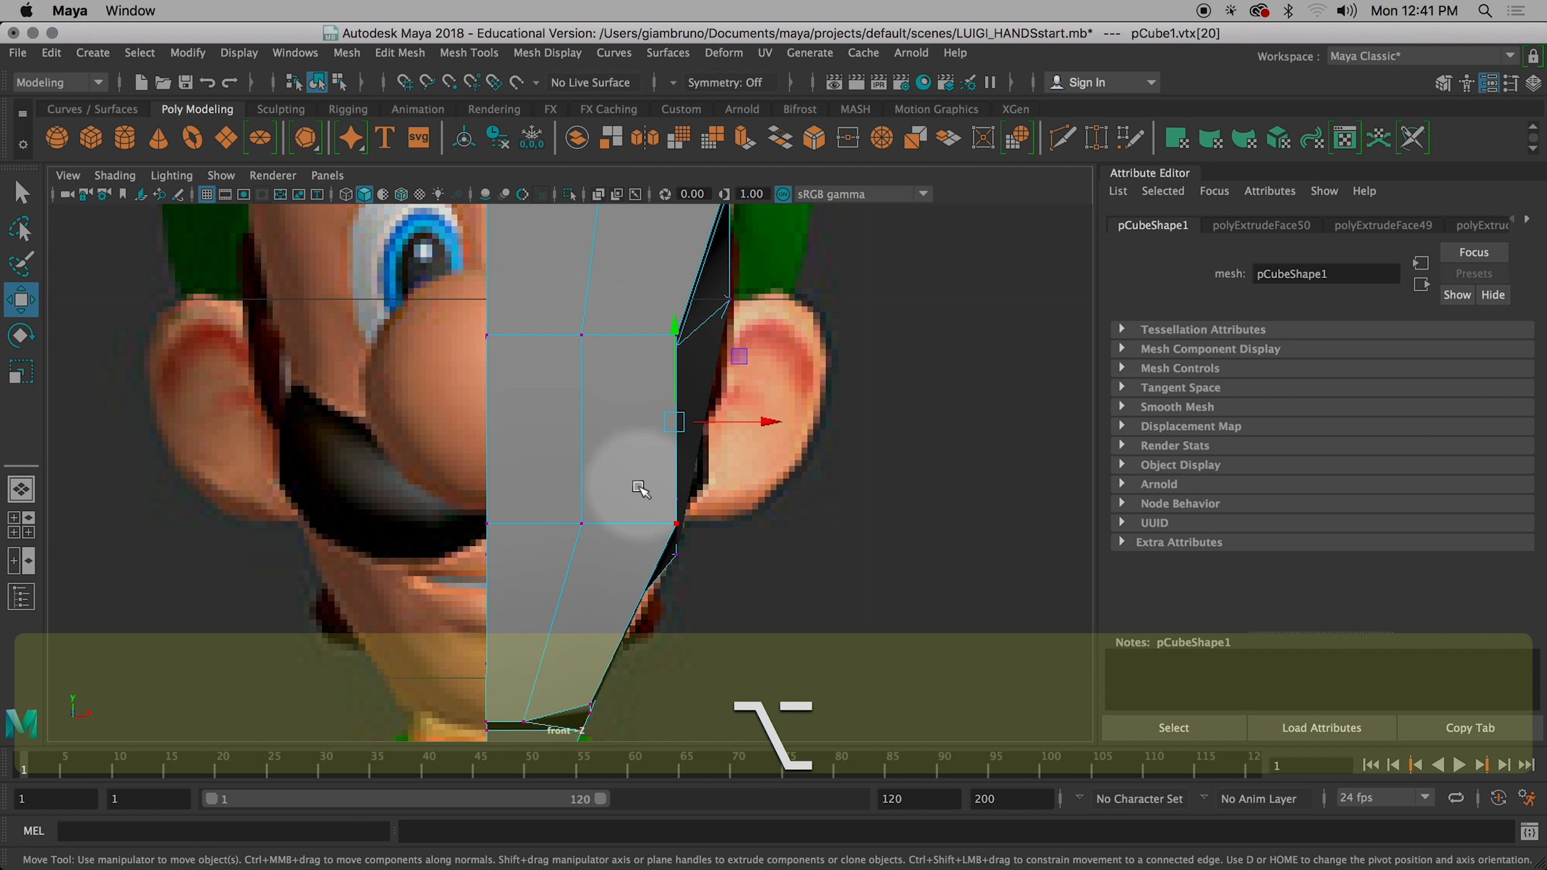
pyautogui.keyDown('alt'); pyautogui.moveTo(604, 449); pyautogui.dragTo(563, 618, button='middle'); pyautogui.keyUp('alt')
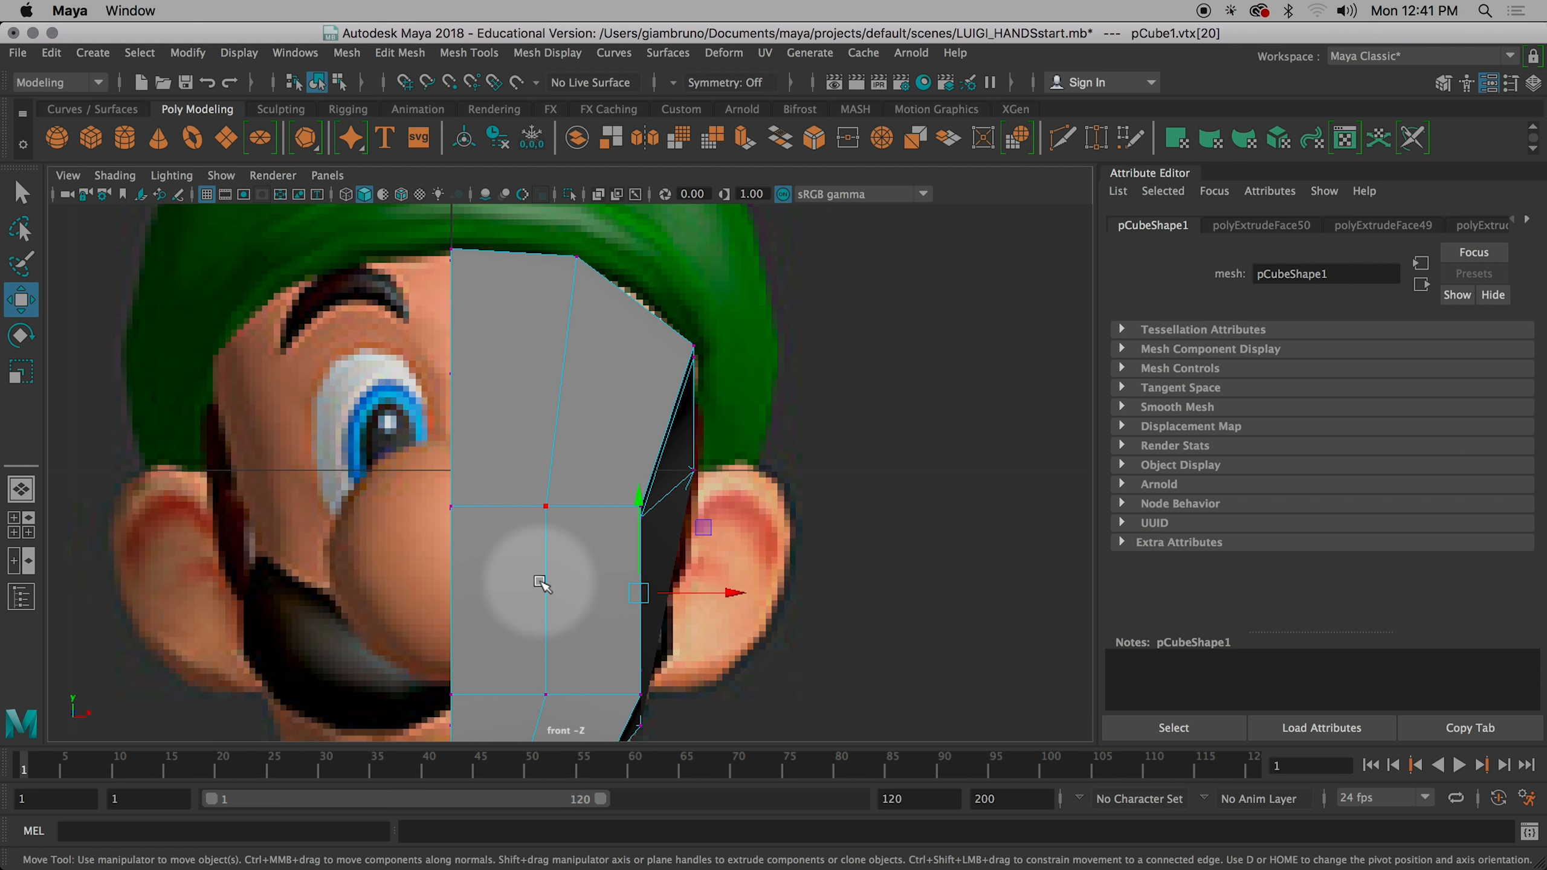
pyautogui.scroll(-5, 579, 560)
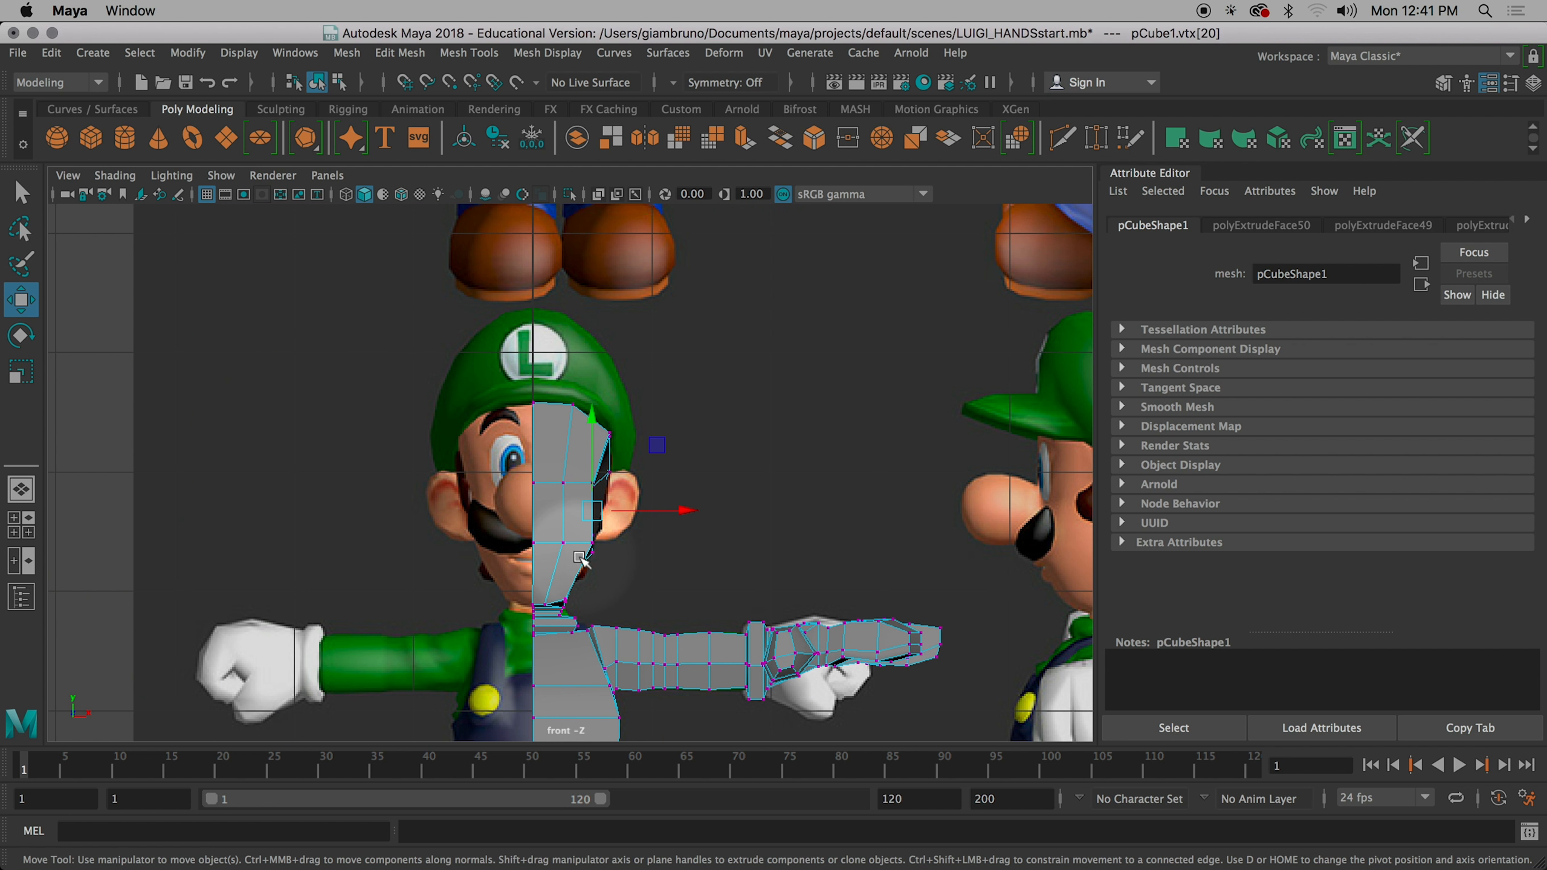
pyautogui.scroll(5, 579, 560)
pyautogui.scroll(-3, 579, 559)
pyautogui.scroll(-3, 580, 560)
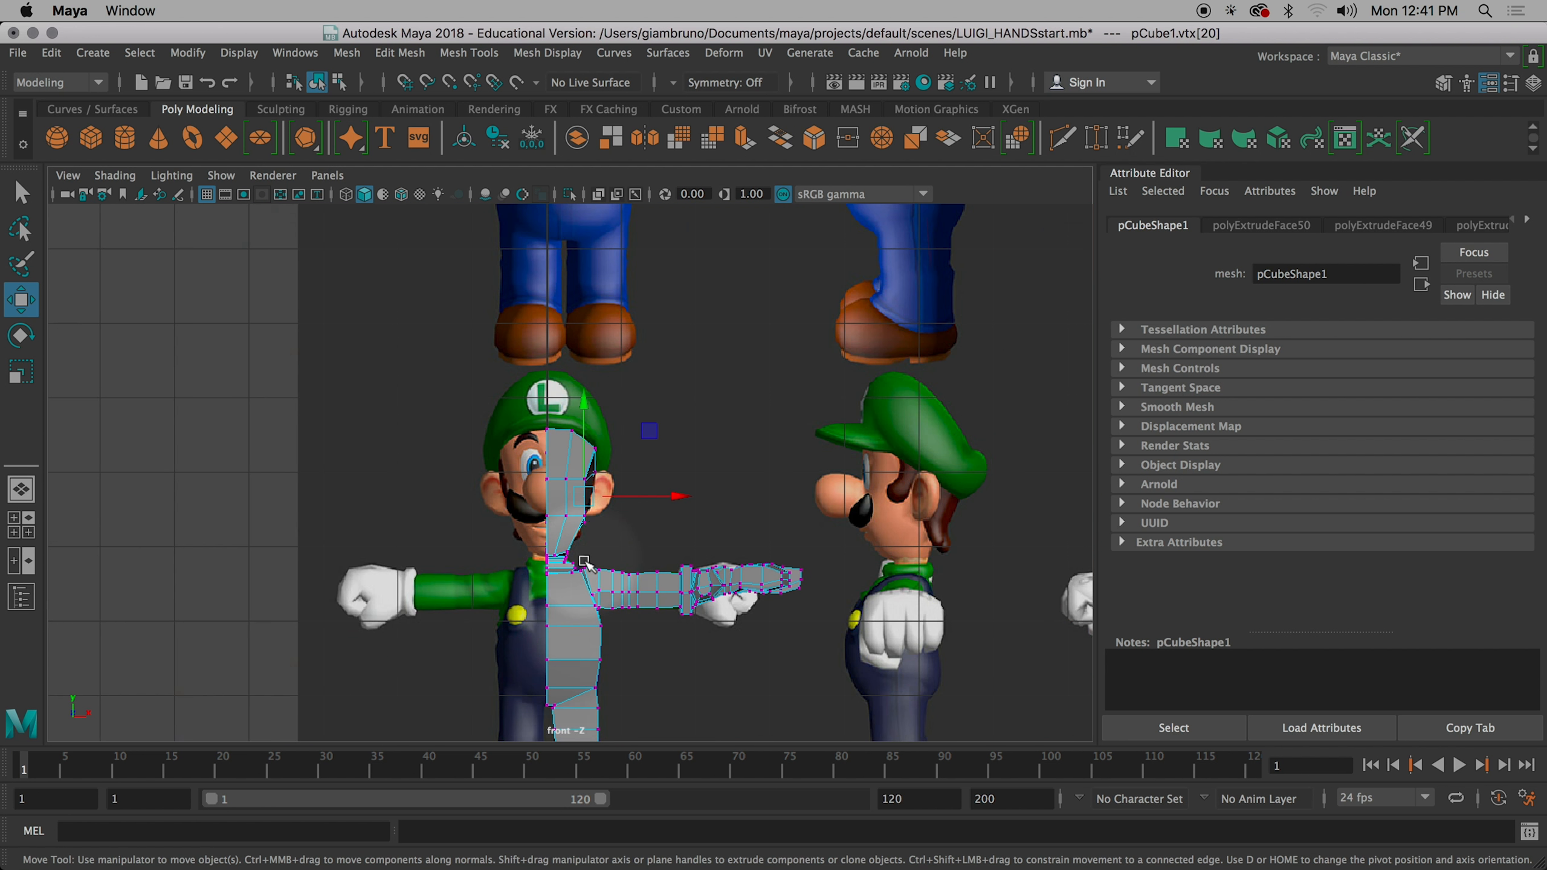
pyautogui.scroll(6, 585, 560)
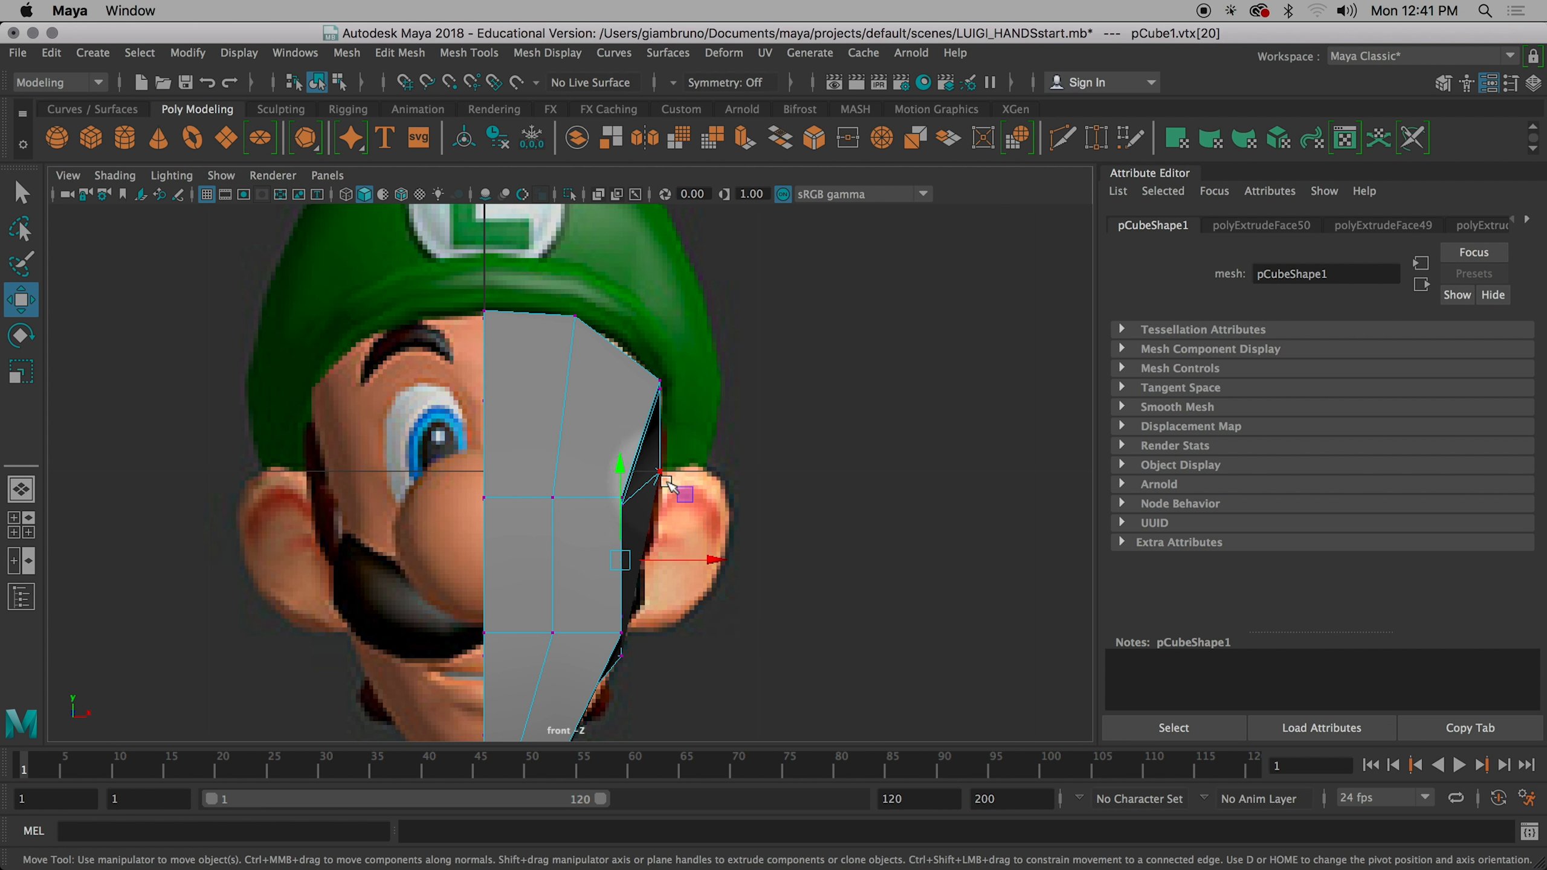
pyautogui.keyDown('alt'); pyautogui.moveTo(617, 559); pyautogui.dragTo(656, 418, button='middle'); pyautogui.keyUp('alt')
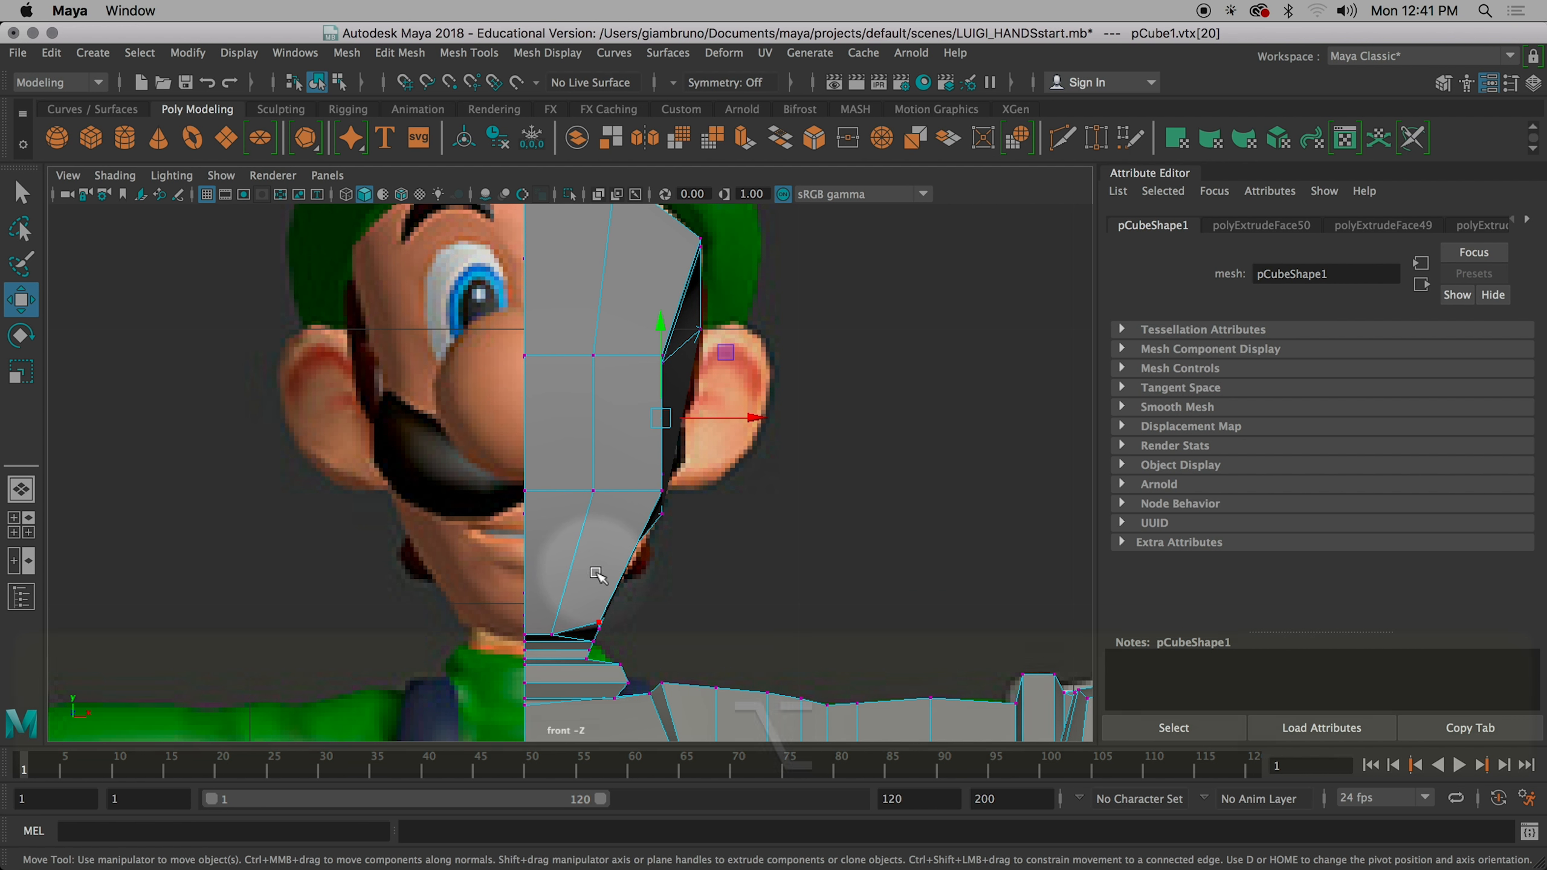
pyautogui.press('alt')
# - Inspect the side, back and neck faces of the half head from several angles in the perspective view
pyautogui.press('space')
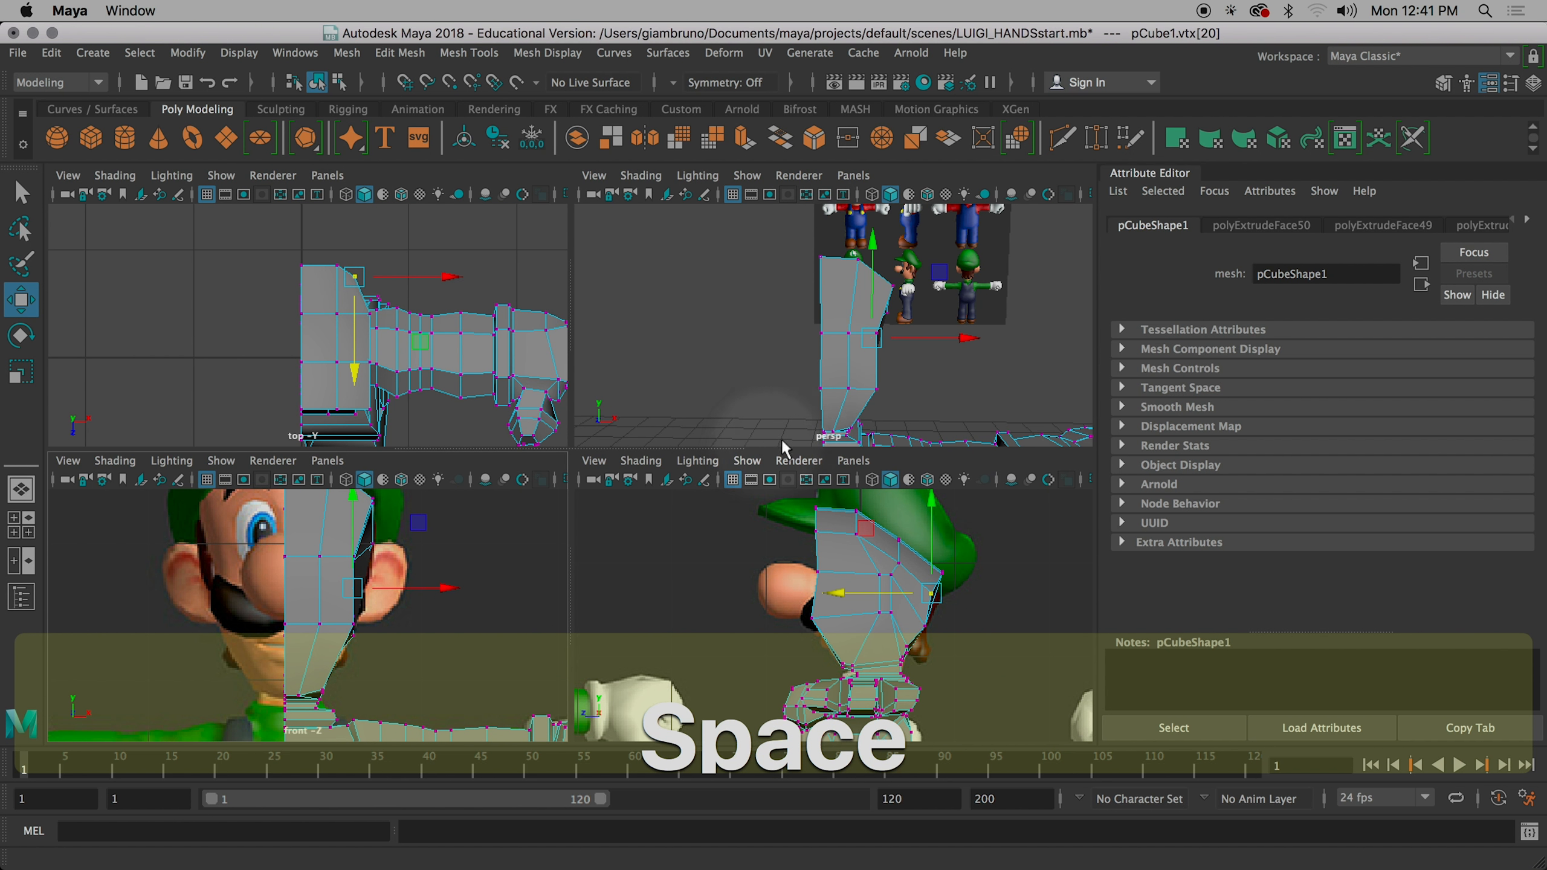
pyautogui.moveTo(948, 370)
pyautogui.keyDown('alt'); pyautogui.mouseDown()
pyautogui.moveTo(690, 363)
pyautogui.moveTo(579, 422)
pyautogui.moveTo(925, 369)
pyautogui.mouseUp(); pyautogui.keyUp('alt')
pyautogui.keyDown('alt'); pyautogui.moveTo(925, 367); pyautogui.dragTo(938, 458, button='middle'); pyautogui.keyUp('alt')
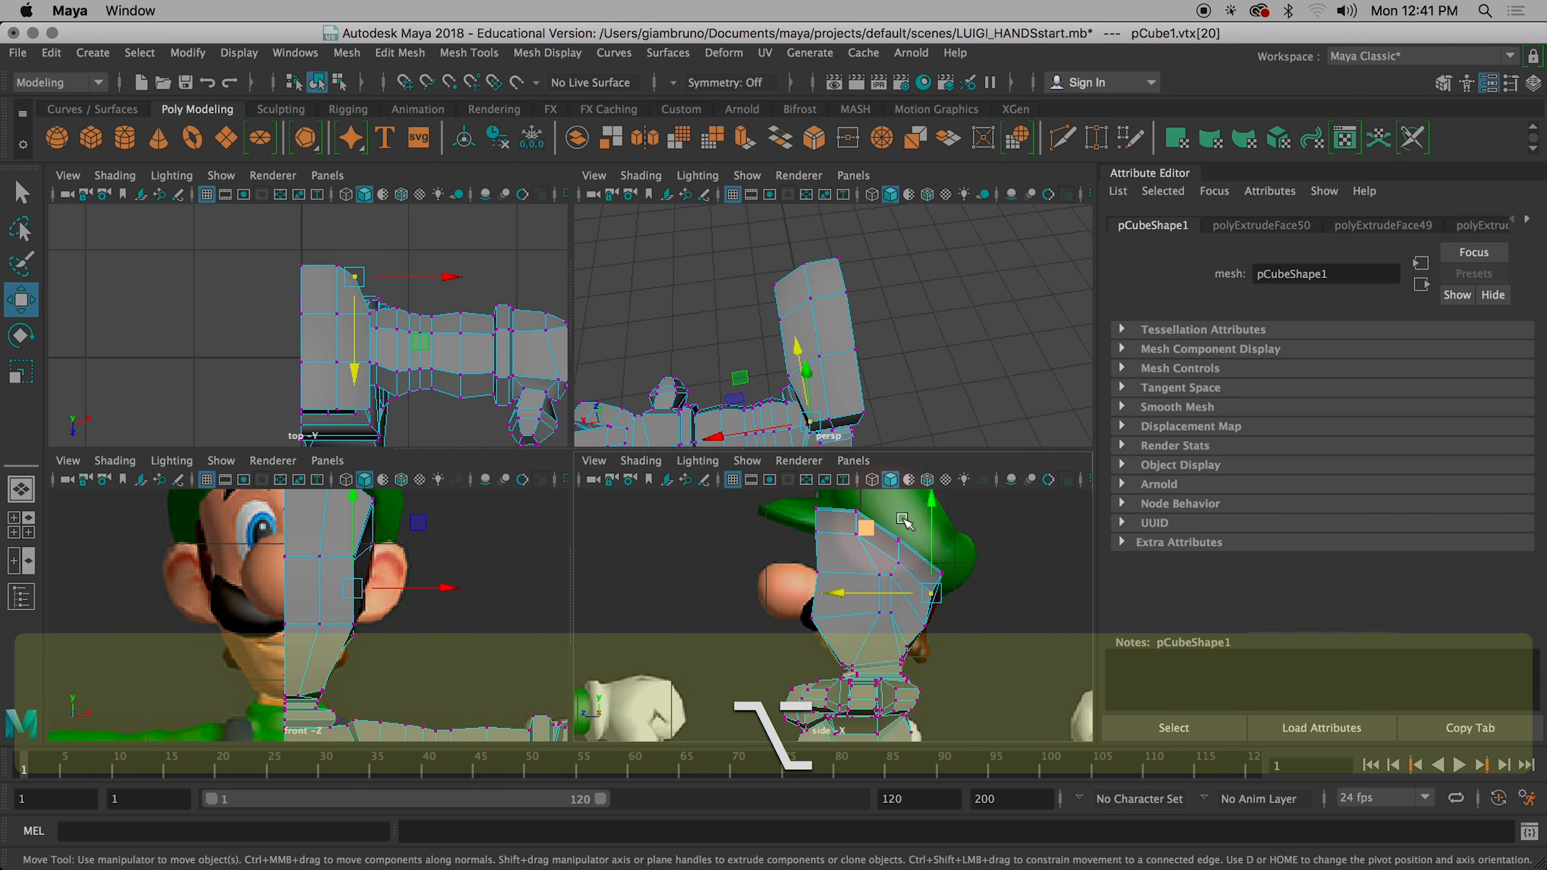
pyautogui.keyDown('alt'); pyautogui.scroll(8, 842, 393); pyautogui.keyUp('alt')
pyautogui.keyDown('alt'); pyautogui.moveTo(842, 393); pyautogui.dragTo(870, 277); pyautogui.keyUp('alt')
pyautogui.keyDown('alt'); pyautogui.moveTo(881, 330); pyautogui.dragTo(969, 379); pyautogui.keyUp('alt')
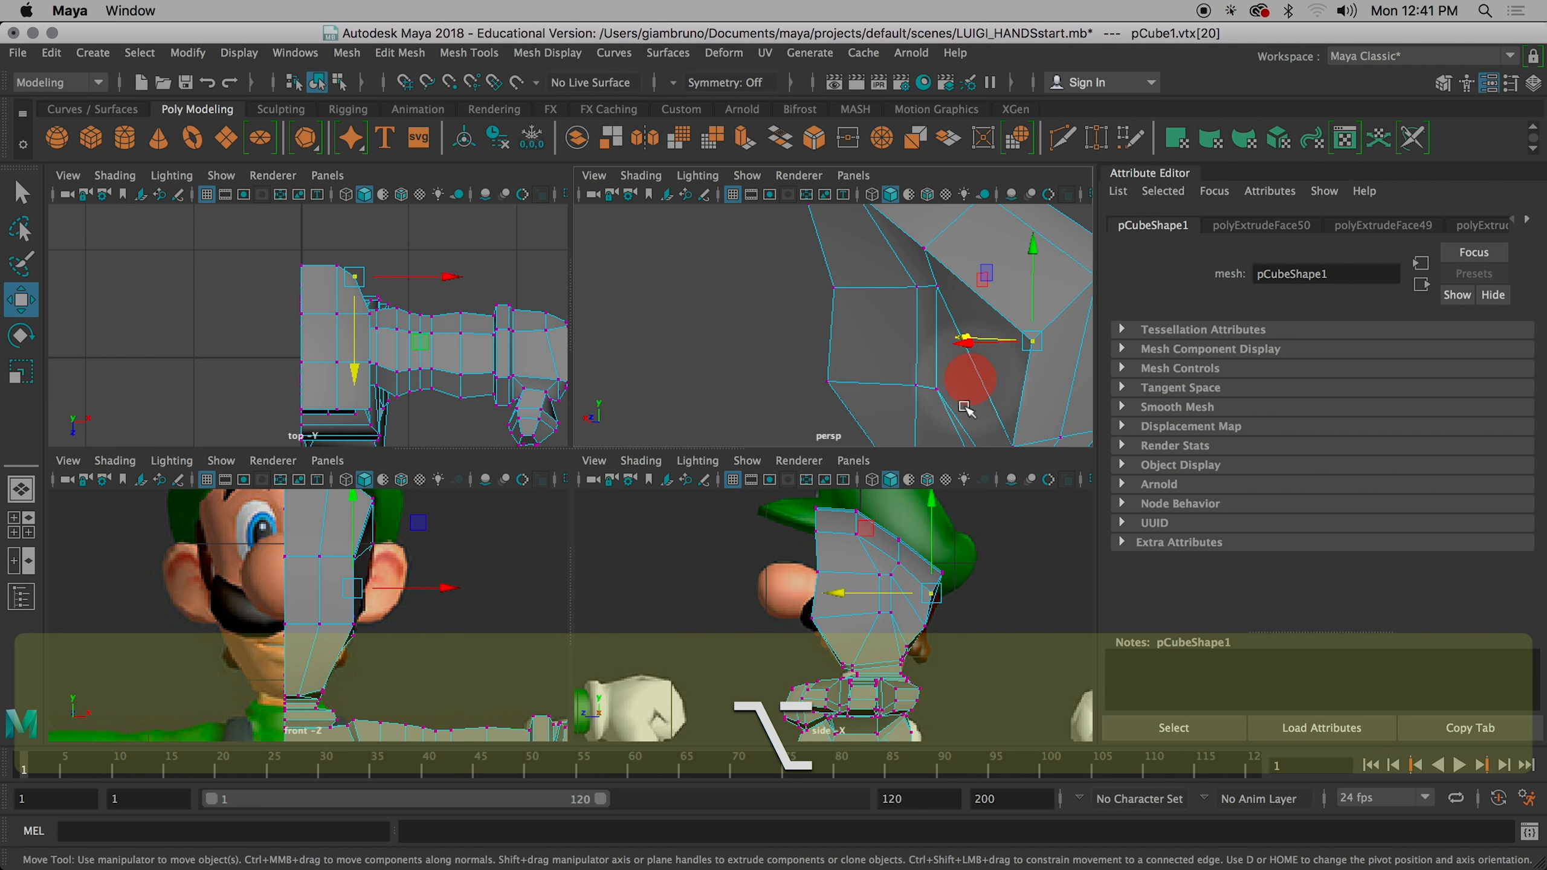
pyautogui.keyDown('alt'); pyautogui.moveTo(788, 572); pyautogui.dragTo(943, 536); pyautogui.keyUp('alt')
pyautogui.keyDown('alt'); pyautogui.moveTo(851, 354); pyautogui.dragTo(641, 390); pyautogui.keyUp('alt')
pyautogui.keyDown('alt'); pyautogui.moveTo(898, 373); pyautogui.dragTo(841, 361, button='middle'); pyautogui.keyUp('alt')
pyautogui.keyDown('alt'); pyautogui.moveTo(841, 360); pyautogui.dragTo(786, 406); pyautogui.keyUp('alt')
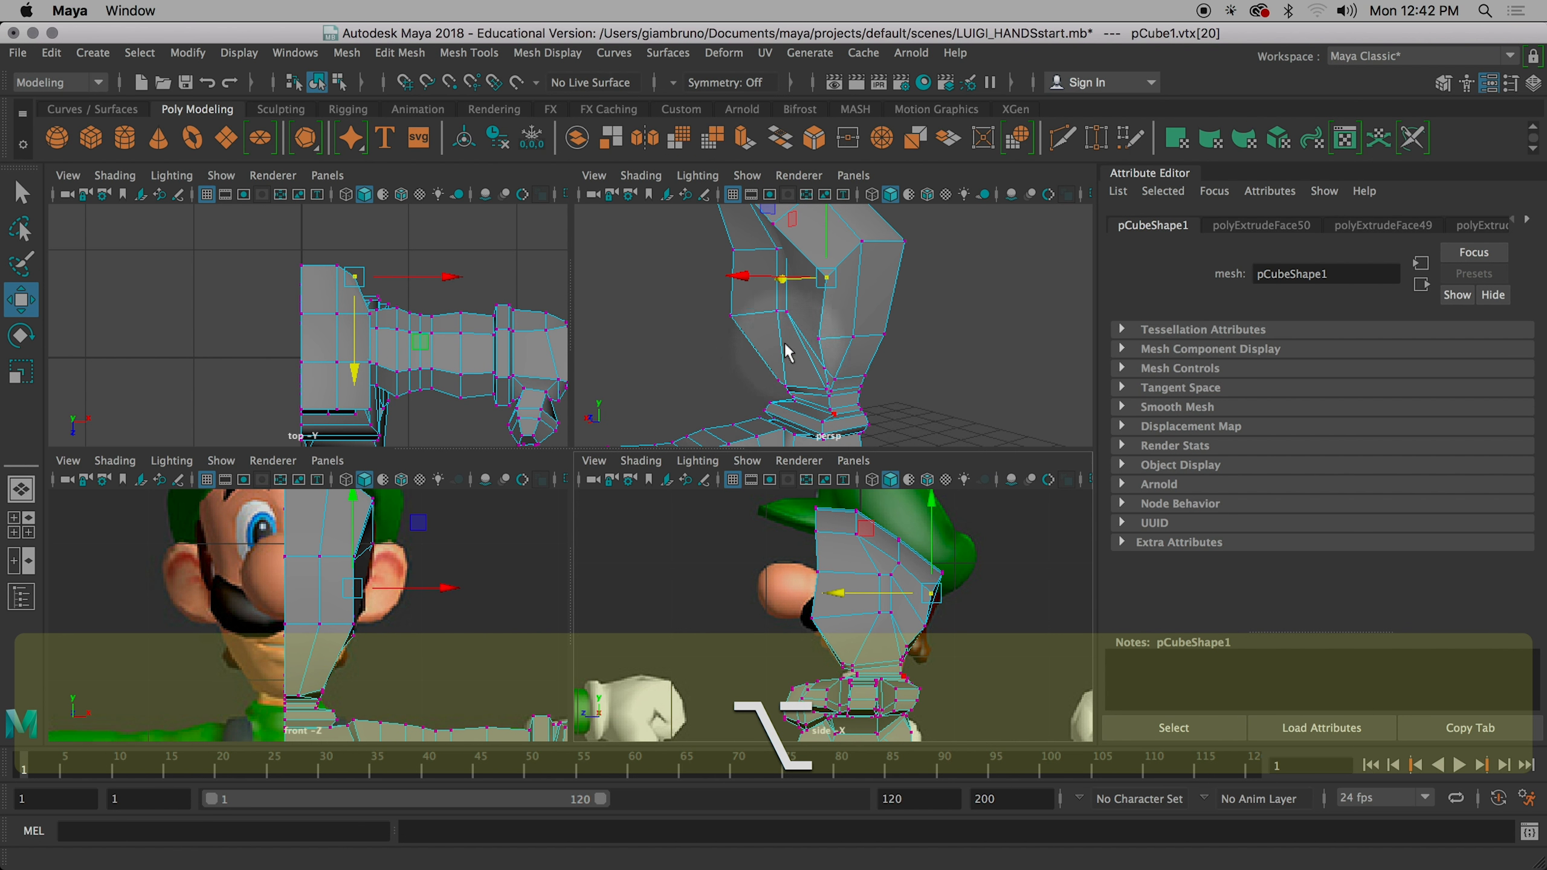
pyautogui.keyDown('alt'); pyautogui.moveTo(767, 349); pyautogui.dragTo(729, 359); pyautogui.keyUp('alt')
# - Compare the side of the head beside the ear with the front and side references, checking the shape in perspective
pyautogui.keyDown('alt'); pyautogui.moveTo(437, 587); pyautogui.dragTo(456, 629, button='middle'); pyautogui.keyUp('alt')
pyautogui.keyDown('alt'); pyautogui.scroll(5, 445, 636); pyautogui.keyUp('alt')
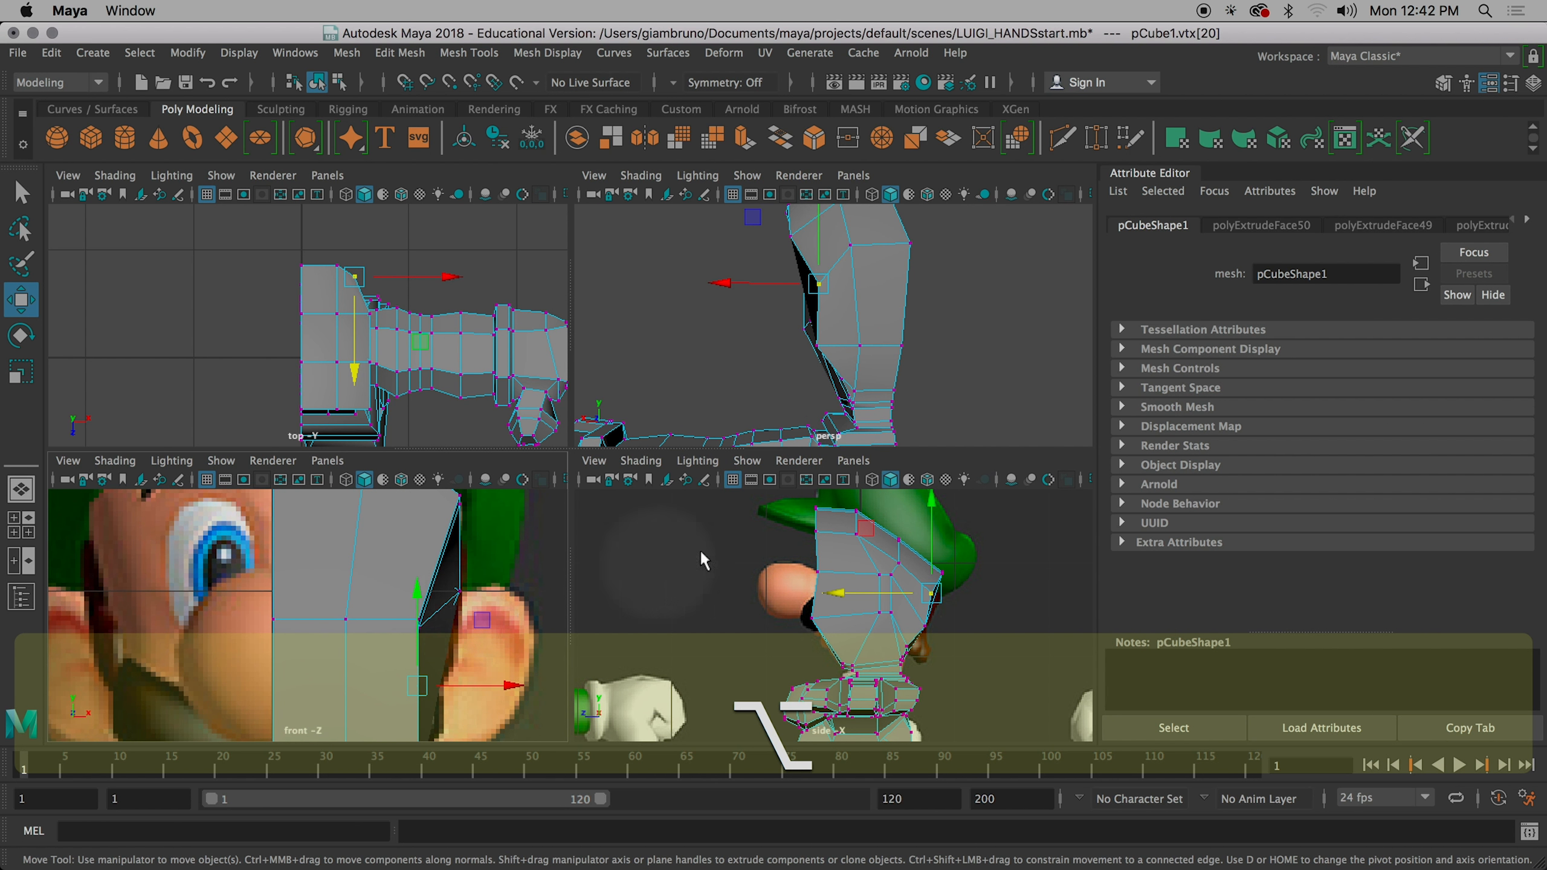
pyautogui.keyDown('alt'); pyautogui.moveTo(881, 356); pyautogui.dragTo(941, 421); pyautogui.keyUp('alt')
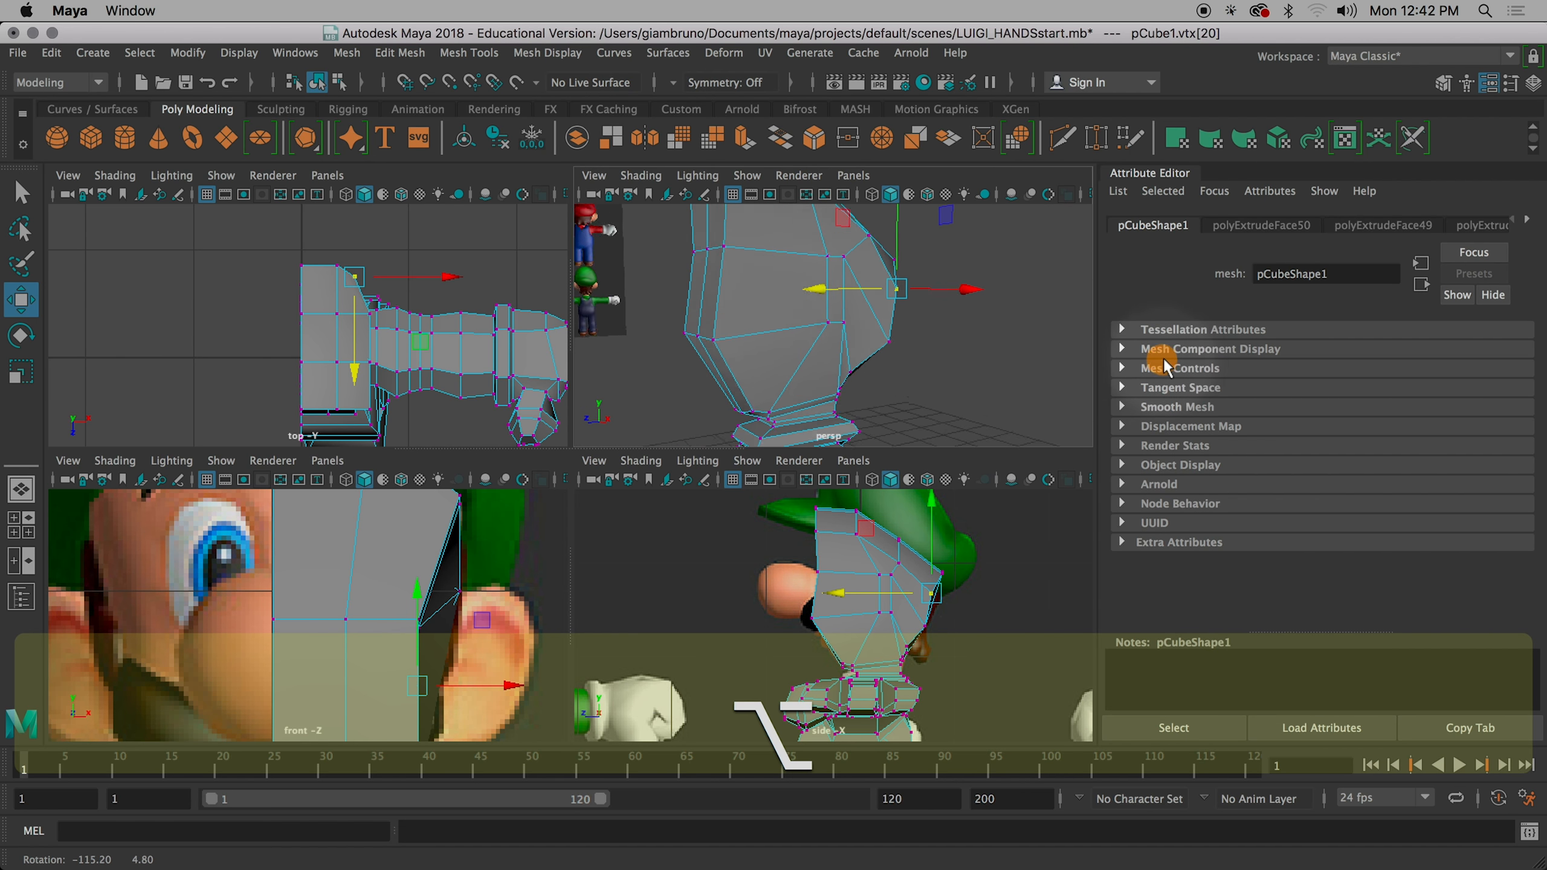
pyautogui.keyDown('alt'); pyautogui.moveTo(1165, 365); pyautogui.dragTo(1206, 379); pyautogui.keyUp('alt')
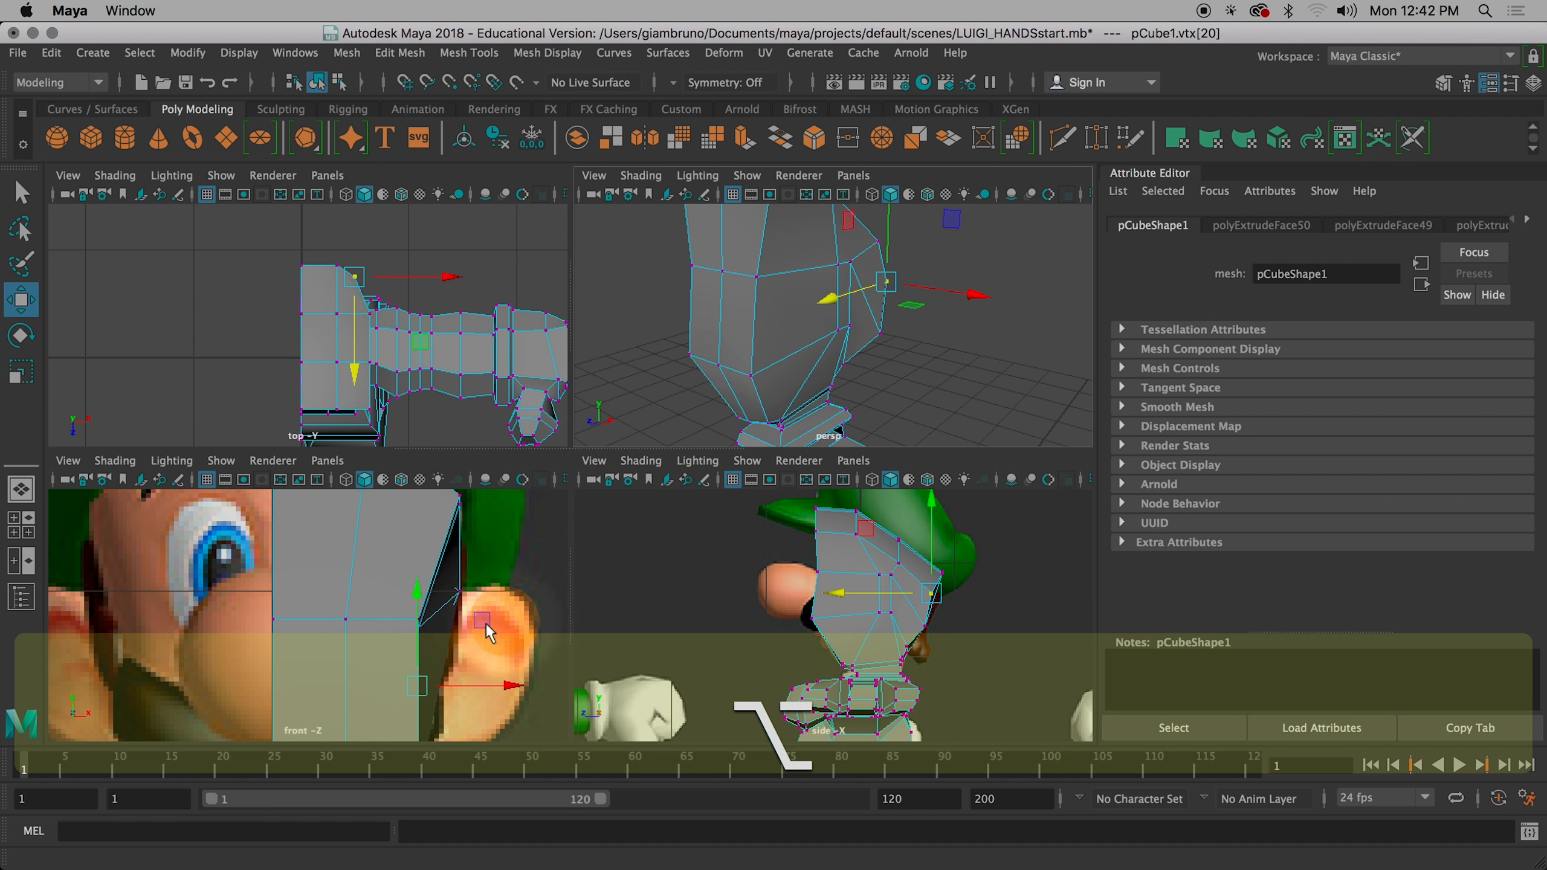
pyautogui.scroll(2, 777, 349)
pyautogui.keyDown('alt'); pyautogui.moveTo(744, 333); pyautogui.dragTo(810, 463); pyautogui.keyUp('alt')
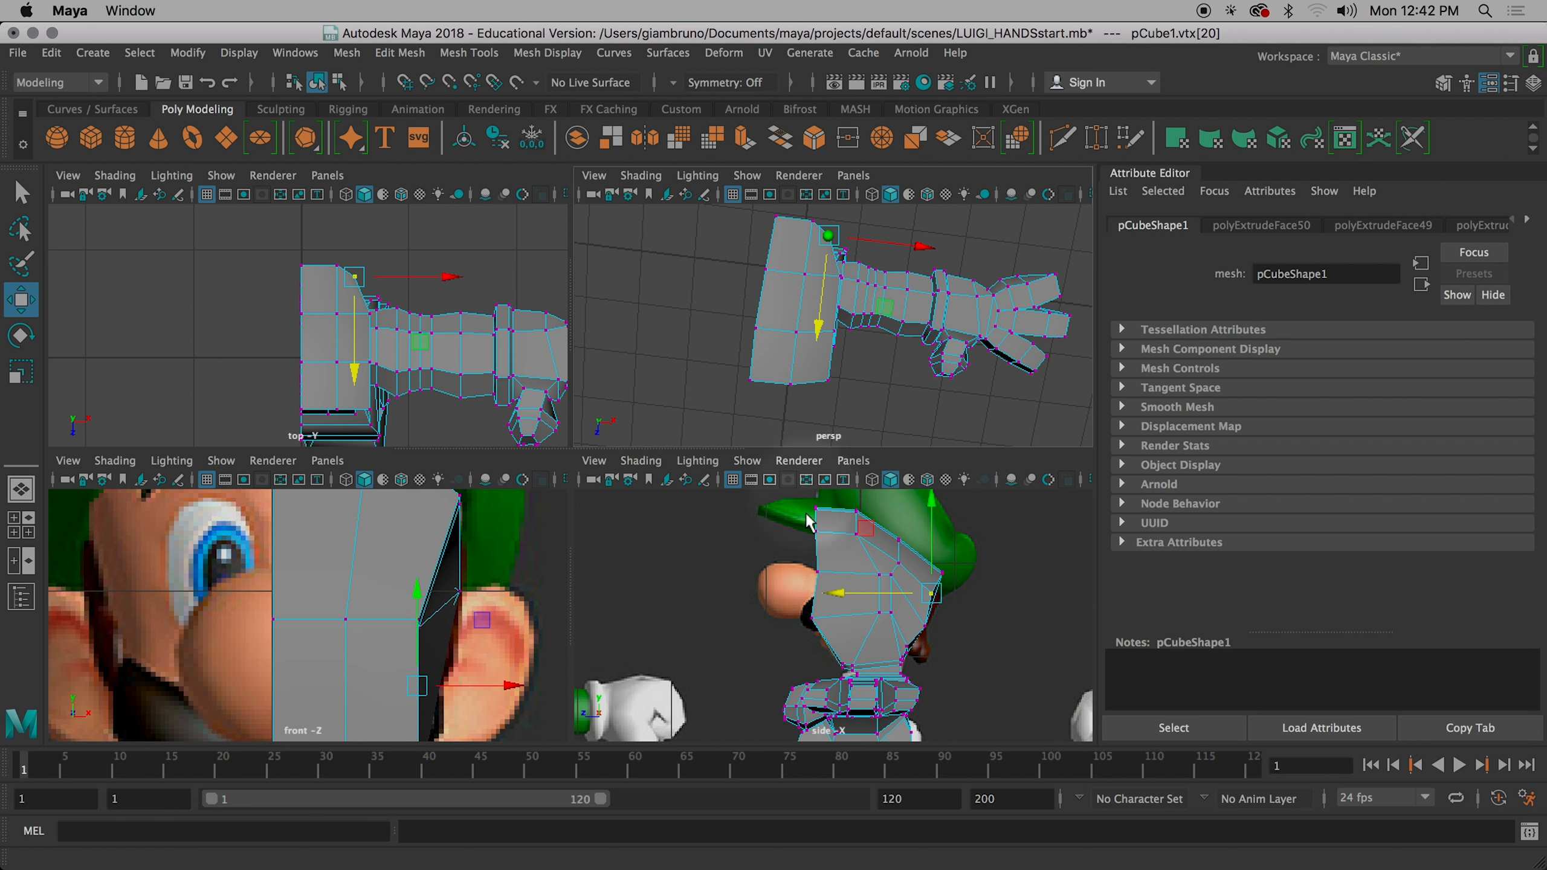
pyautogui.scroll(-3, 790, 553)
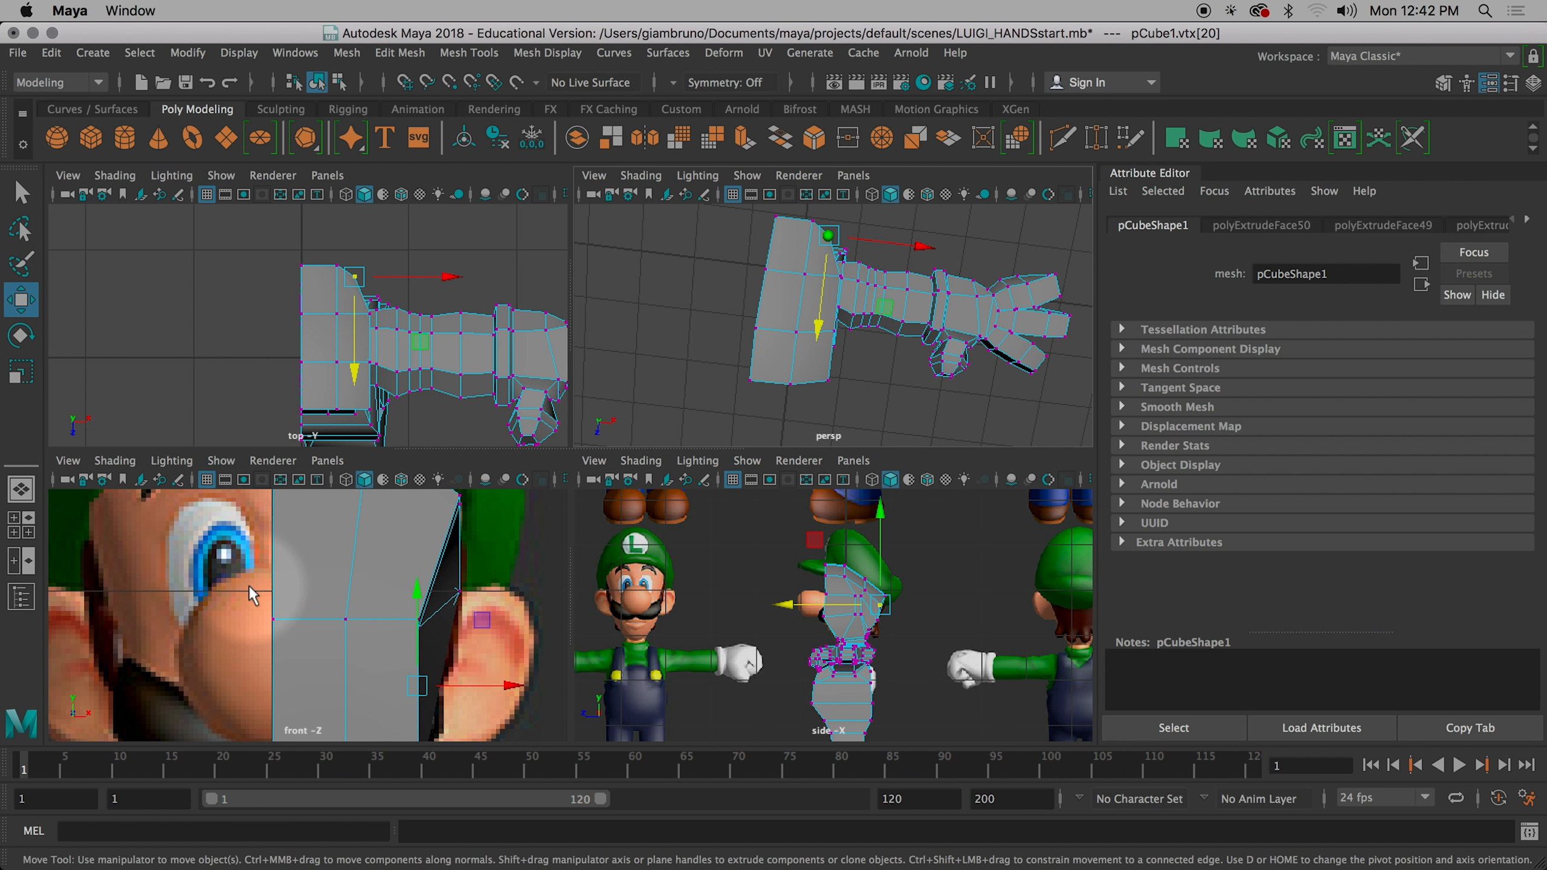
pyautogui.keyDown('alt'); pyautogui.moveTo(202, 600); pyautogui.dragTo(308, 575, button='middle'); pyautogui.keyUp('alt')
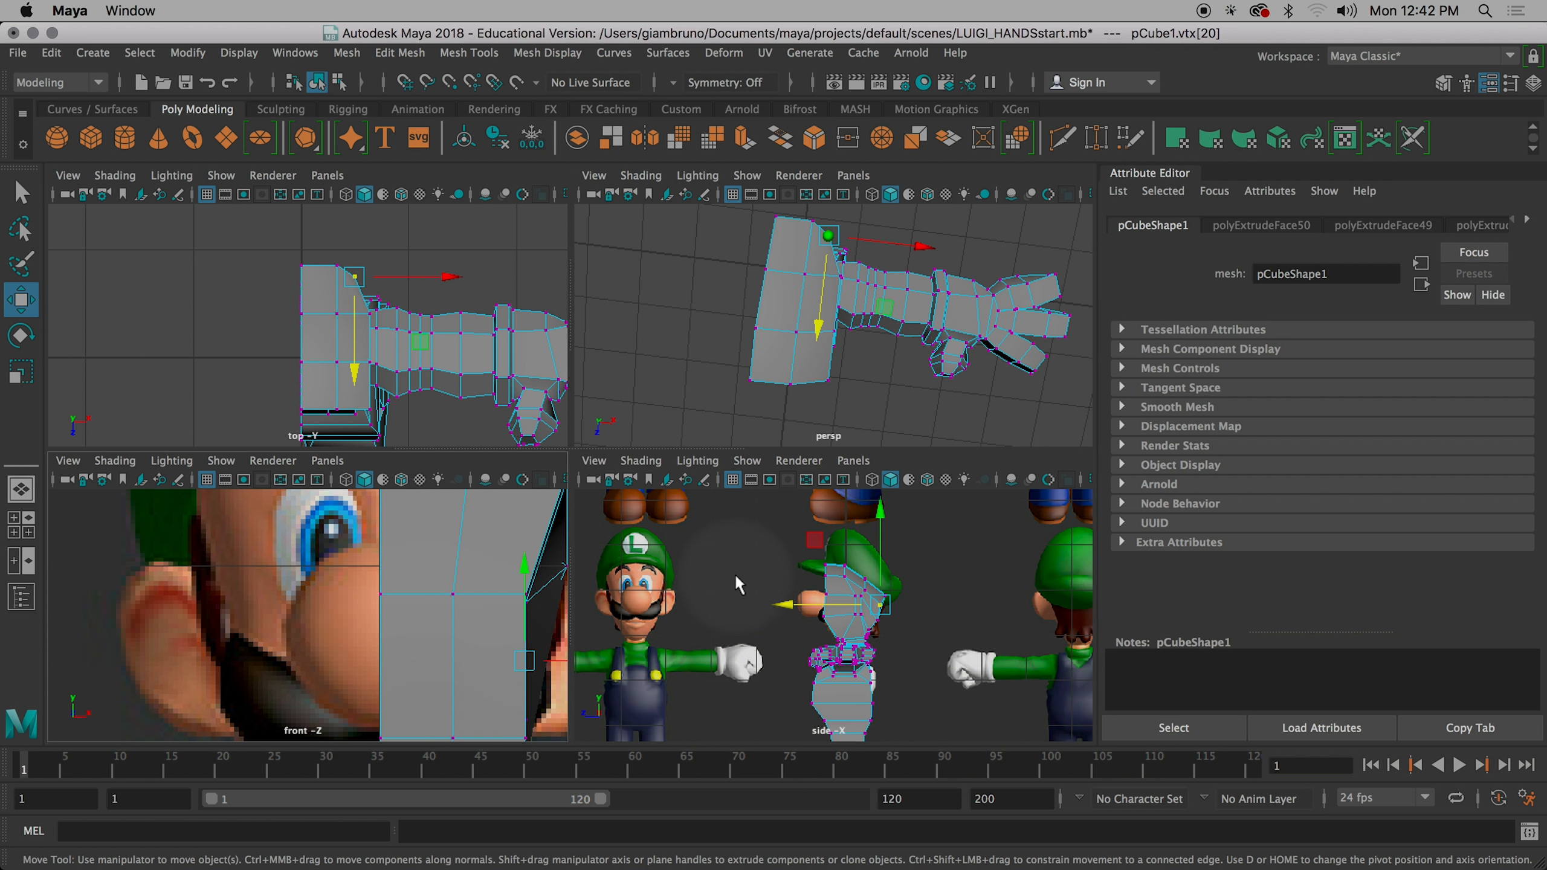
pyautogui.hotkey('ctrl', 'alt')
pyautogui.keyDown('ctrl'); pyautogui.keyDown('alt'); pyautogui.moveTo(819, 373); pyautogui.dragTo(883, 201); pyautogui.keyUp('alt'); pyautogui.keyUp('ctrl')
pyautogui.keyDown('alt'); pyautogui.scroll(-10, 816, 389); pyautogui.keyUp('alt')
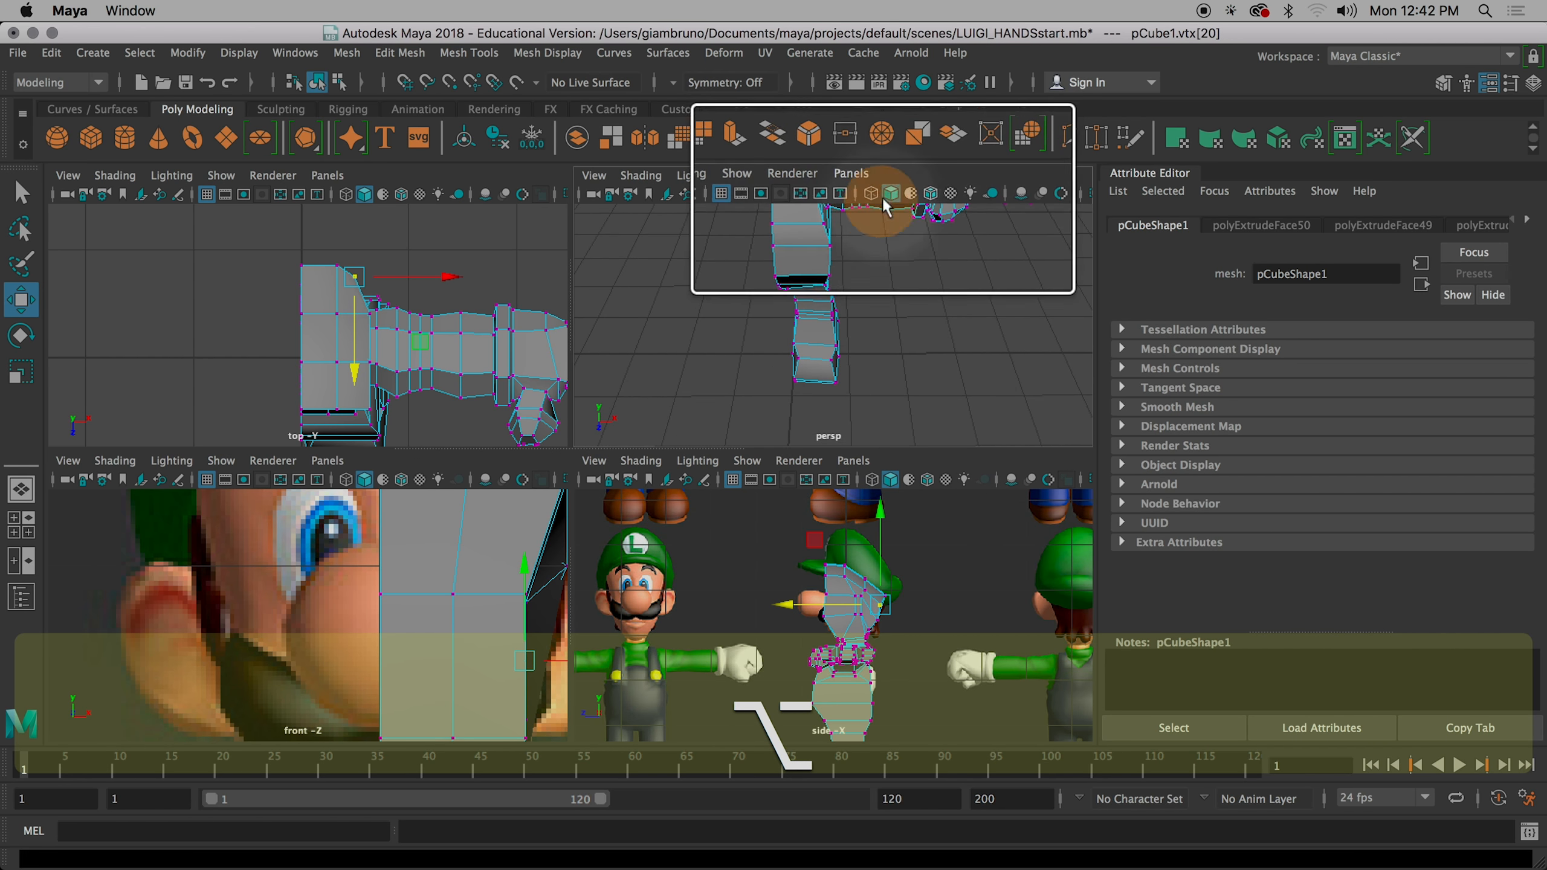
# - In edge mode, move the run of vertical edges along the face's front outer corner to about X 0.442, Y 4.632 and Z 0.153
pyautogui.press('space')
pyautogui.keyDown('alt'); pyautogui.moveTo(753, 431); pyautogui.dragTo(423, 284); pyautogui.keyUp('alt')
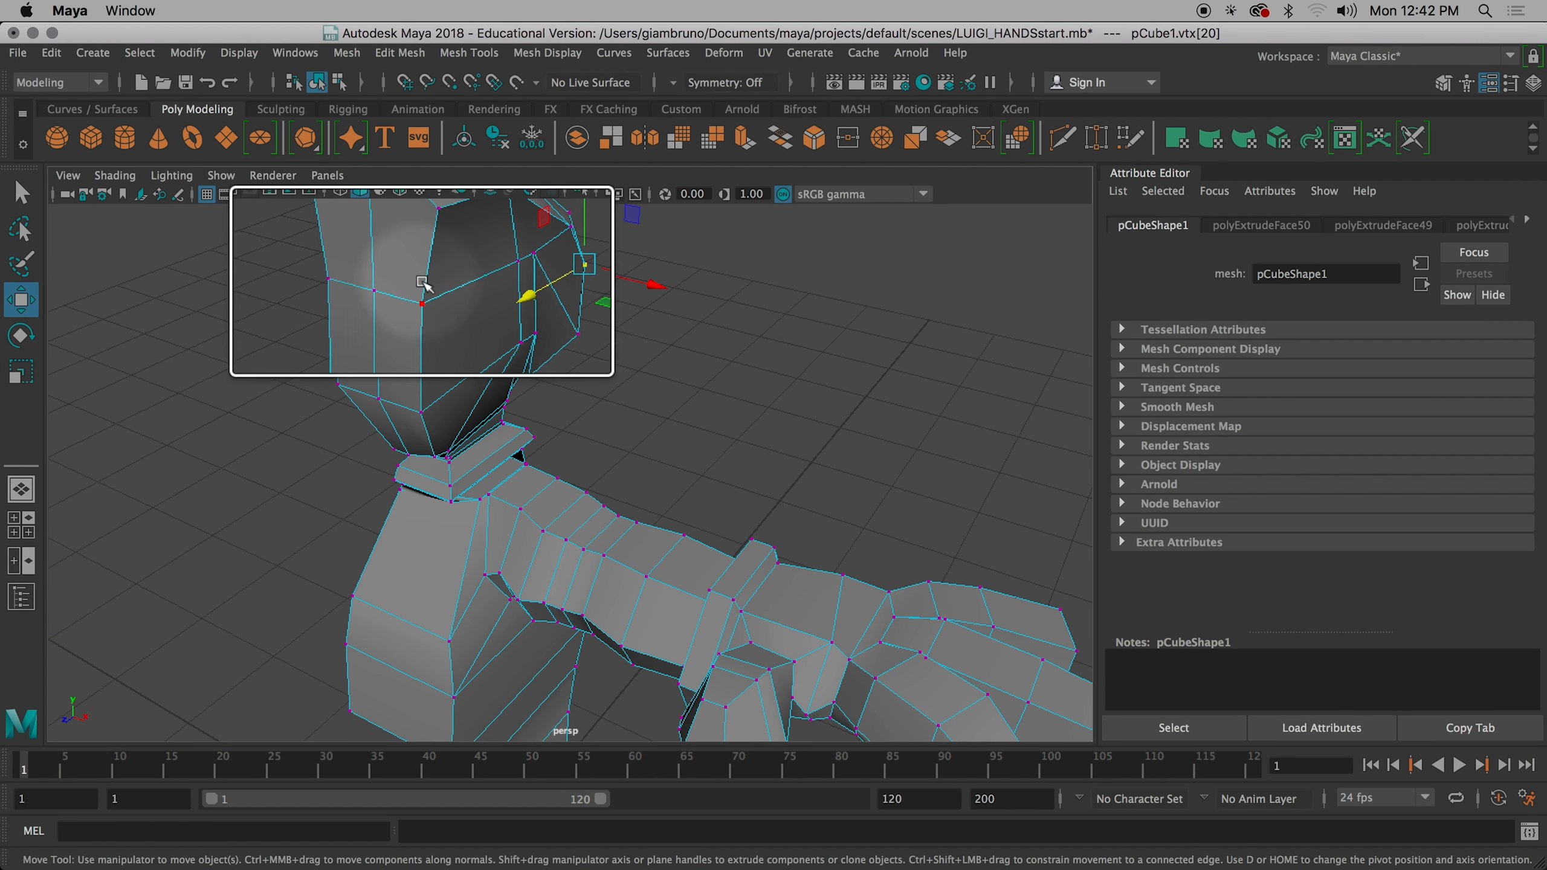
pyautogui.moveTo(423, 283); pyautogui.dragTo(424, 243, button='right')
pyautogui.click(428, 270)
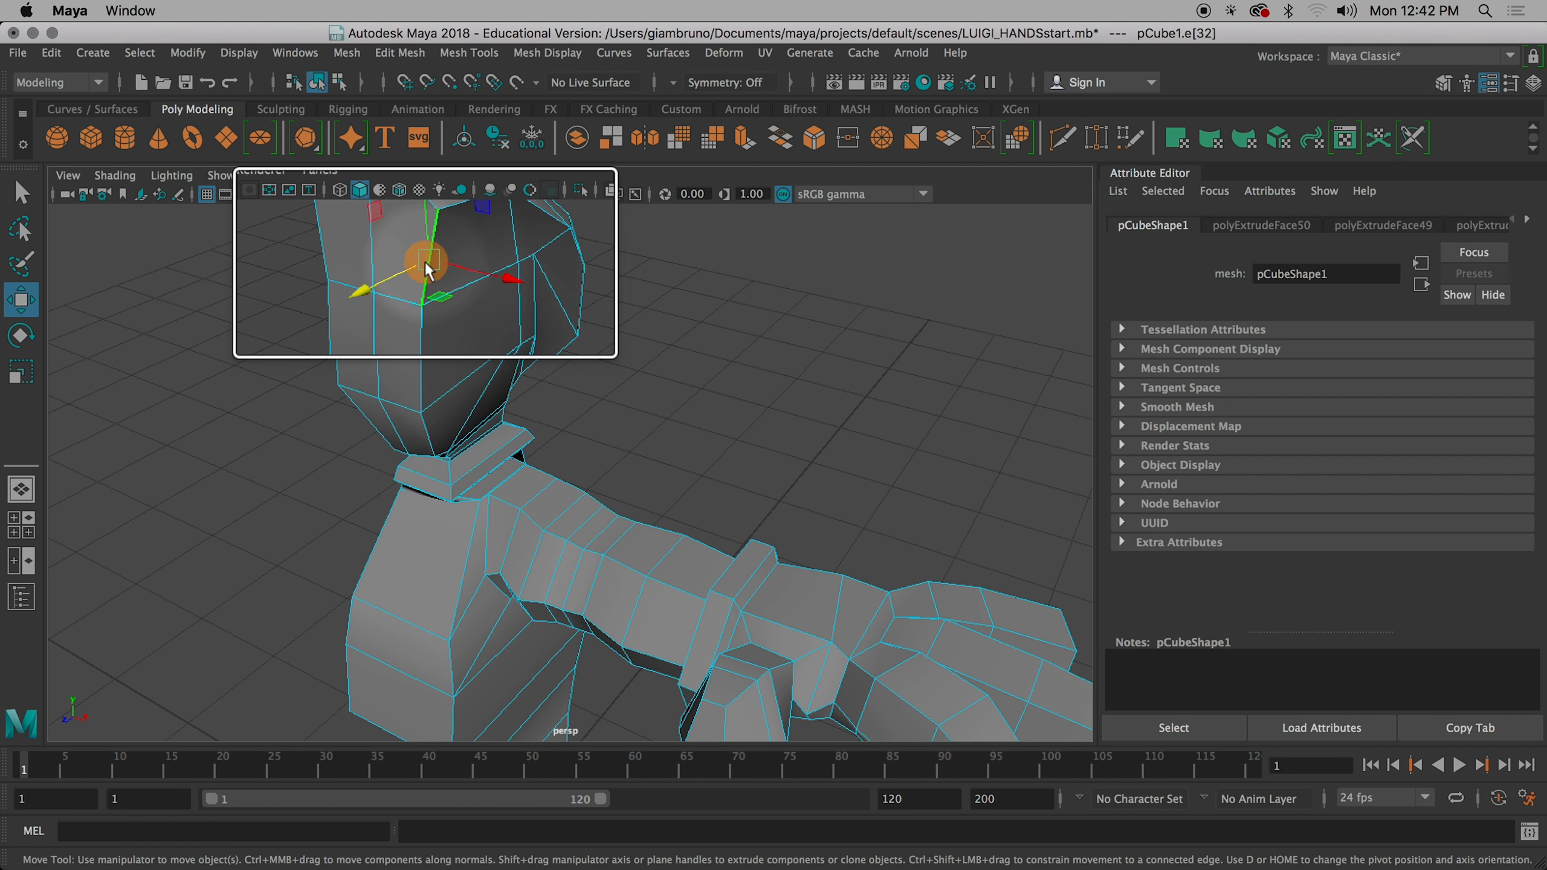
pyautogui.press('q')
pyautogui.keyDown('shift'); pyautogui.click(414, 360); pyautogui.keyUp('shift')
pyautogui.keyDown('shift'); pyautogui.click(430, 436); pyautogui.keyUp('shift')
pyautogui.keyDown('alt'); pyautogui.moveTo(427, 425); pyautogui.dragTo(232, 515); pyautogui.keyUp('alt')
pyautogui.press('w')
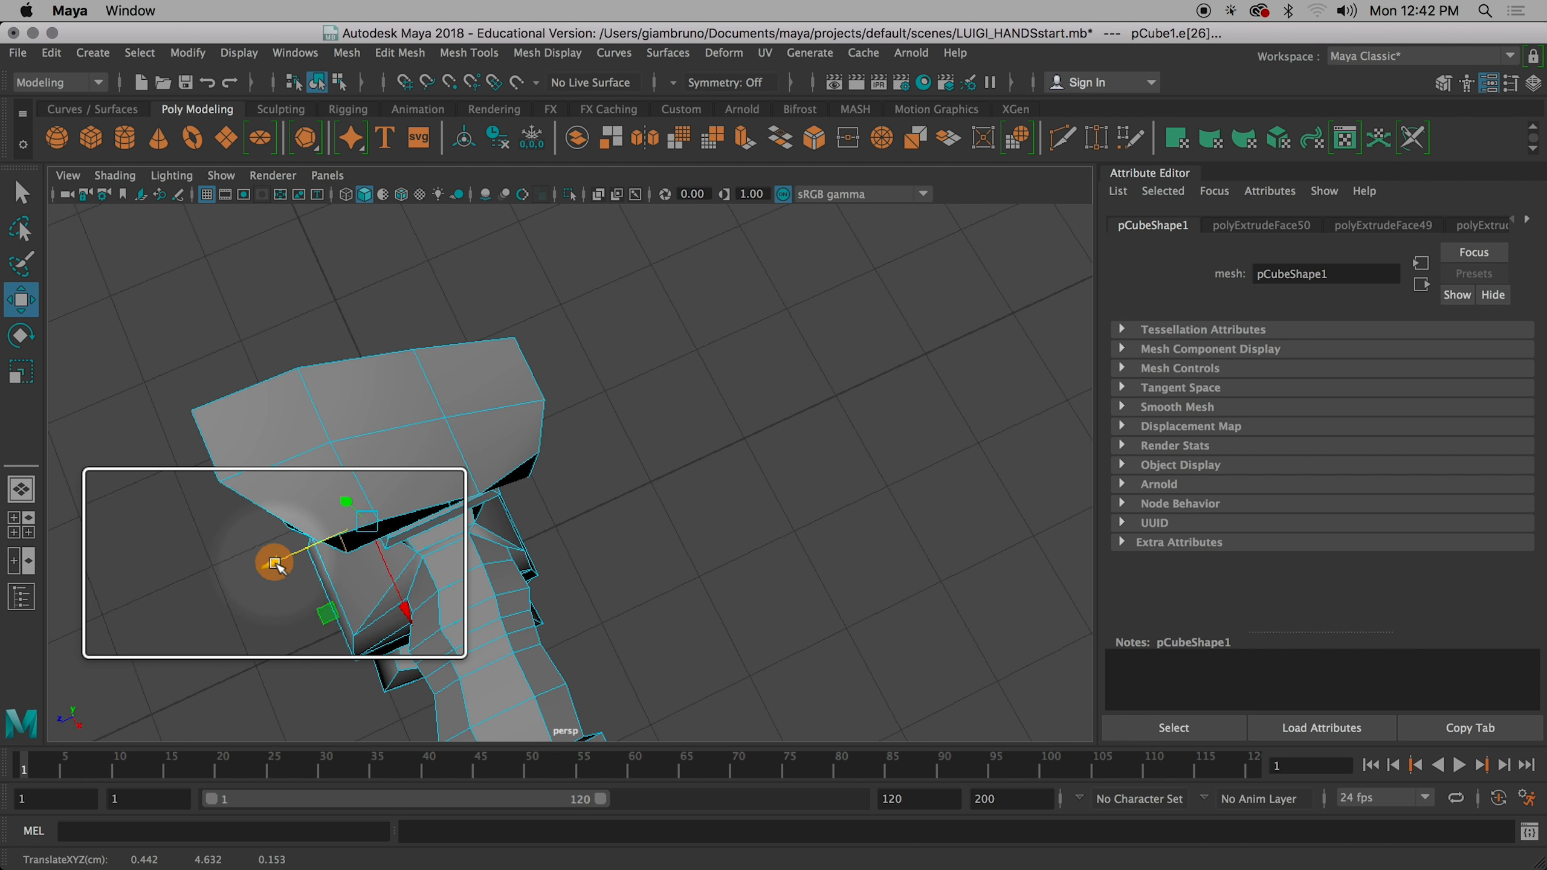
pyautogui.keyDown('alt'); pyautogui.moveTo(276, 564); pyautogui.dragTo(483, 404); pyautogui.keyUp('alt')
pyautogui.keyDown('alt'); pyautogui.moveTo(459, 480); pyautogui.dragTo(359, 437); pyautogui.keyUp('alt')
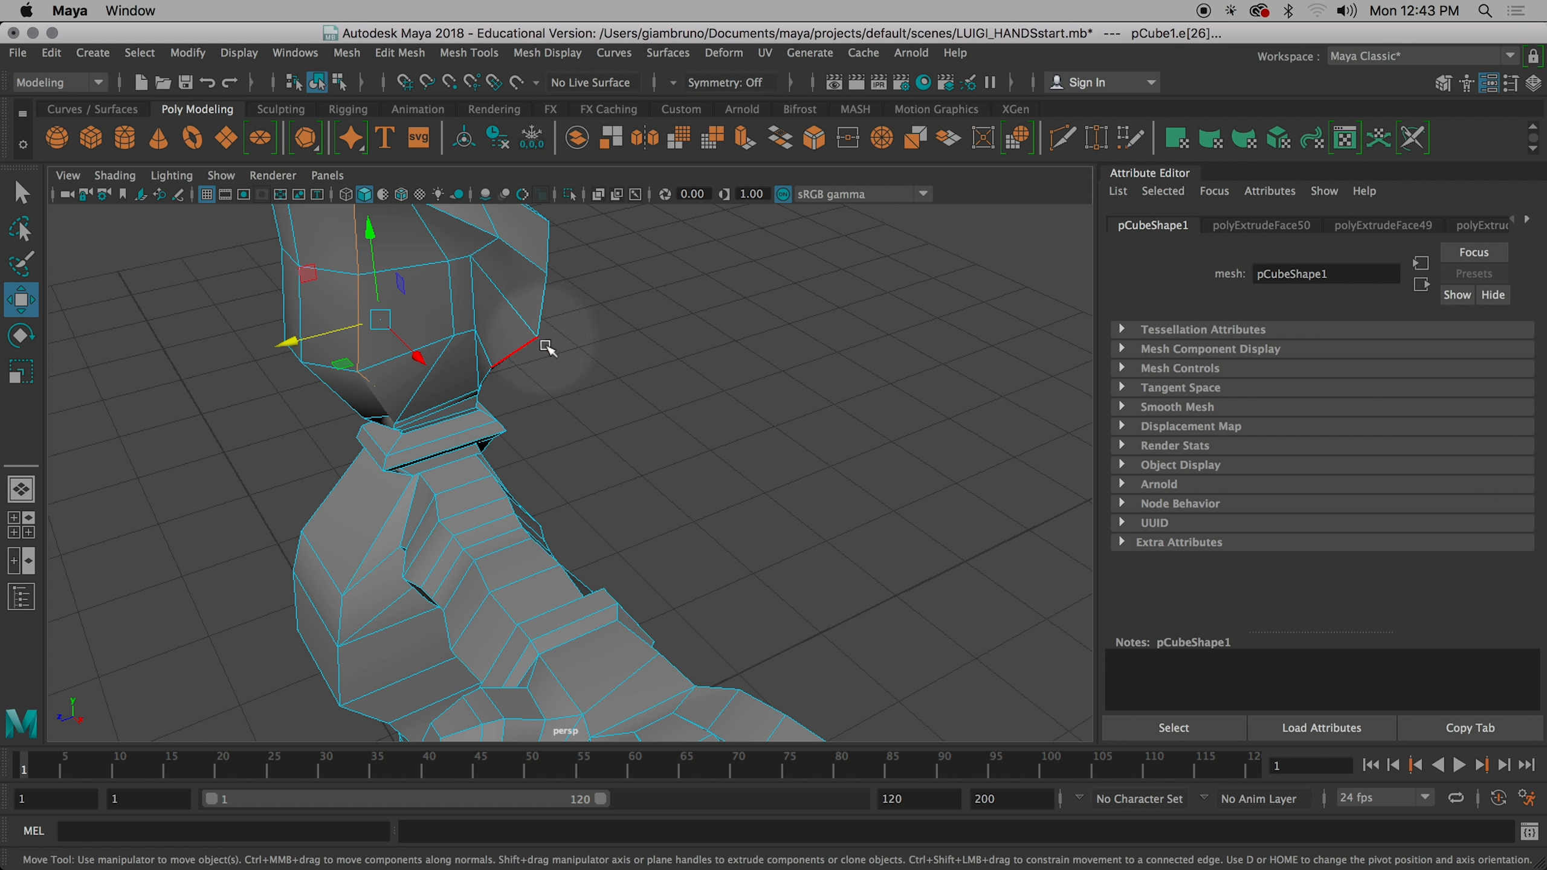
# - In face mode, pull the narrow vertical face on the side of the head outward
pyautogui.keyDown('ctrl'); pyautogui.moveTo(508, 331); pyautogui.dragTo(476, 329); pyautogui.keyUp('ctrl')
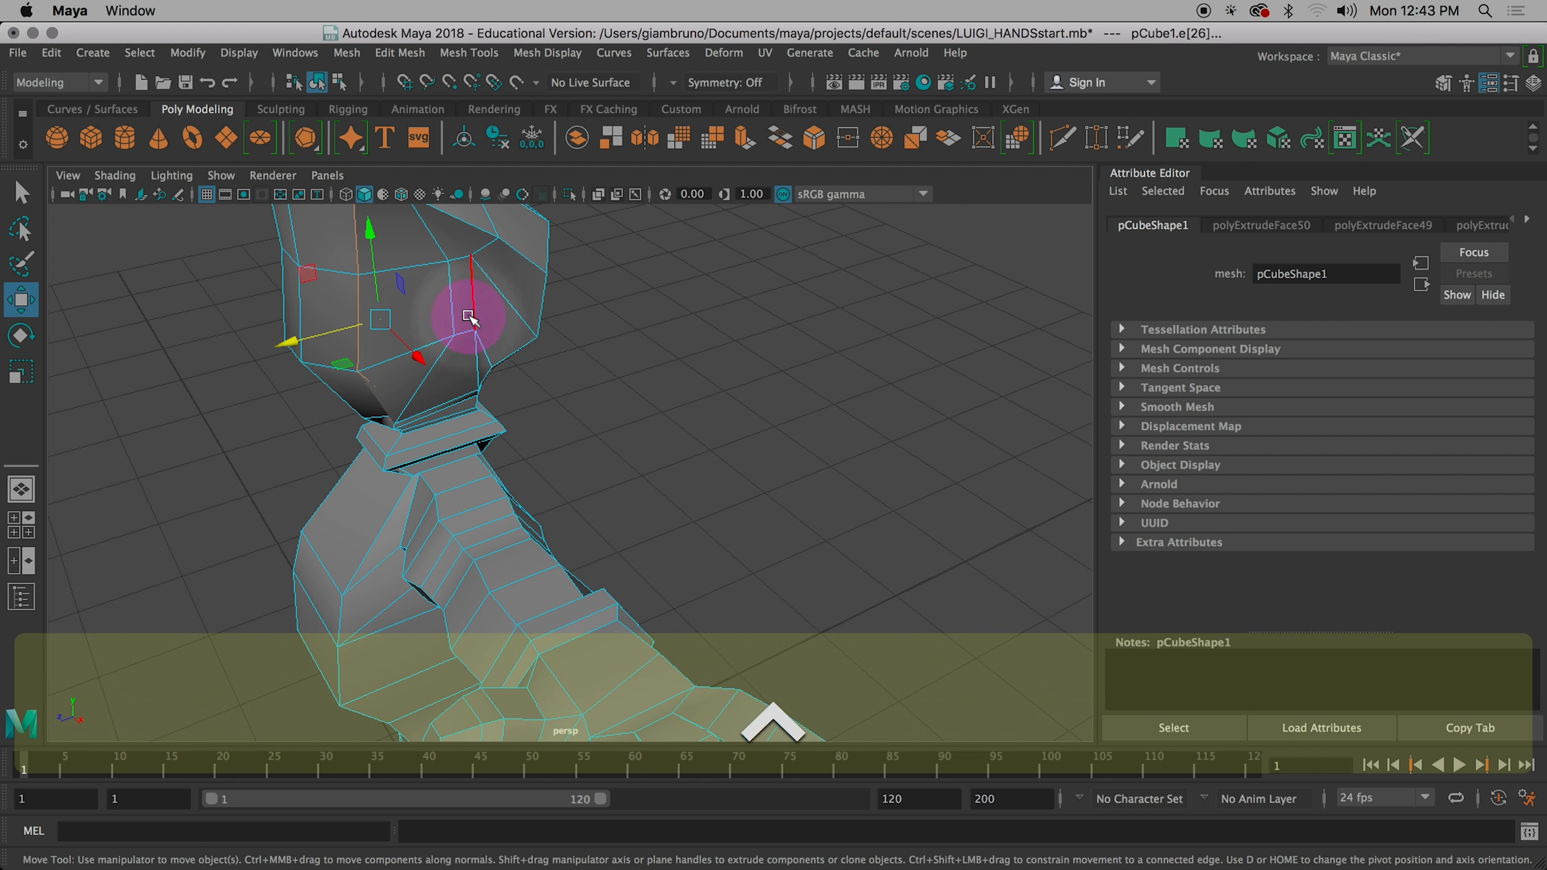
pyautogui.keyDown('ctrl'); pyautogui.moveTo(460, 303); pyautogui.dragTo(459, 342, button='right'); pyautogui.keyUp('ctrl')
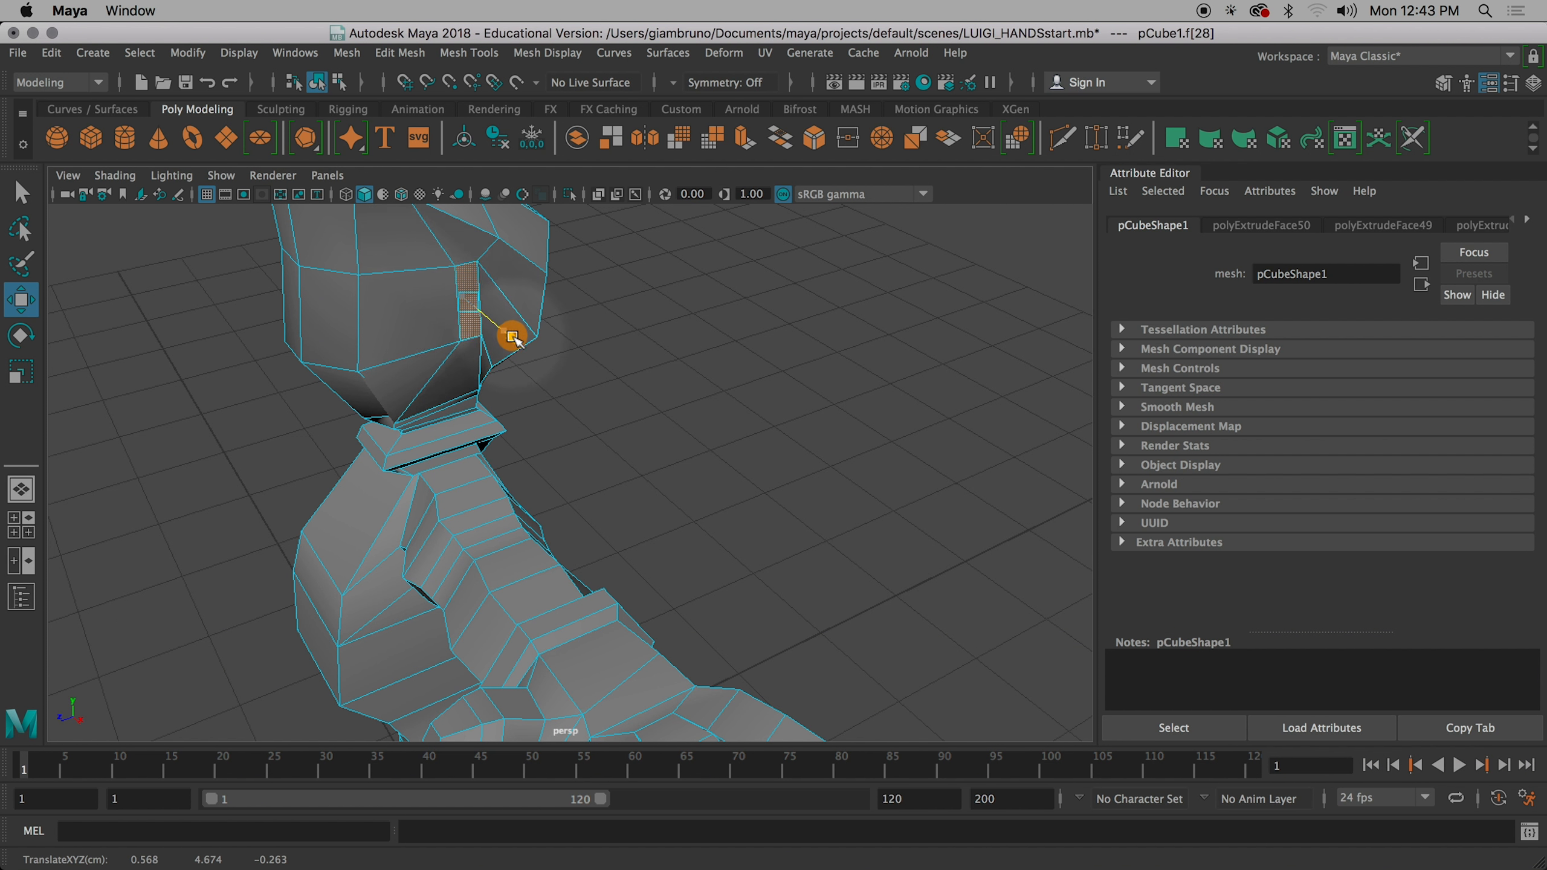
pyautogui.moveTo(520, 342); pyautogui.dragTo(520, 342)
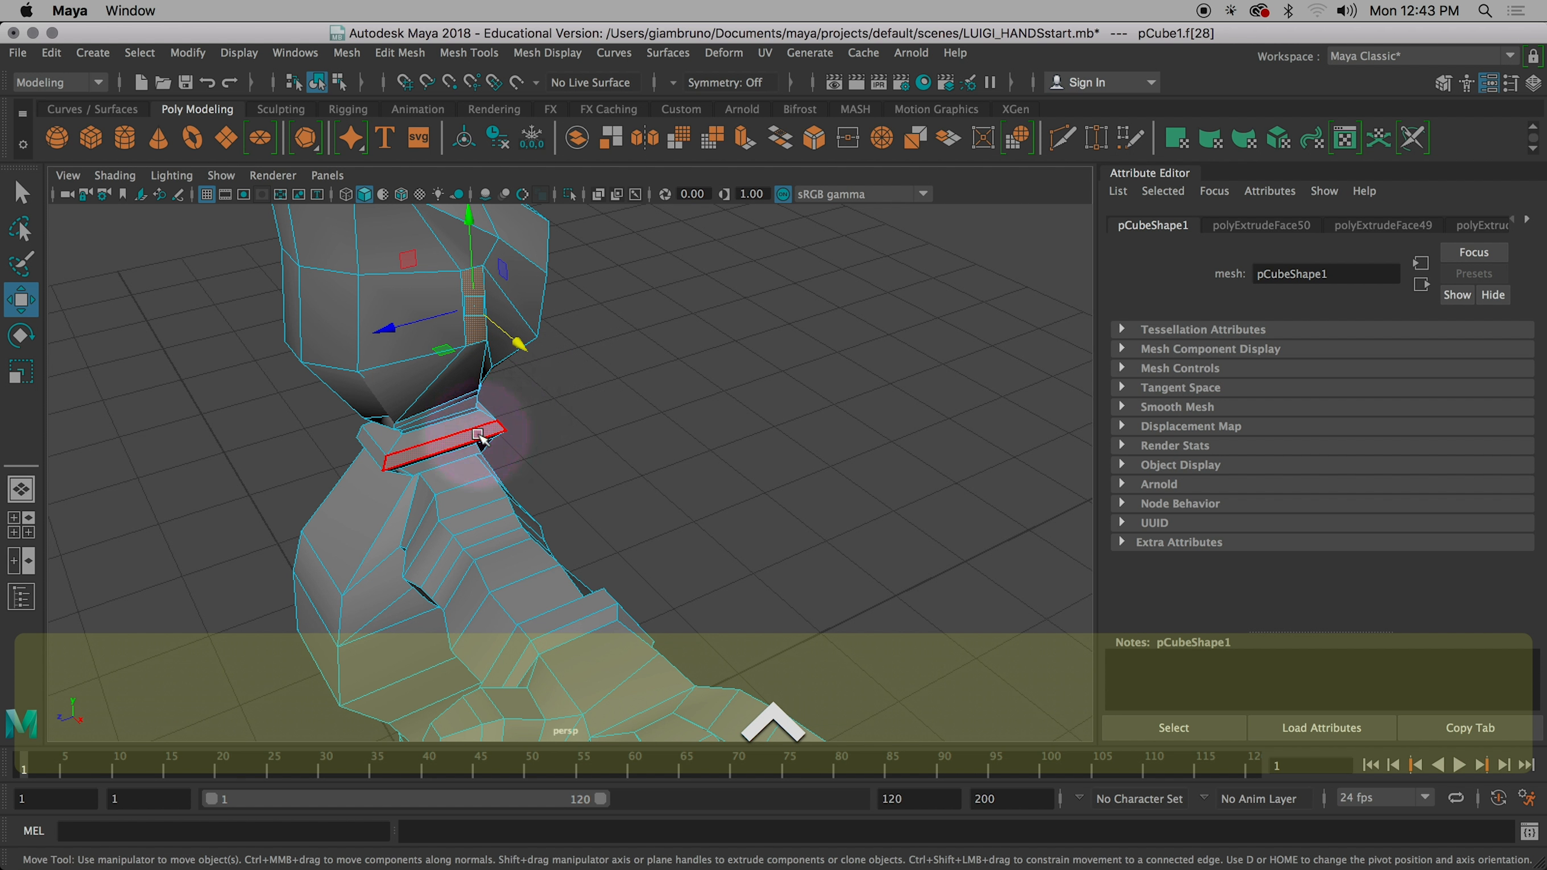
pyautogui.keyDown('alt'); pyautogui.moveTo(422, 430); pyautogui.dragTo(475, 463); pyautogui.keyUp('alt')
# - Fit the narrow side face to the ear in the front reference at about X 0.602, checking it in wireframe
pyautogui.press('space')
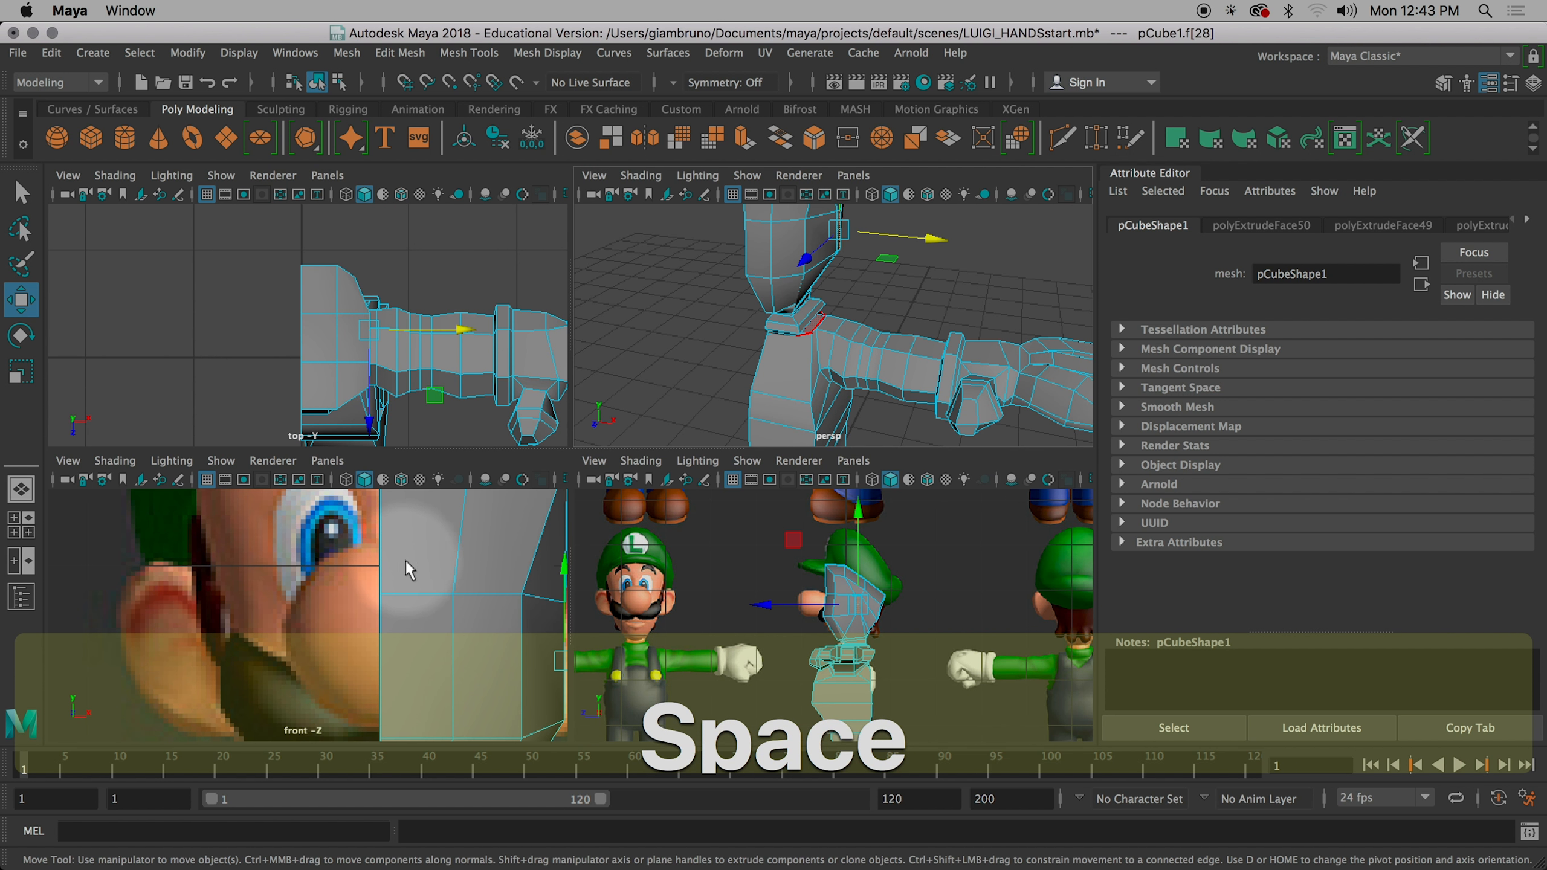
pyautogui.press('f')
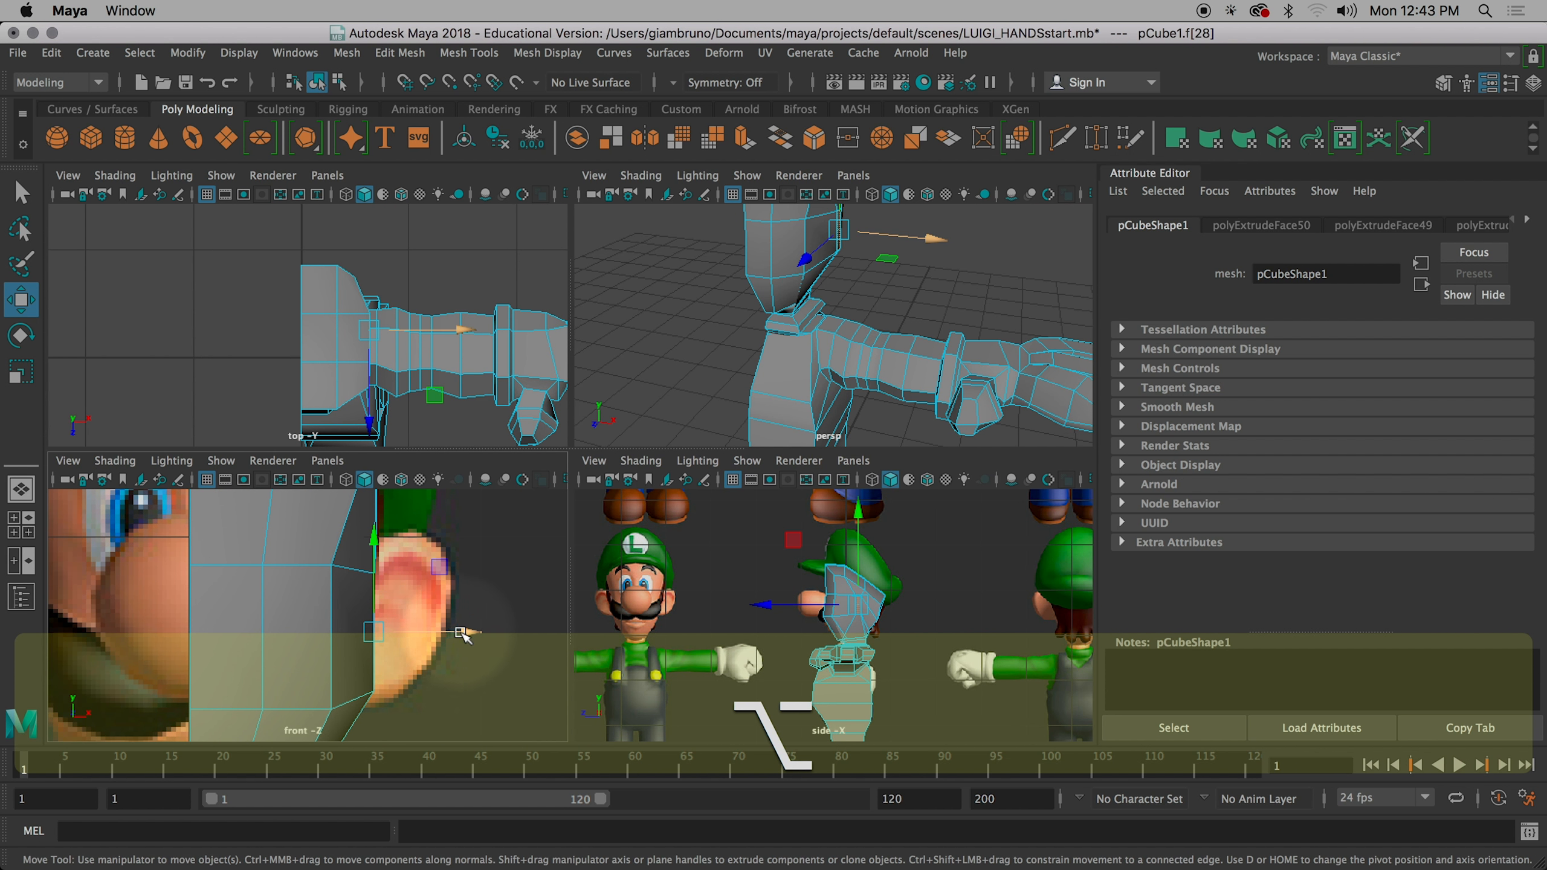
pyautogui.moveTo(463, 635); pyautogui.dragTo(441, 635)
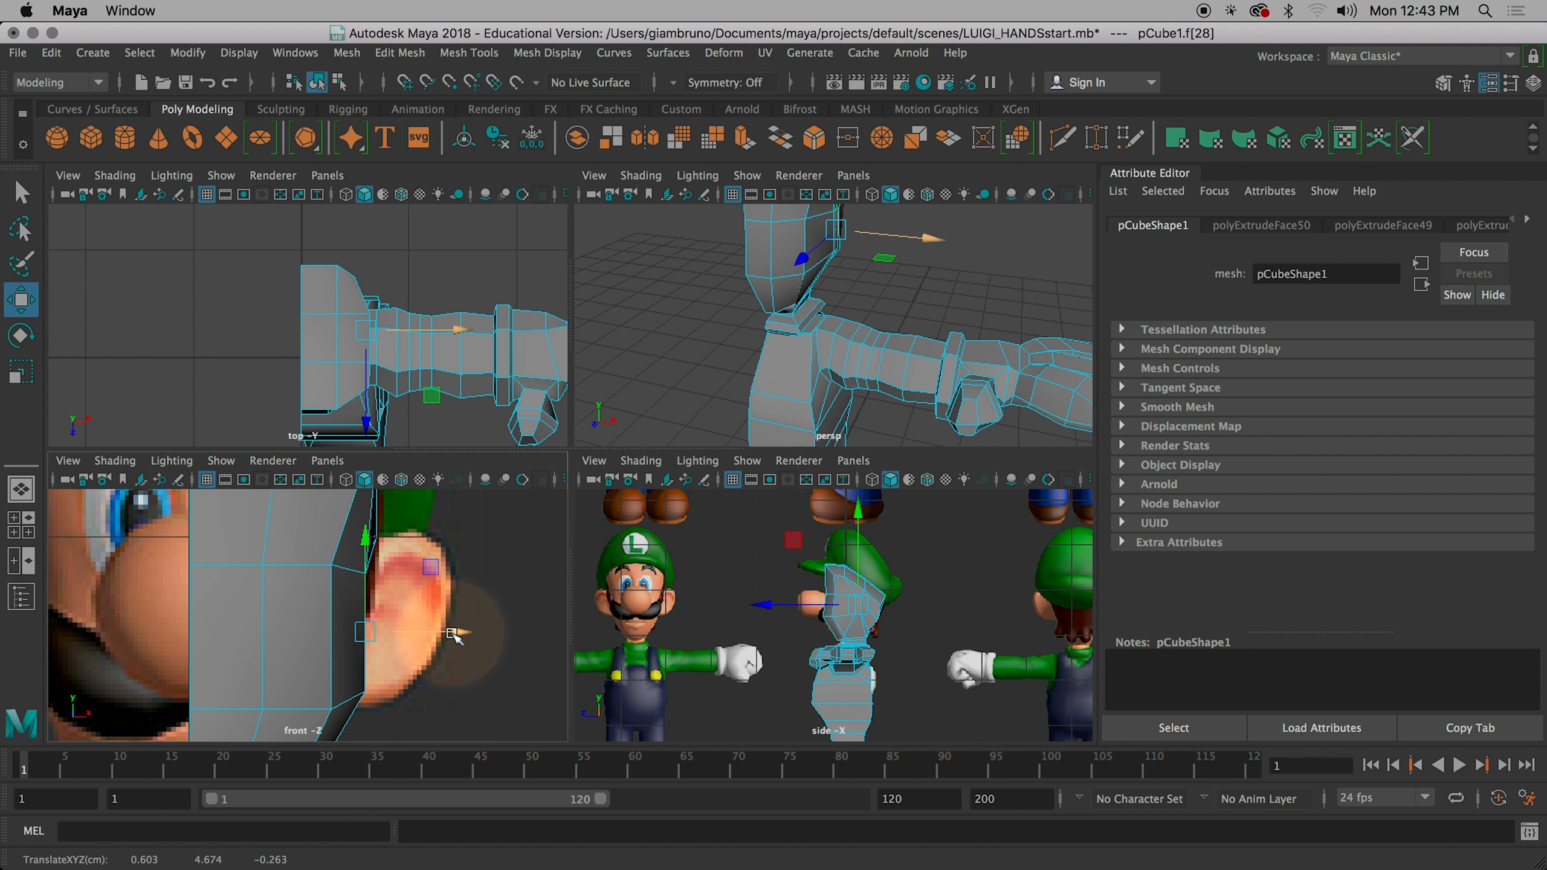
pyautogui.press('4')
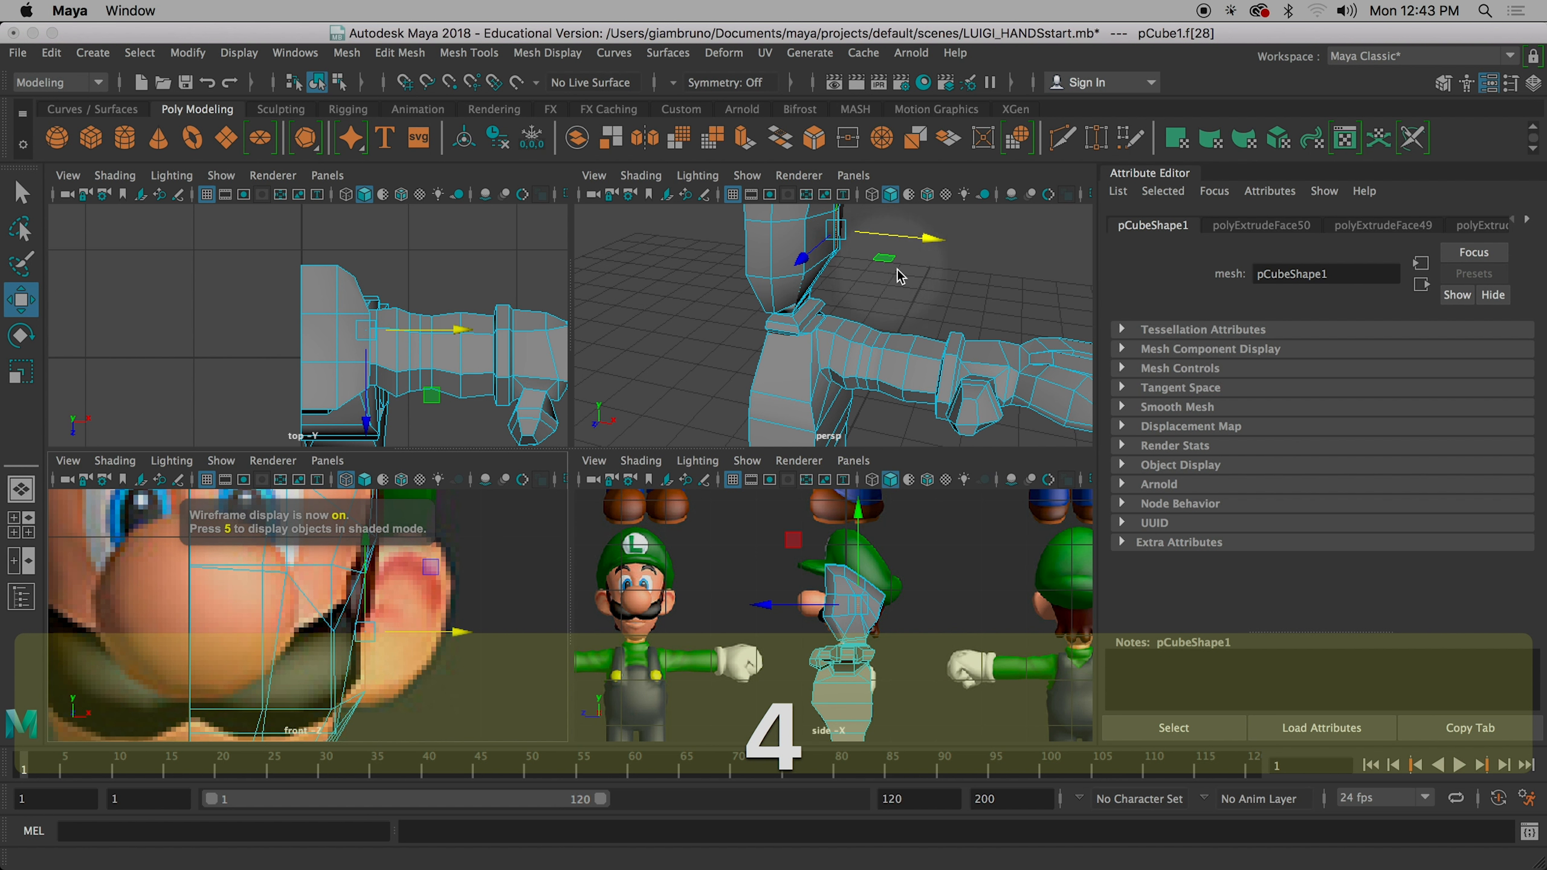
pyautogui.moveTo(931, 243); pyautogui.dragTo(945, 237)
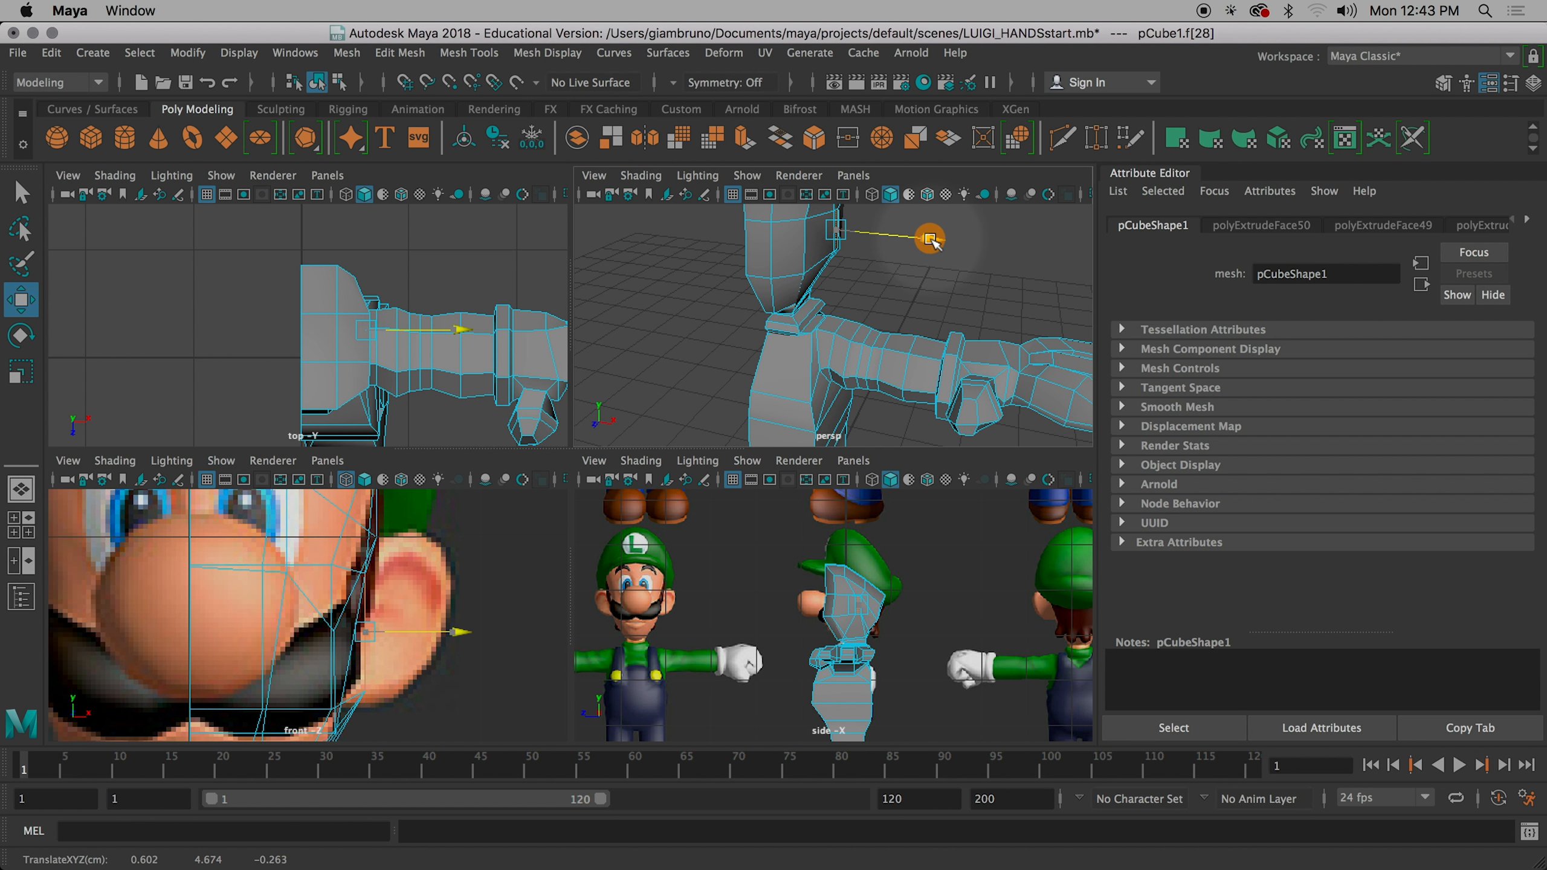
pyautogui.click(751, 364)
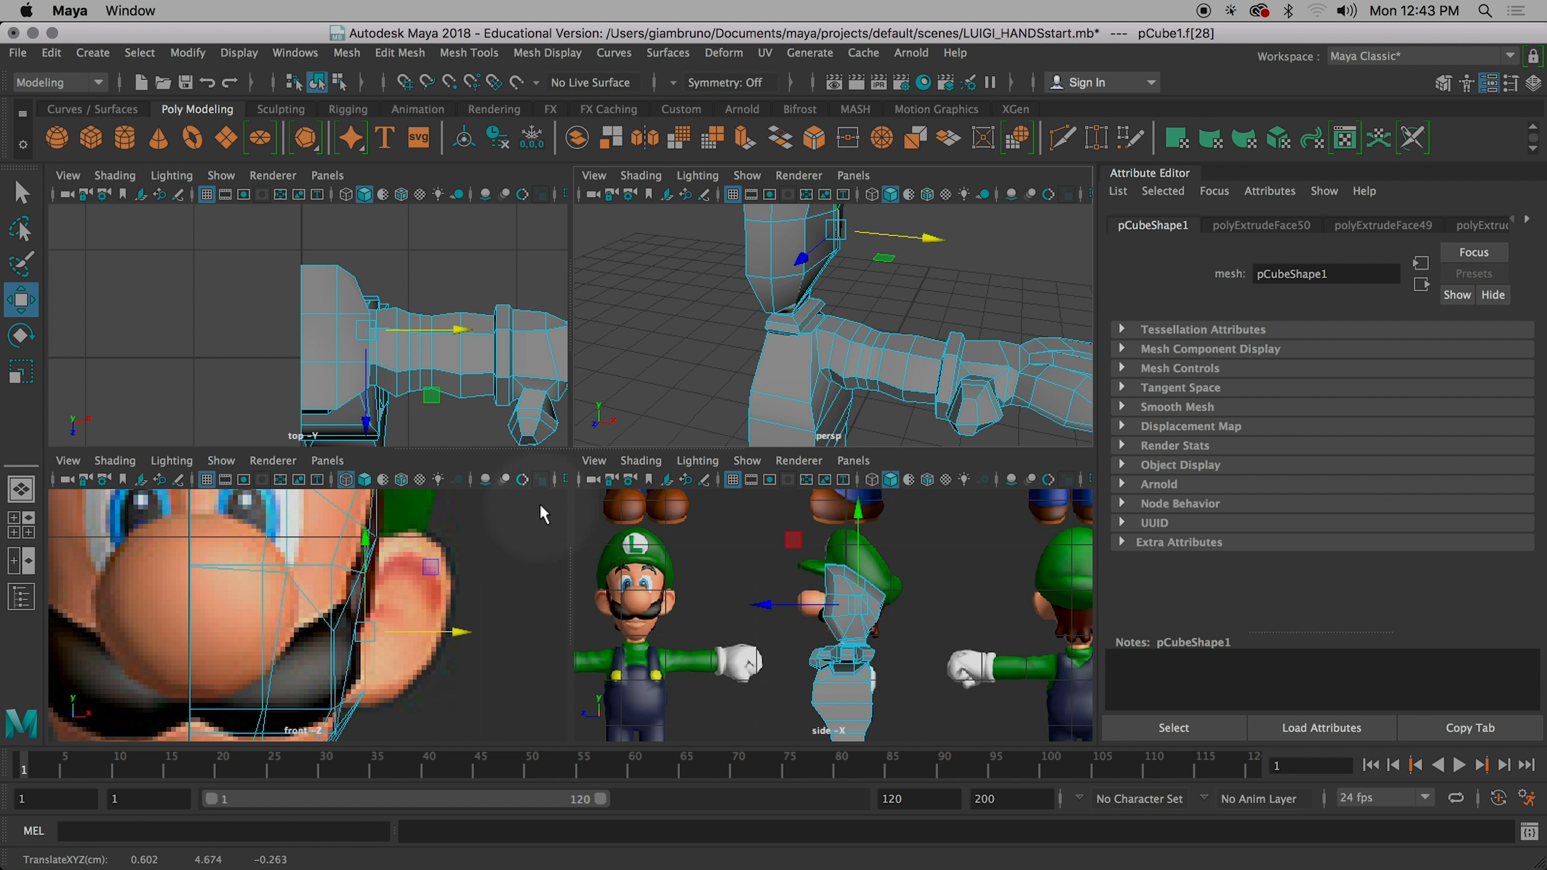
# - Rotate the narrow side face to slant along the ear's inner edge and move it inward to about X 0.585
pyautogui.press('e')
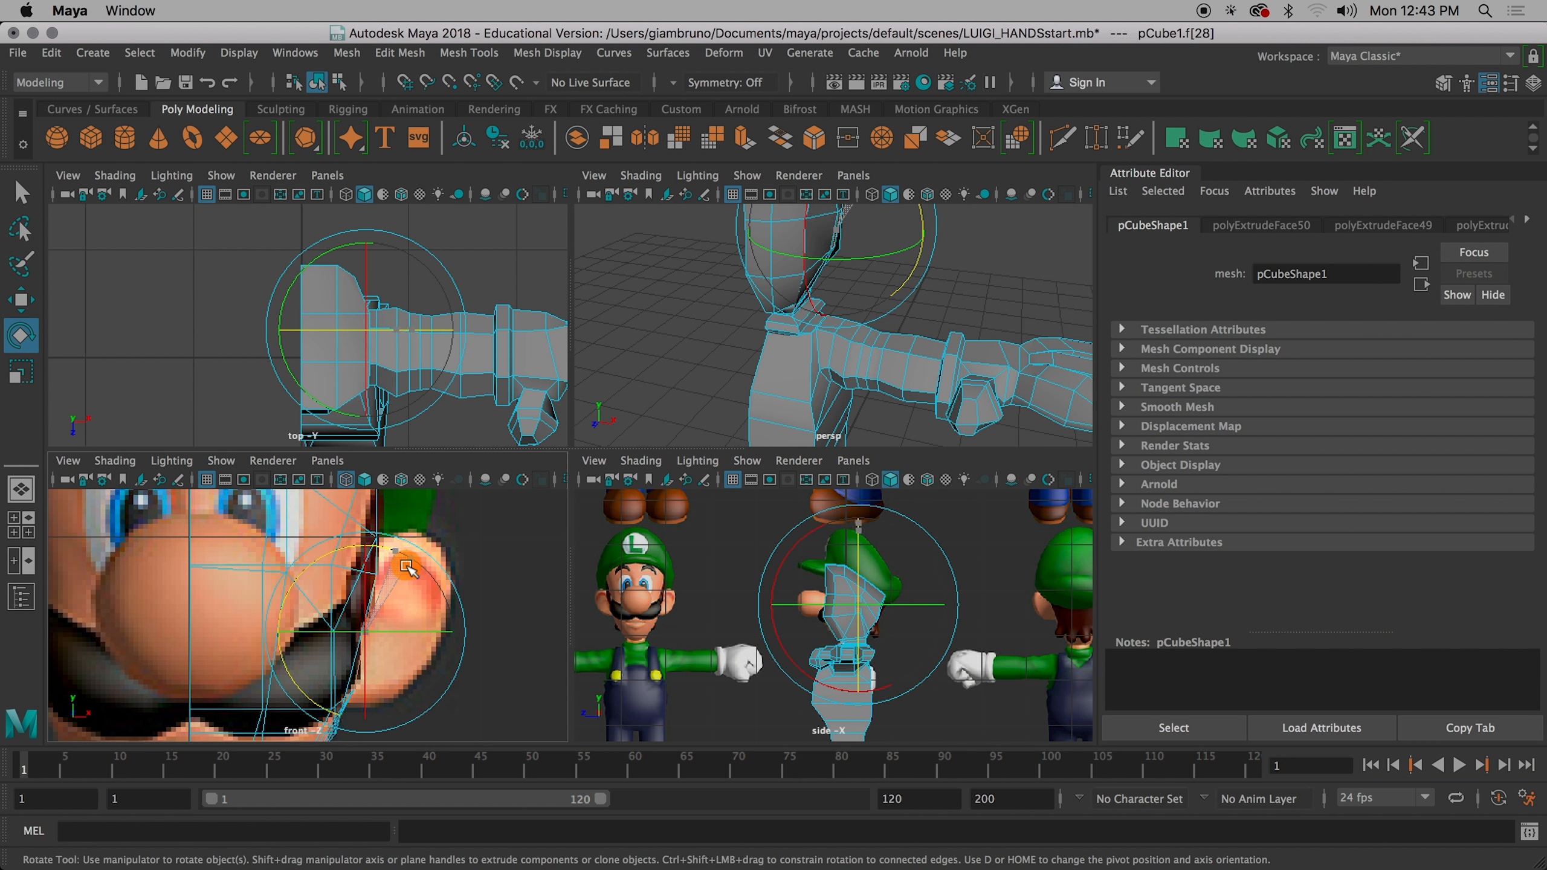
pyautogui.keyDown('alt'); pyautogui.moveTo(846, 345); pyautogui.dragTo(892, 320); pyautogui.keyUp('alt')
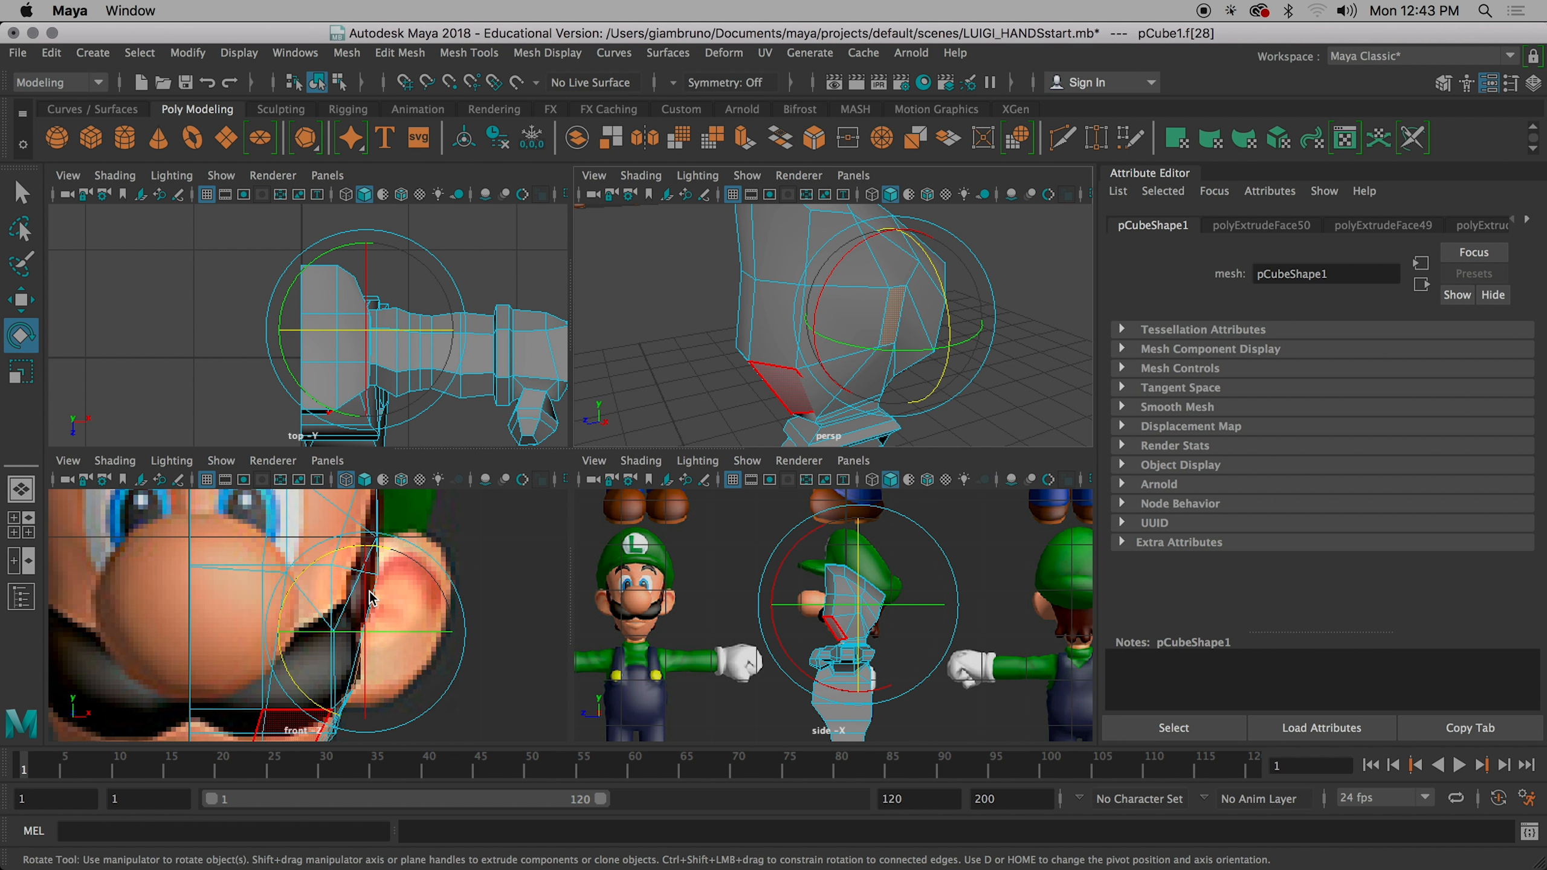
pyautogui.press('5')
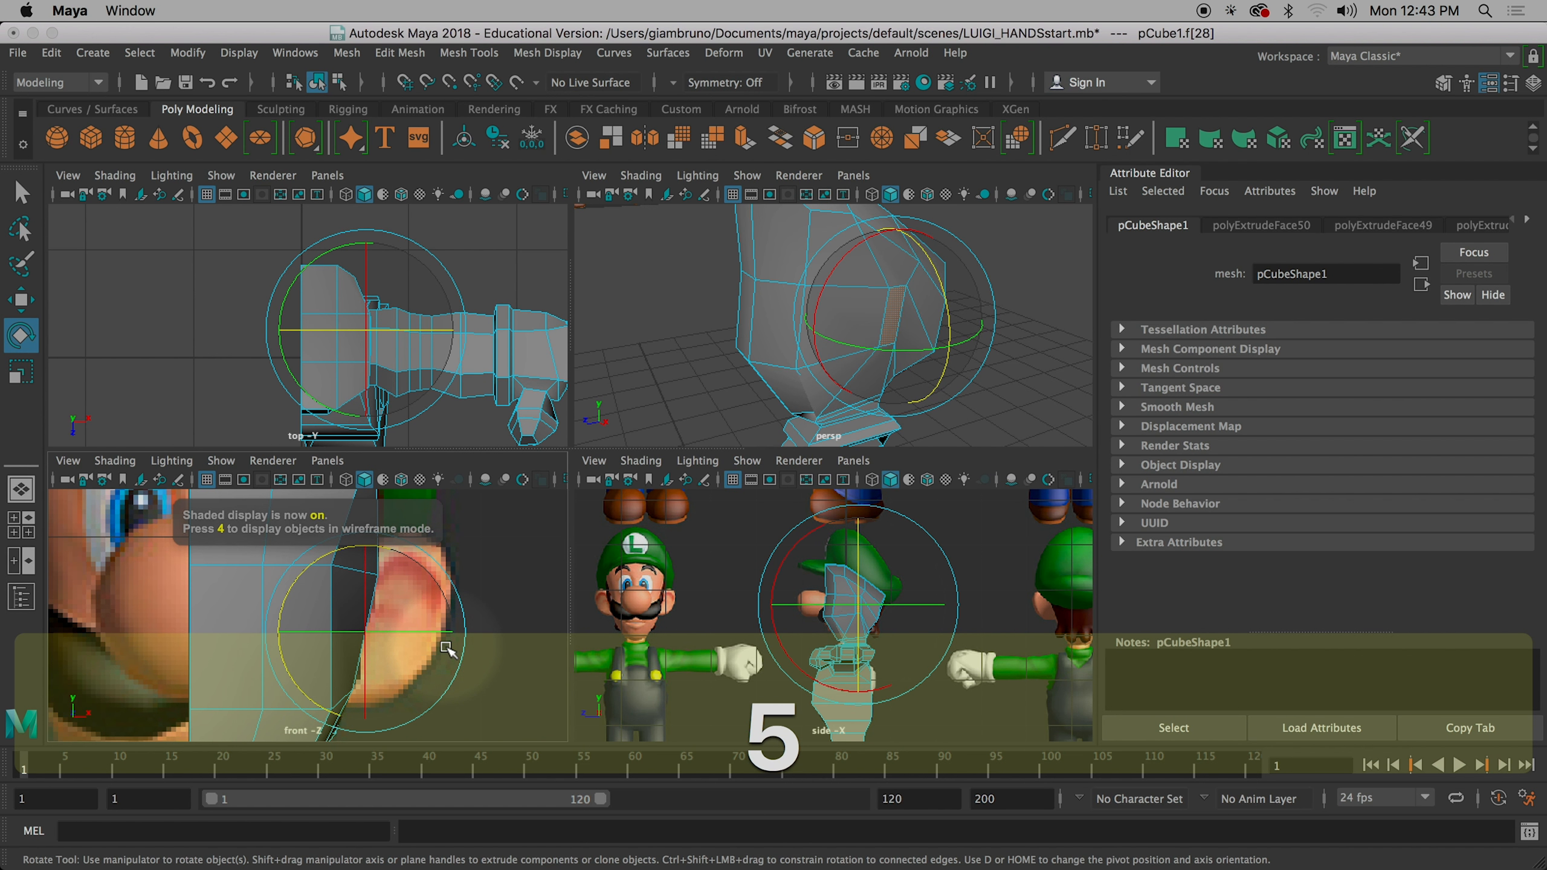
pyautogui.press('w')
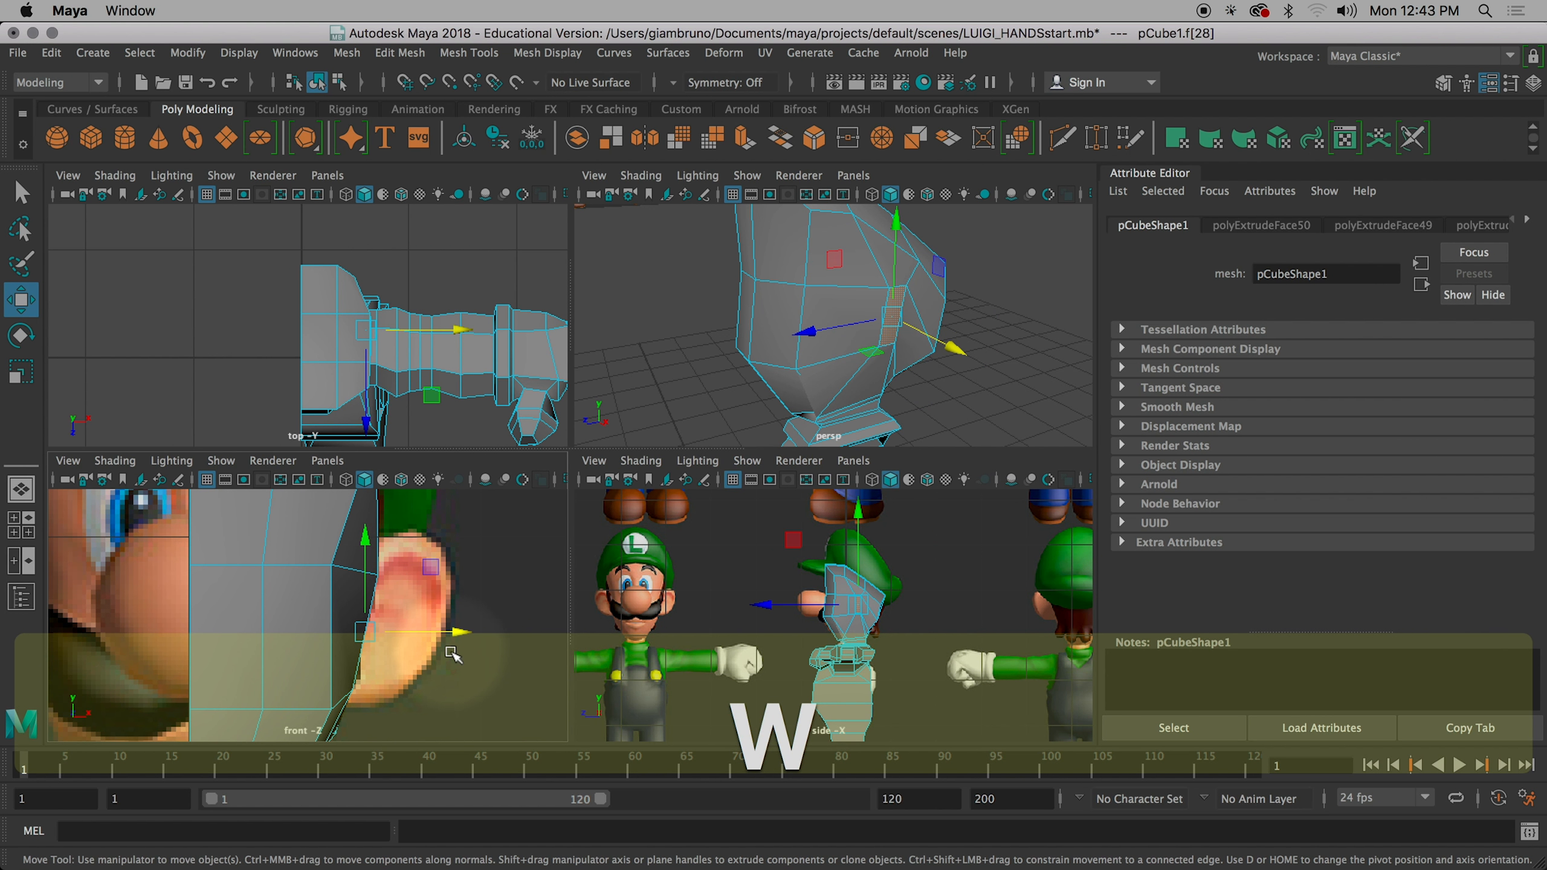
pyautogui.moveTo(450, 633); pyautogui.dragTo(449, 630)
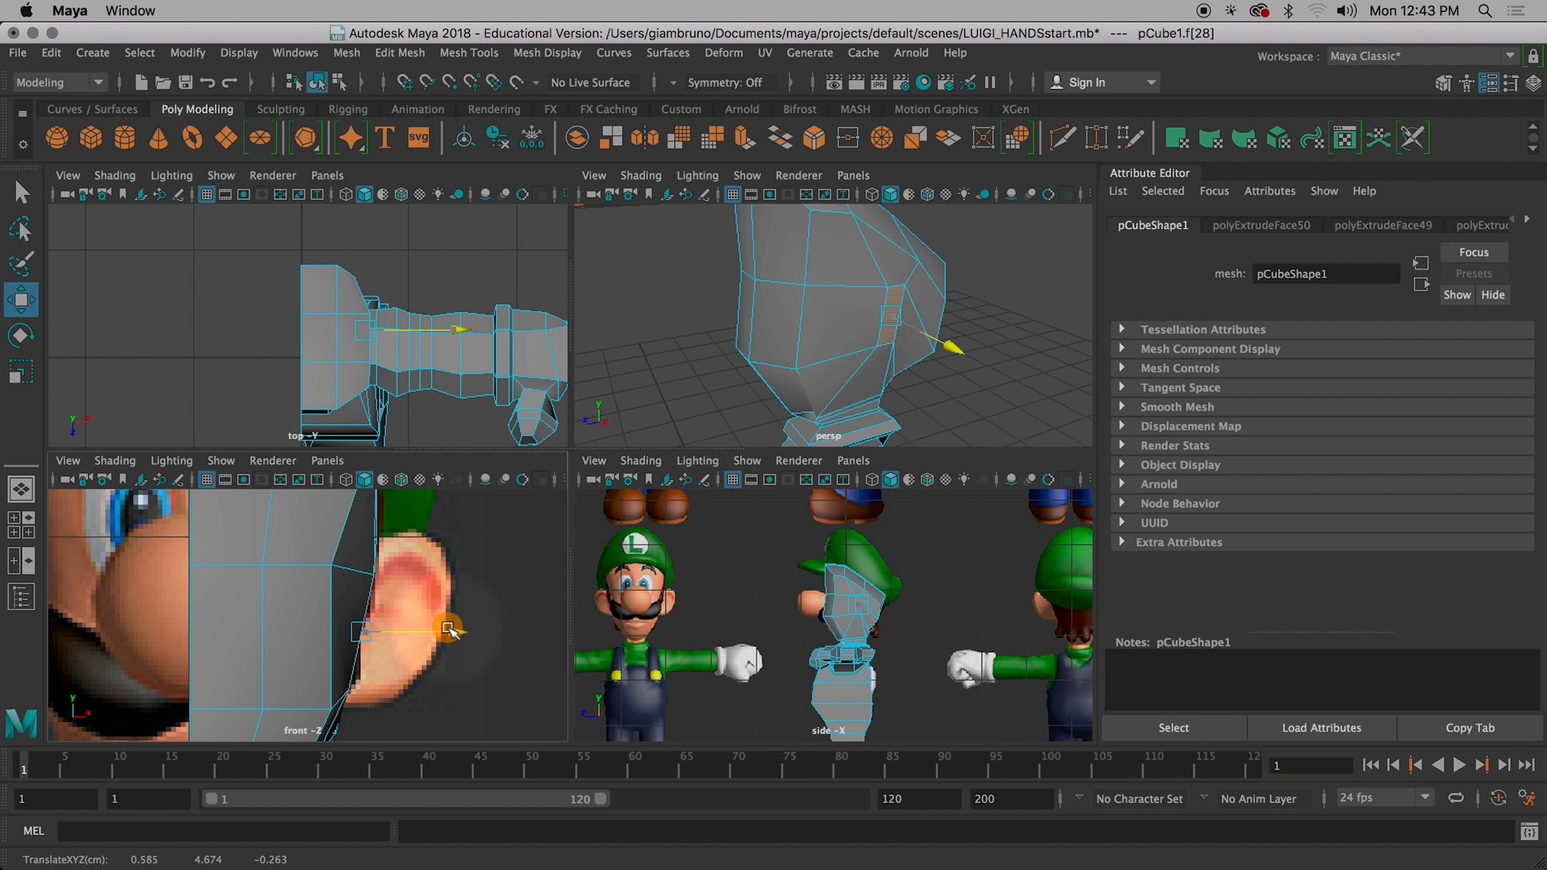
# - Examine the half head from the front, side and back, checking how its lower rear faces are shaped
pyautogui.keyDown('alt'); pyautogui.moveTo(725, 303); pyautogui.dragTo(802, 335); pyautogui.keyUp('alt')
pyautogui.keyDown('alt'); pyautogui.moveTo(917, 353); pyautogui.dragTo(870, 380, button='middle'); pyautogui.keyUp('alt')
pyautogui.moveTo(871, 380)
pyautogui.keyDown('alt'); pyautogui.mouseDown()
pyautogui.moveTo(787, 346)
pyautogui.moveTo(656, 345)
pyautogui.moveTo(553, 390)
pyautogui.moveTo(519, 346)
pyautogui.moveTo(566, 330)
pyautogui.moveTo(546, 346)
pyautogui.moveTo(614, 396)
pyautogui.moveTo(824, 363)
pyautogui.moveTo(460, 346)
pyautogui.moveTo(505, 329)
pyautogui.moveTo(650, 339)
pyautogui.moveTo(873, 382)
pyautogui.moveTo(936, 348)
pyautogui.moveTo(839, 339)
pyautogui.moveTo(992, 364)
pyautogui.moveTo(970, 350)
pyautogui.moveTo(893, 367)
pyautogui.mouseUp(); pyautogui.keyUp('alt')
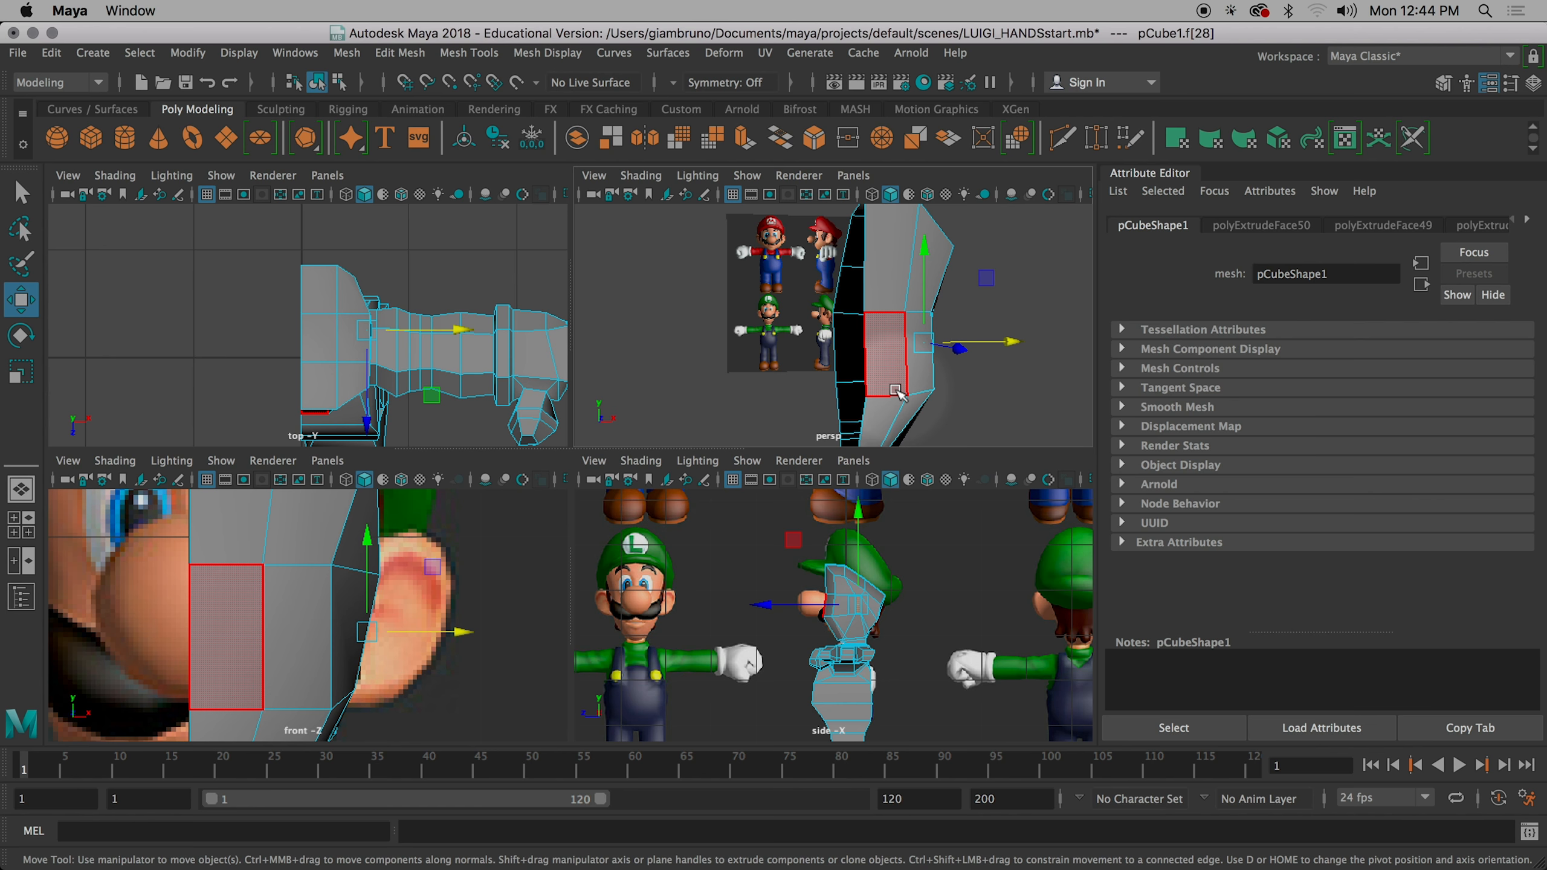
pyautogui.keyDown('alt'); pyautogui.moveTo(896, 390); pyautogui.dragTo(779, 376); pyautogui.keyUp('alt')
pyautogui.scroll(3, 876, 424)
pyautogui.scroll(-3, 876, 425)
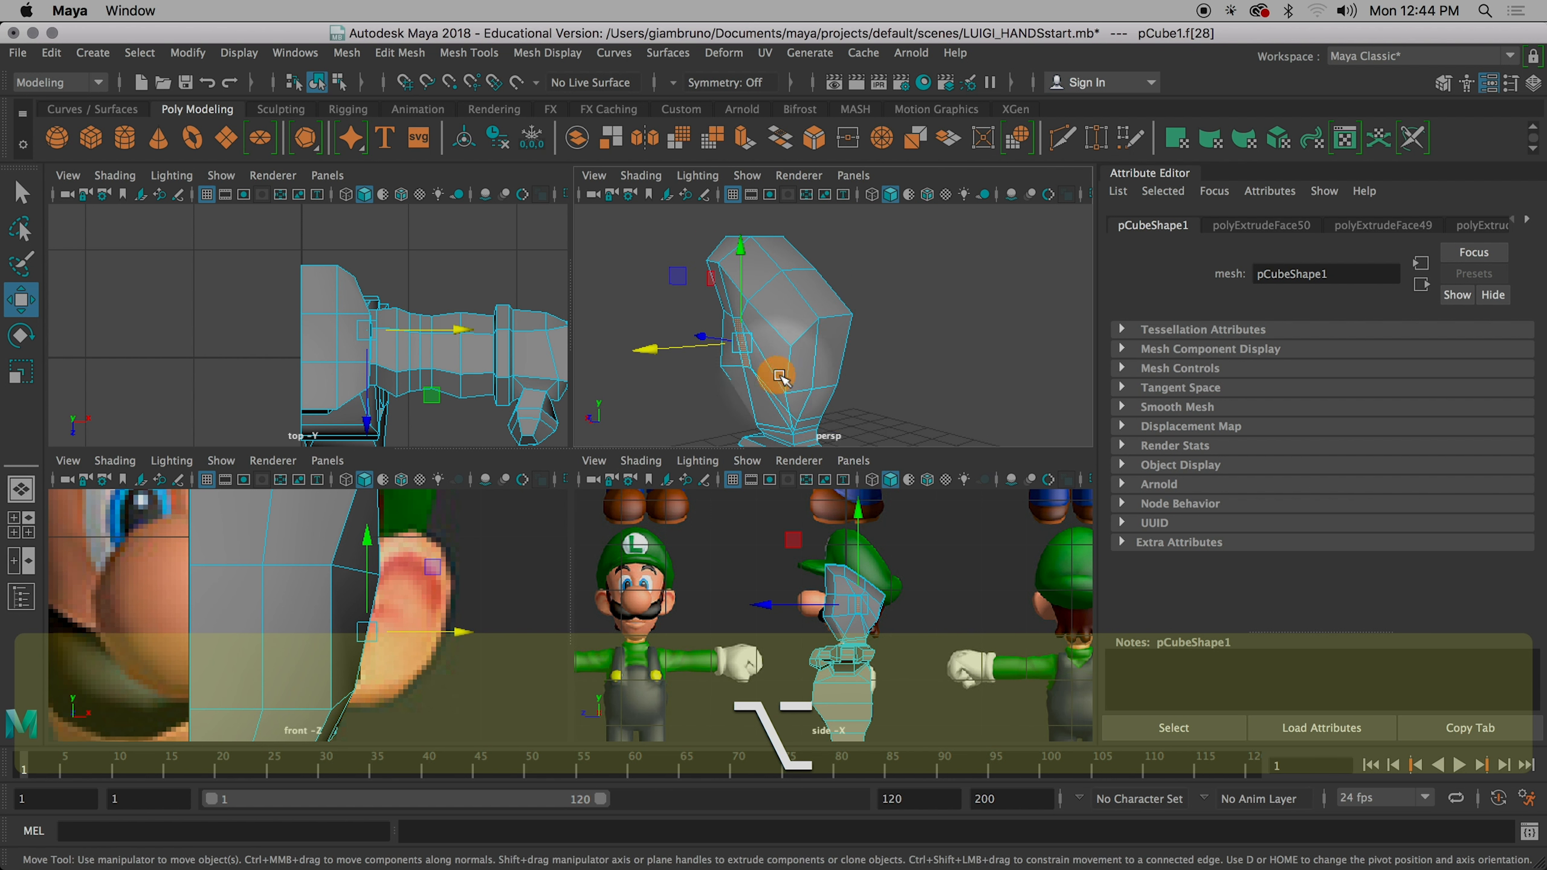
pyautogui.scroll(5, 823, 413)
pyautogui.keyDown('alt'); pyautogui.moveTo(822, 412); pyautogui.dragTo(840, 336, button='middle'); pyautogui.keyUp('alt')
pyautogui.keyDown('alt'); pyautogui.moveTo(799, 373); pyautogui.dragTo(765, 349); pyautogui.keyUp('alt')
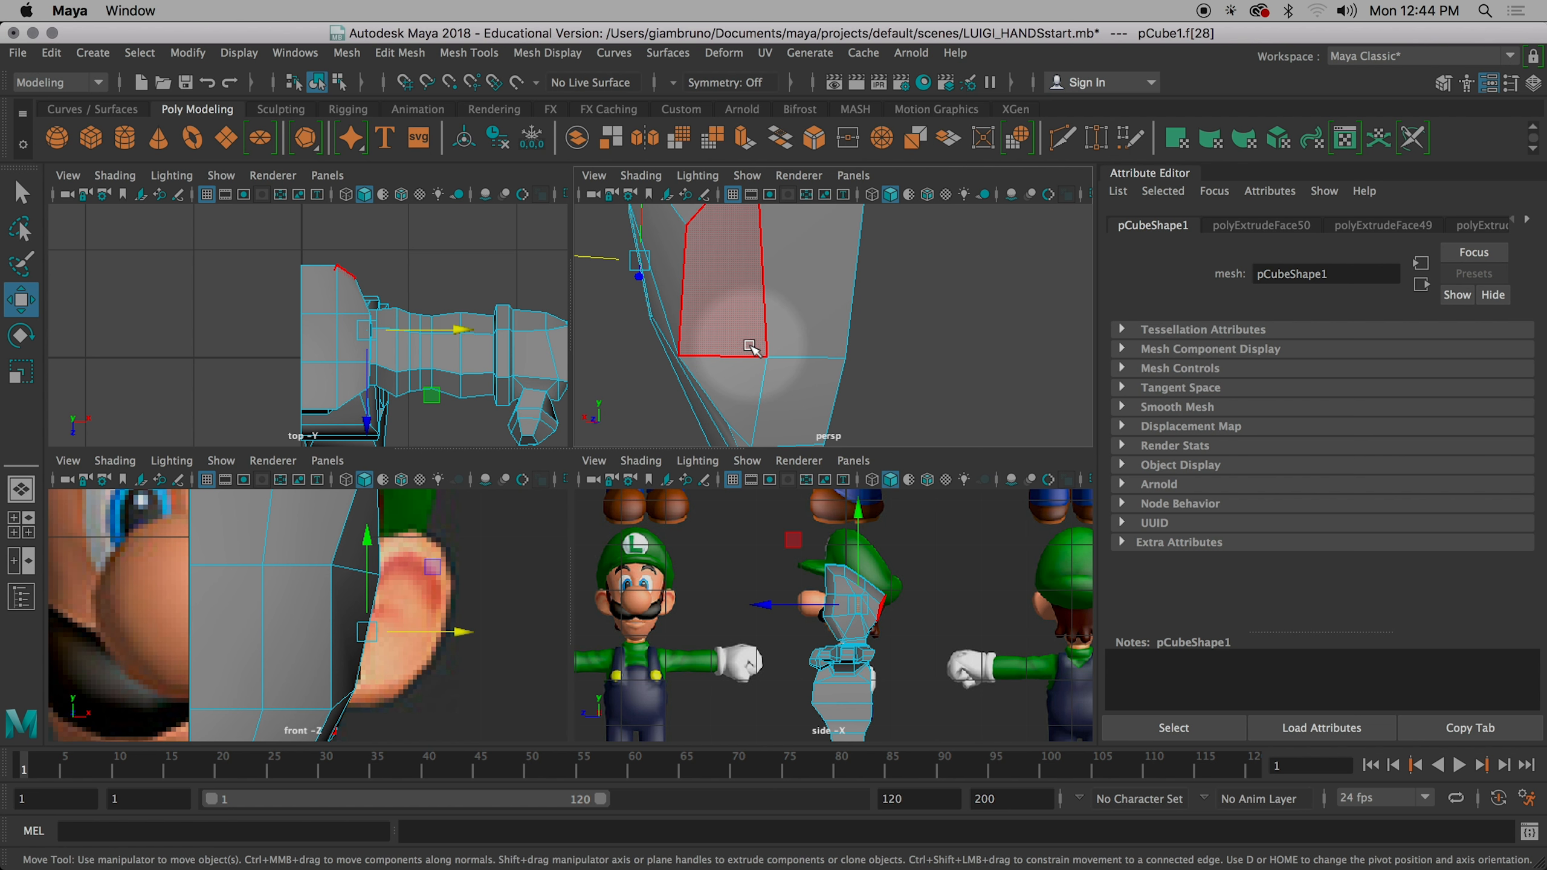
# - In edge mode, select the two adjoining horizontal edges across the lower back of the head and ready them for moving
pyautogui.moveTo(741, 344); pyautogui.dragTo(734, 243, button='right')
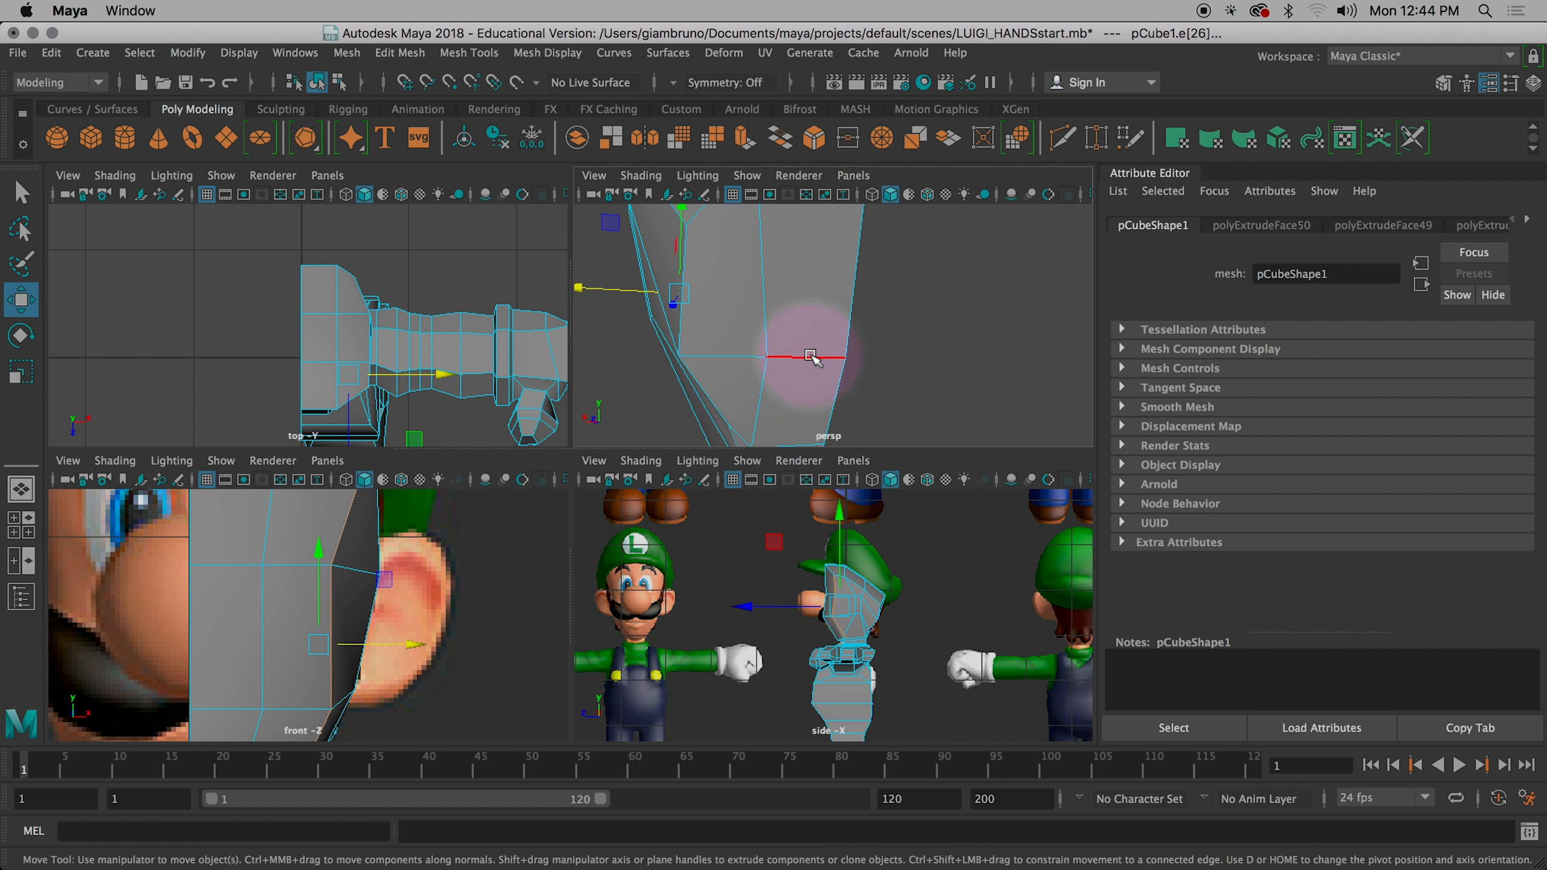
pyautogui.click(811, 360)
pyautogui.press('shift')
pyautogui.press('q')
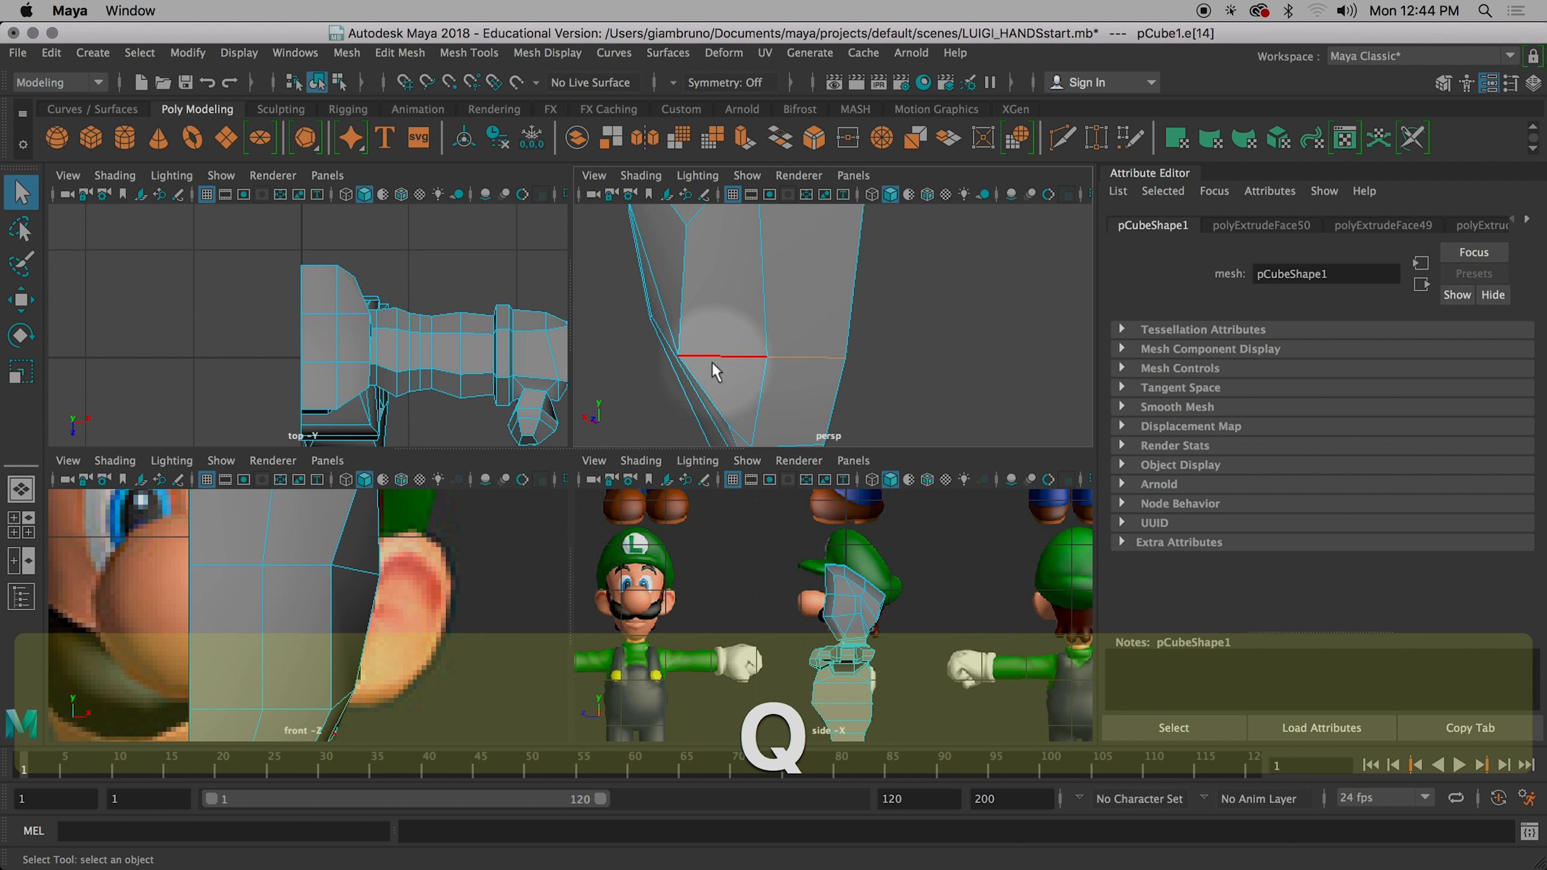
pyautogui.keyDown('shift'); pyautogui.click(713, 353); pyautogui.keyUp('shift')
pyautogui.keyDown('alt'); pyautogui.moveTo(713, 353); pyautogui.dragTo(802, 321); pyautogui.keyUp('alt')
pyautogui.press('w')
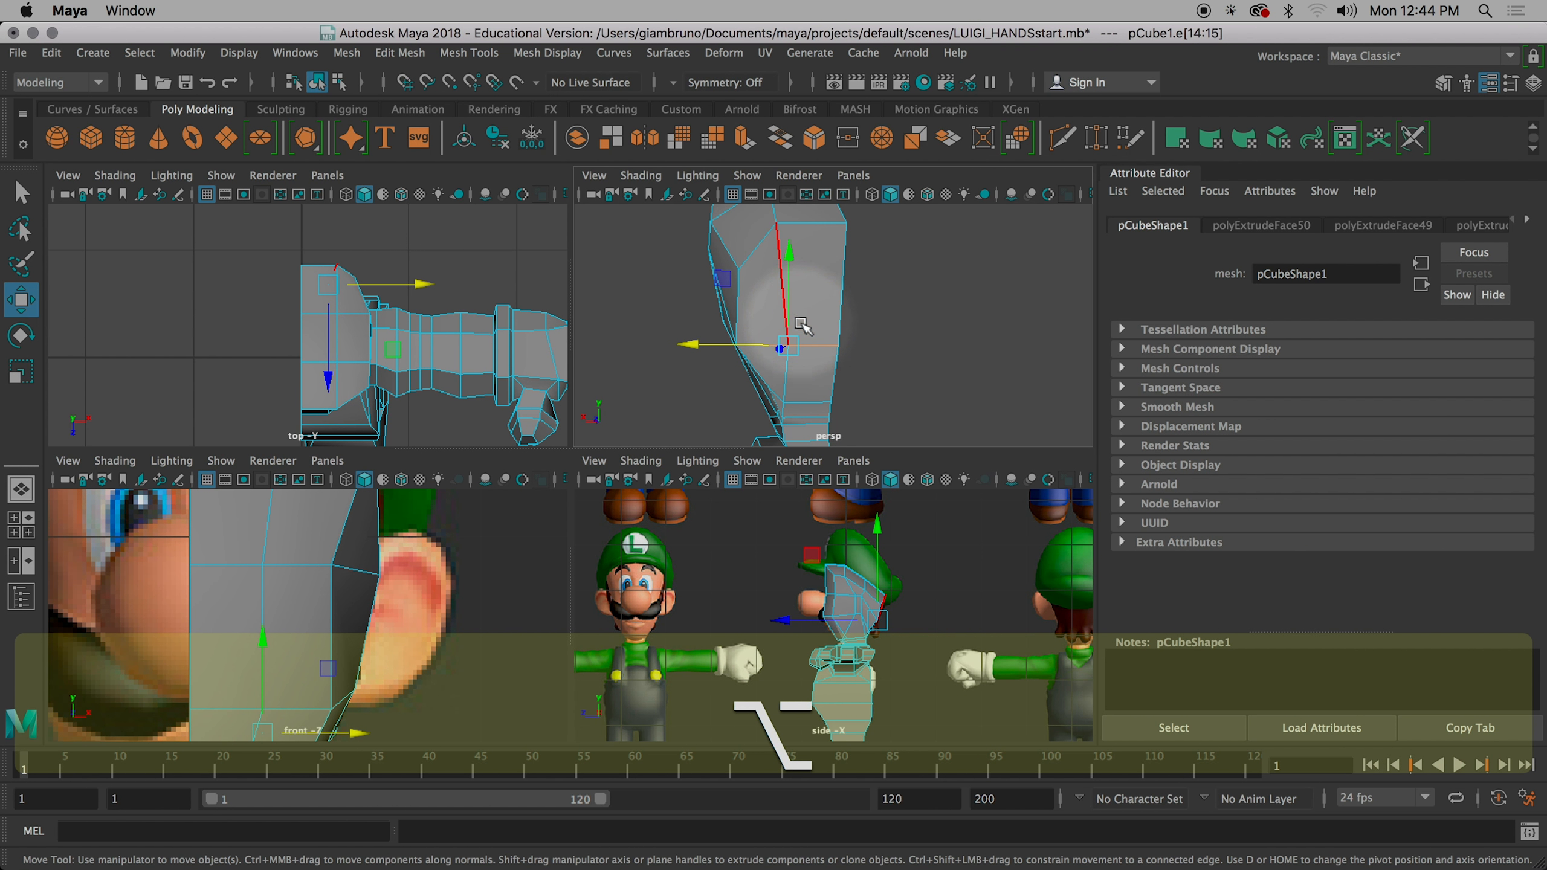
pyautogui.press('r')
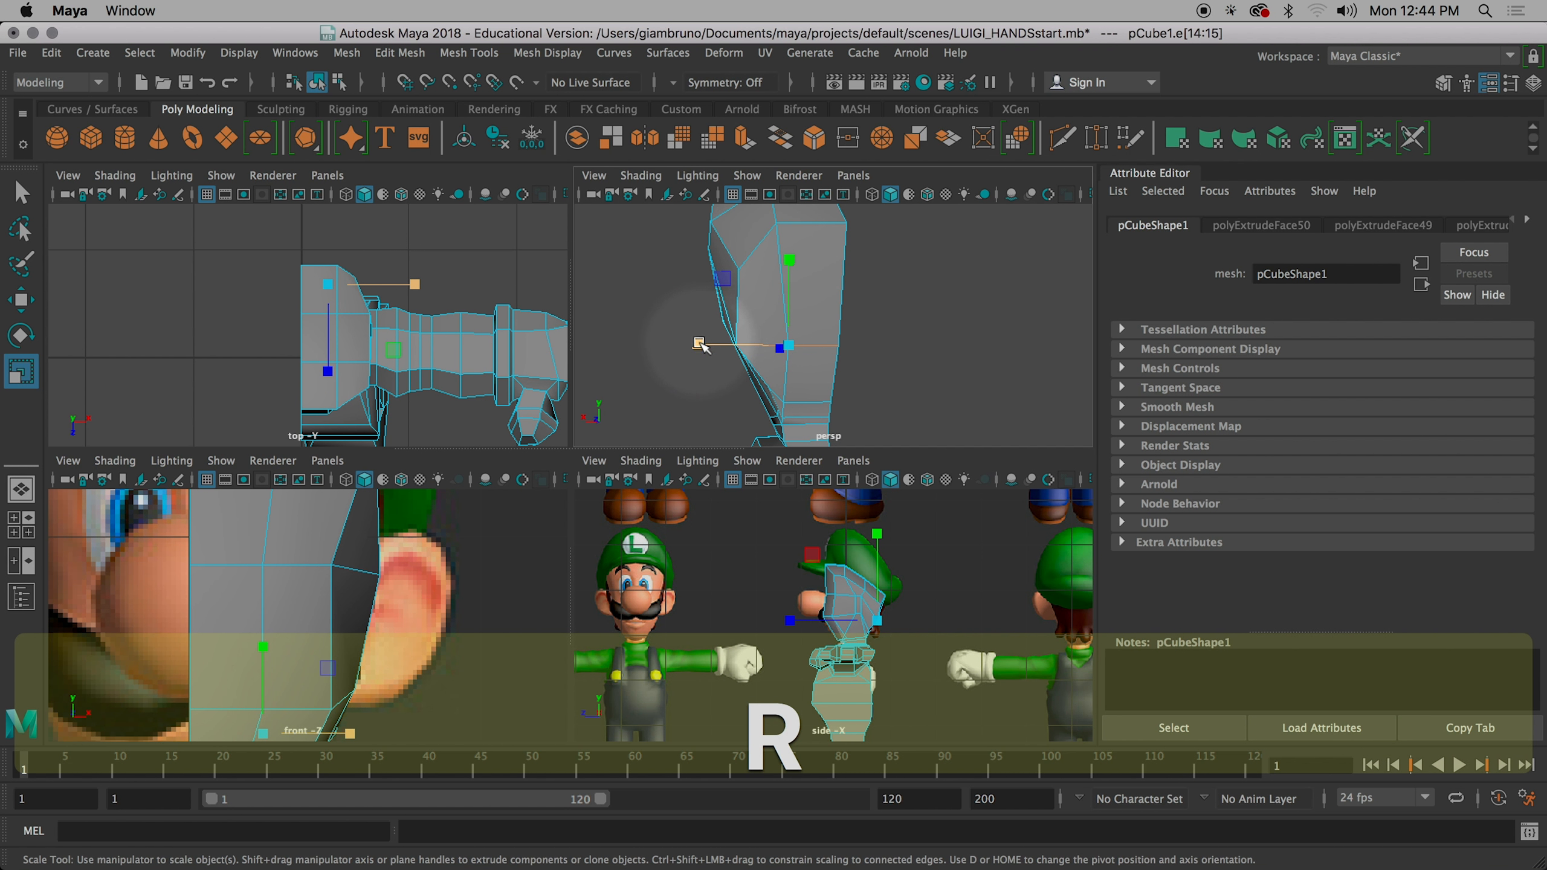
pyautogui.press('w')
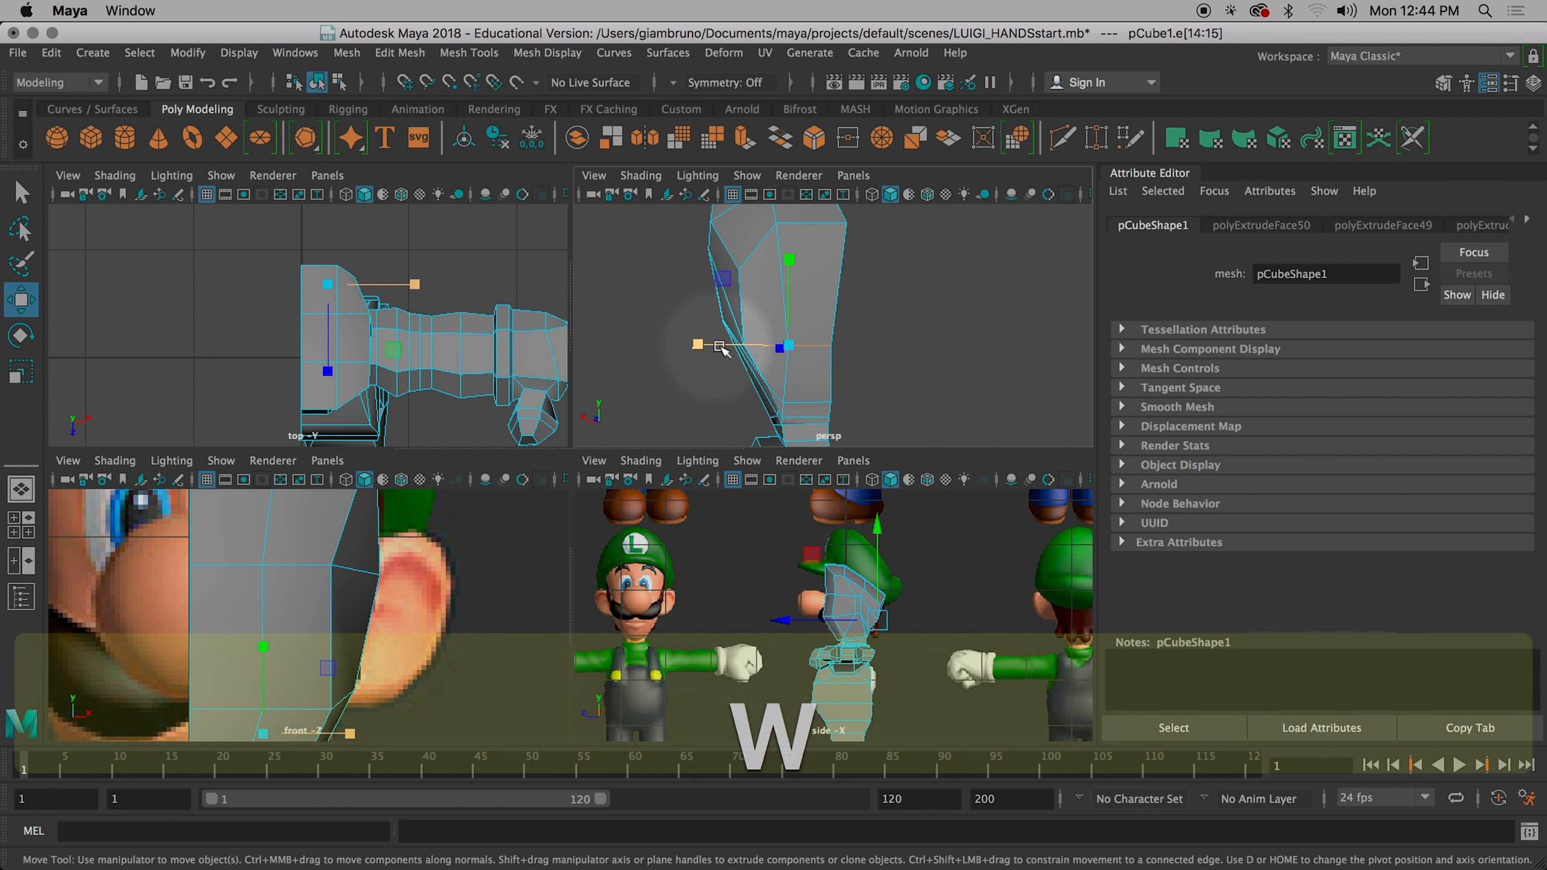
pyautogui.moveTo(708, 347); pyautogui.dragTo(857, 392)
# - Return the mesh to object mode and inspect the head in an enlarged perspective view, with and without its wireframe highlight
pyautogui.moveTo(852, 391); pyautogui.dragTo(936, 310, button='right')
pyautogui.click(916, 380)
pyautogui.keyDown('alt'); pyautogui.moveTo(916, 379); pyautogui.dragTo(913, 285); pyautogui.keyUp('alt')
pyautogui.click(848, 314)
pyautogui.keyDown('alt'); pyautogui.moveTo(799, 378); pyautogui.dragTo(830, 346); pyautogui.keyUp('alt')
pyautogui.press('space')
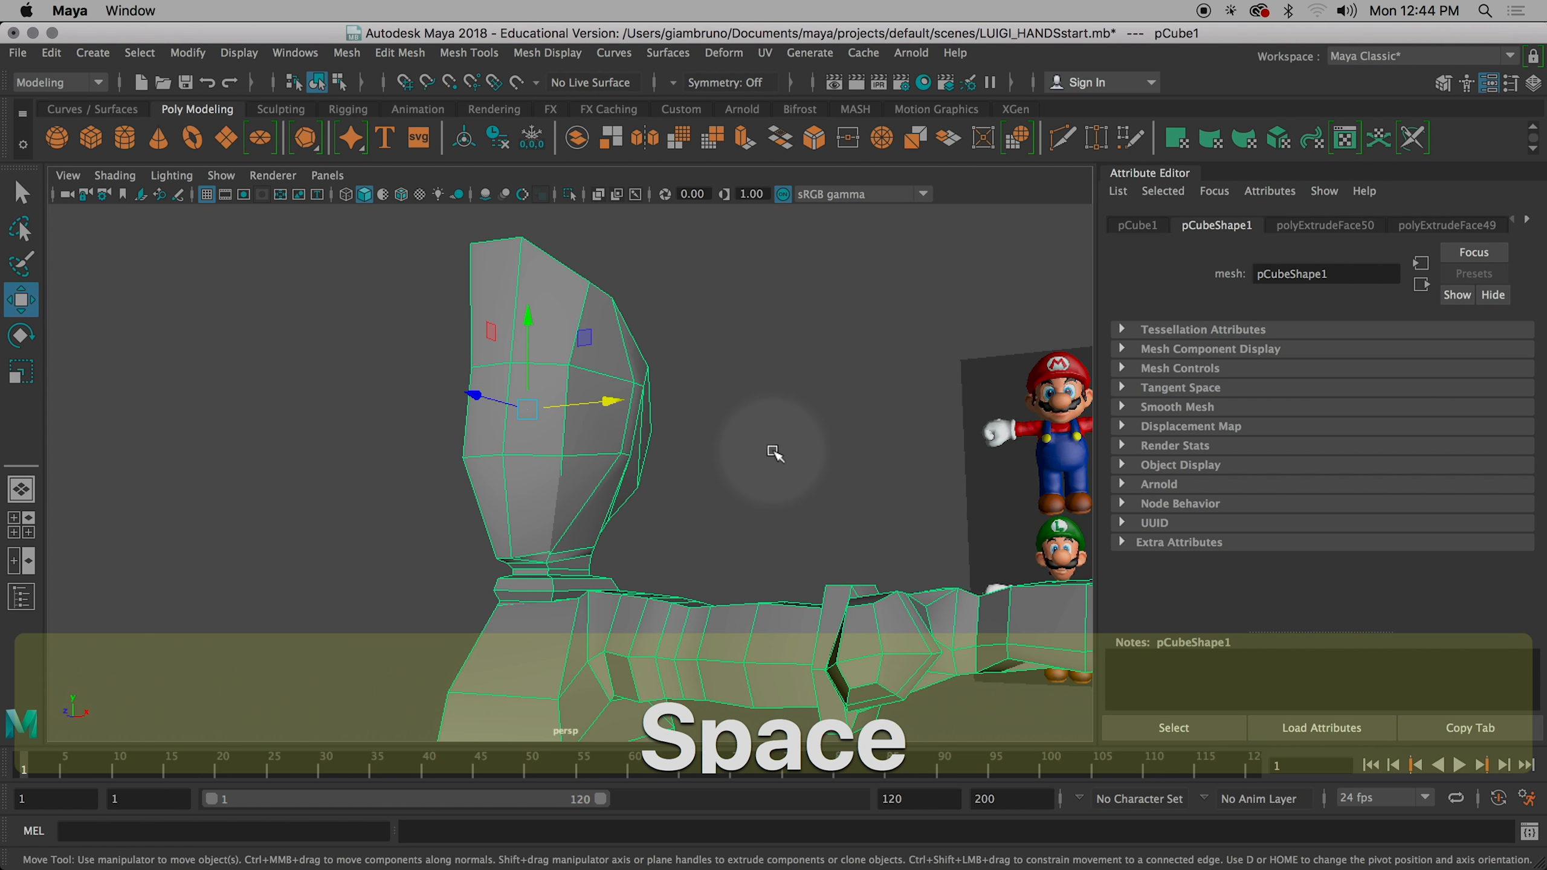
pyautogui.moveTo(775, 453)
pyautogui.keyDown('alt'); pyautogui.mouseDown()
pyautogui.moveTo(691, 449)
pyautogui.moveTo(770, 464)
pyautogui.mouseUp(); pyautogui.keyUp('alt')
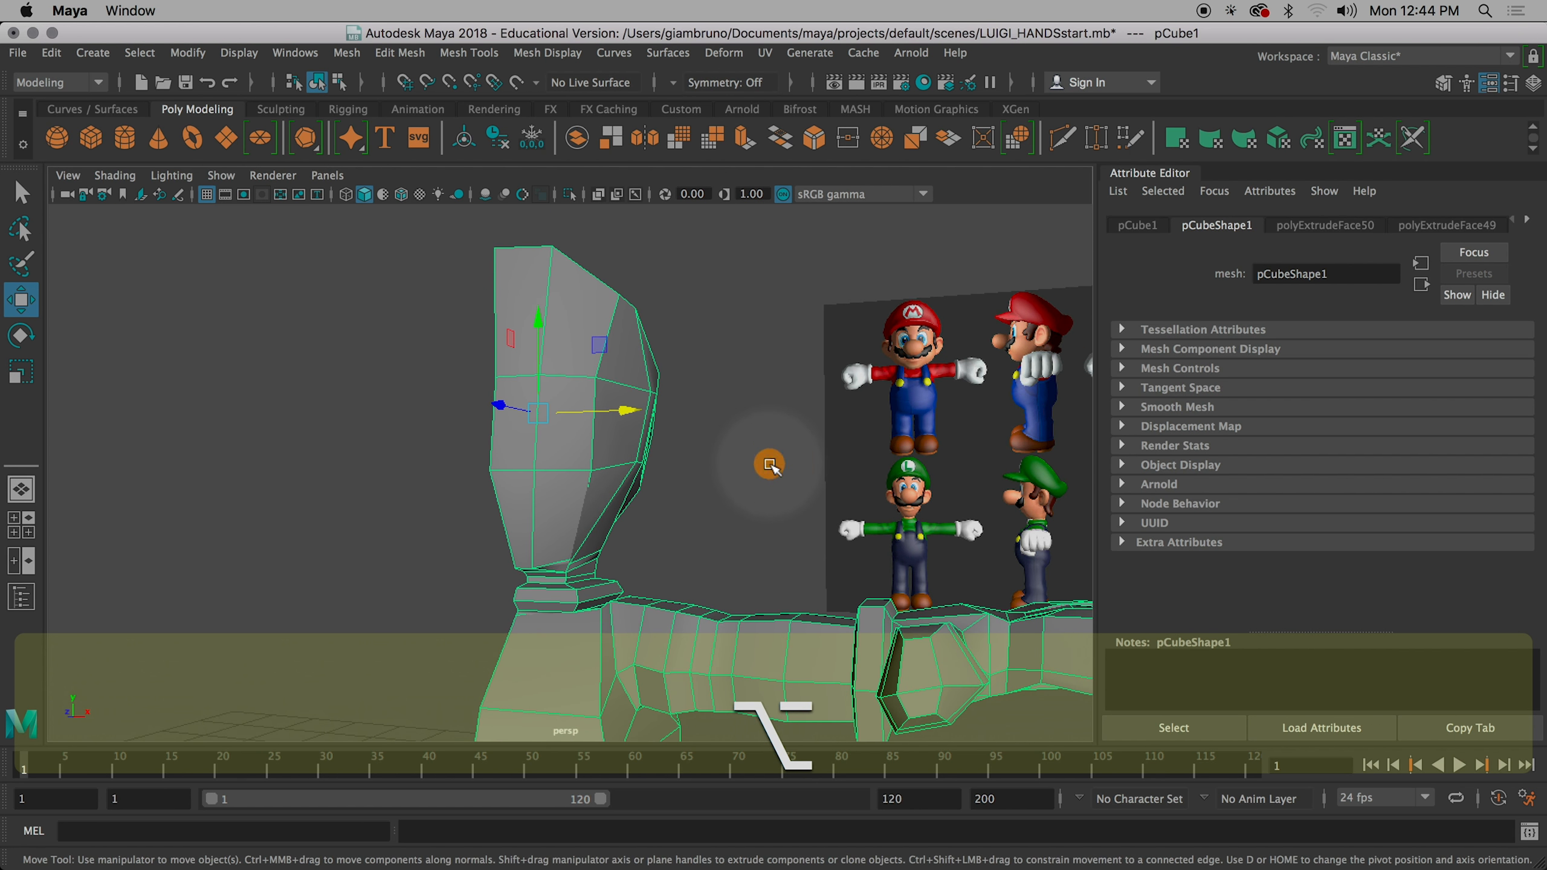
pyautogui.click(707, 511)
pyautogui.moveTo(708, 511)
pyautogui.keyDown('alt'); pyautogui.mouseDown()
pyautogui.moveTo(680, 498)
pyautogui.moveTo(728, 504)
pyautogui.moveTo(715, 521)
pyautogui.moveTo(703, 501)
pyautogui.mouseUp(); pyautogui.keyUp('alt')
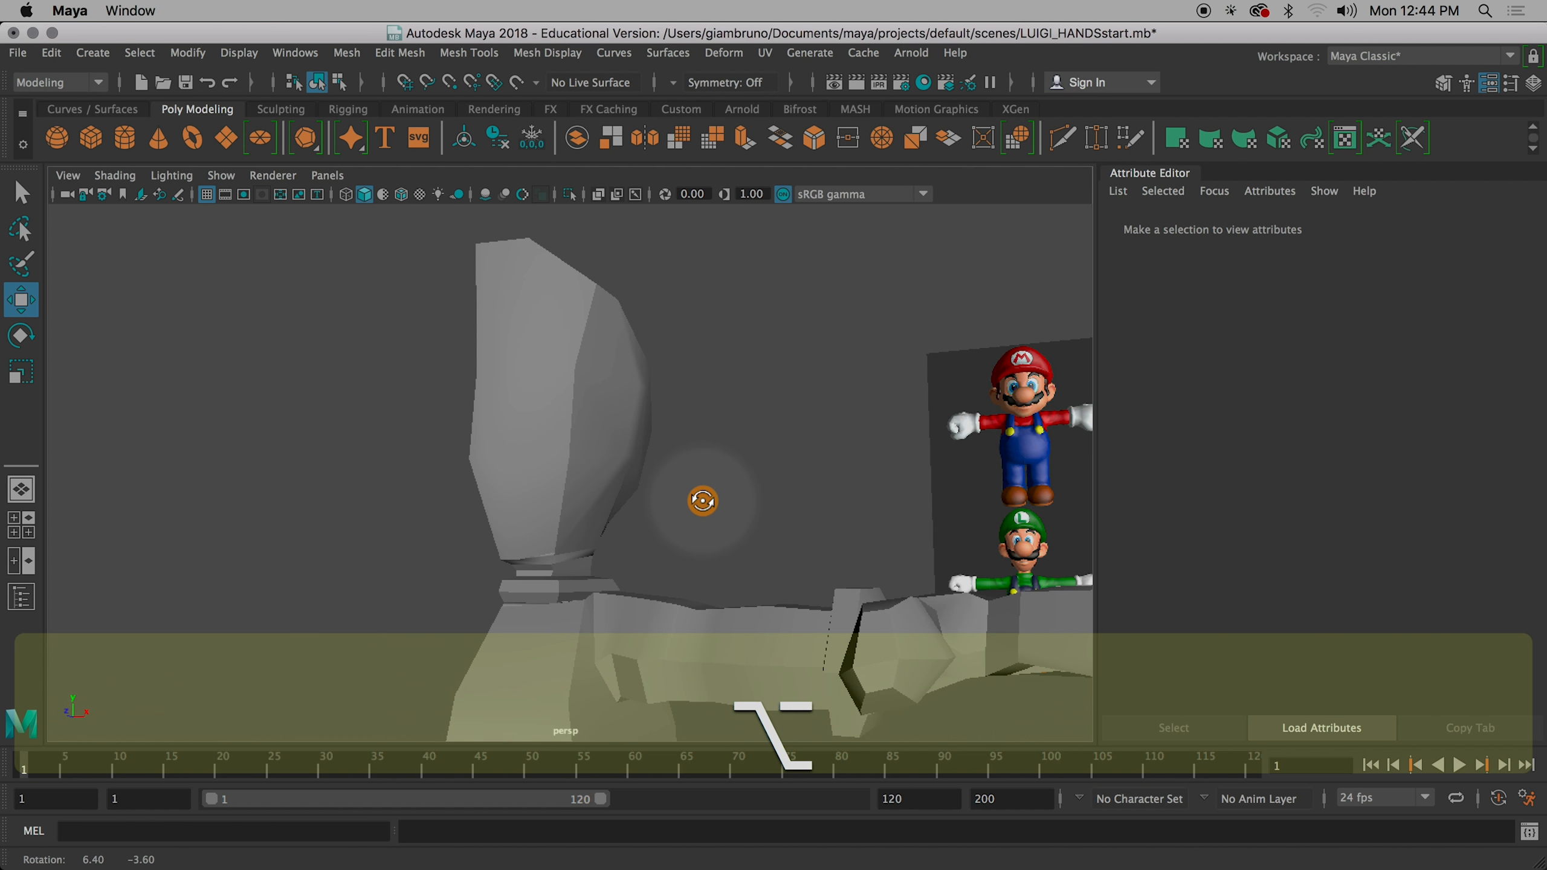
pyautogui.click(605, 450)
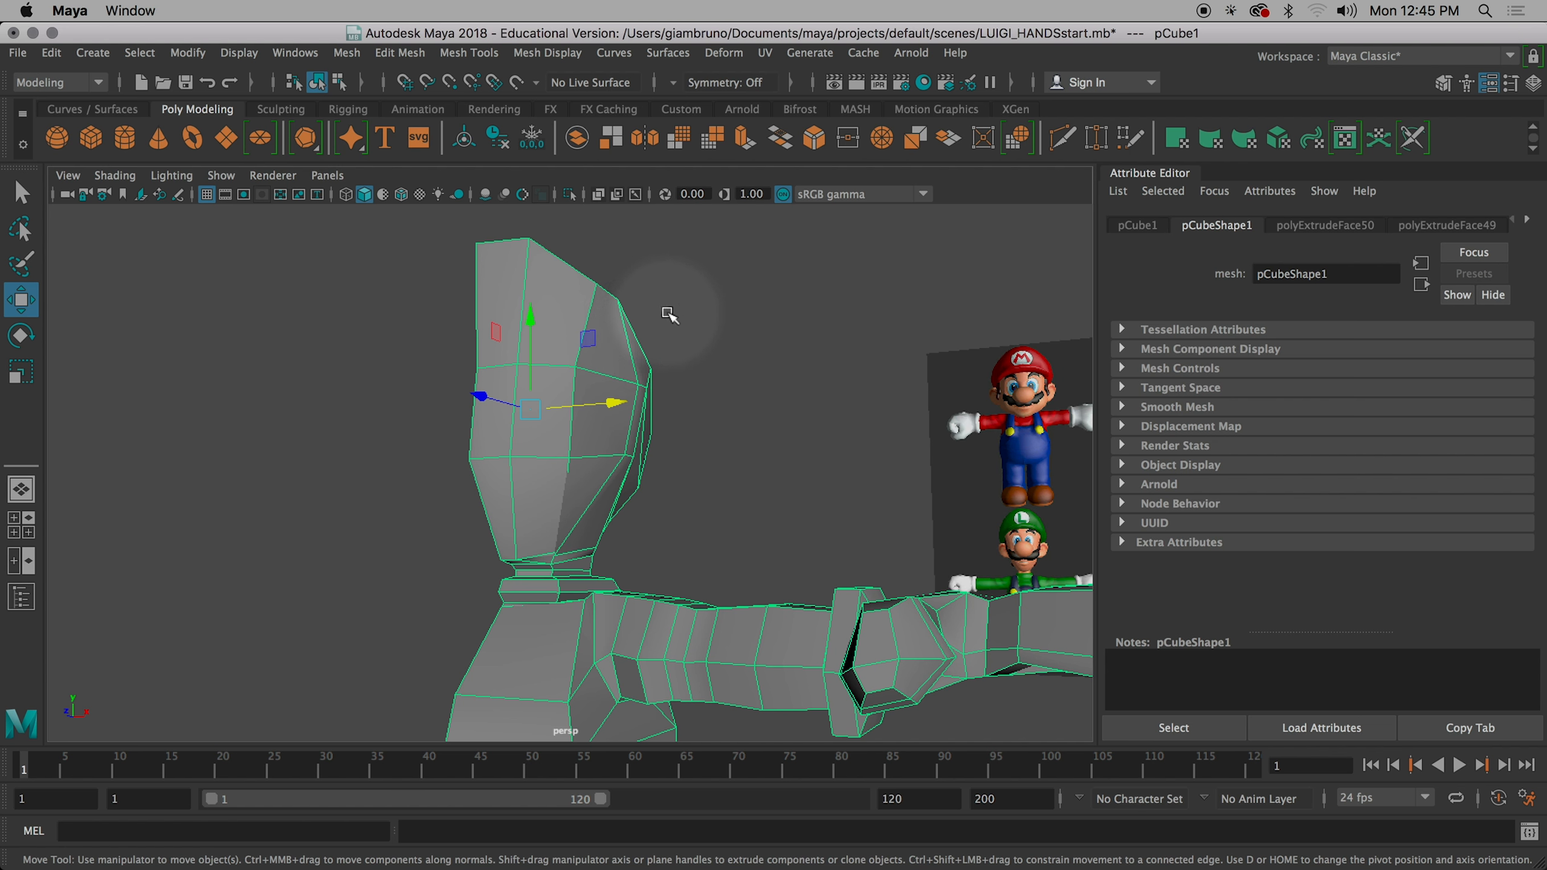
# - Switch the mesh to edge mode and review the edge lines around the face, jaw and side of the head
pyautogui.scroll(2, 654, 364)
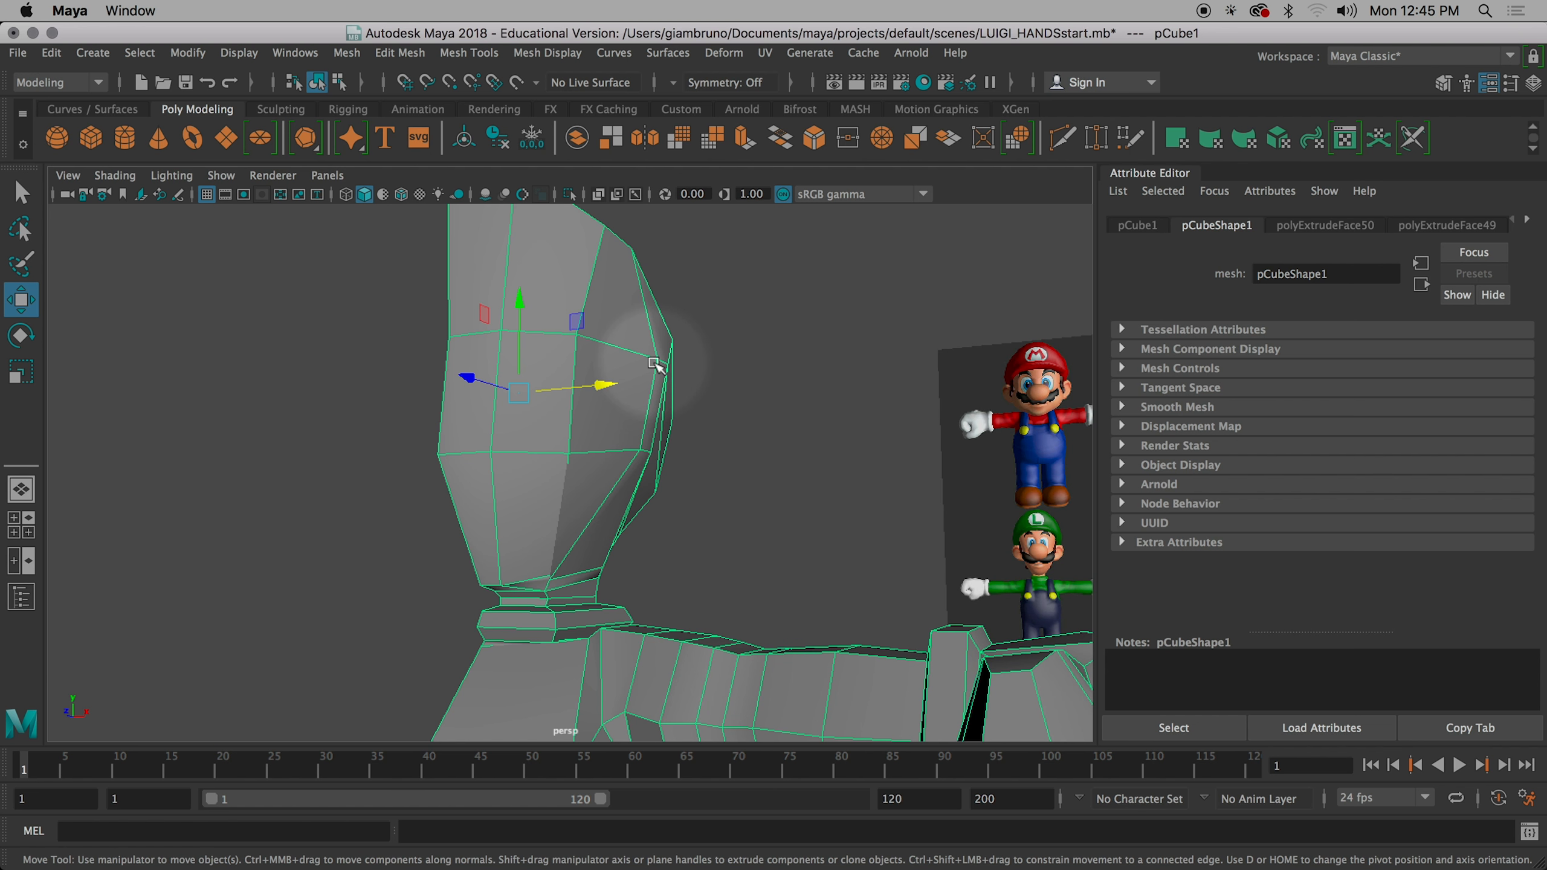
pyautogui.keyDown('alt'); pyautogui.moveTo(589, 424); pyautogui.dragTo(600, 445); pyautogui.keyUp('alt')
pyautogui.moveTo(570, 454); pyautogui.dragTo(559, 259, button='right')
pyautogui.click(571, 469)
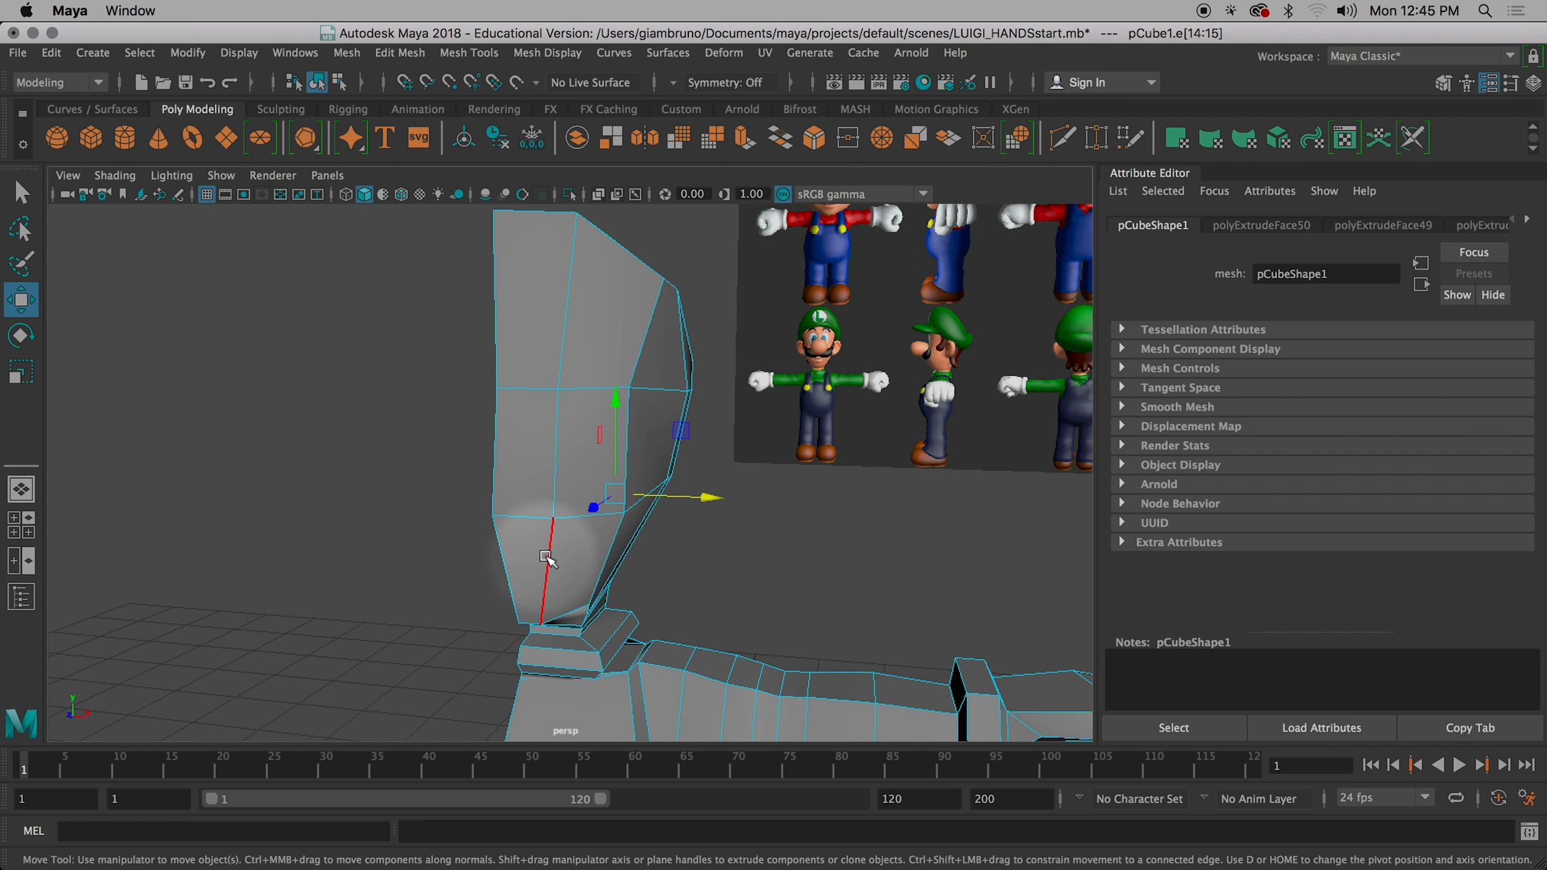
pyautogui.keyDown('alt'); pyautogui.moveTo(585, 561); pyautogui.dragTo(553, 458); pyautogui.keyUp('alt')
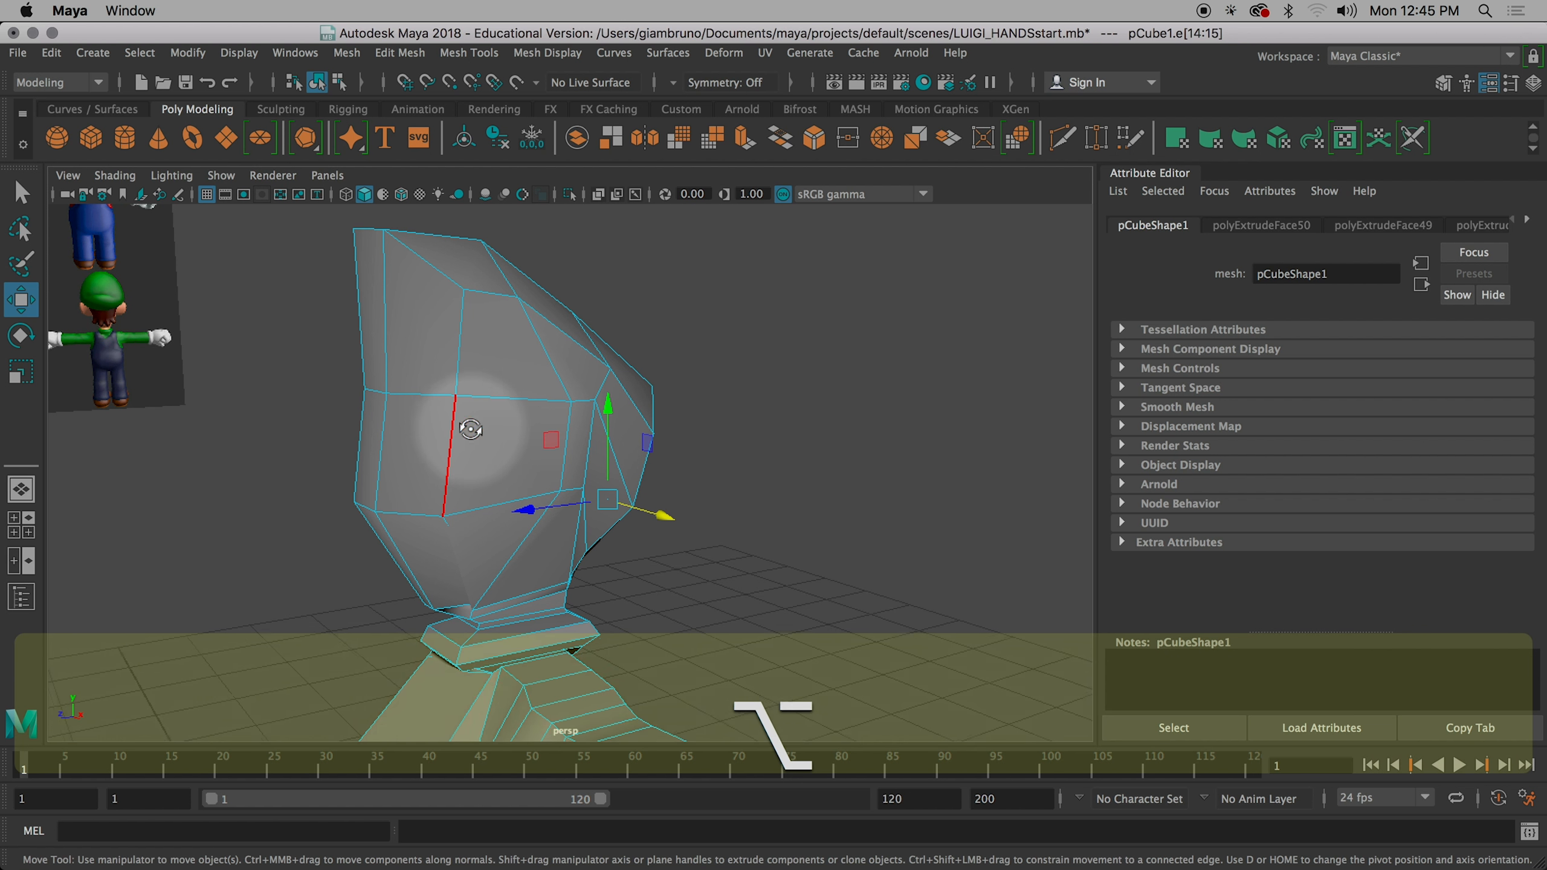
pyautogui.keyDown('alt'); pyautogui.moveTo(470, 430); pyautogui.dragTo(542, 440); pyautogui.keyUp('alt')
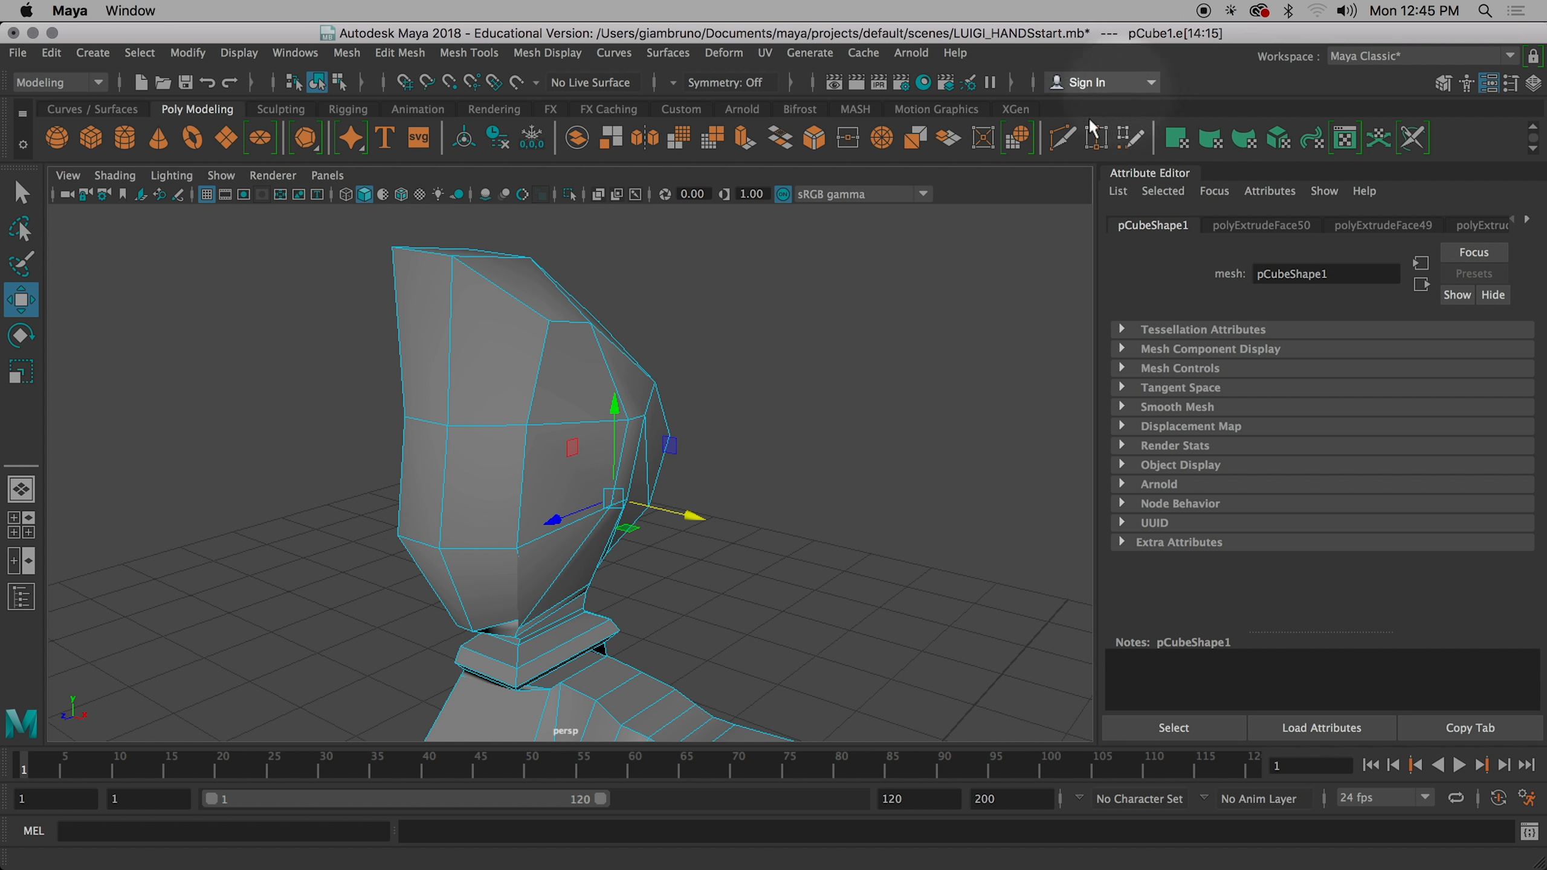
# - Save the scene as a new Maya Binary file named LUIGI_HeadSculpted.mb in the scenes folder
pyautogui.press('shift+super')
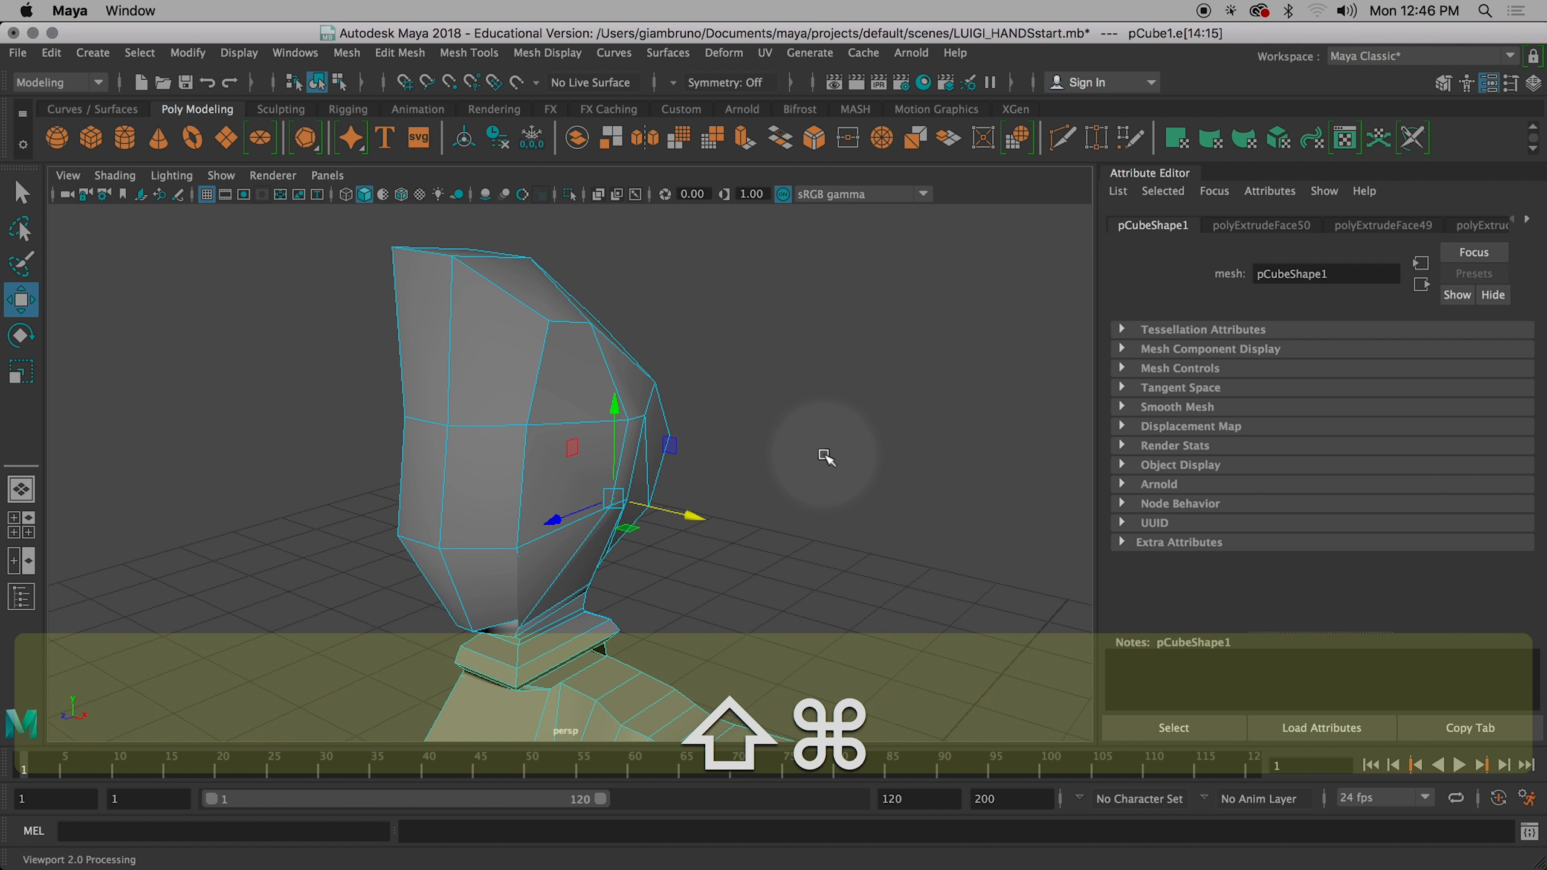
pyautogui.press('shift+super+s')
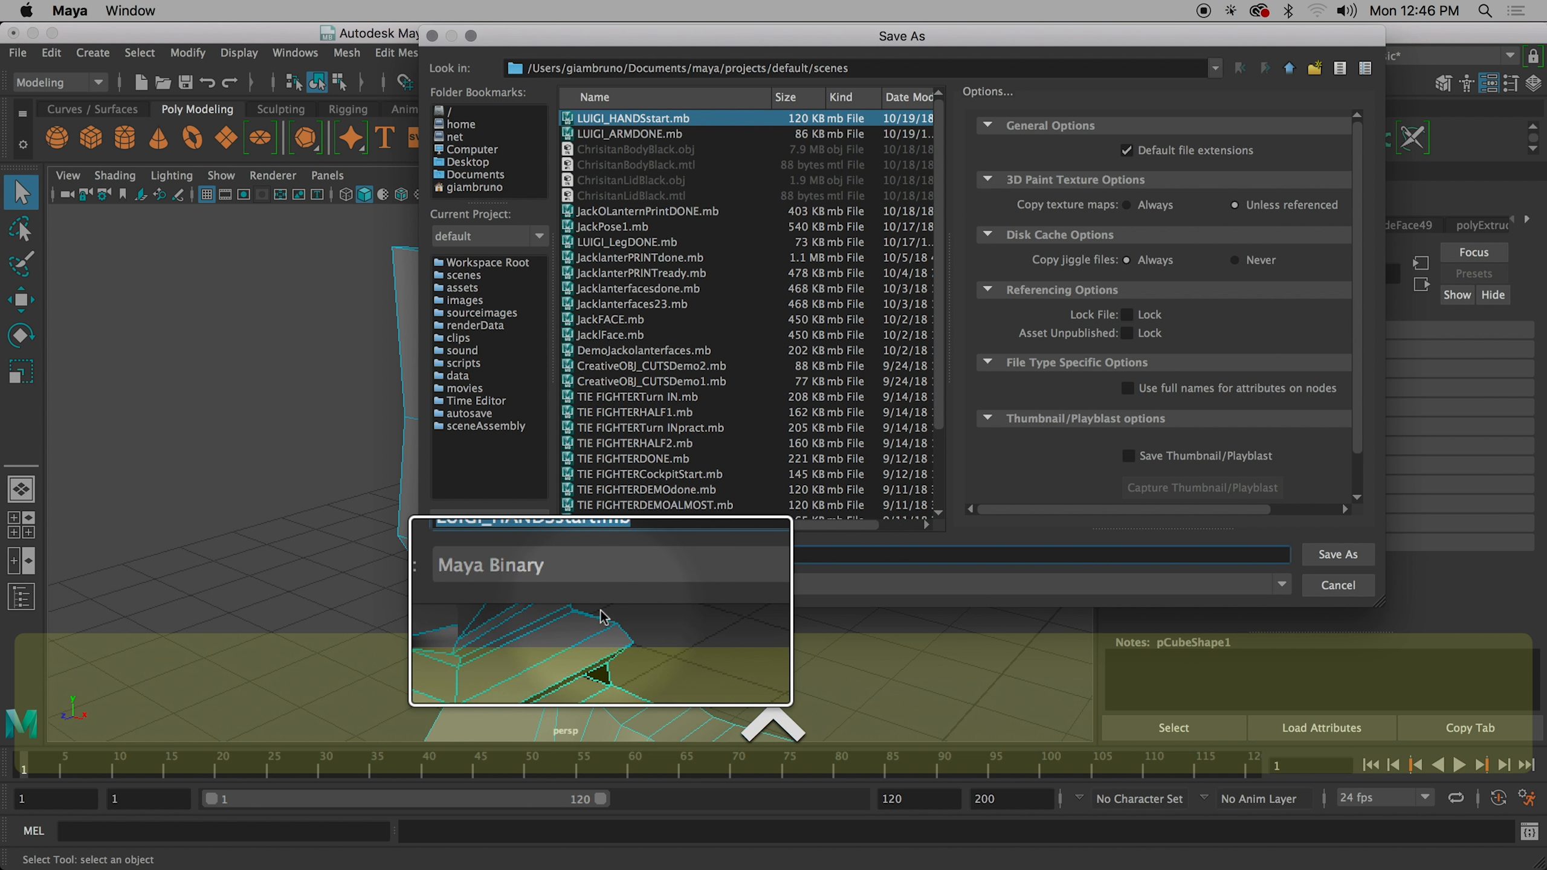
pyautogui.keyDown('ctrl'); pyautogui.scroll(2, 602, 615); pyautogui.keyUp('ctrl')
pyautogui.moveTo(537, 554); pyautogui.dragTo(600, 558)
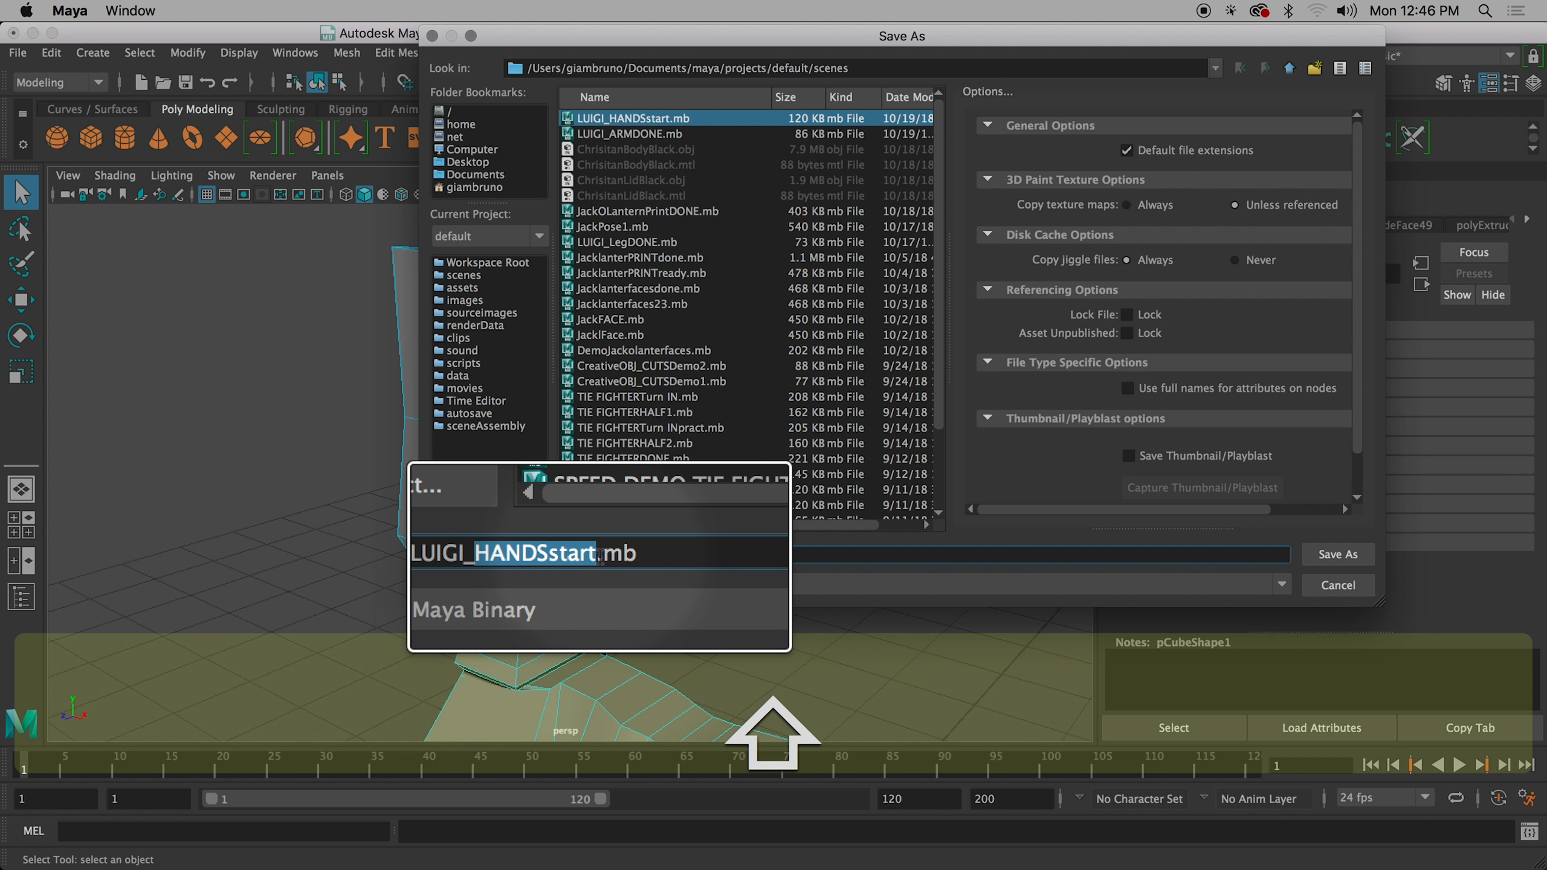
pyautogui.write('HeadScu')
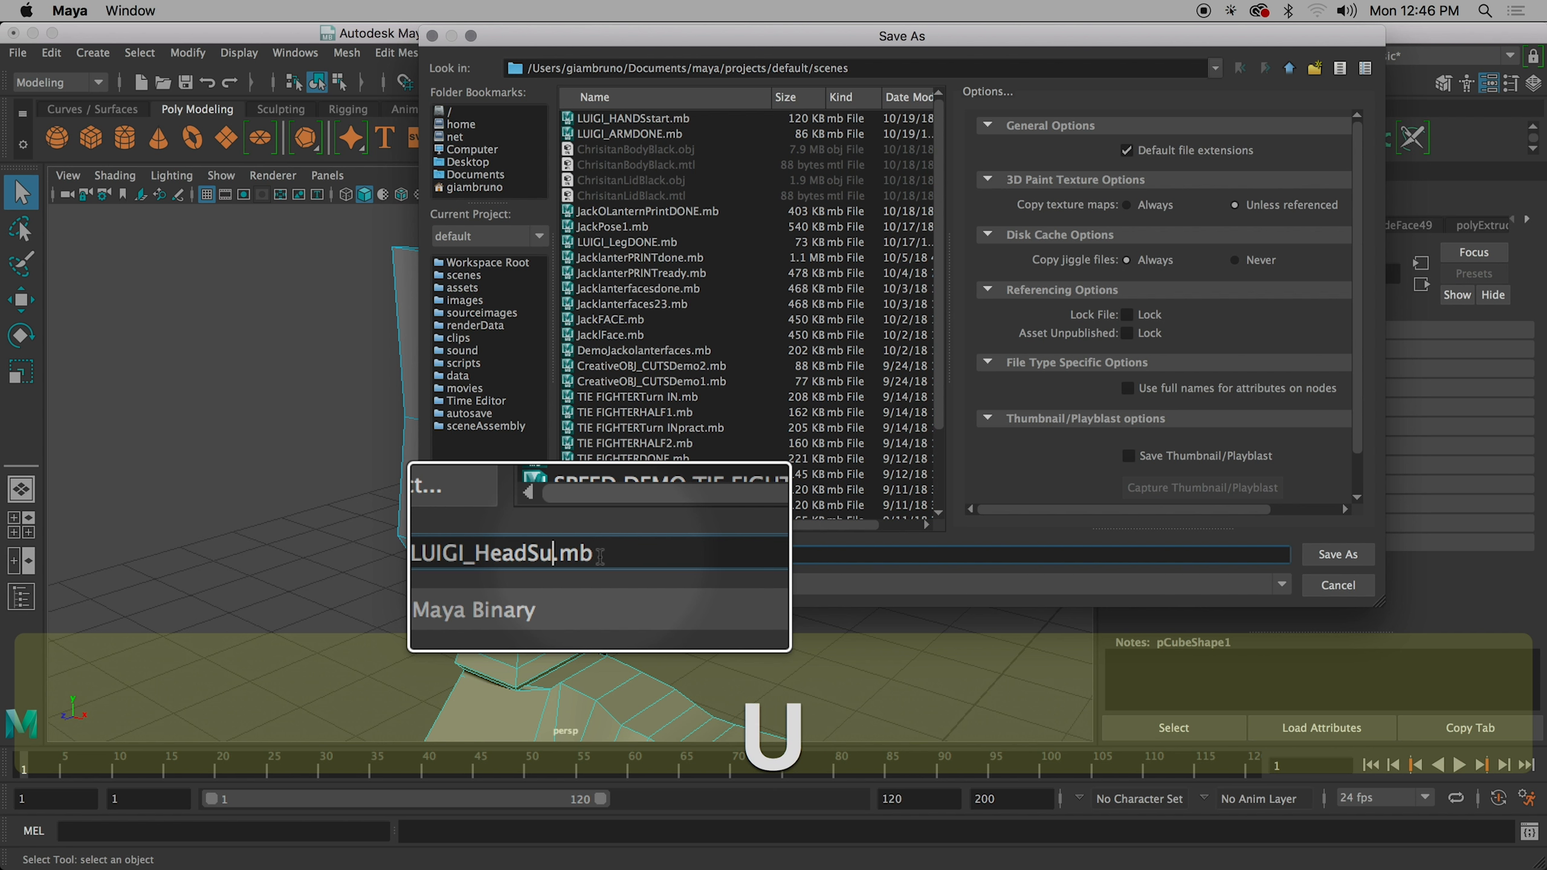
pyautogui.write('l')
pyautogui.press('BackSpace')
pyautogui.press('BackSpace')
pyautogui.write('cul')
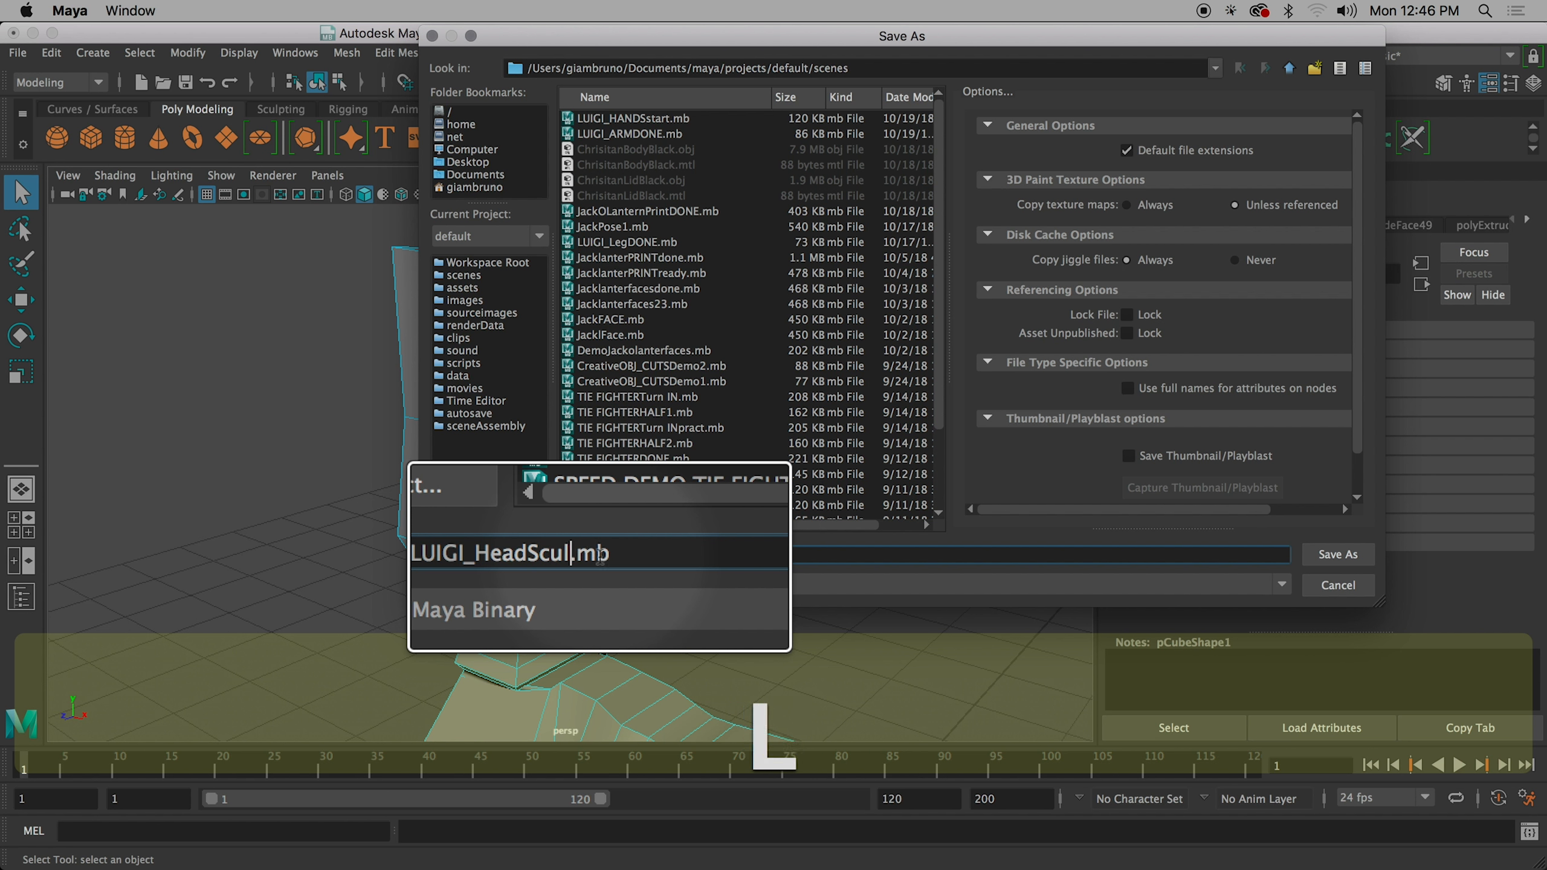
pyautogui.write('pted')
pyautogui.keyDown('ctrl'); pyautogui.scroll(-5, 600, 556); pyautogui.keyUp('ctrl')
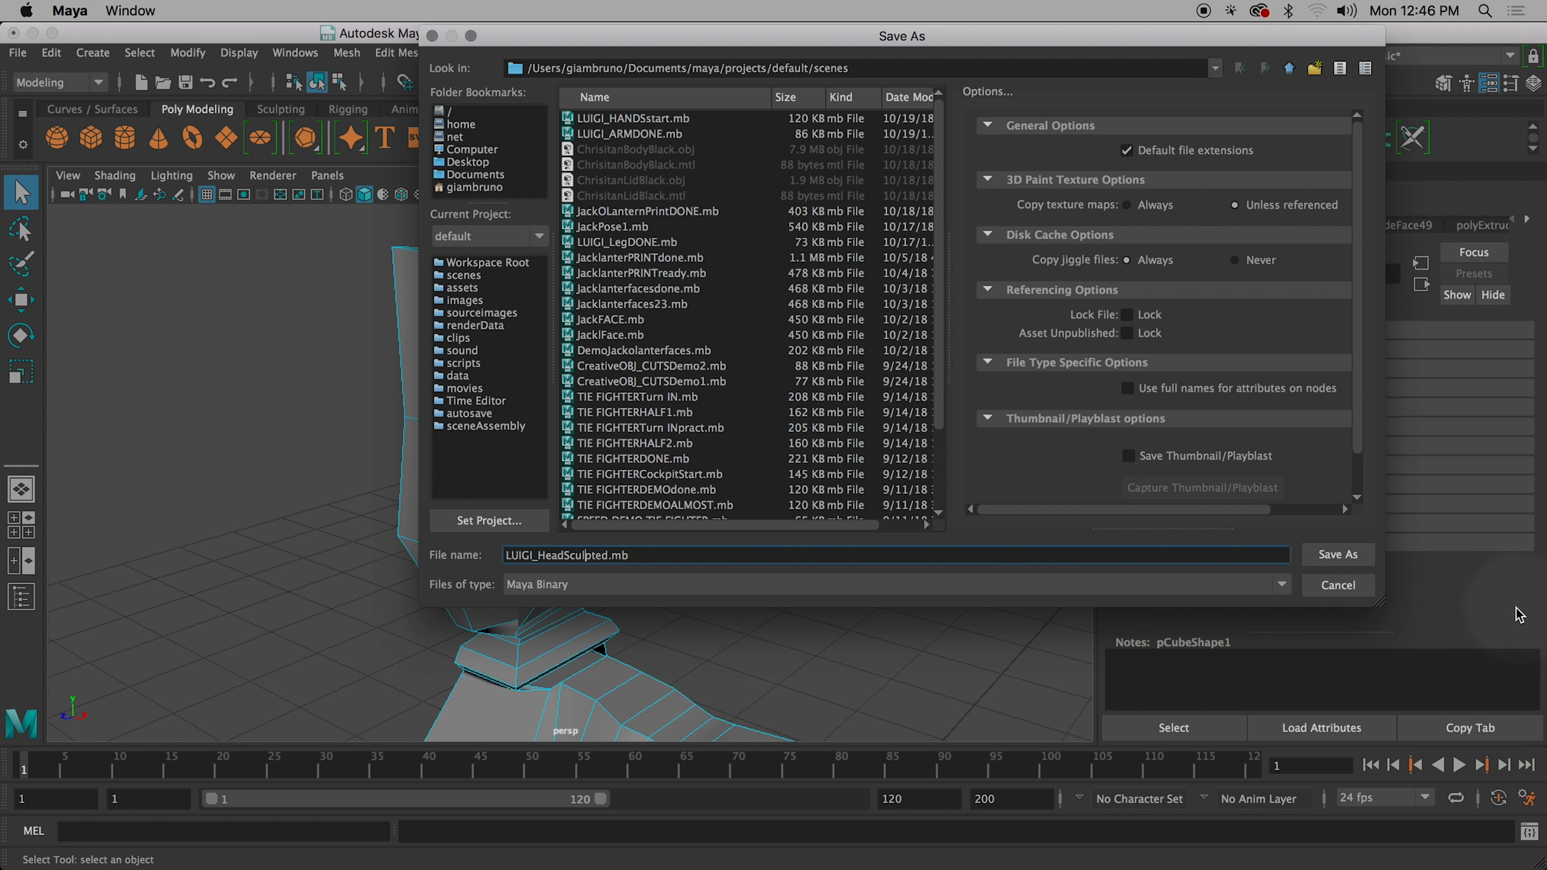
pyautogui.click(1338, 554)
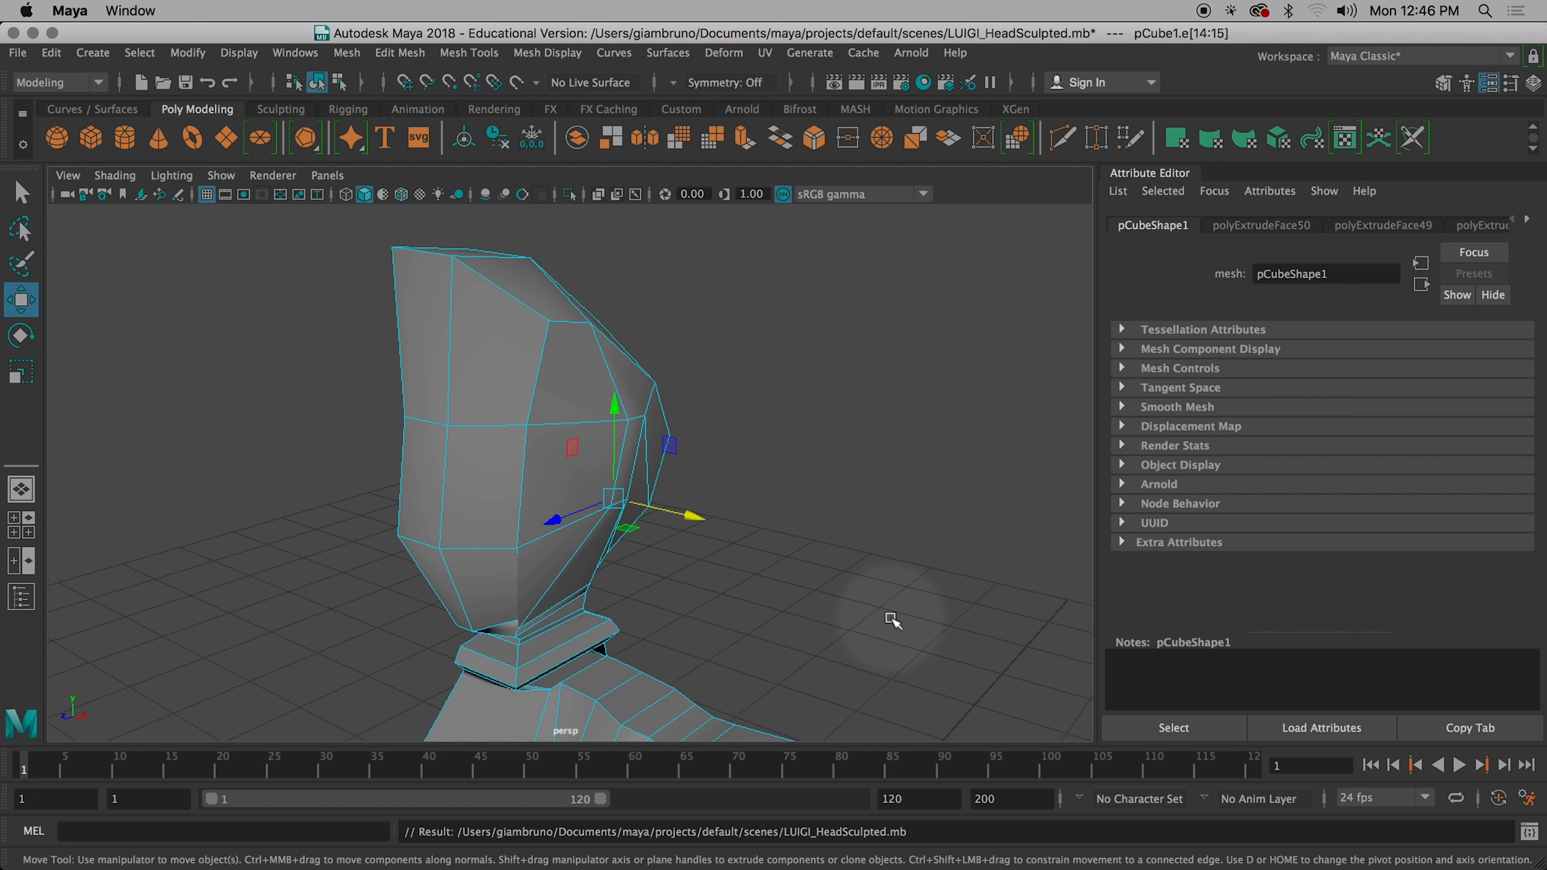
# - Return the mesh to object mode and examine the whole half figure from head to foot in perspective
pyautogui.keyDown('alt'); pyautogui.moveTo(891, 619); pyautogui.dragTo(797, 605); pyautogui.keyUp('alt')
pyautogui.moveTo(479, 458); pyautogui.dragTo(561, 264, button='right')
pyautogui.keyDown('alt'); pyautogui.moveTo(493, 449); pyautogui.dragTo(512, 408); pyautogui.keyUp('alt')
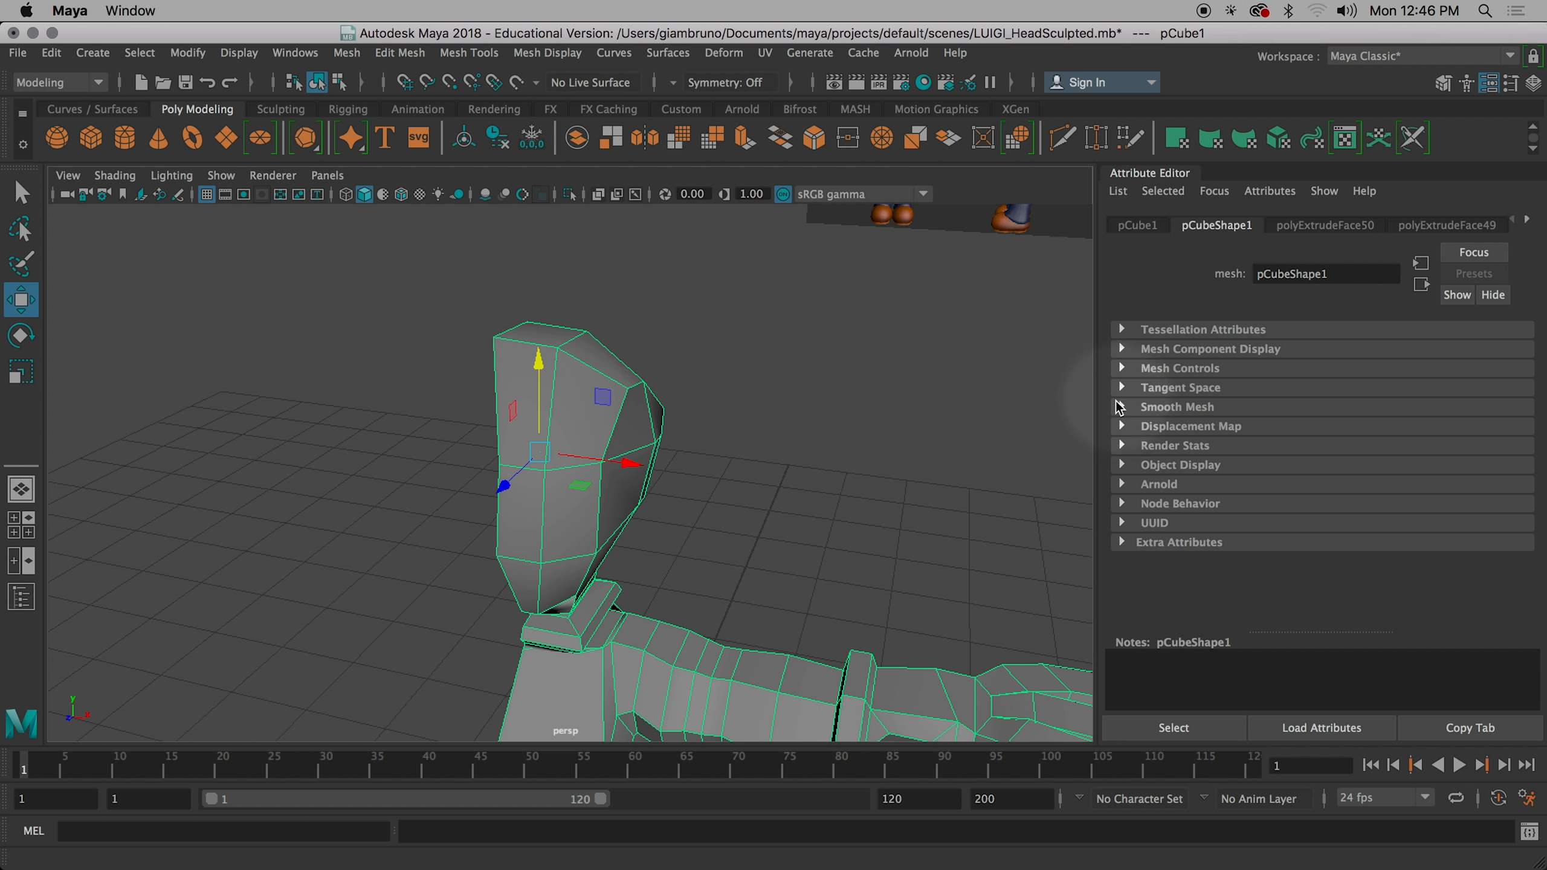
pyautogui.scroll(-8, 748, 531)
pyautogui.keyDown('alt'); pyautogui.moveTo(777, 540); pyautogui.dragTo(897, 353, button='middle'); pyautogui.keyUp('alt')
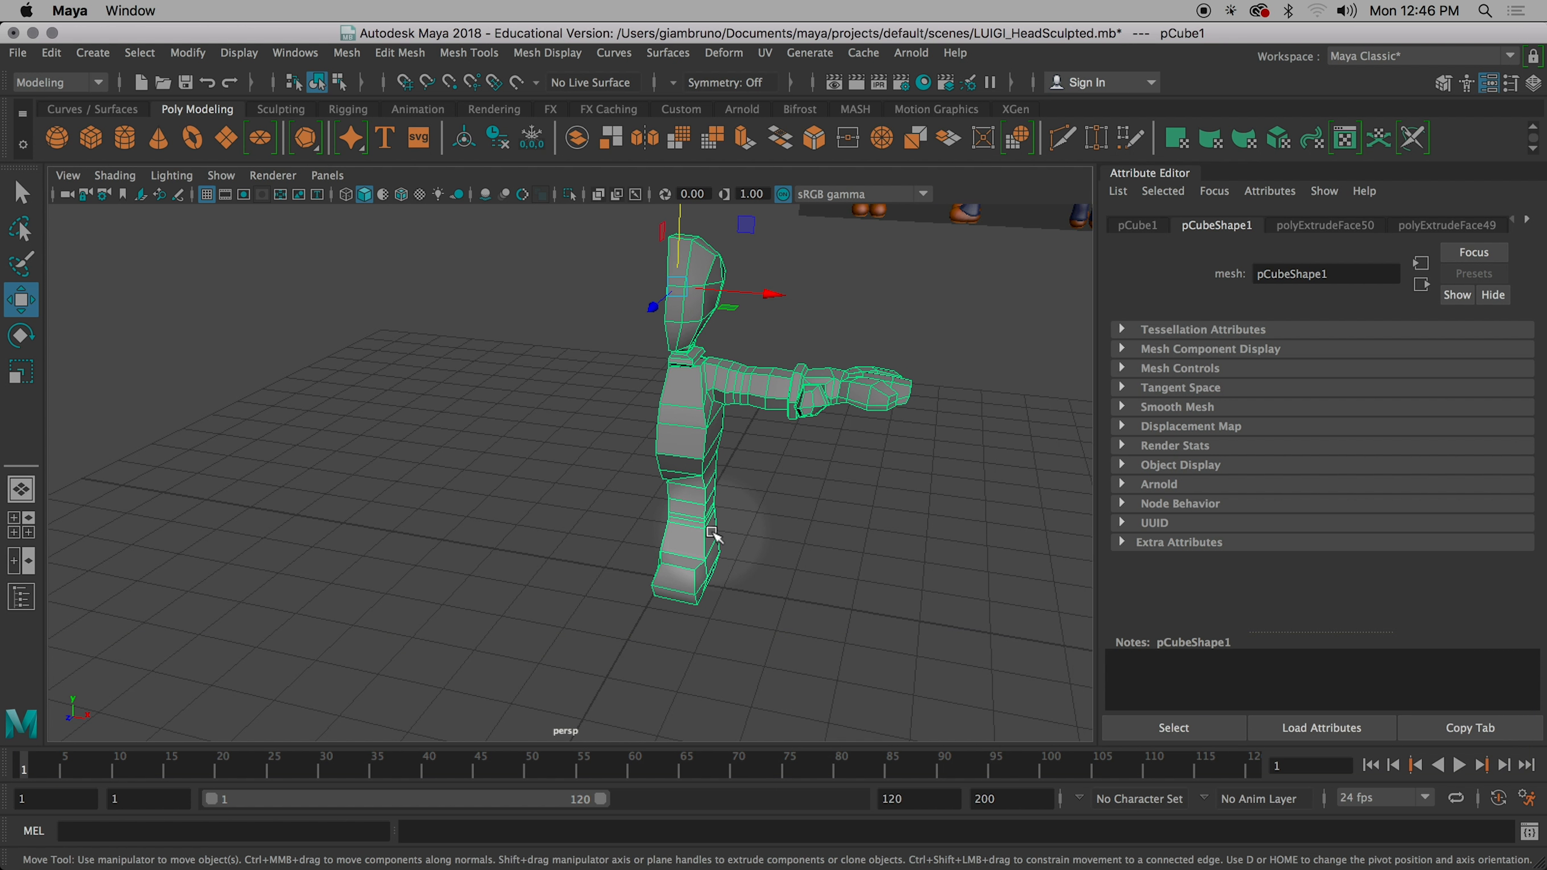
pyautogui.keyDown('alt'); pyautogui.moveTo(811, 559); pyautogui.dragTo(678, 560); pyautogui.keyUp('alt')
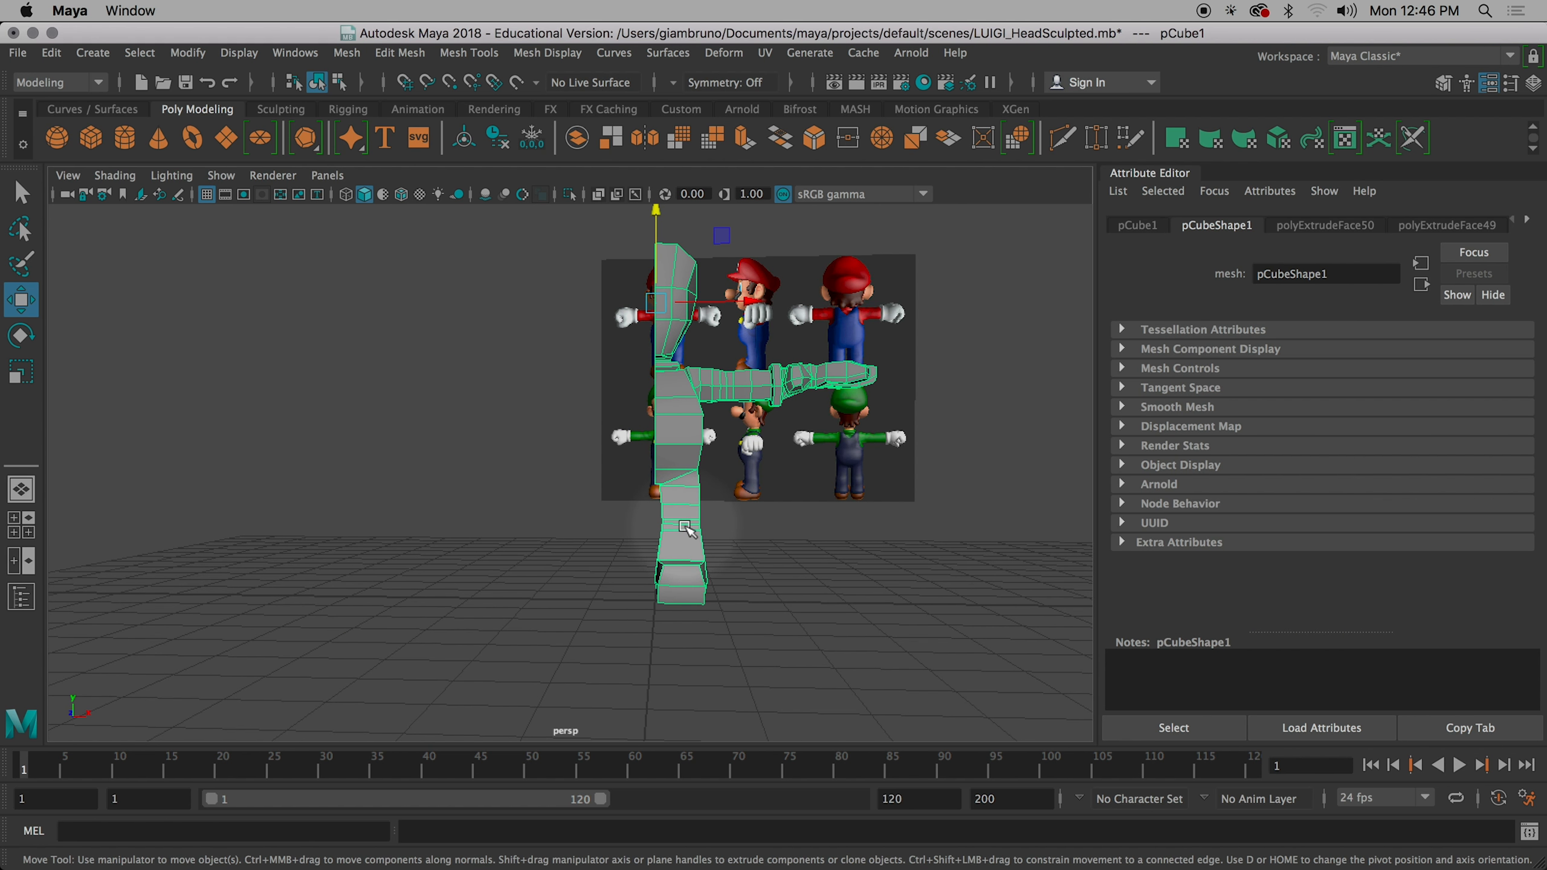